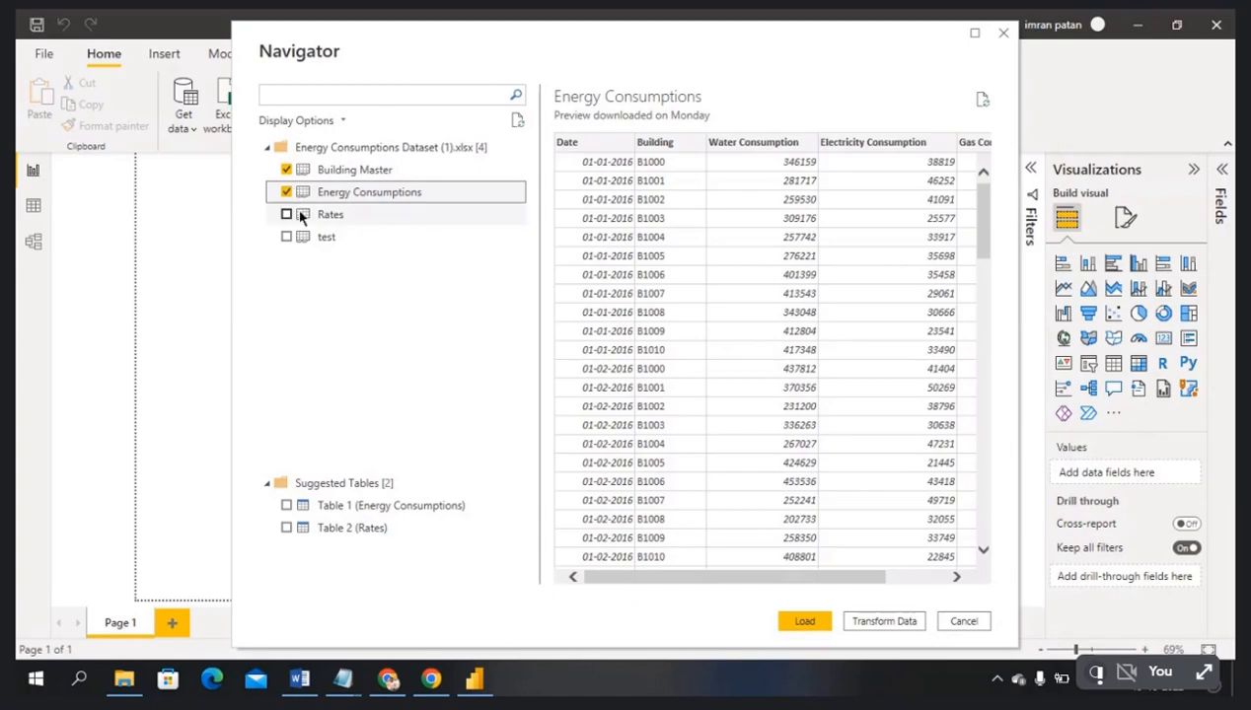
# - Include the Rates sheet along with Building Master and Energy Consumptions, and load the three tables into the report
pyautogui.click(287, 215)
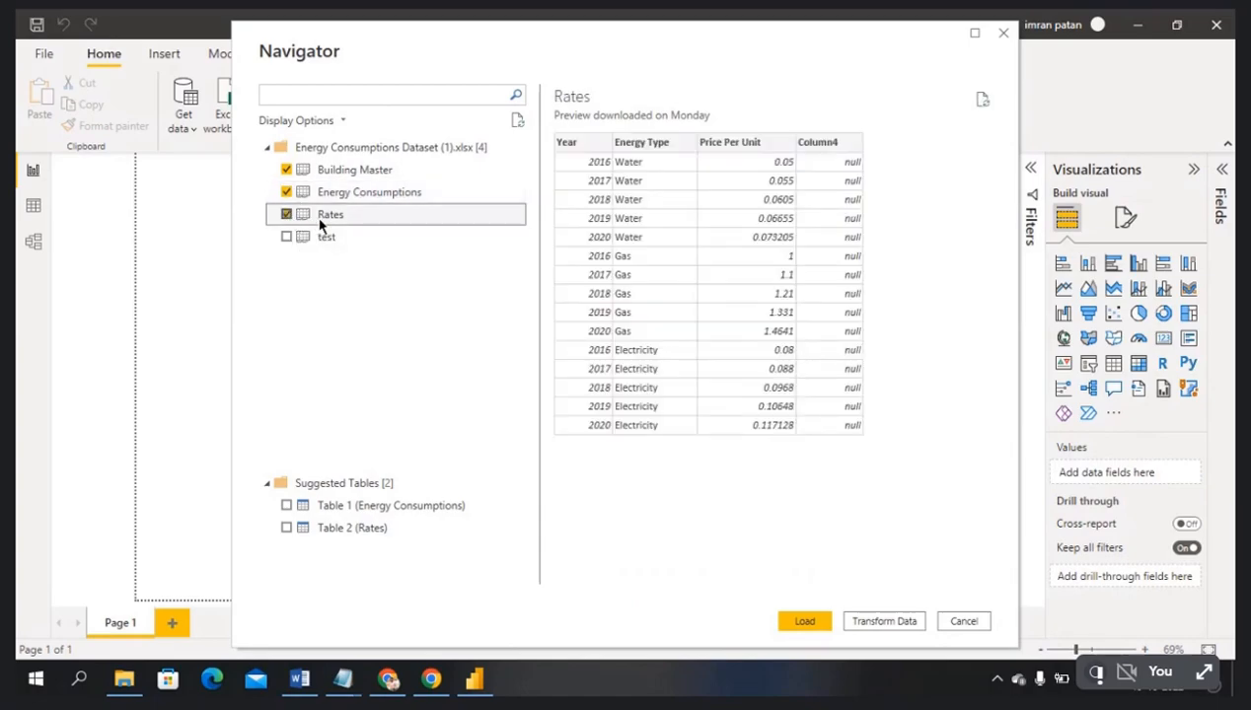
pyautogui.click(806, 622)
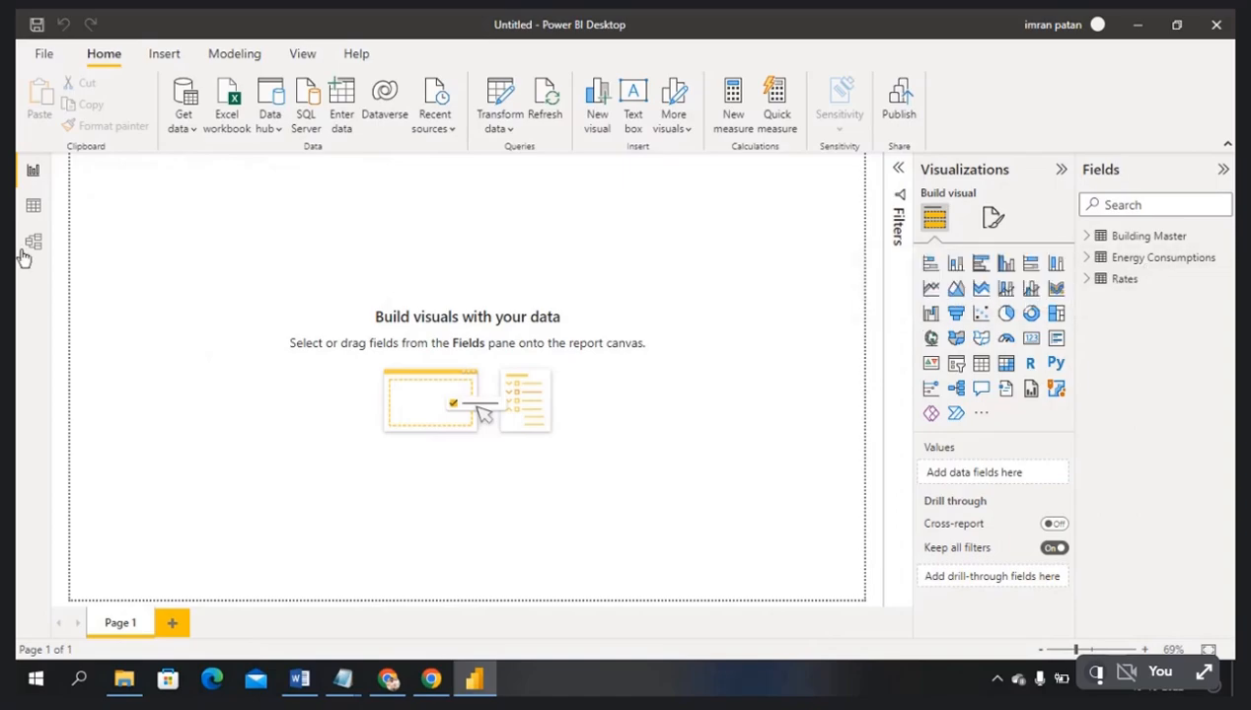
# - Filter the blank entries out of the Date column in the Energy Consumptions table
pyautogui.click(33, 208)
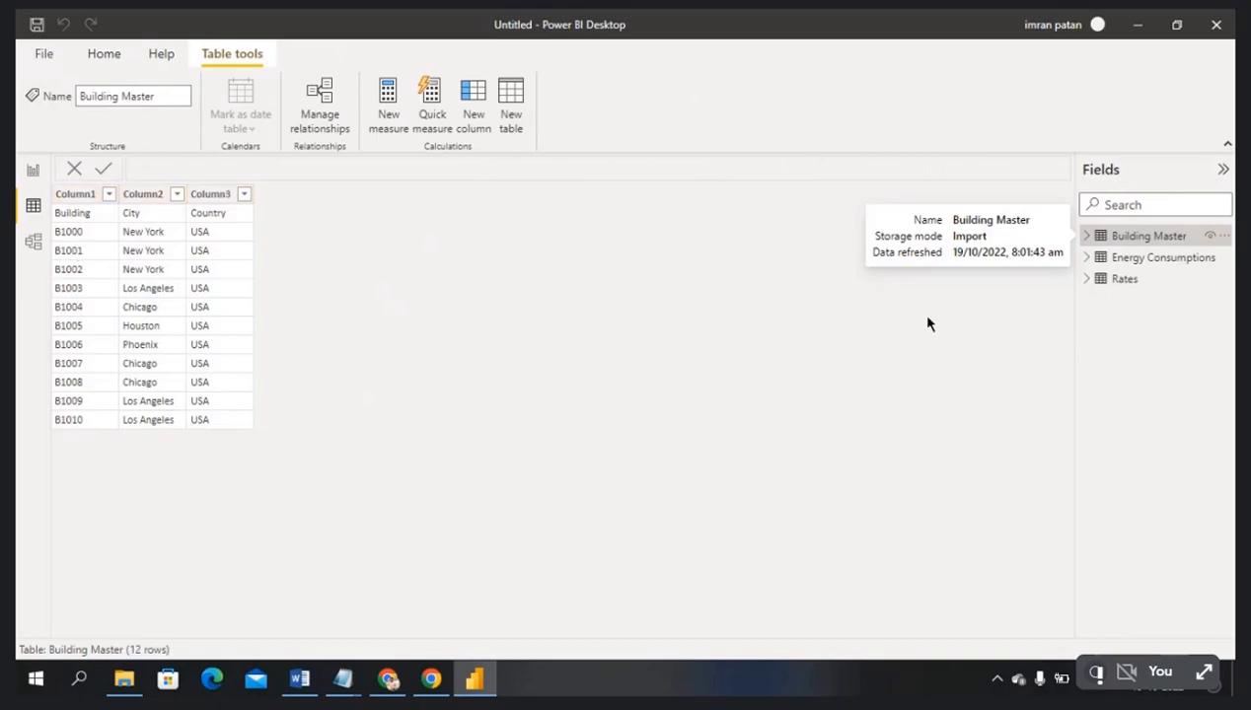
pyautogui.click(1147, 262)
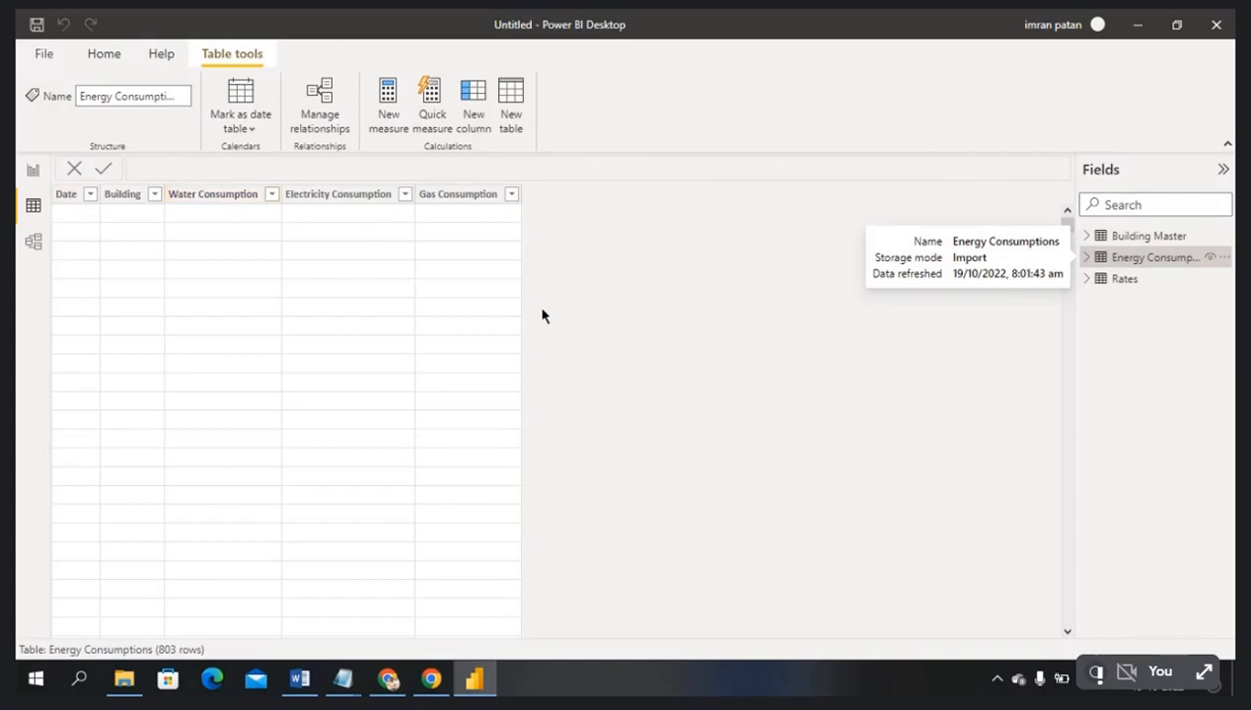
pyautogui.click(91, 197)
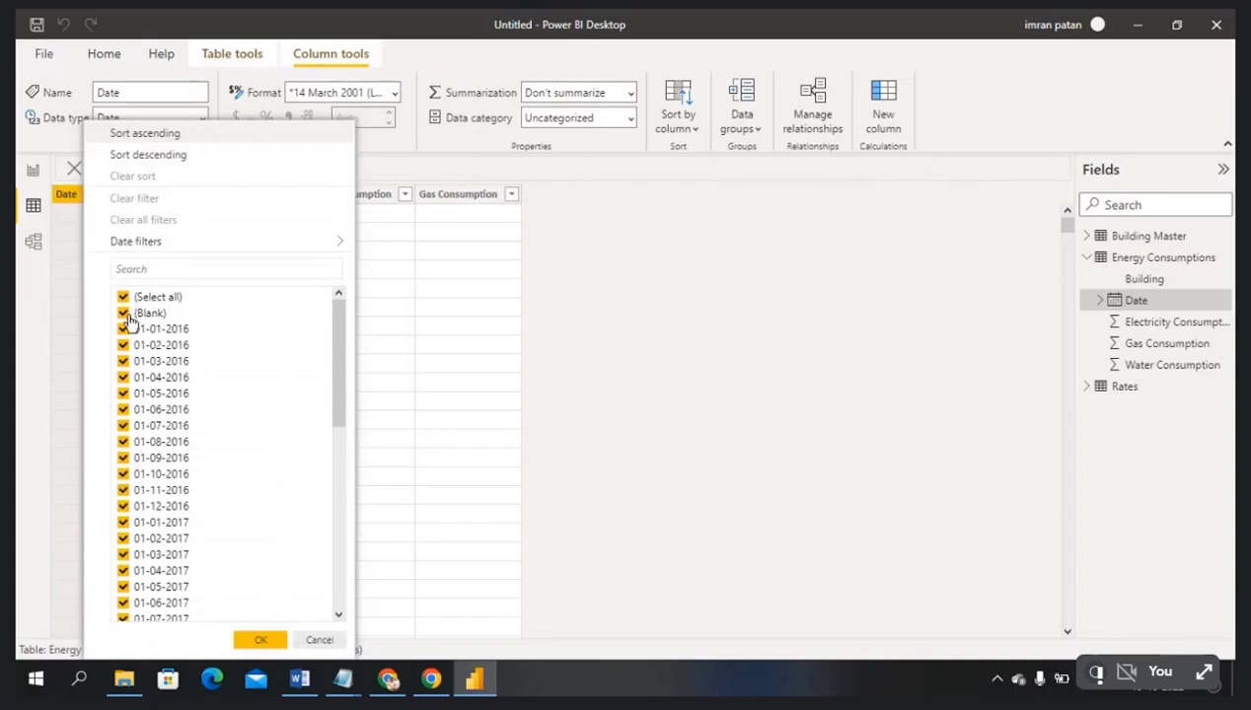
pyautogui.click(126, 315)
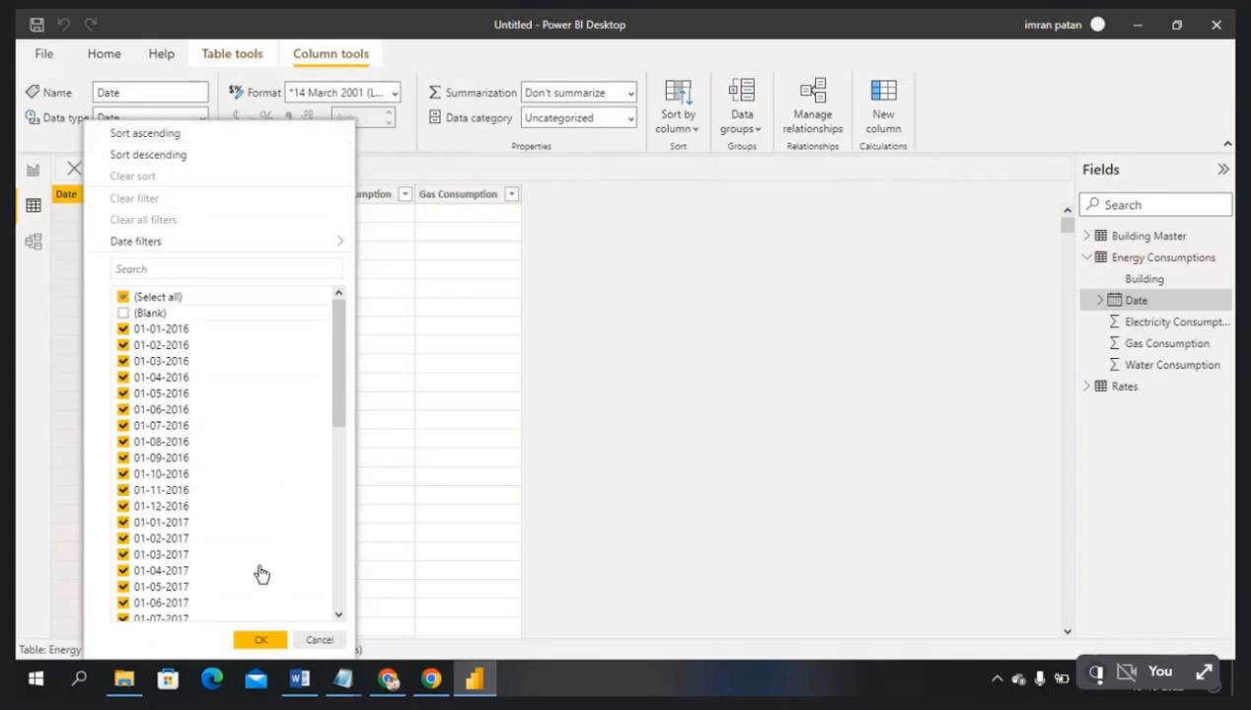
pyautogui.click(255, 639)
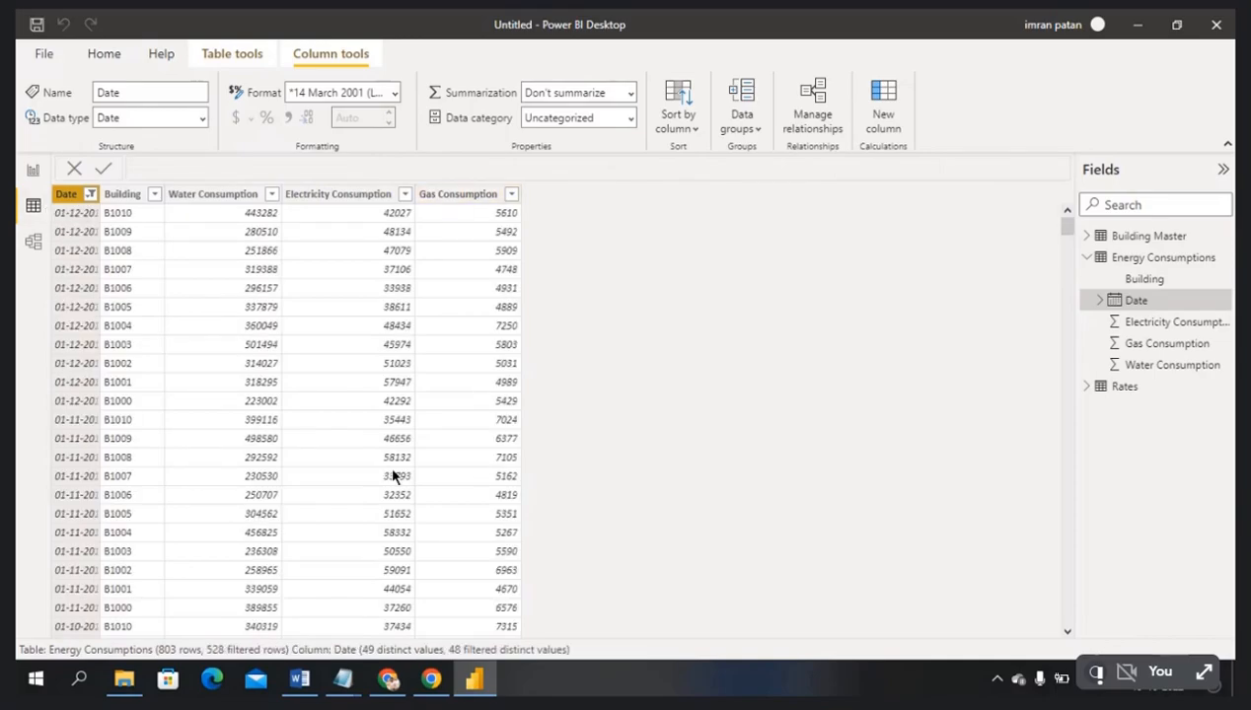
# - Delete the empty Column4 from the Rates table
pyautogui.click(1126, 387)
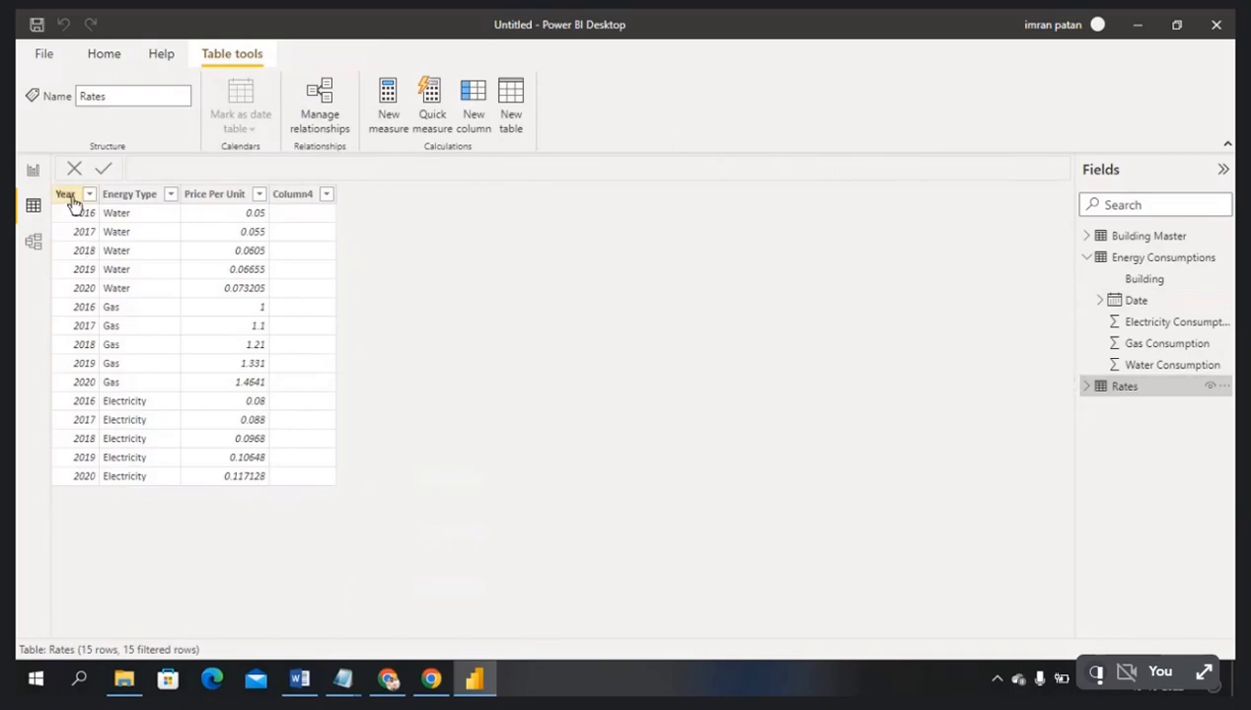
pyautogui.click(301, 200)
pyautogui.rightClick(301, 200)
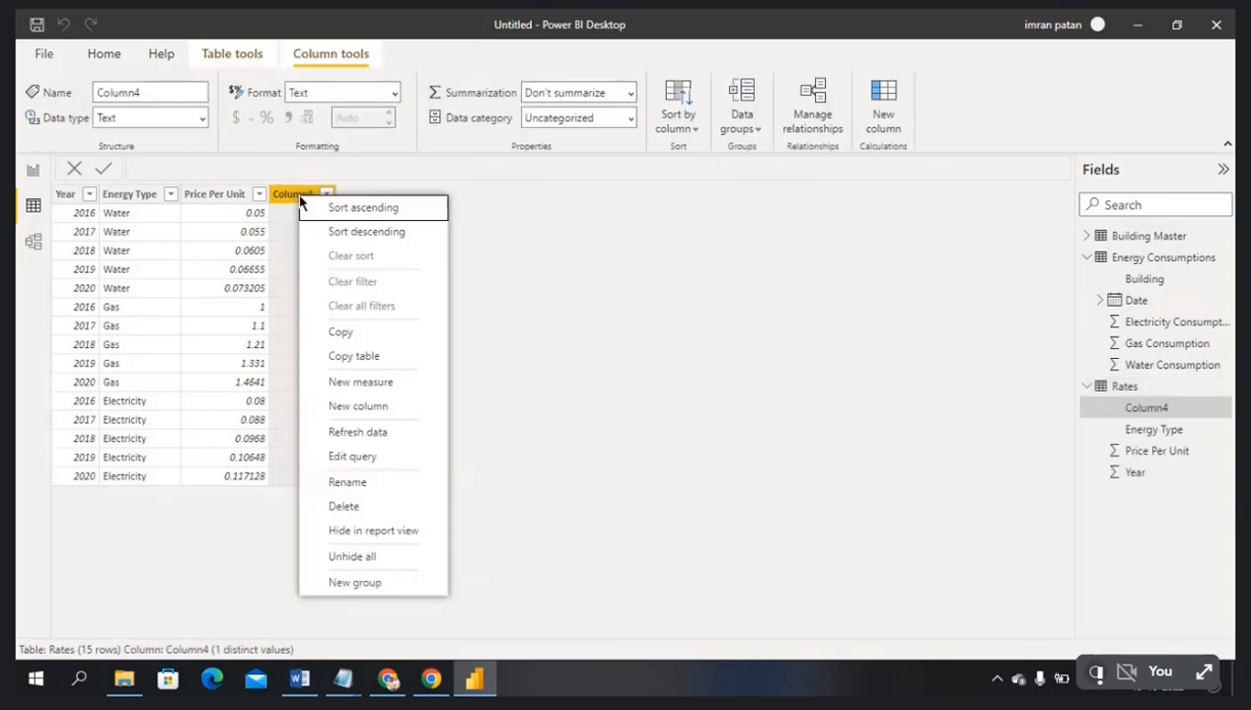
pyautogui.click(375, 507)
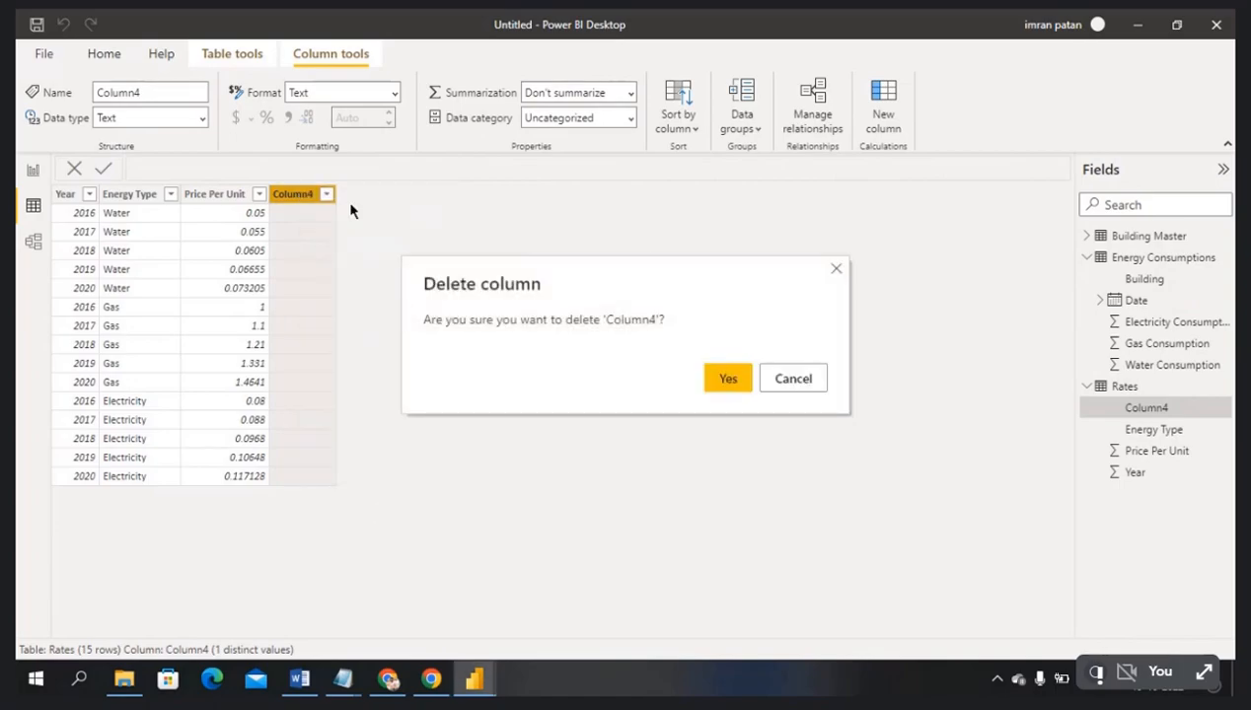
pyautogui.click(734, 383)
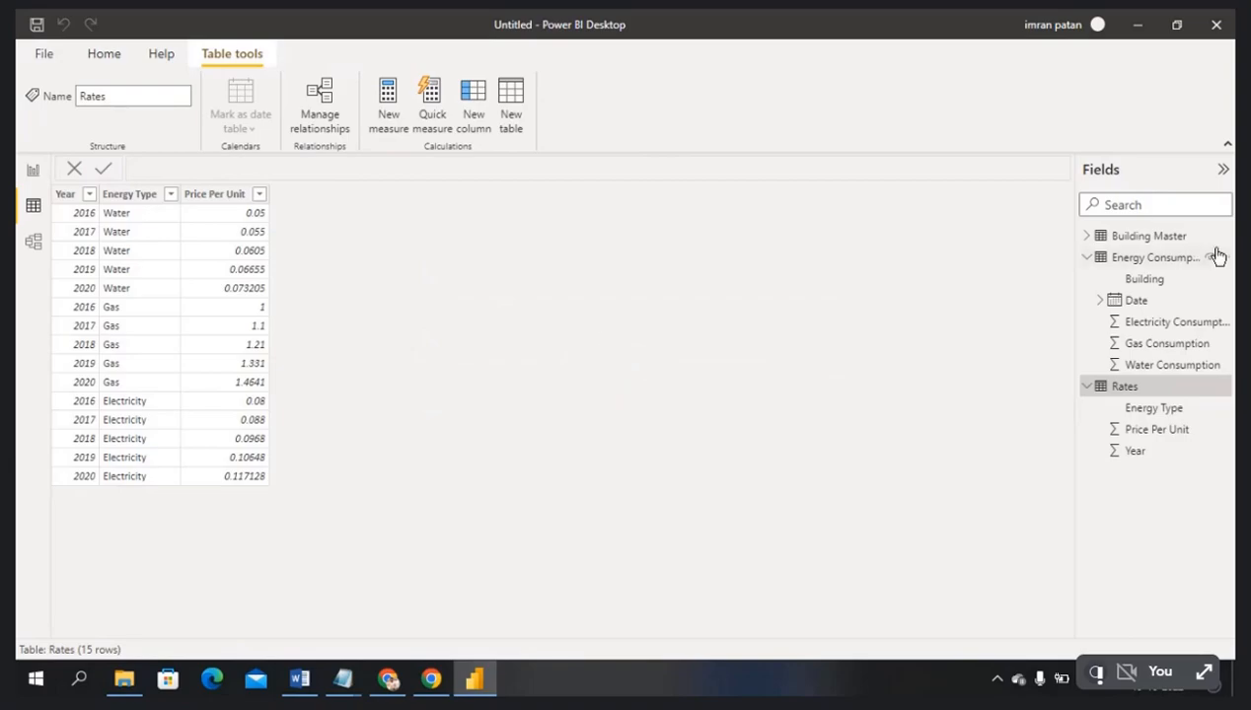
# - Promote the first row of Building Master to column headers in Power Query Editor and apply the change to the model
pyautogui.click(1165, 240)
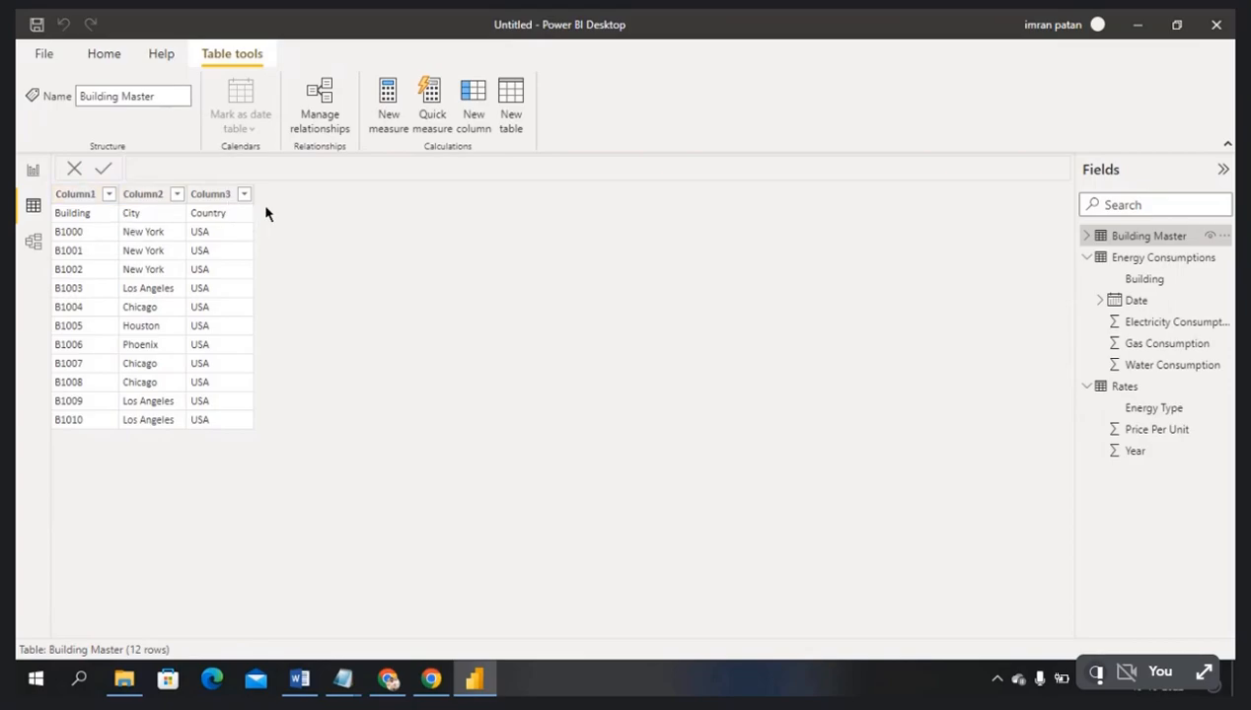
pyautogui.click(34, 173)
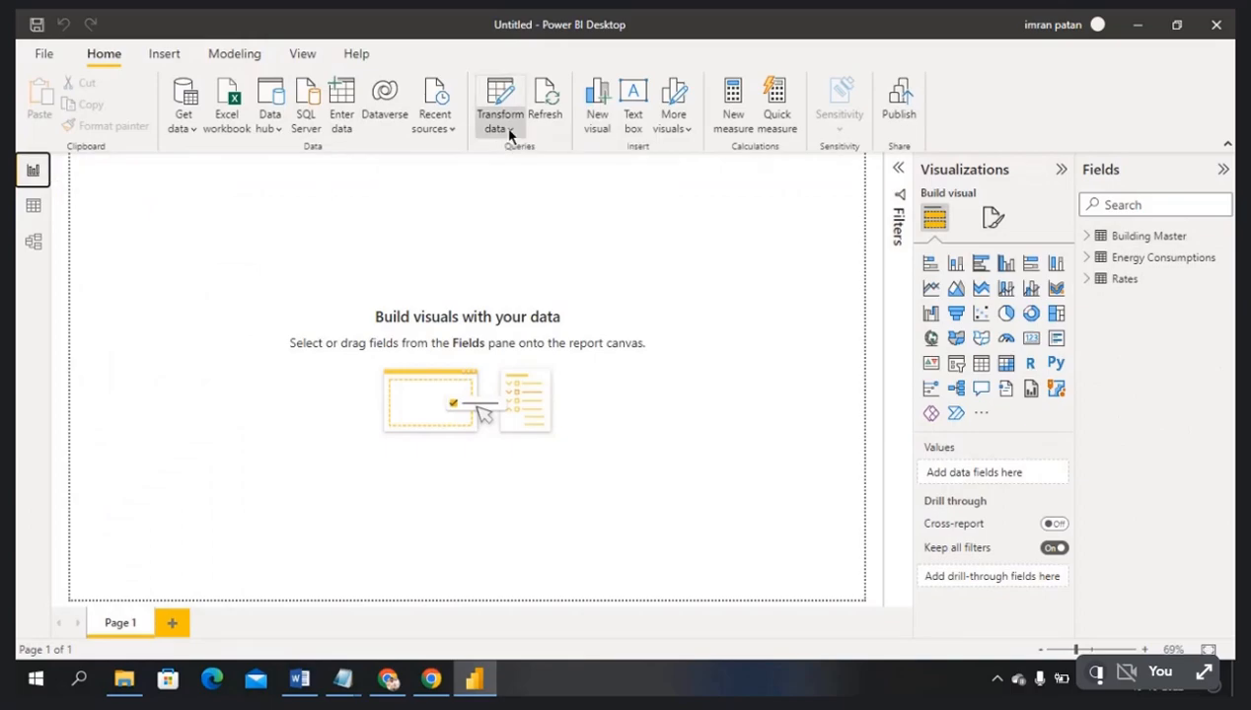
pyautogui.click(510, 135)
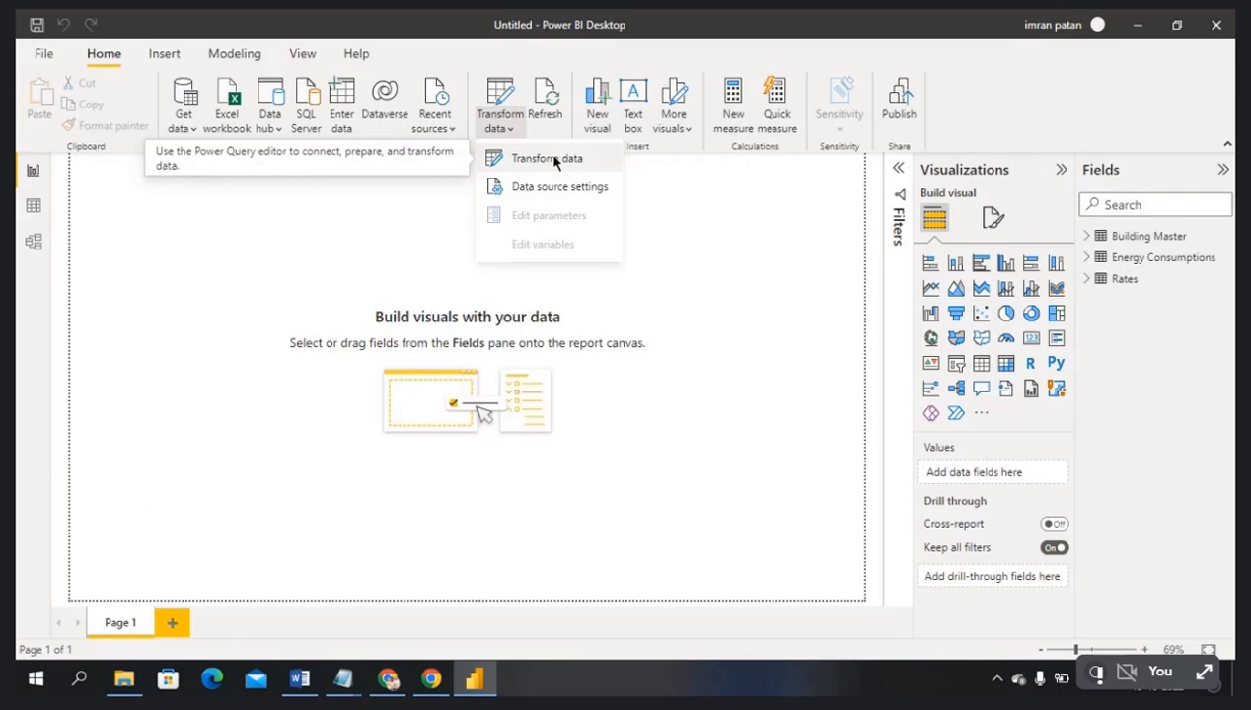
pyautogui.click(552, 160)
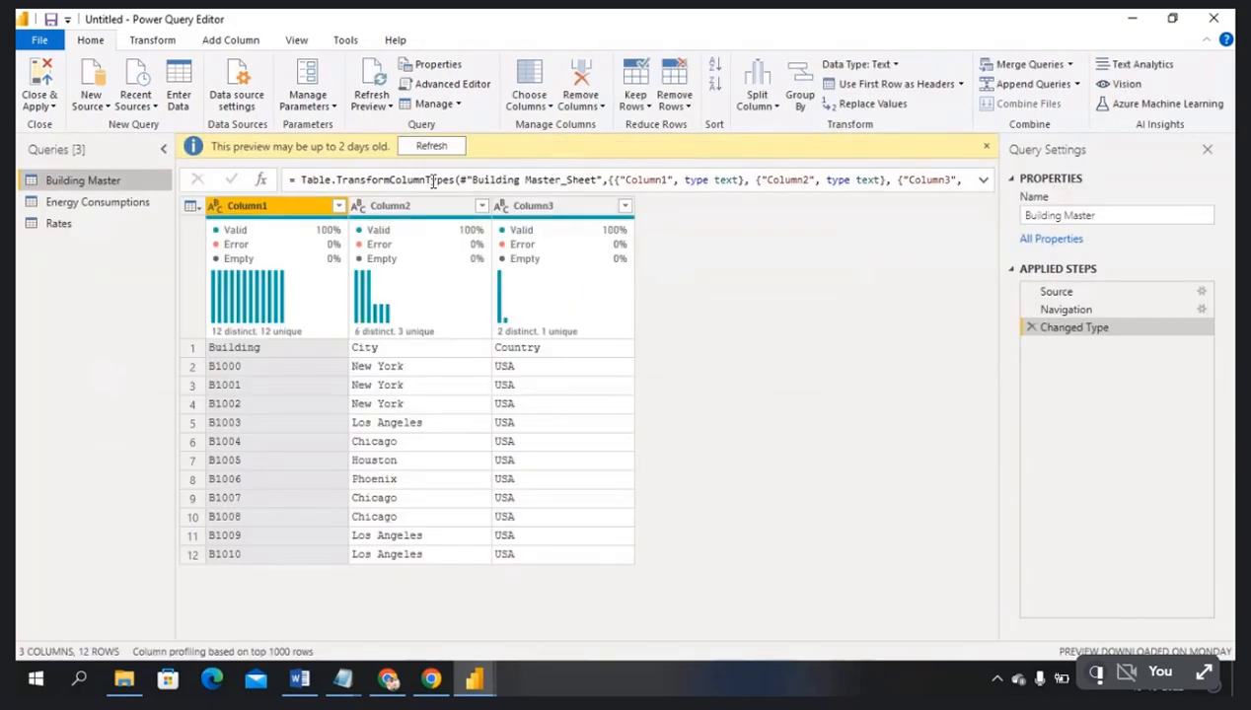
pyautogui.click(986, 148)
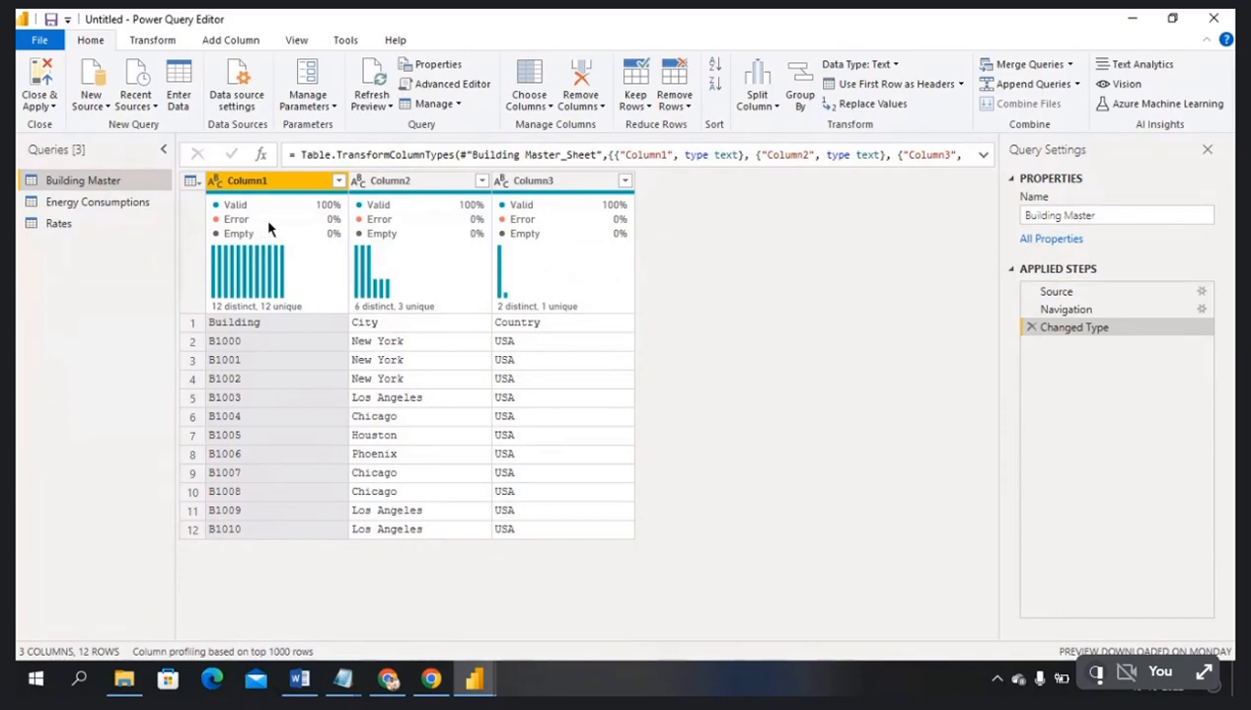
pyautogui.click(900, 85)
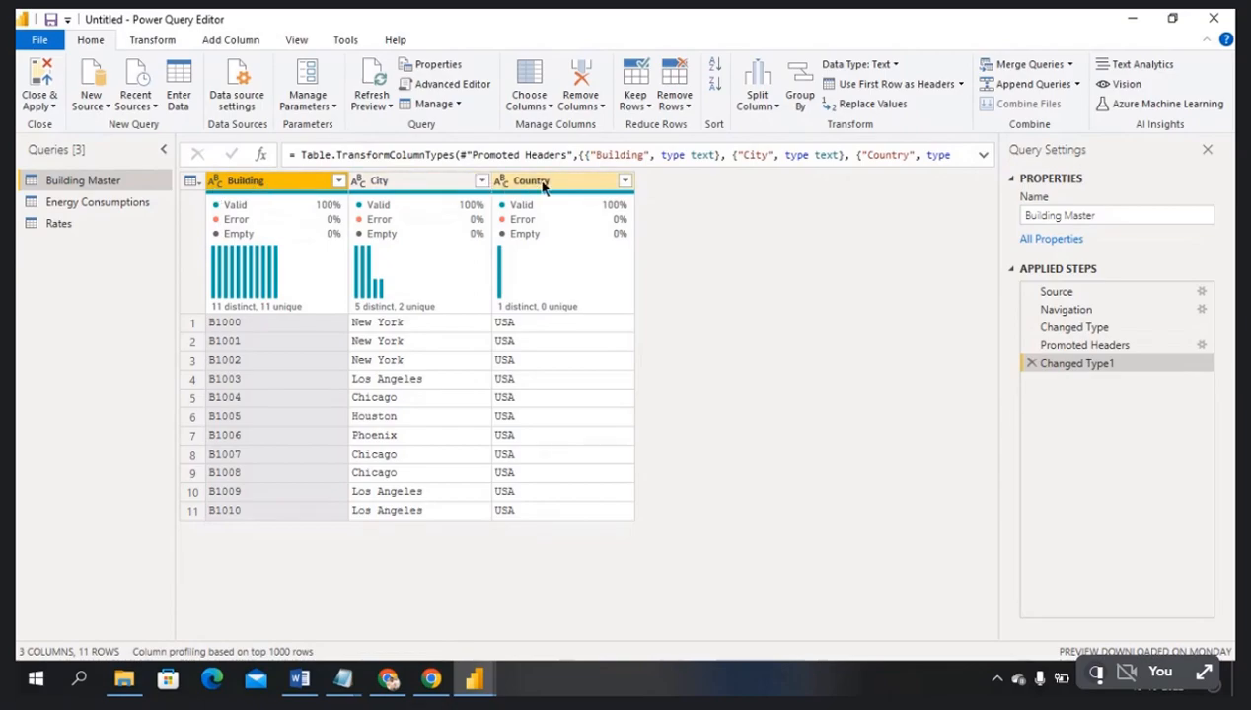
pyautogui.moveTo(511, 205)
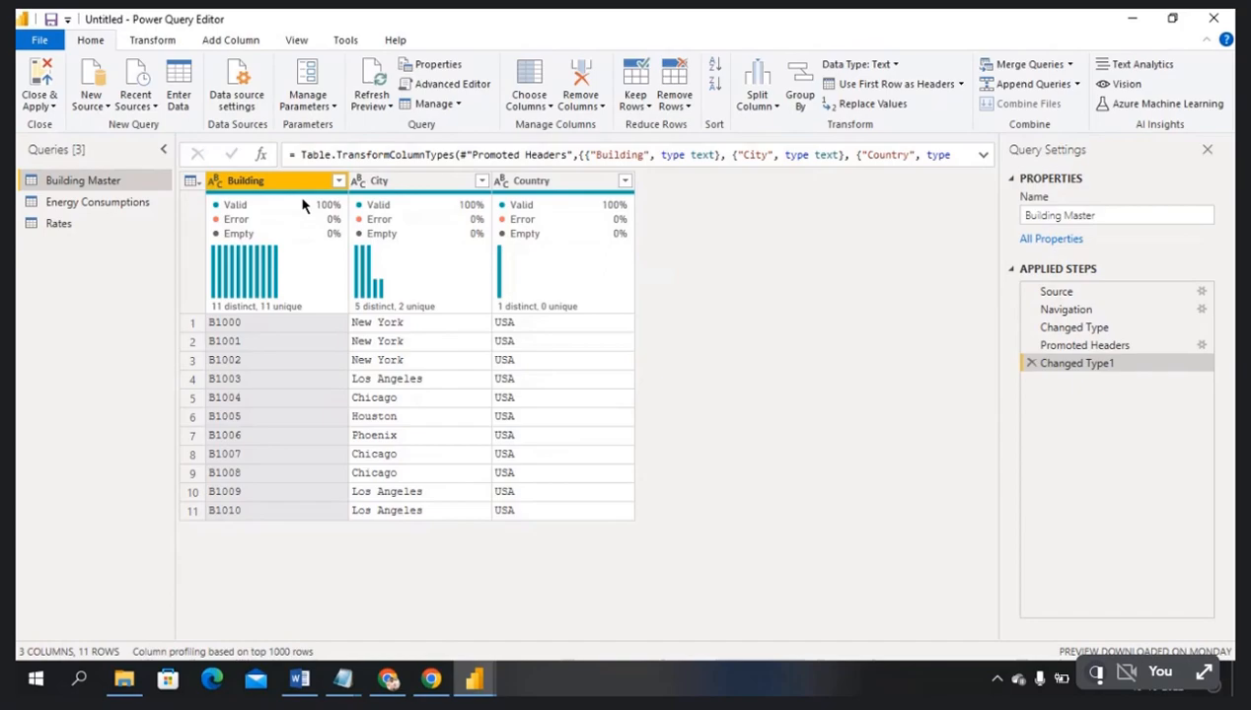
pyautogui.click(40, 107)
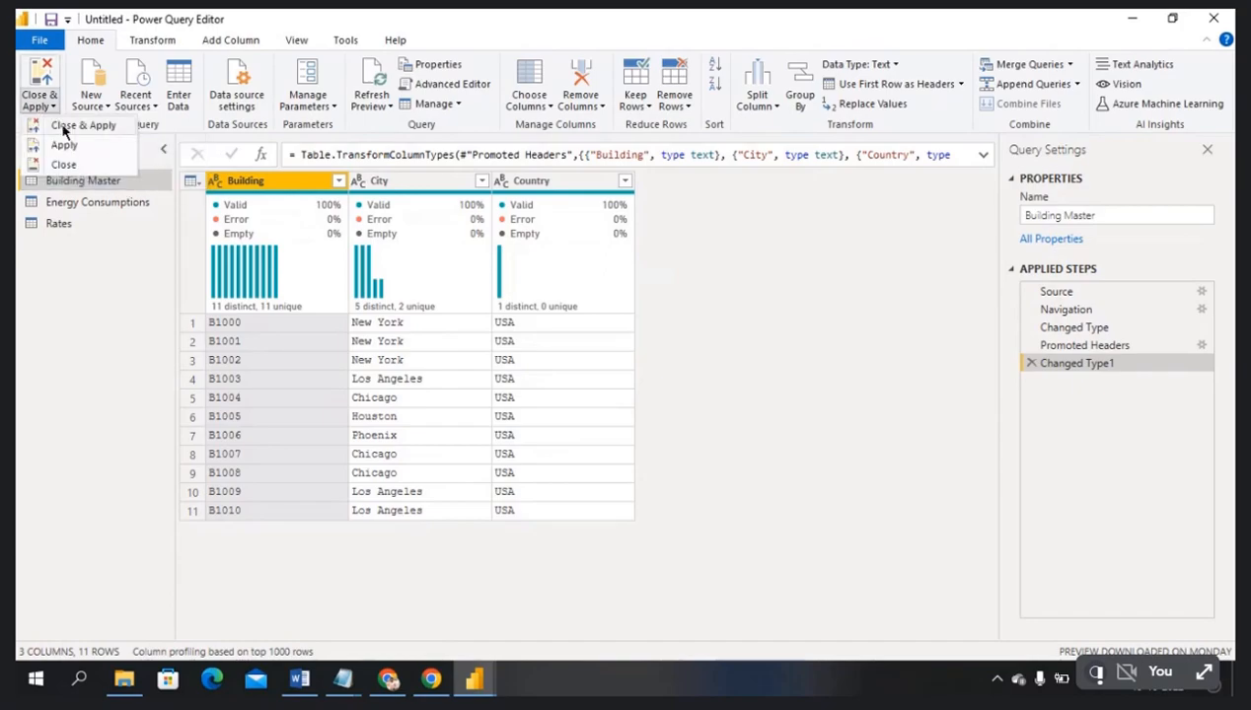
pyautogui.click(63, 128)
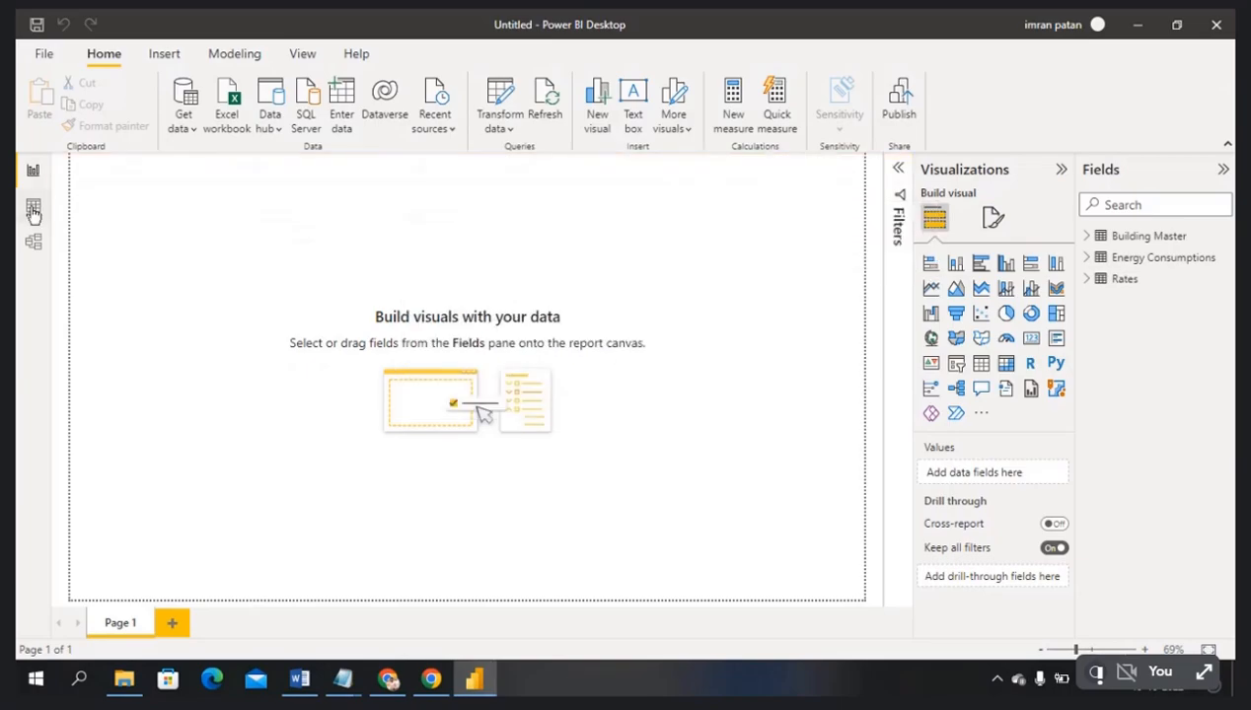
# - Review the data of the Building Master, Energy Consumptions and Rates tables
pyautogui.click(34, 210)
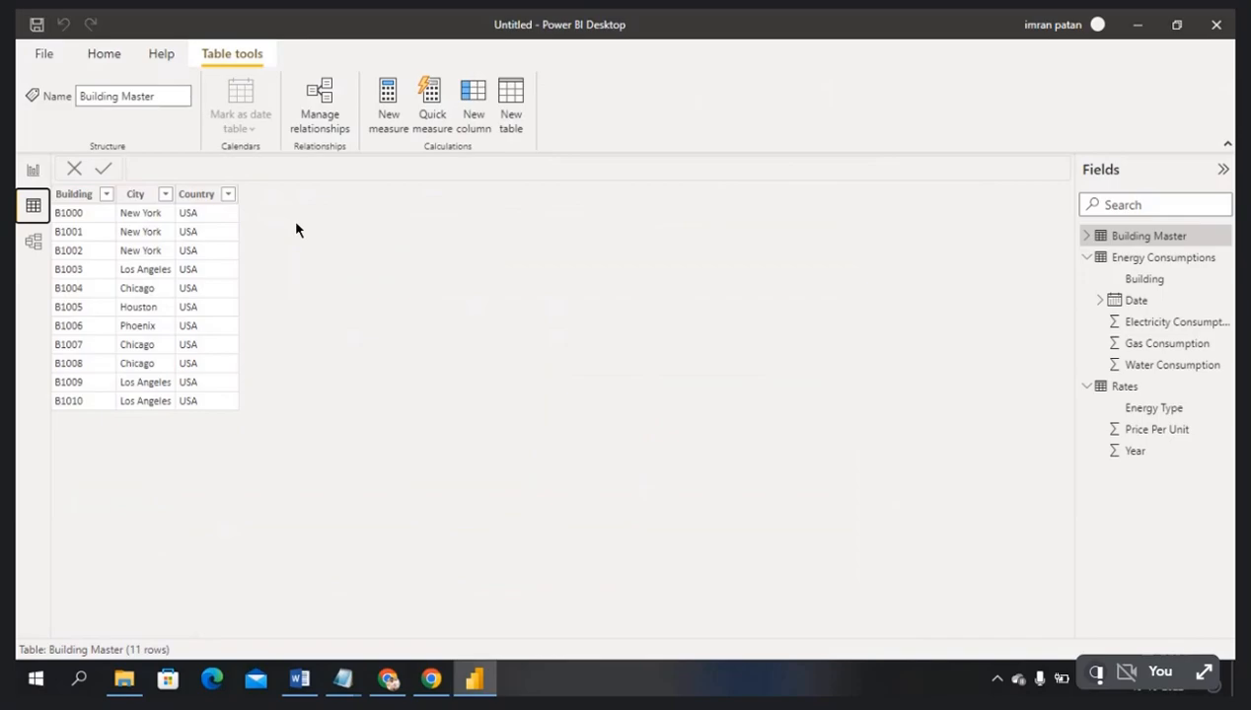
pyautogui.click(1156, 258)
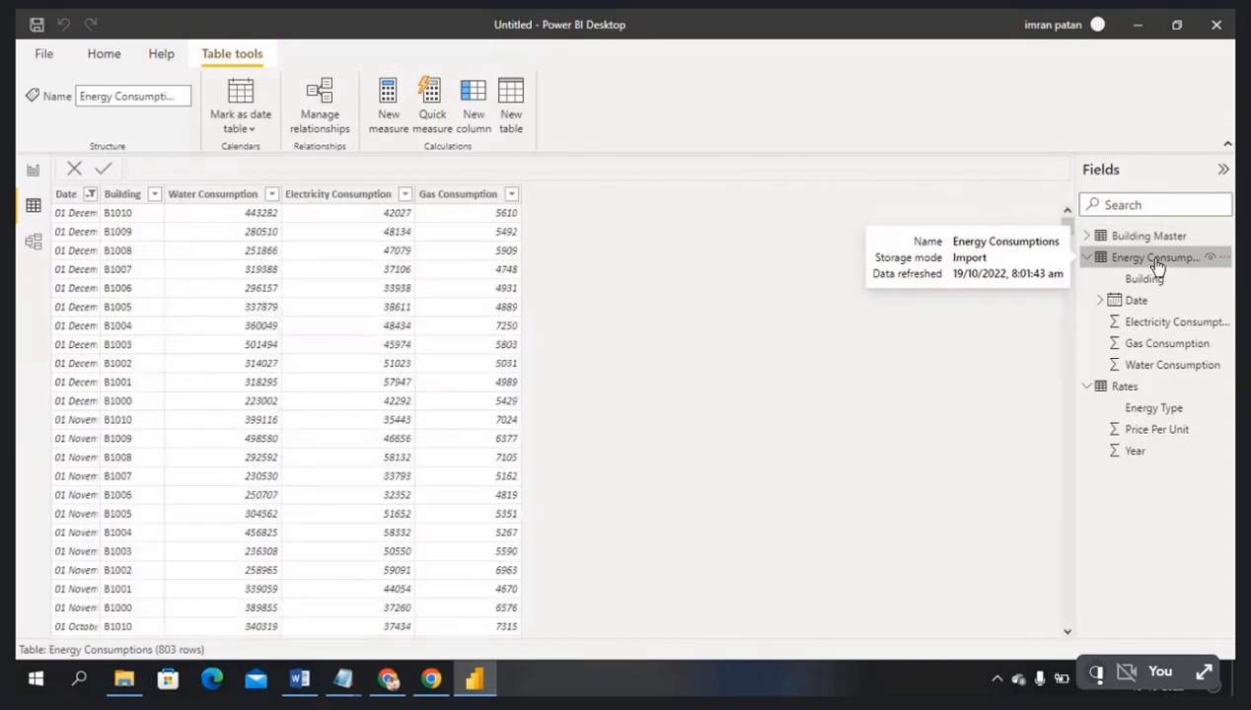
pyautogui.click(1144, 389)
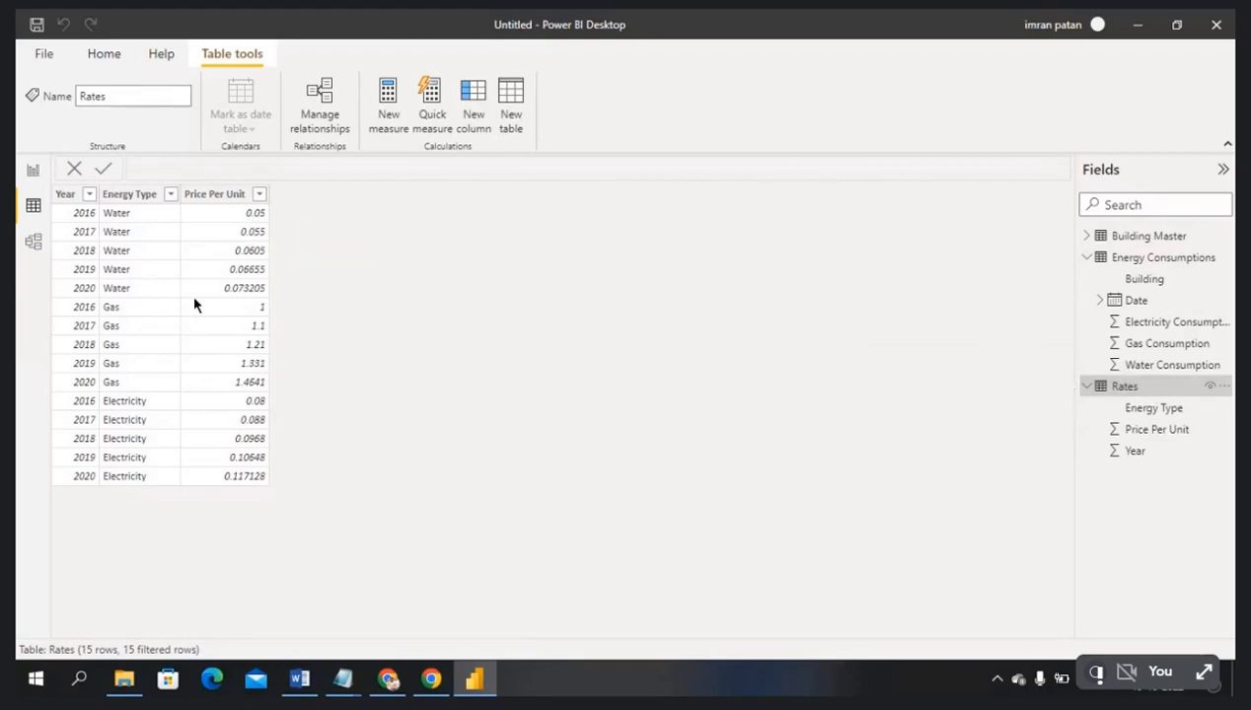
# - Compare the Building column of Building Master with the Building column of Energy Consumptions
pyautogui.click(1140, 240)
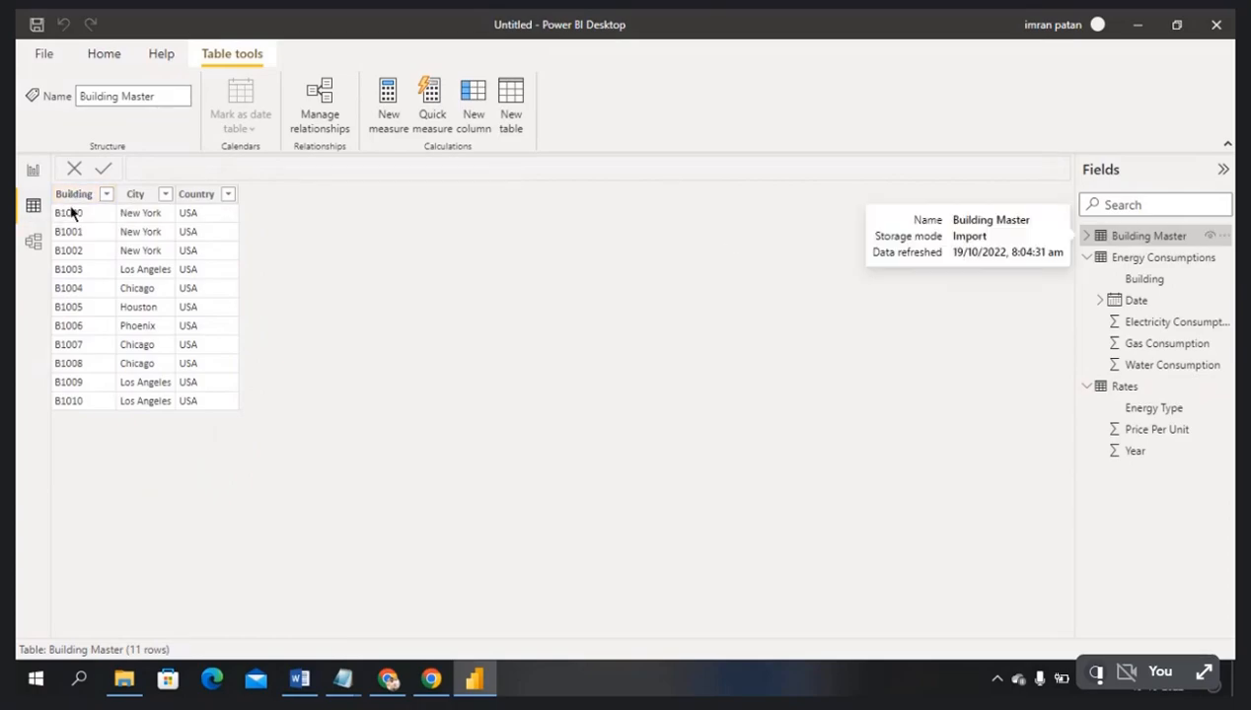
pyautogui.click(72, 196)
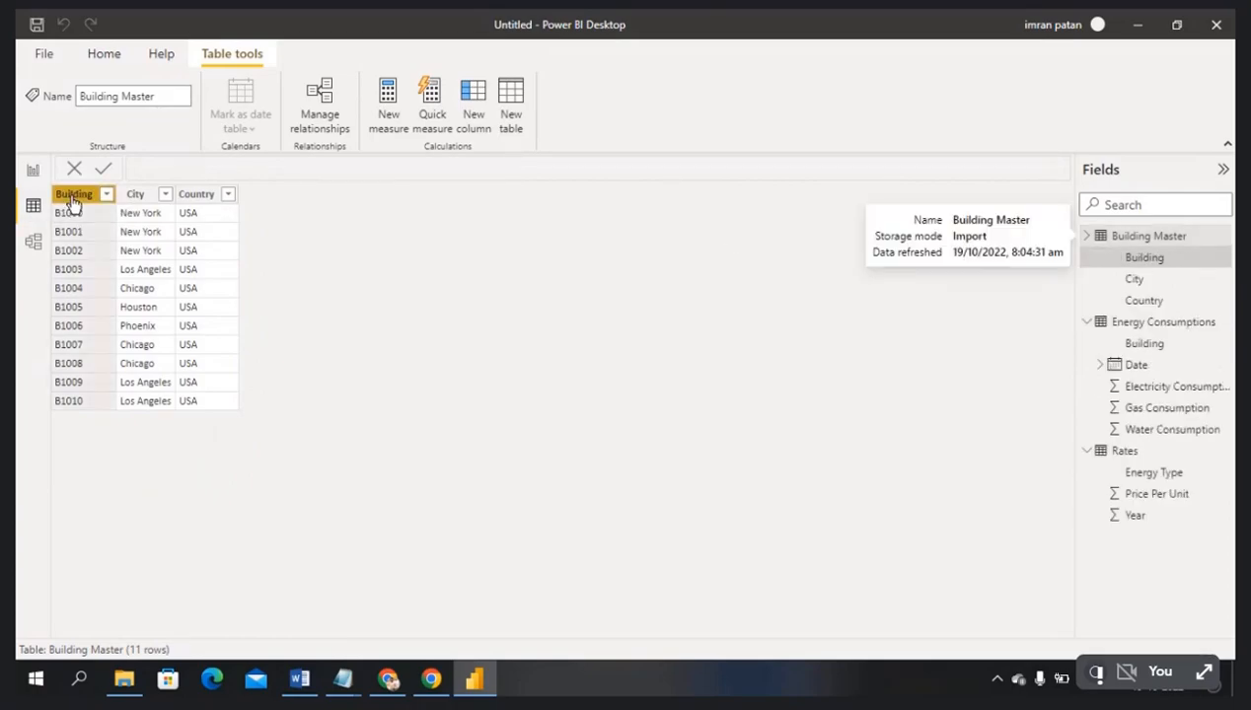
pyautogui.click(1165, 324)
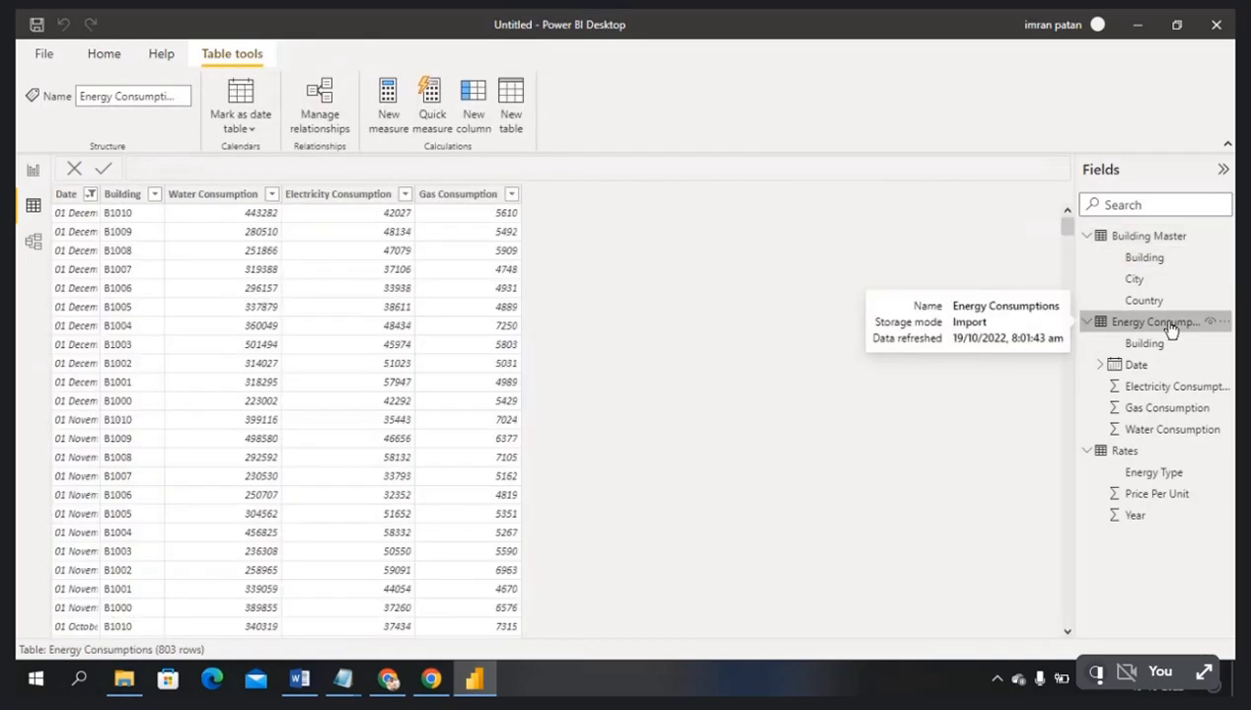
pyautogui.click(126, 202)
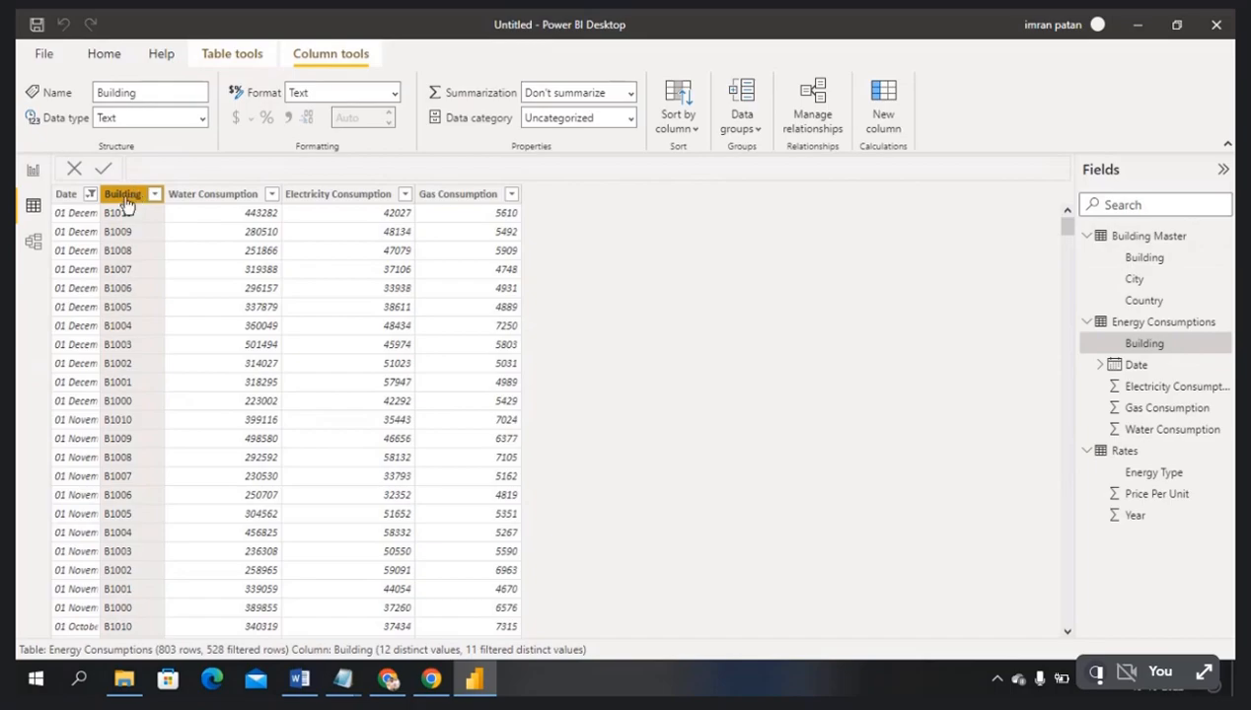
pyautogui.click(1142, 240)
pyautogui.click(73, 196)
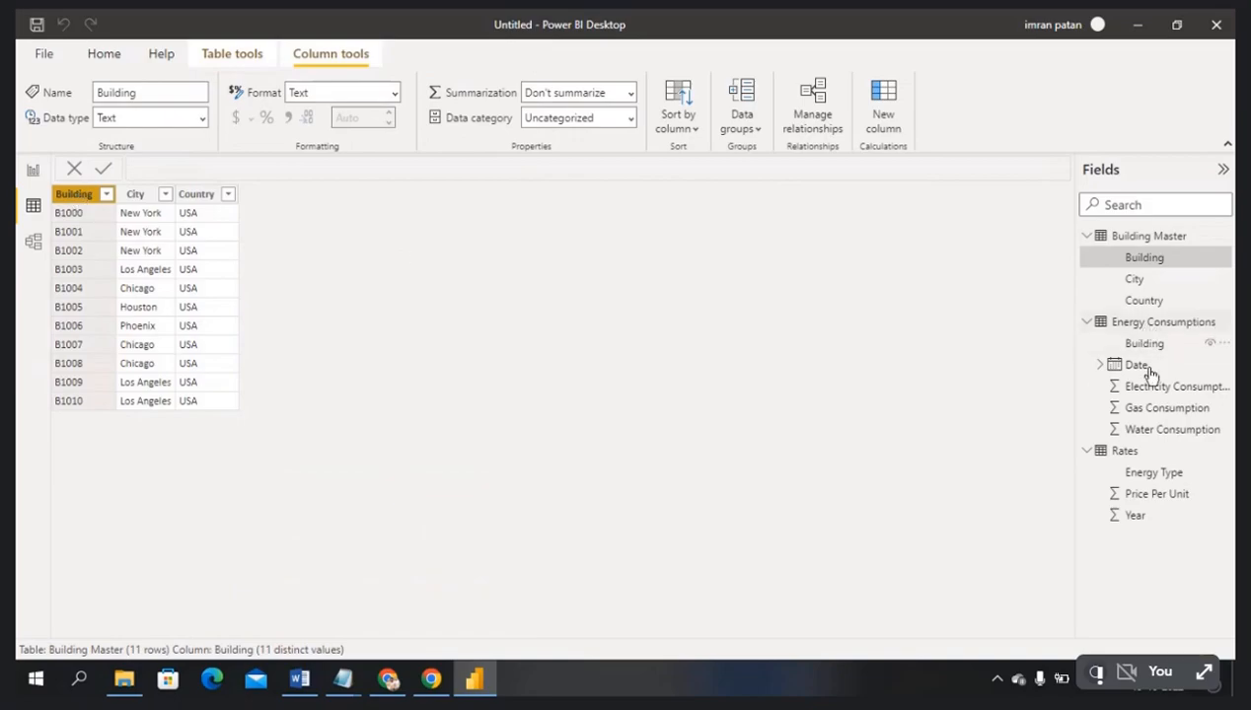
# - Compare the Energy Type column in Rates with the water and electricity consumption columns in Energy Consumptions
pyautogui.click(1154, 454)
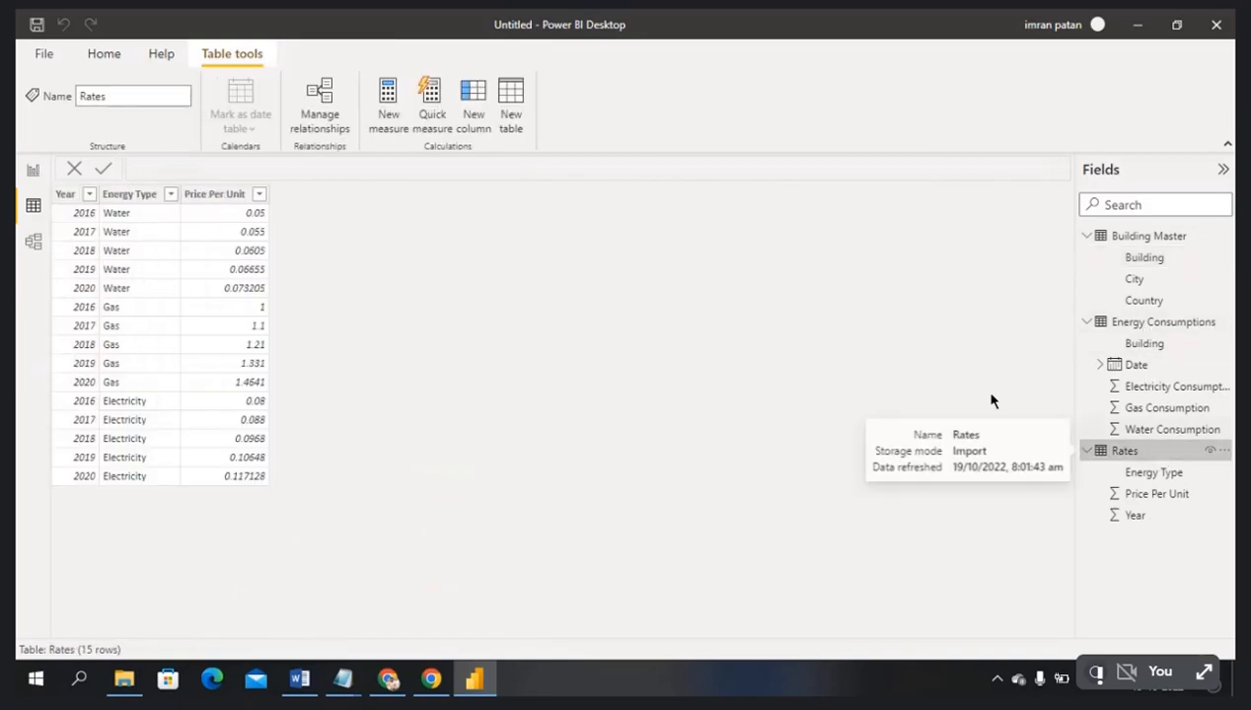
pyautogui.click(135, 196)
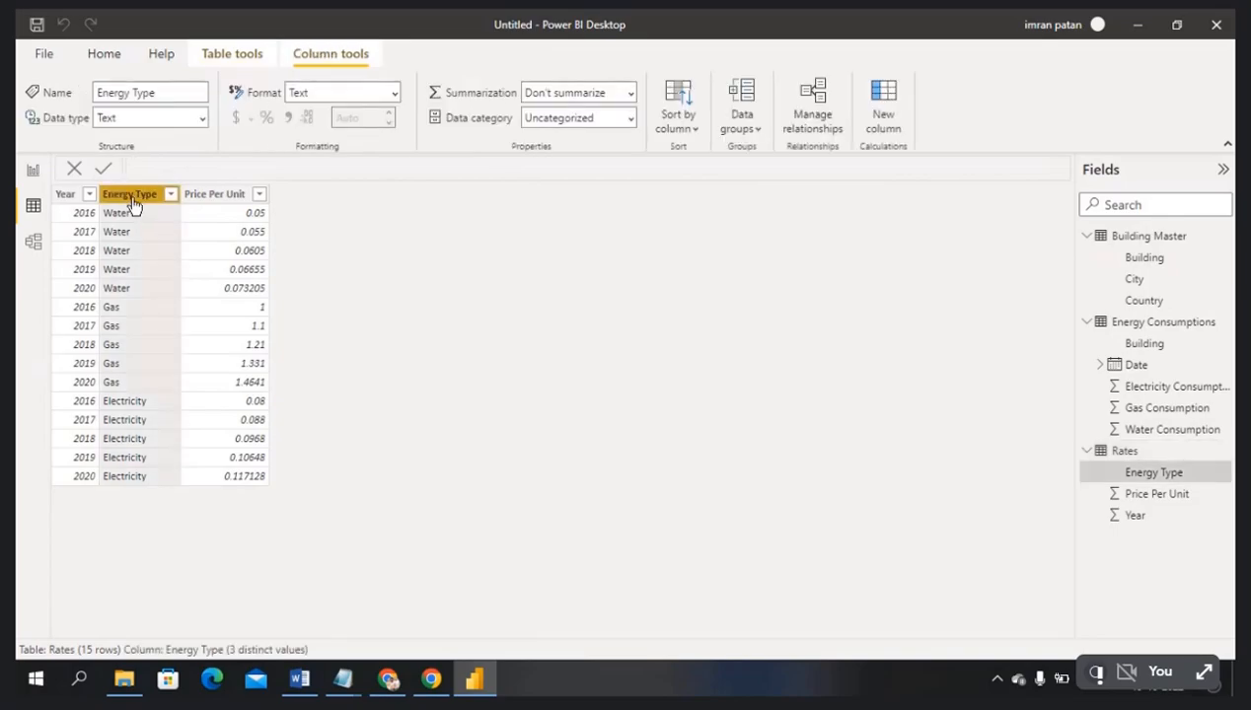
pyautogui.click(1164, 332)
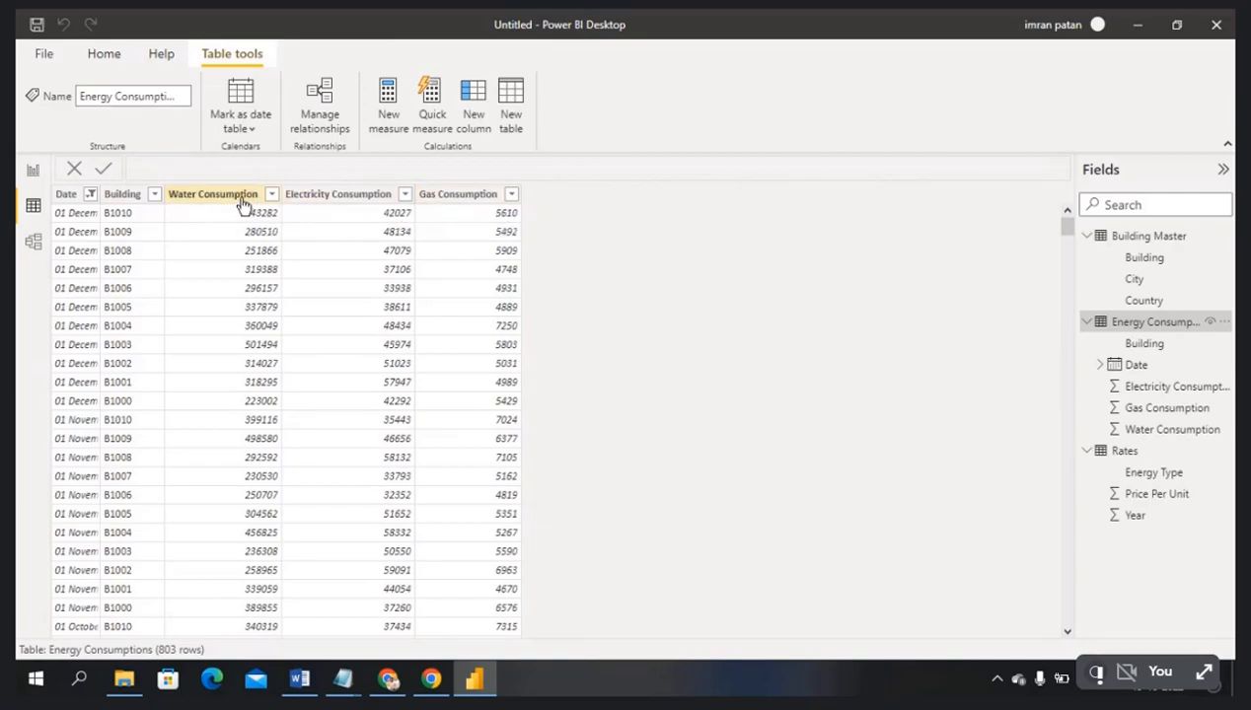
pyautogui.click(1127, 455)
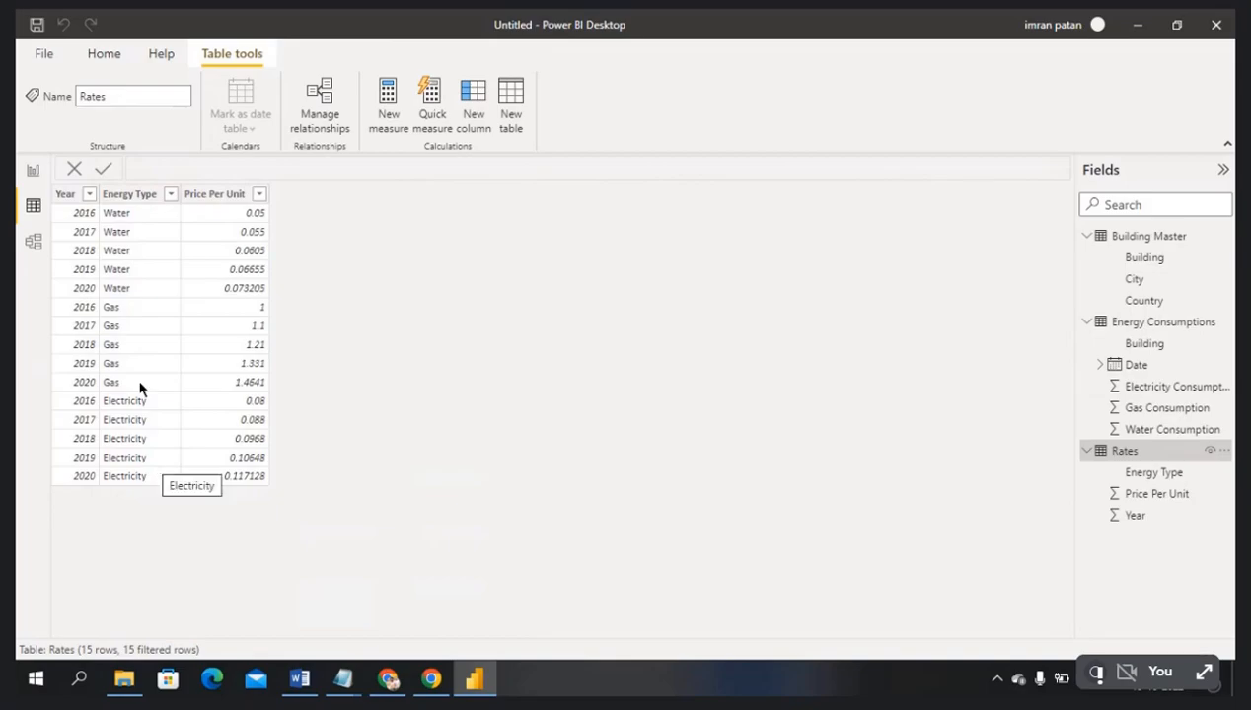
pyautogui.click(1162, 326)
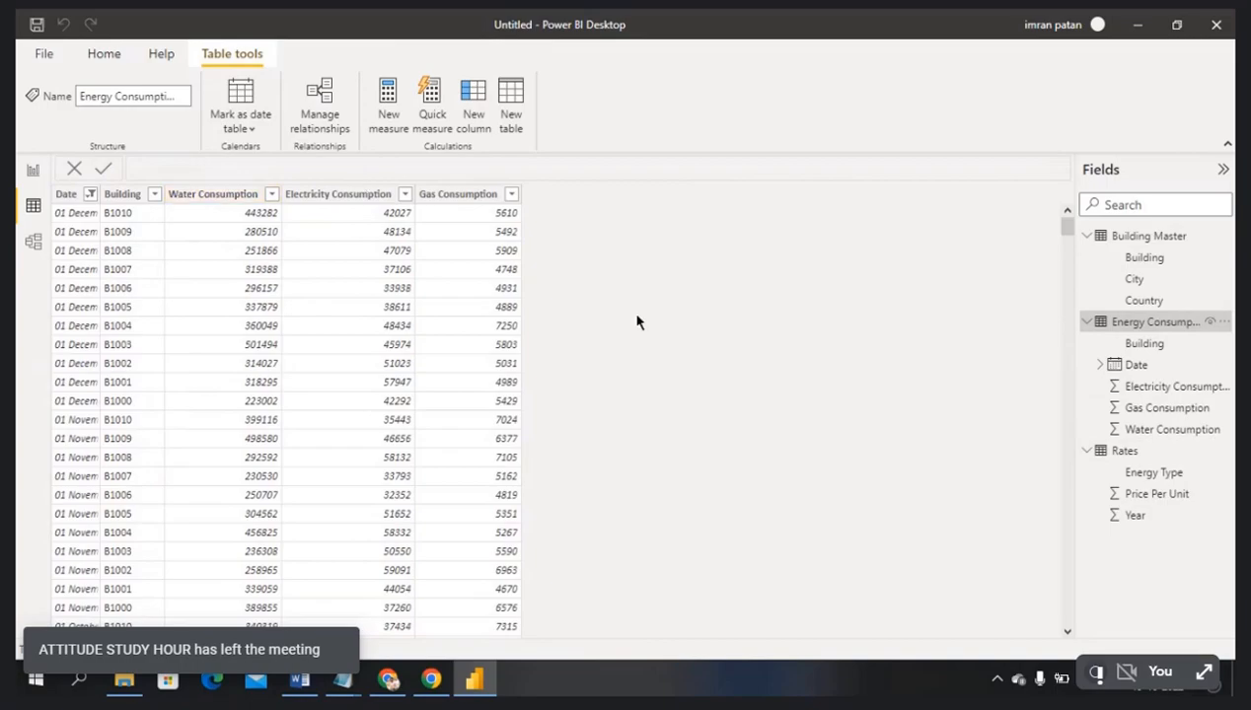
pyautogui.click(220, 197)
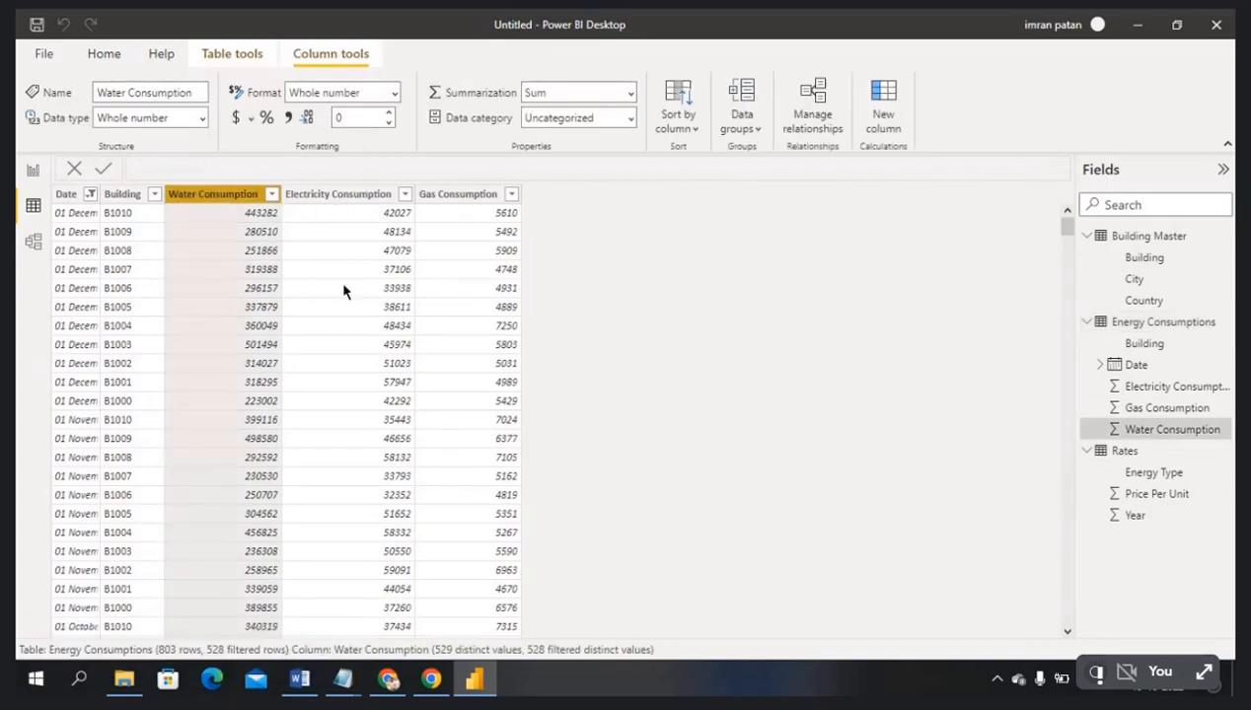
pyautogui.click(348, 197)
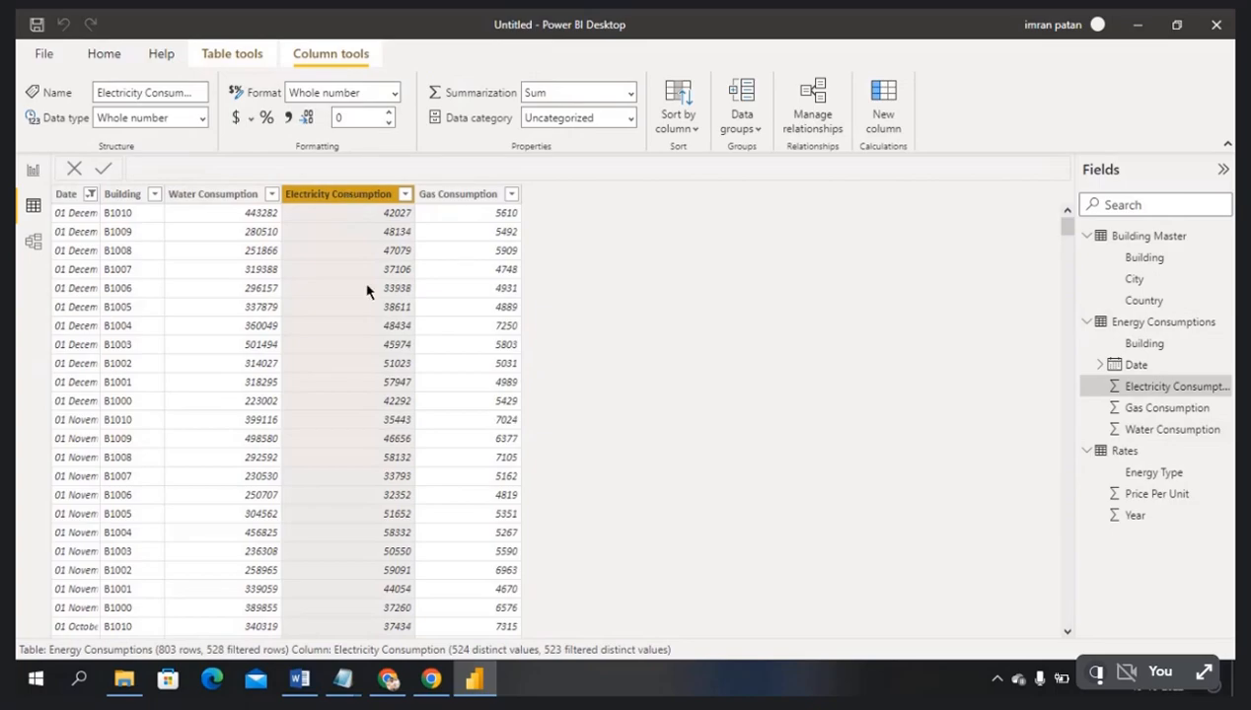
# - Compare the Gas Consumption column of Energy Consumptions with the Energy Type column of Rates
pyautogui.click(464, 196)
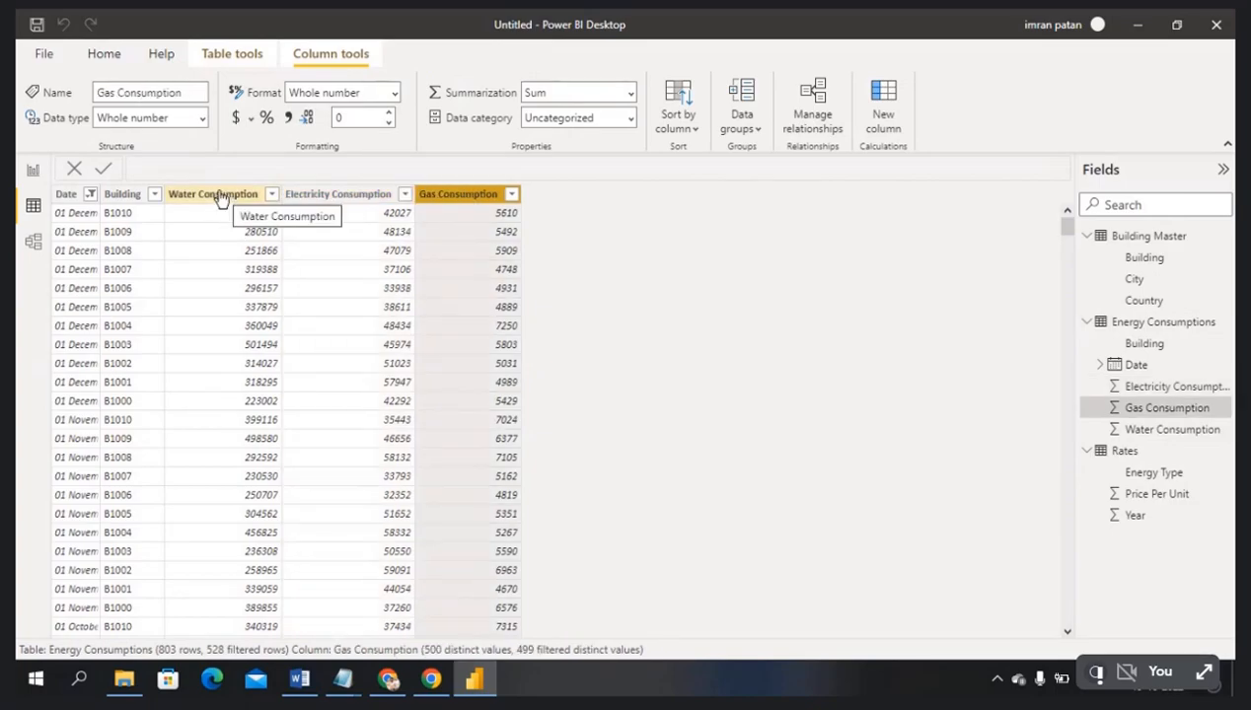
pyautogui.click(1127, 453)
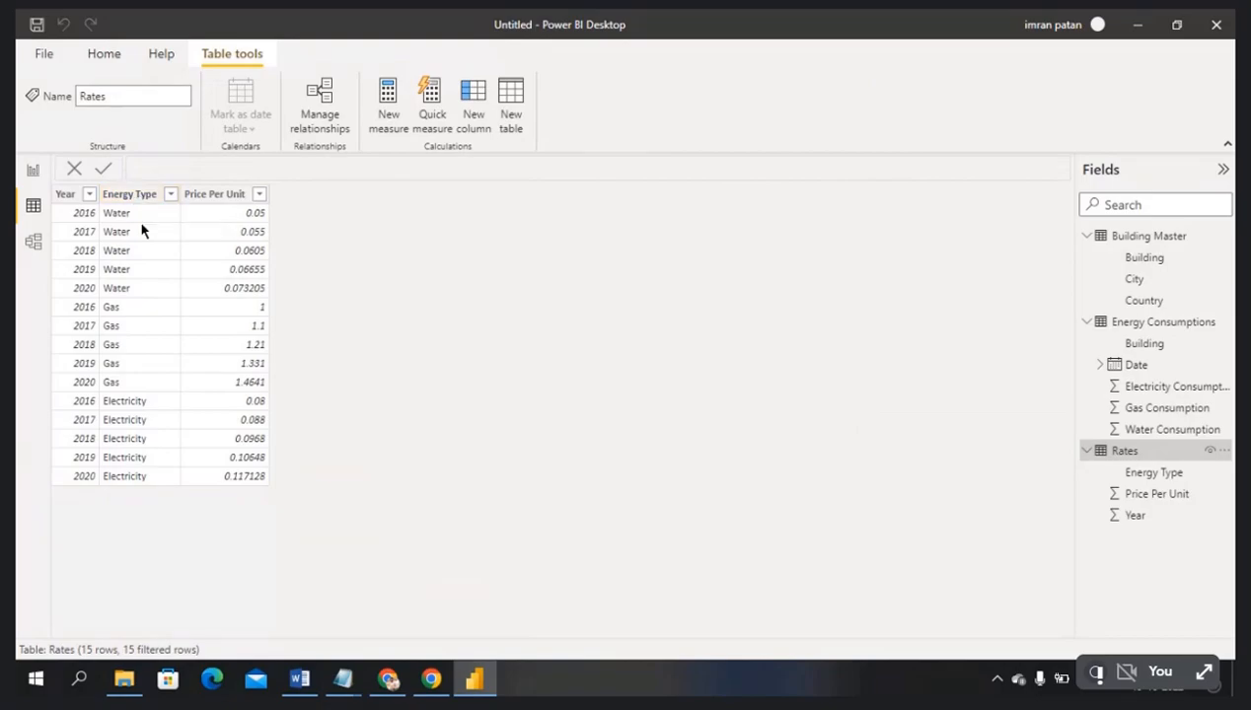
pyautogui.click(1169, 326)
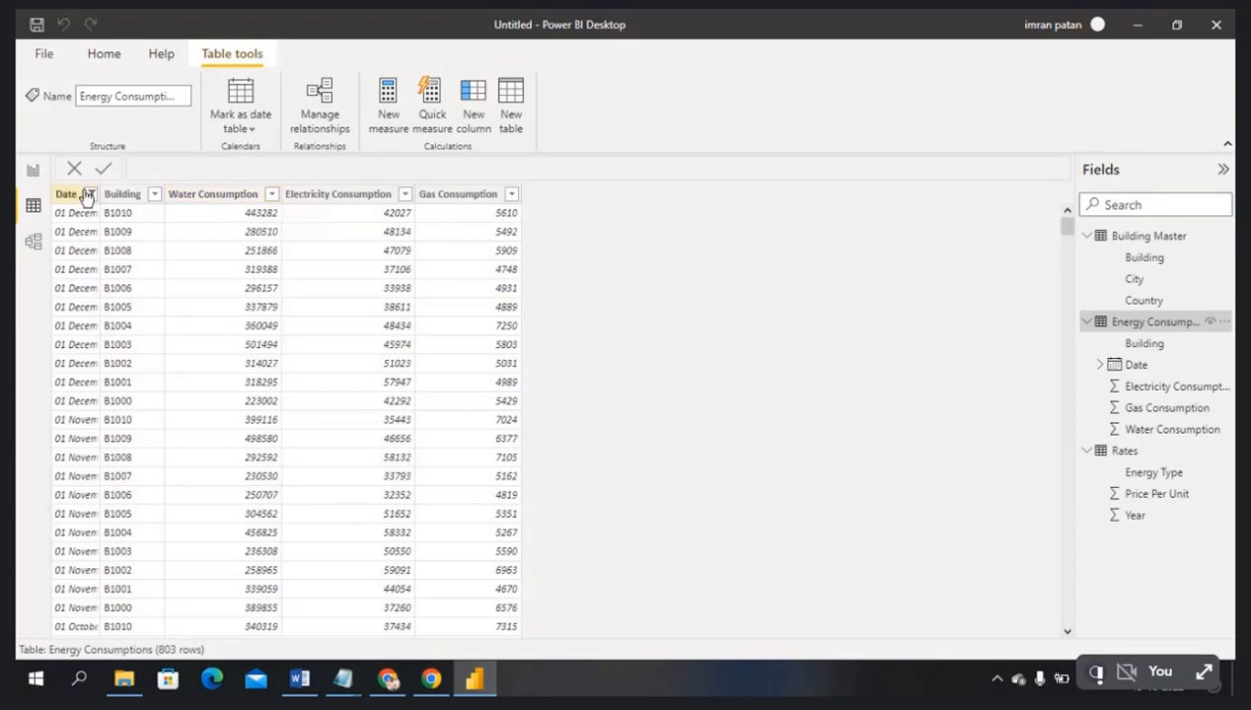
# - Open Power Query Editor on the Energy Consumptions query and examine its water, electricity and gas consumption columns
pyautogui.click(34, 172)
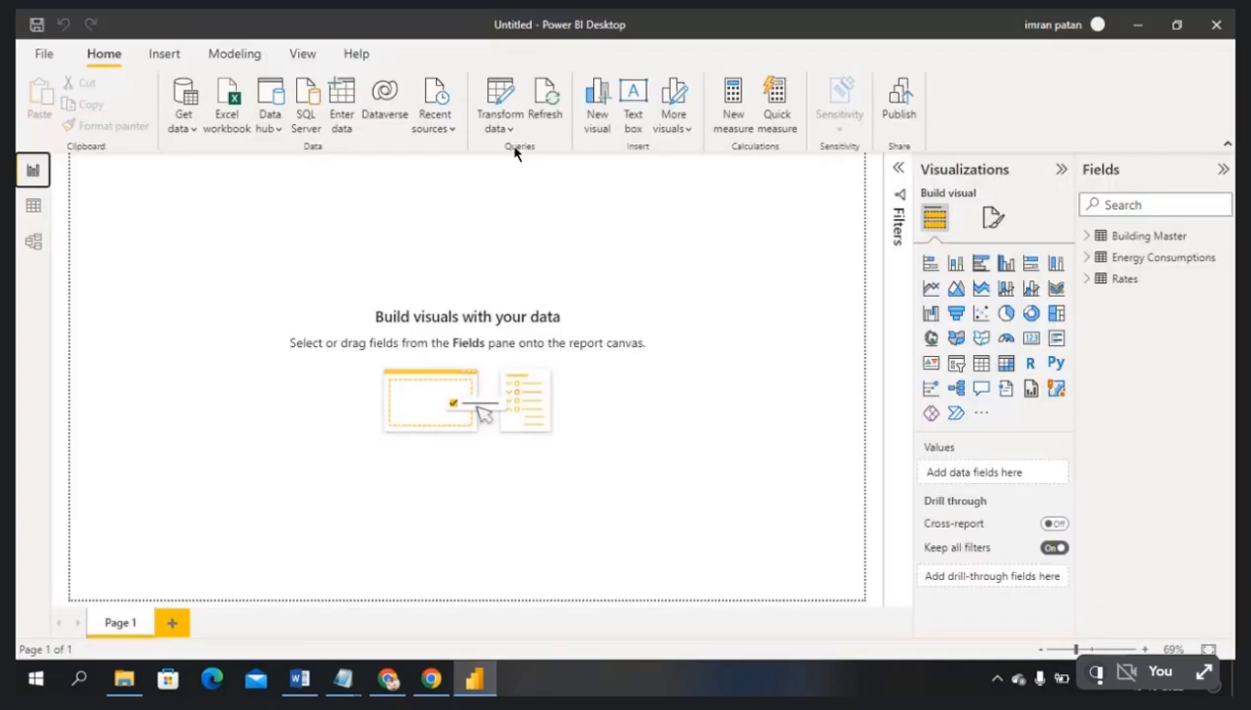
pyautogui.click(508, 133)
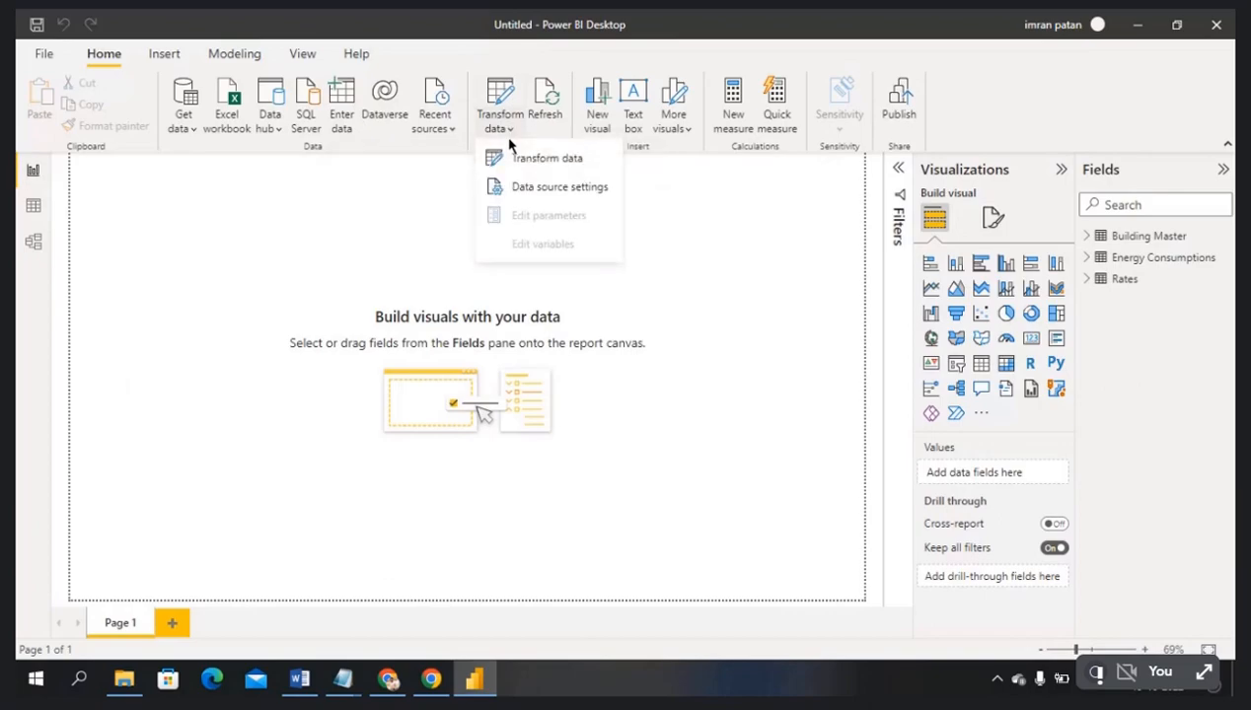
pyautogui.click(519, 162)
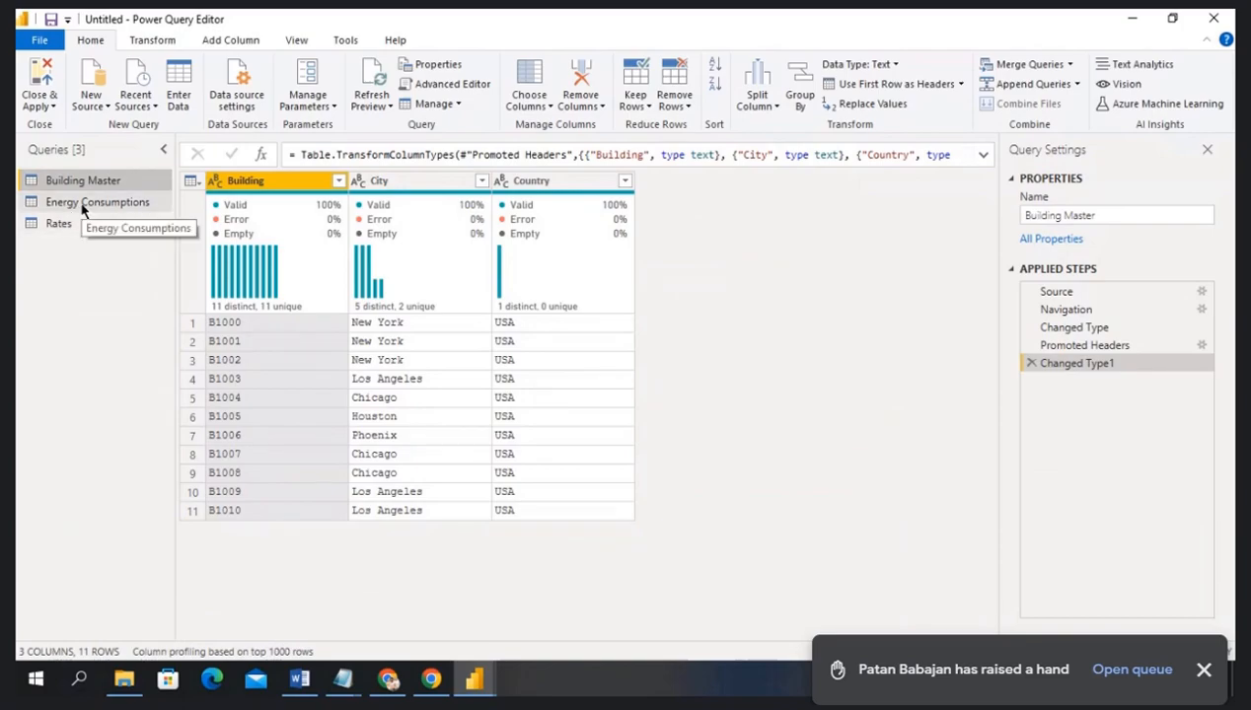
pyautogui.click(83, 206)
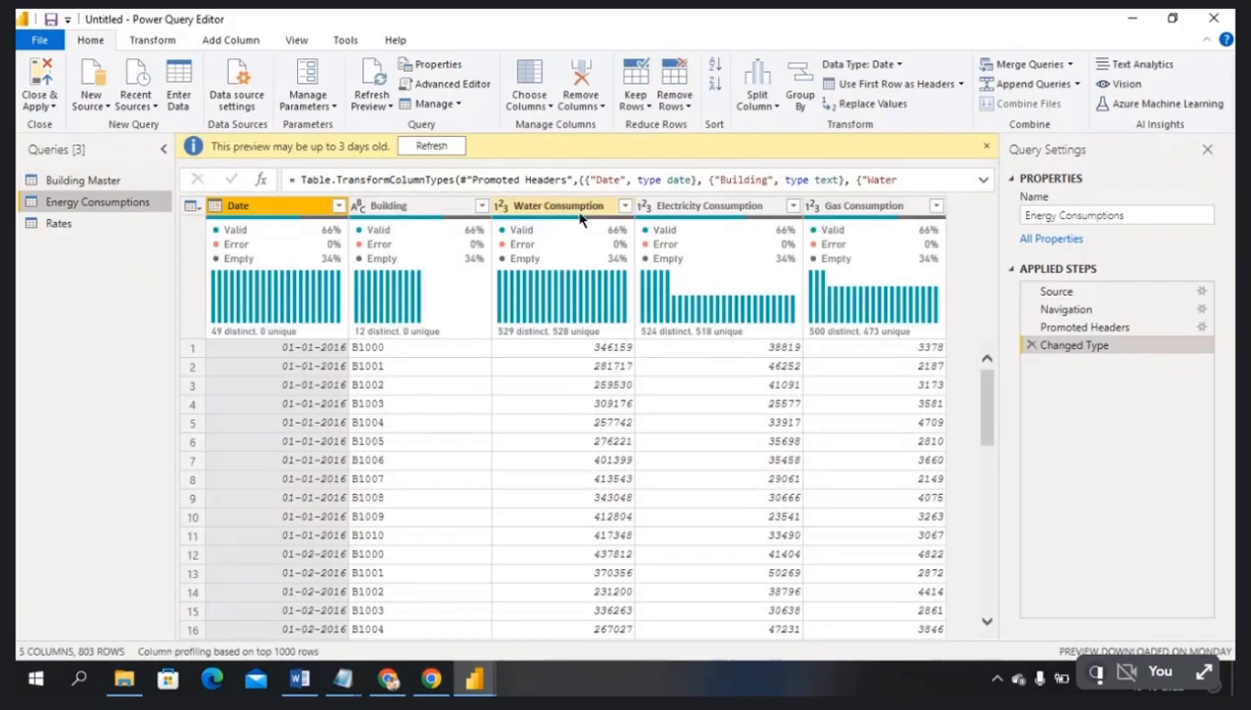
pyautogui.click(578, 209)
pyautogui.click(692, 207)
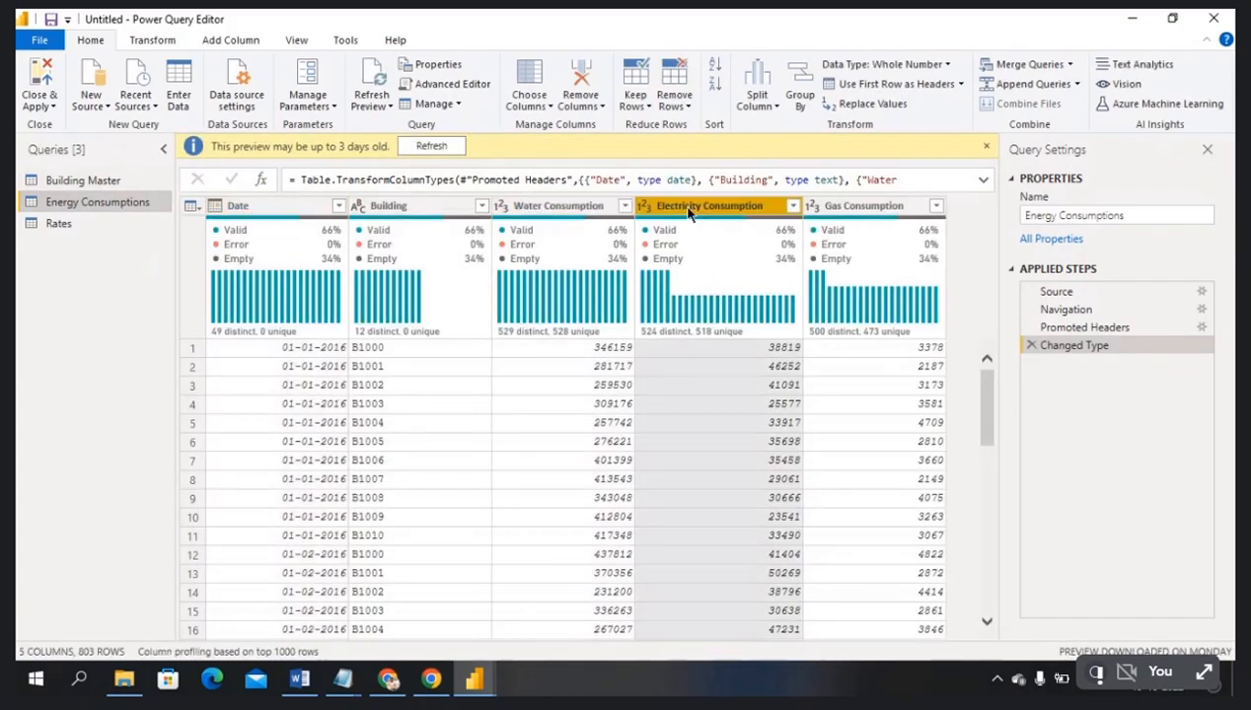
pyautogui.click(860, 207)
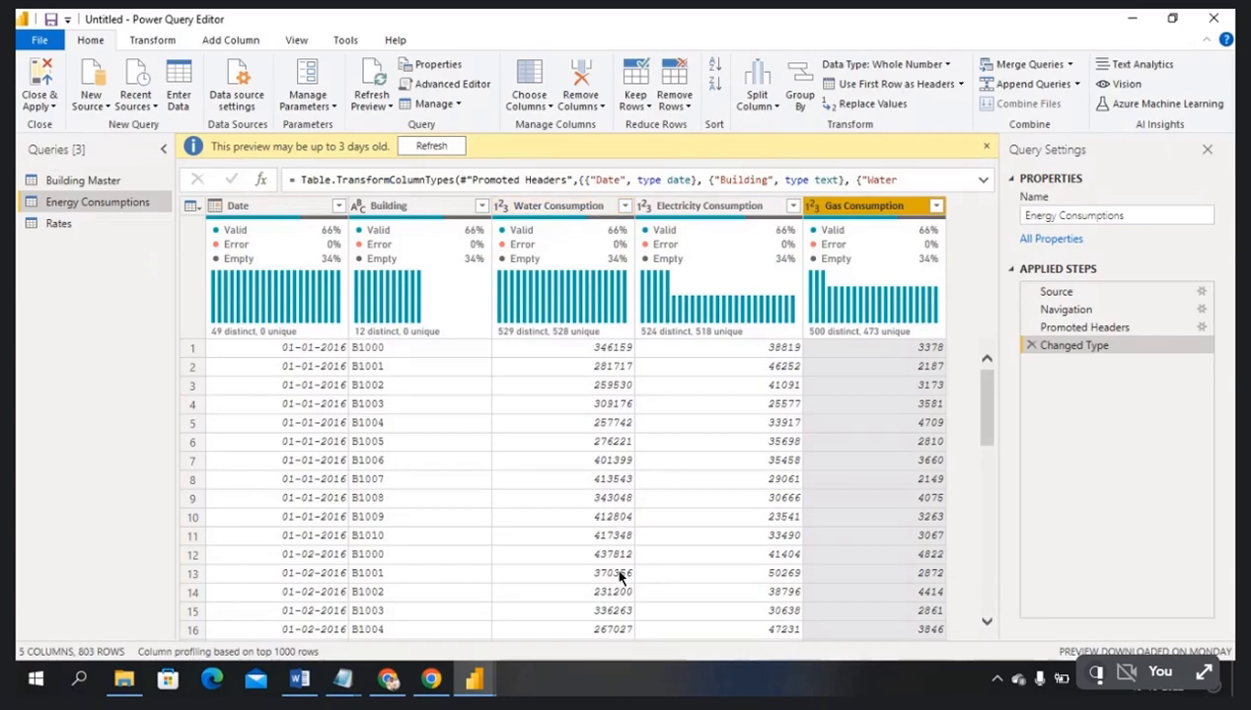
# - Compare the three consumption columns of Energy Consumptions with the Energy Type column of the Rates query
pyautogui.click(562, 208)
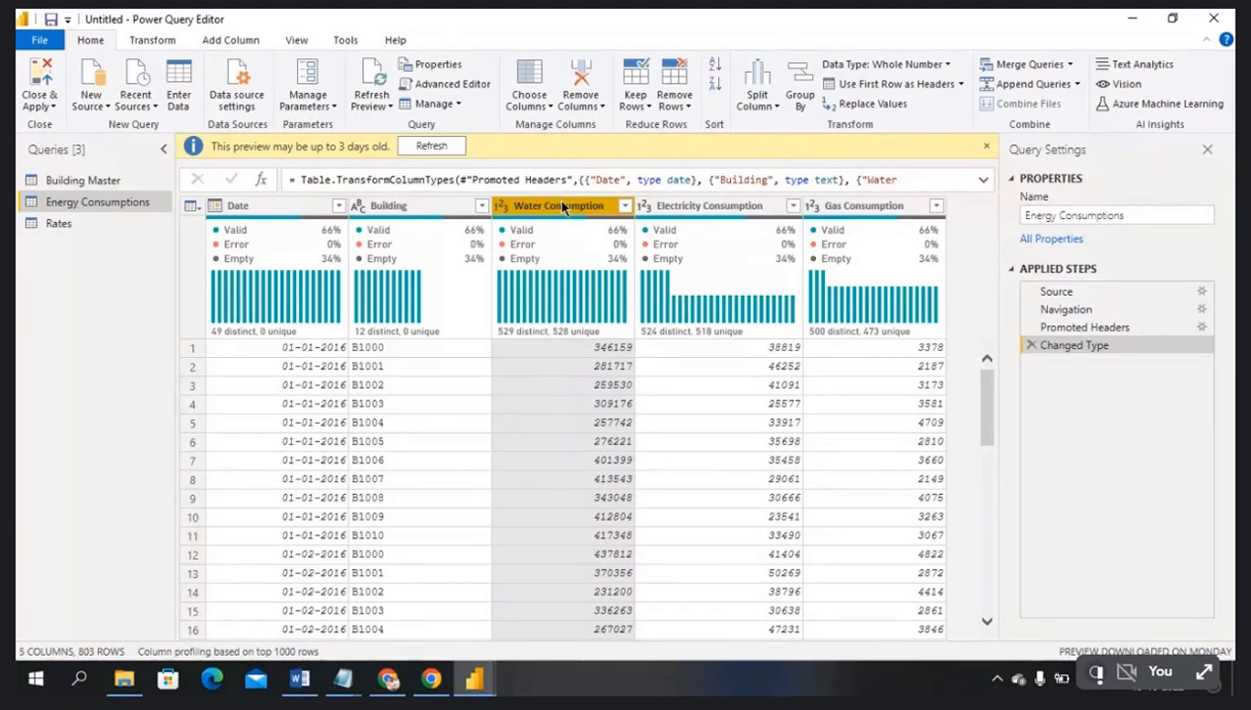
pyautogui.keyDown('ctrl'); pyautogui.click(721, 206); pyautogui.keyUp('ctrl')
pyautogui.keyDown('ctrl'); pyautogui.click(854, 211); pyautogui.keyUp('ctrl')
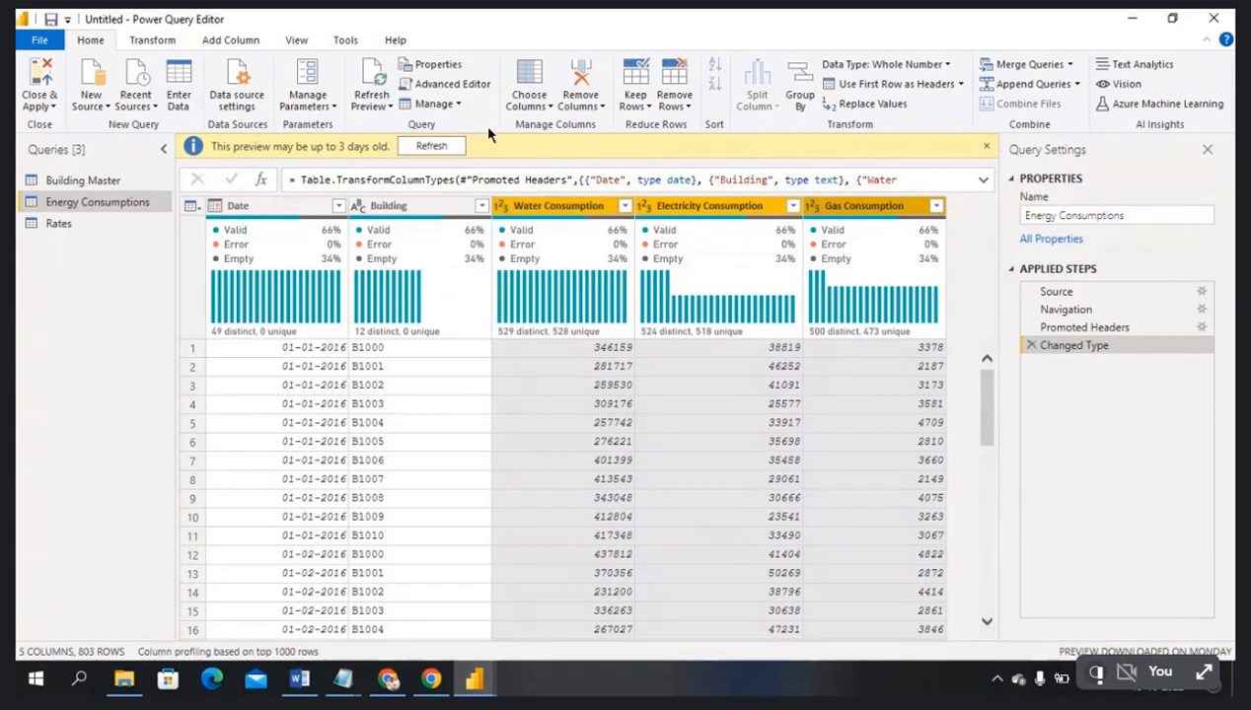
pyautogui.click(233, 41)
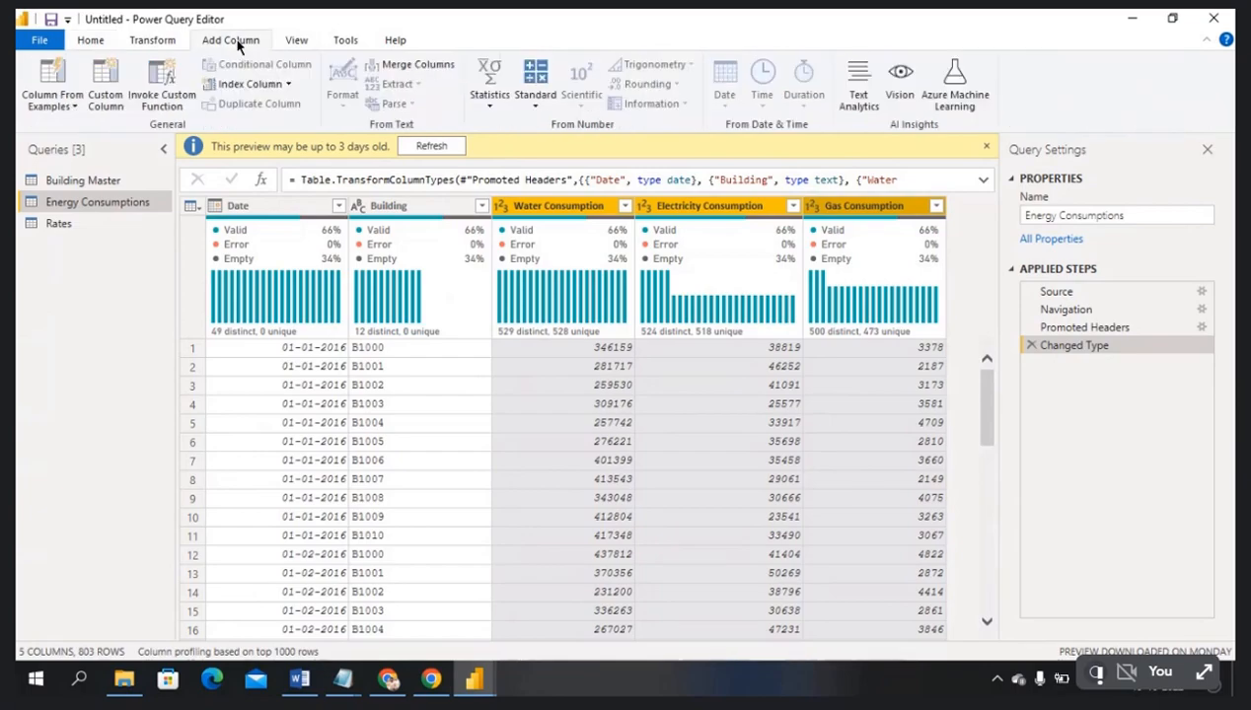
pyautogui.click(154, 41)
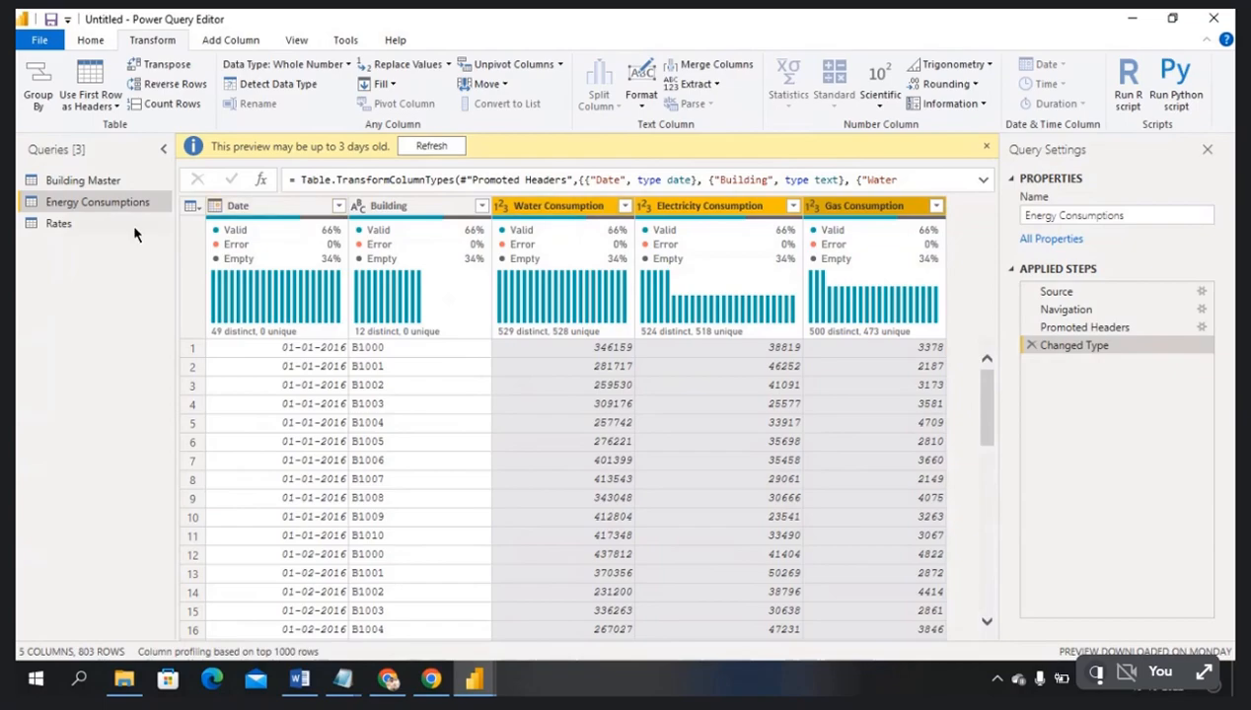
pyautogui.click(73, 225)
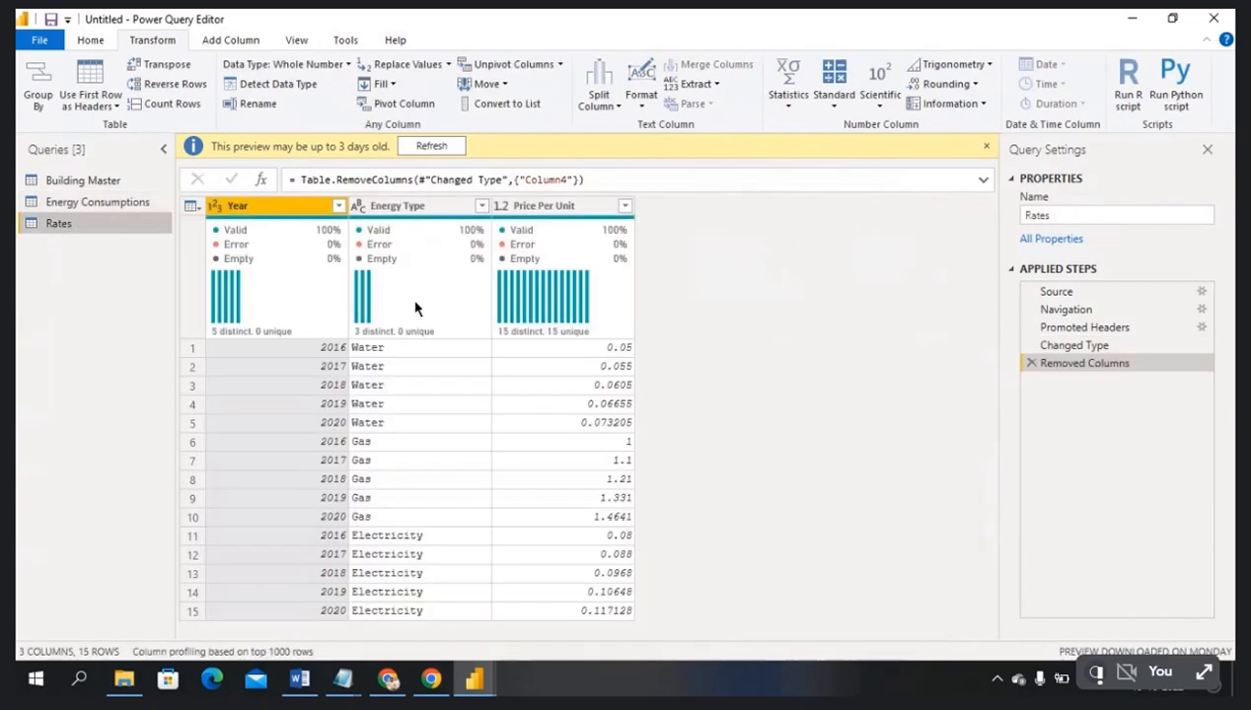
pyautogui.click(412, 209)
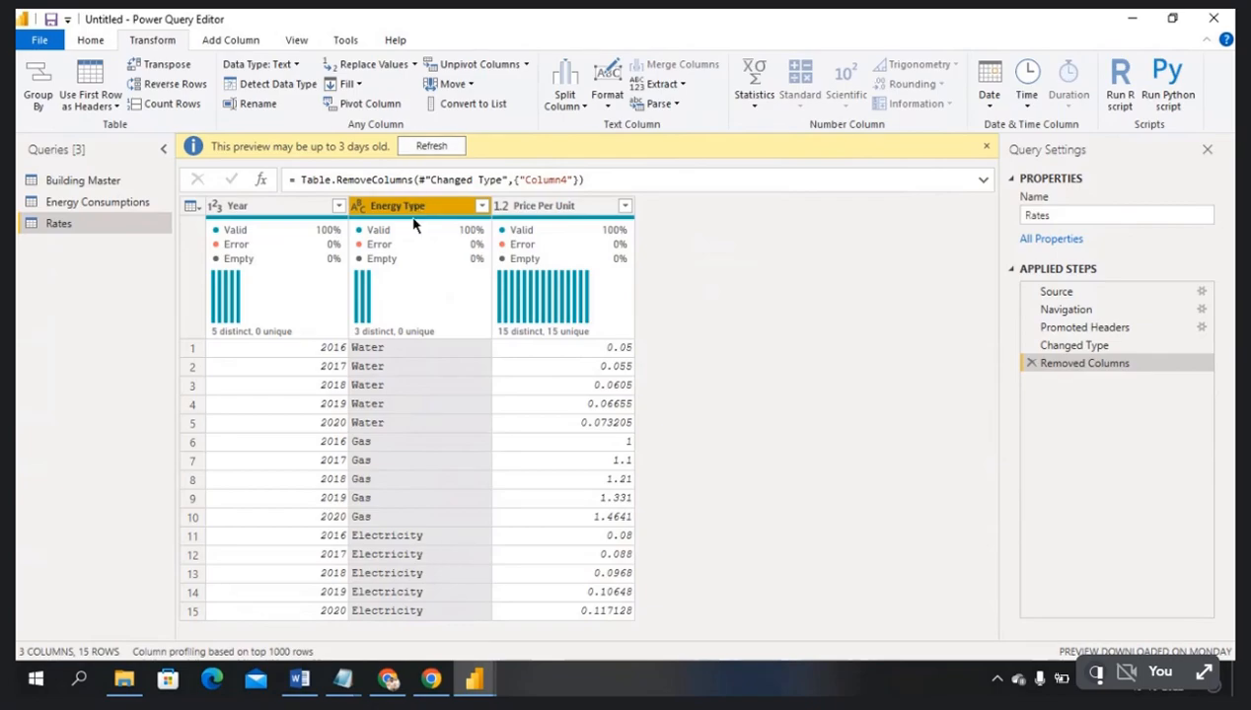
# - Unpivot the Water, Electricity and Gas Consumption columns of Energy Consumptions and compare the table before and after the unpivot
pyautogui.click(95, 207)
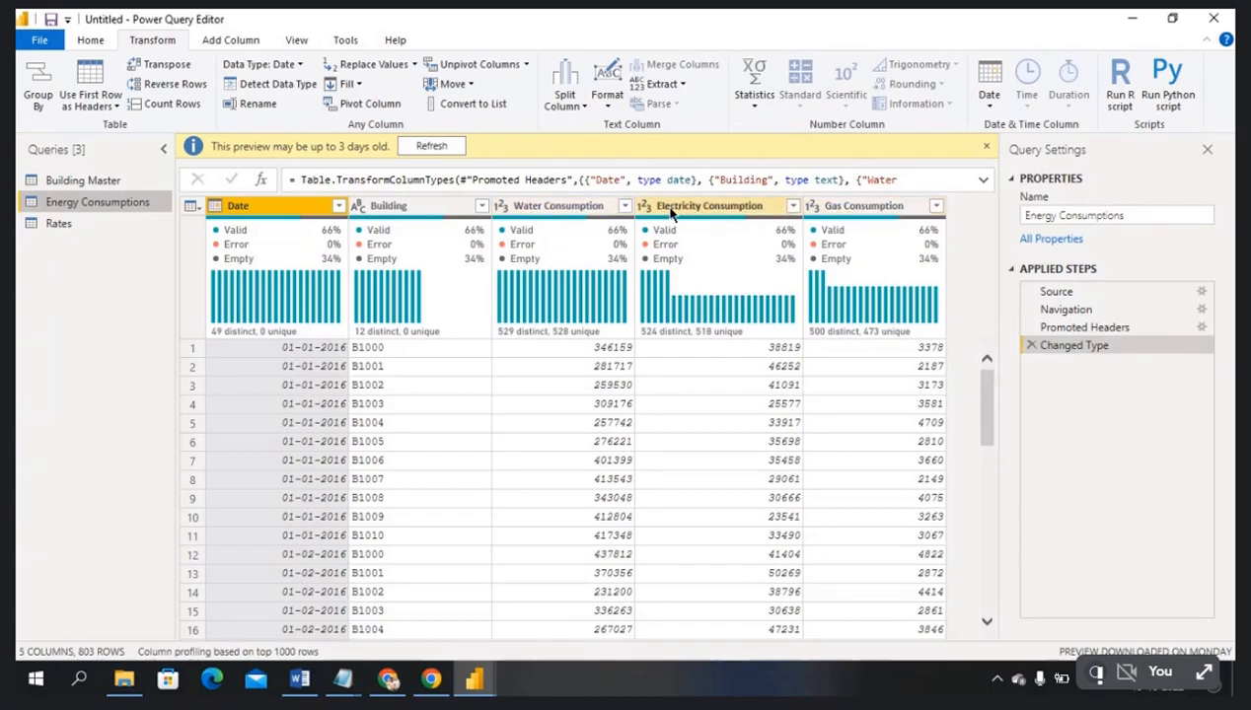
pyautogui.click(574, 213)
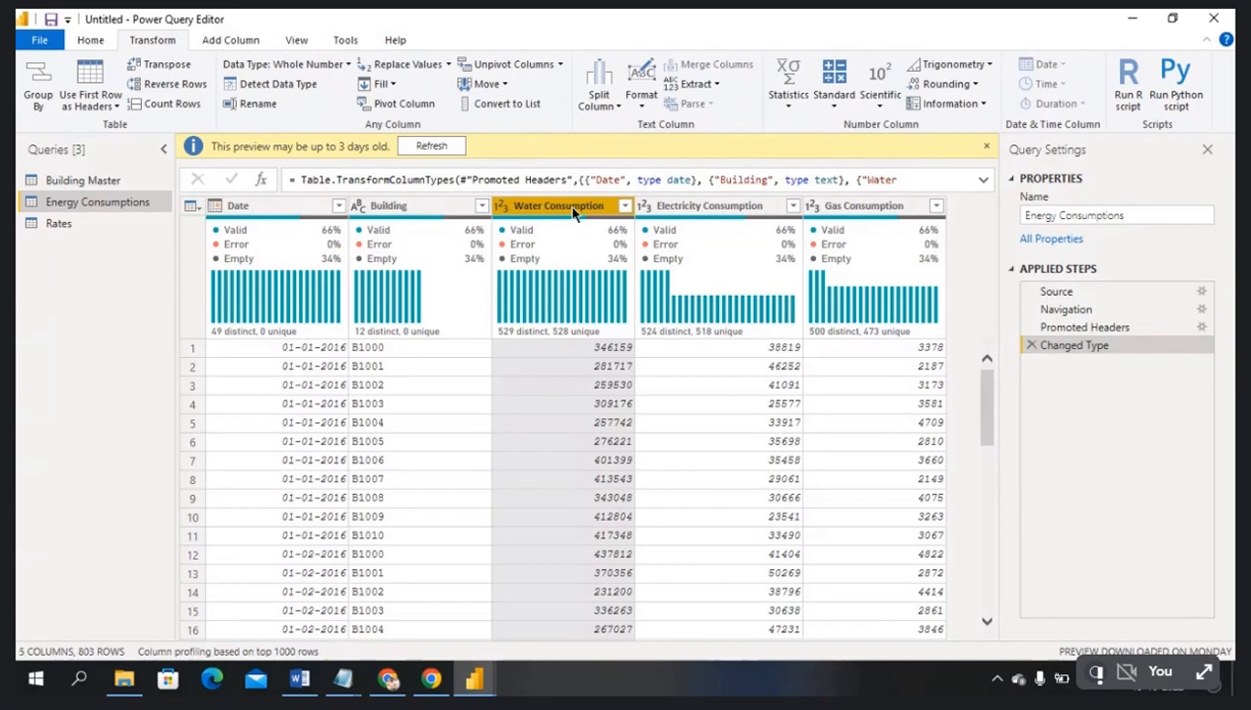
pyautogui.keyDown('ctrl'); pyautogui.click(701, 209); pyautogui.keyUp('ctrl')
pyautogui.keyDown('ctrl'); pyautogui.click(832, 211); pyautogui.keyUp('ctrl')
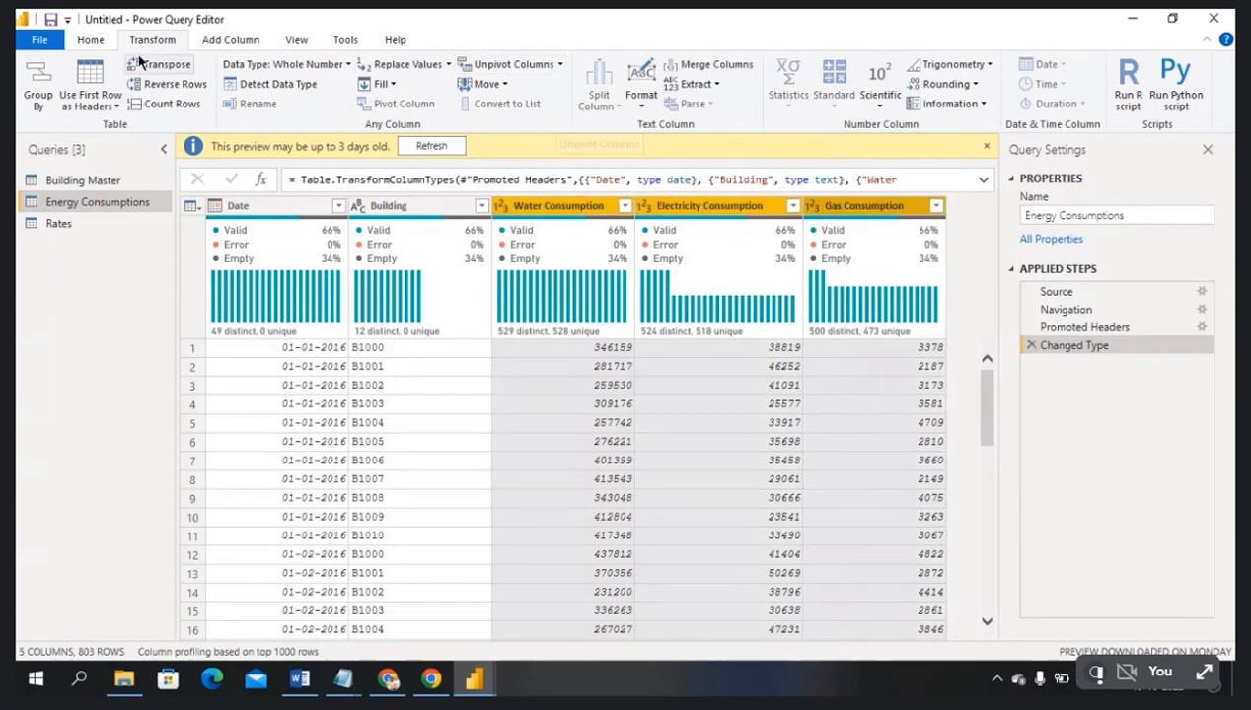
pyautogui.click(559, 65)
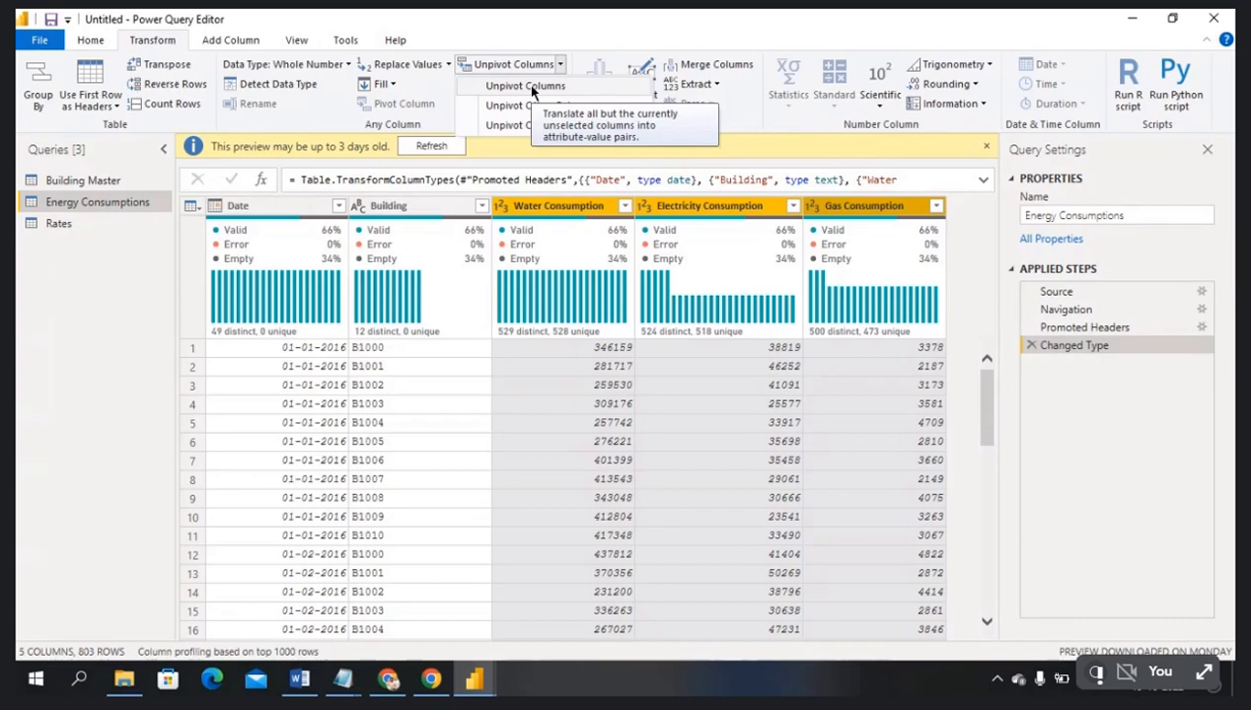
pyautogui.click(531, 88)
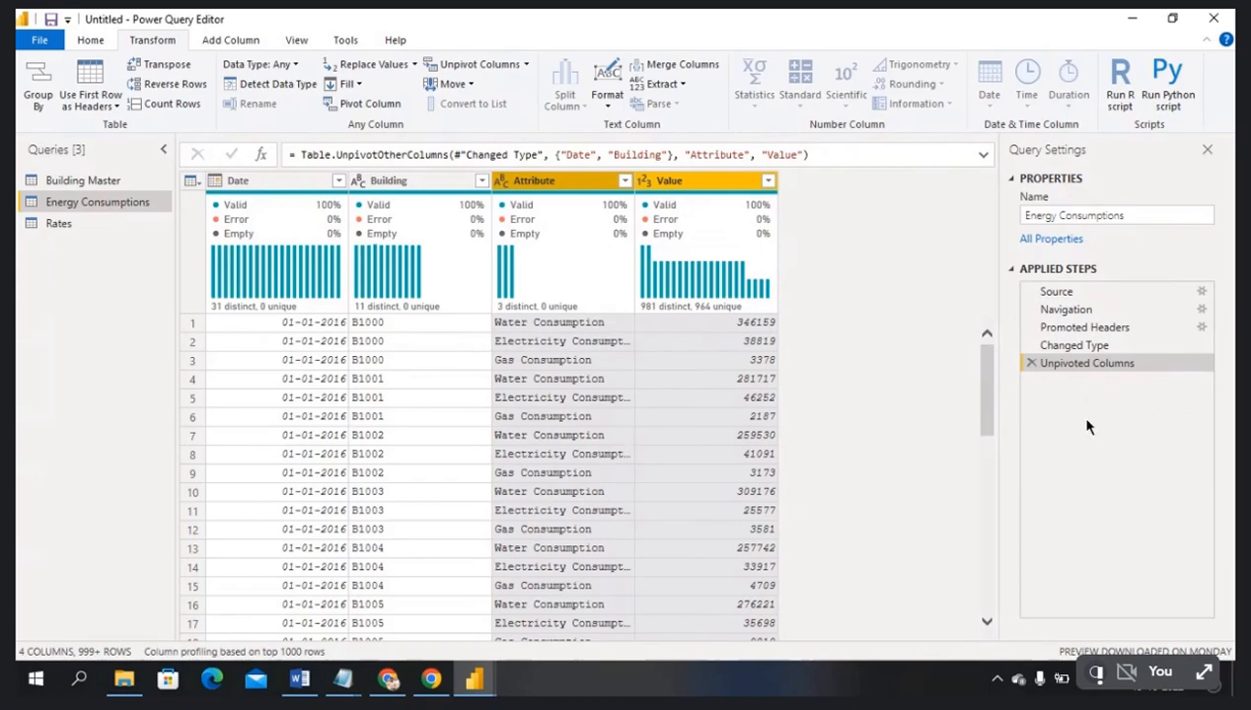
pyautogui.click(1096, 347)
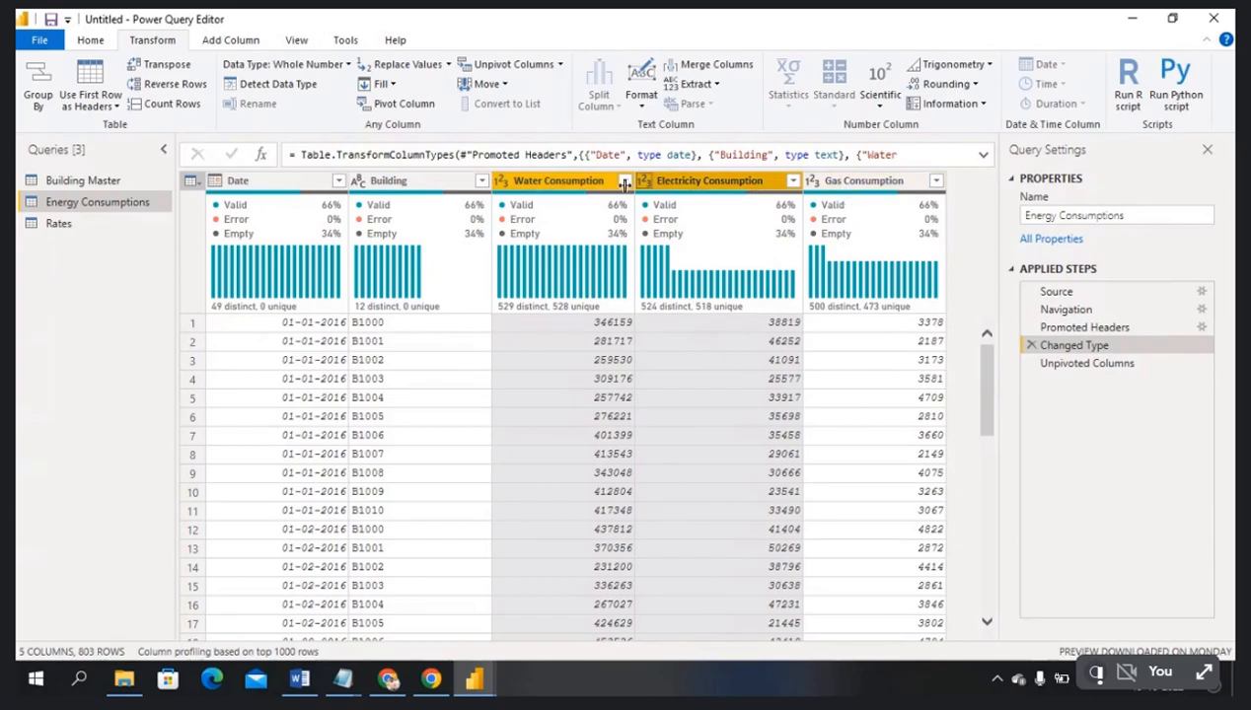
pyautogui.click(1086, 364)
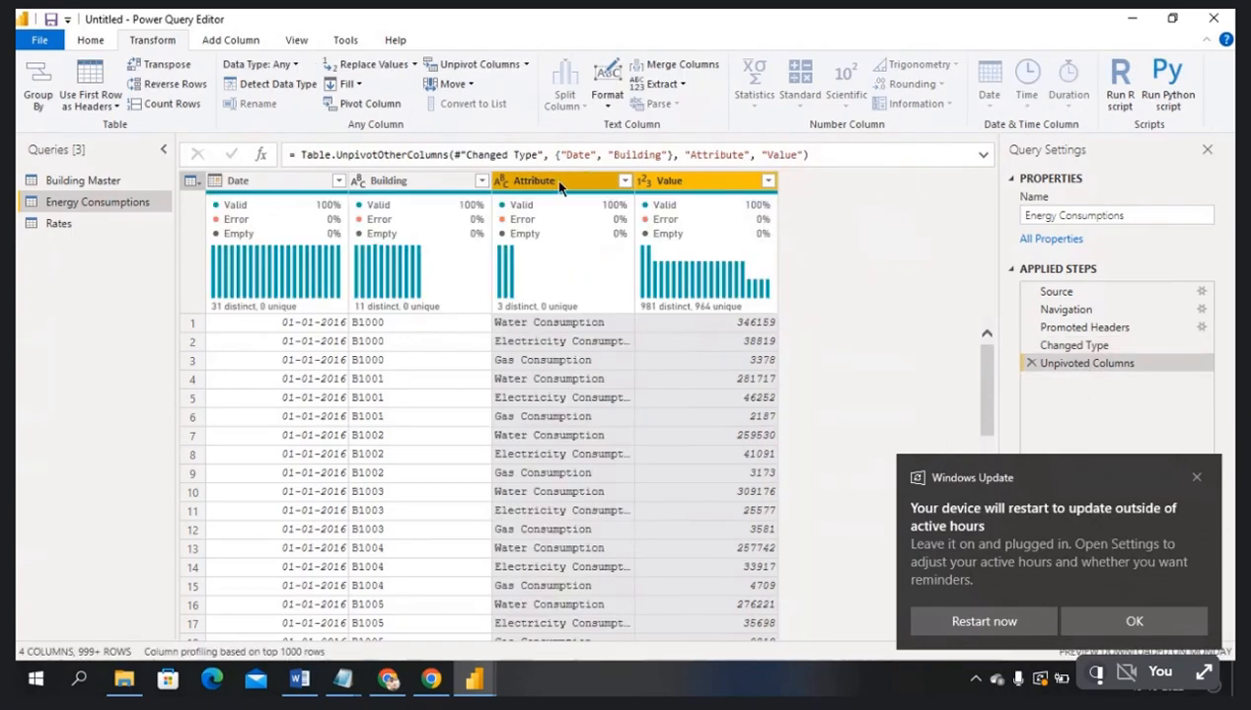
# - Rename the Attribute column of Energy Consumptions to "Energy type"
pyautogui.doubleClick(558, 182)
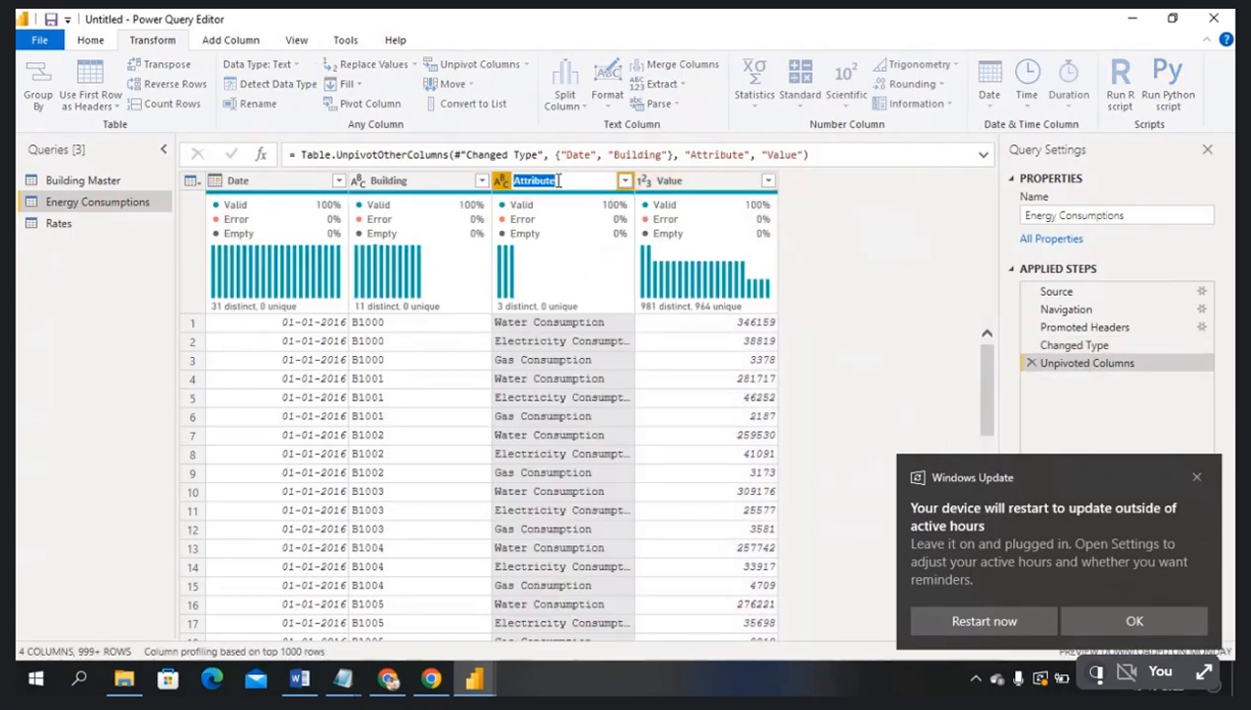
pyautogui.write('Energy type')
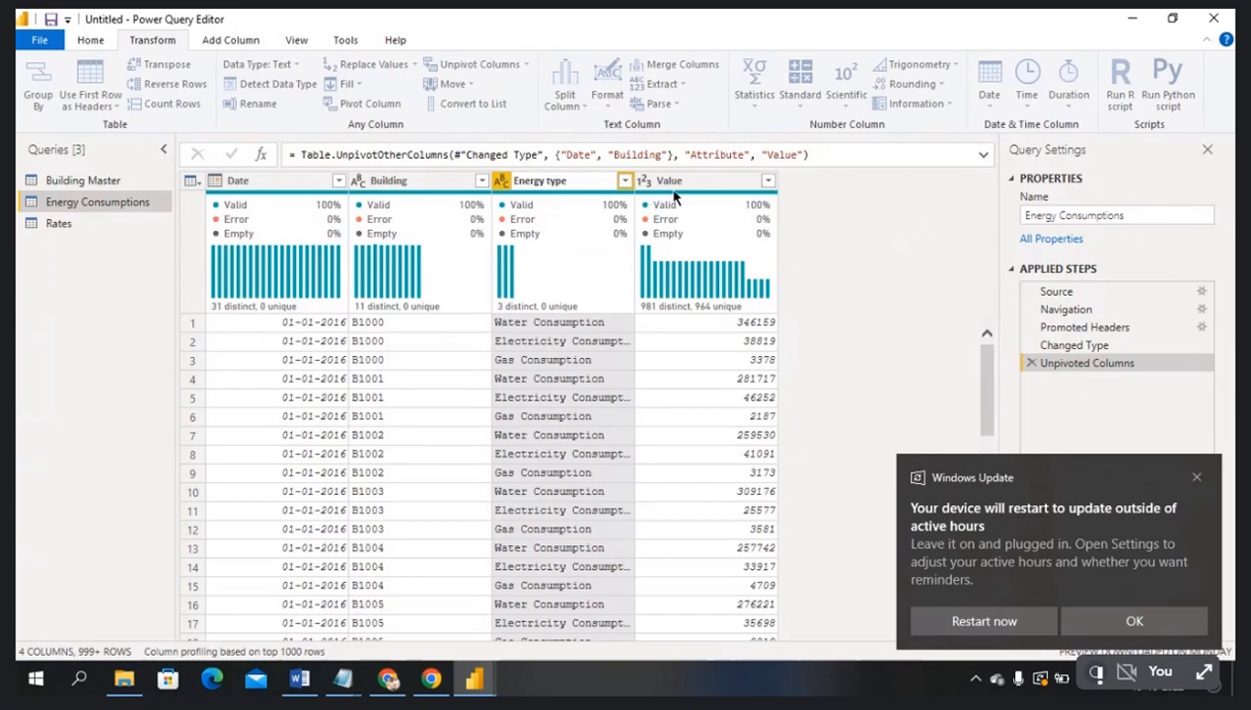
pyautogui.press('Return')
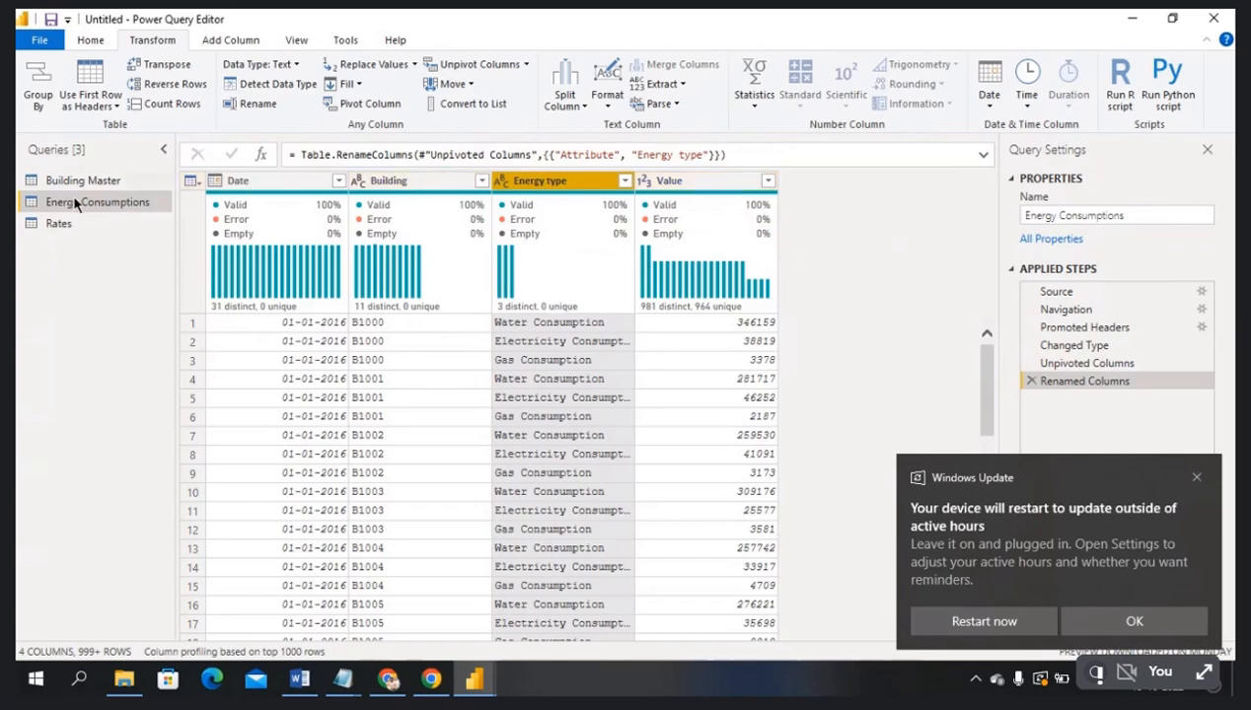
# - Capture the Energy Type filter values of the Rates query with Snipping Tool, leaving the column unfiltered
pyautogui.click(73, 221)
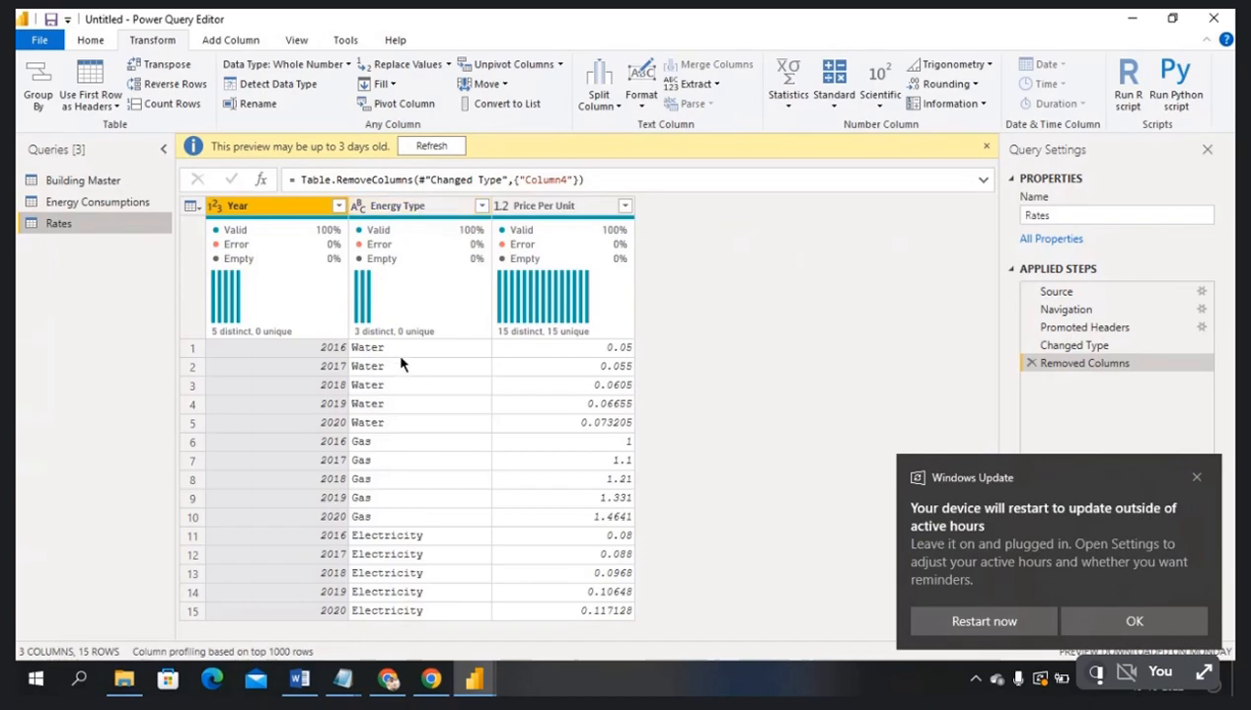
pyautogui.click(482, 207)
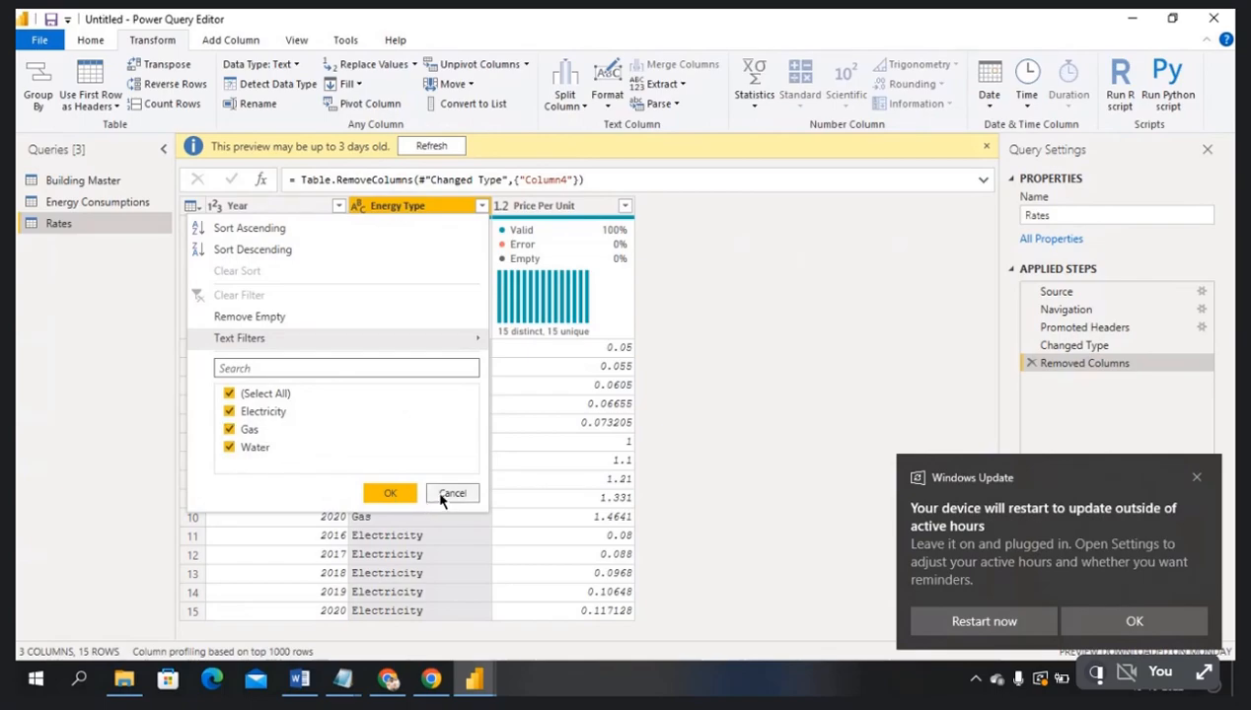
pyautogui.click(96, 679)
pyautogui.write('sni')
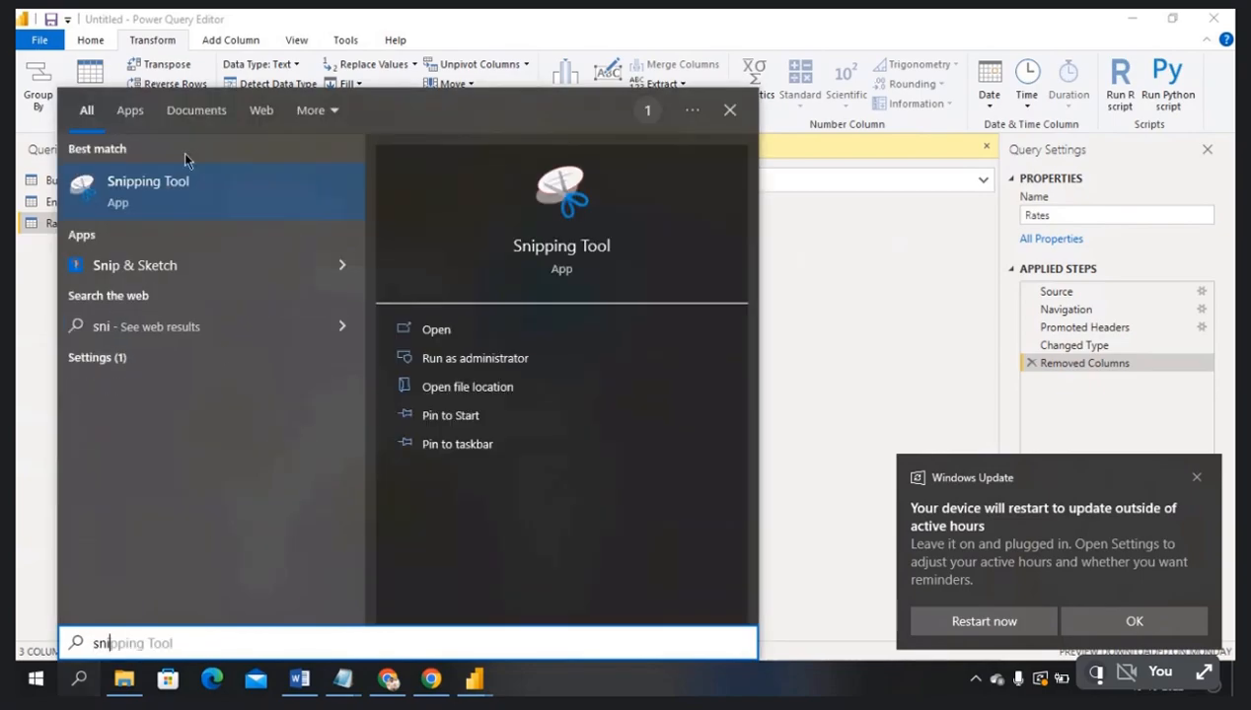
pyautogui.click(195, 184)
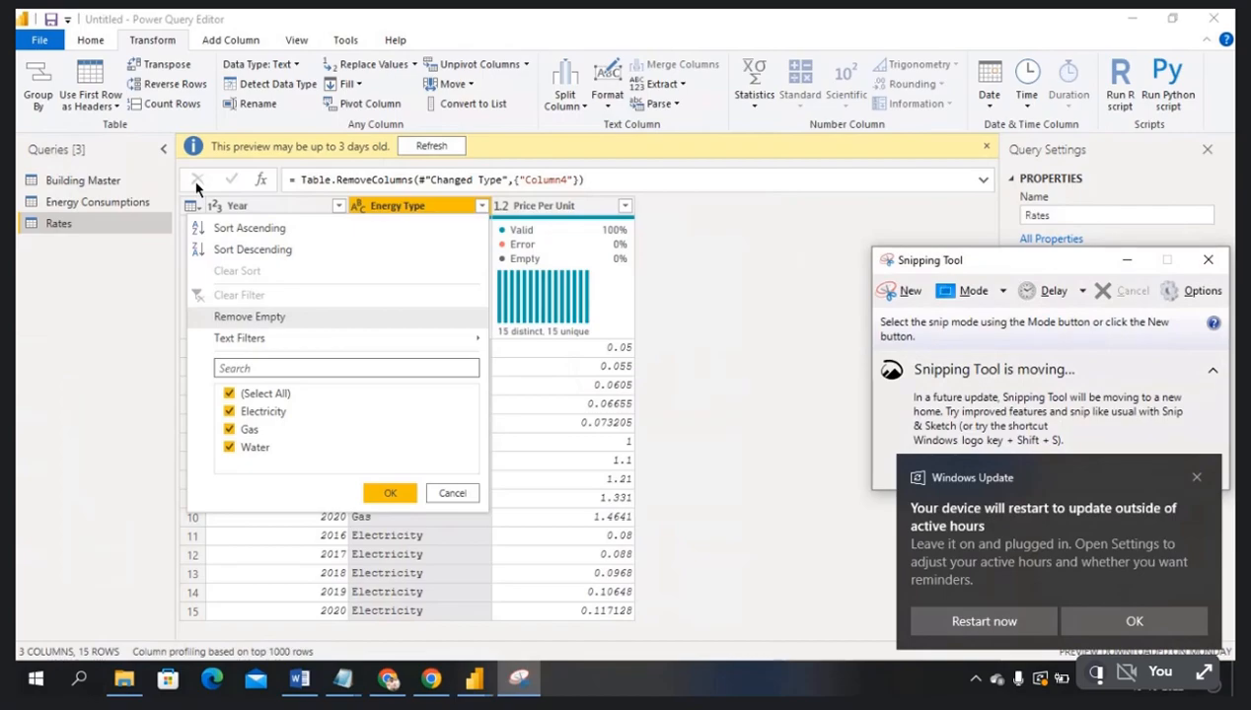
pyautogui.click(907, 292)
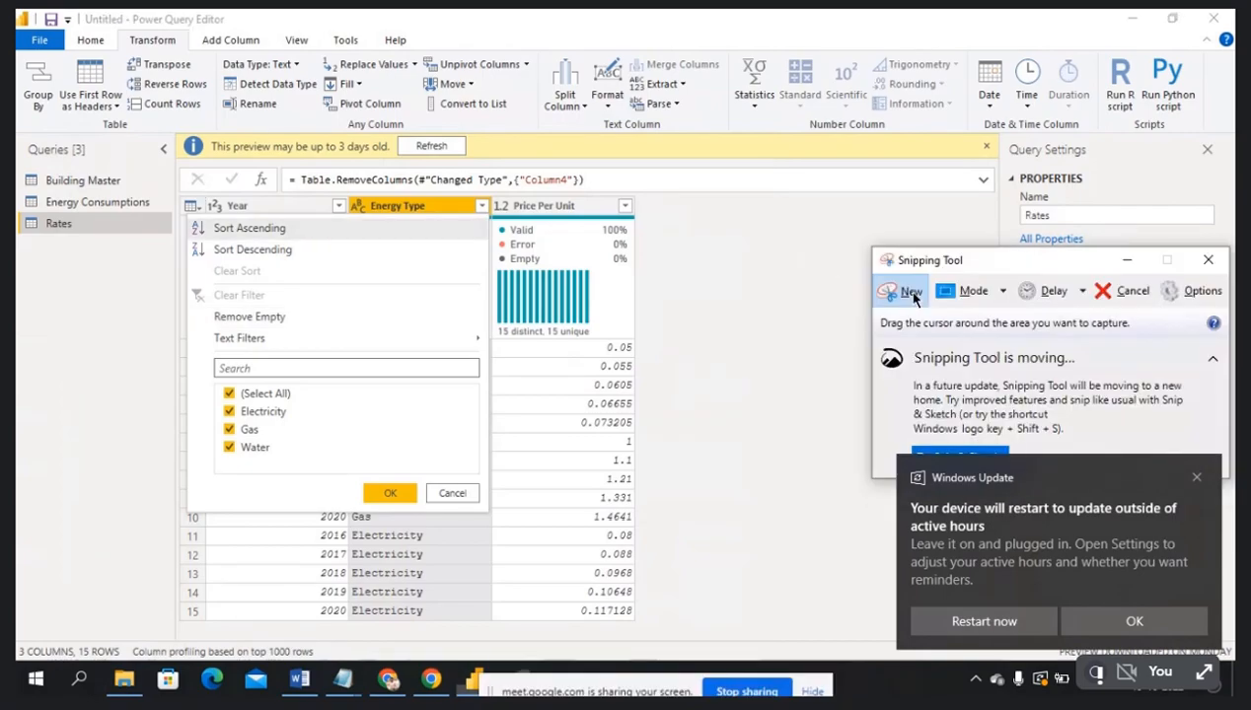
pyautogui.moveTo(173, 279); pyautogui.dragTo(514, 513)
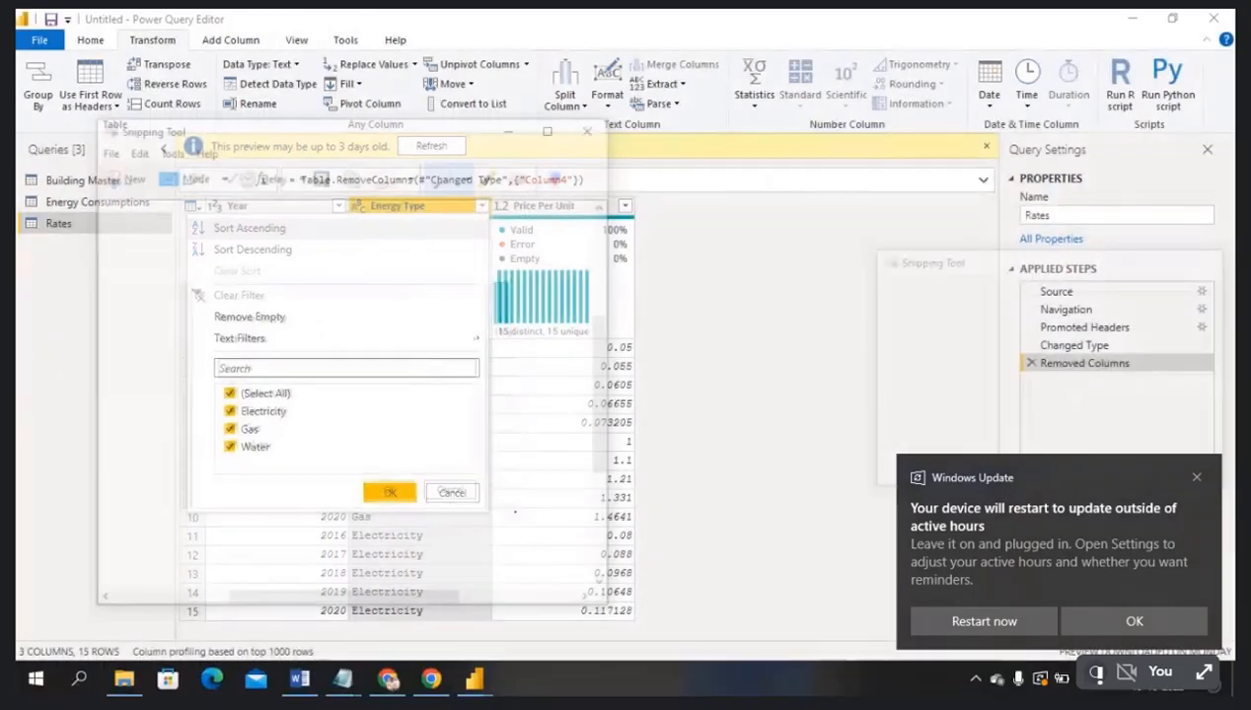
pyautogui.click(508, 123)
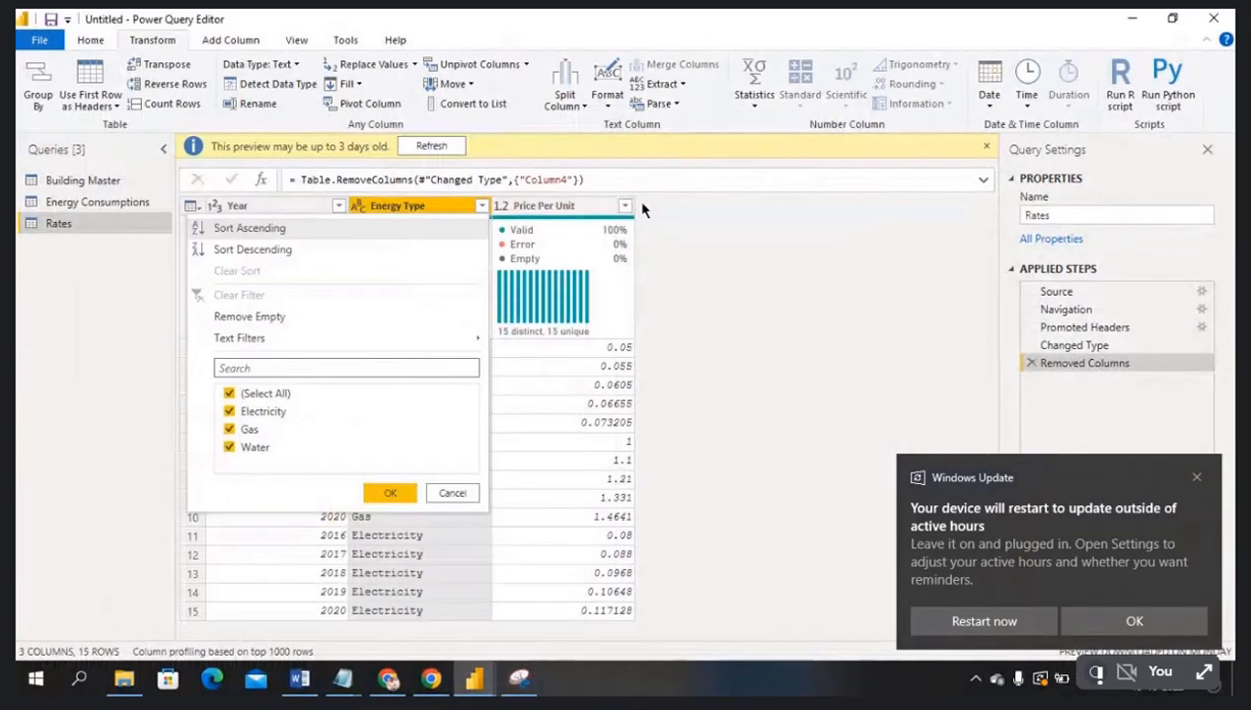
pyautogui.click(482, 208)
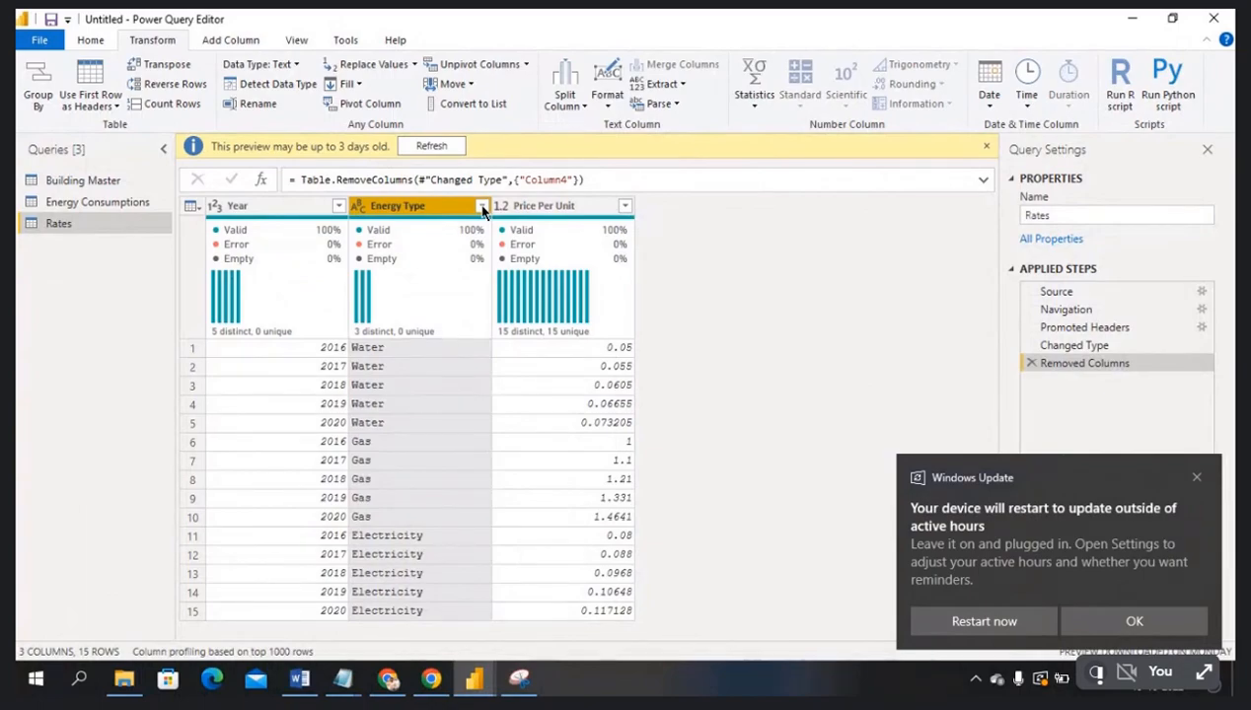
# - Compare the Energy type filter values of Energy Consumptions with the captured Rates values in Snipping Tool, leaving the column unfiltered
pyautogui.click(75, 202)
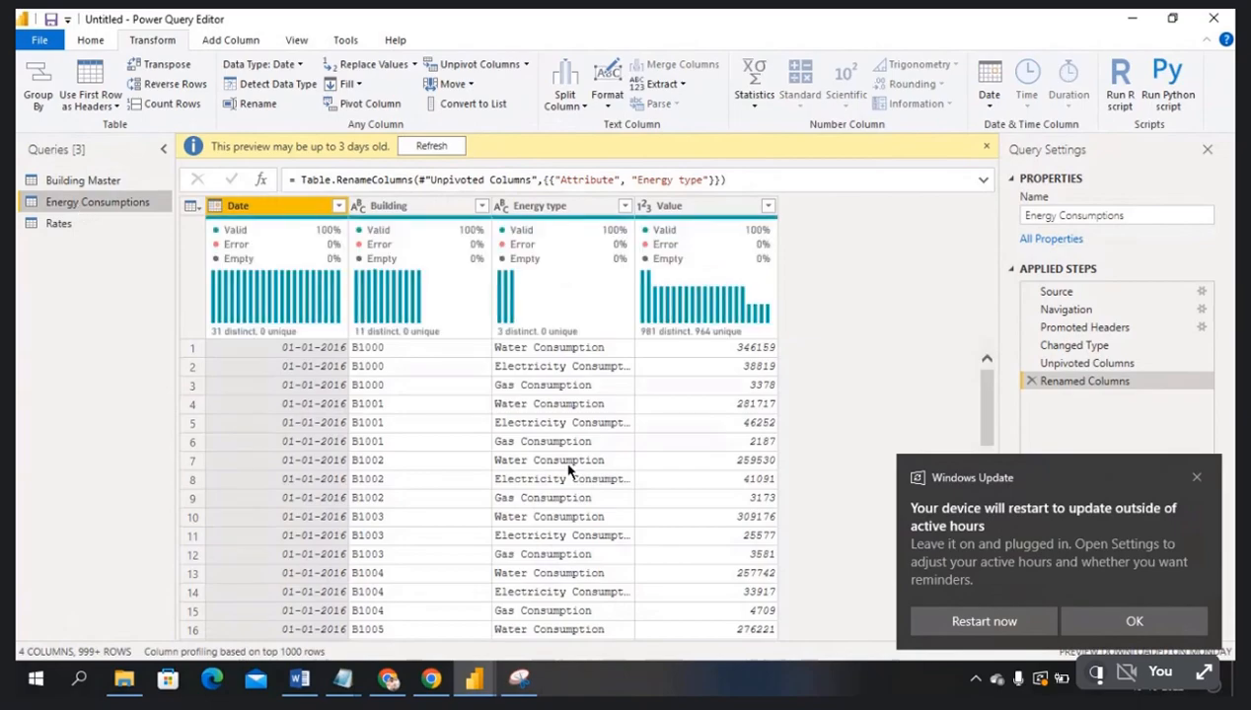
pyautogui.click(625, 205)
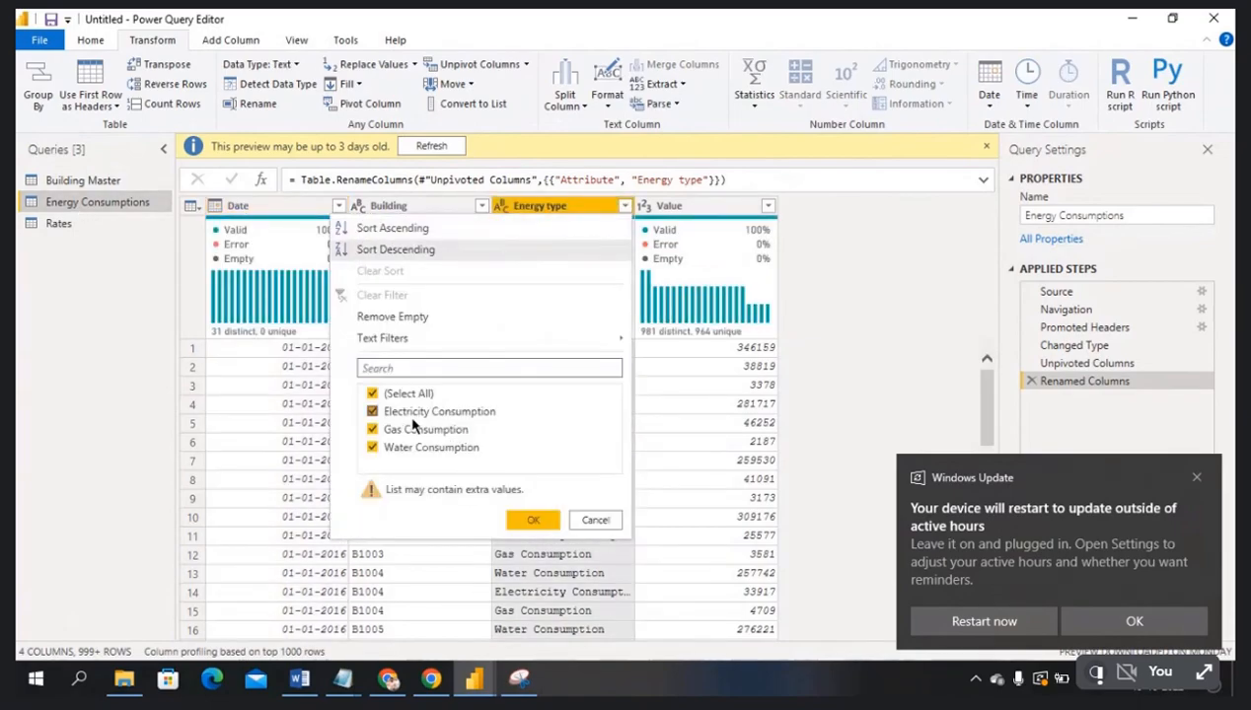
pyautogui.click(1195, 478)
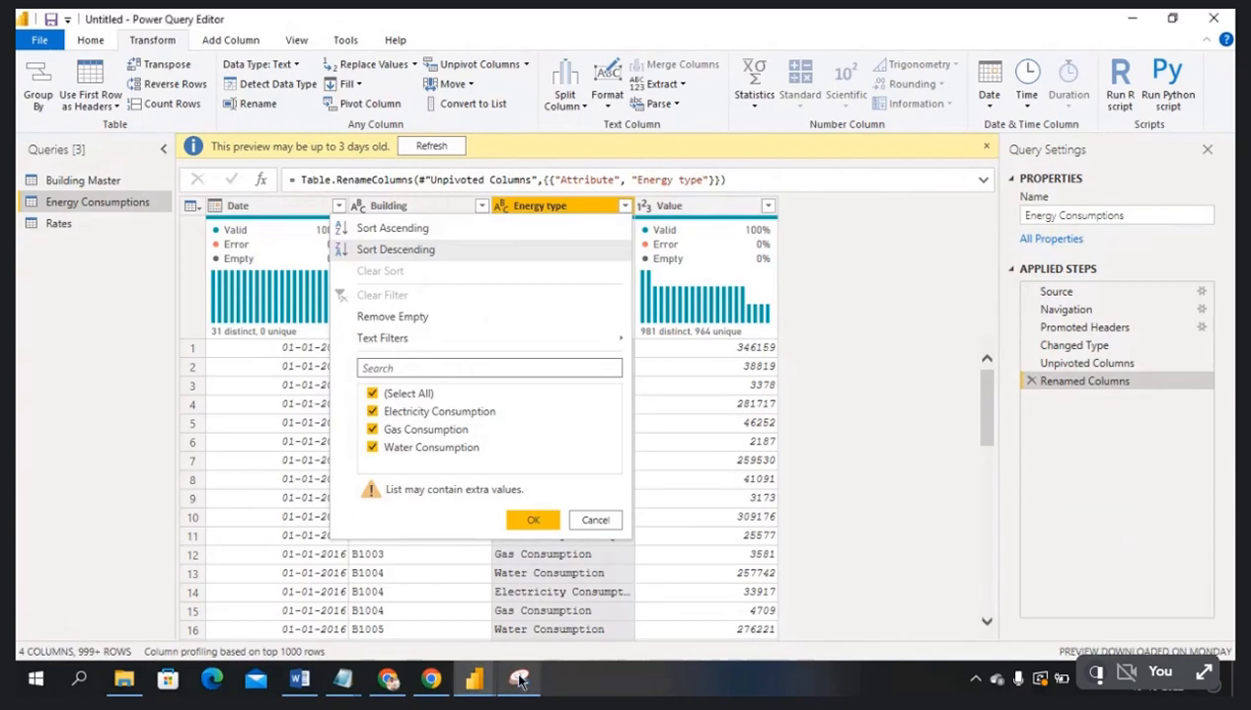
pyautogui.click(519, 679)
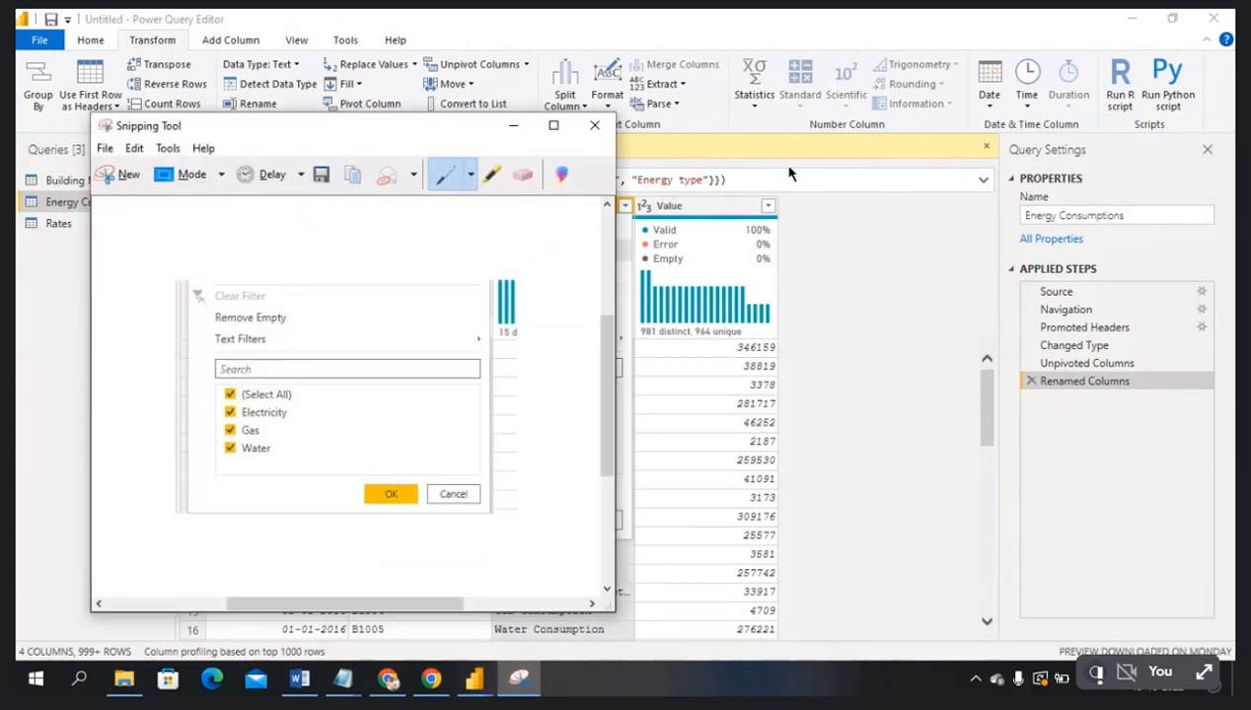
pyautogui.moveTo(395, 133); pyautogui.dragTo(952, 143)
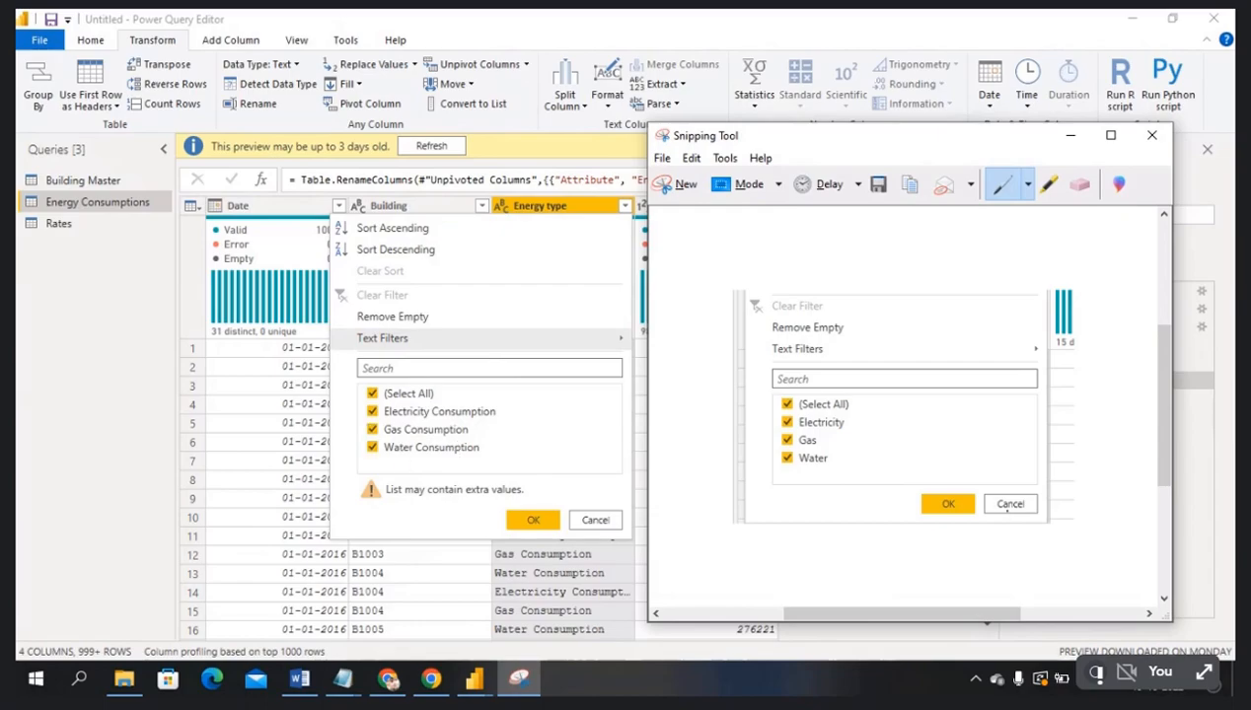
pyautogui.click(1071, 135)
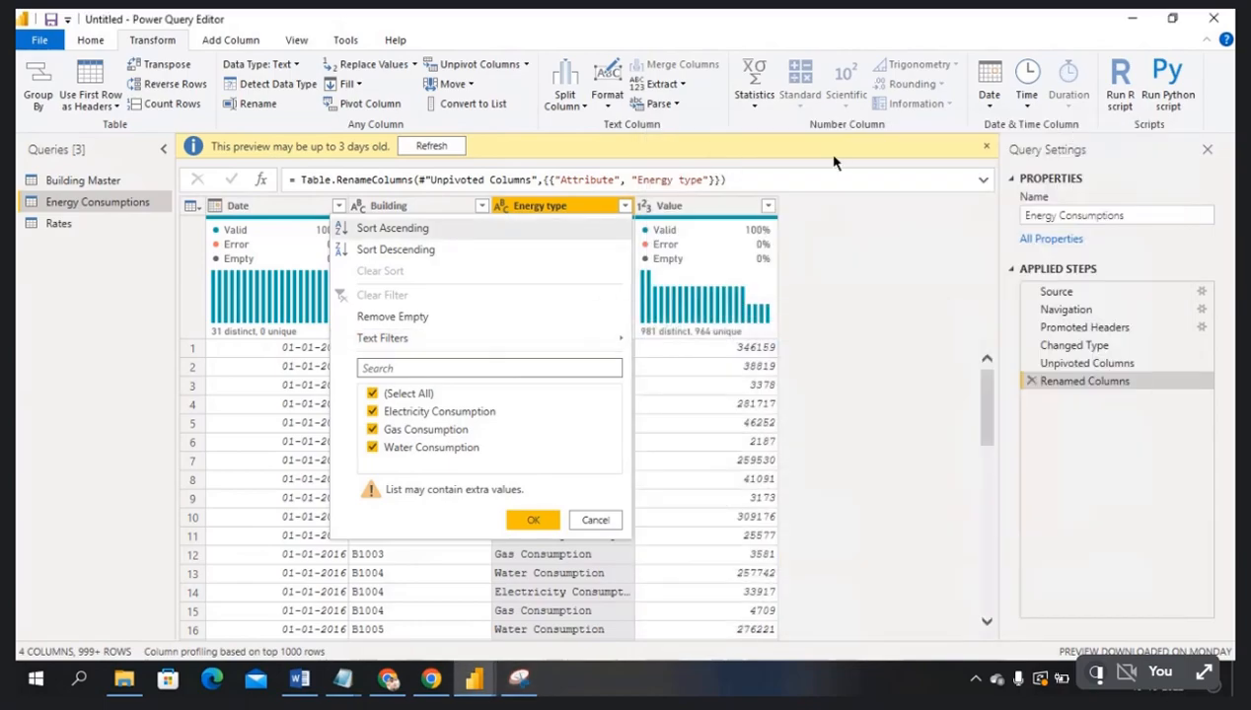
pyautogui.click(418, 208)
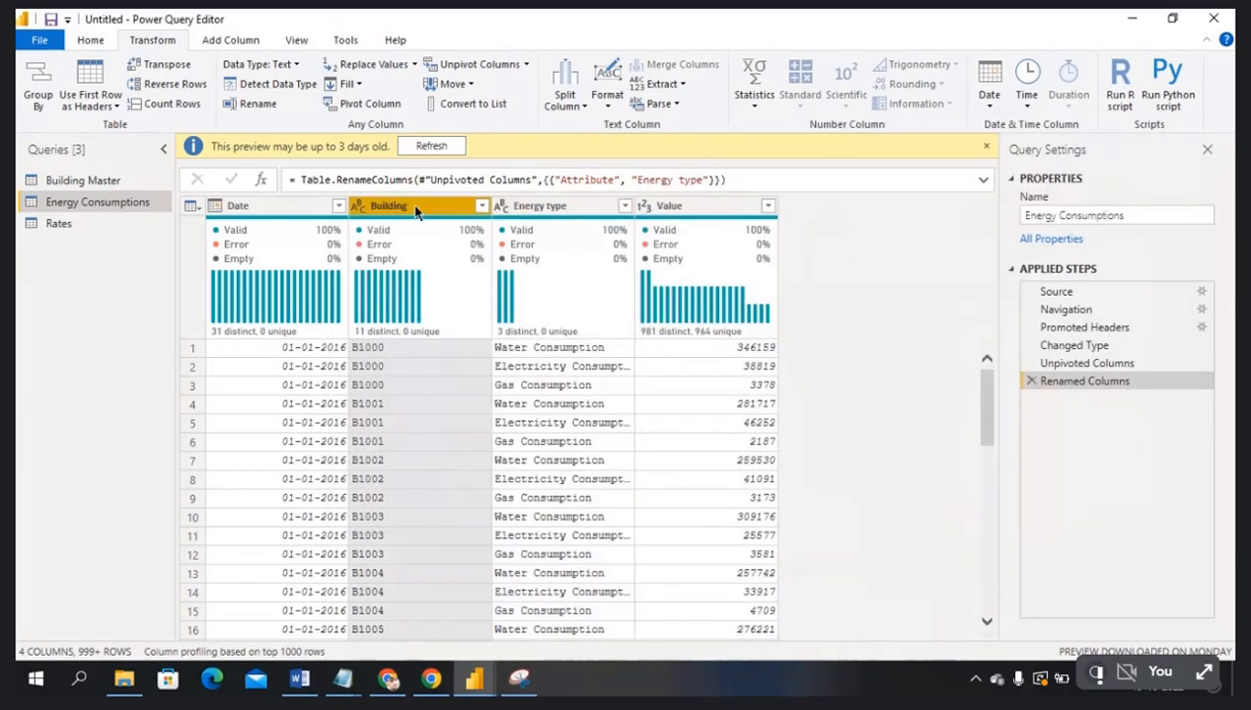
# - Replace "Water Consumption" with "Water" in the Energy type column of Energy Consumptions
pyautogui.click(560, 207)
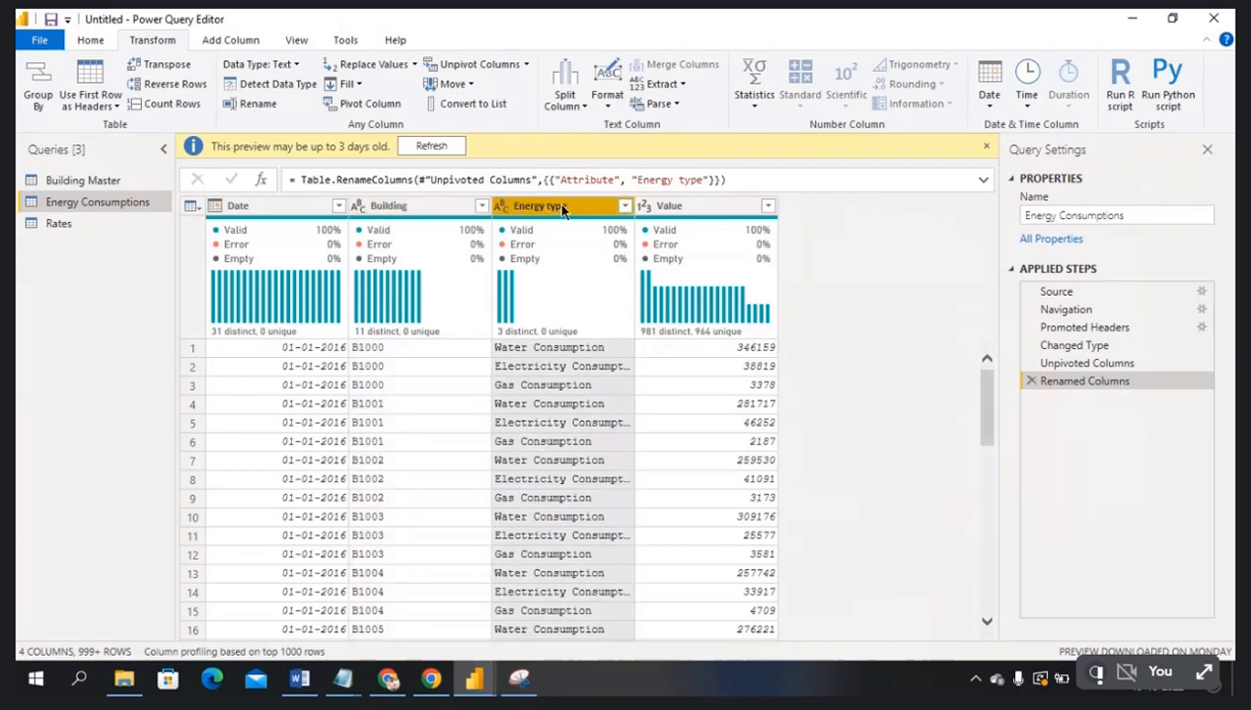
pyautogui.rightClick(562, 208)
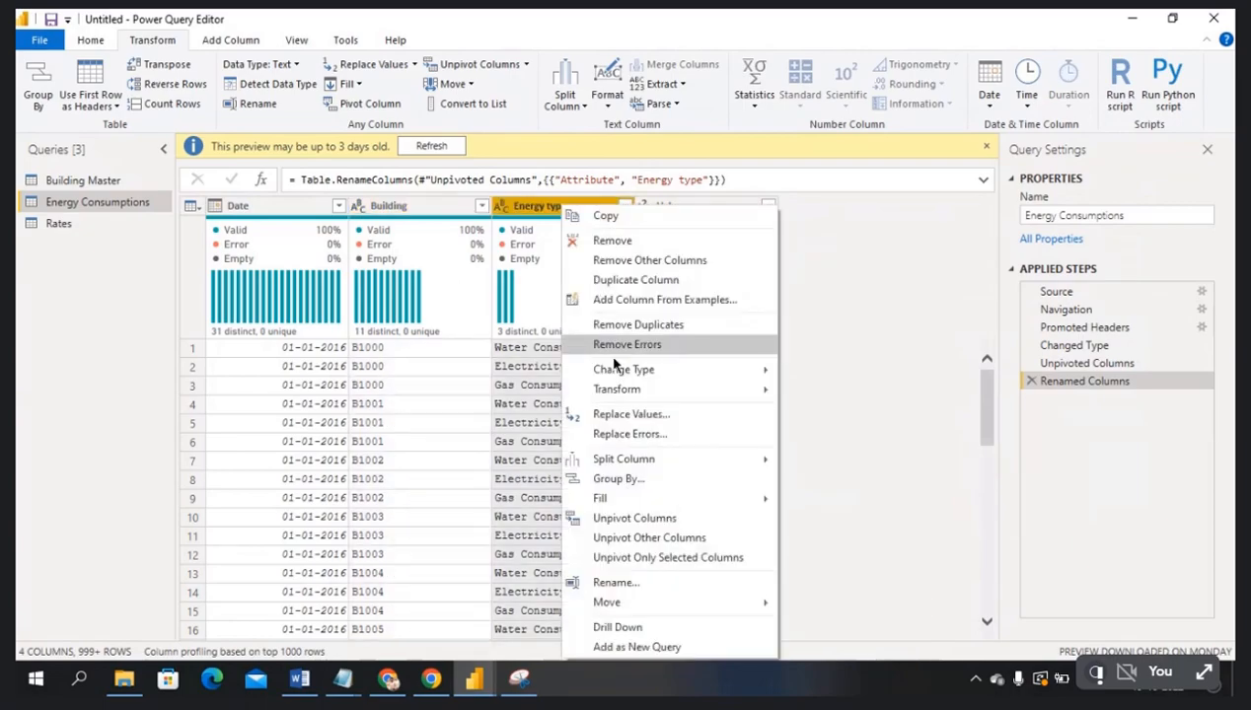
pyautogui.click(643, 422)
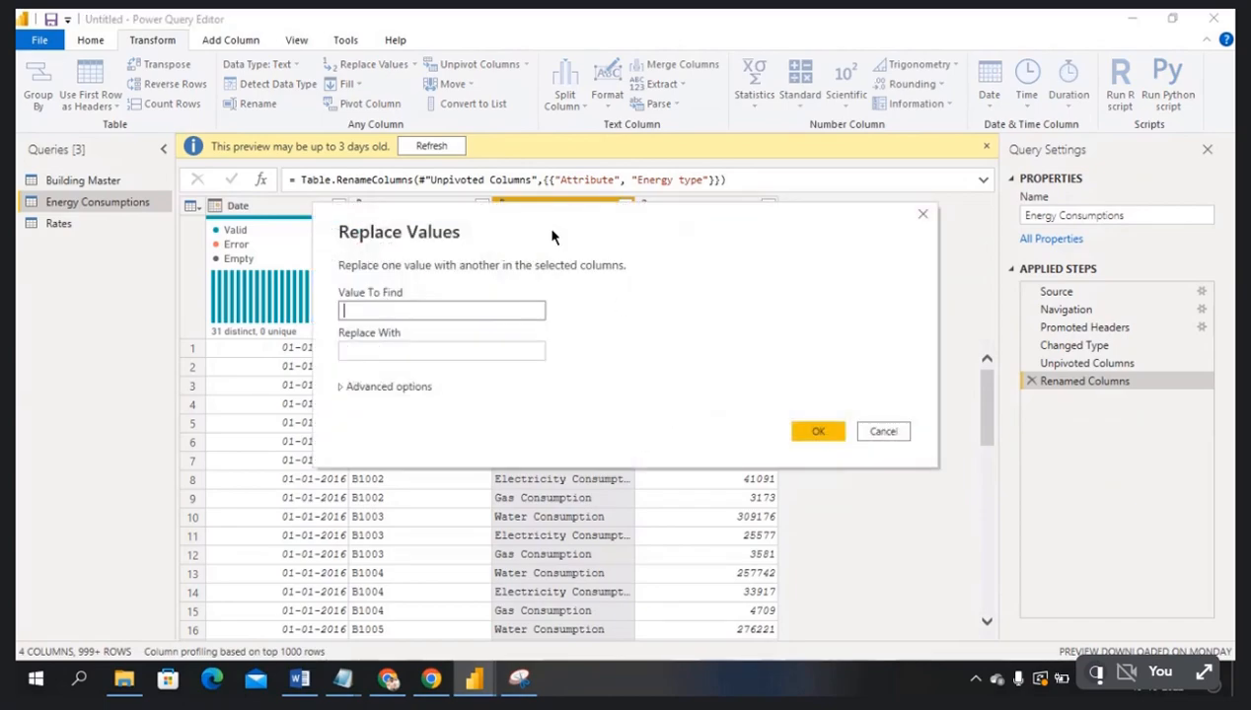
pyautogui.moveTo(550, 232); pyautogui.dragTo(897, 307)
pyautogui.click(774, 383)
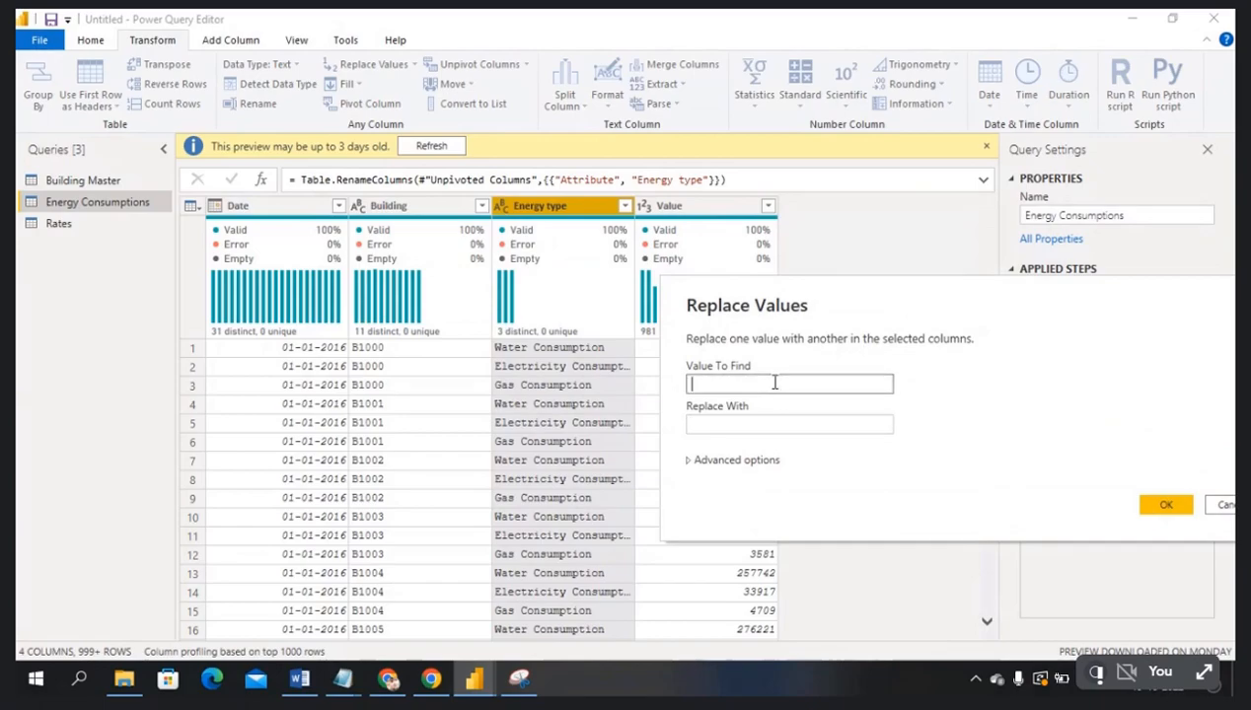
pyautogui.write('Water Consumption')
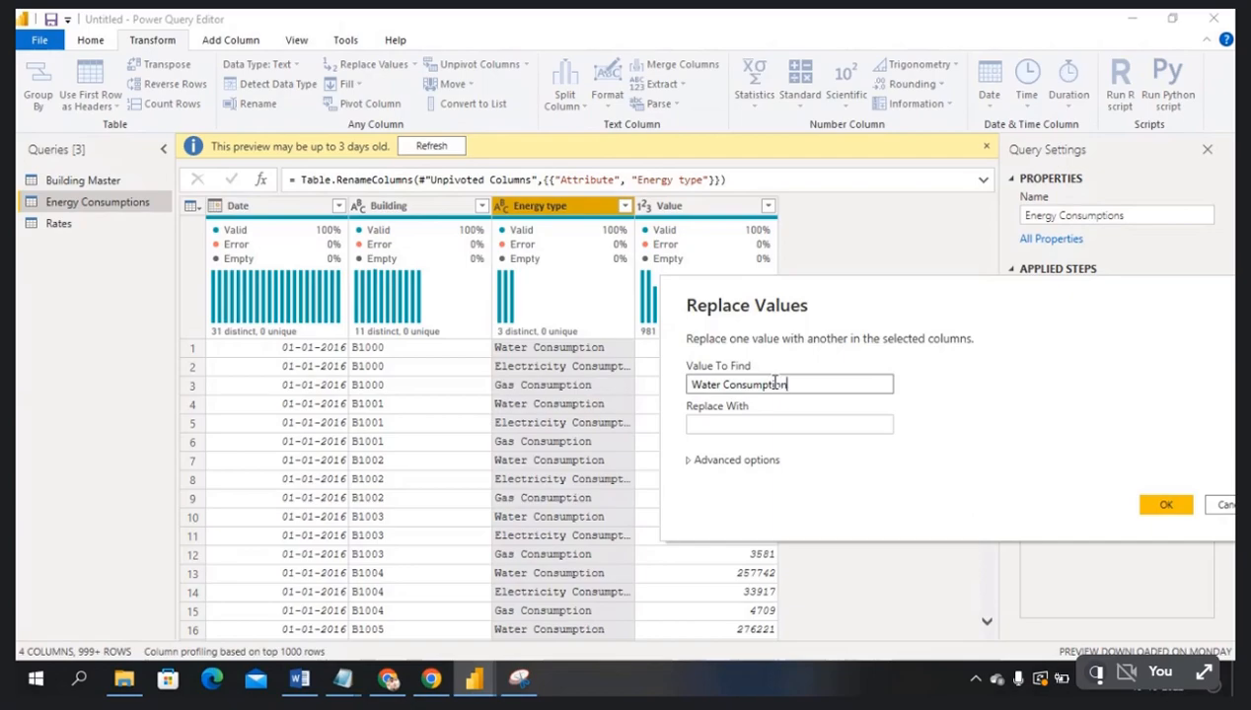
pyautogui.click(725, 422)
pyautogui.write('Water')
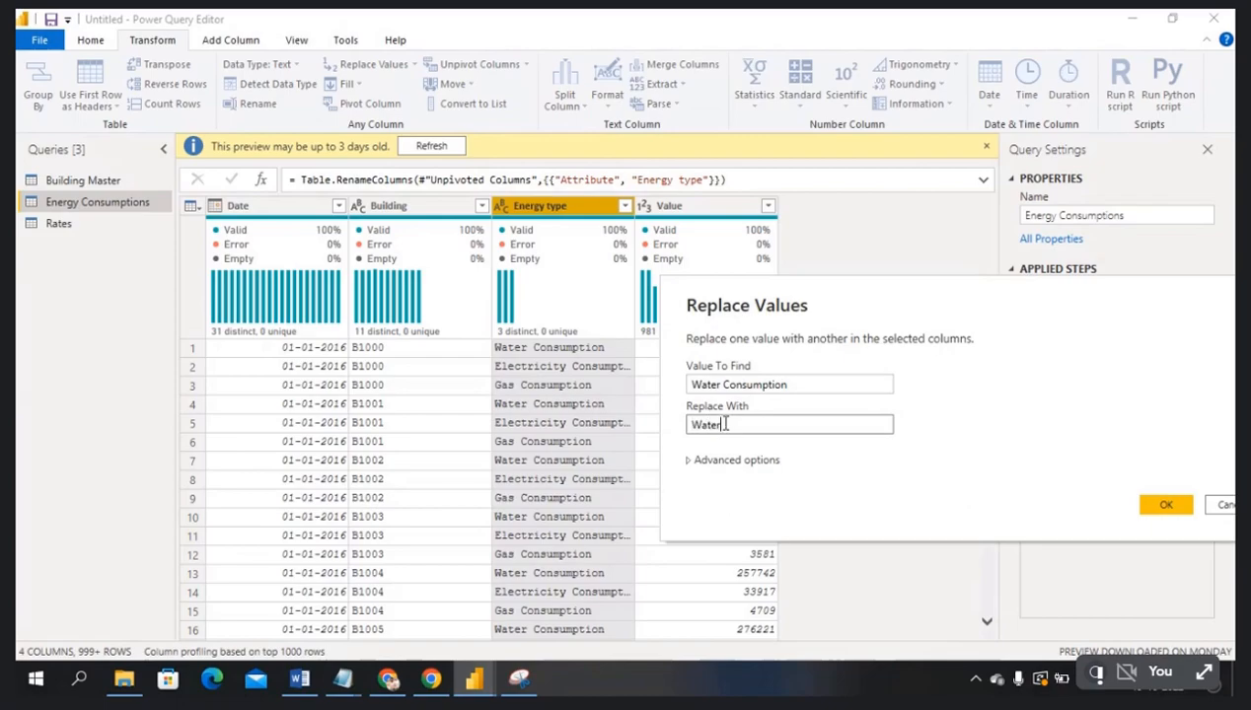
pyautogui.click(1167, 506)
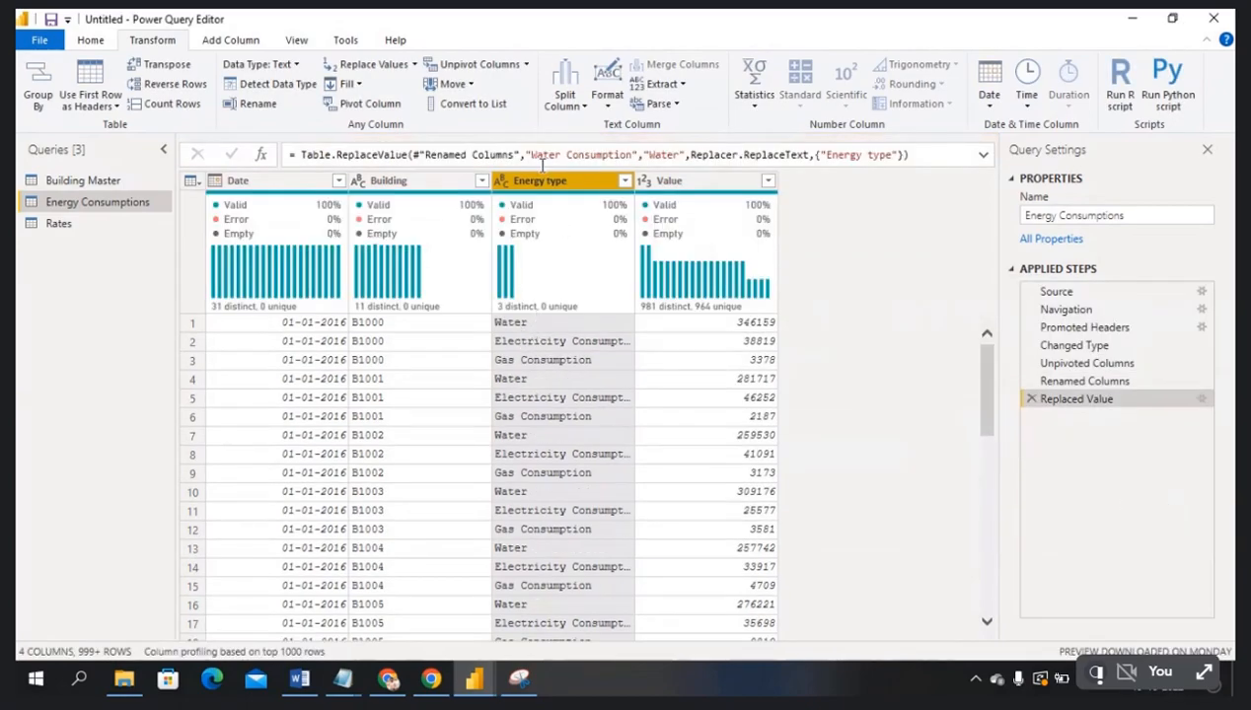
pyautogui.rightClick(543, 186)
pyautogui.click(628, 392)
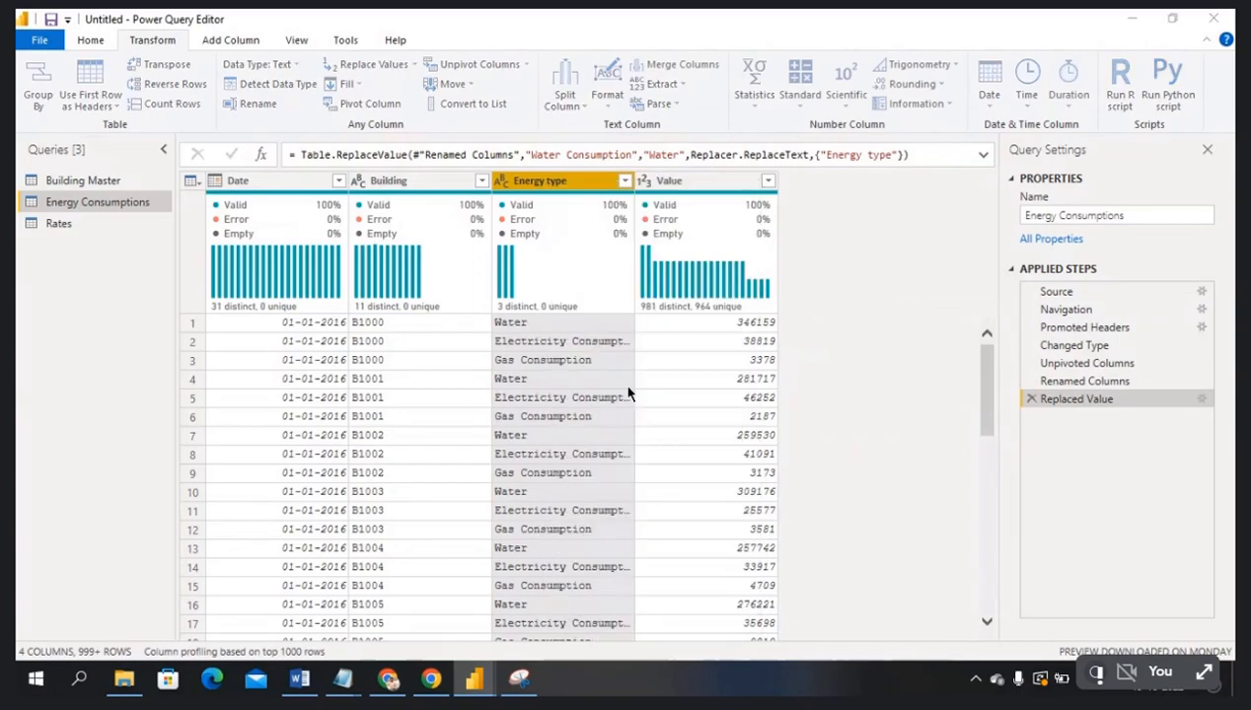
pyautogui.moveTo(547, 239); pyautogui.dragTo(773, 202)
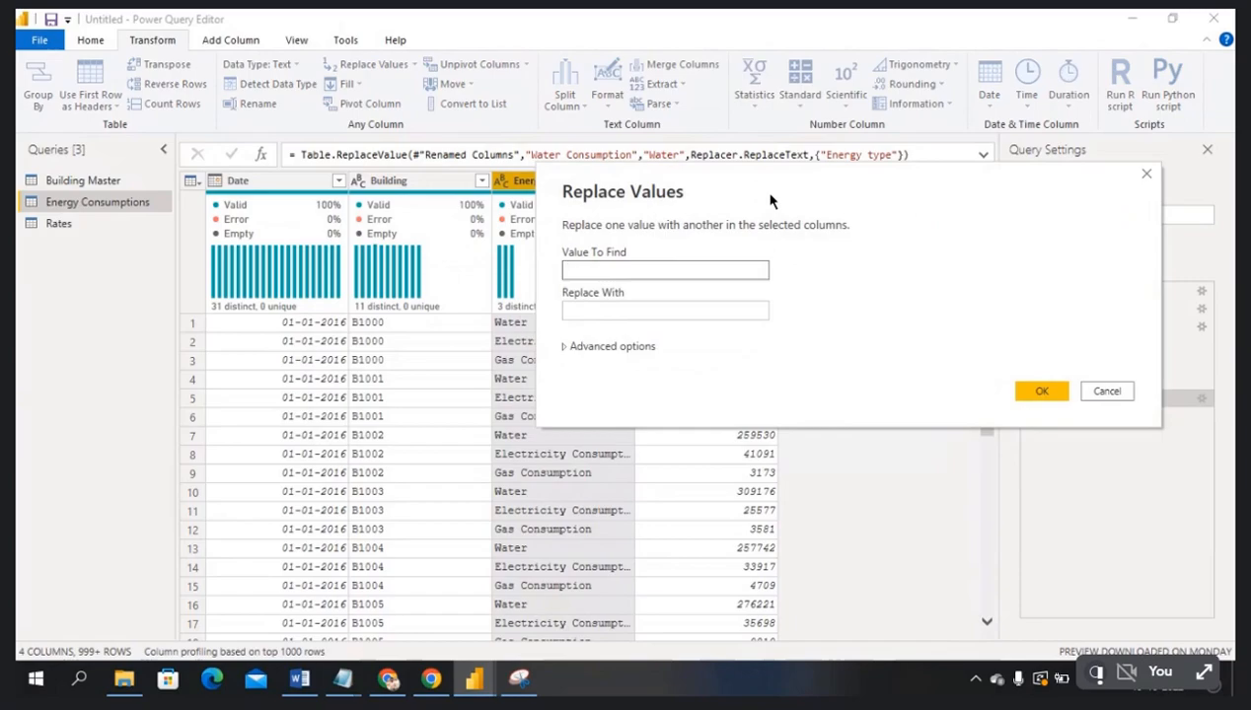
pyautogui.click(690, 310)
pyautogui.click(676, 269)
pyautogui.write('Electricity Consumt')
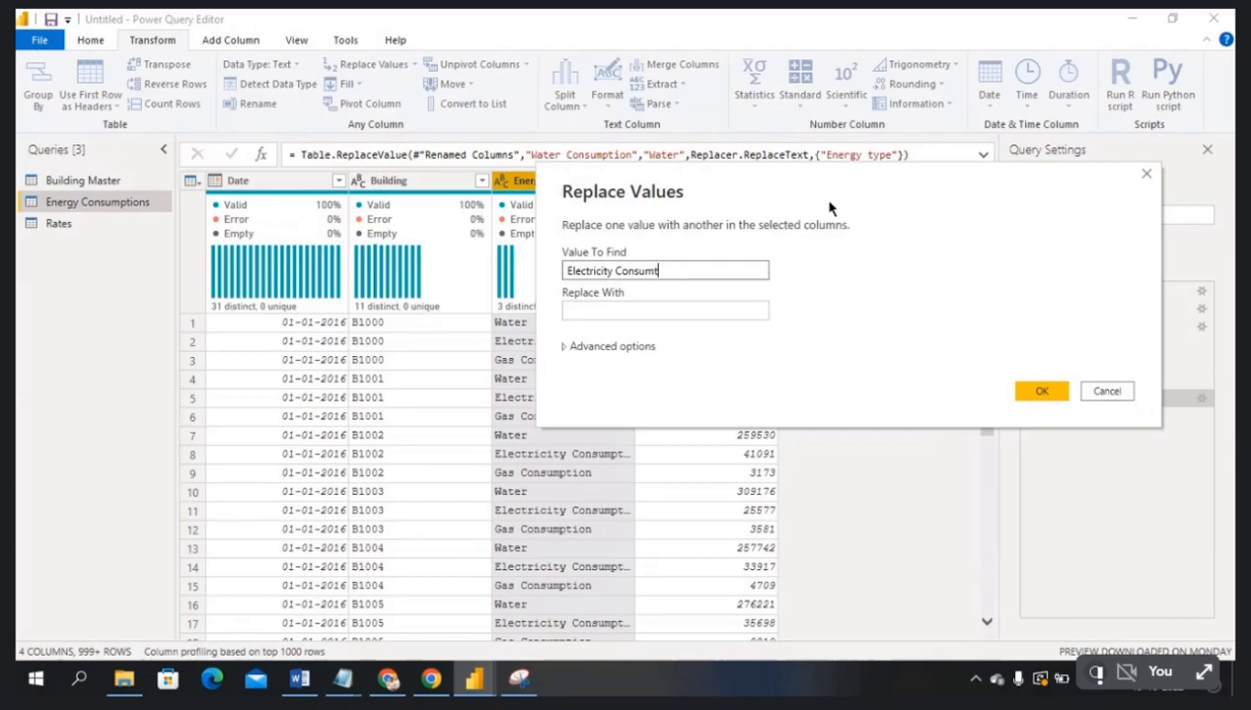
pyautogui.moveTo(805, 175); pyautogui.dragTo(963, 185)
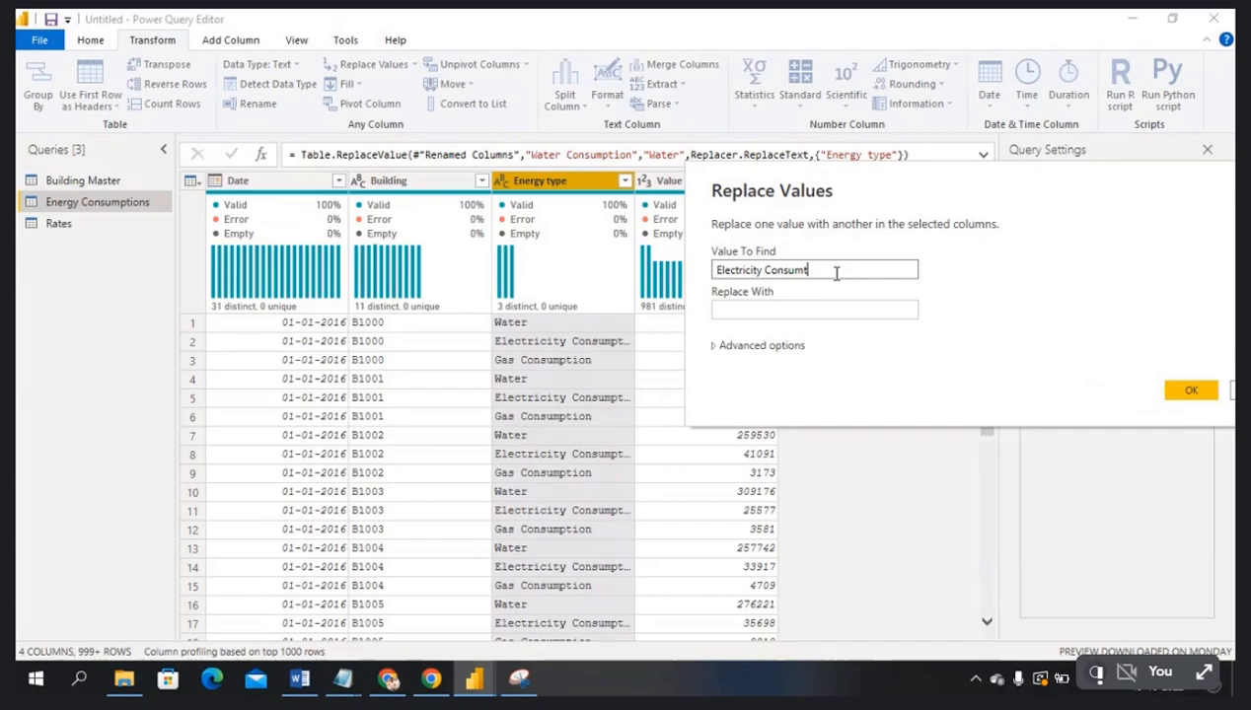
pyautogui.click(1206, 391)
# - Widen the Energy type column to show its full text and replace "Electricity Consumption" with "Electricity" in it
pyautogui.moveTo(631, 182); pyautogui.dragTo(697, 182)
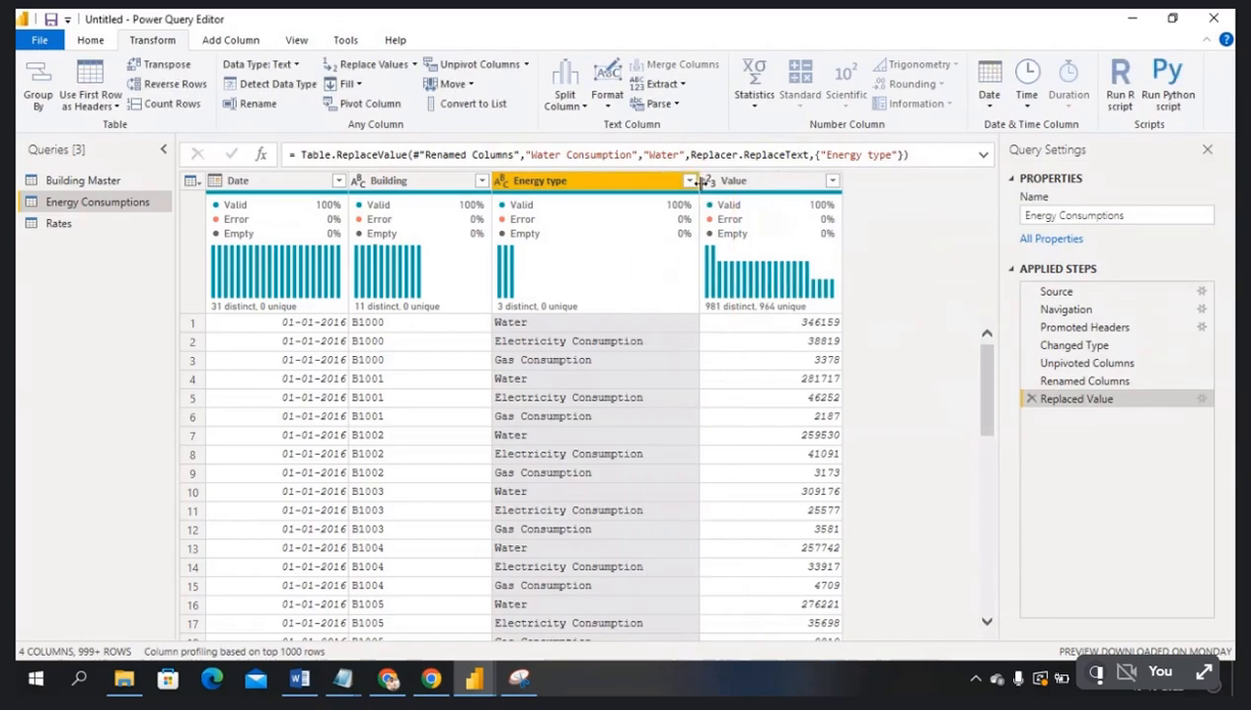
pyautogui.rightClick(549, 192)
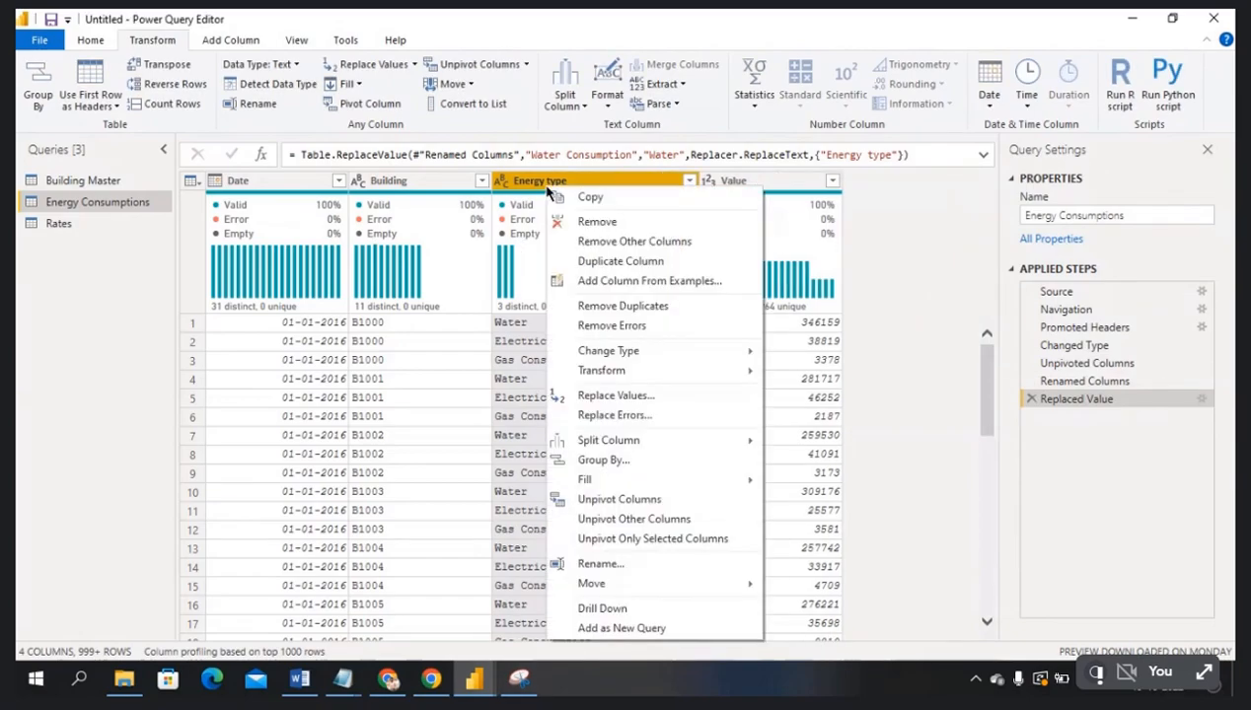
pyautogui.click(617, 396)
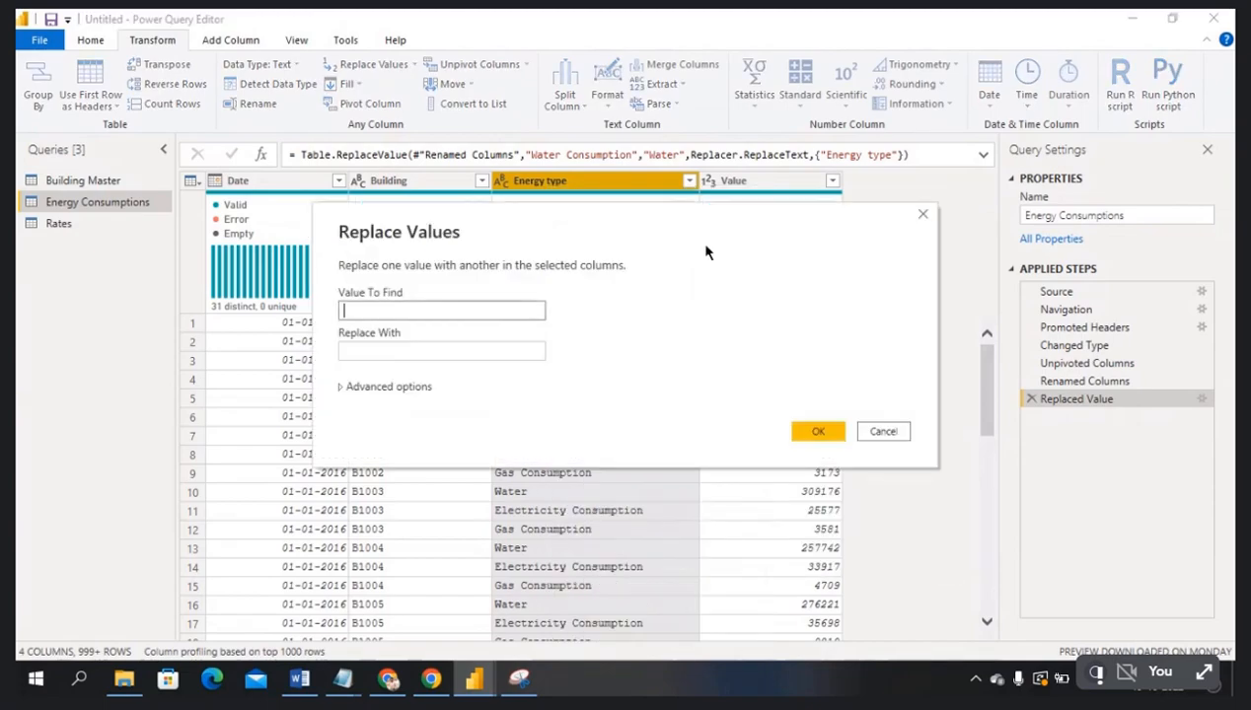
pyautogui.write('Electricity Consumption')
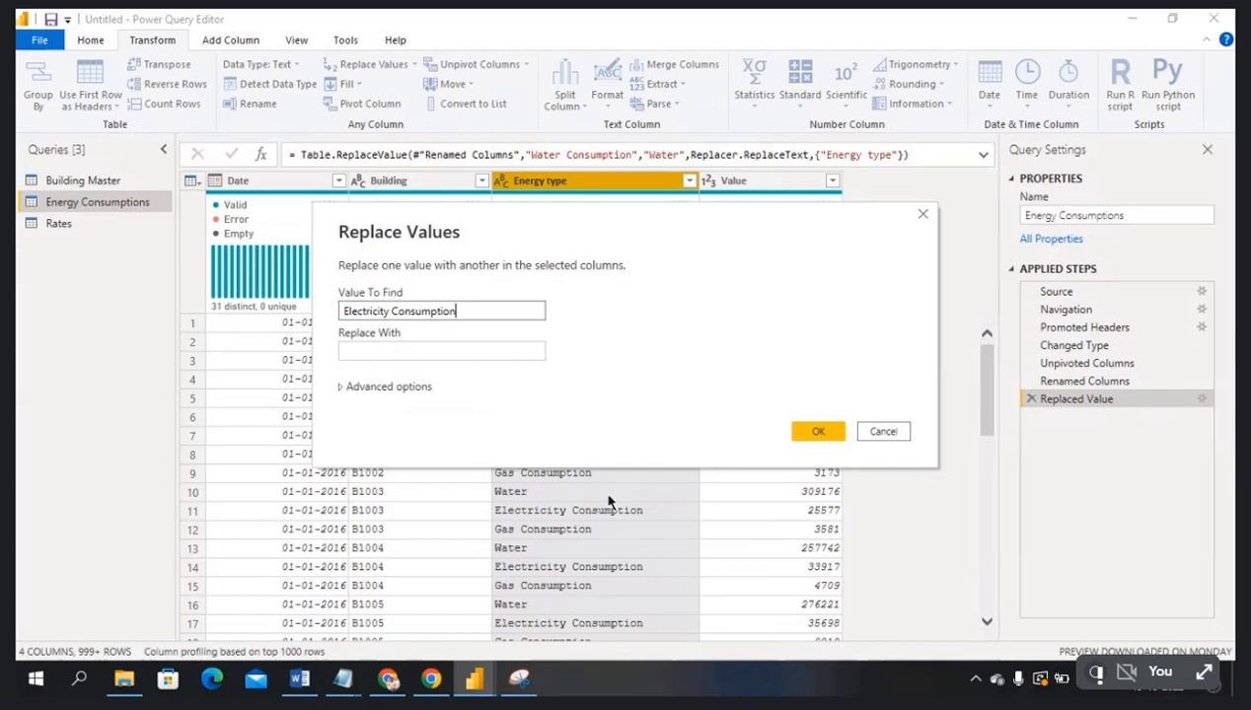
pyautogui.click(402, 347)
pyautogui.write('Elect')
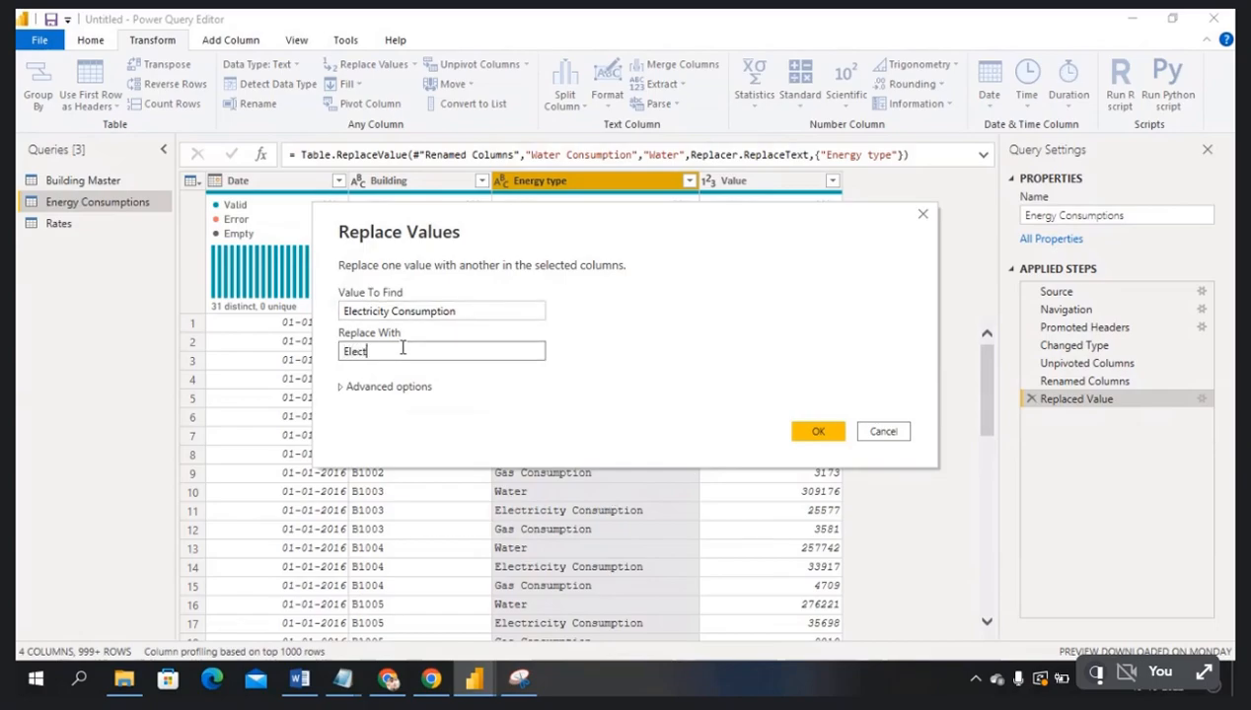
pyautogui.write('ricity')
pyautogui.click(816, 432)
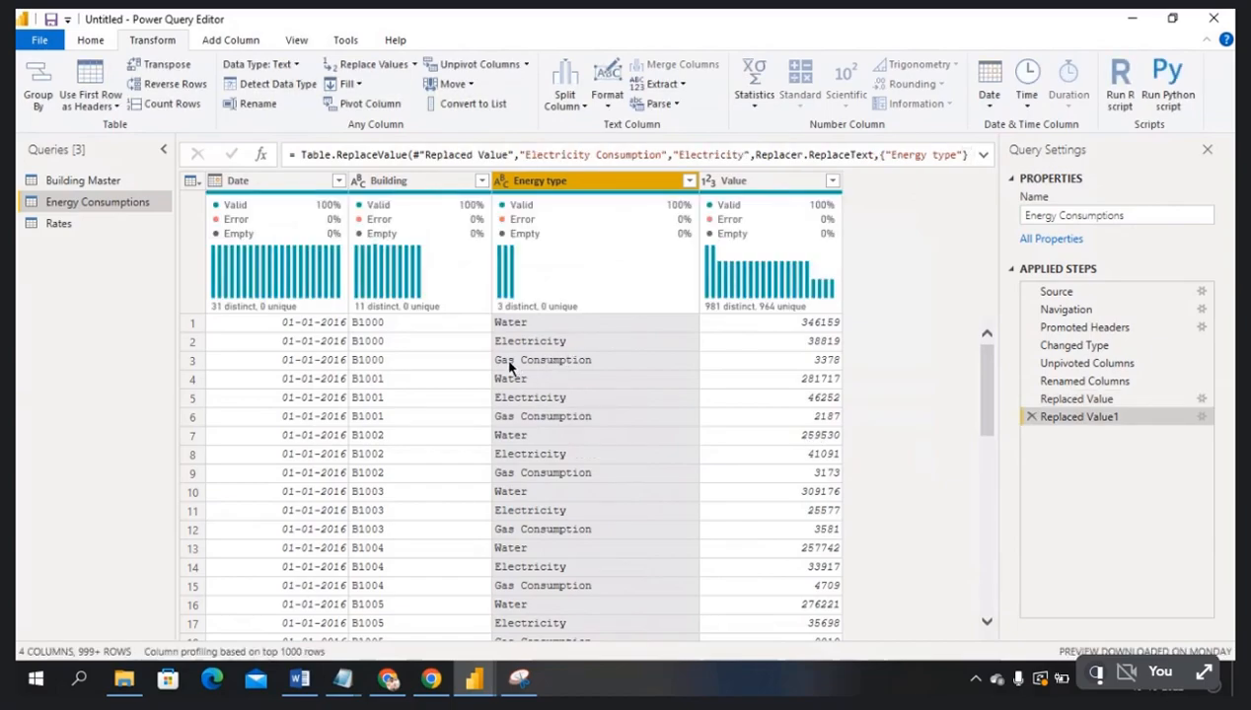
# - Replace "Gas Consumption" with "Gas" in the Energy type column of Energy Consumptions
pyautogui.rightClick(556, 184)
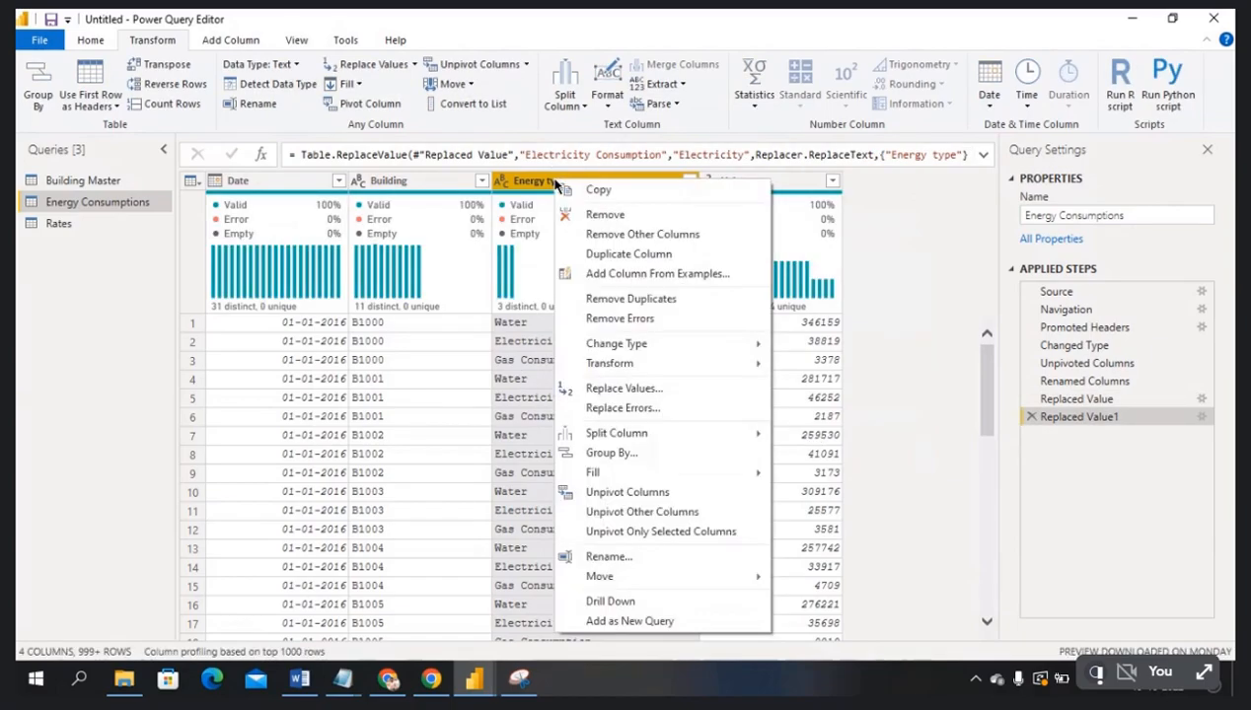
pyautogui.click(630, 390)
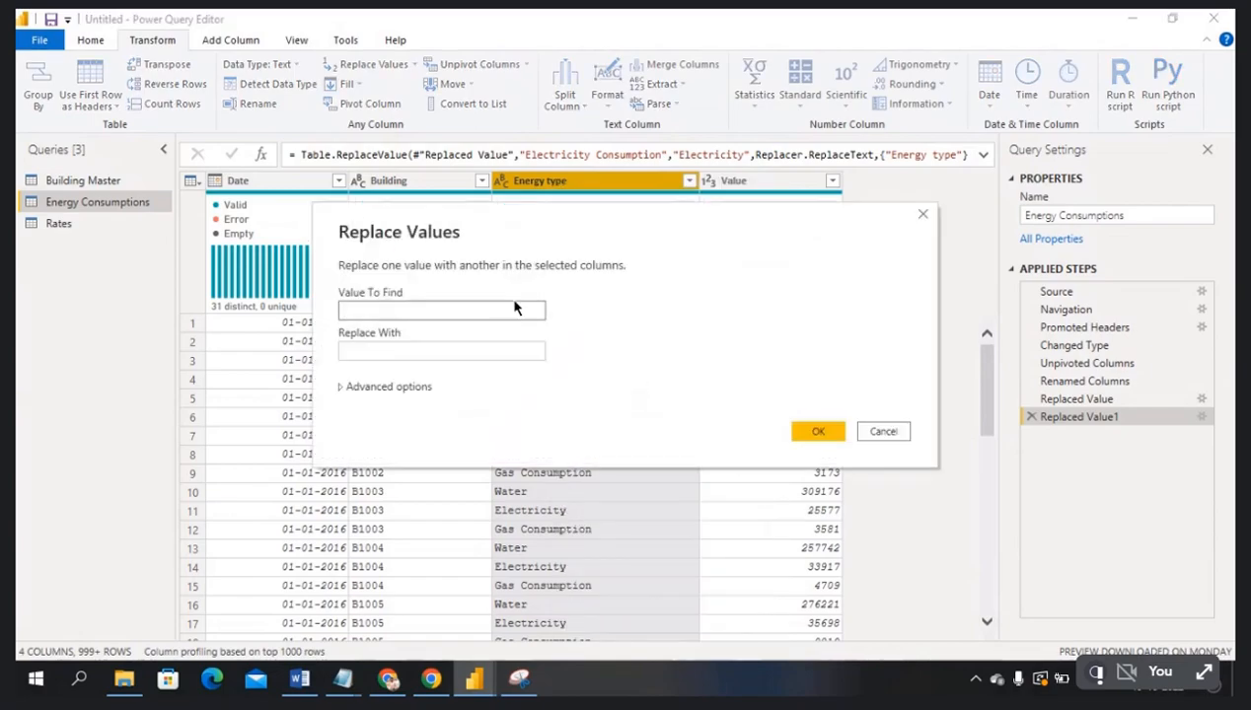
pyautogui.click(577, 292)
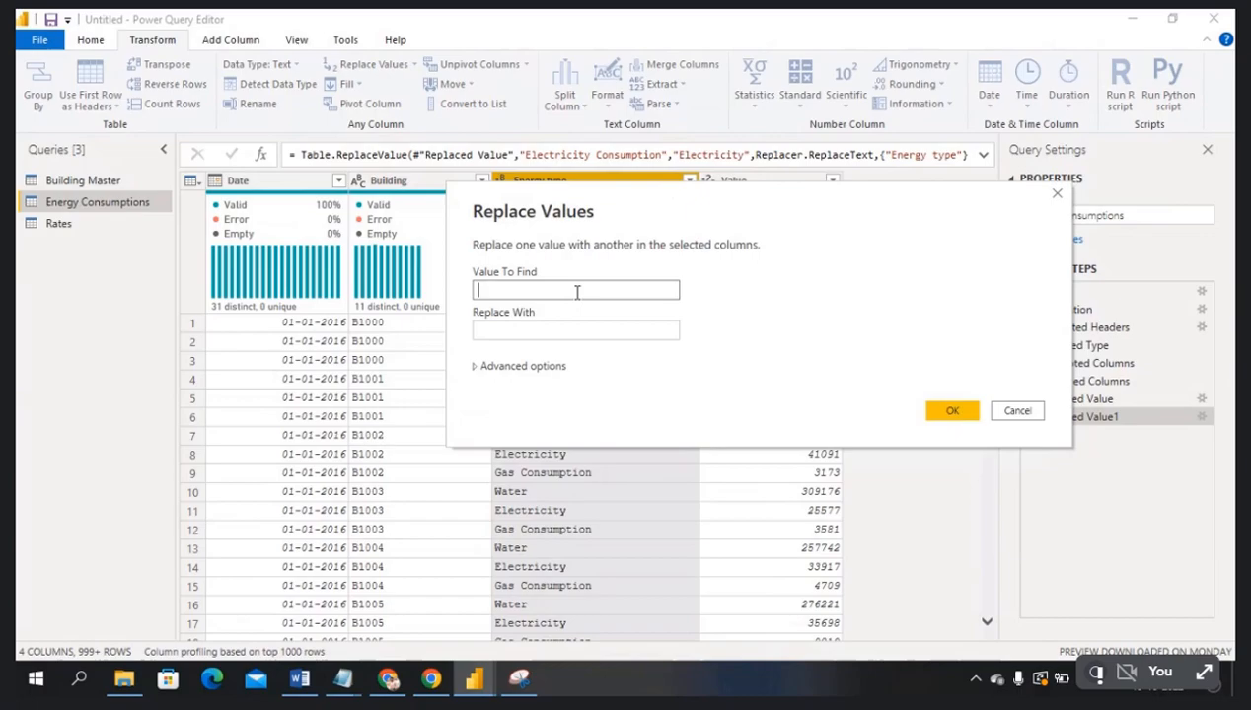
pyautogui.write('Gas Consmption')
pyautogui.click(573, 330)
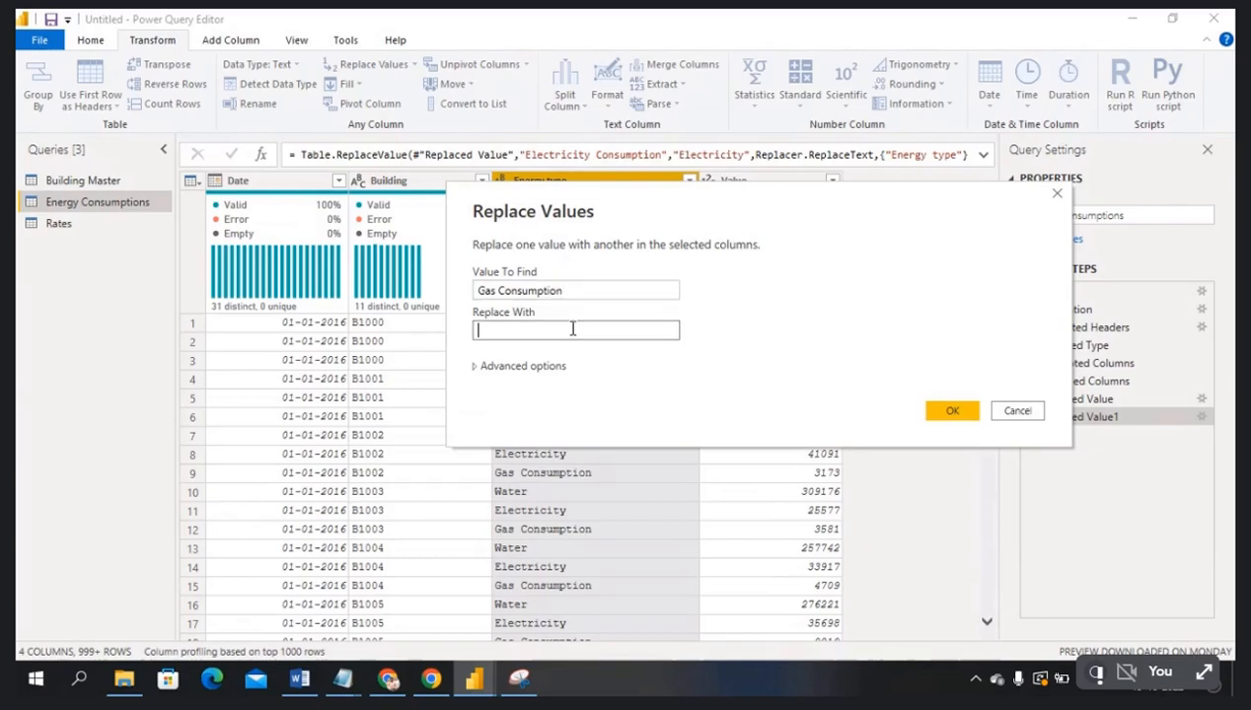
pyautogui.write('Gas')
pyautogui.click(955, 413)
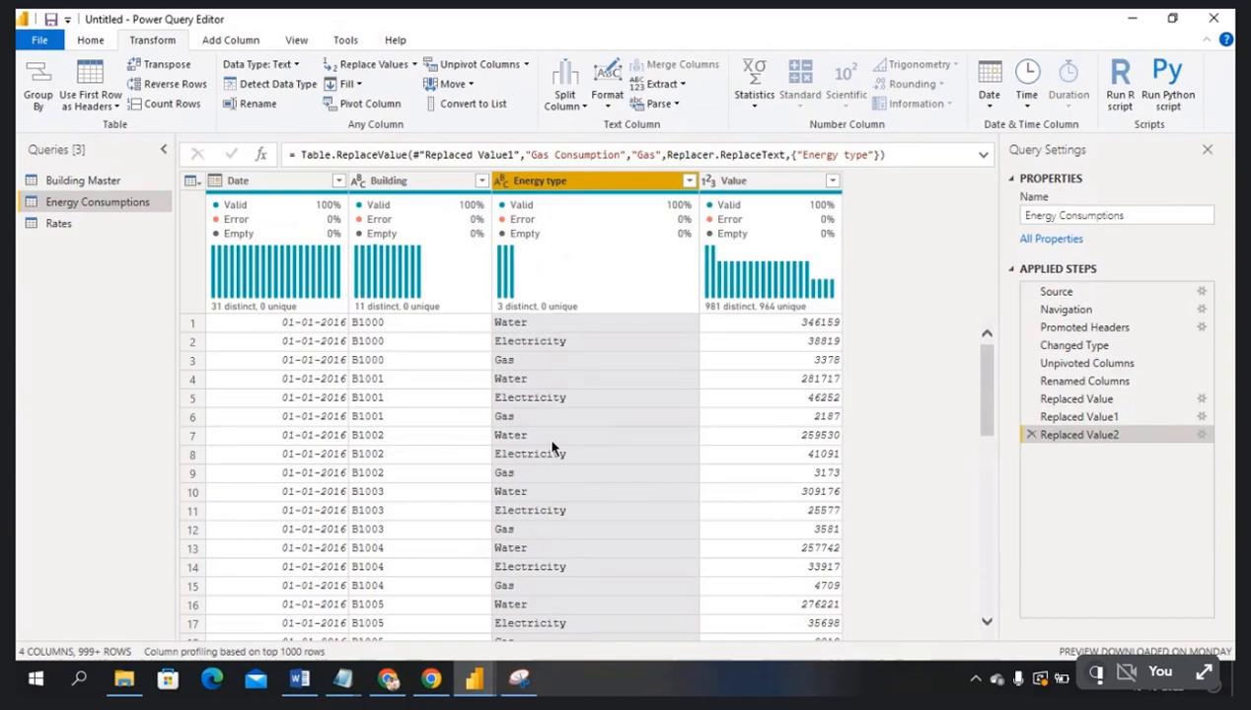
# - Check the replaced Energy type values against the captured Rates filter values in Snipping Tool
pyautogui.click(520, 679)
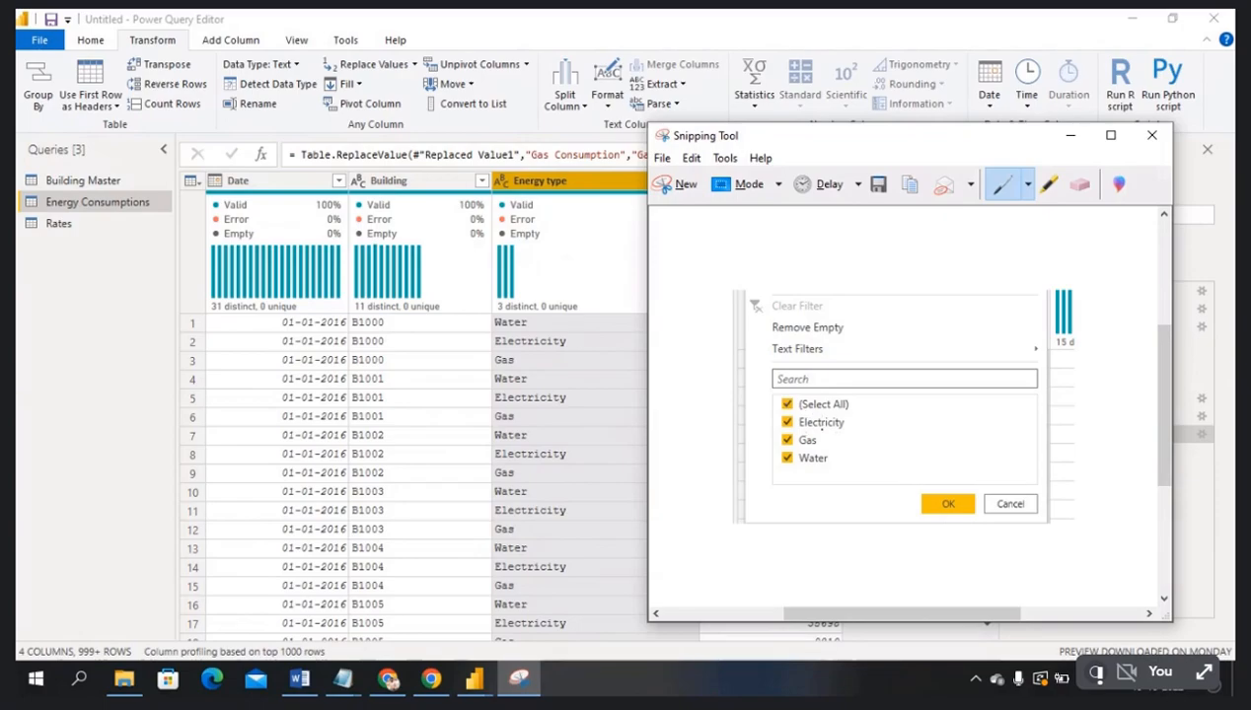
pyautogui.moveTo(851, 423)
pyautogui.mouseDown()
pyautogui.moveTo(890, 422)
pyautogui.moveTo(876, 445)
pyautogui.moveTo(897, 461)
pyautogui.mouseUp()
pyautogui.click(1070, 135)
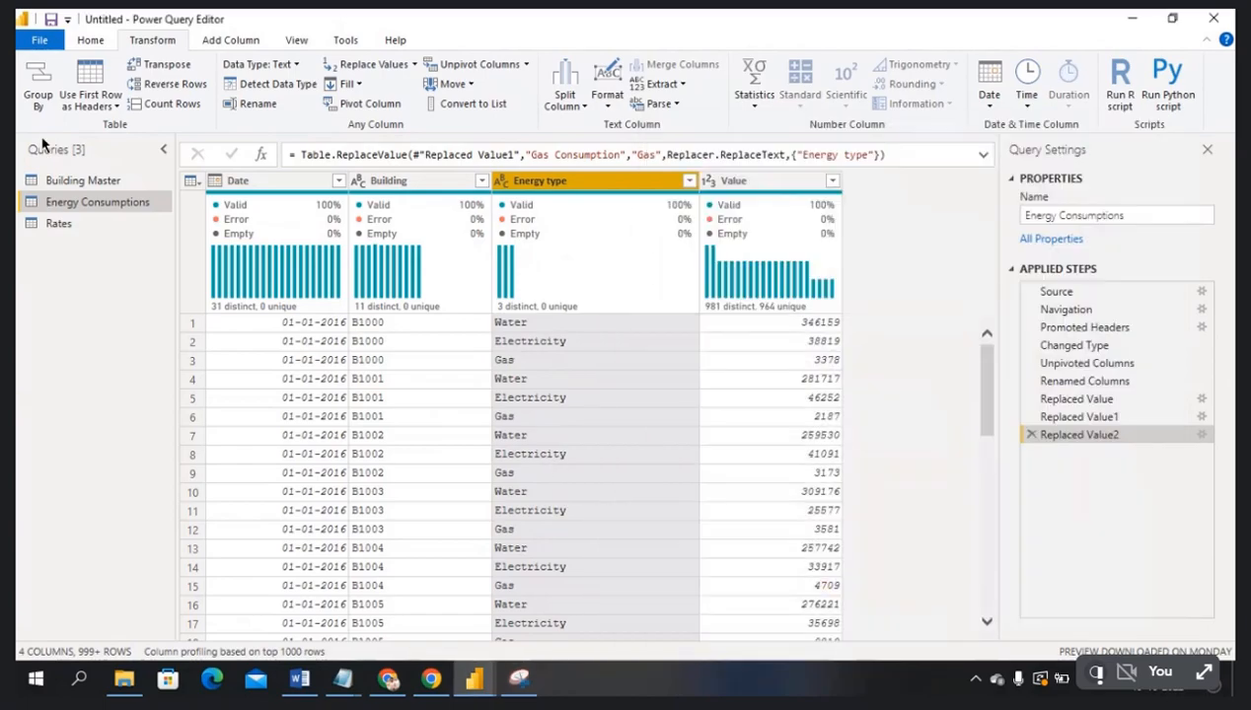
# - Close the query editor with the changes applied, and show the tables in Model view with the Properties pane collapsed
pyautogui.click(40, 41)
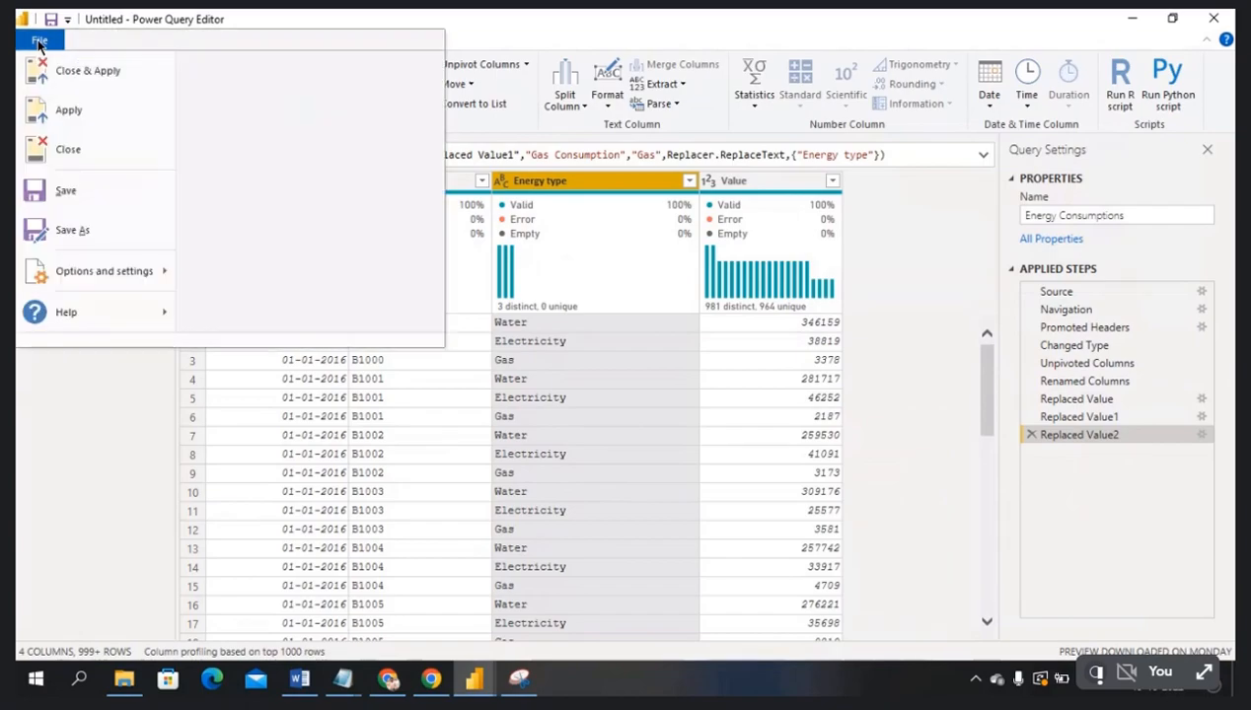
pyautogui.click(55, 72)
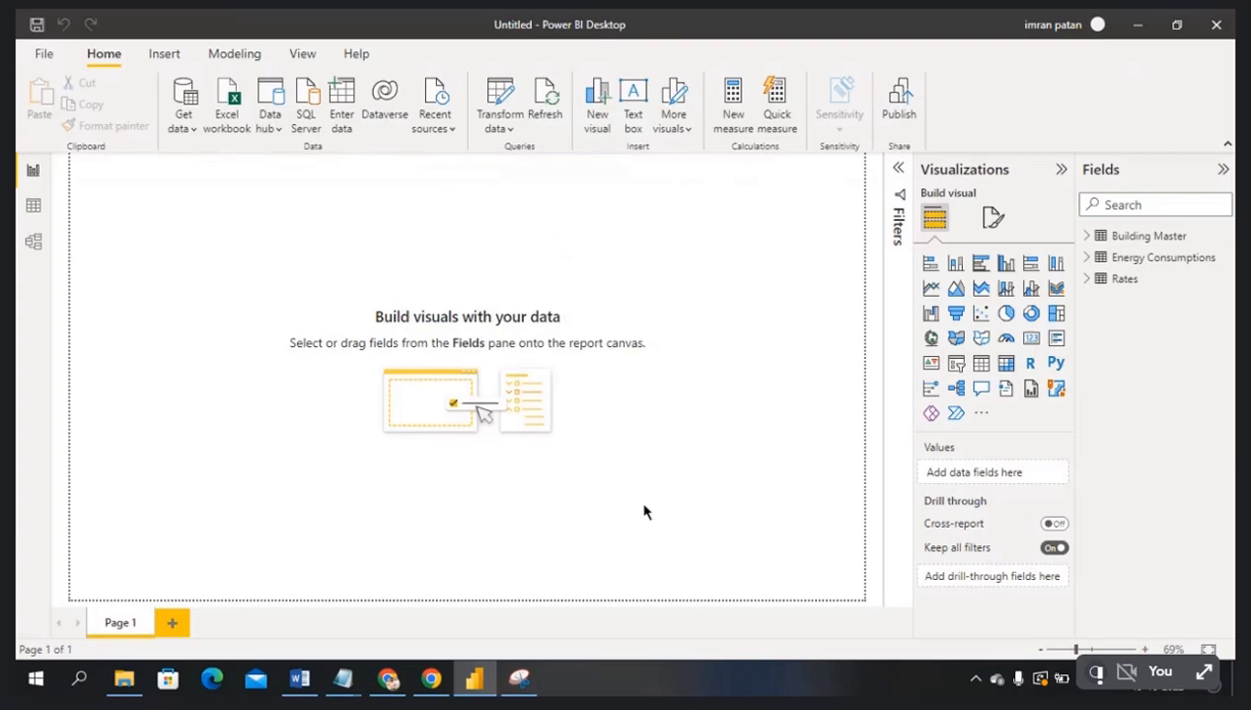
pyautogui.click(32, 246)
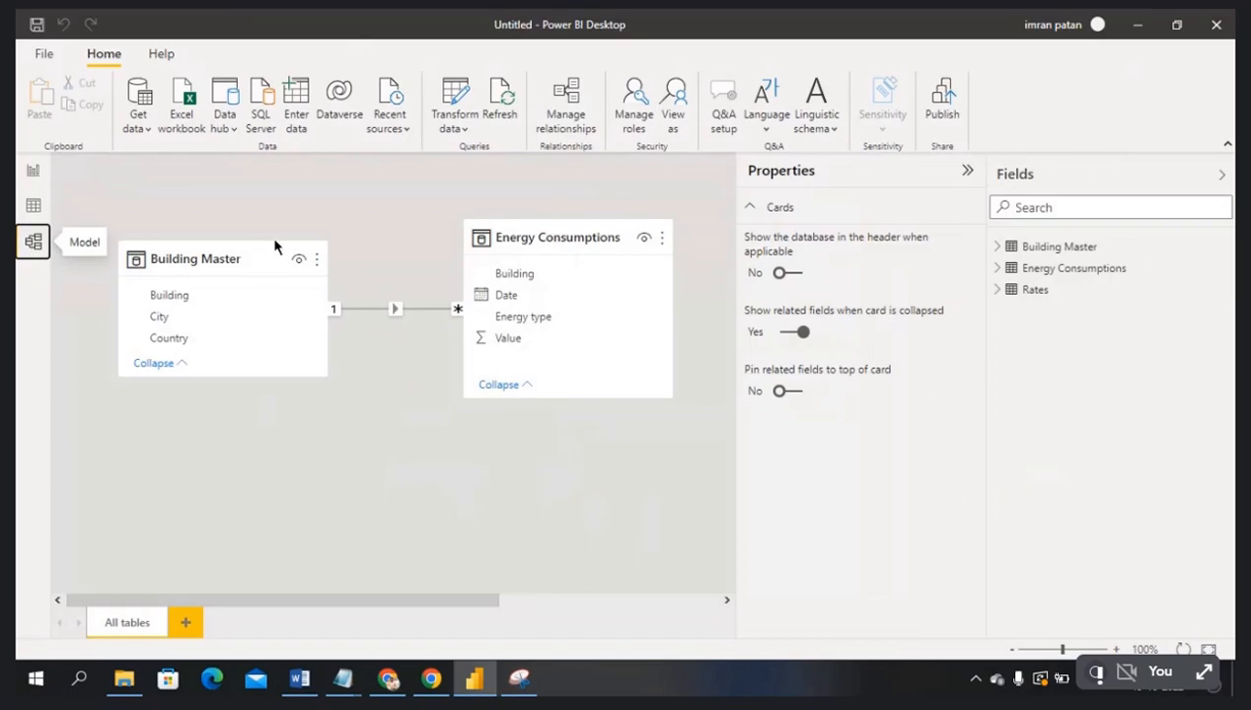
pyautogui.click(968, 172)
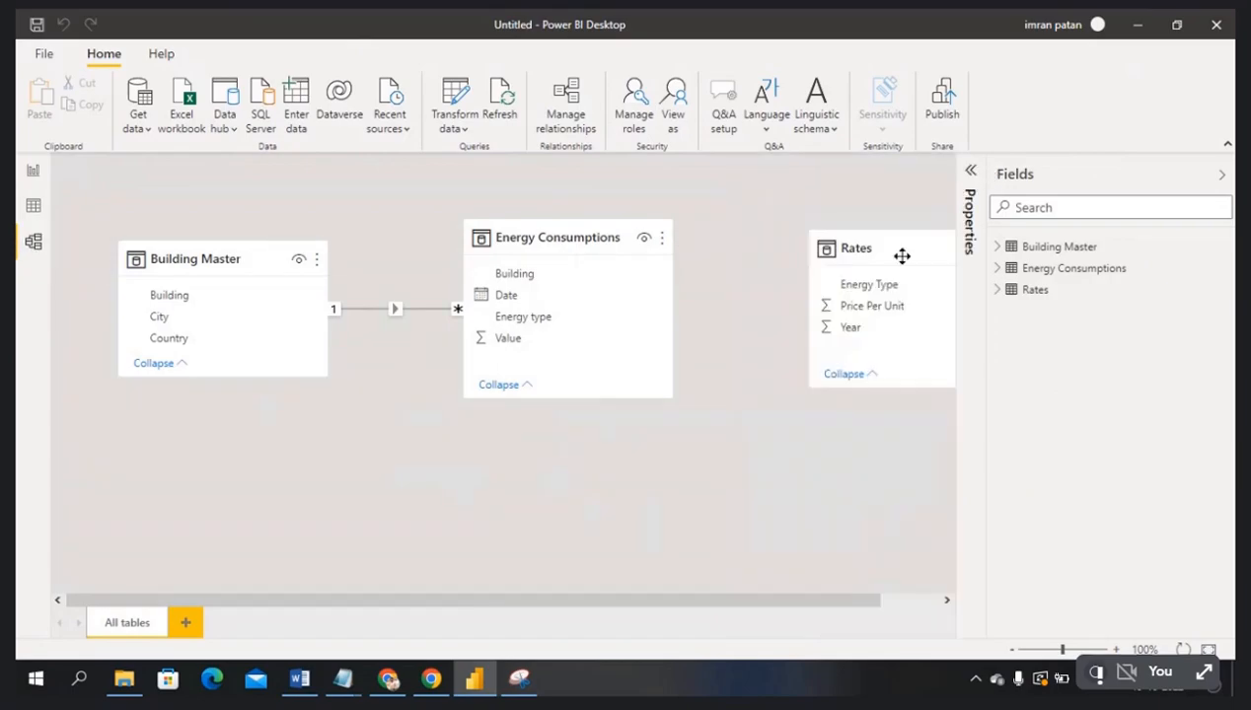
# - Move the Rates table below Building Master and inspect the settings of the relationship between Building Master and Energy Consumptions
pyautogui.moveTo(902, 255); pyautogui.dragTo(334, 467)
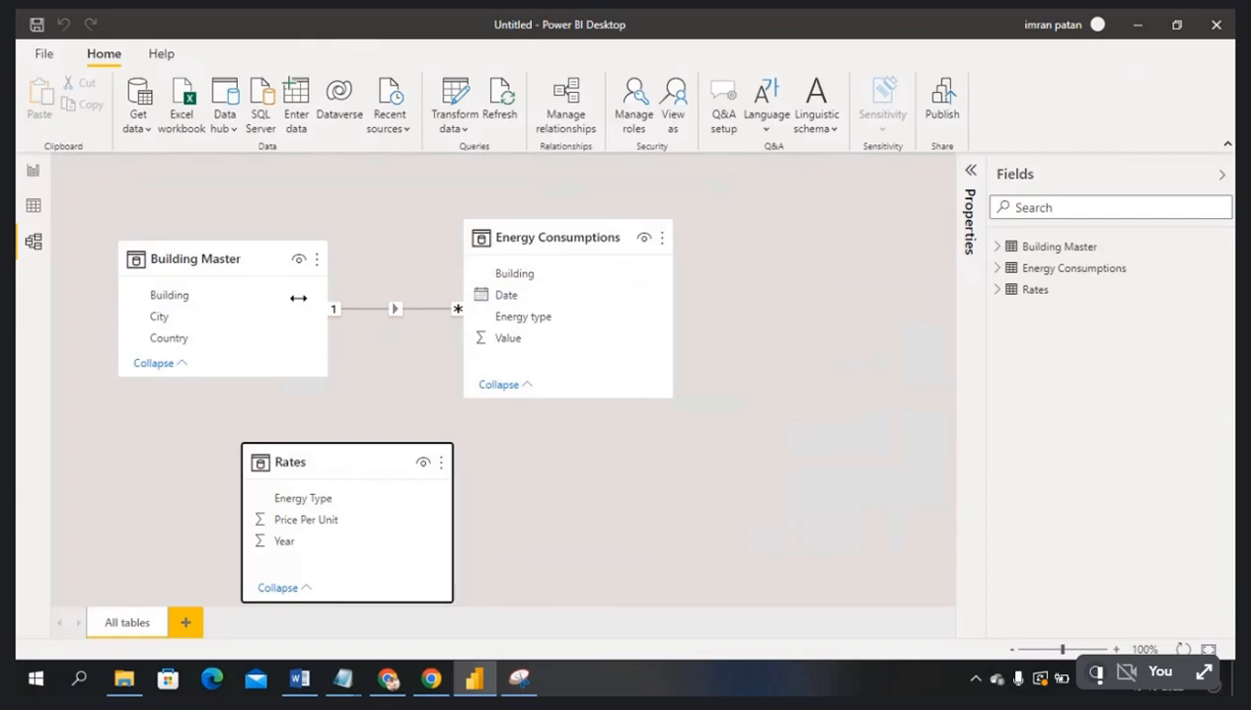
pyautogui.doubleClick(426, 310)
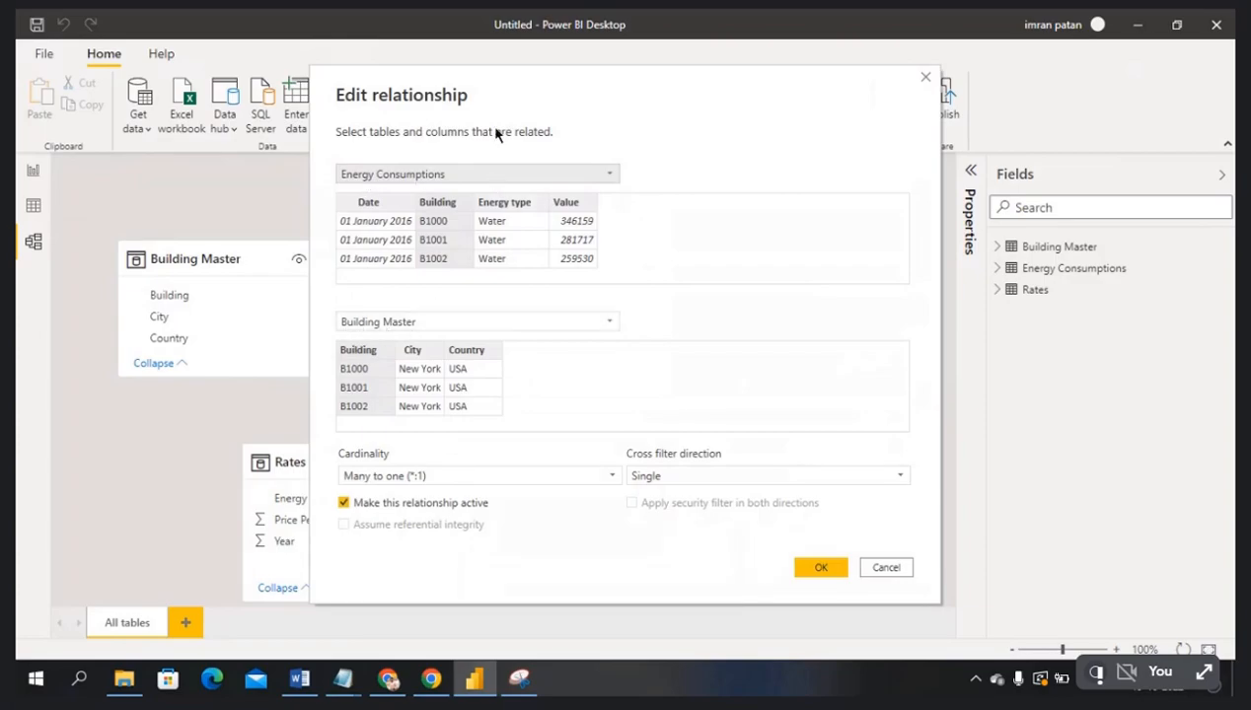
pyautogui.moveTo(508, 97); pyautogui.dragTo(661, 79)
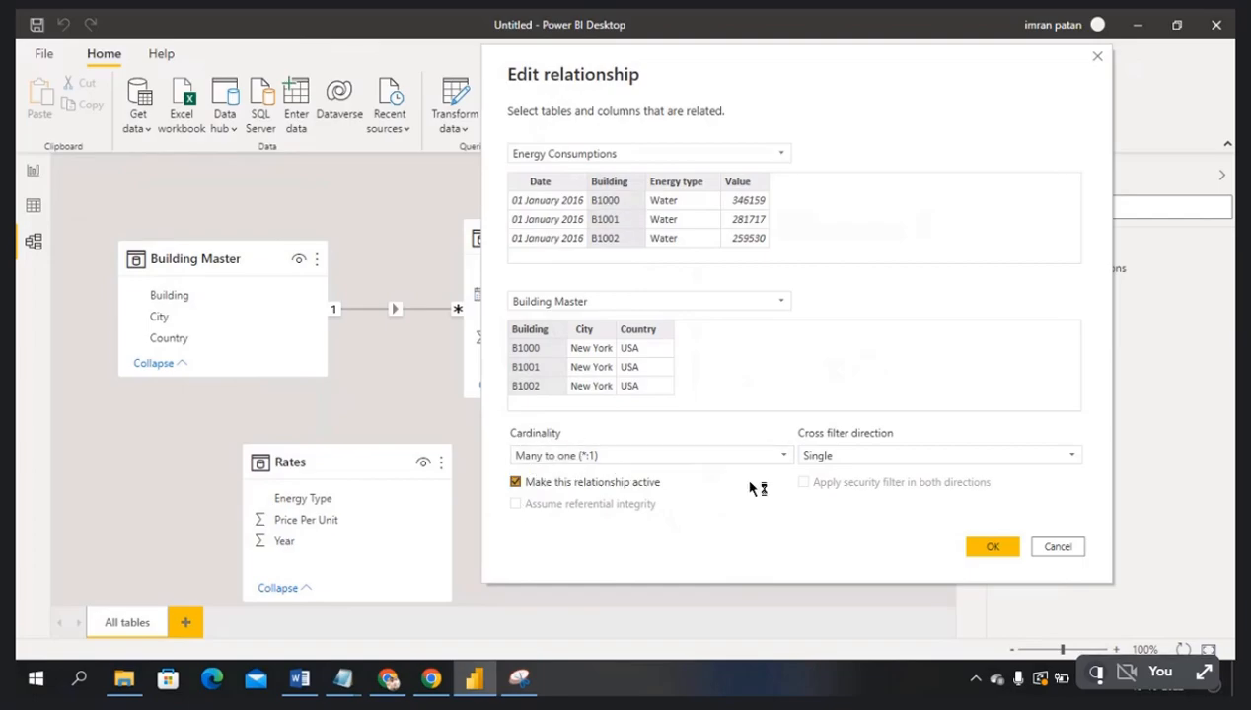
pyautogui.click(1053, 548)
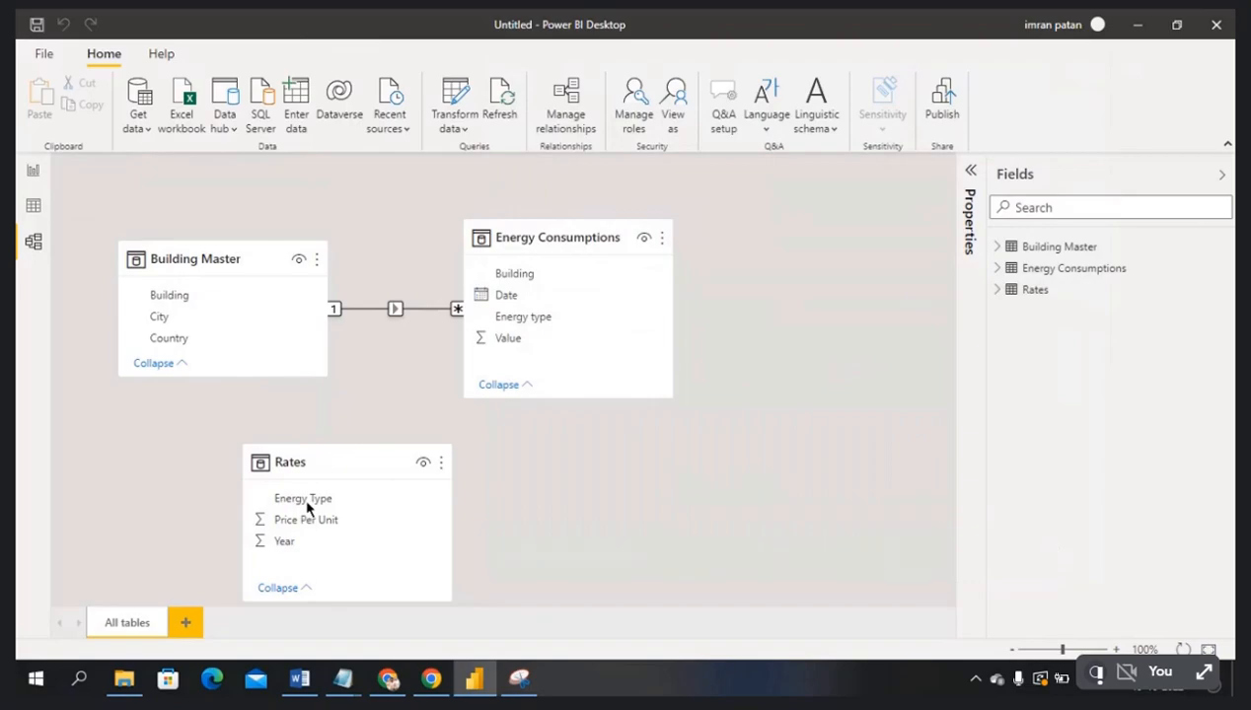
# - Try to relate the Energy type field of Energy Consumptions to Energy Type in Rates, and check the proposed cardinality
pyautogui.click(308, 501)
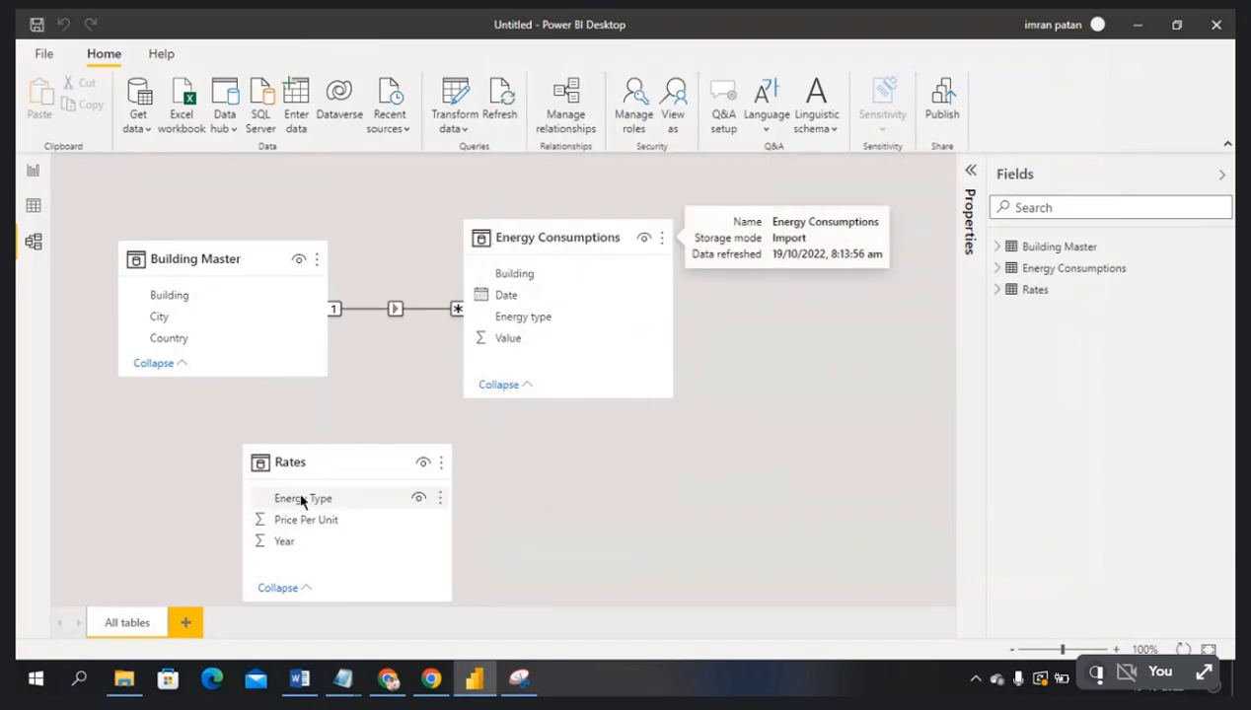
pyautogui.moveTo(530, 322); pyautogui.dragTo(347, 503)
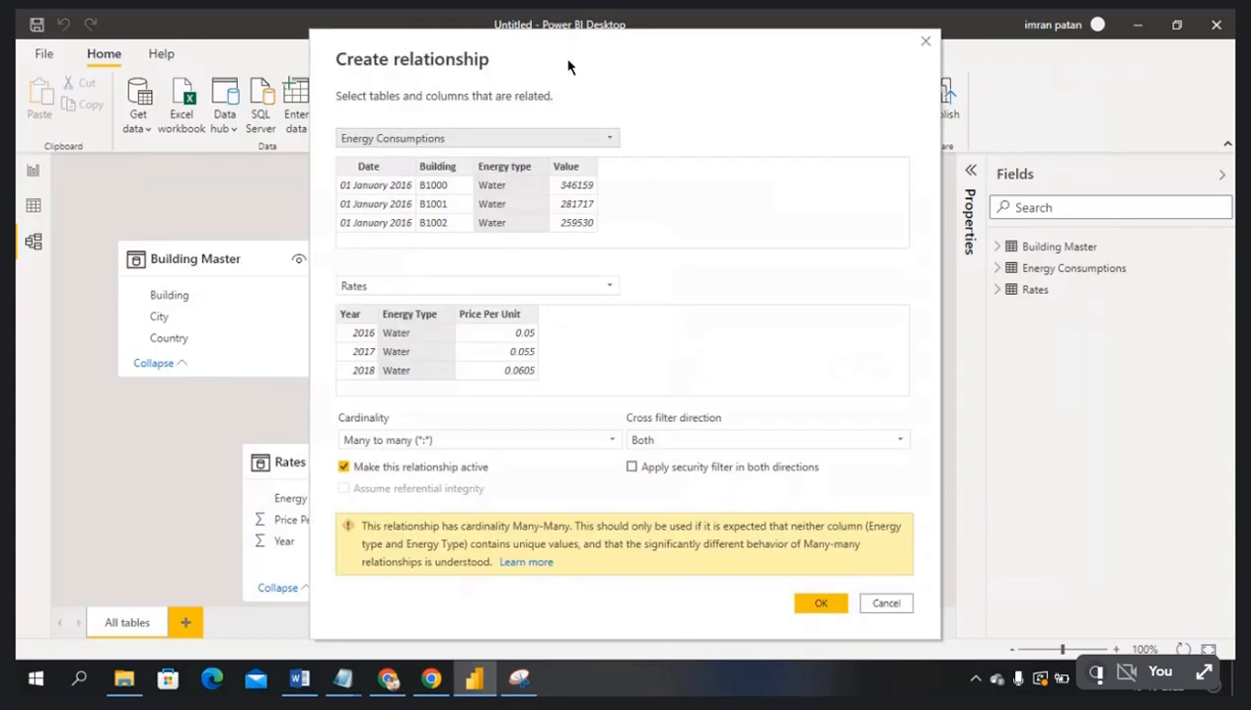
pyautogui.moveTo(520, 67); pyautogui.dragTo(758, 66)
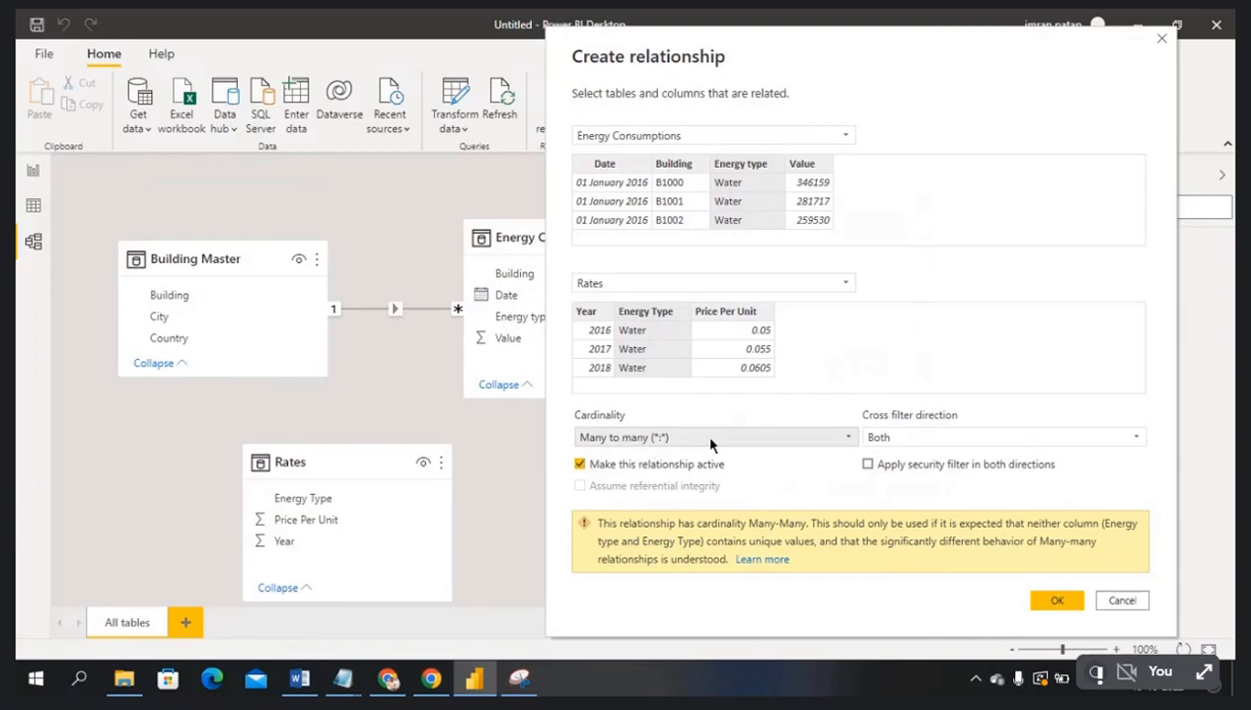
pyautogui.click(1121, 603)
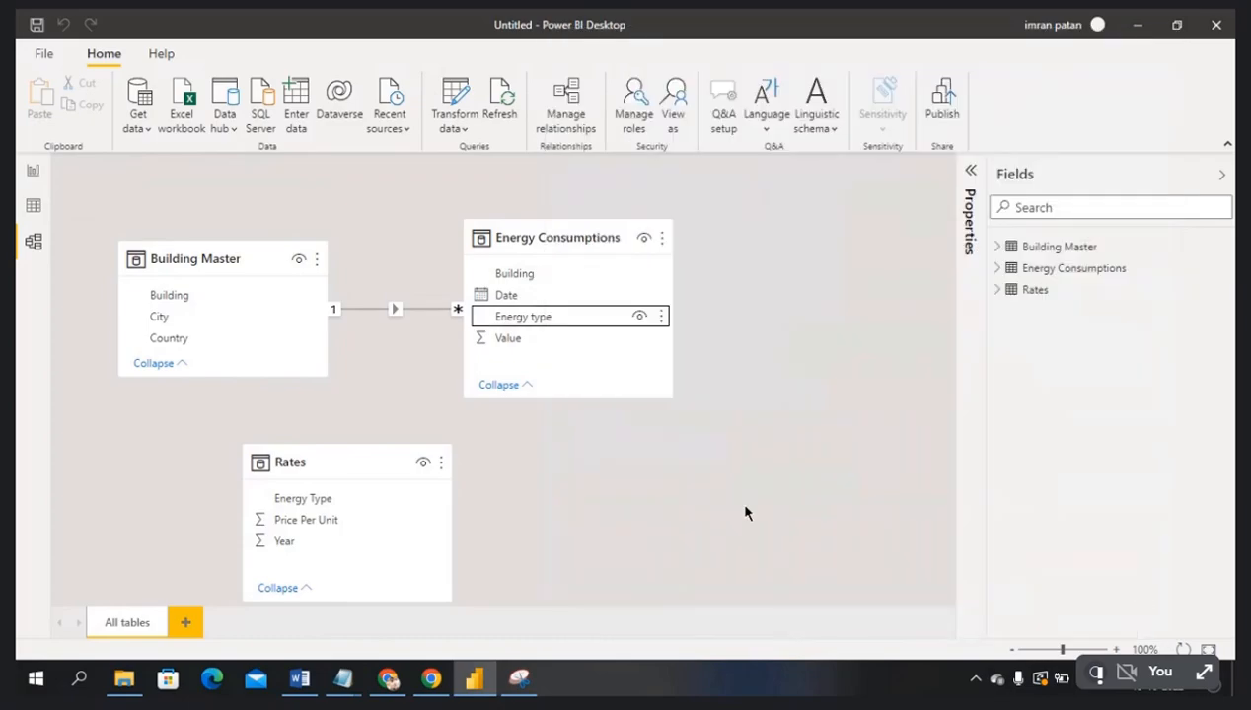
# - In Data view, filter the Energy type column of Energy Consumptions to show only Electricity
pyautogui.click(33, 208)
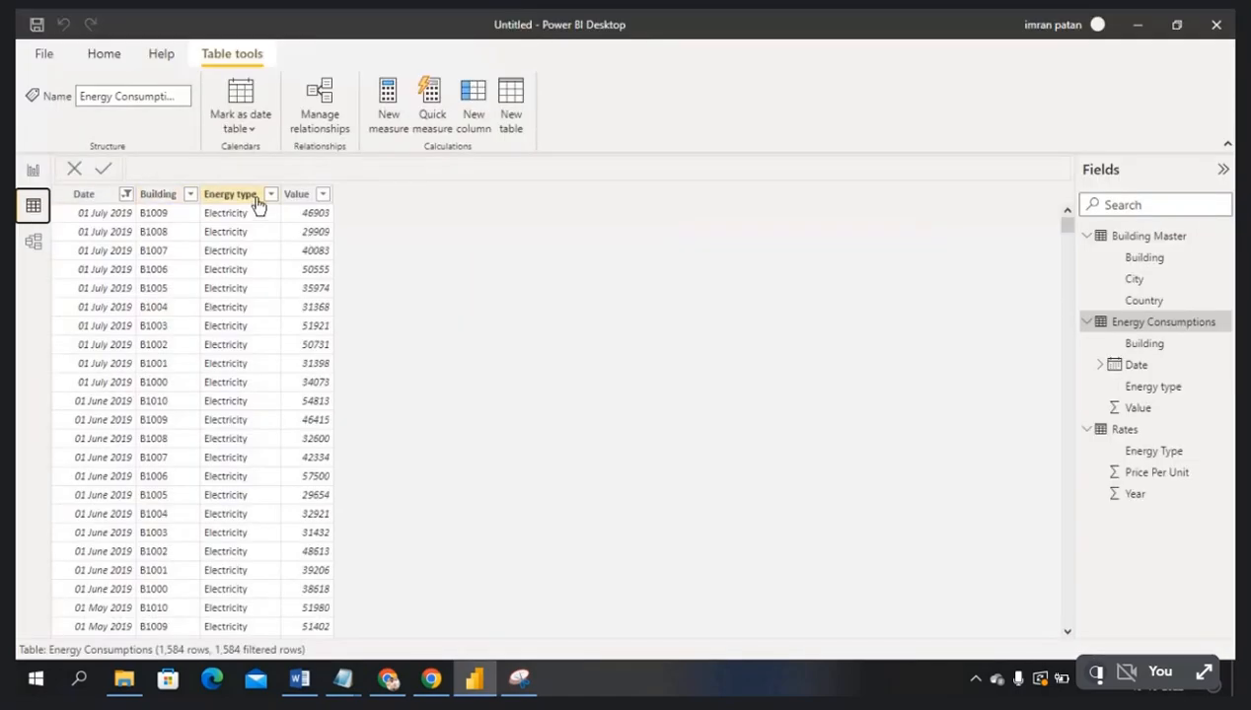
pyautogui.click(272, 196)
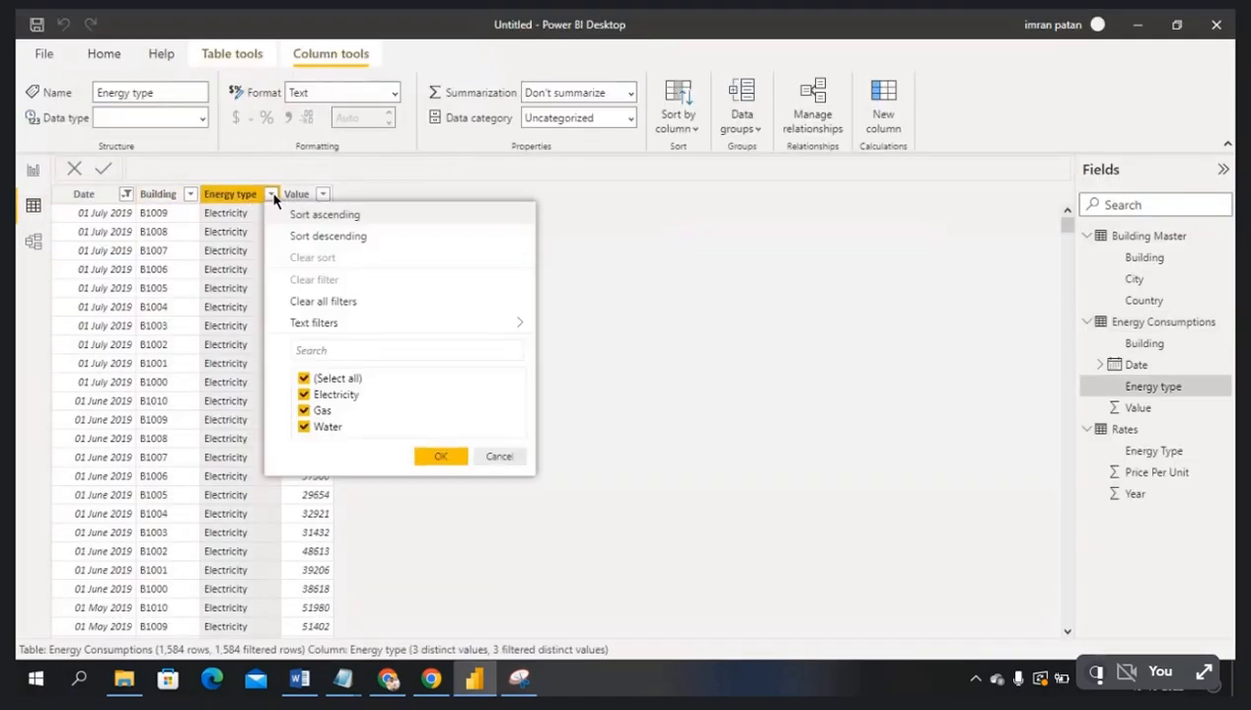
pyautogui.click(303, 379)
pyautogui.click(304, 396)
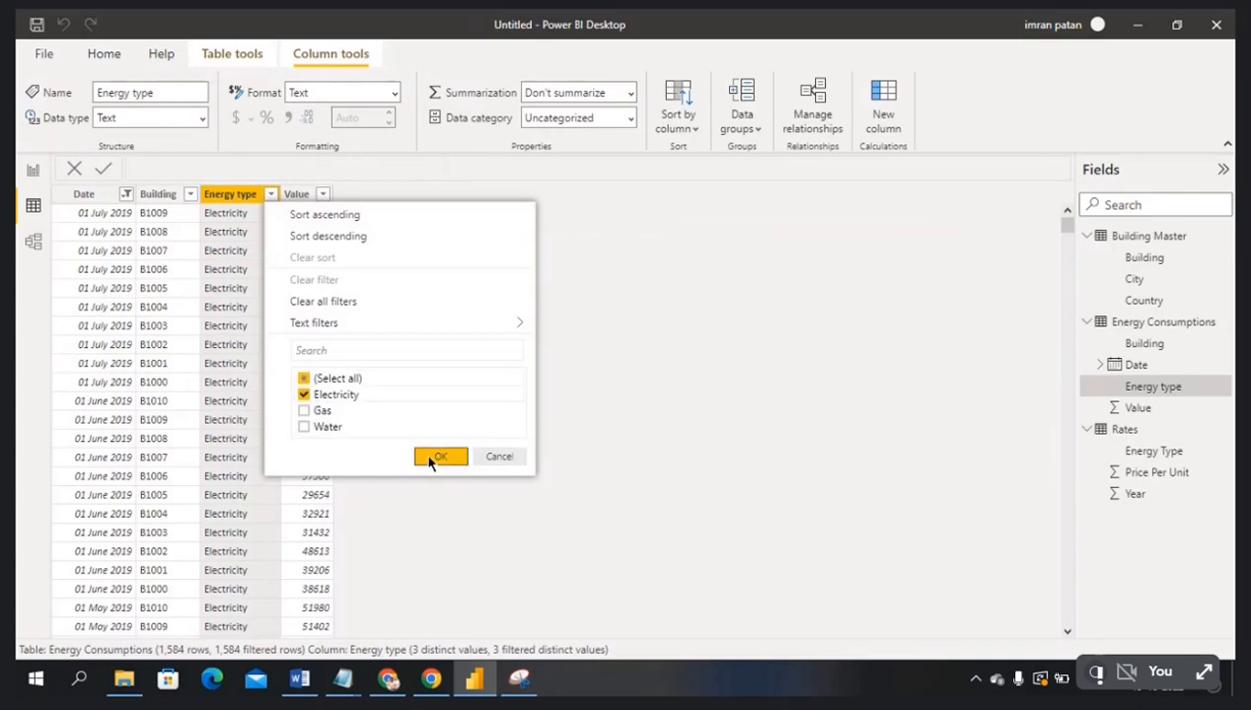
pyautogui.click(440, 456)
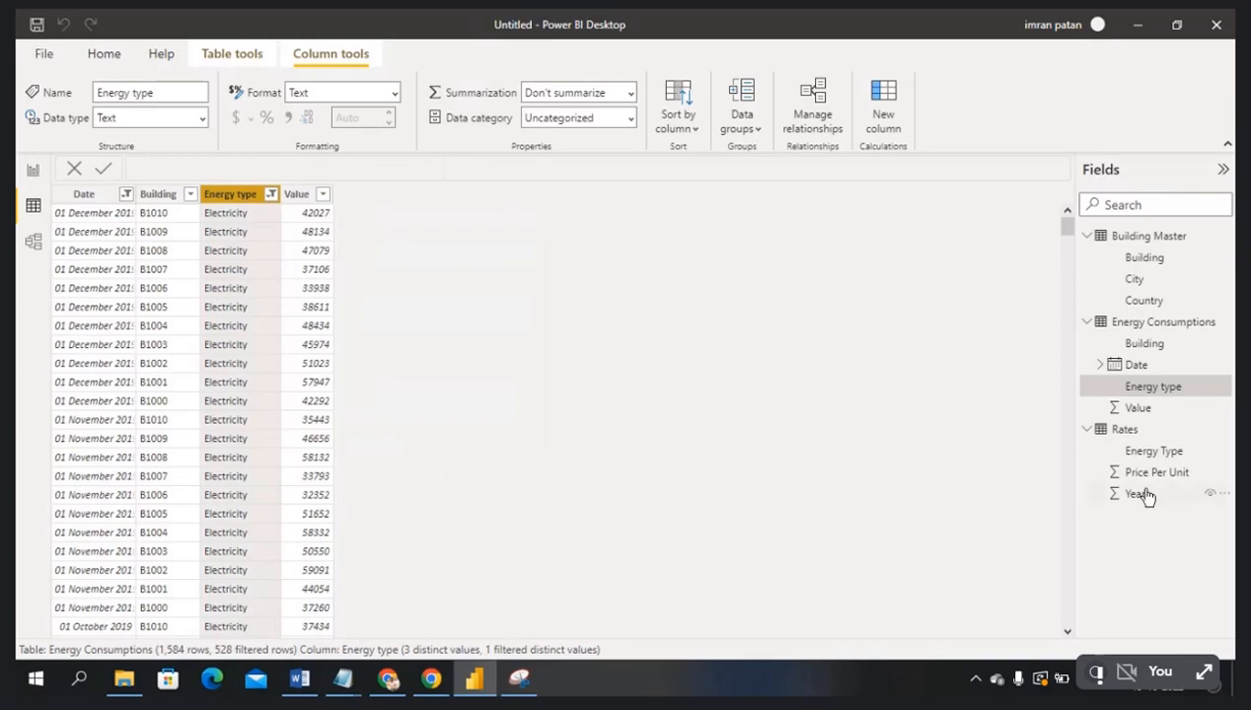
# - Show the Rates table and filter its Energy Type column to Electricity only
pyautogui.click(1145, 434)
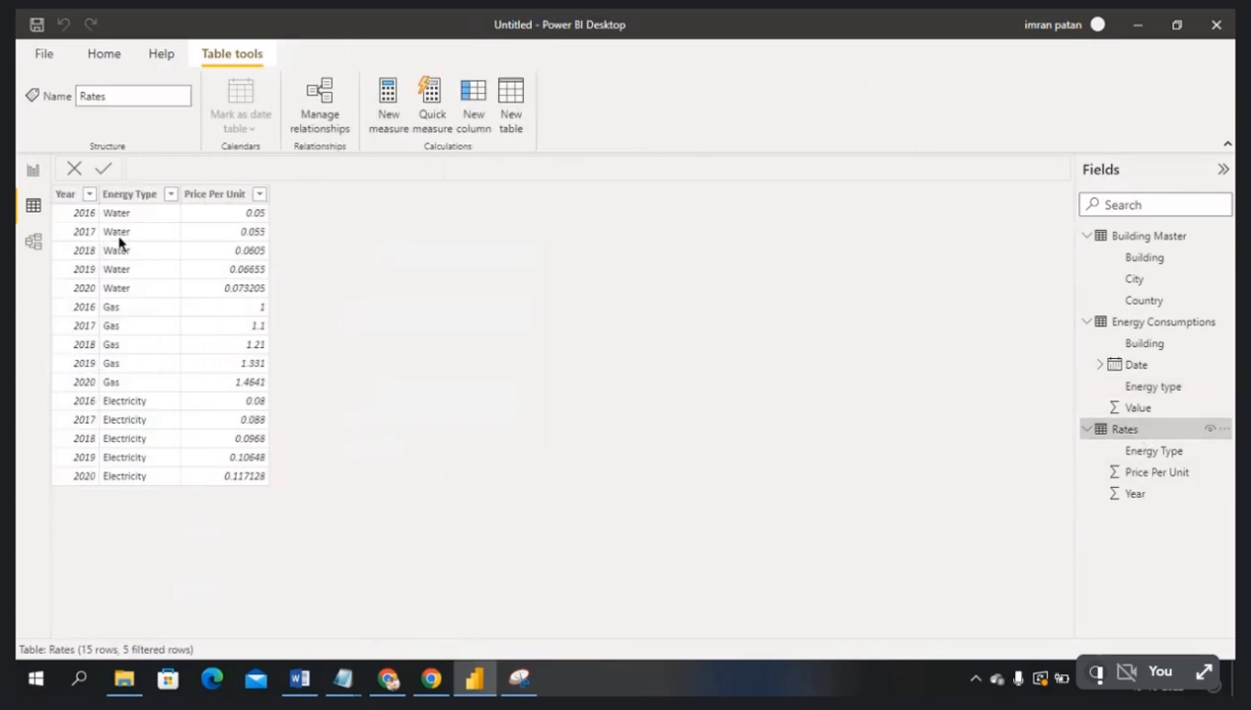
pyautogui.click(171, 197)
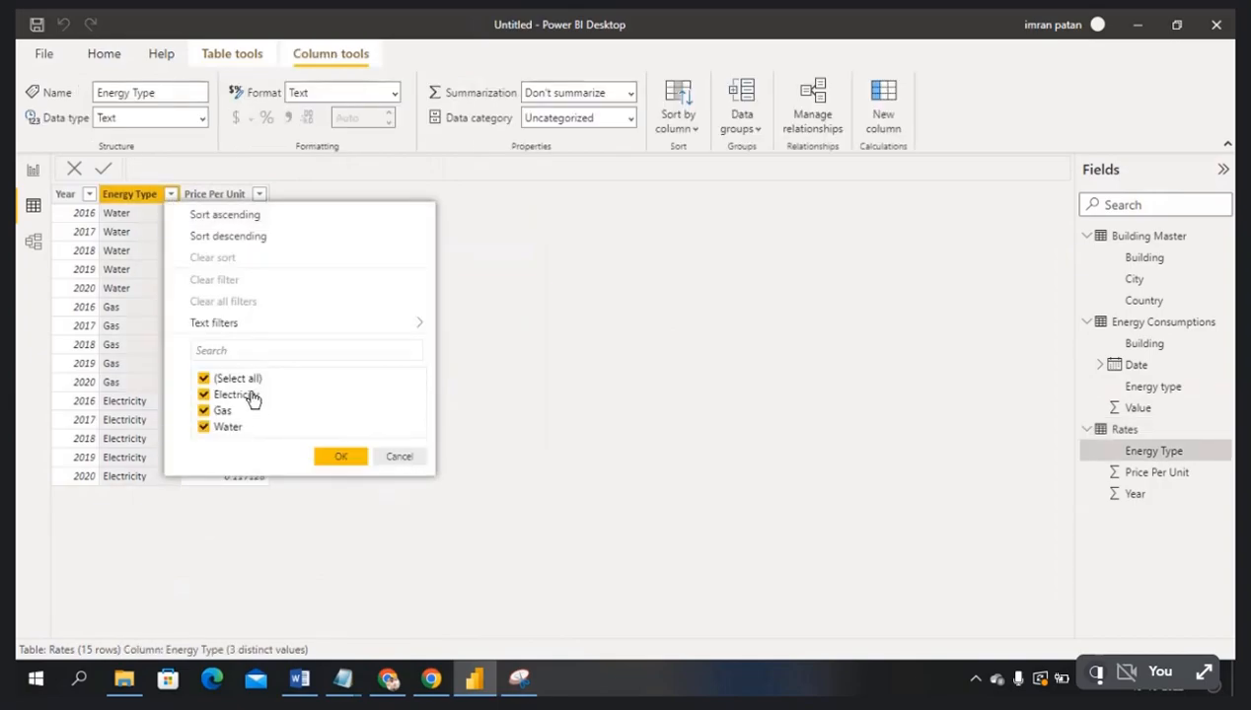
pyautogui.click(203, 379)
pyautogui.click(203, 395)
pyautogui.click(338, 458)
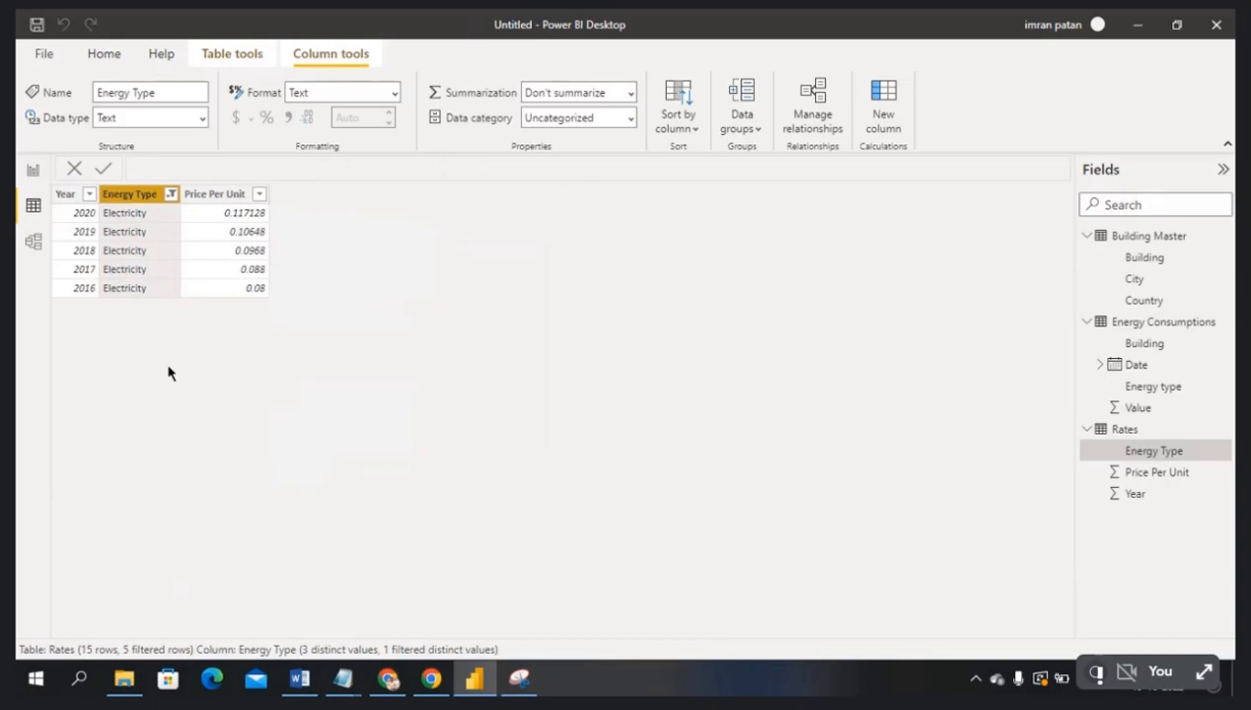
# - Include Gas and Water again in the Energy Type filter of the Rates table
pyautogui.click(171, 195)
pyautogui.click(204, 410)
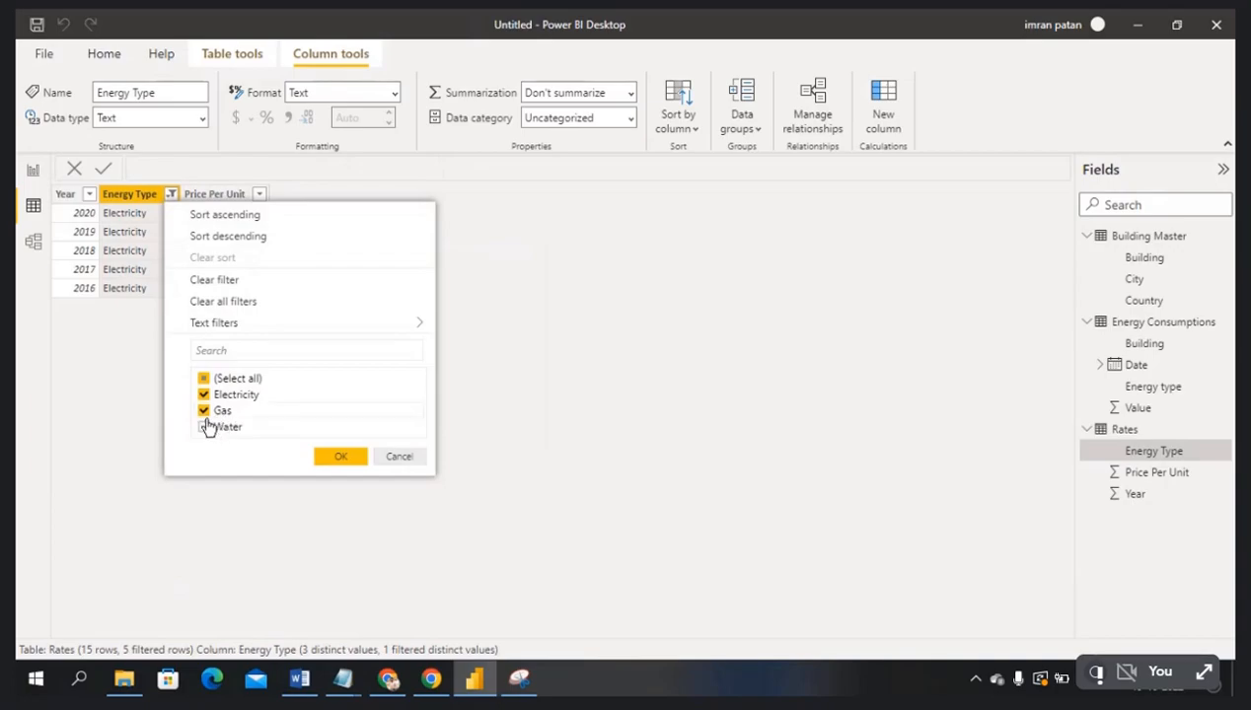
pyautogui.click(203, 426)
pyautogui.click(335, 456)
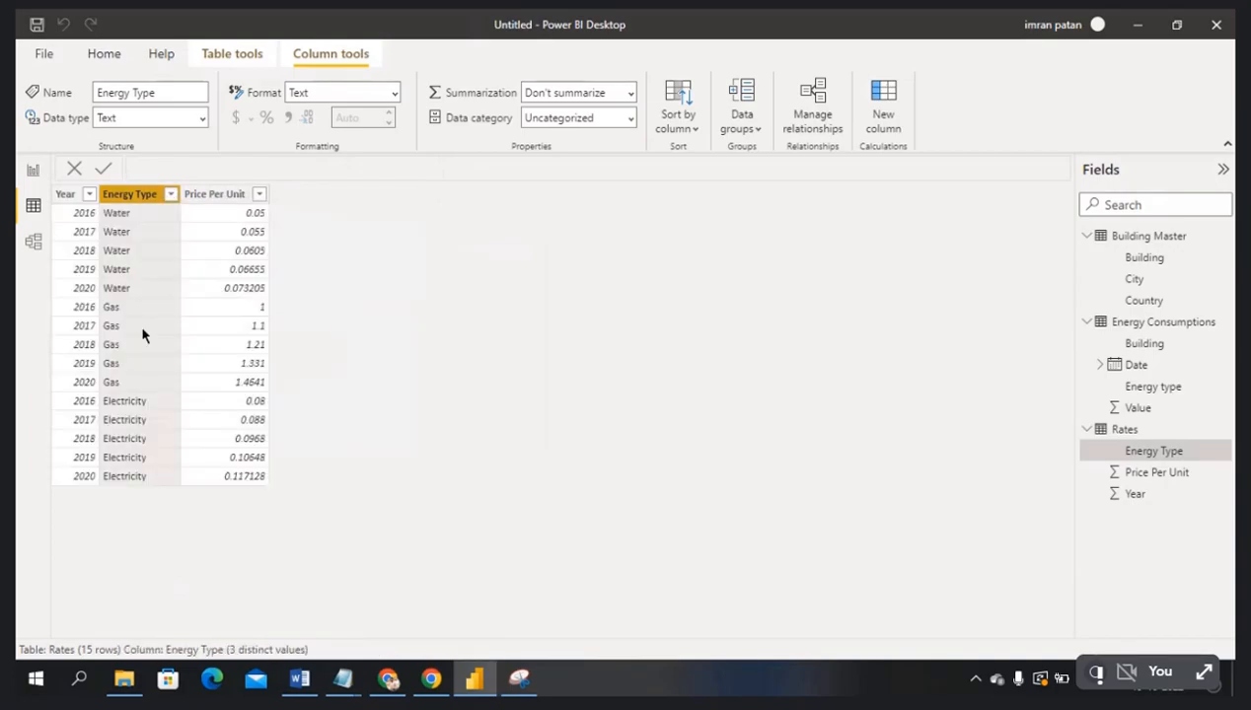
# - In Model view, move Energy Consumptions farther from Building Master and place Rates between them, below their relationship line
pyautogui.click(33, 242)
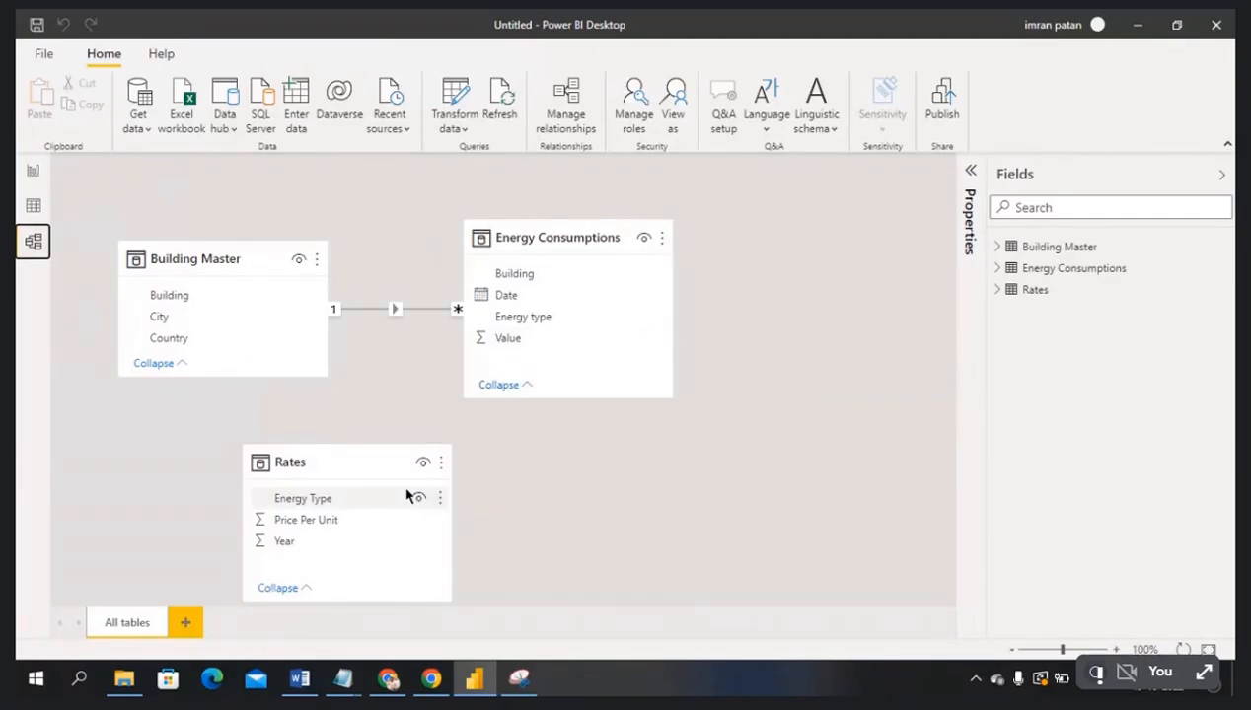
pyautogui.moveTo(545, 240); pyautogui.dragTo(513, 202)
pyautogui.moveTo(349, 454); pyautogui.dragTo(395, 468)
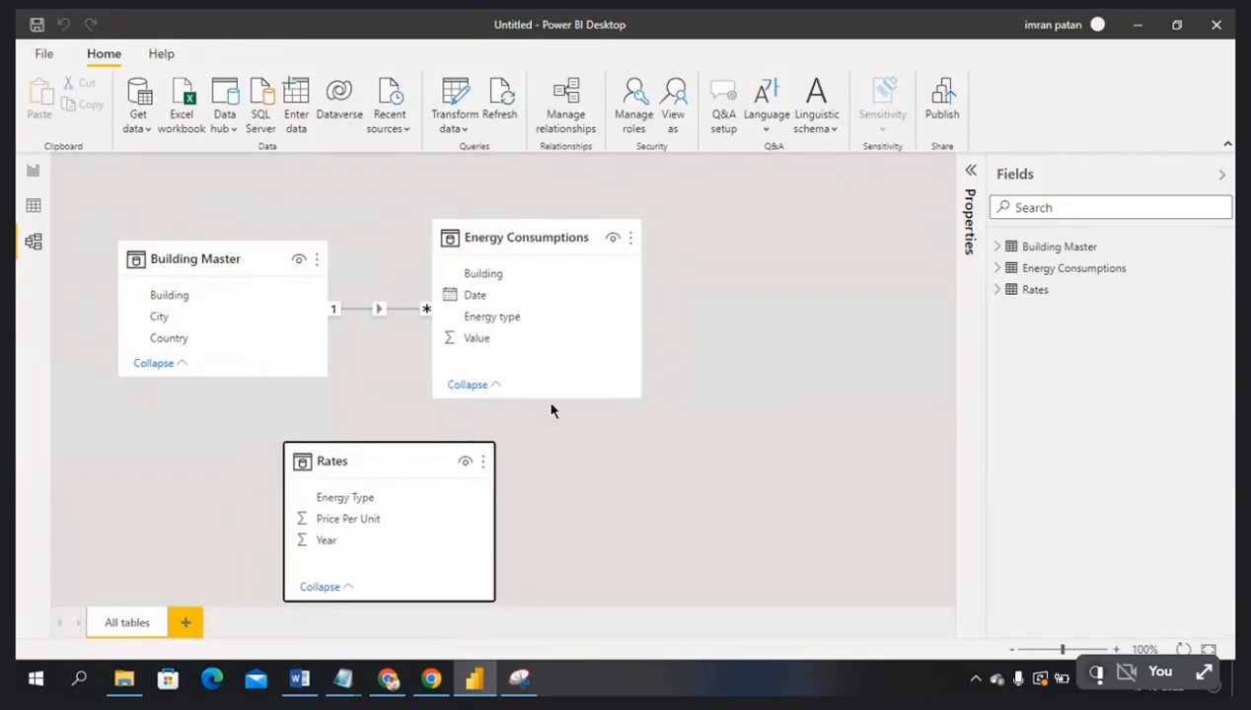
pyautogui.moveTo(538, 244); pyautogui.dragTo(858, 256)
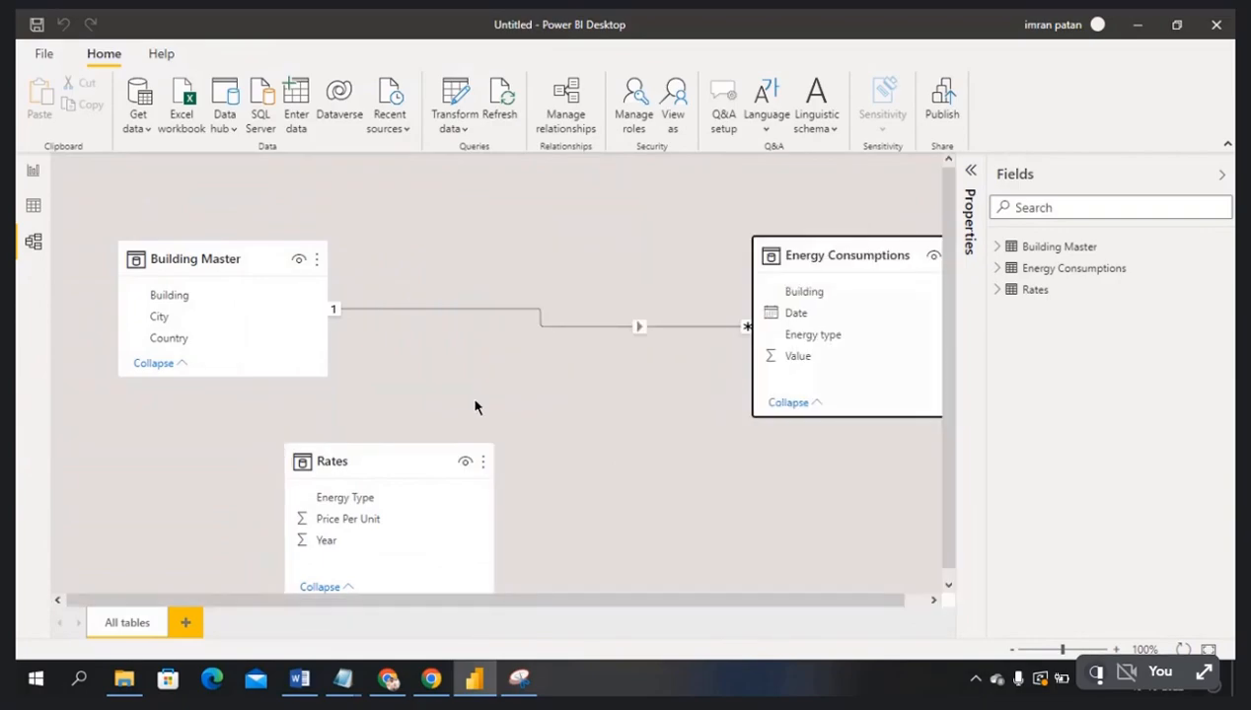
pyautogui.moveTo(389, 478); pyautogui.dragTo(486, 355)
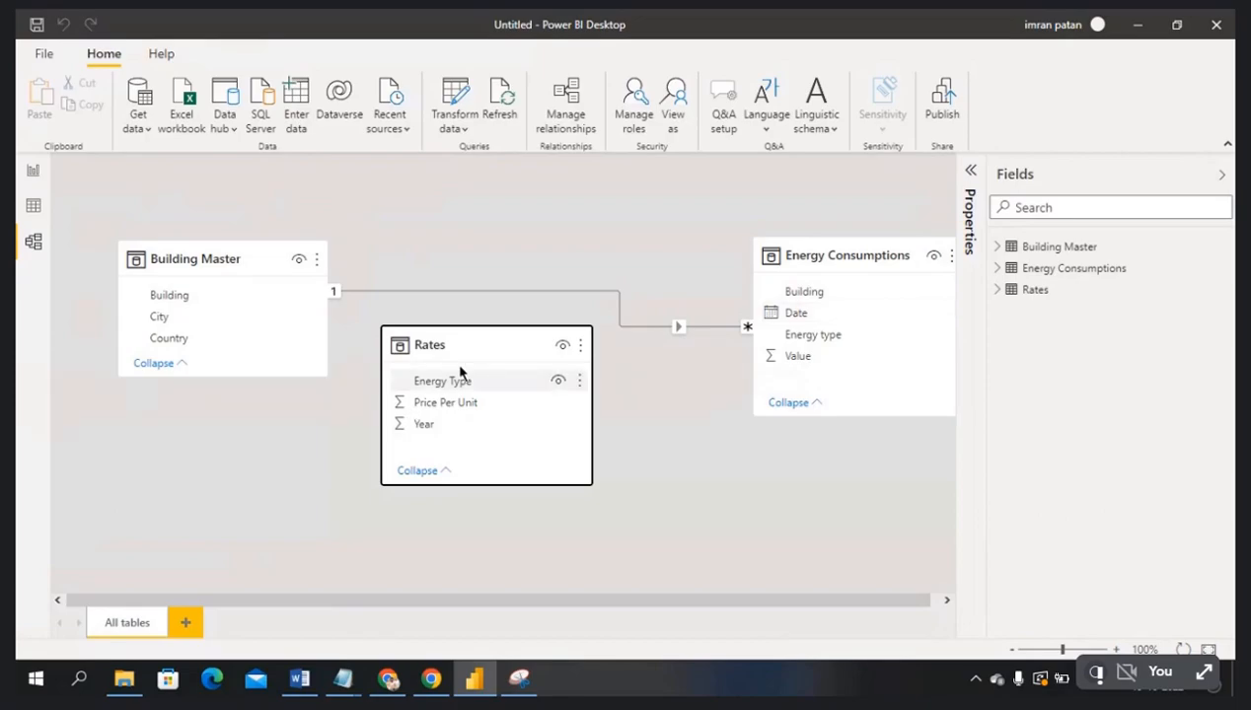
pyautogui.moveTo(481, 338); pyautogui.dragTo(405, 398)
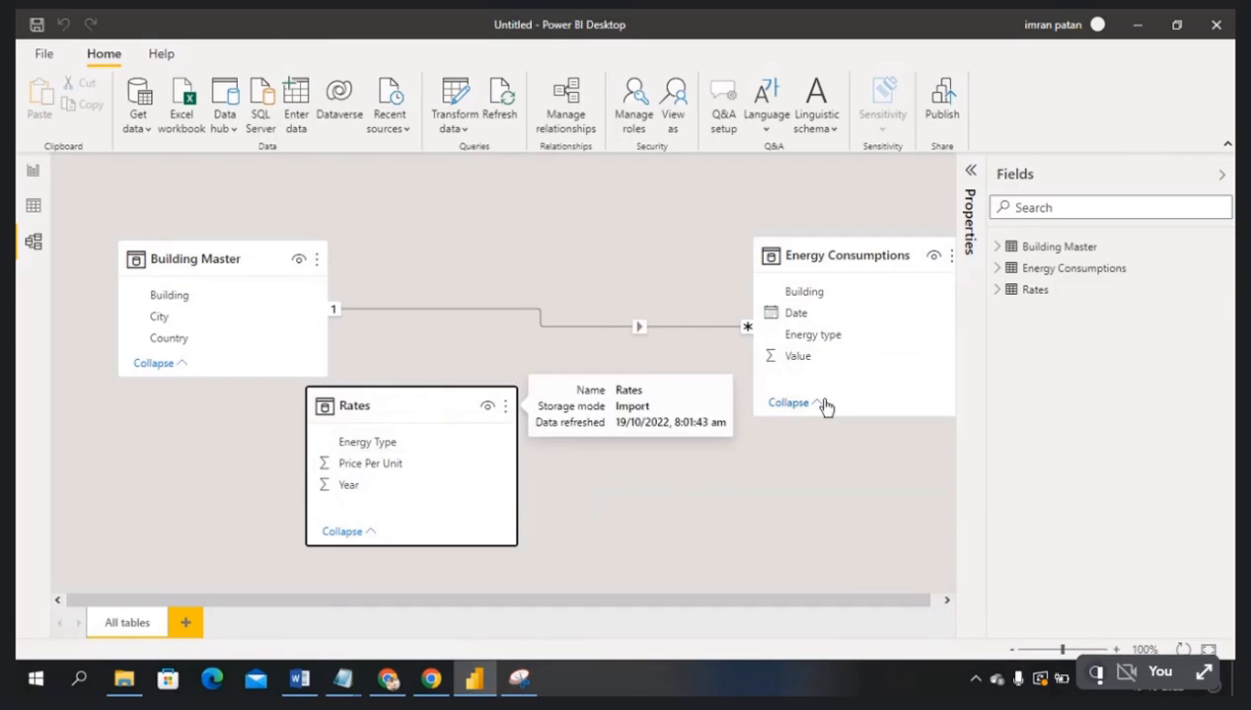
# - Try again to create a relationship from Energy type in Energy Consumptions to Energy Type in Rates
pyautogui.click(818, 336)
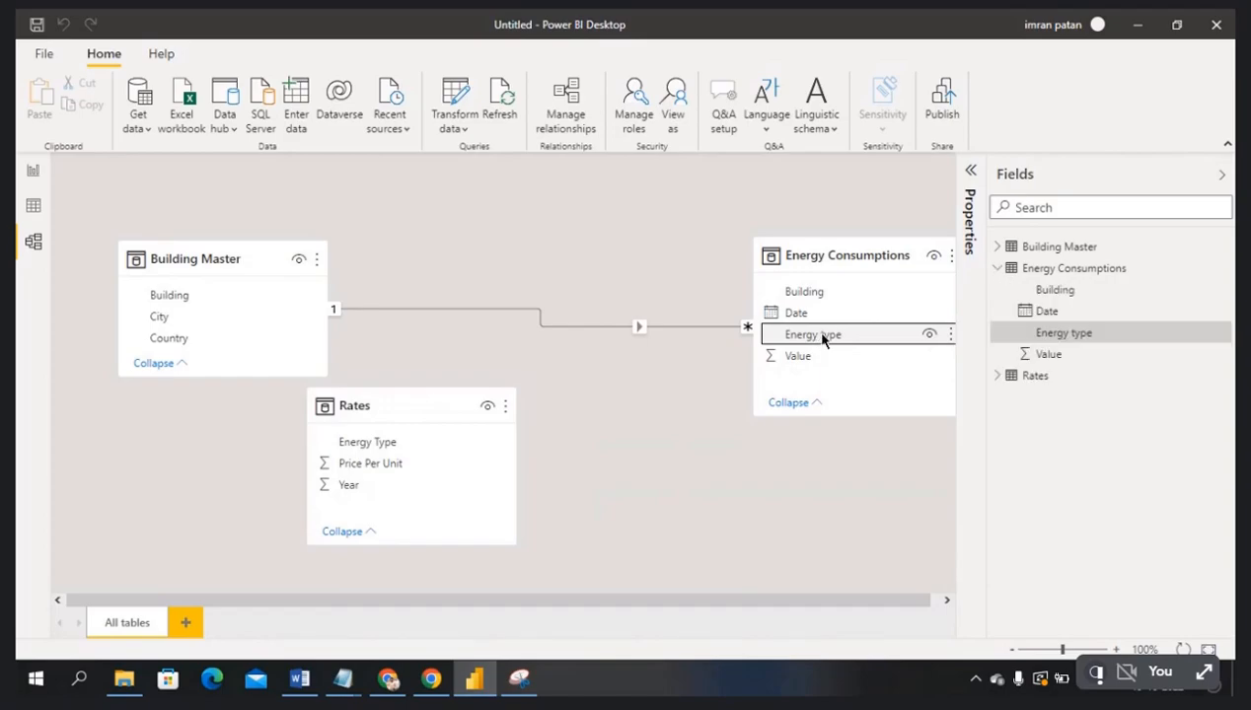
pyautogui.moveTo(823, 340); pyautogui.dragTo(415, 449)
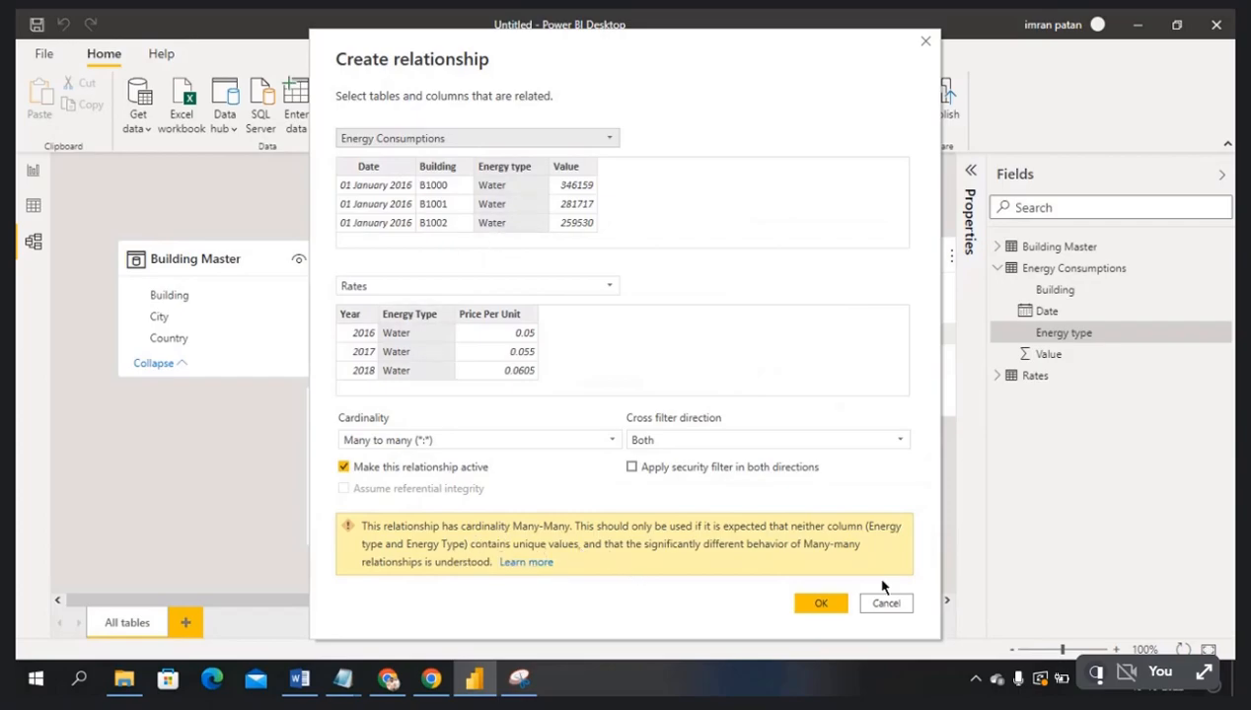
pyautogui.click(893, 604)
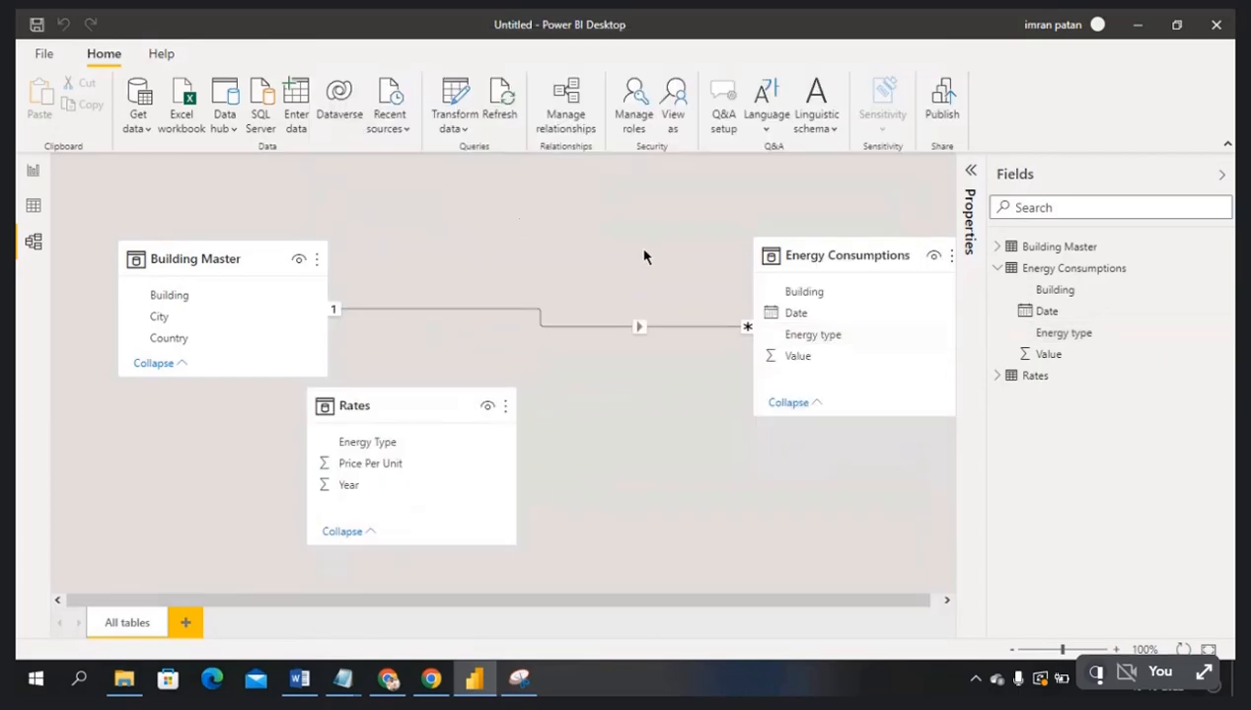
pyautogui.click(462, 129)
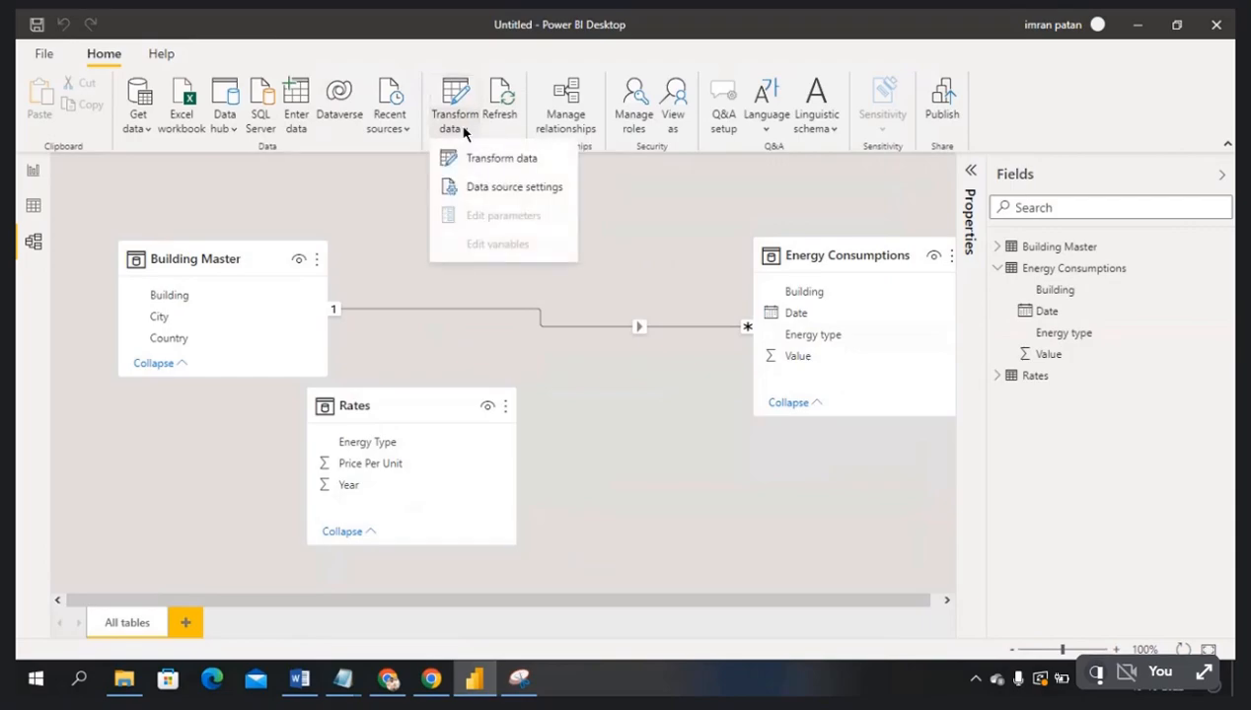
pyautogui.click(498, 158)
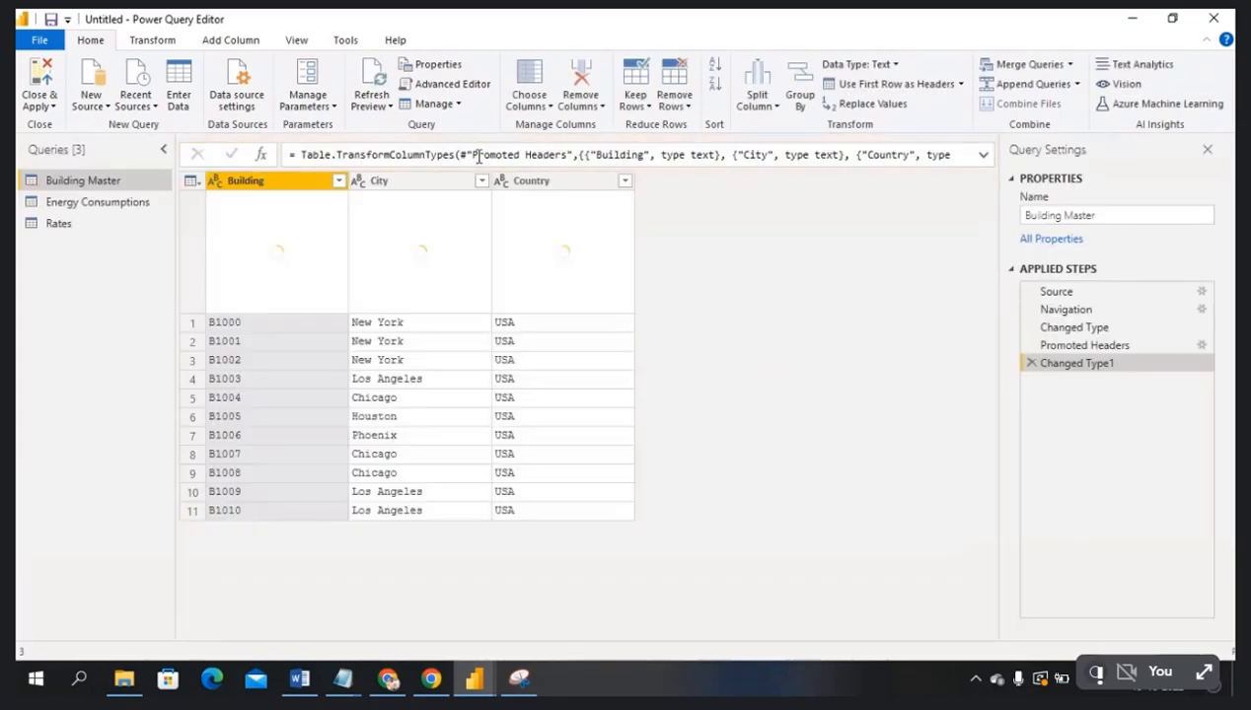
pyautogui.click(1214, 21)
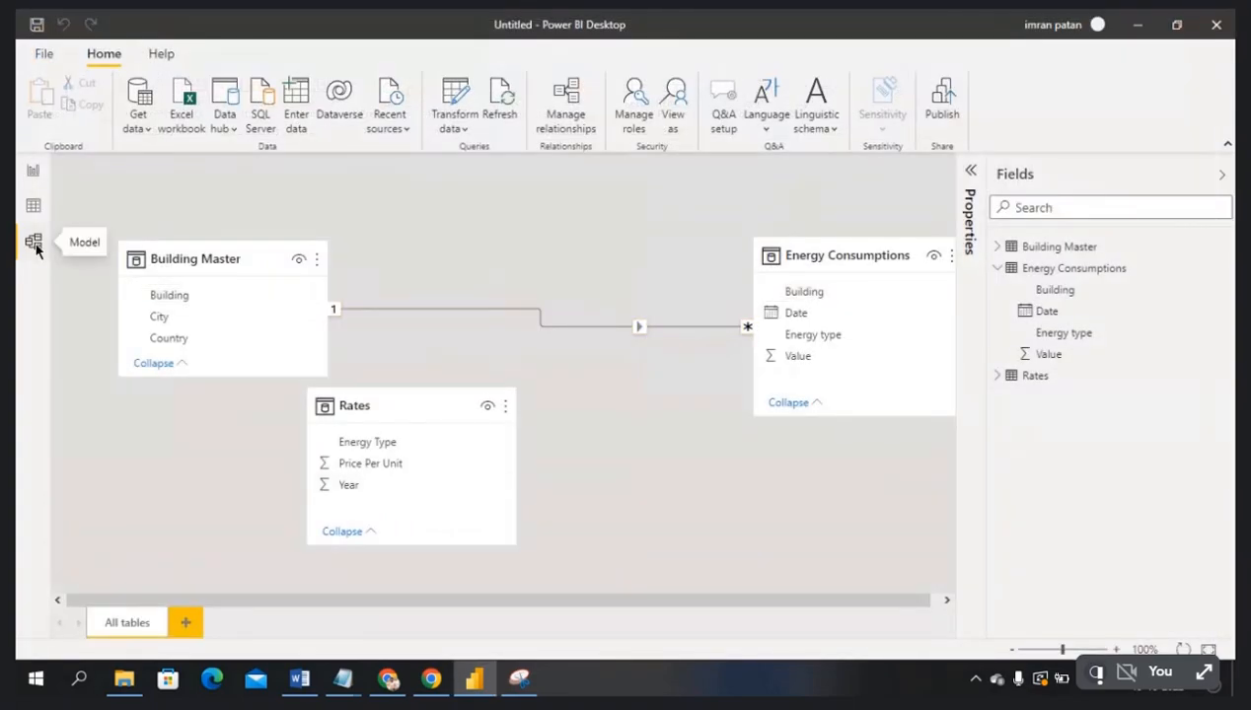
# - In Data view, compare the date and energy type columns of Energy Consumptions with Rates, widening the Date and Building columns
pyautogui.click(32, 207)
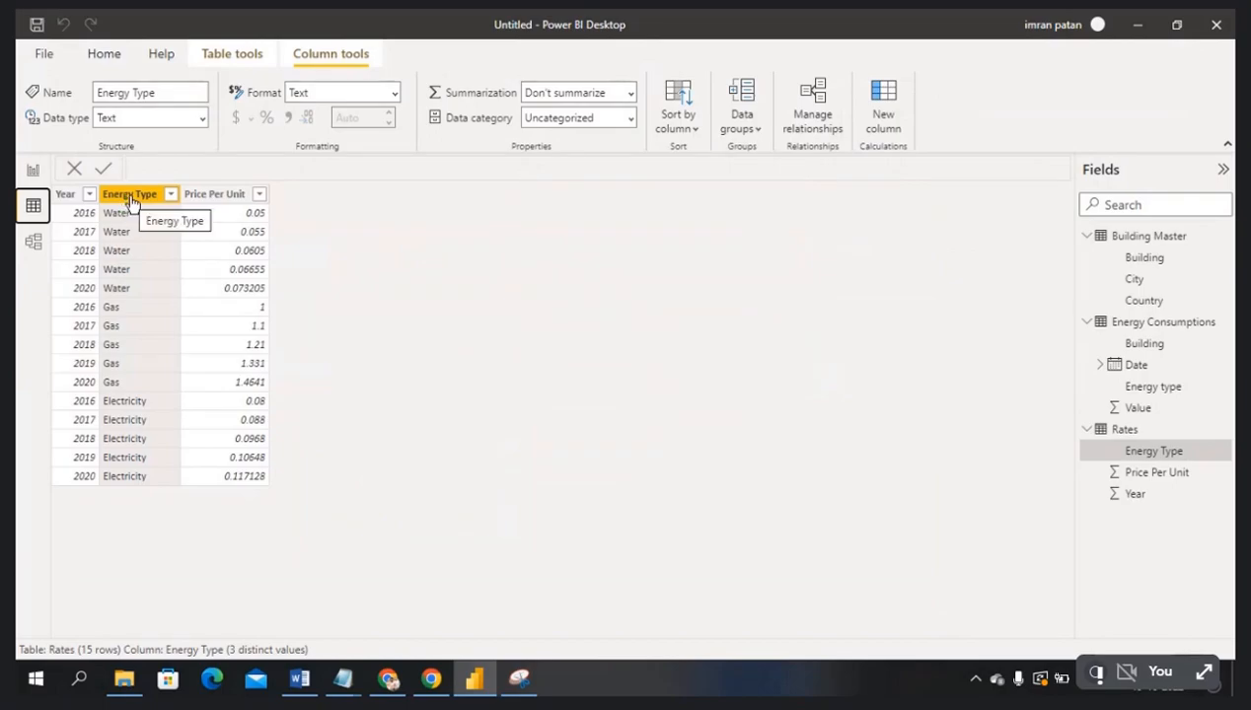
pyautogui.click(1150, 327)
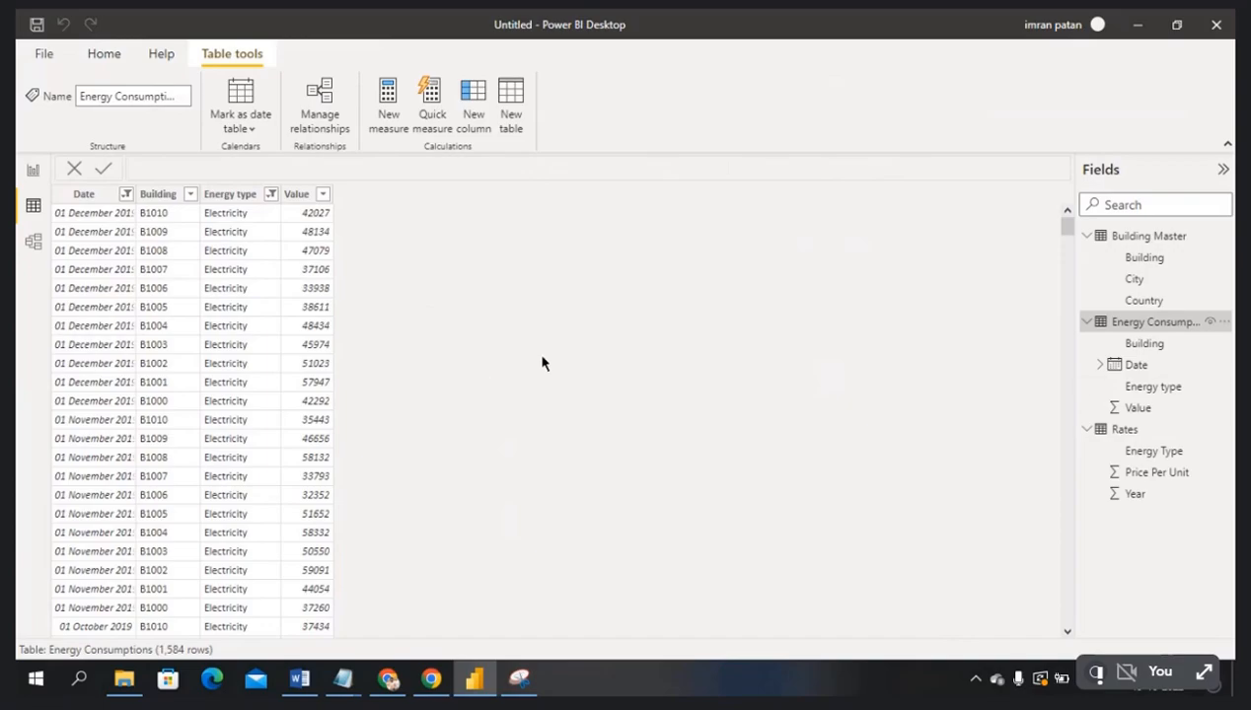
pyautogui.click(1132, 430)
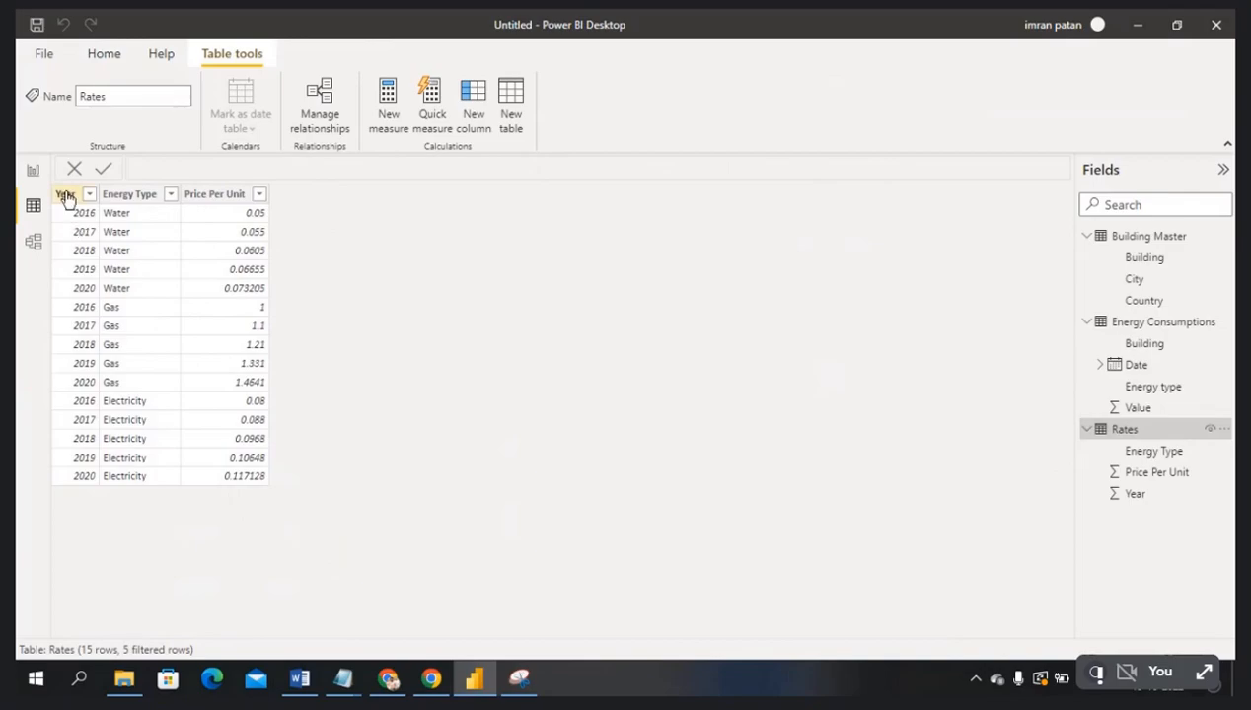
pyautogui.click(1162, 323)
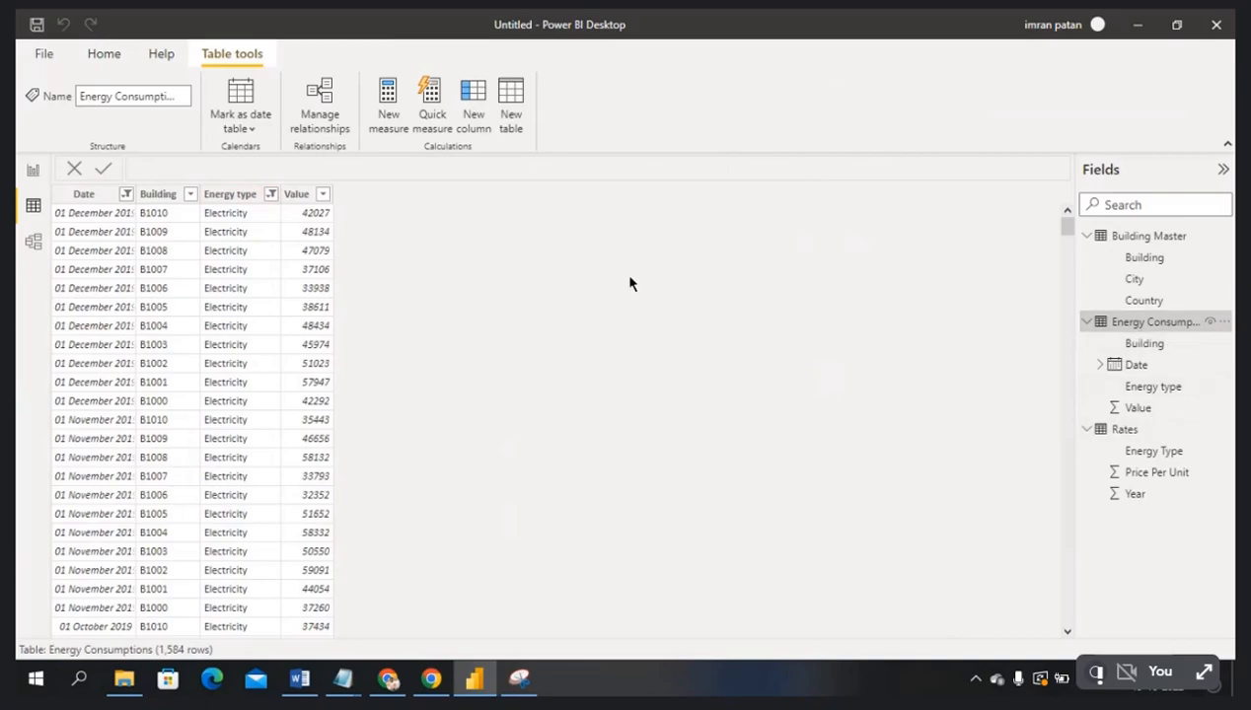
pyautogui.click(236, 202)
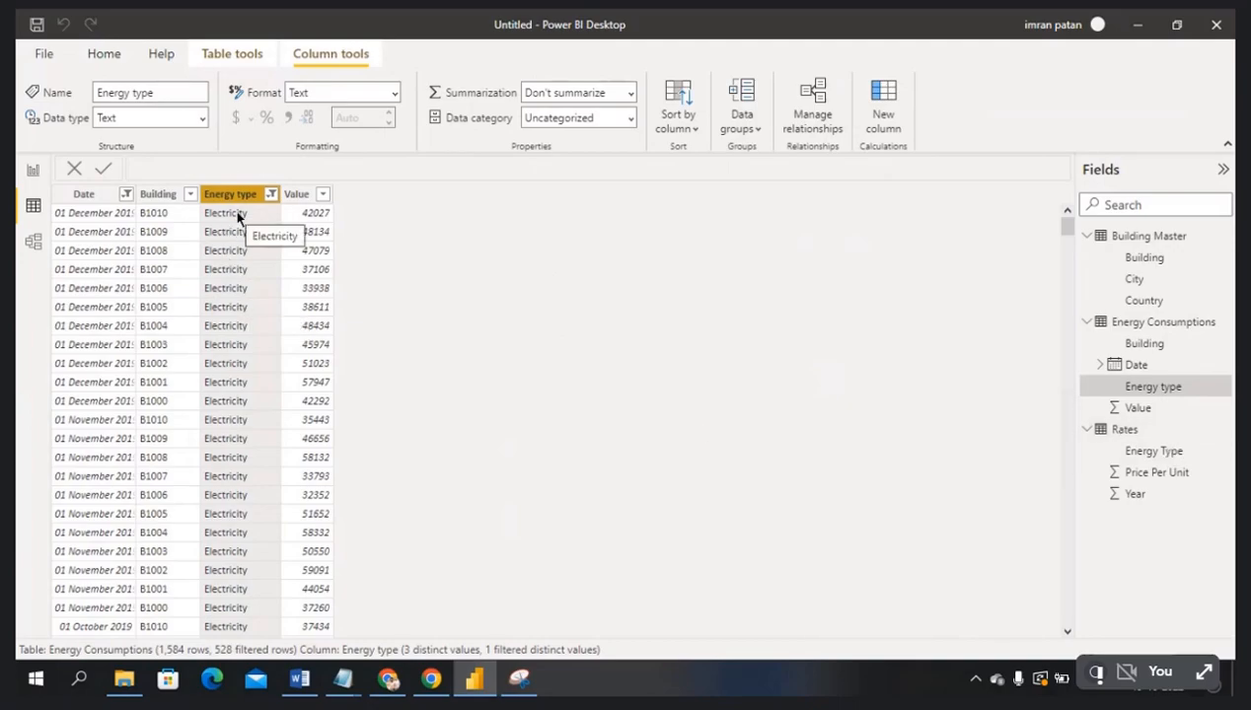
pyautogui.moveTo(137, 193); pyautogui.dragTo(280, 190)
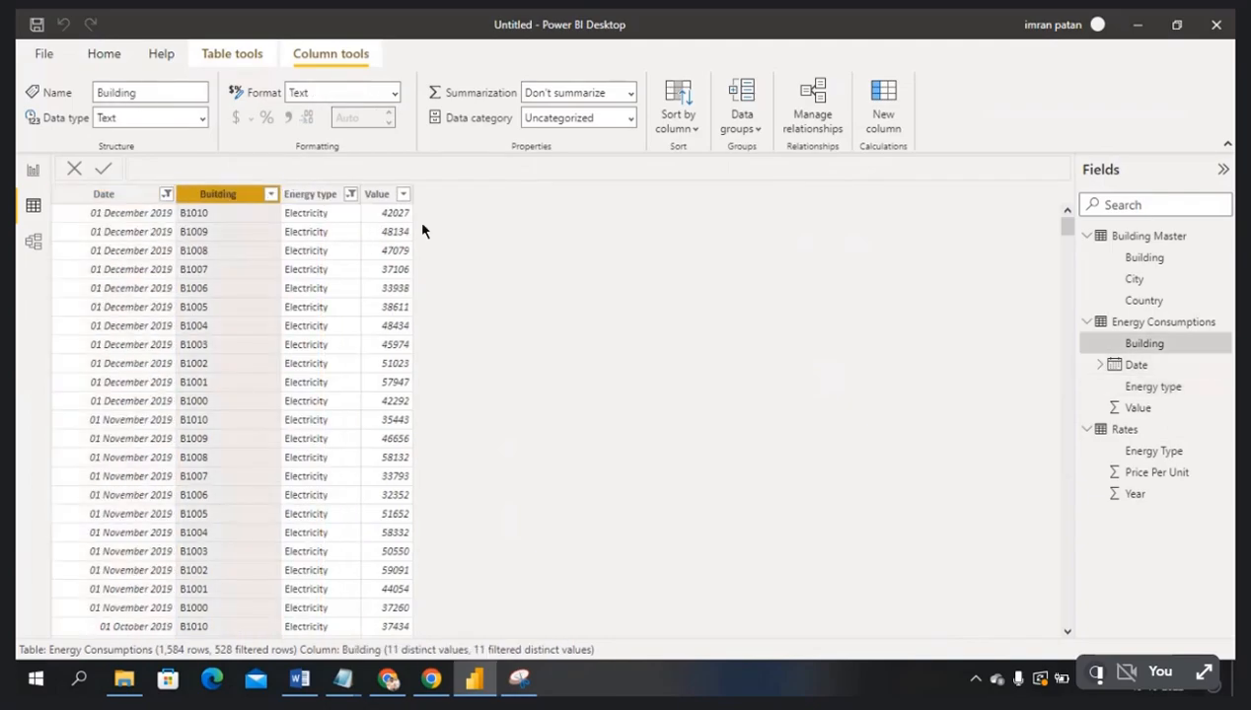
pyautogui.click(1141, 431)
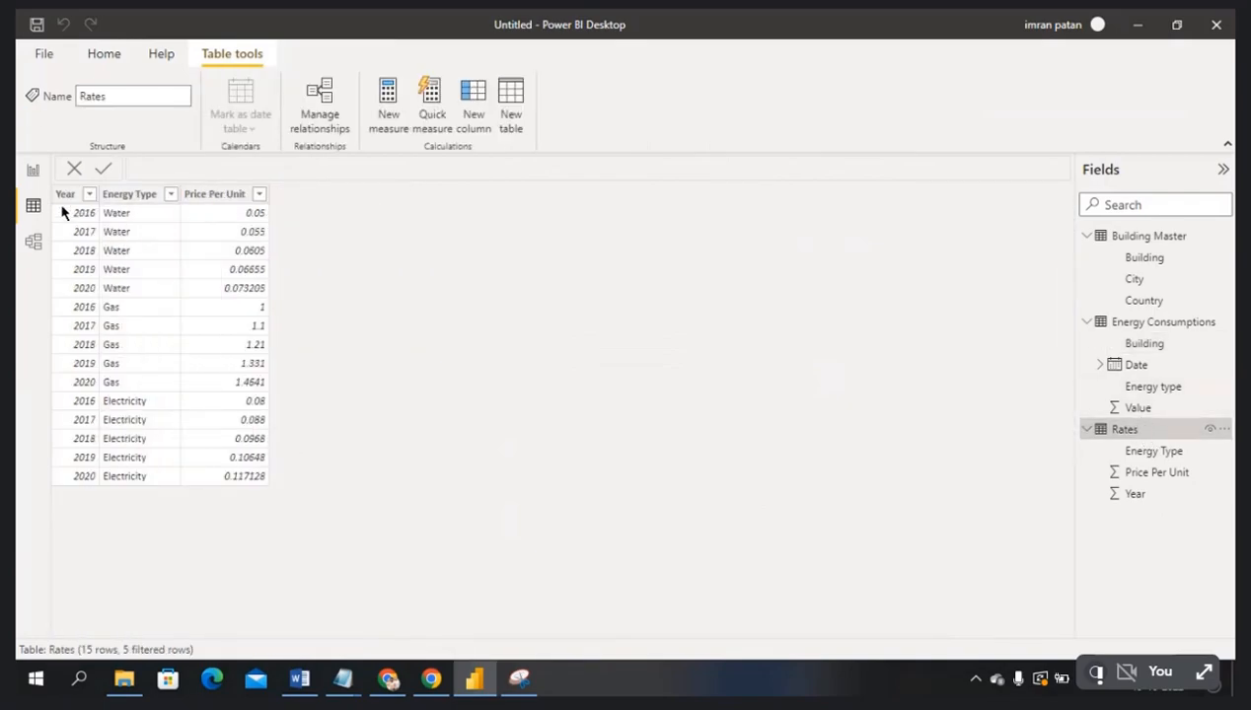
# - Examine Date, Building and Energy type in Energy Consumptions against Year and Energy Type in Rates to look for matching columns
pyautogui.click(1144, 325)
pyautogui.click(123, 199)
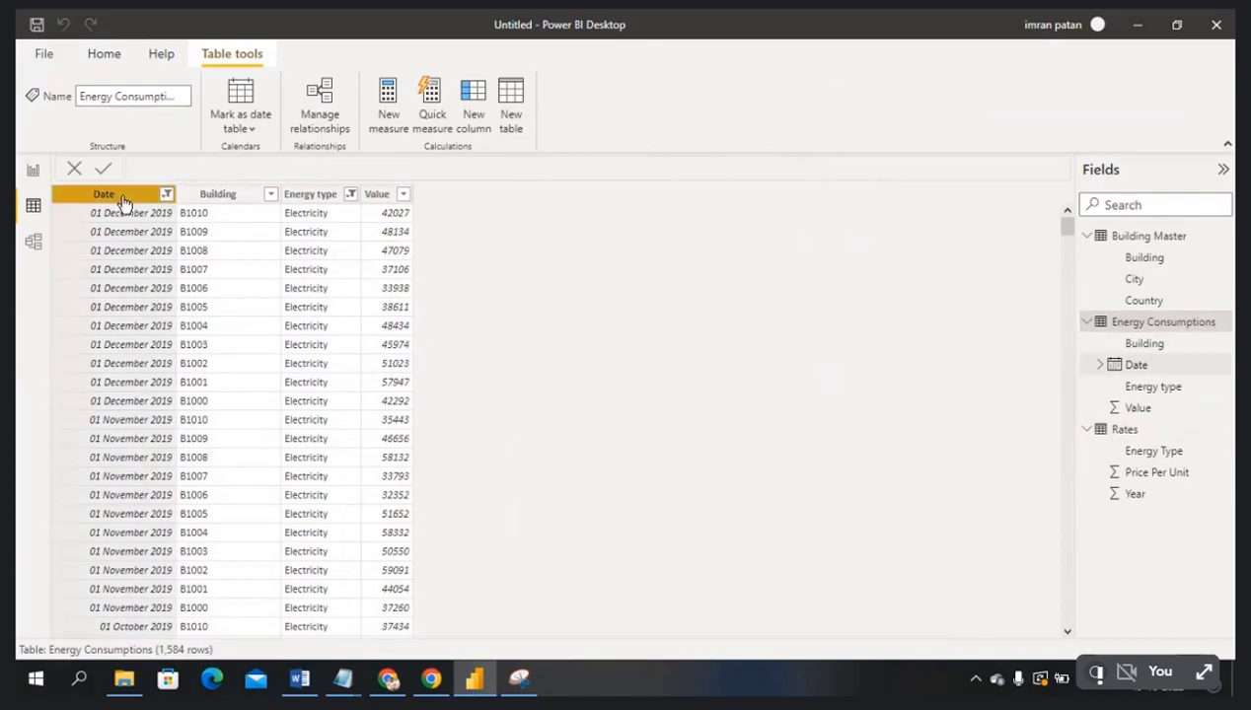
pyautogui.click(207, 198)
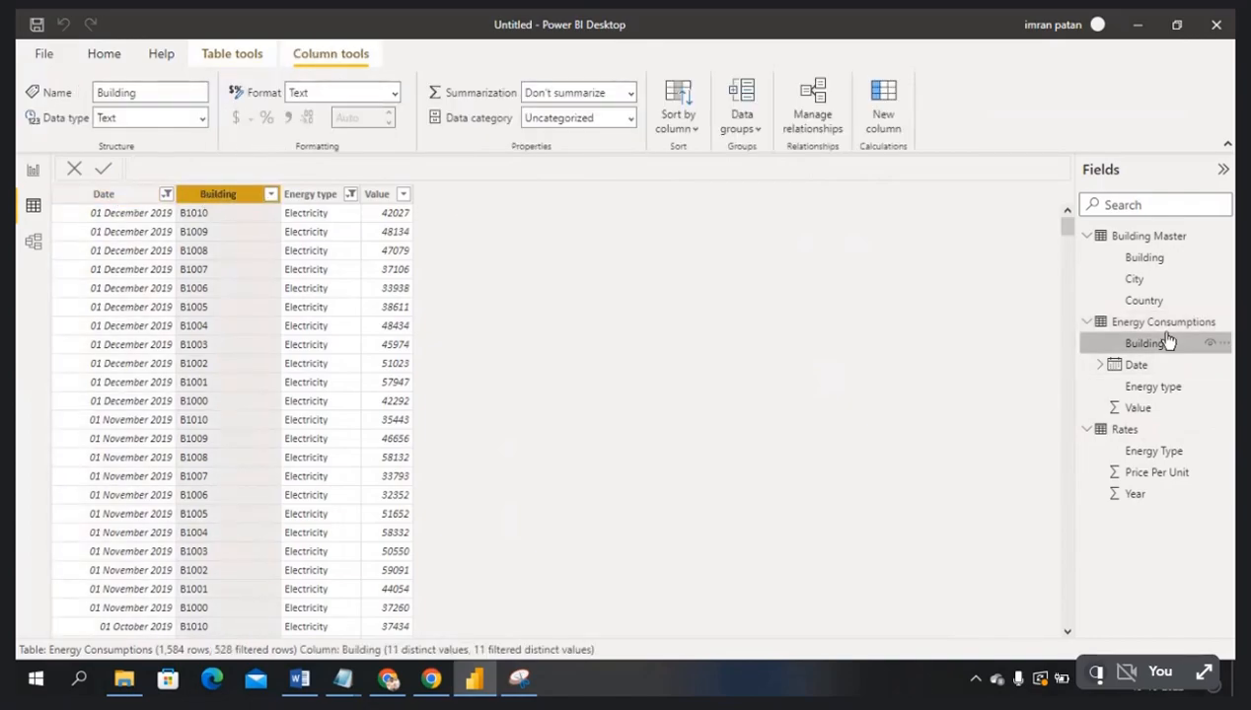
pyautogui.click(1146, 434)
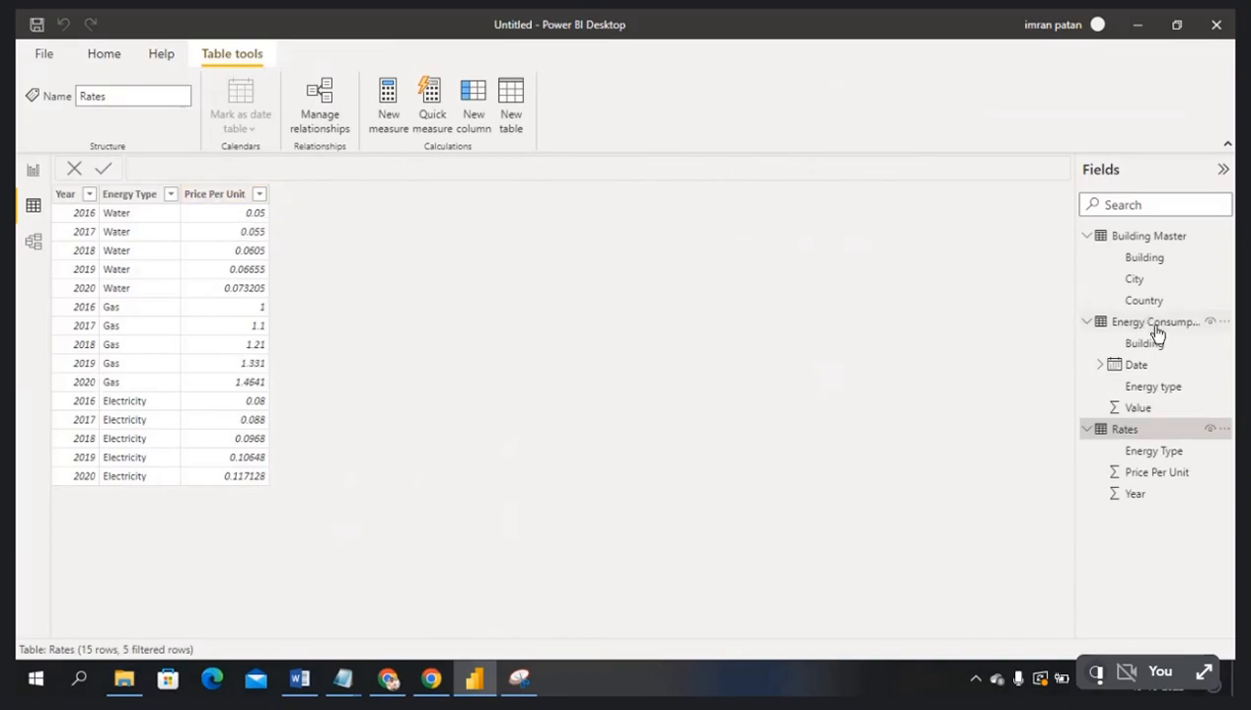
pyautogui.click(66, 195)
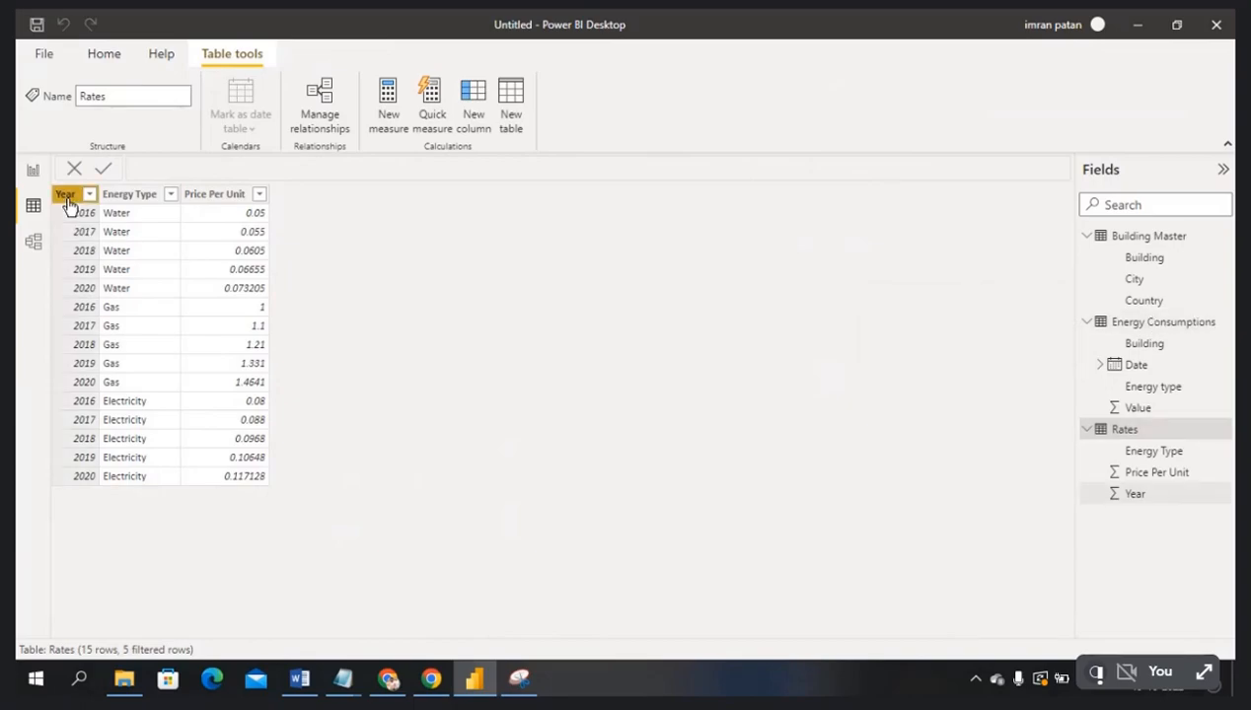
pyautogui.click(1157, 323)
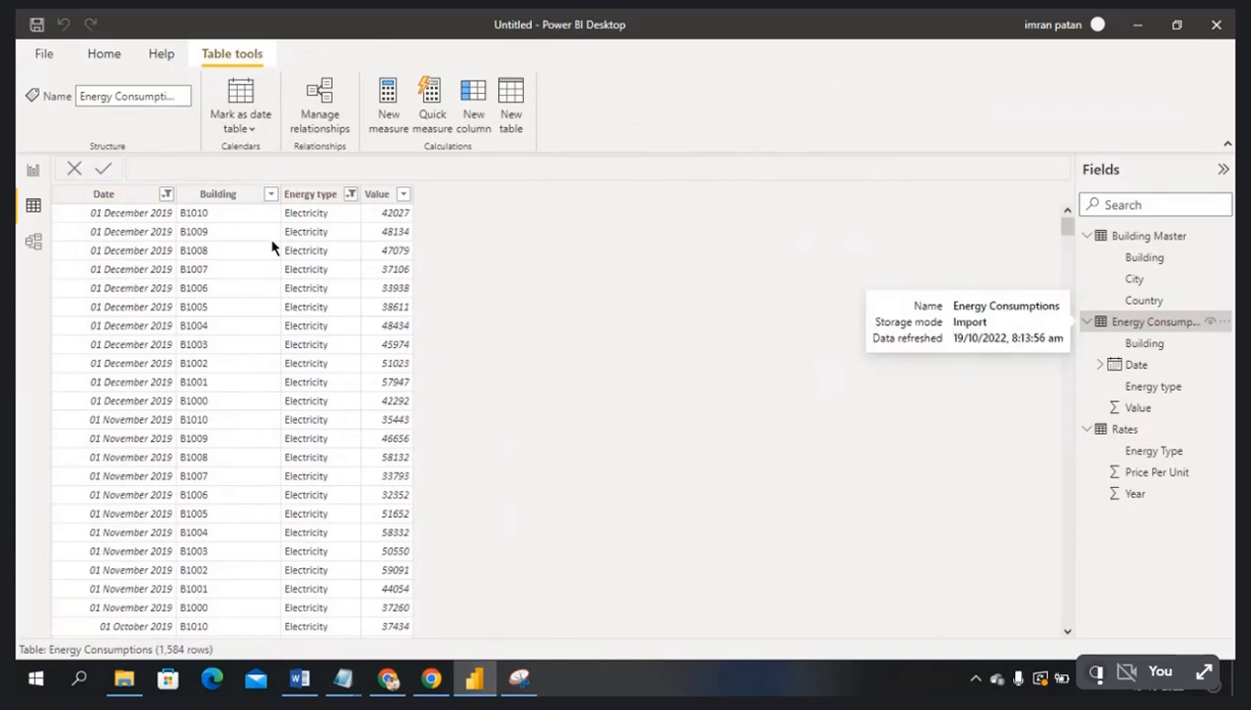
pyautogui.click(1135, 433)
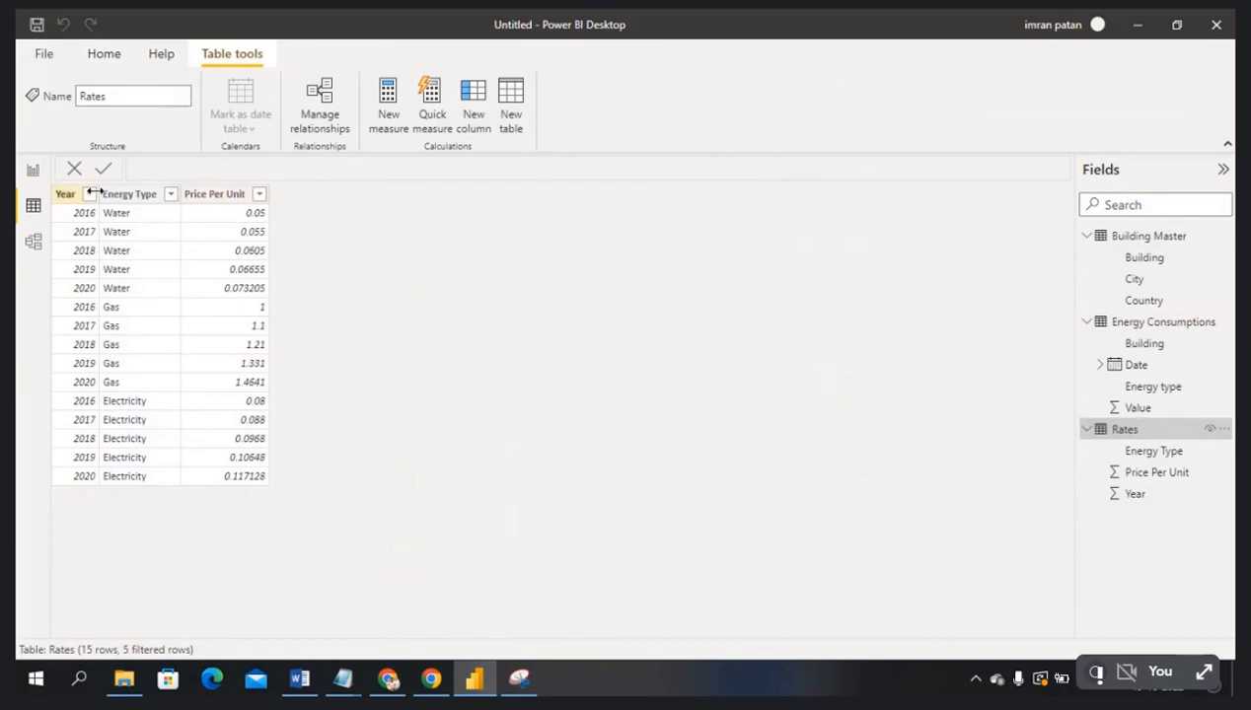
pyautogui.click(128, 202)
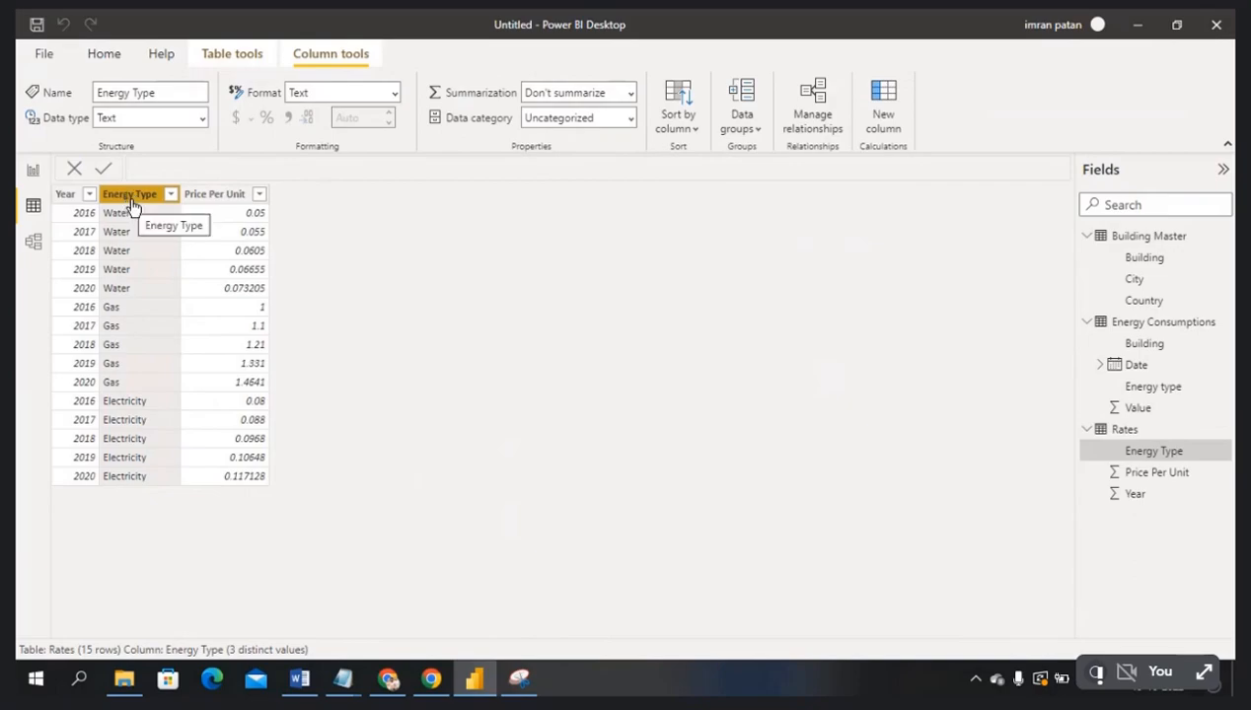
pyautogui.click(1148, 325)
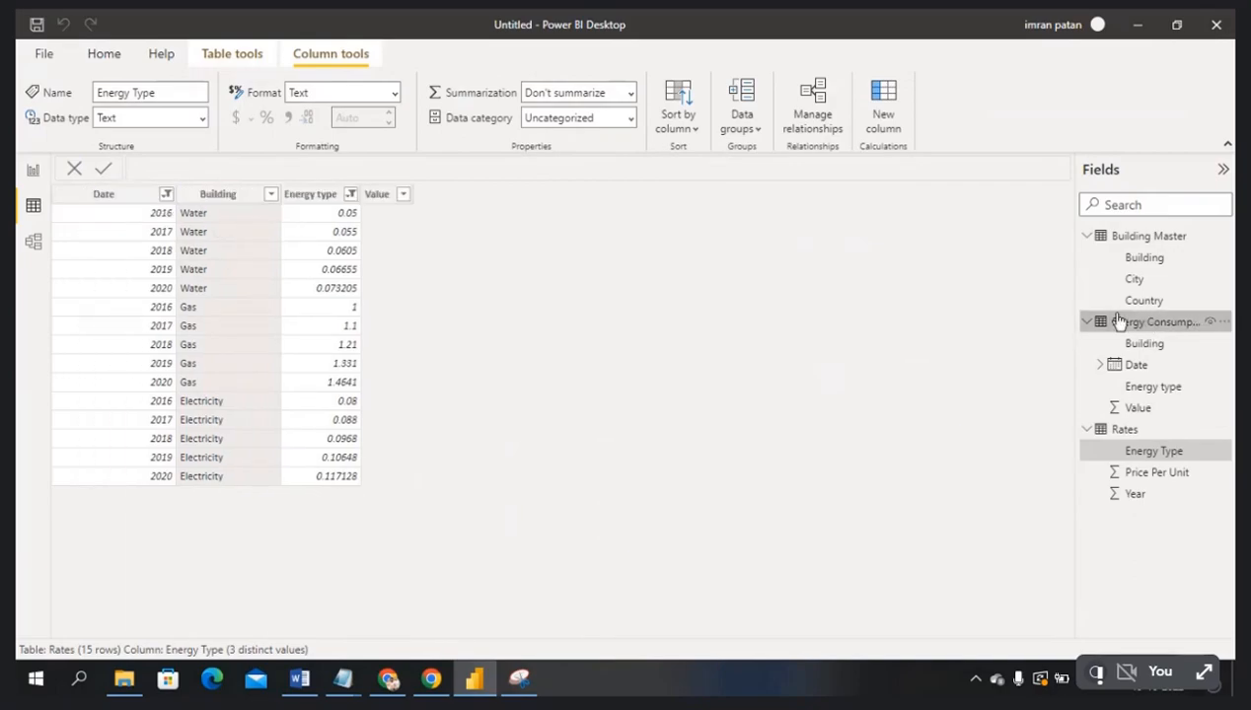
pyautogui.click(307, 204)
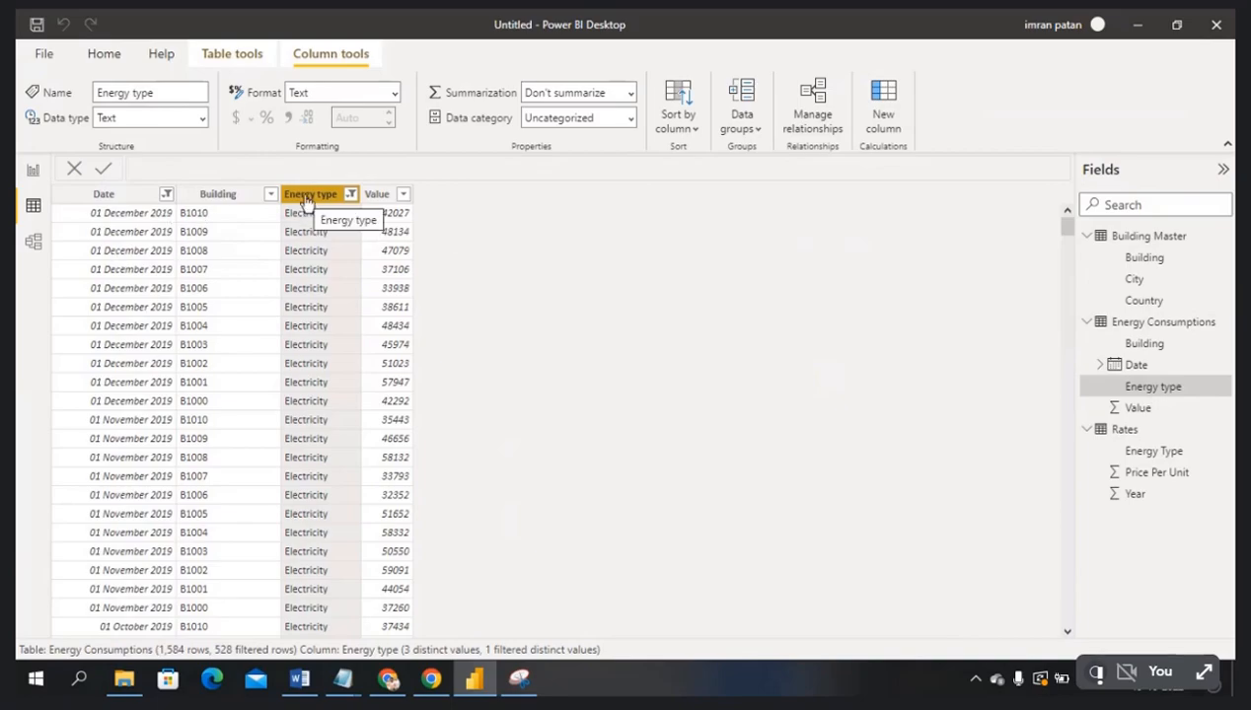
# - In Model view, move Energy Consumptions up and closer to Building Master, and shift Rates slightly lower between them
pyautogui.click(34, 244)
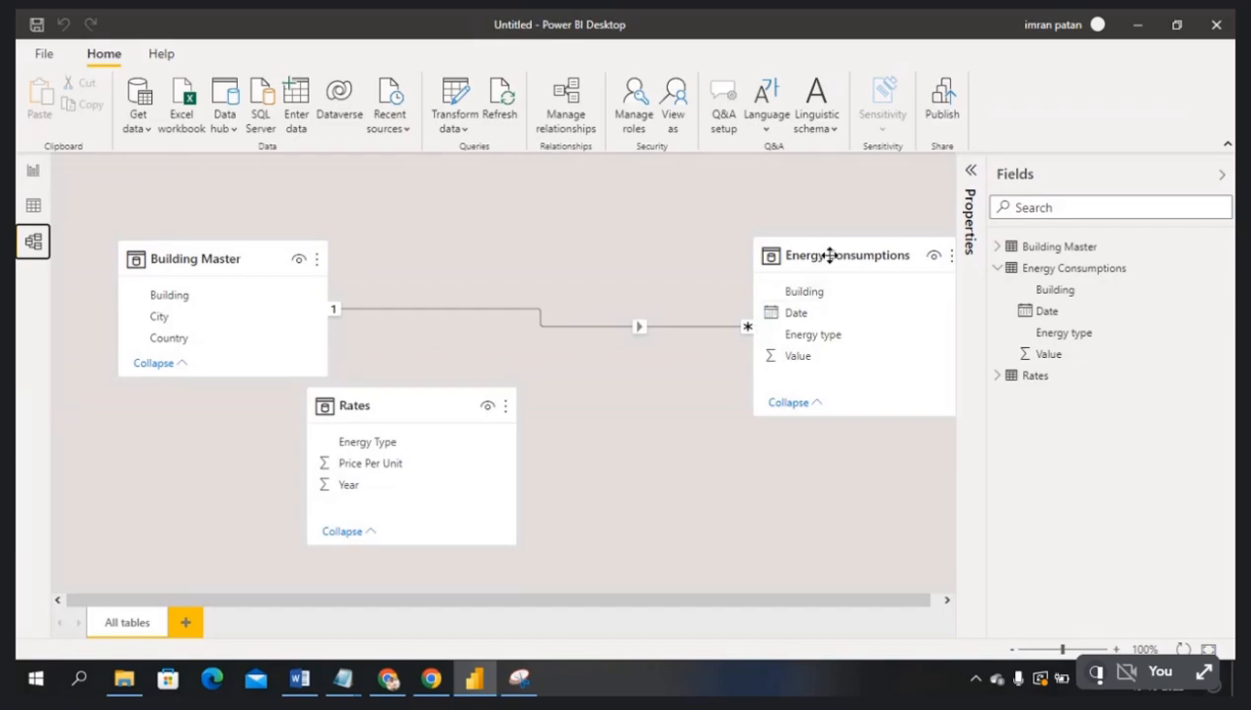
pyautogui.moveTo(829, 255); pyautogui.dragTo(709, 229)
pyautogui.moveTo(436, 414); pyautogui.dragTo(453, 442)
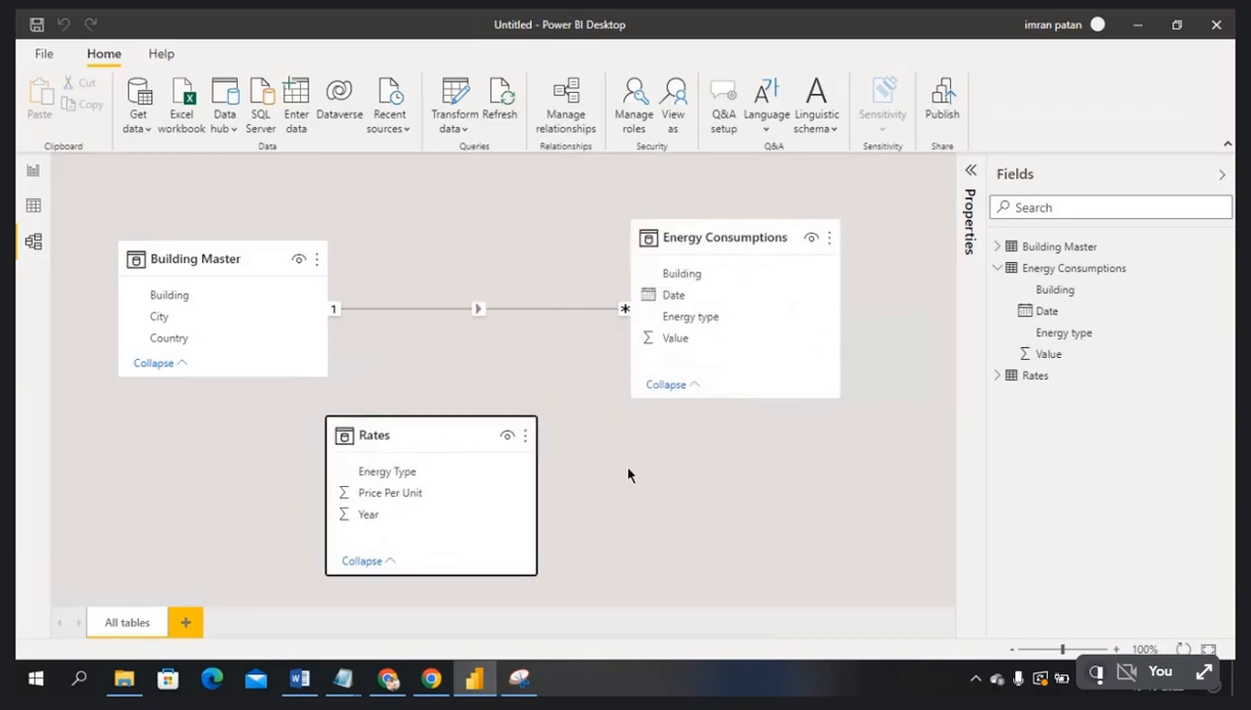
pyautogui.moveTo(694, 234); pyautogui.dragTo(747, 230)
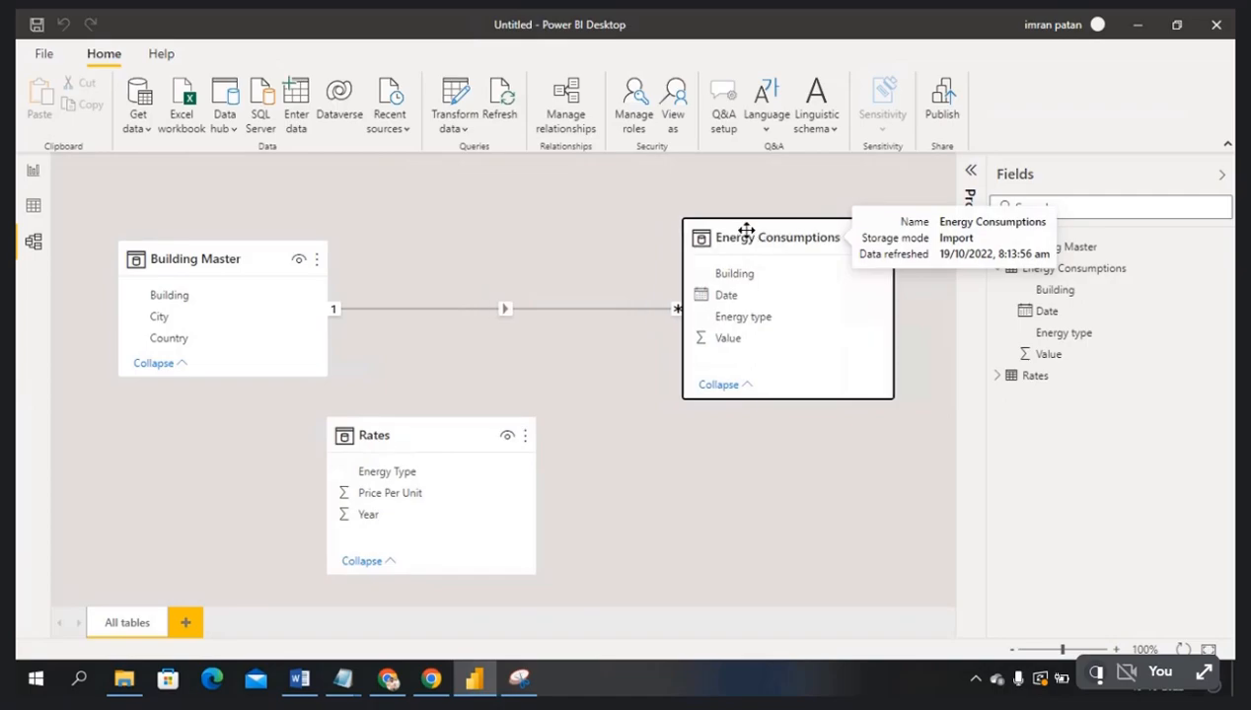
# - In Data view, add a calculated column to Energy Consumptions with the formula Year = YEAR('Energy Consumptions'[Date])
pyautogui.click(33, 206)
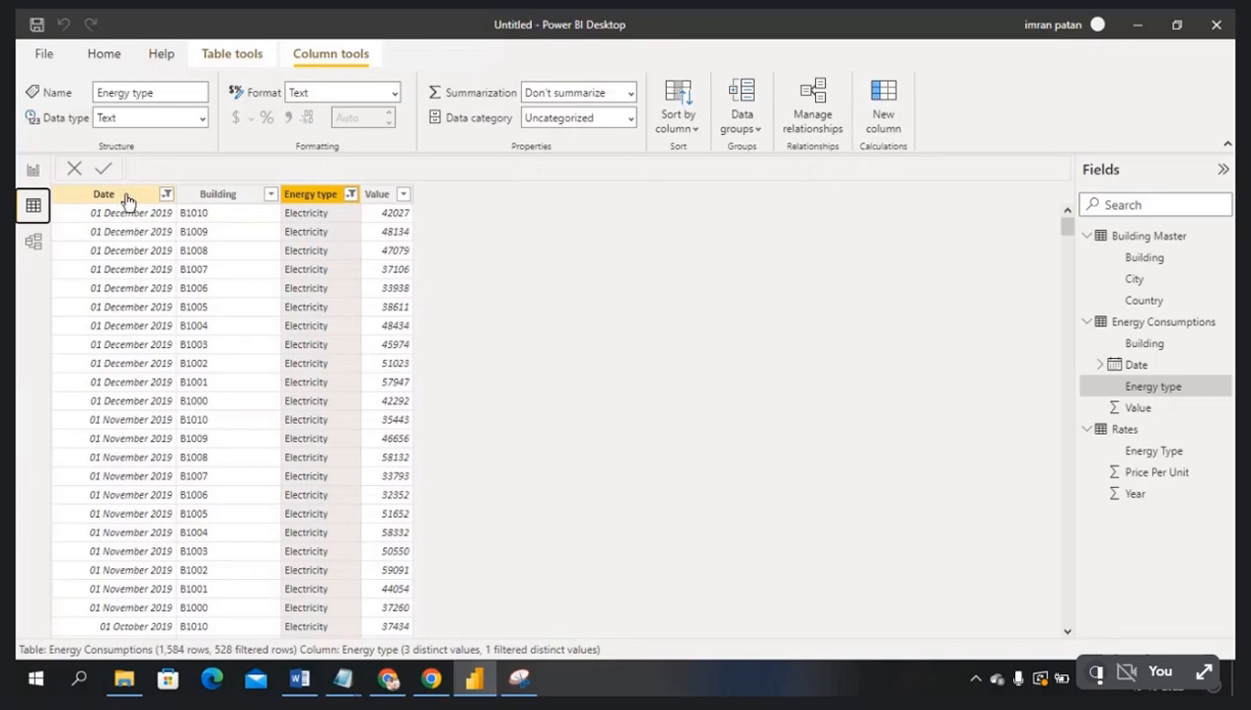
pyautogui.click(126, 198)
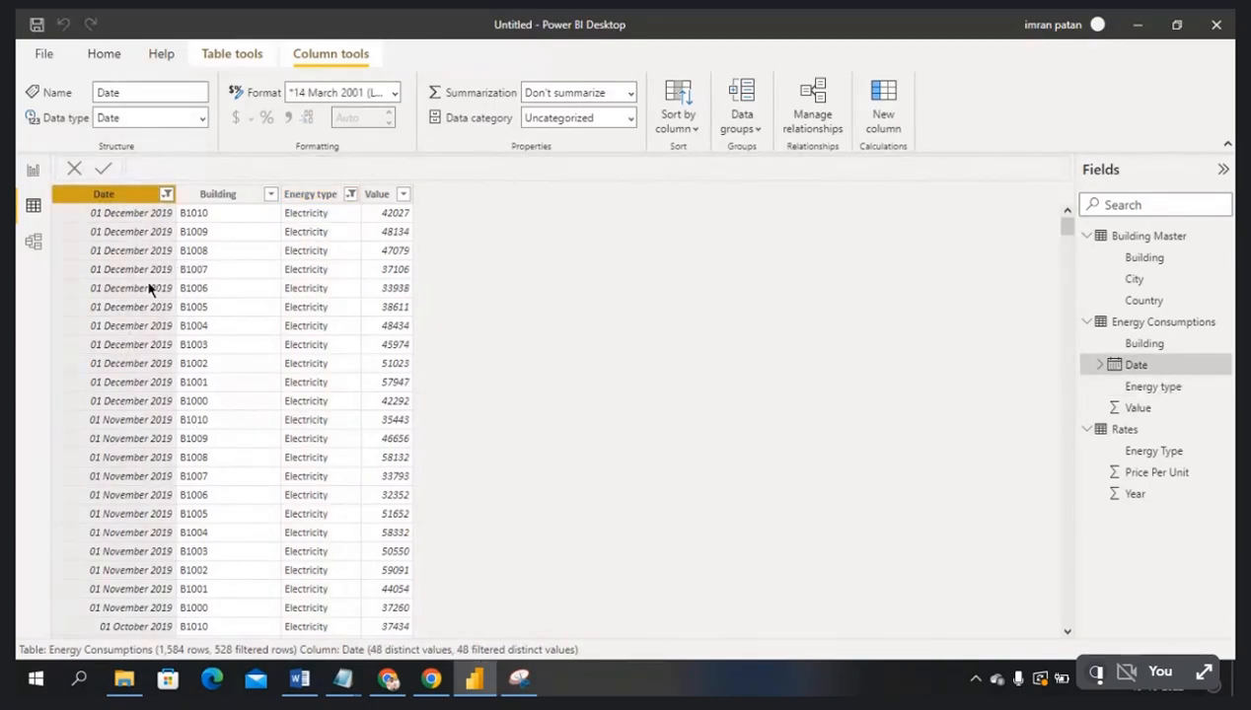
pyautogui.click(1142, 431)
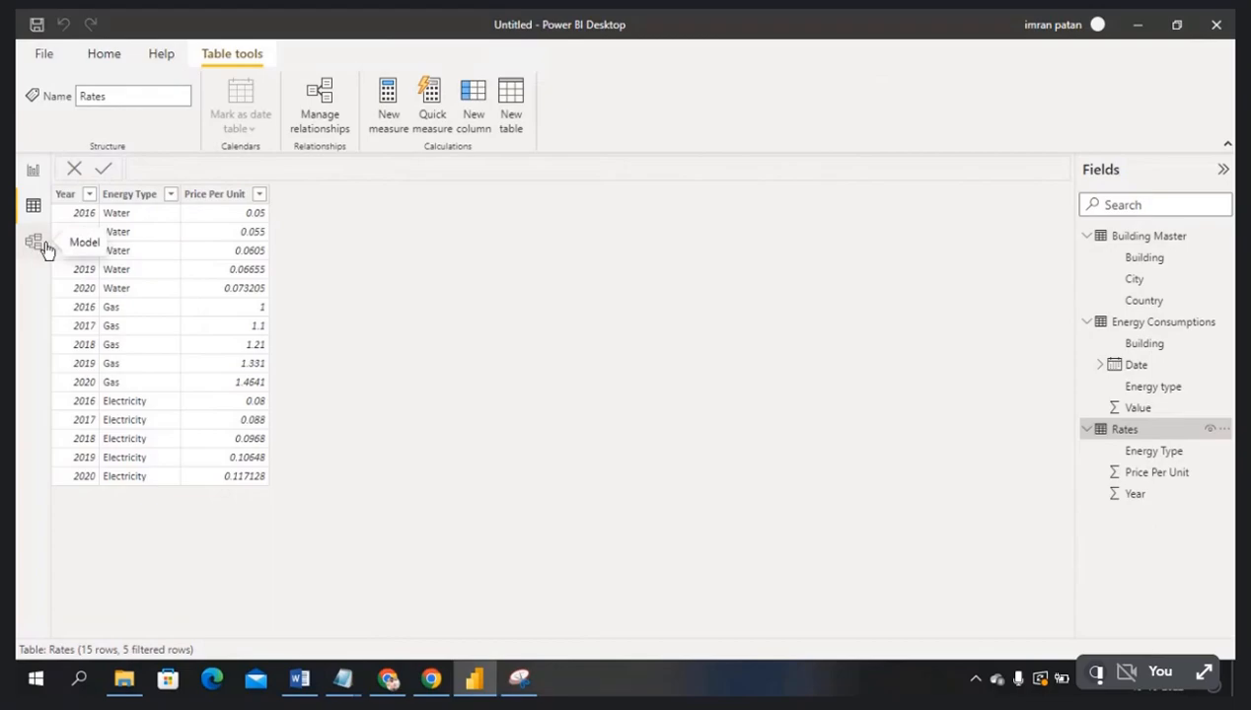
pyautogui.click(1134, 327)
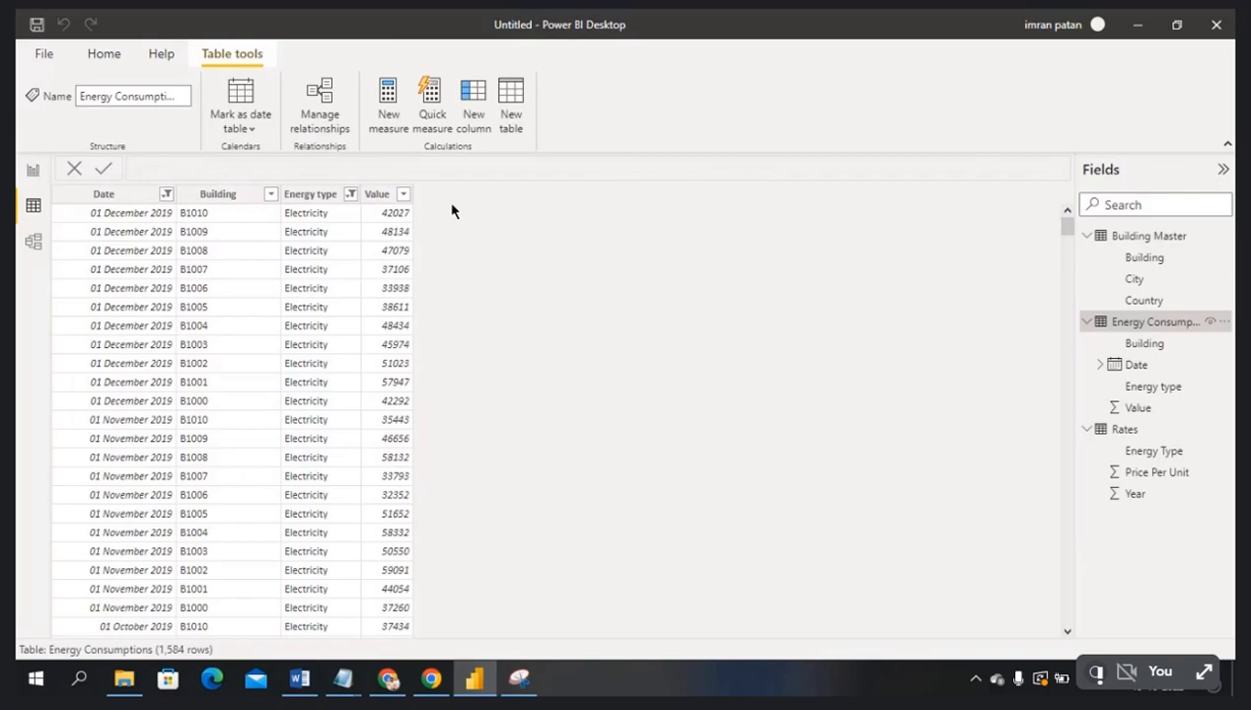
pyautogui.click(117, 197)
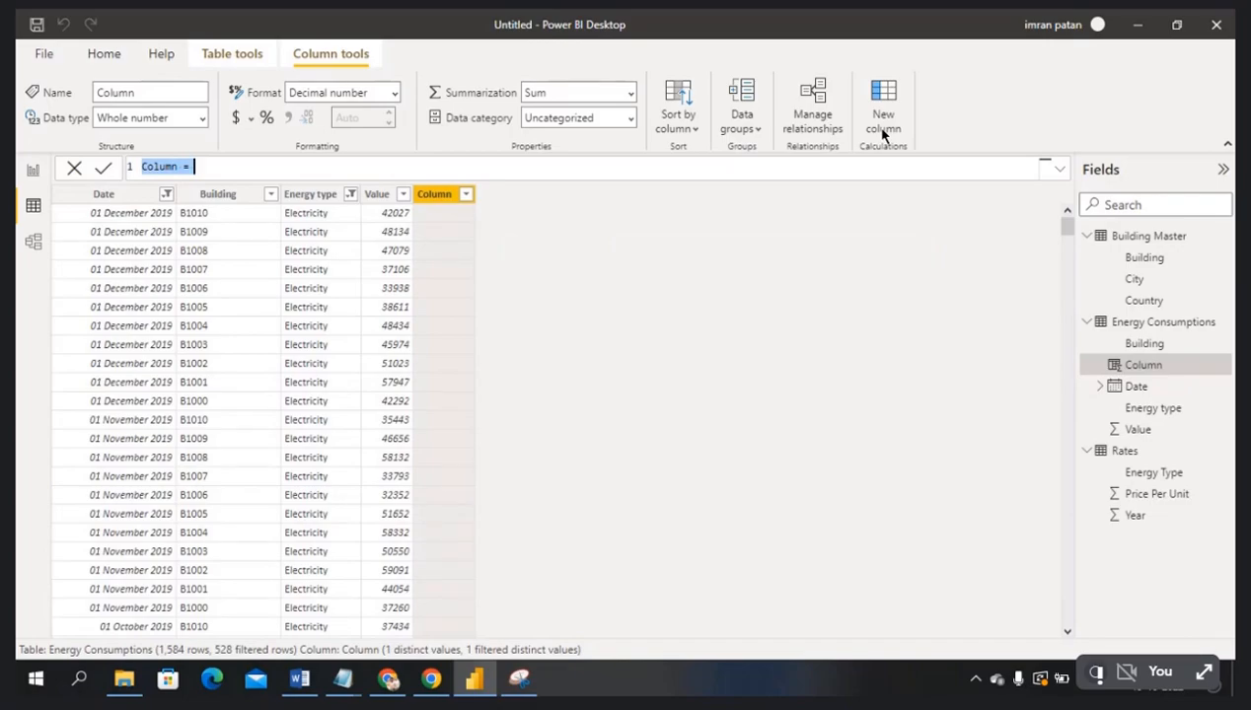
pyautogui.write('Year')
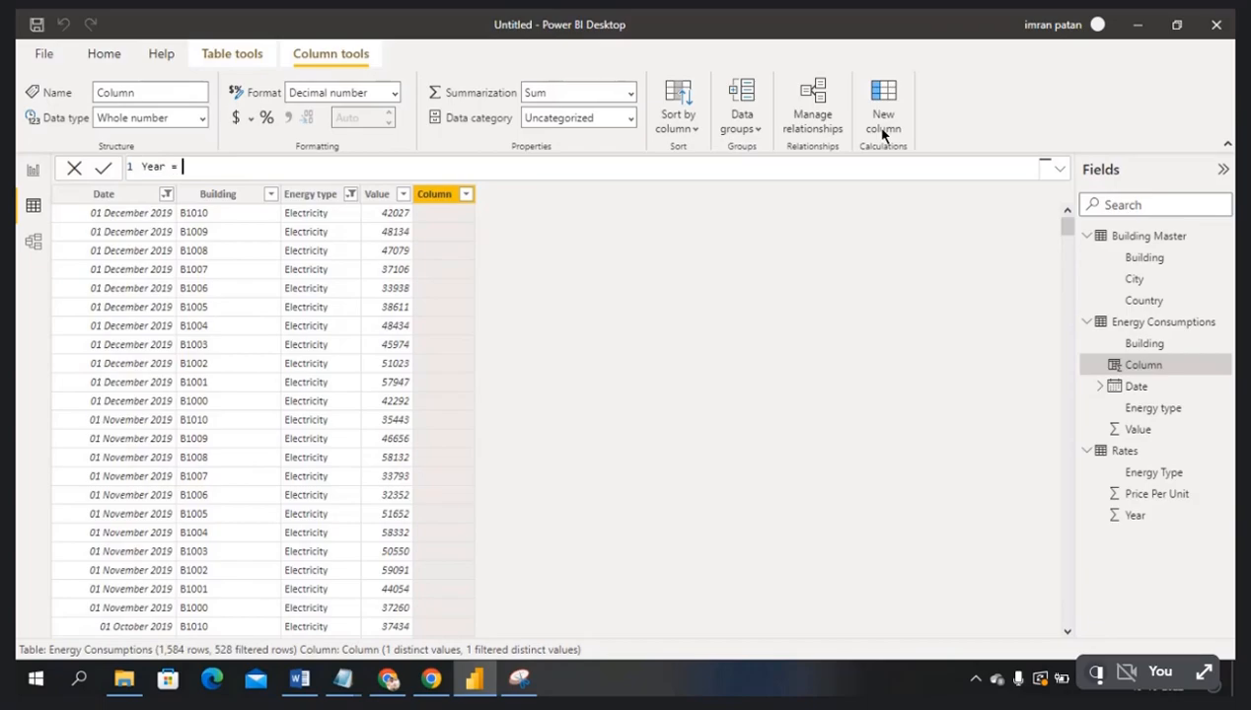
pyautogui.write('= yea')
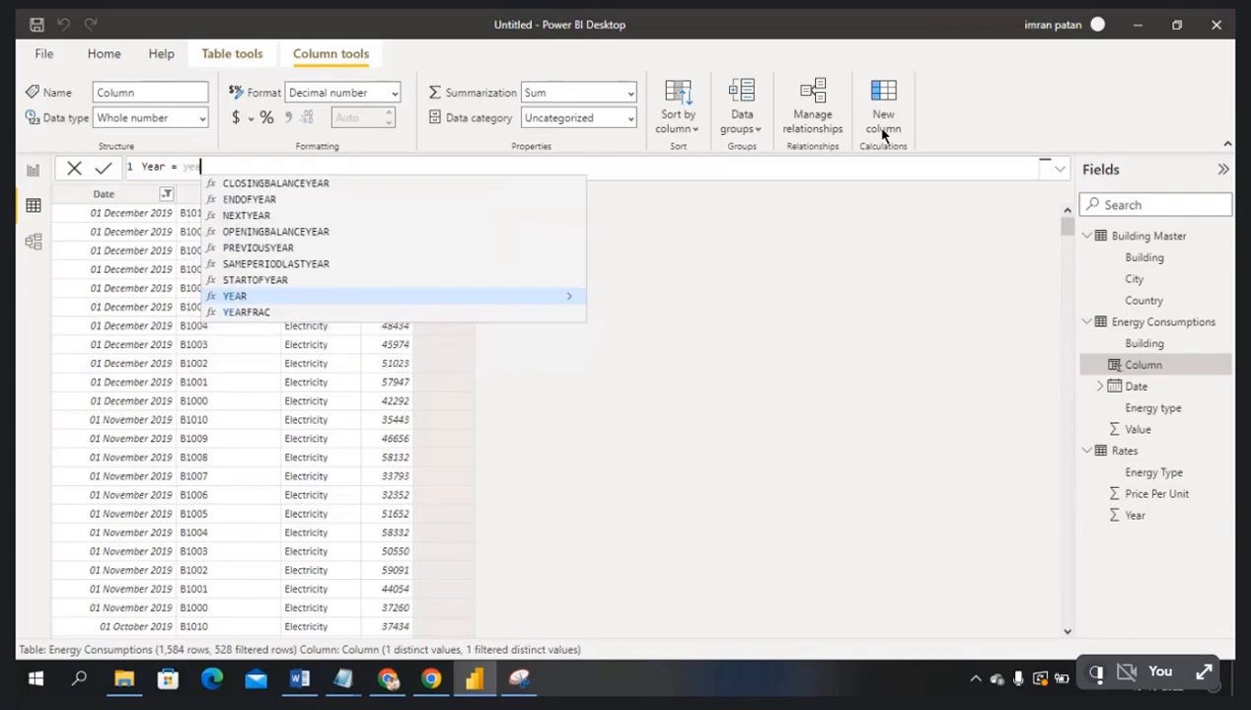
pyautogui.click(414, 298)
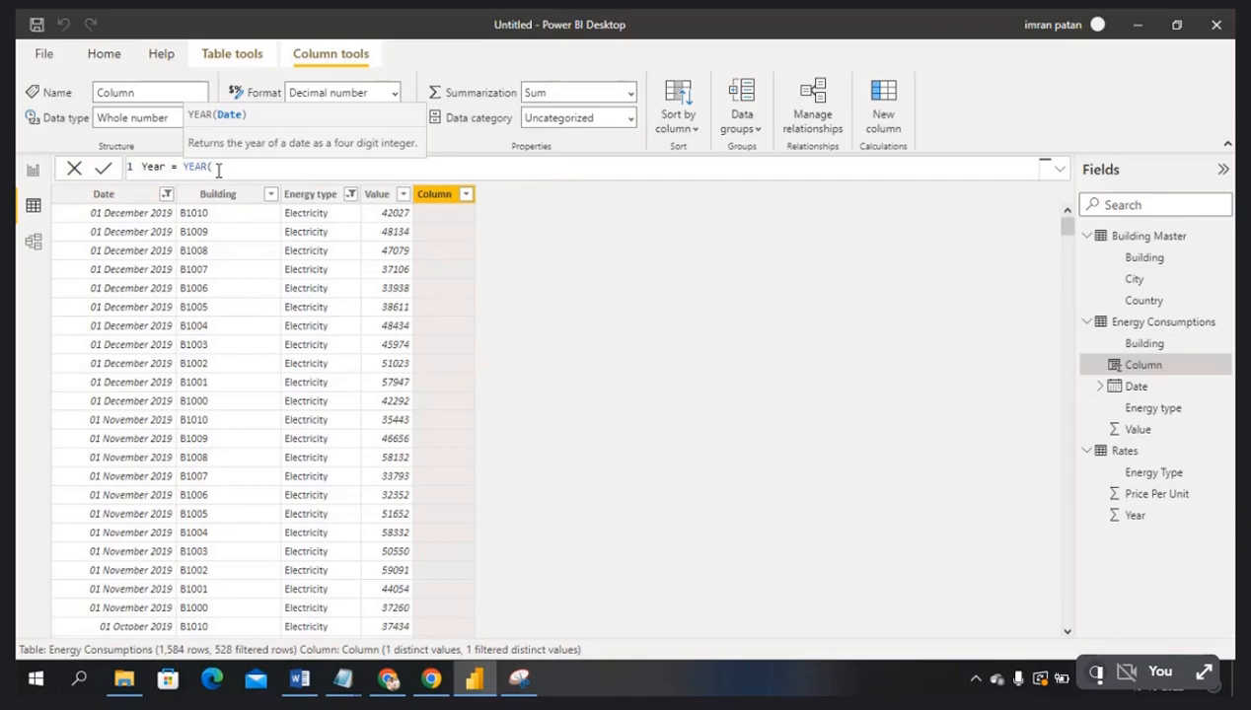
pyautogui.write('Date')
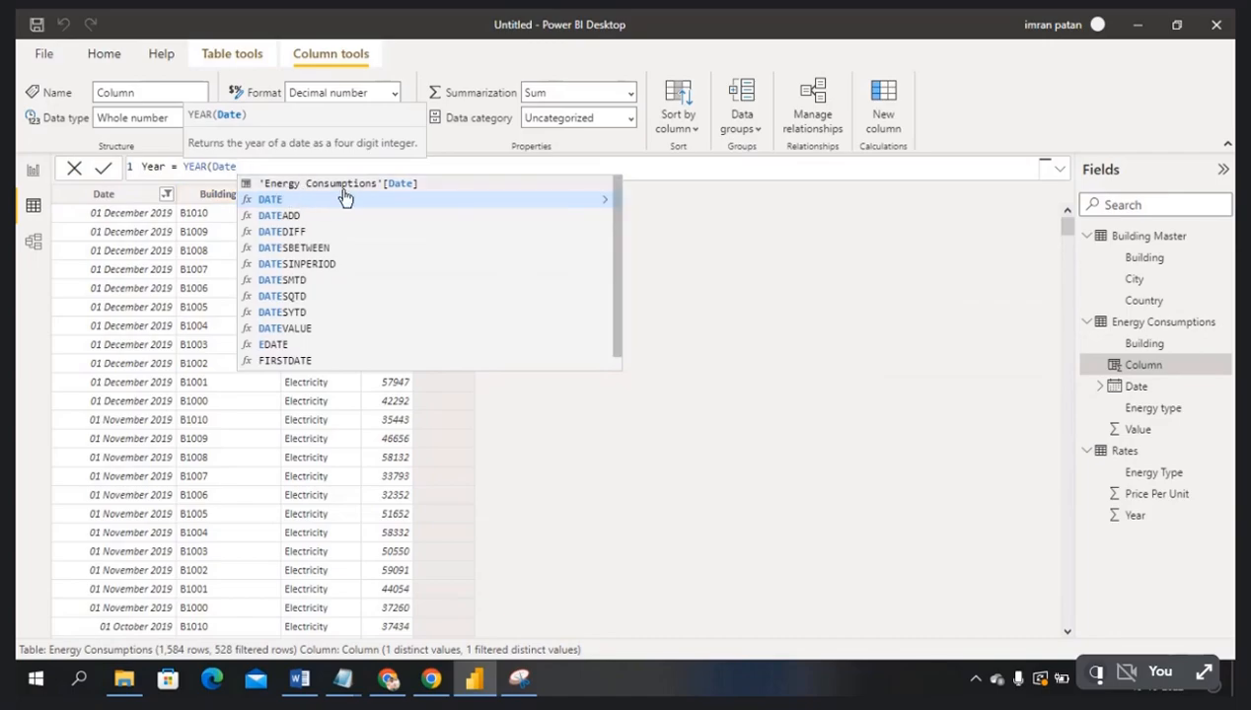
pyautogui.click(396, 184)
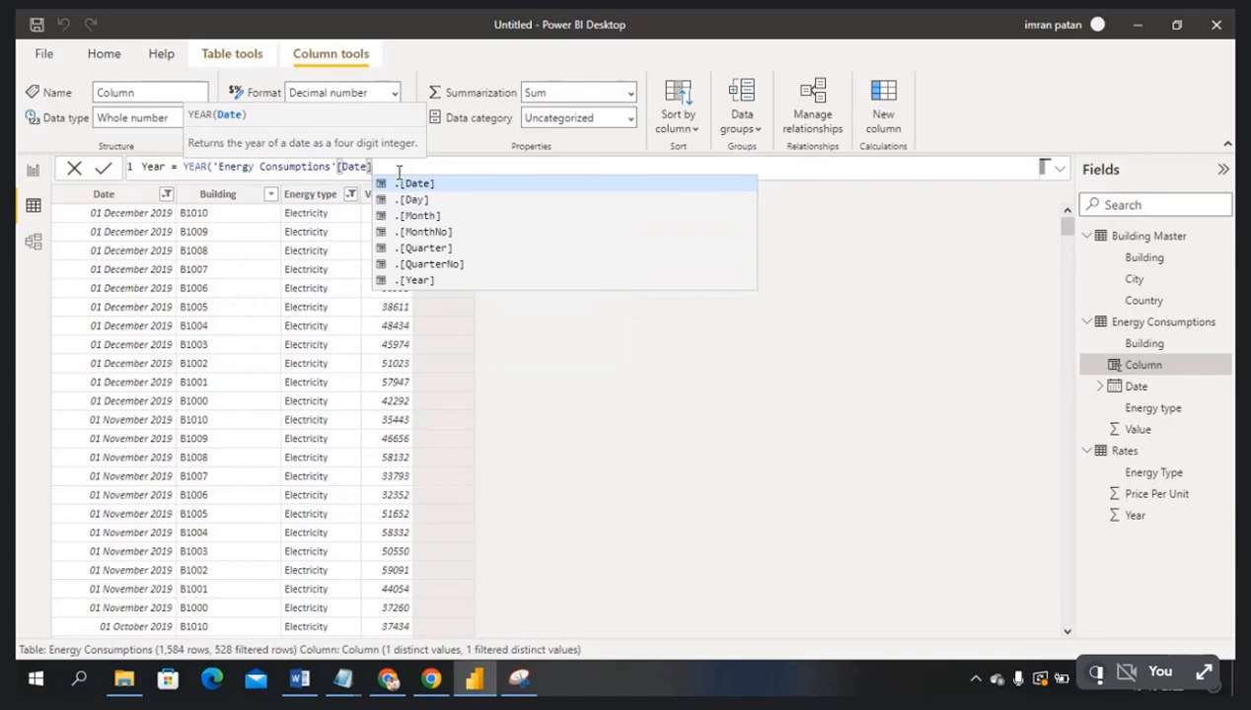
pyautogui.write(')')
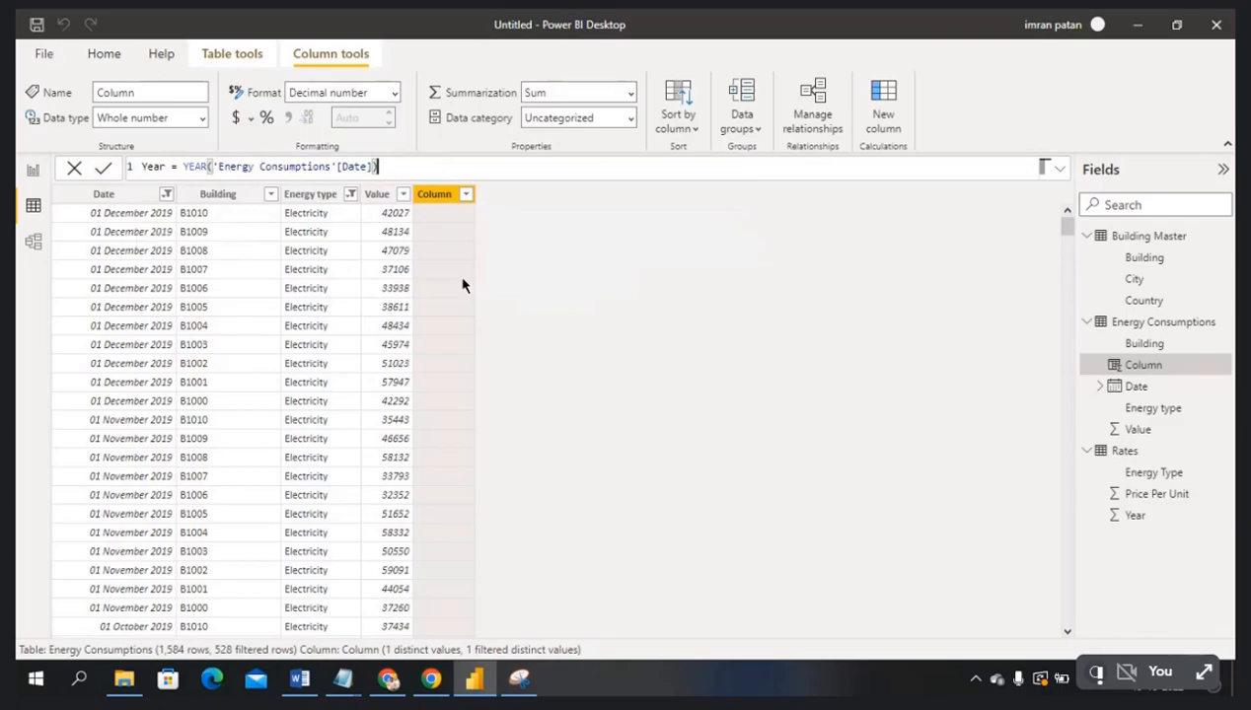
pyautogui.click(105, 171)
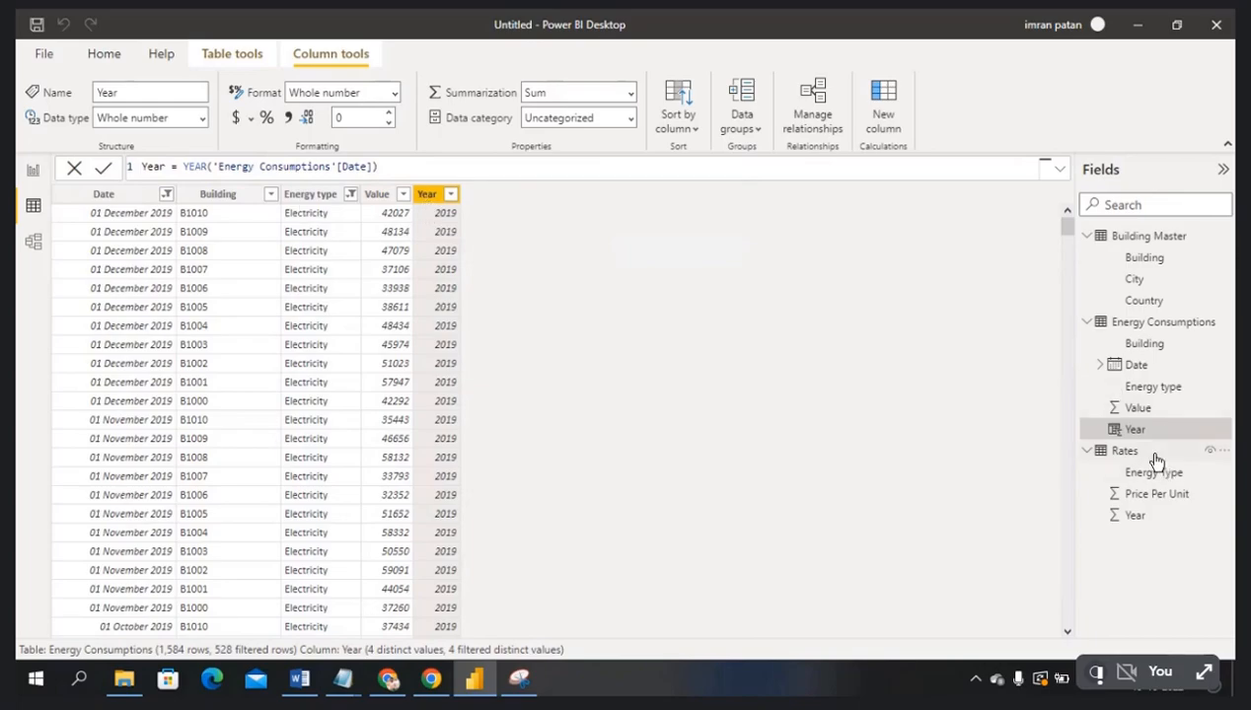
# - In Model view, try to create a relationship from Year in Energy Consumptions to Year in Rates
pyautogui.click(31, 246)
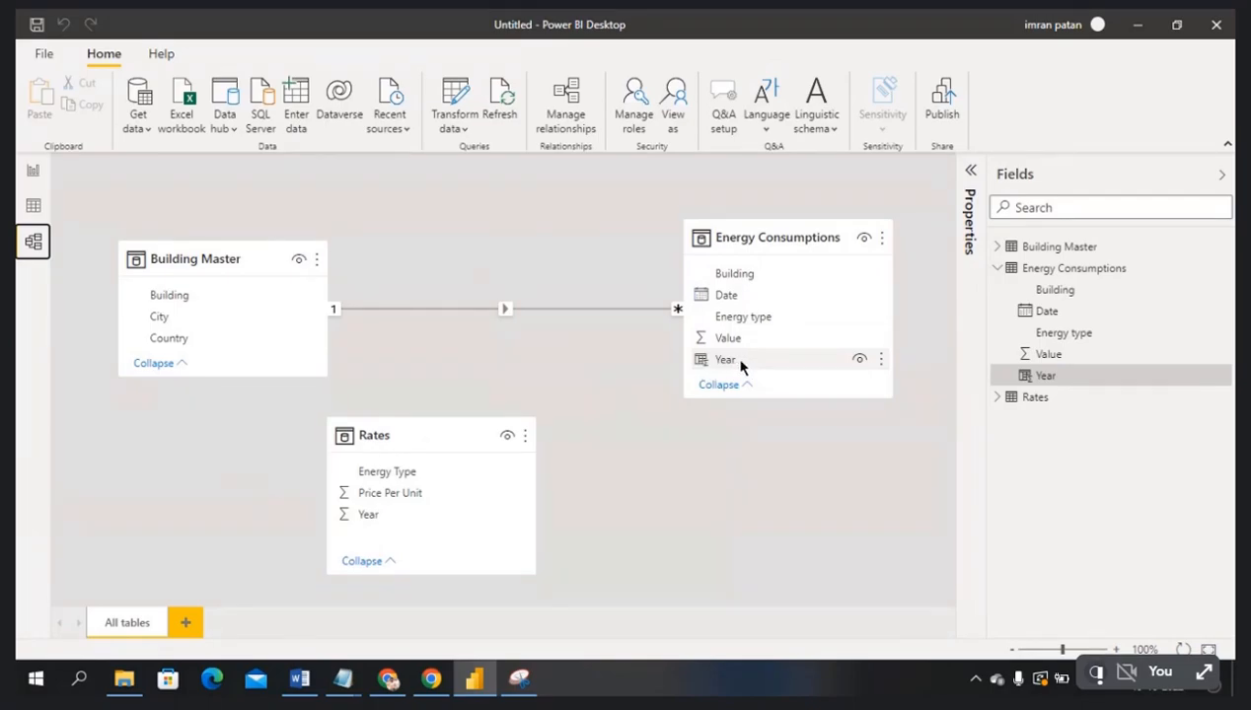
pyautogui.moveTo(745, 365); pyautogui.dragTo(434, 523)
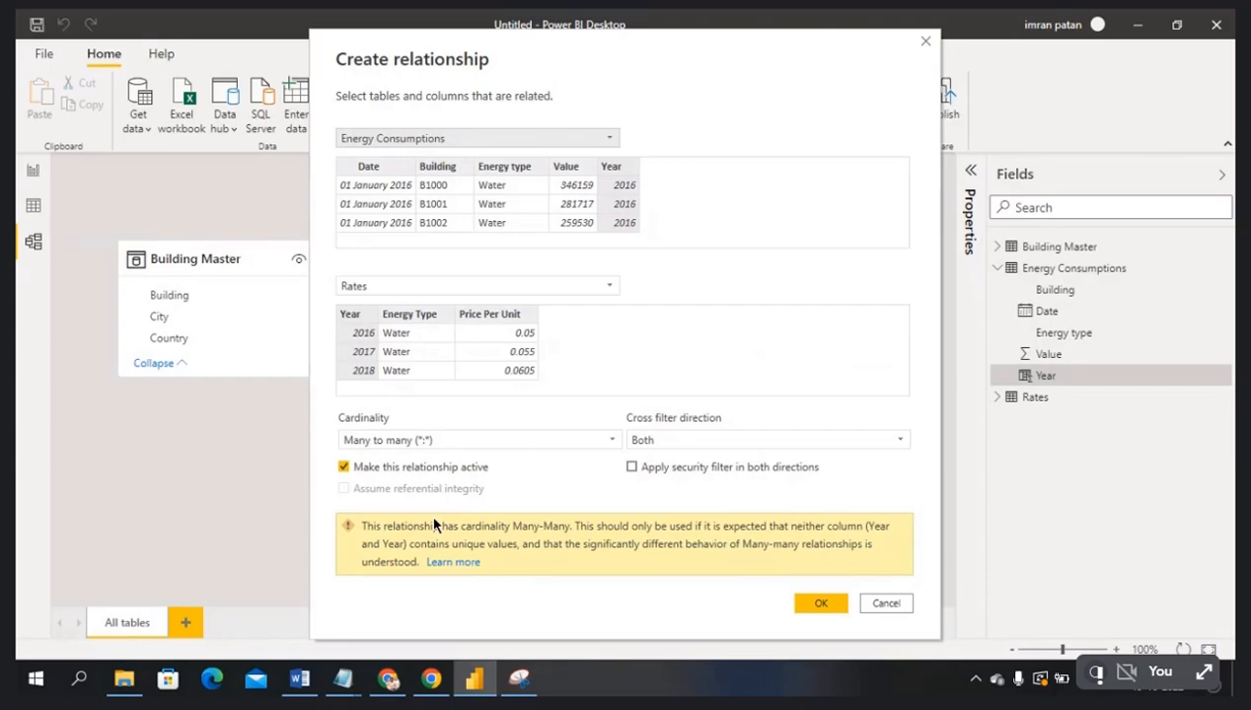
pyautogui.click(891, 606)
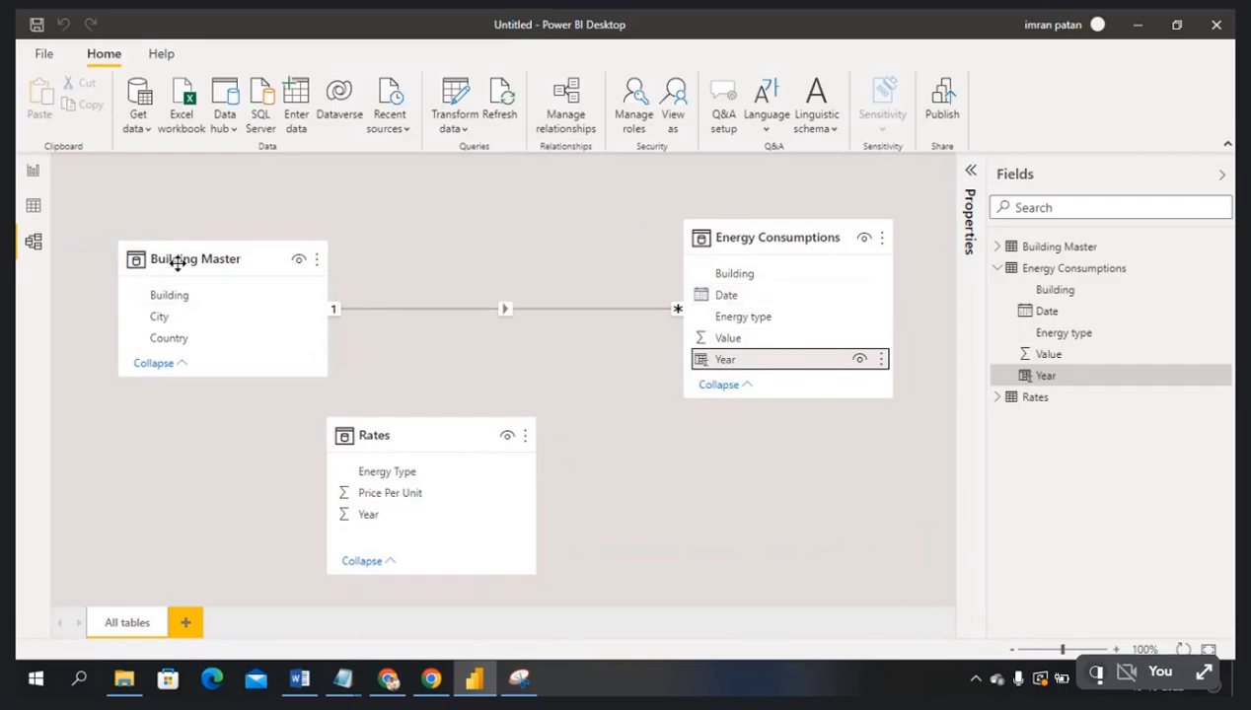
# - In Data view, filter the Building column of Building Master to only B1000
pyautogui.click(32, 207)
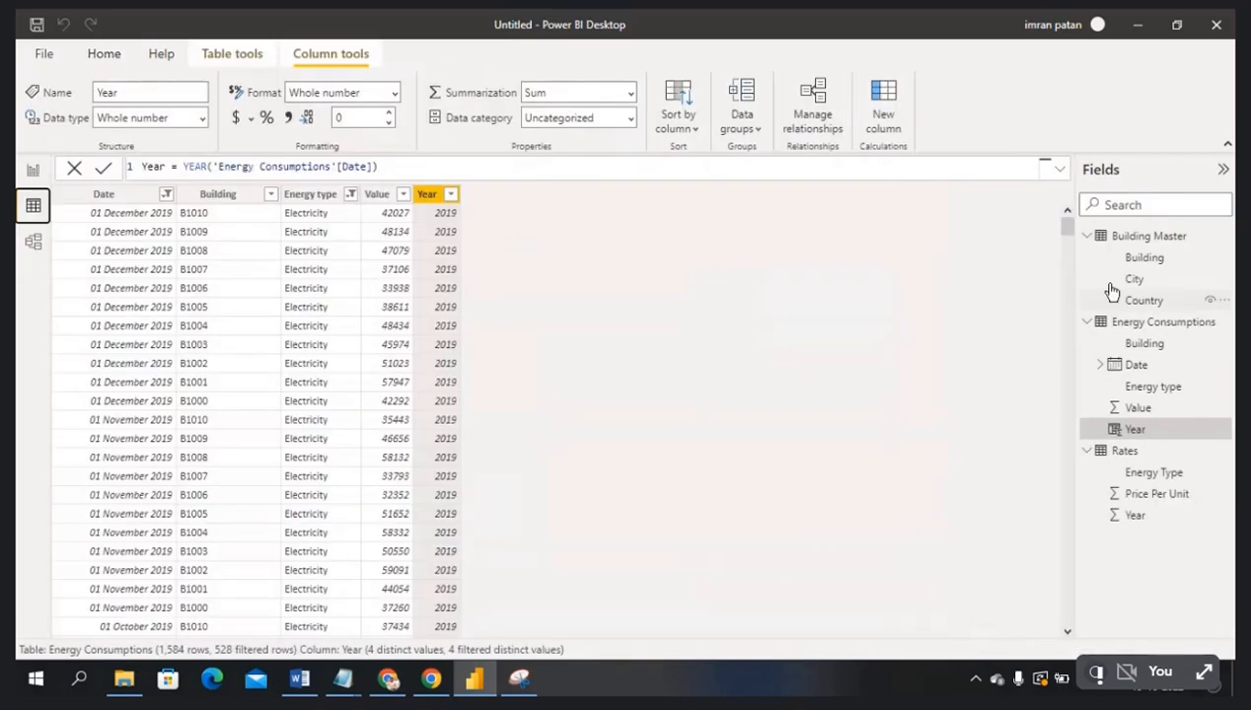
pyautogui.click(1141, 240)
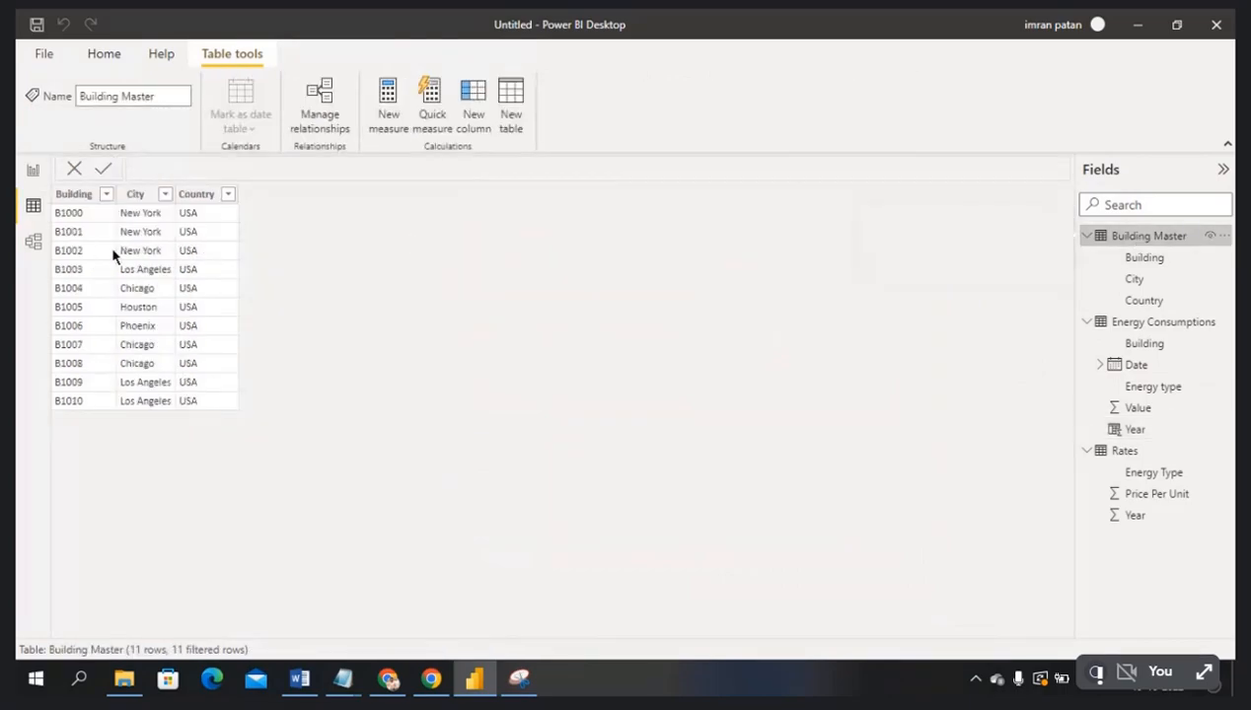
pyautogui.click(106, 195)
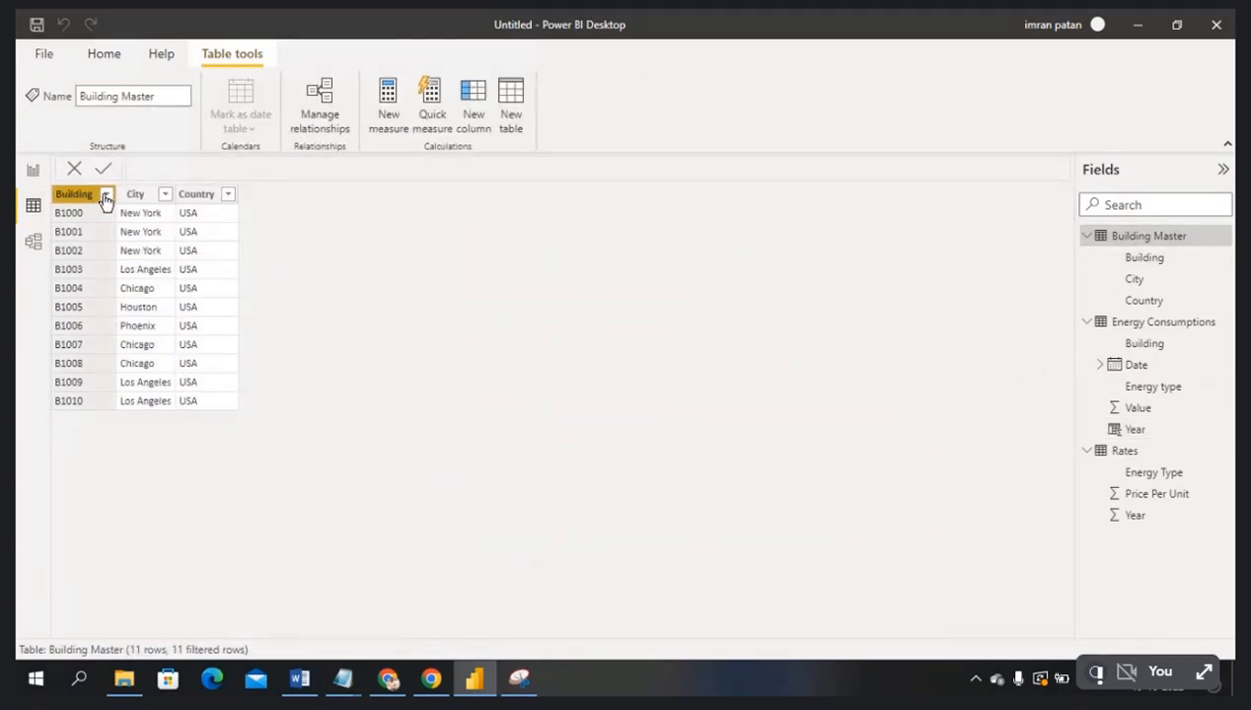
pyautogui.click(139, 380)
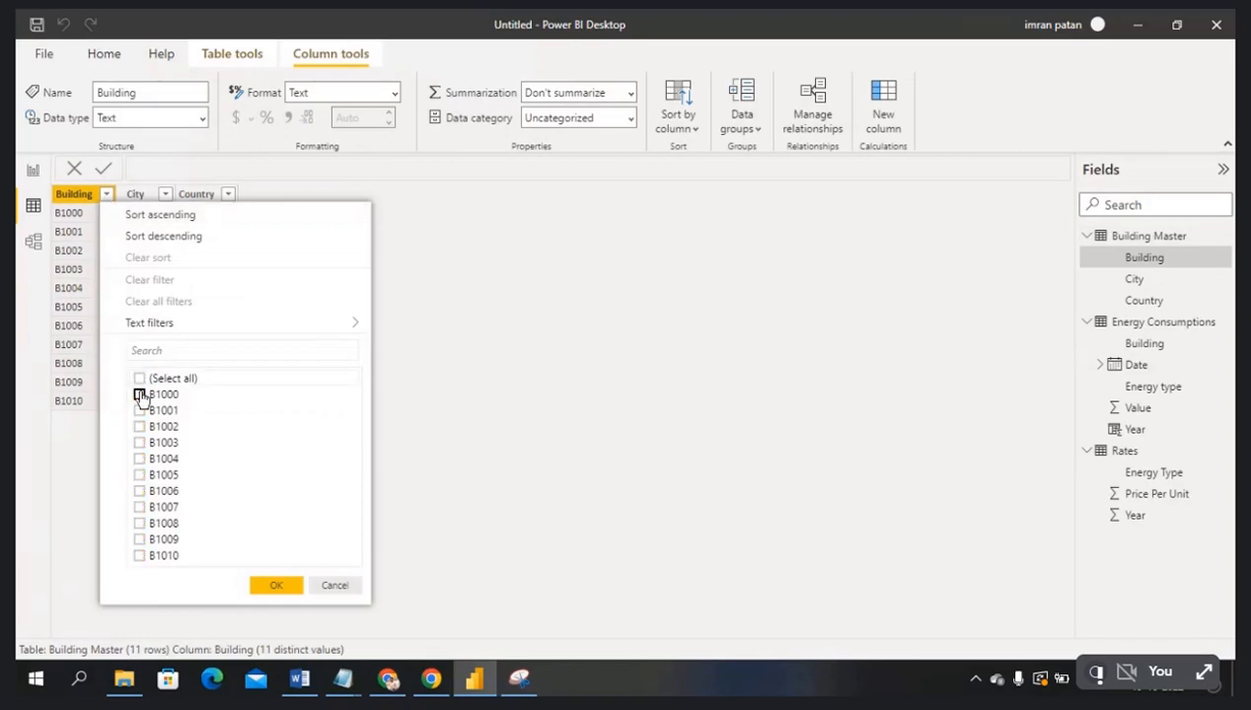
pyautogui.click(139, 395)
pyautogui.click(275, 585)
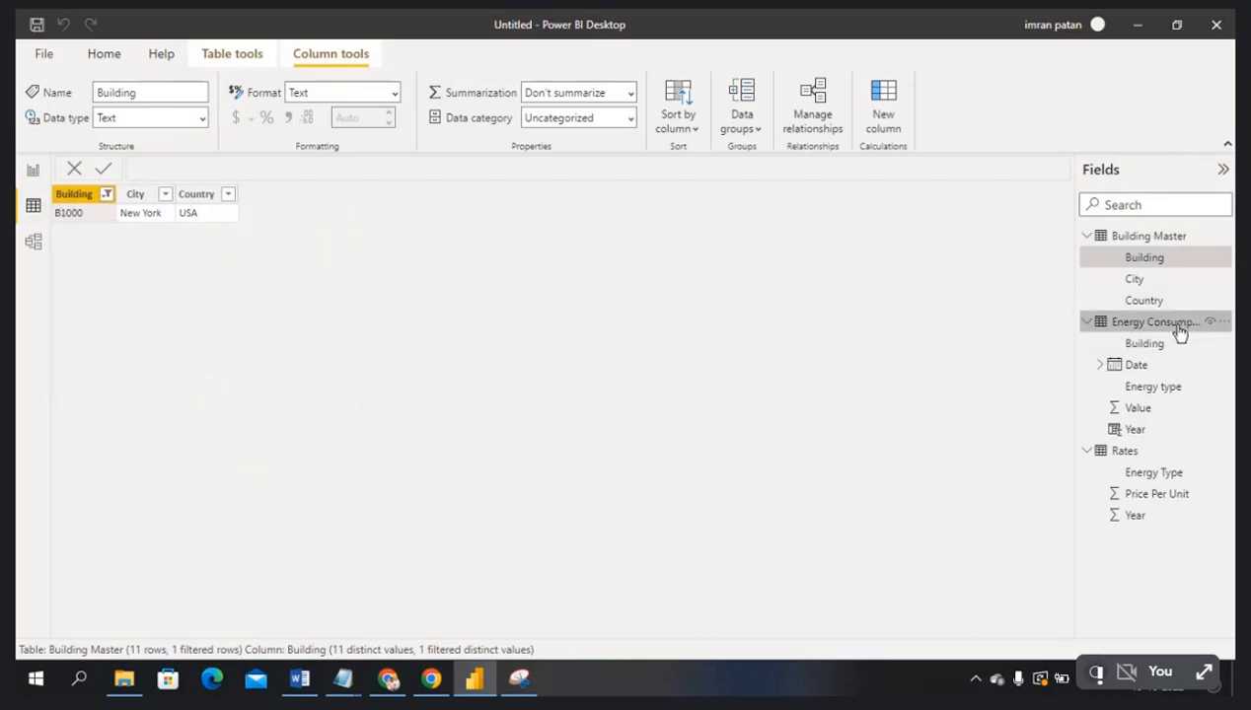
# - Filter the Building column of the Energy Consumptions table to only B1000
pyautogui.click(1103, 326)
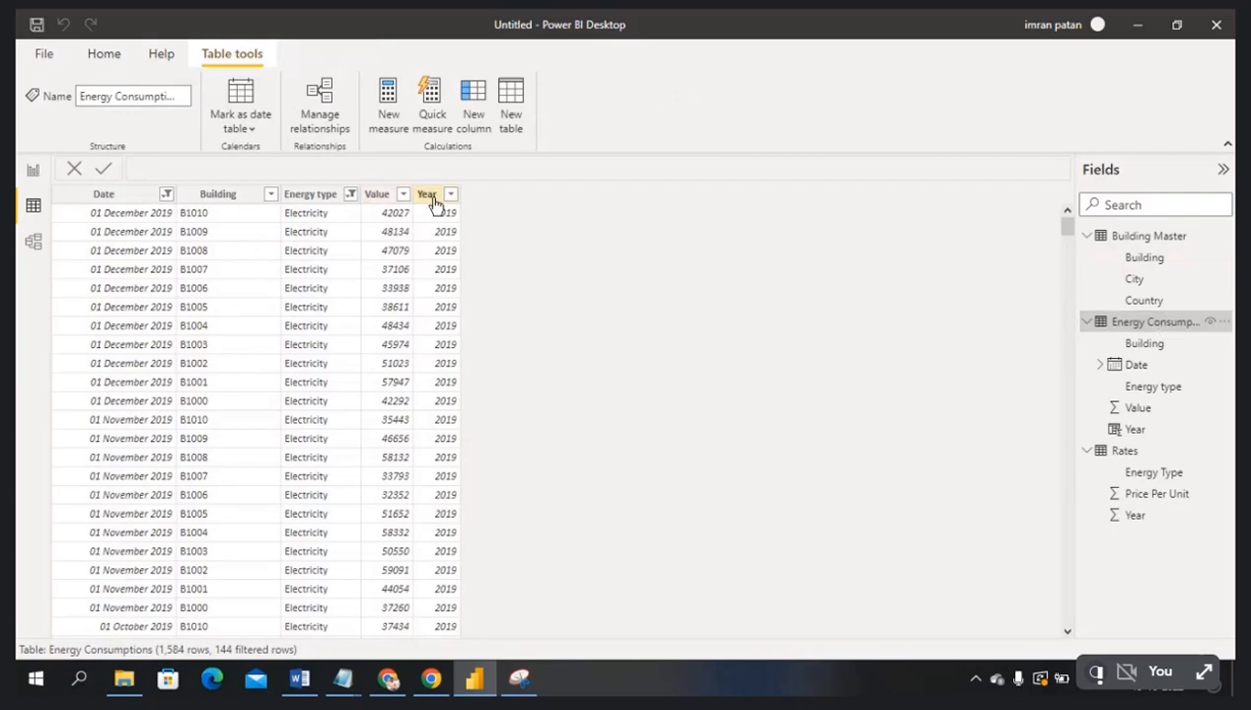
pyautogui.click(270, 198)
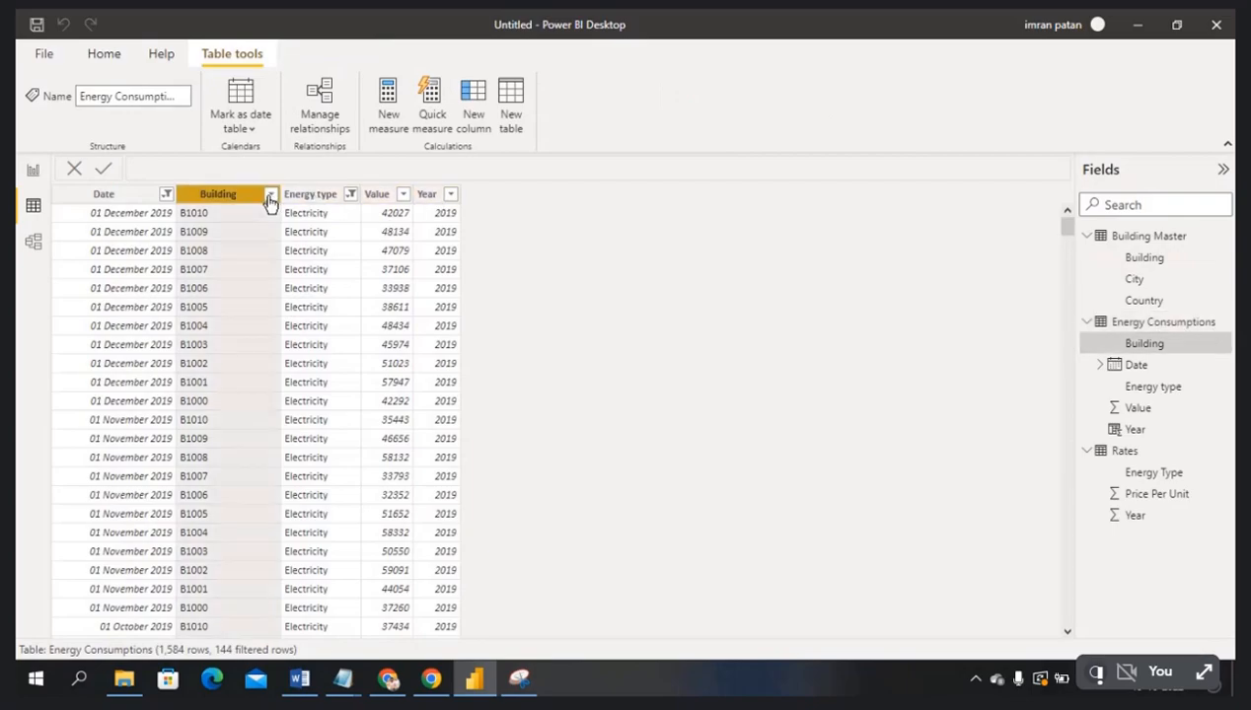
pyautogui.click(270, 196)
pyautogui.click(304, 378)
pyautogui.click(304, 395)
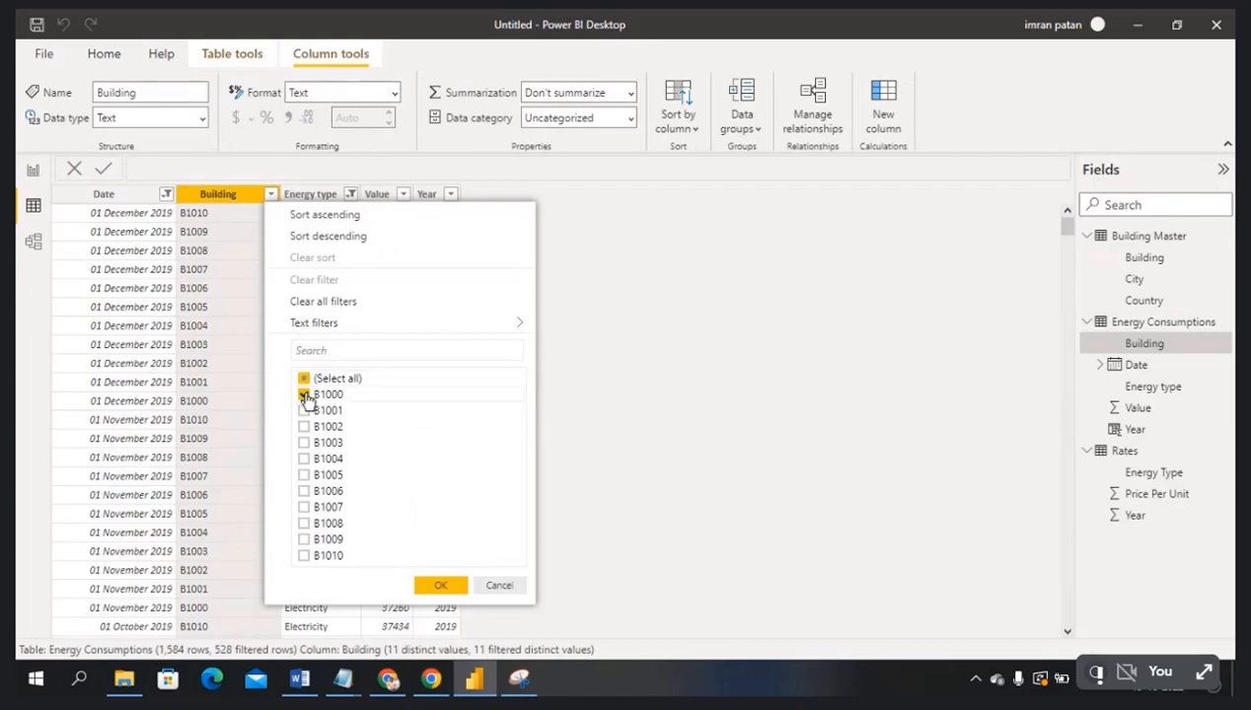
pyautogui.click(431, 588)
# - Compare the B1000 rows in Building Master and Energy Consumptions, and check the relationship between the two tables in Model view
pyautogui.click(1147, 237)
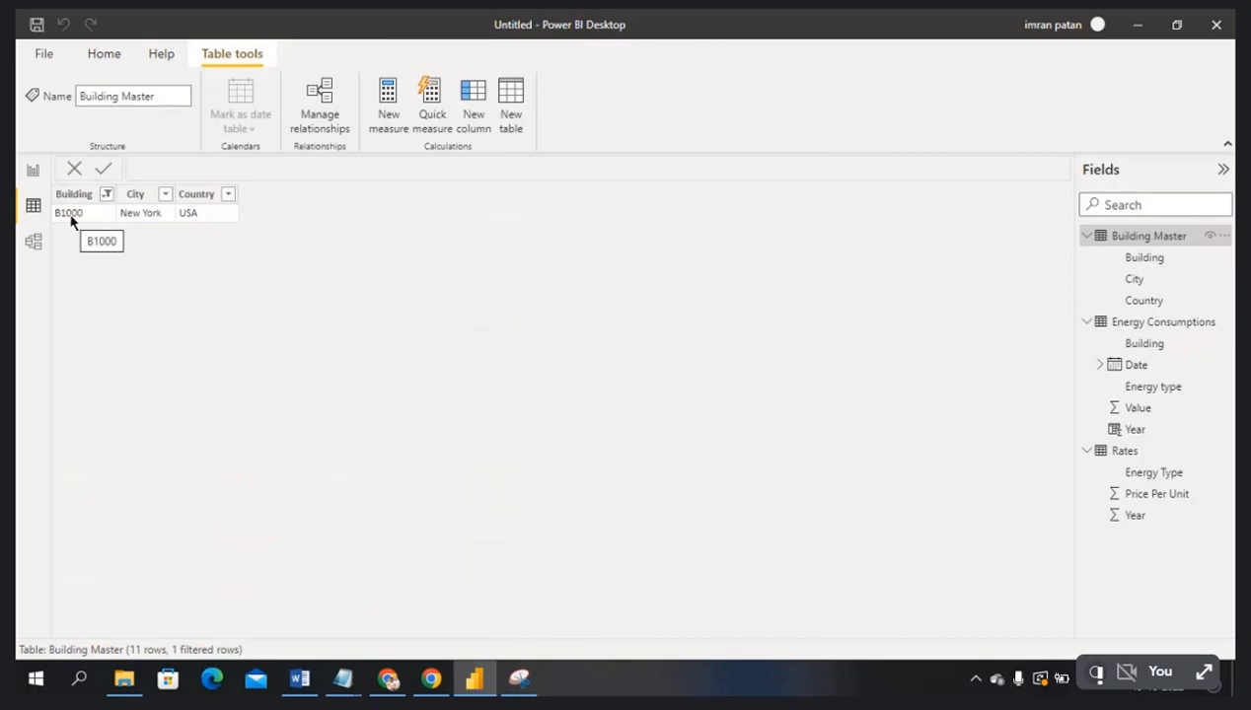
pyautogui.click(1179, 323)
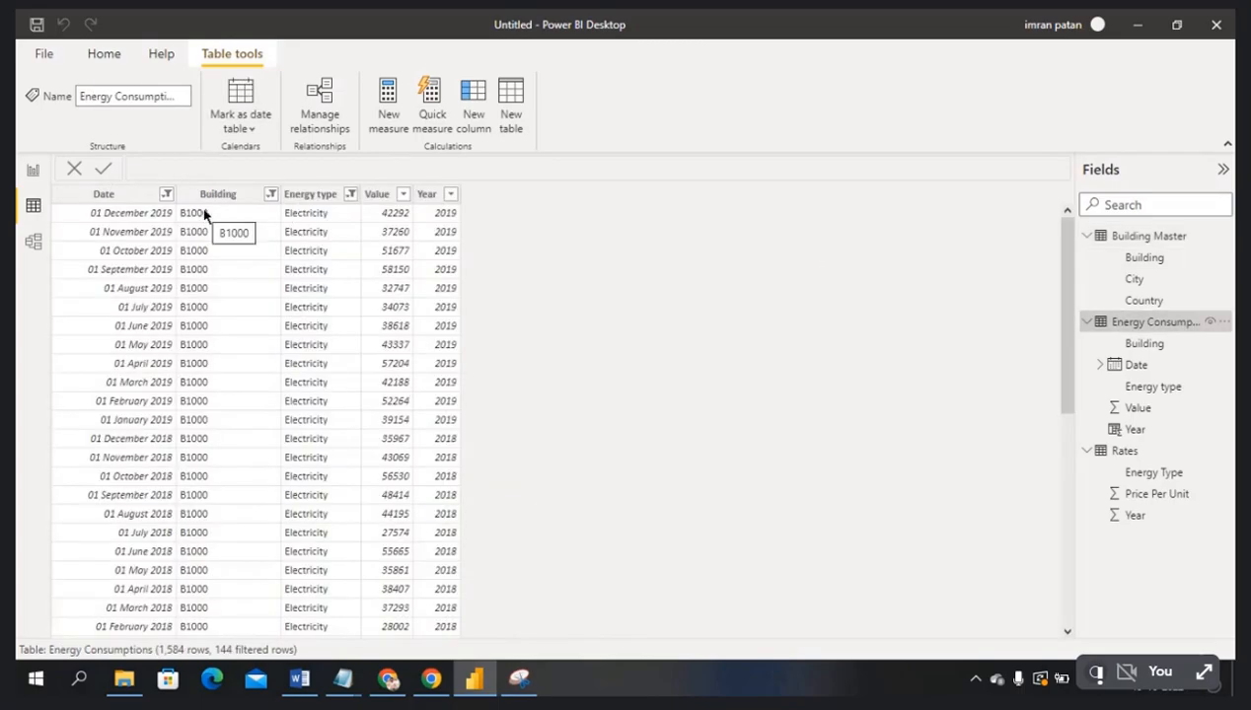
pyautogui.click(32, 243)
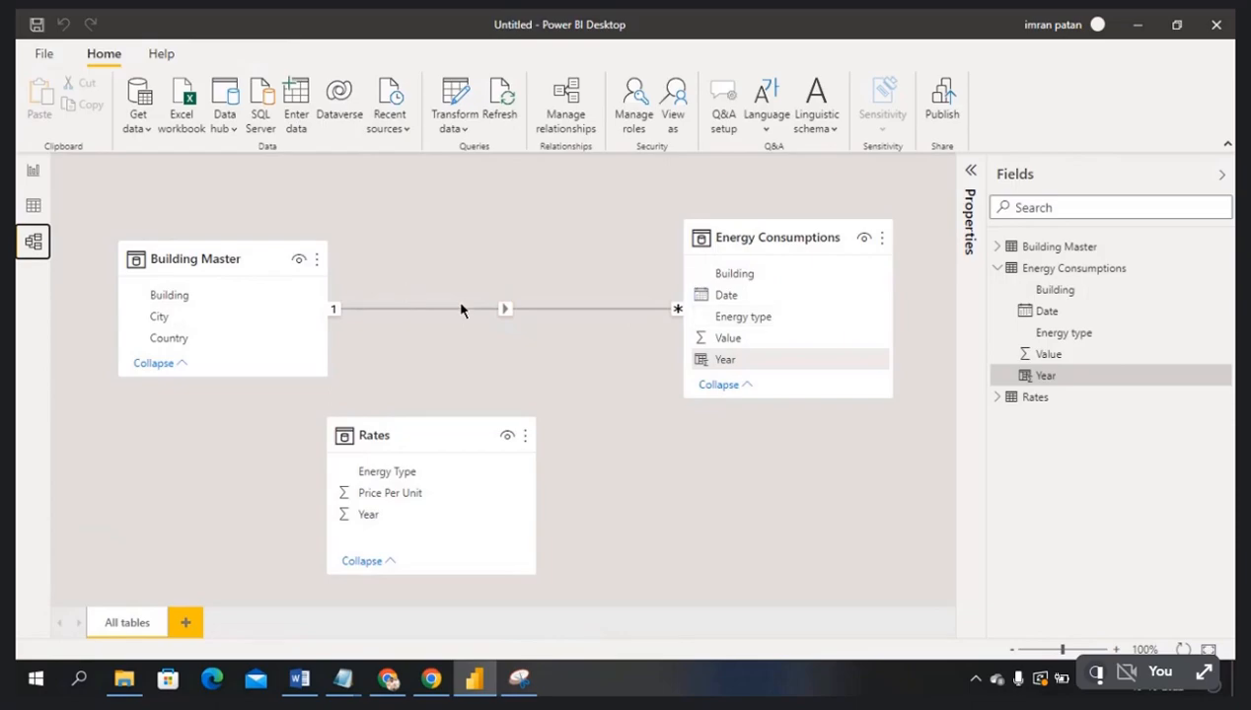
pyautogui.click(33, 205)
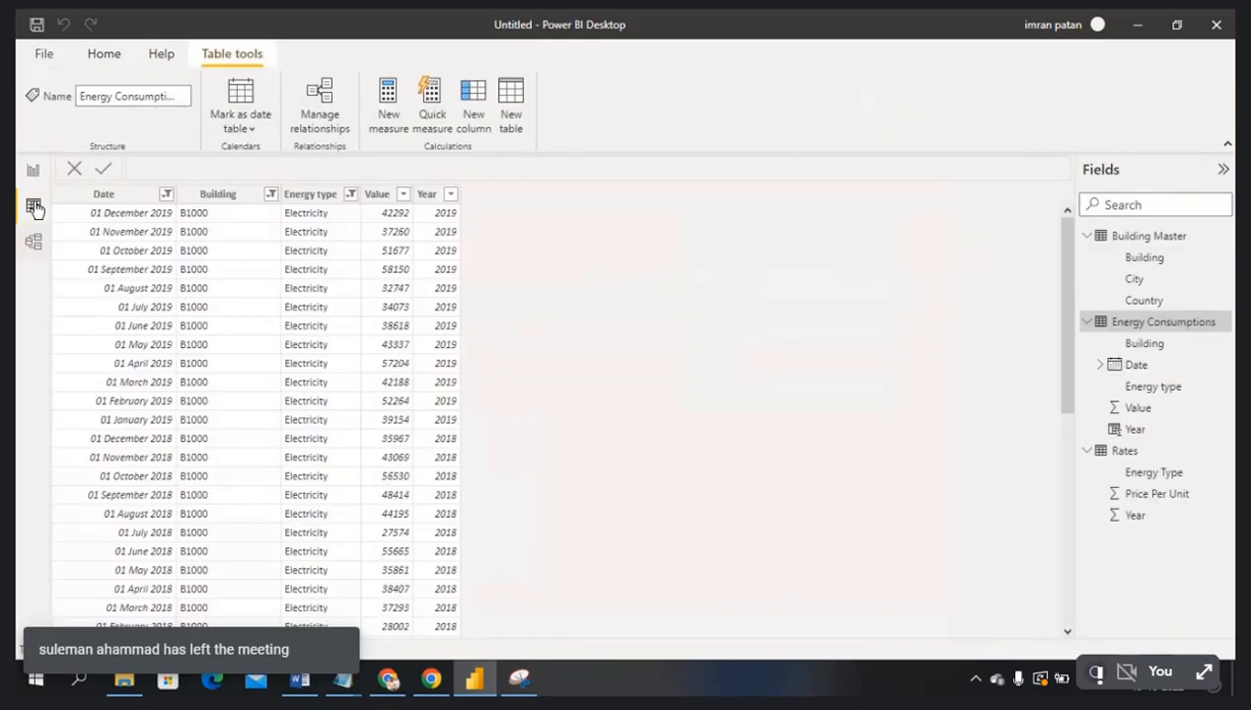
pyautogui.click(1135, 236)
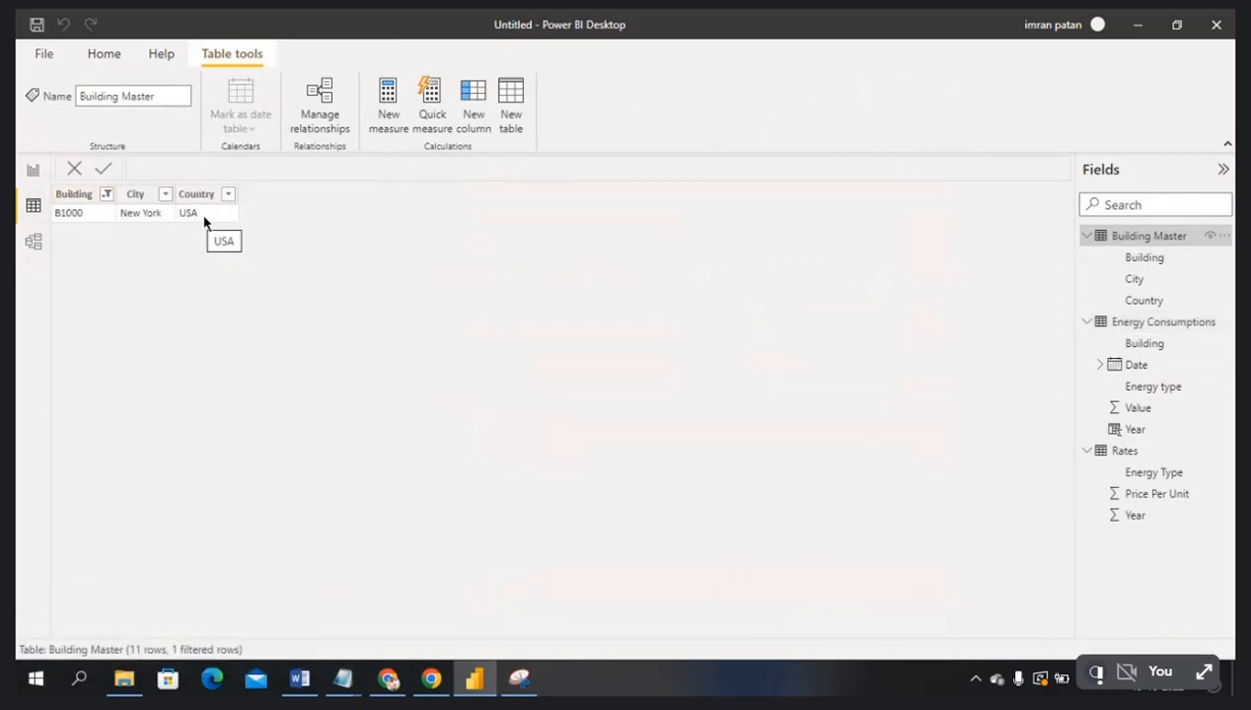
pyautogui.click(1135, 325)
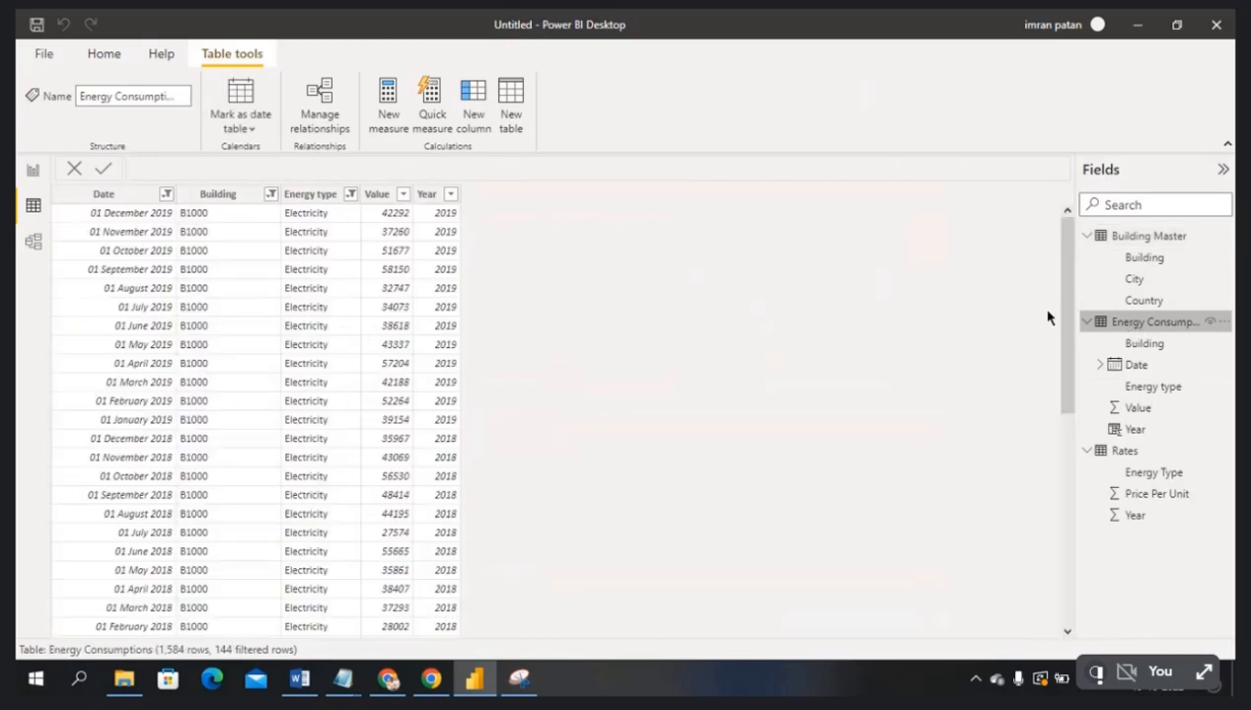
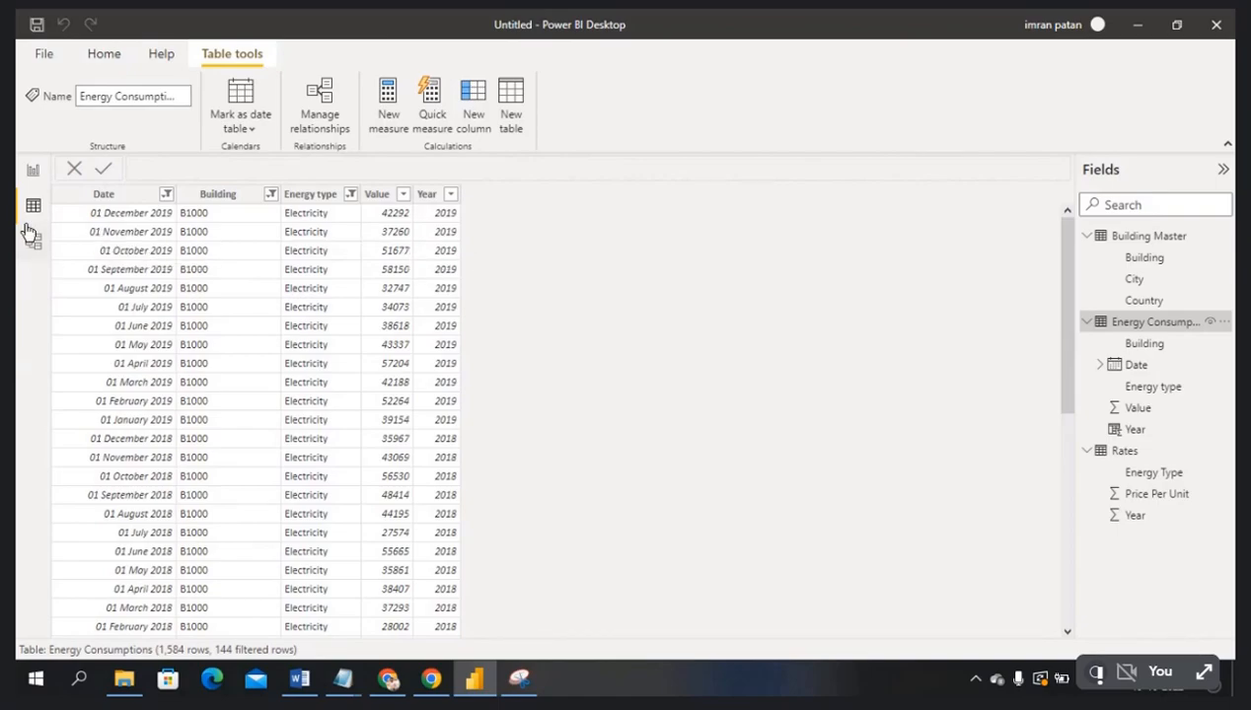
# - In Report view, add a table visual to Page 1, place it slightly below the page's upper edge, and enlarge it
pyautogui.click(33, 176)
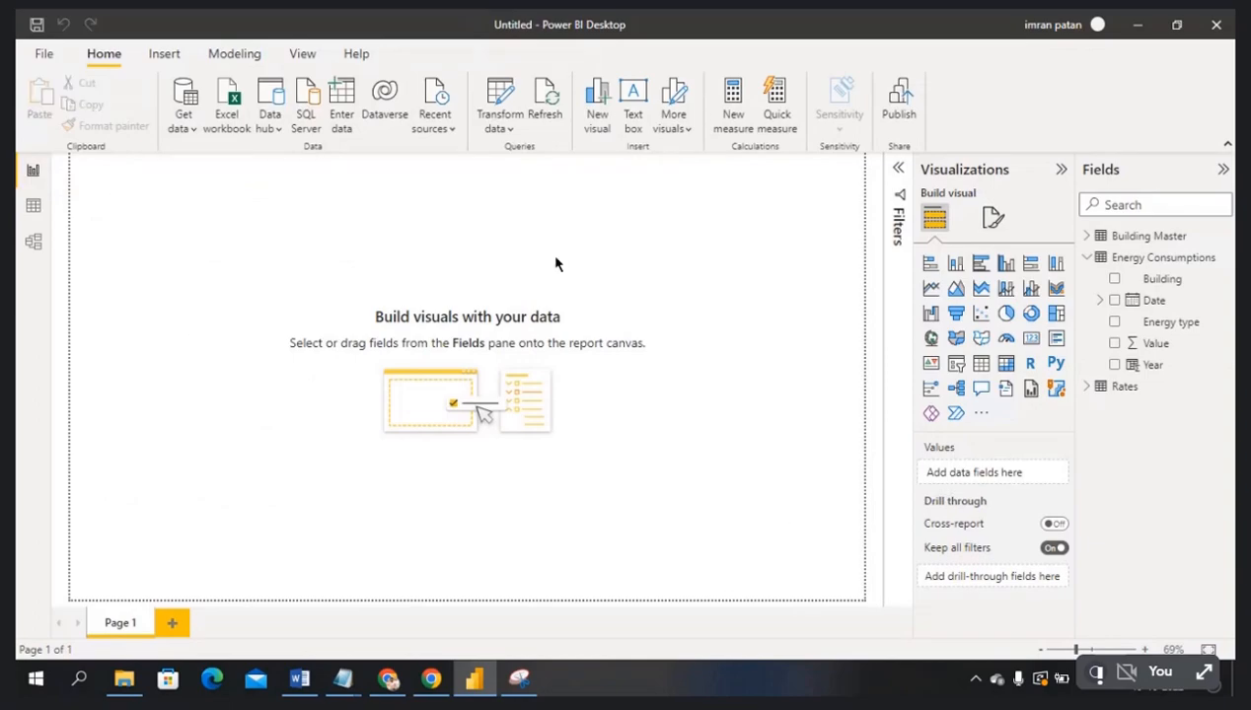
pyautogui.click(958, 367)
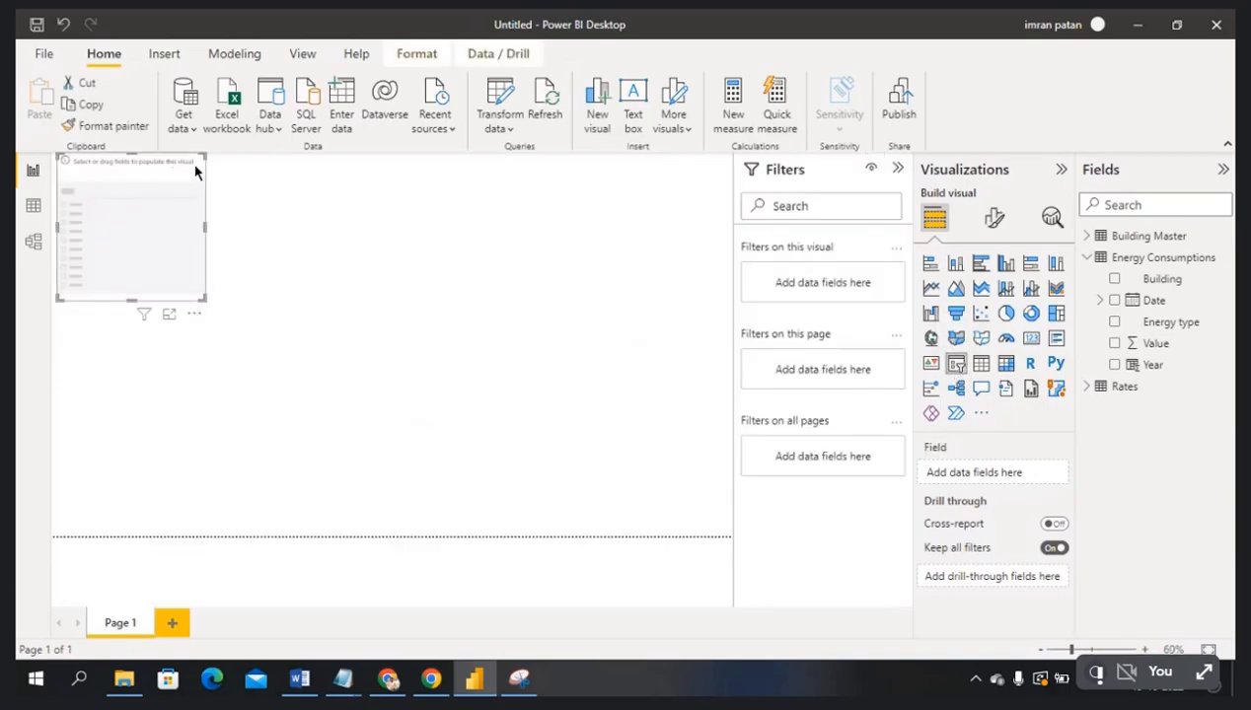
pyautogui.press('Delete')
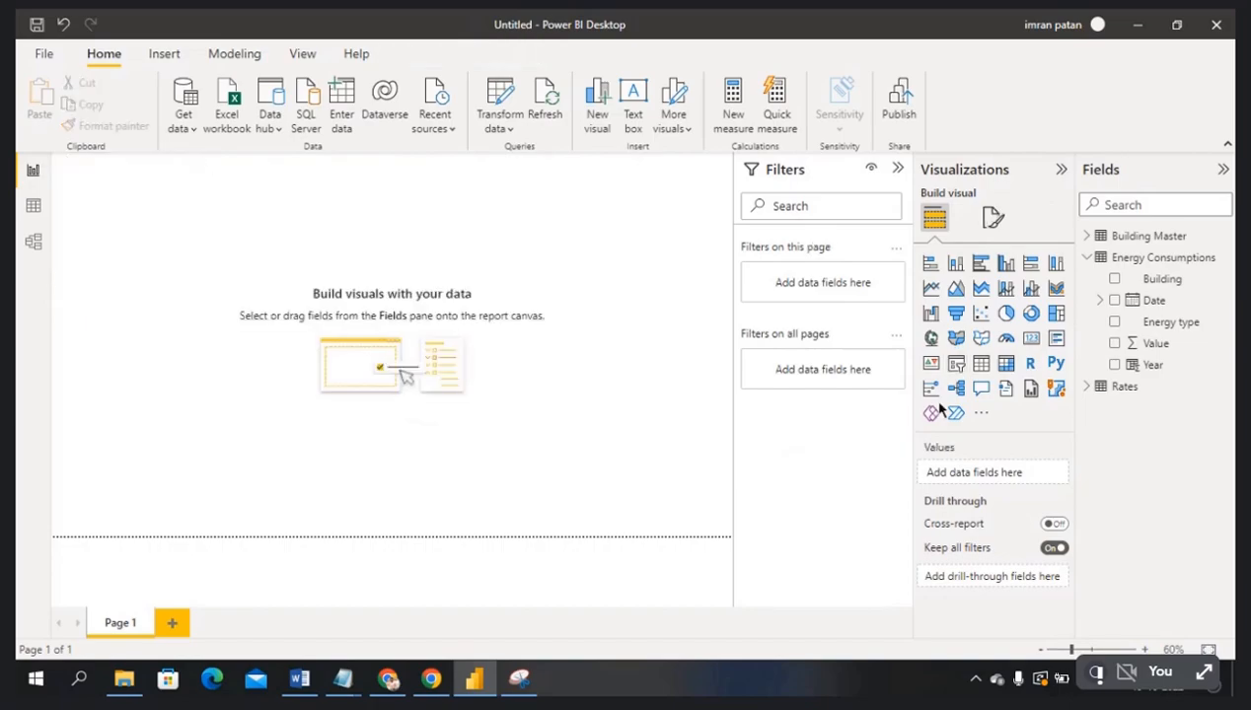
pyautogui.click(980, 363)
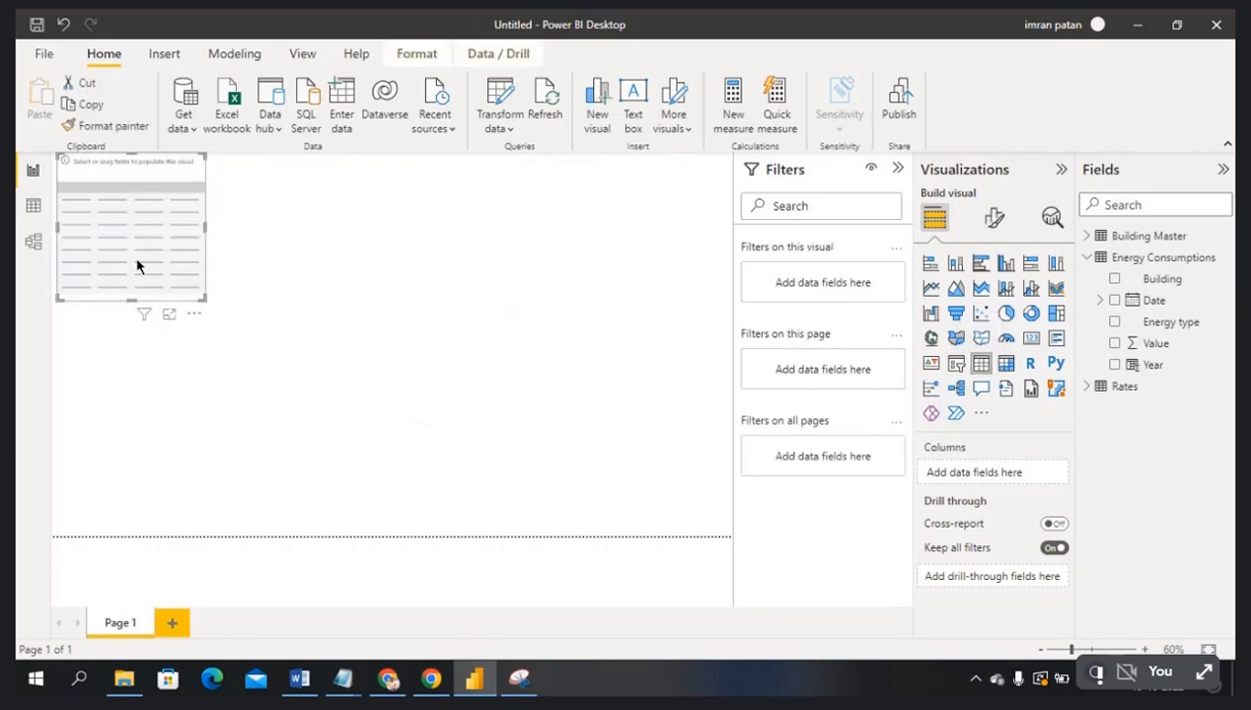
pyautogui.moveTo(204, 228); pyautogui.dragTo(374, 232)
pyautogui.moveTo(235, 162); pyautogui.dragTo(234, 220)
pyautogui.moveTo(204, 352); pyautogui.dragTo(204, 436)
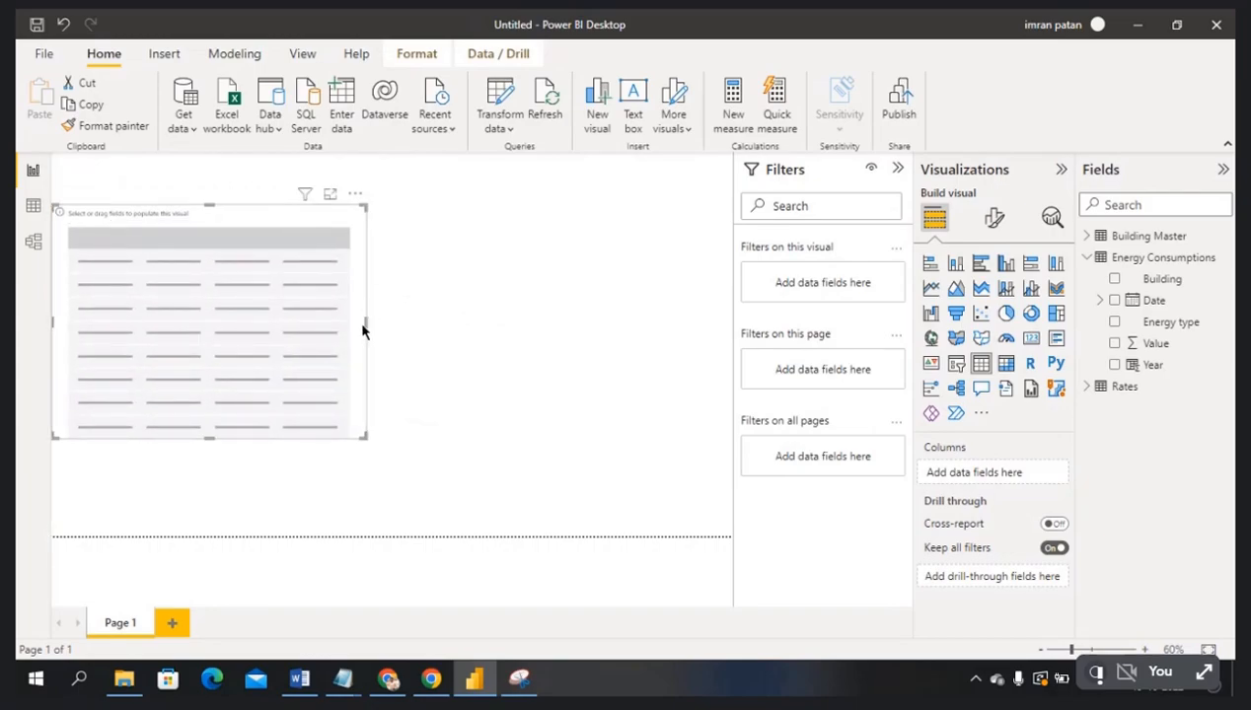
pyautogui.moveTo(367, 321); pyautogui.dragTo(406, 329)
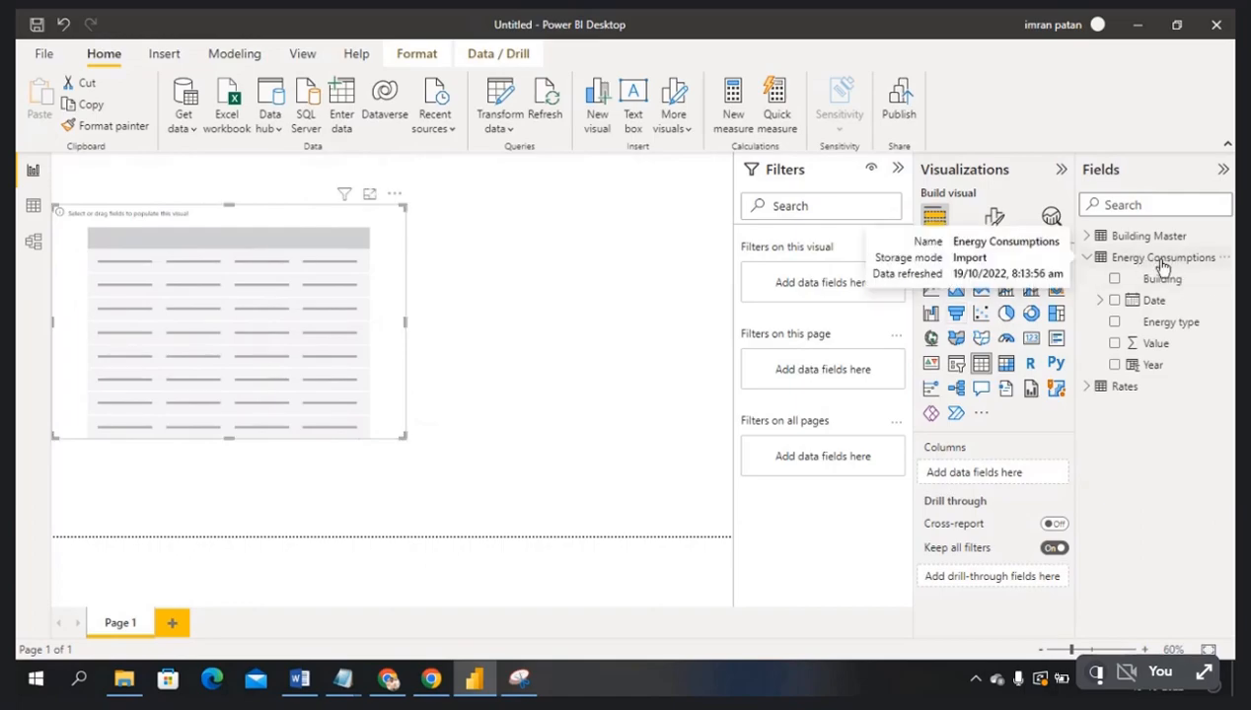
# - Add Building, Year and Value from Energy Consumptions to the table visual
pyautogui.click(1116, 281)
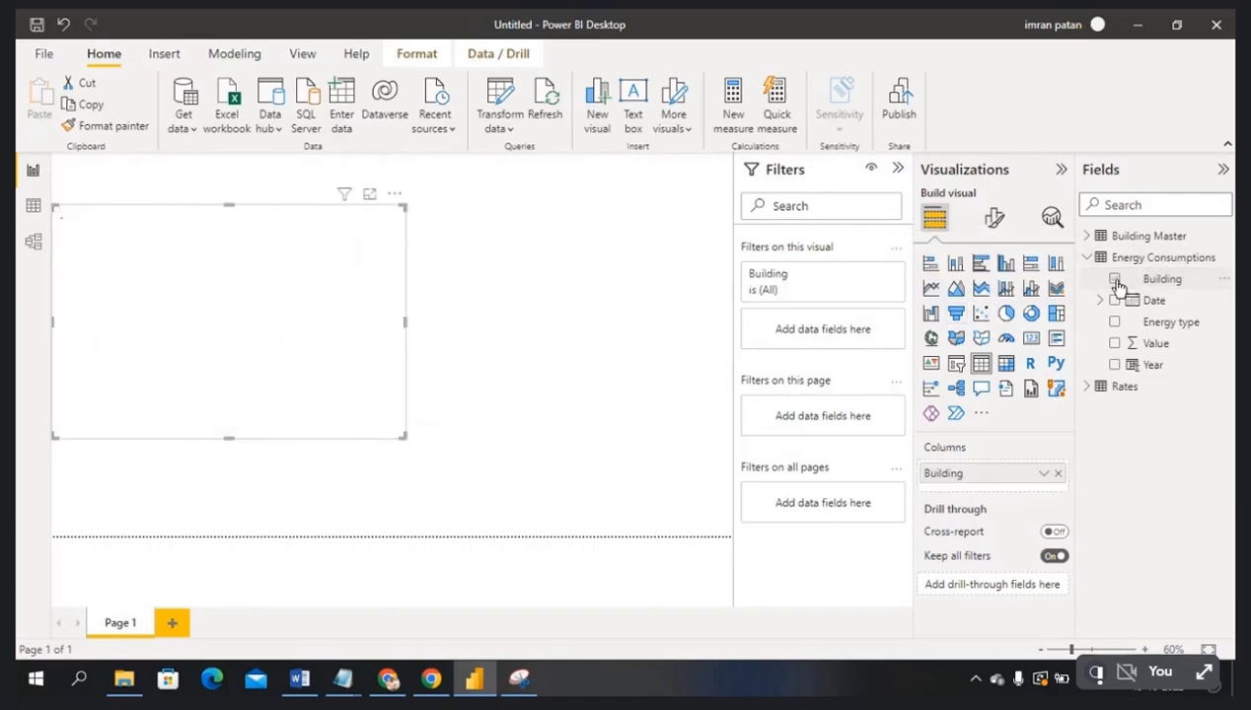
pyautogui.click(1114, 366)
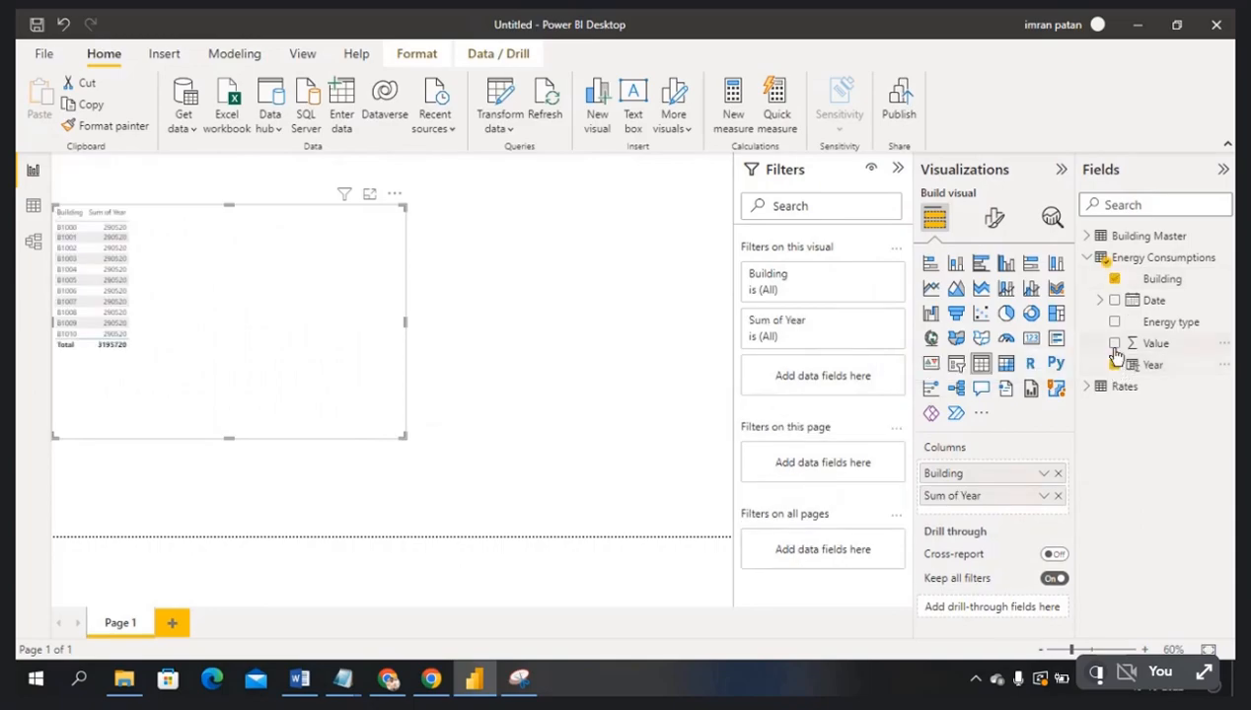
pyautogui.click(1114, 344)
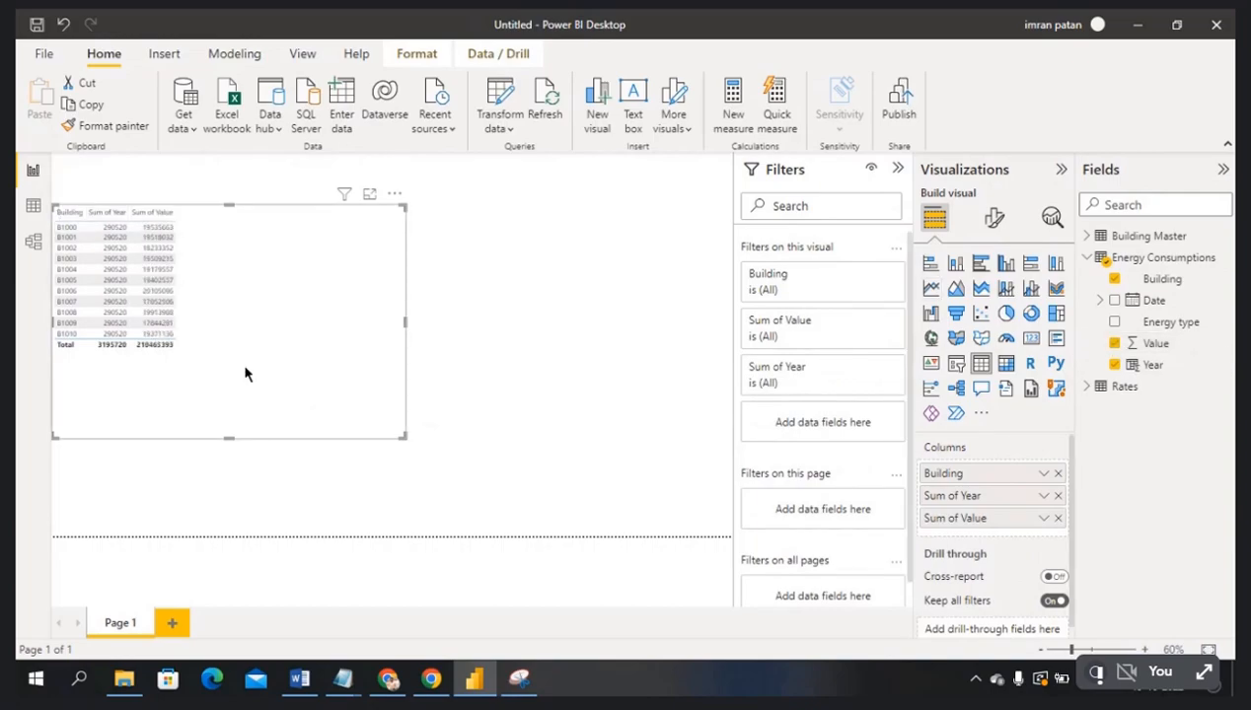
# - Set the font size of the table visual's values to 15
pyautogui.click(994, 227)
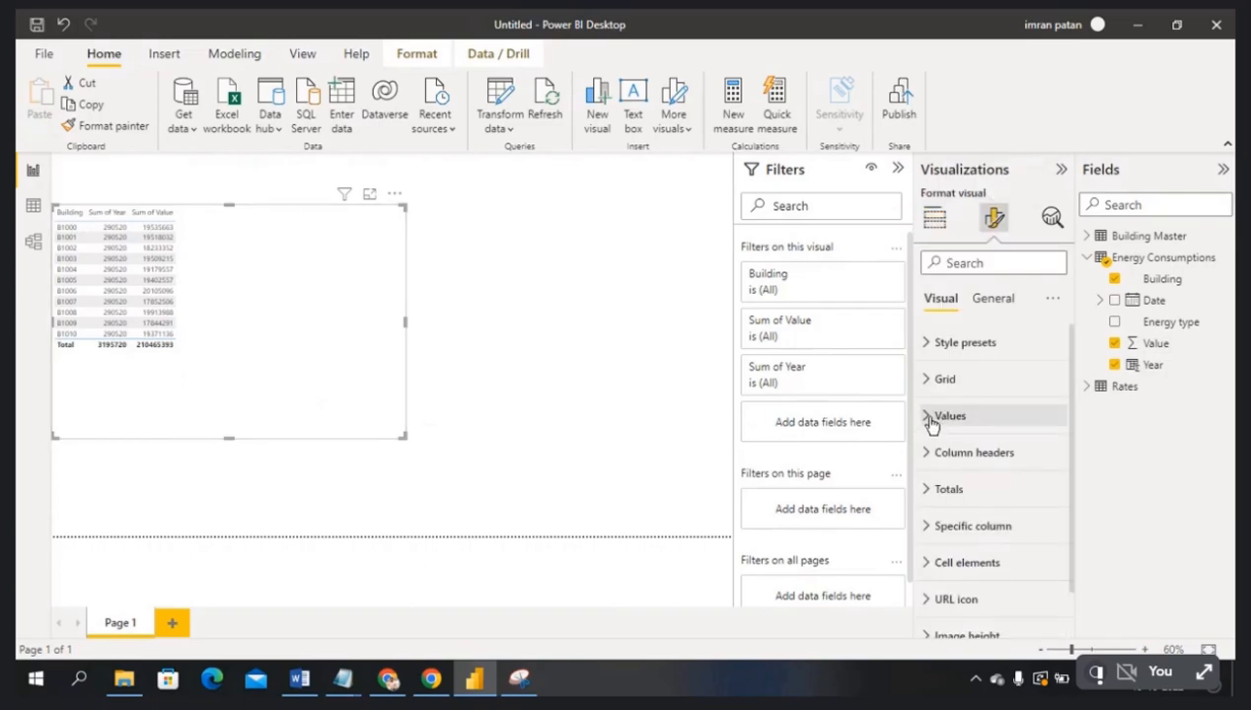
pyautogui.click(931, 418)
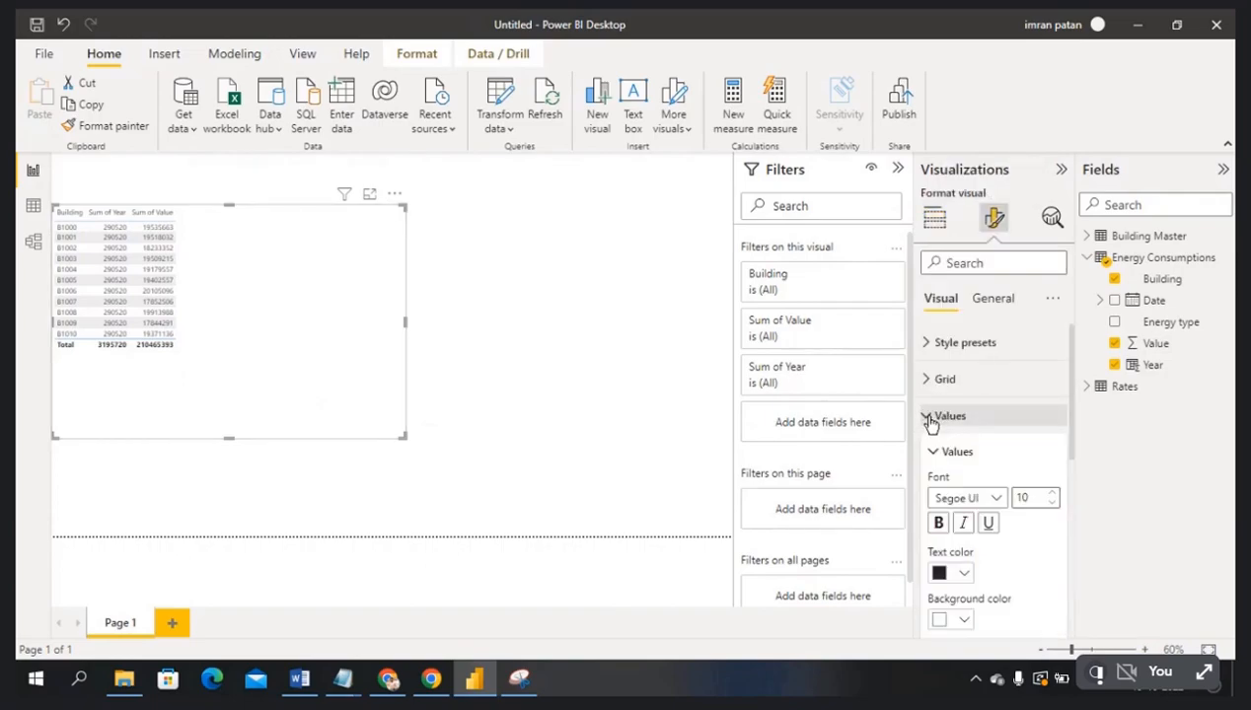
pyautogui.click(1054, 496)
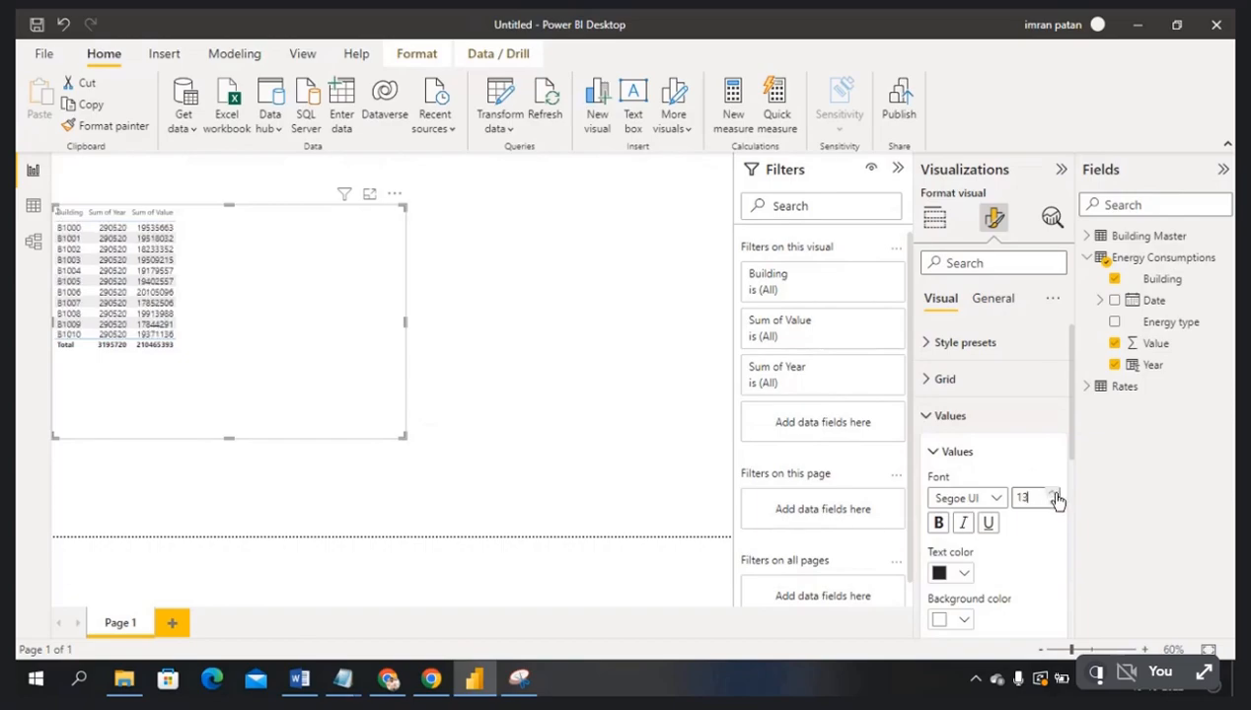
pyautogui.click(1054, 496)
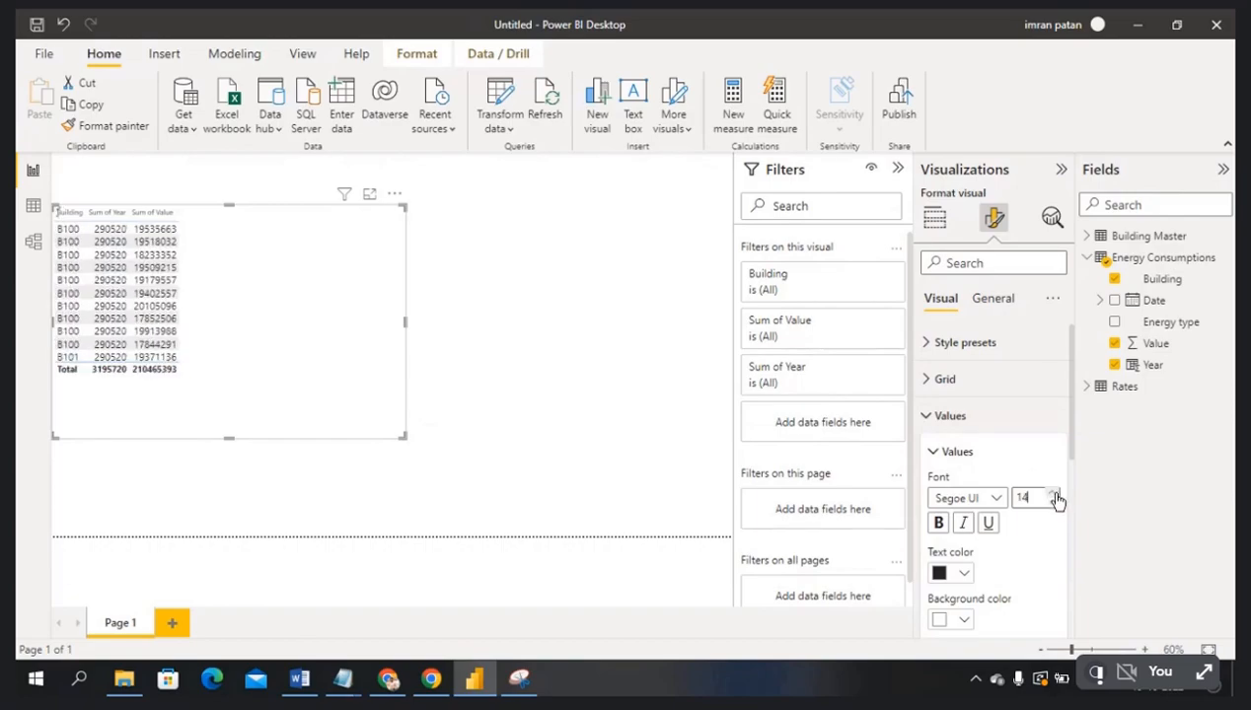
pyautogui.click(1054, 496)
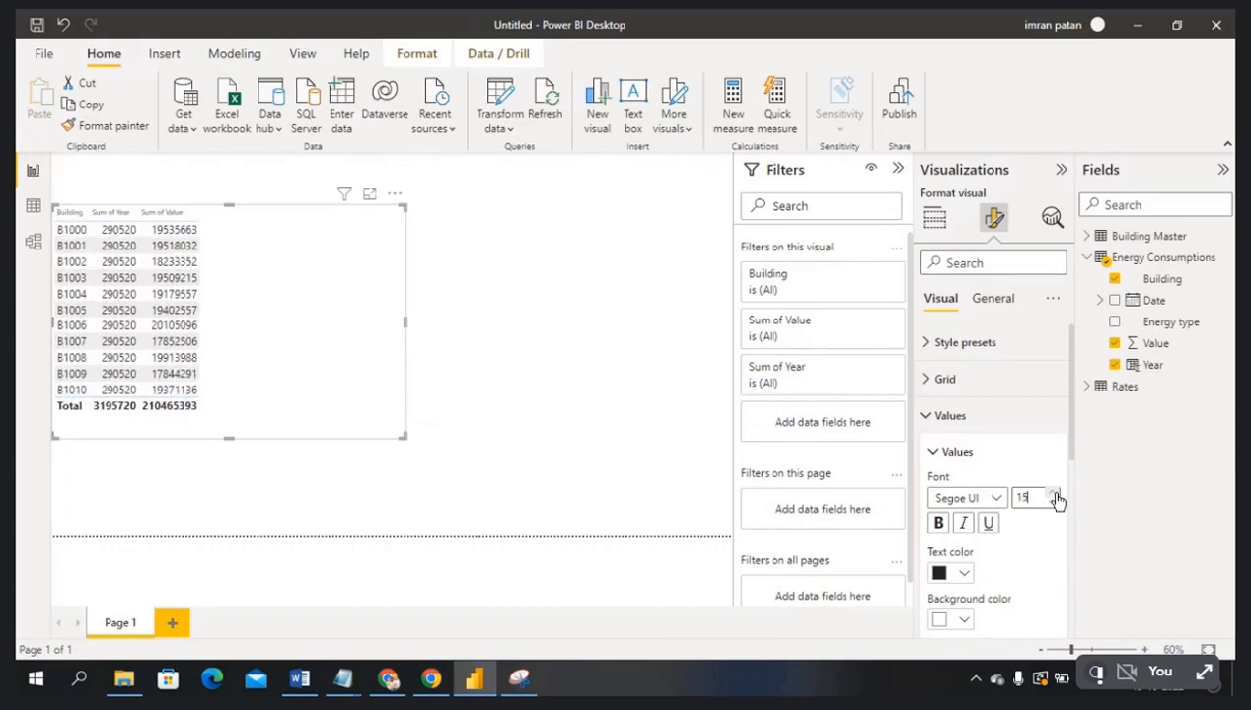
pyautogui.click(923, 417)
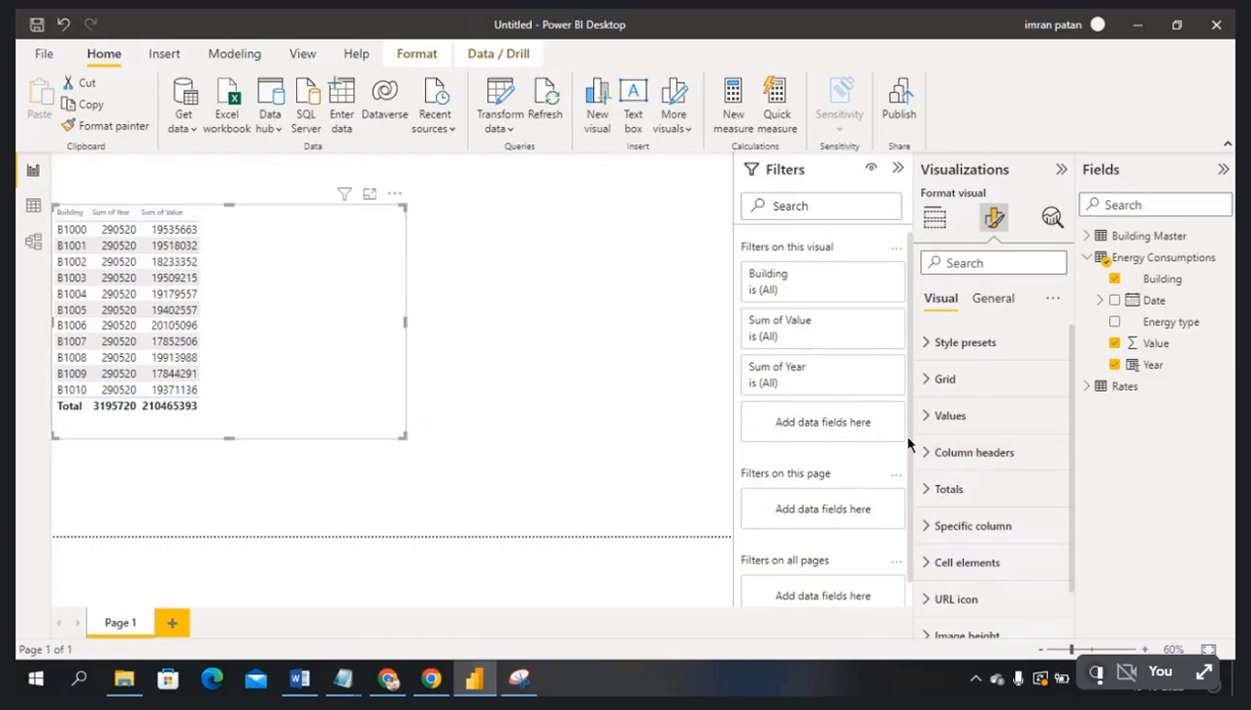
# - Format the table's column headers with font size 14 and dark blue text, and narrow the visual to fit its columns
pyautogui.click(926, 452)
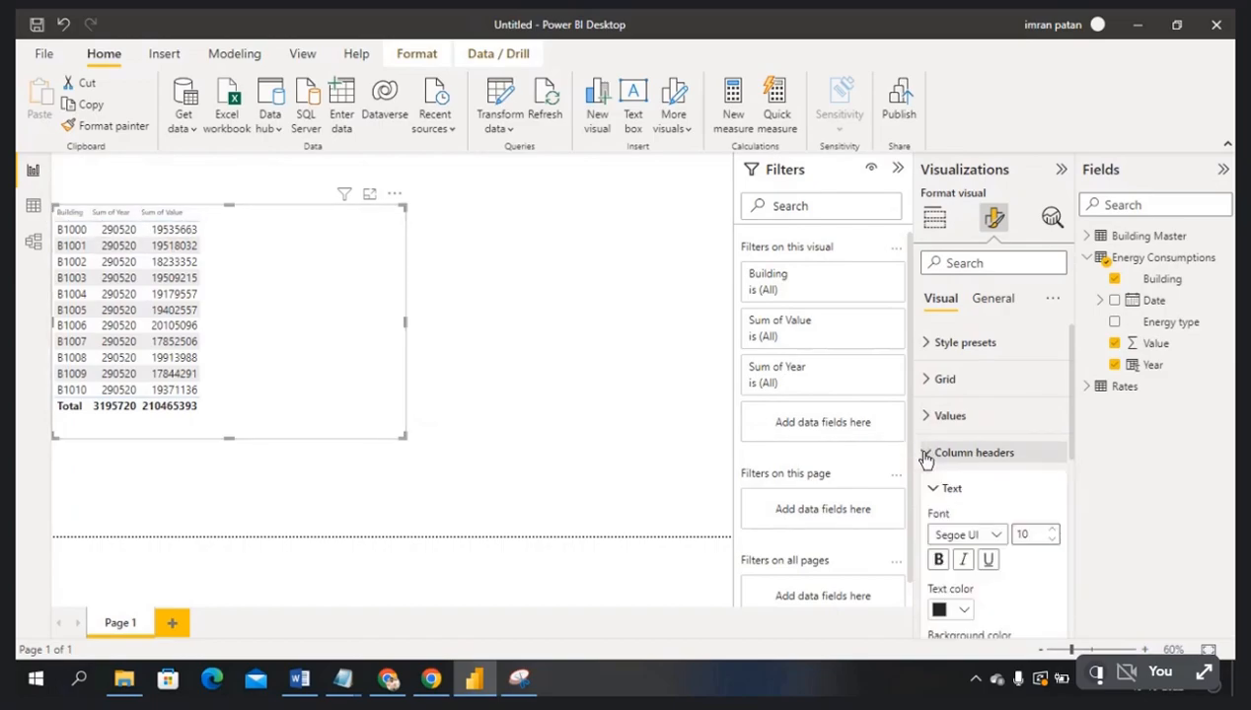
pyautogui.click(1055, 530)
pyautogui.click(1055, 529)
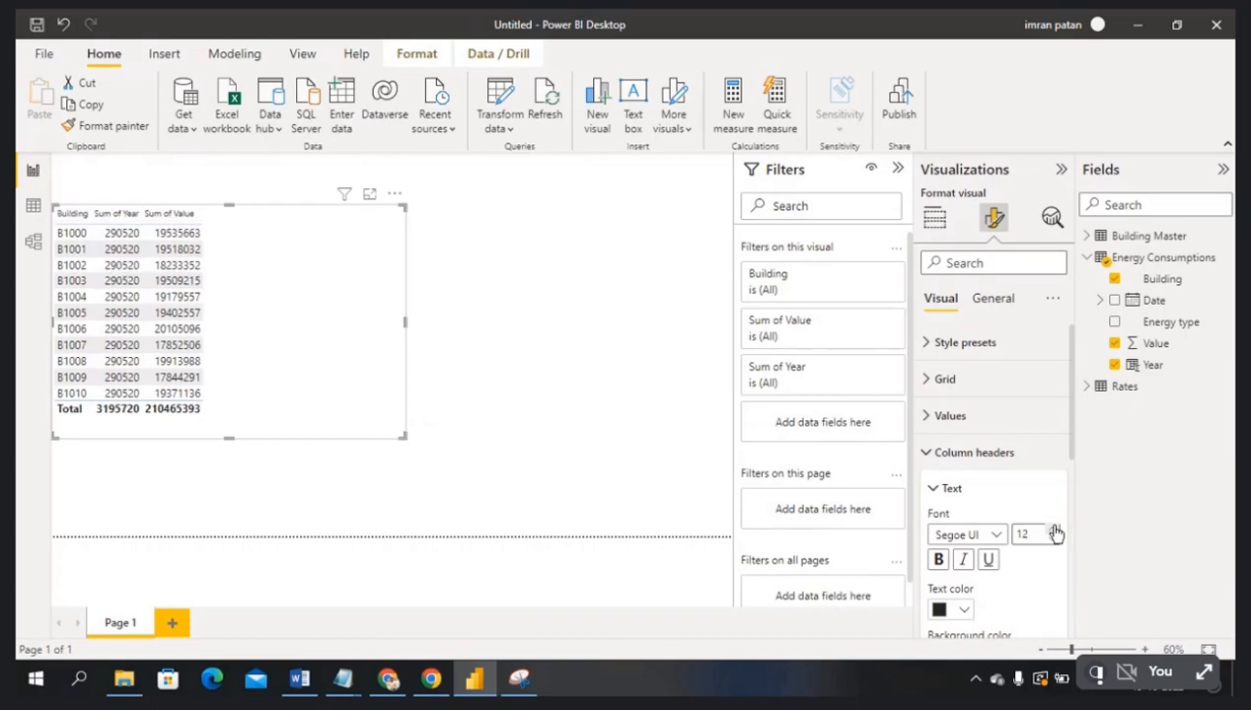
pyautogui.click(965, 612)
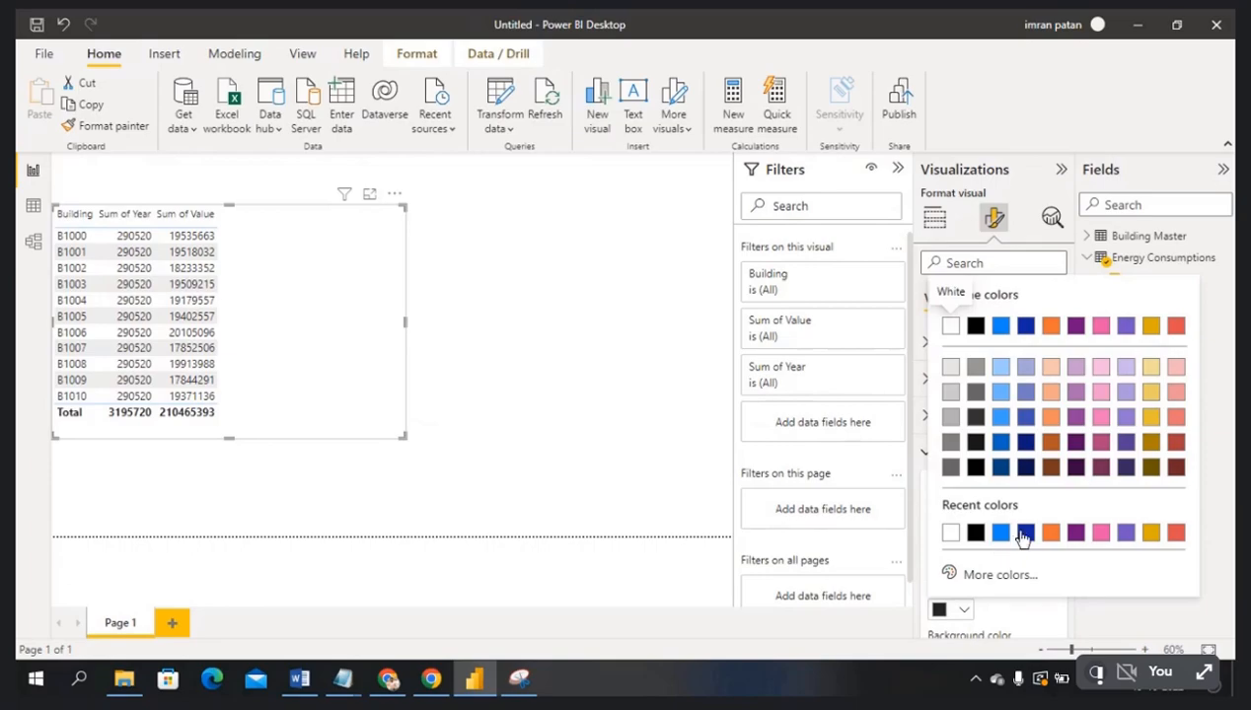
pyautogui.click(1026, 534)
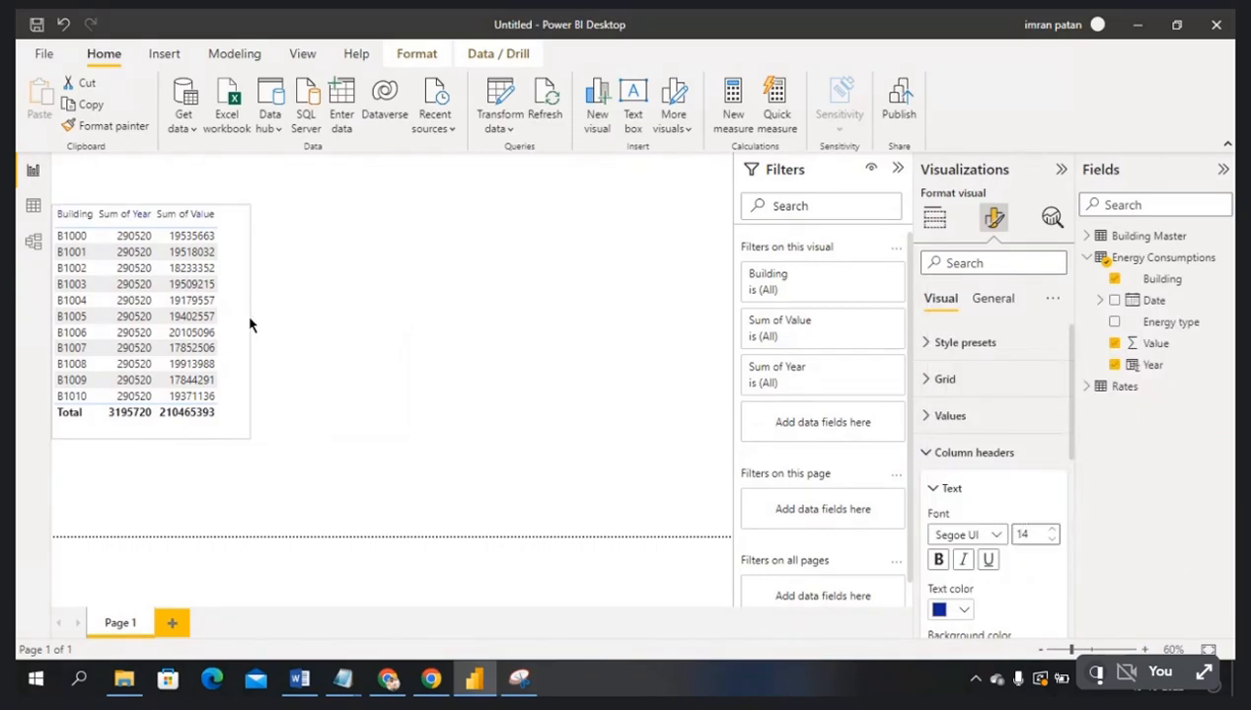
pyautogui.click(407, 317)
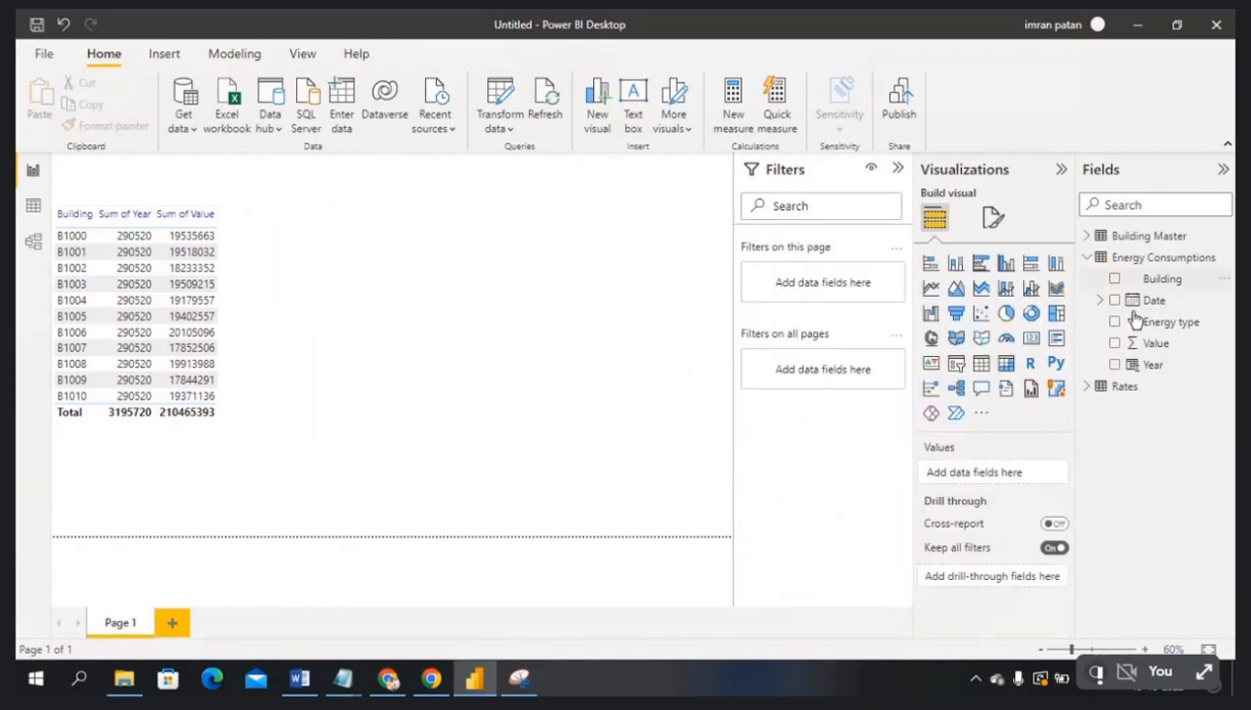
# - Add a slicer on Building from Building Master beside the table, and make it tall enough to list all the buildings
pyautogui.click(235, 224)
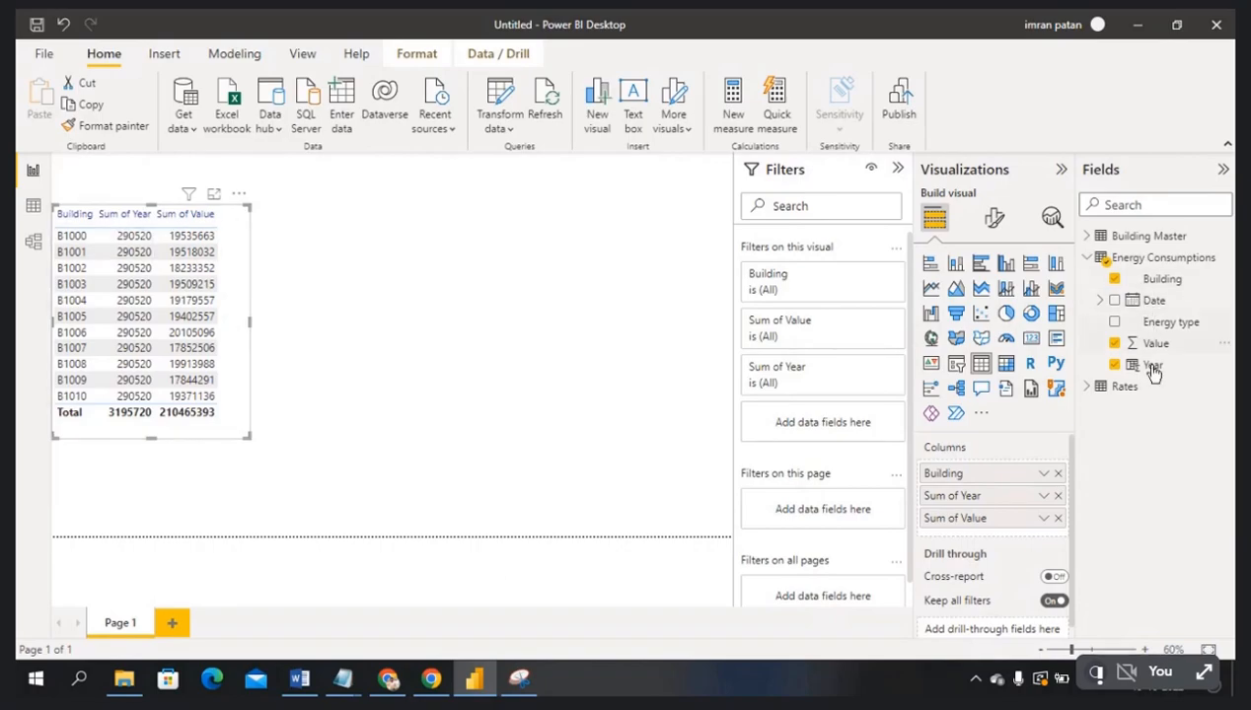
pyautogui.click(1088, 238)
pyautogui.click(521, 300)
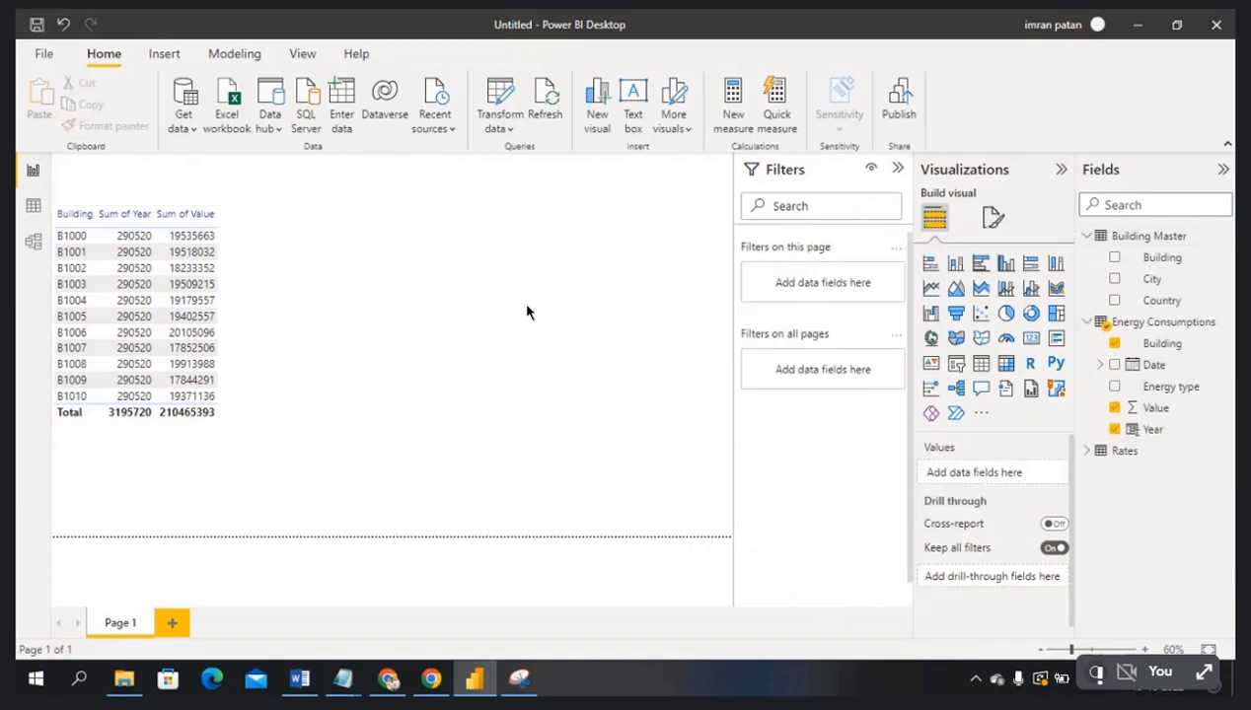
pyautogui.click(955, 367)
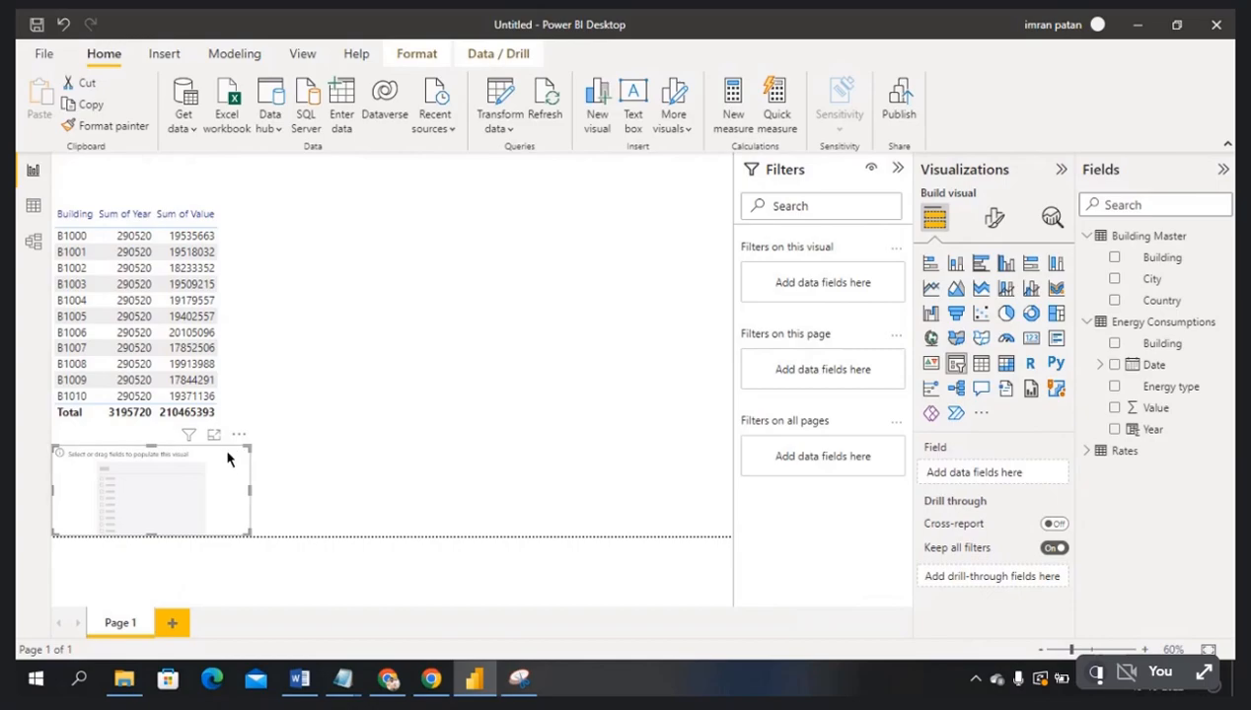
pyautogui.moveTo(229, 439); pyautogui.dragTo(514, 246)
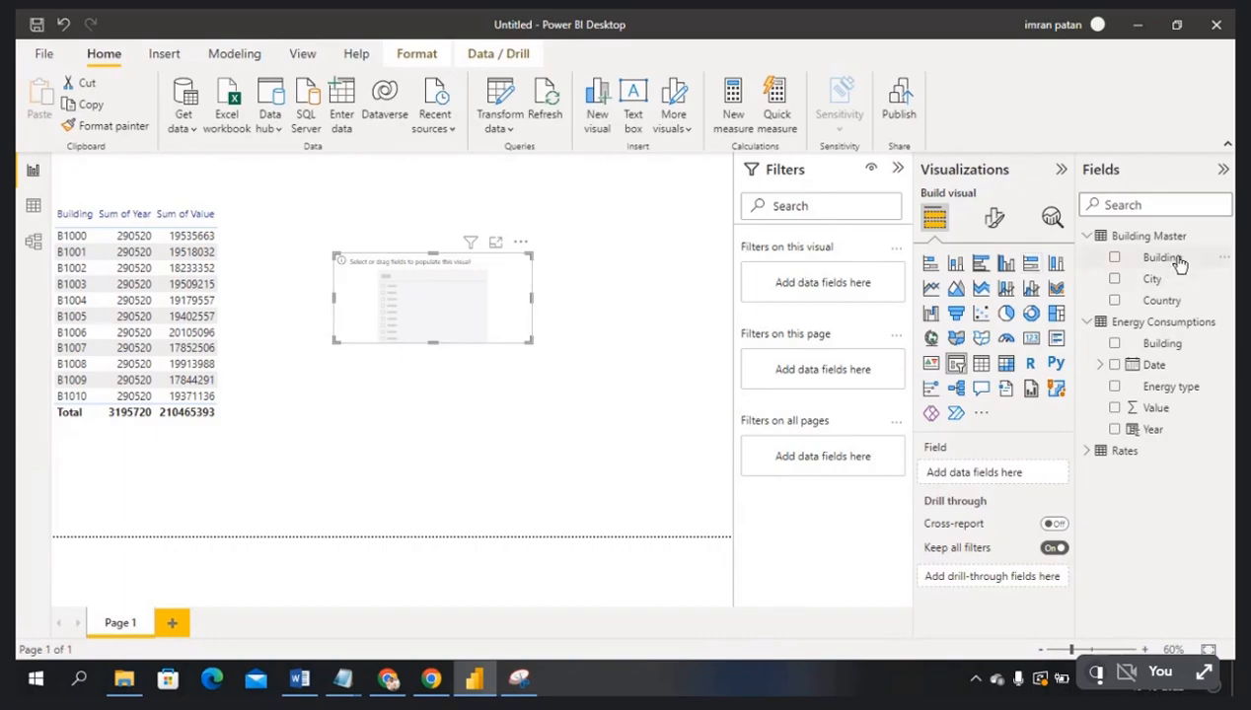
pyautogui.moveTo(1180, 261); pyautogui.dragTo(473, 286)
pyautogui.moveTo(433, 341); pyautogui.dragTo(433, 442)
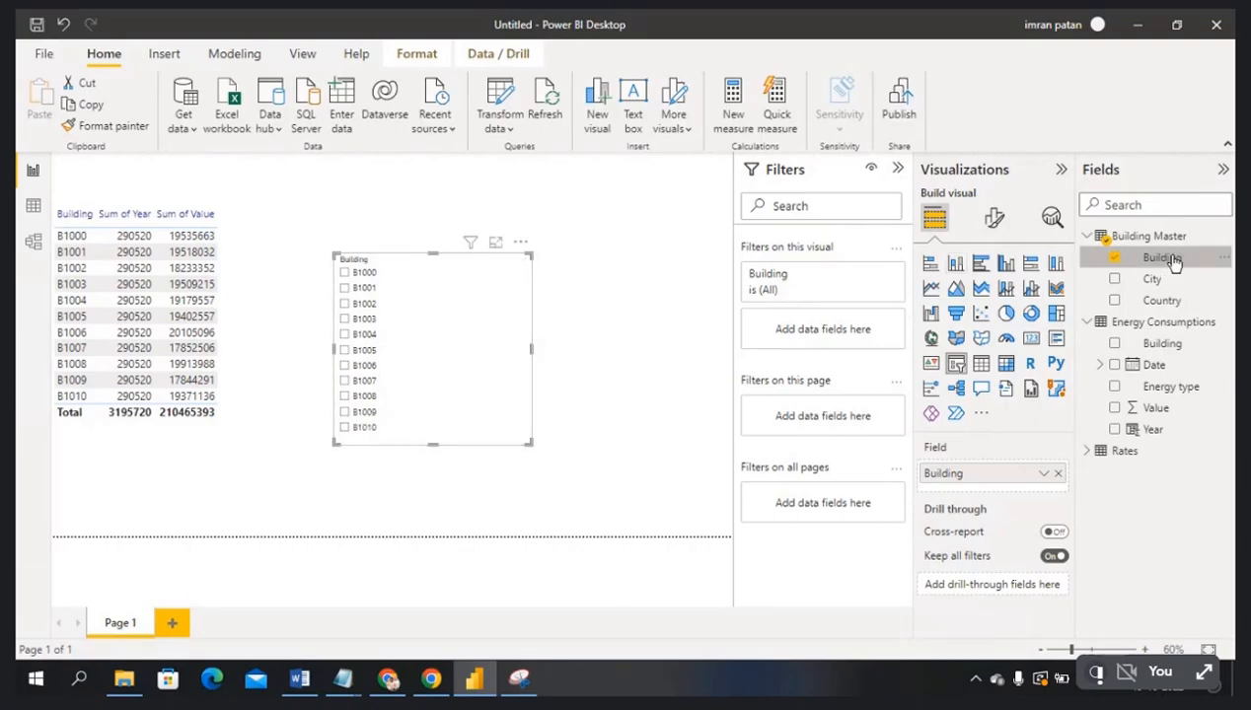
# - Review the Building relationship from Building Master to Energy Consumptions in the model, and test the slicer on building B1001 before clearing it
pyautogui.click(32, 242)
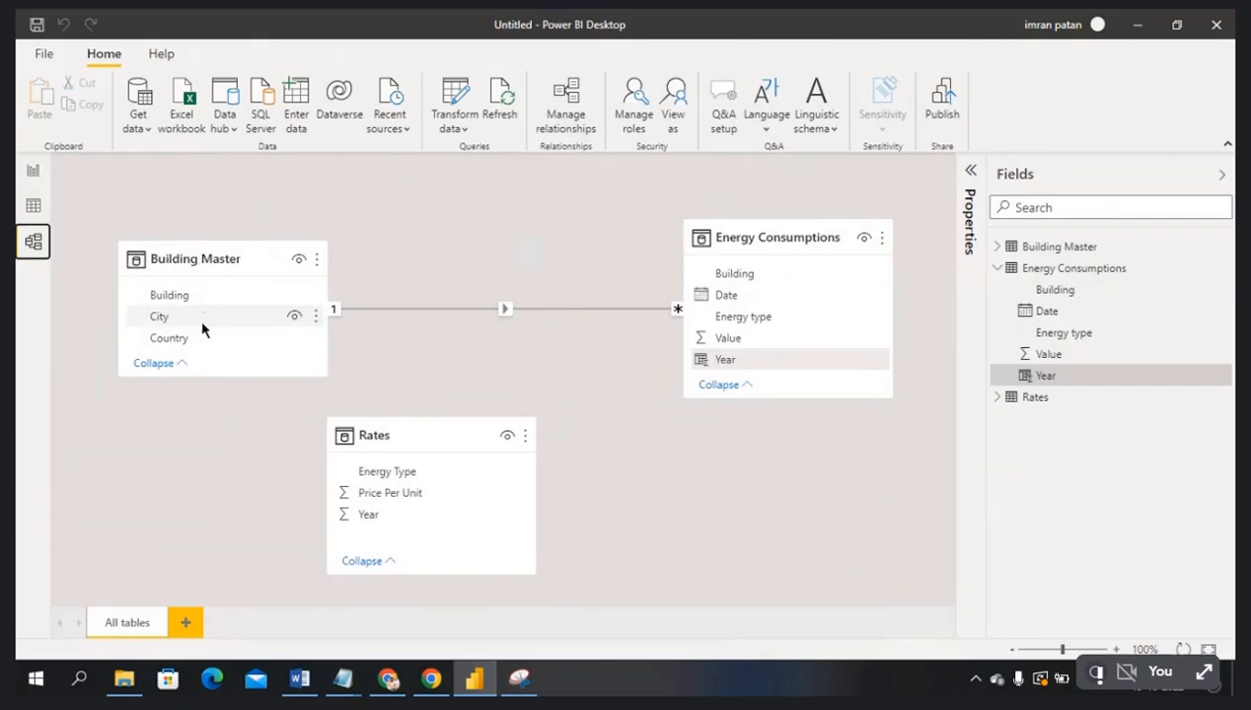
pyautogui.click(183, 296)
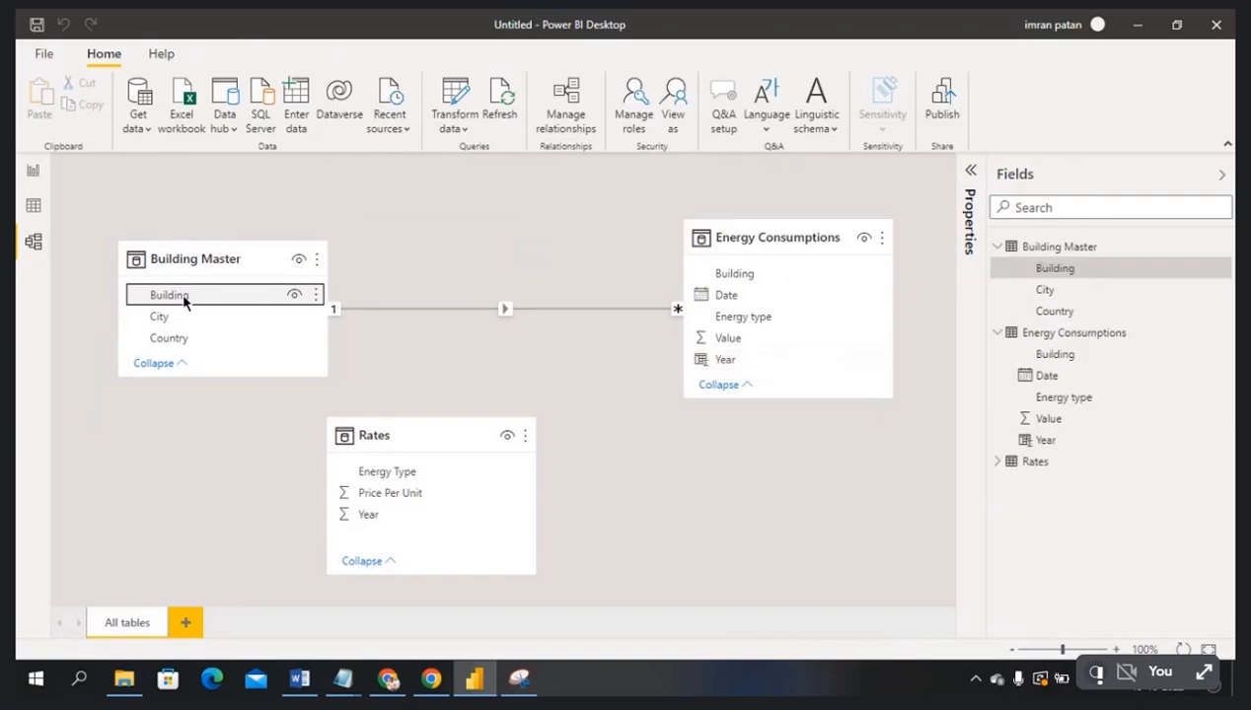
pyautogui.click(32, 169)
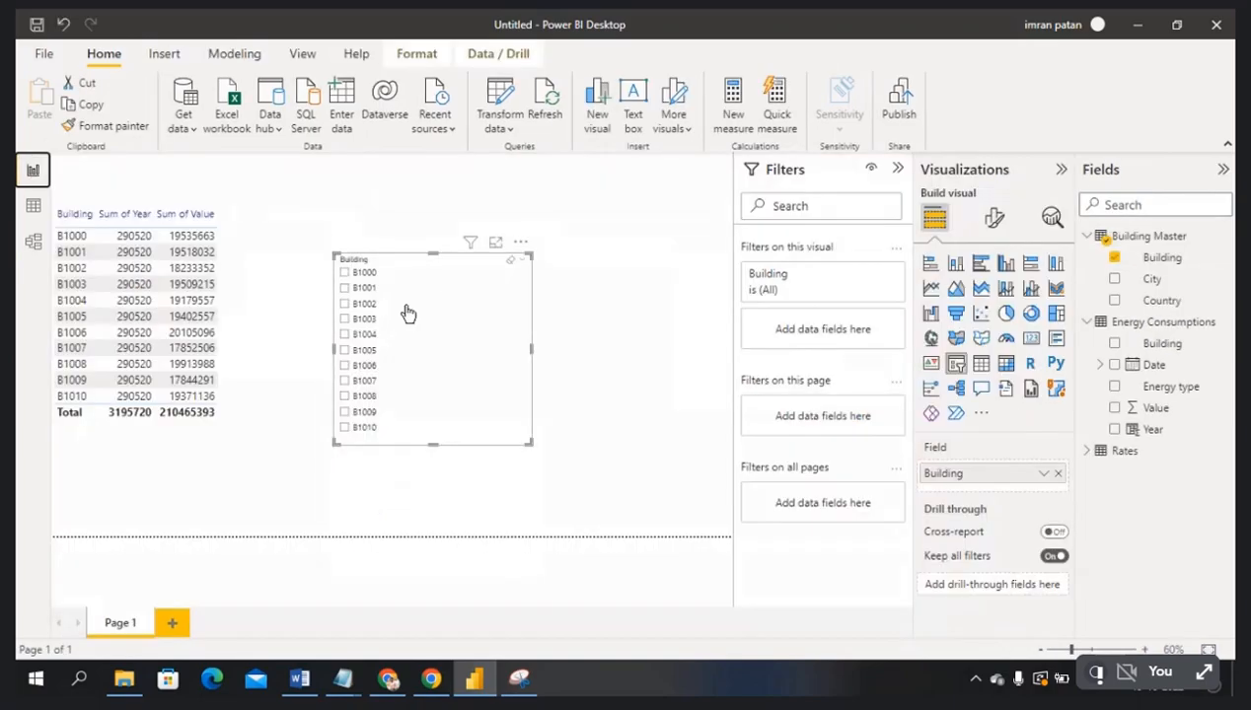
pyautogui.click(433, 288)
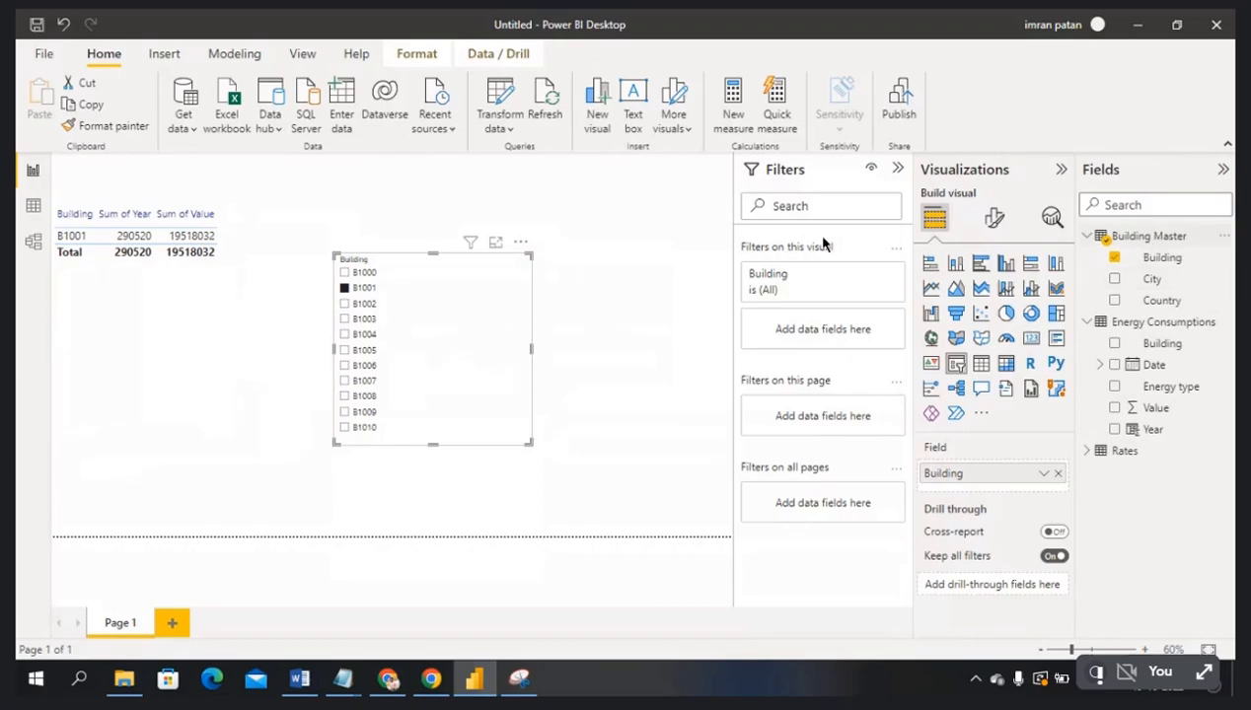
pyautogui.click(345, 290)
# - Recheck the Energy Consumptions fields in the model, and filter the report table to building B1000 with the slicer
pyautogui.click(33, 244)
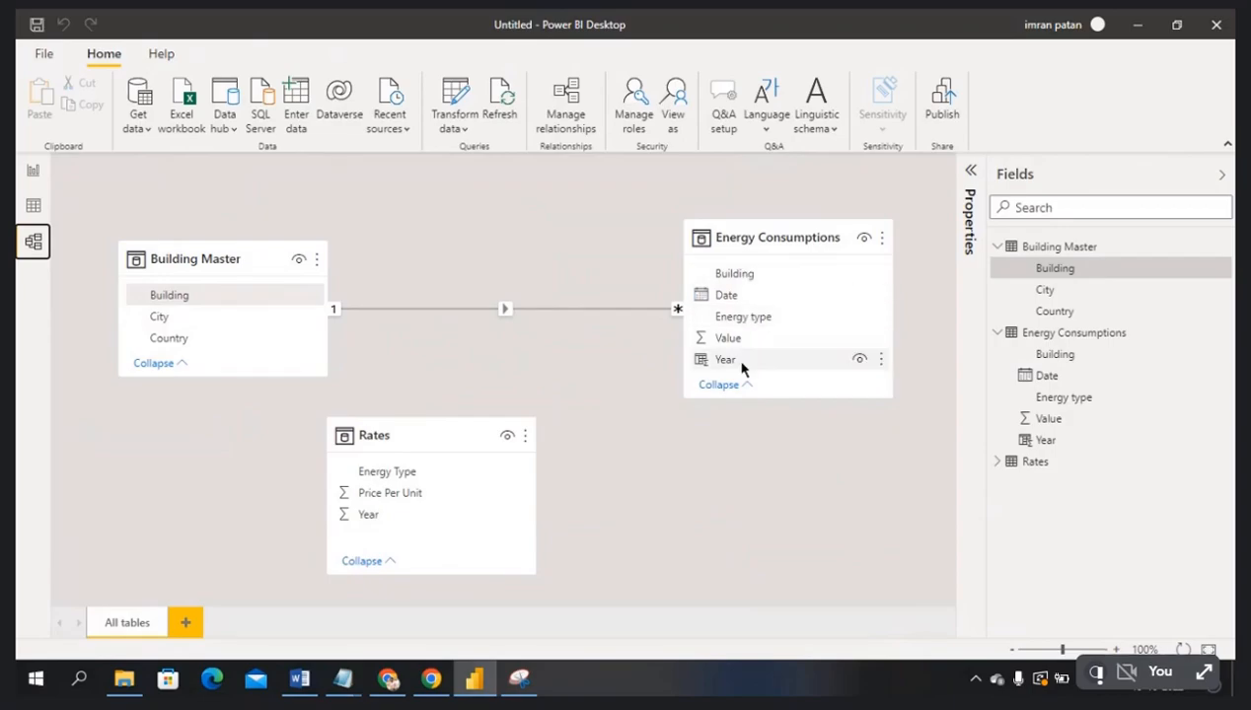
pyautogui.click(32, 175)
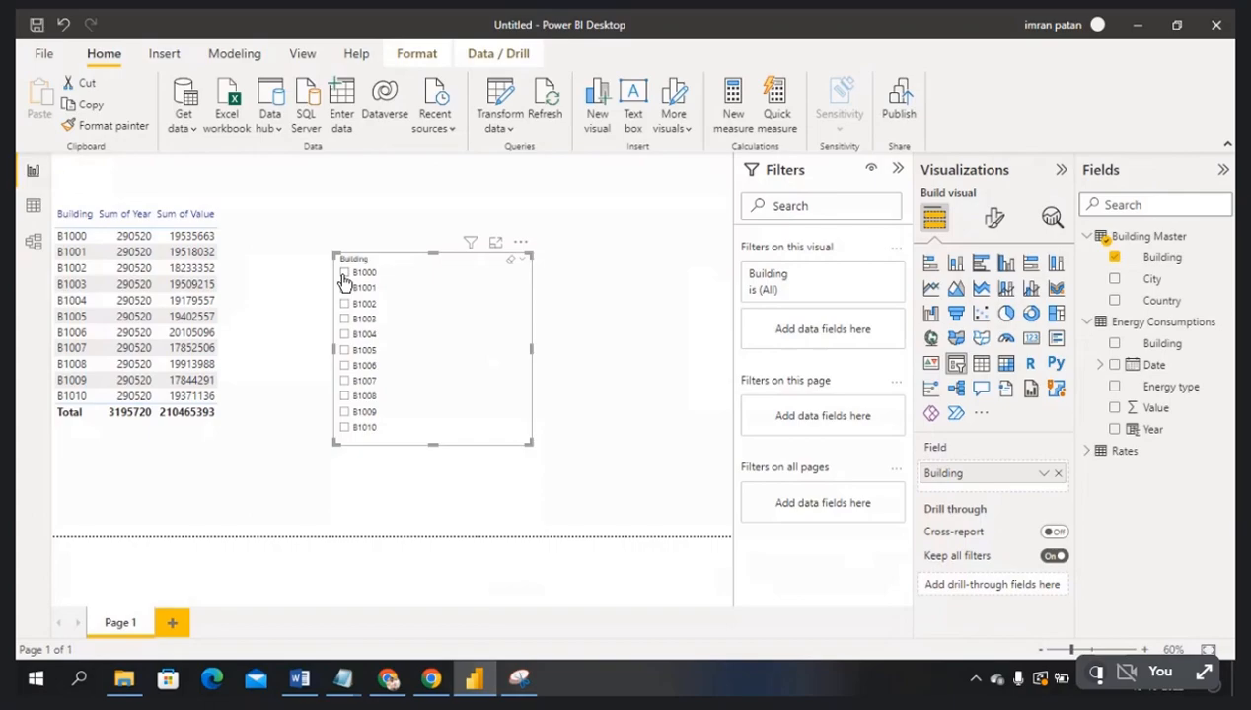
pyautogui.click(344, 279)
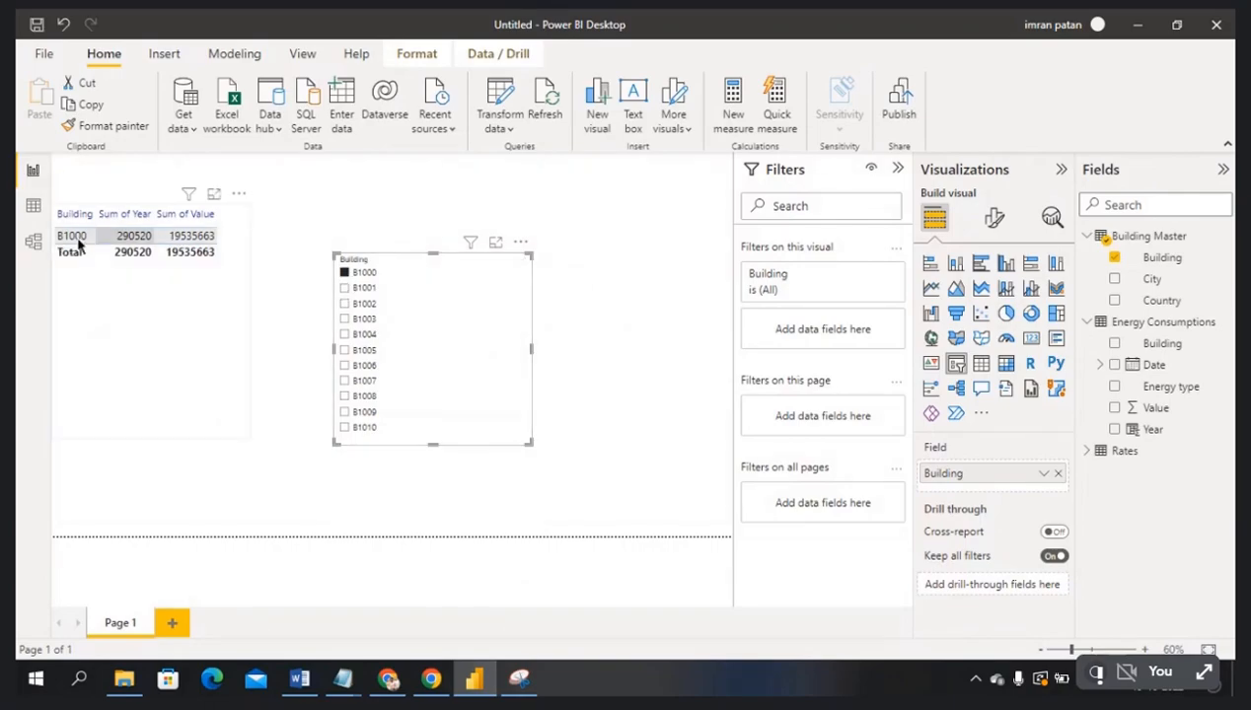
# - Remove all fields from the table visual, widen it slightly and add back only Building from Energy Consumptions
pyautogui.click(142, 225)
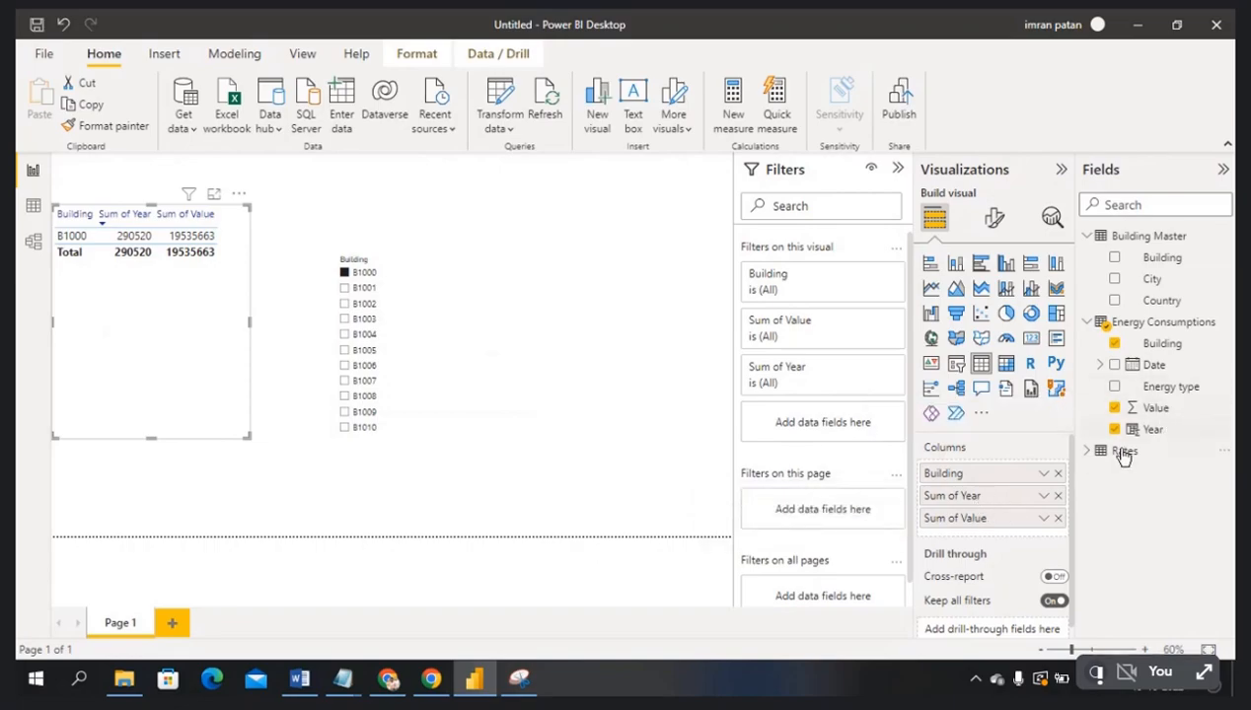
pyautogui.click(1058, 473)
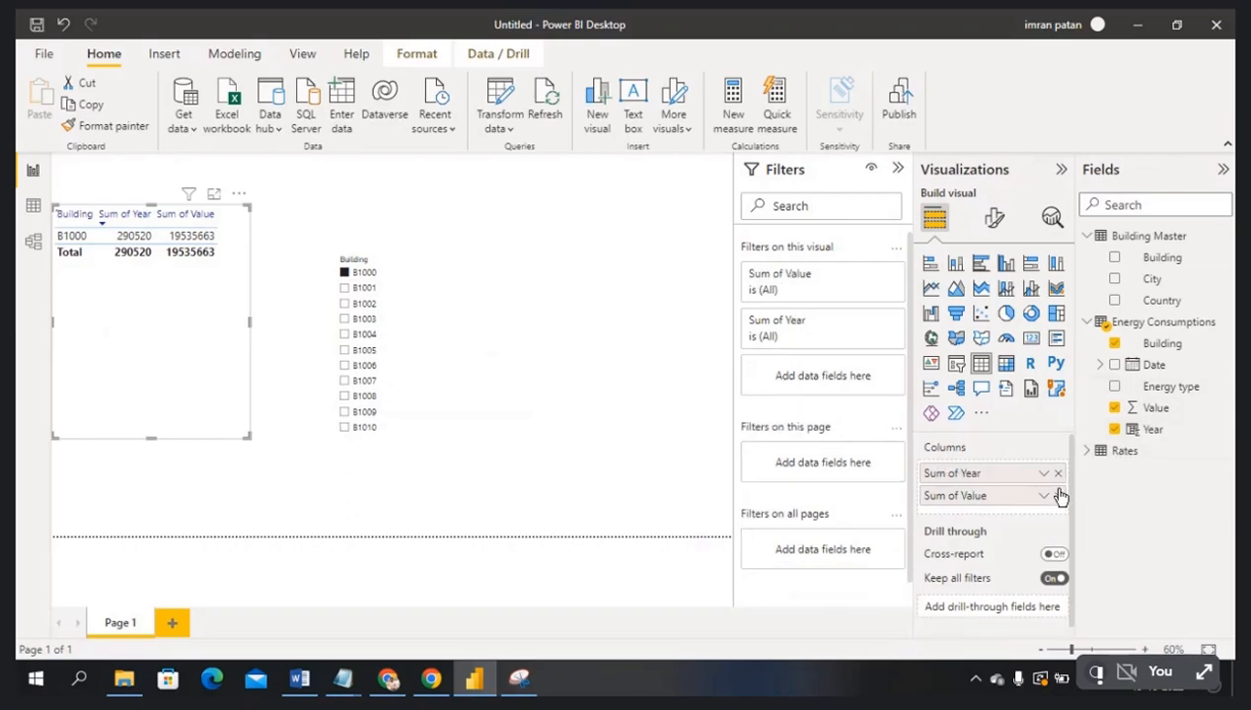
pyautogui.click(1058, 496)
pyautogui.click(1057, 474)
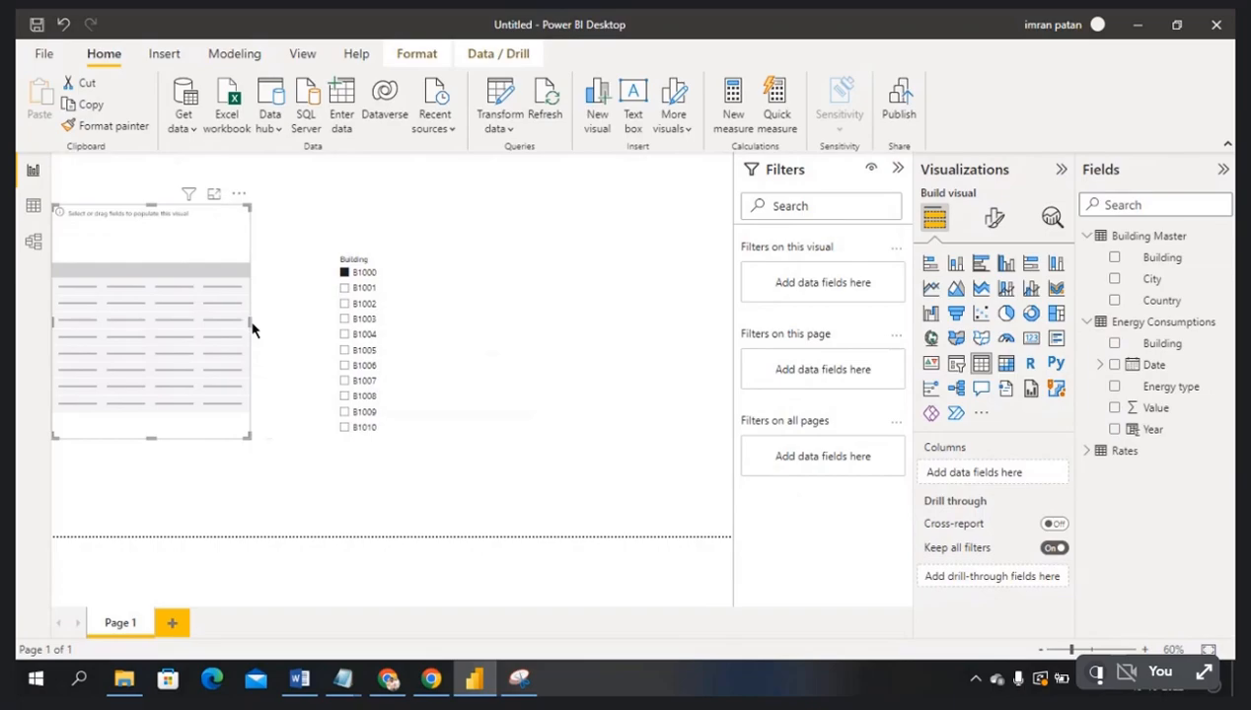
pyautogui.moveTo(252, 329); pyautogui.dragTo(280, 322)
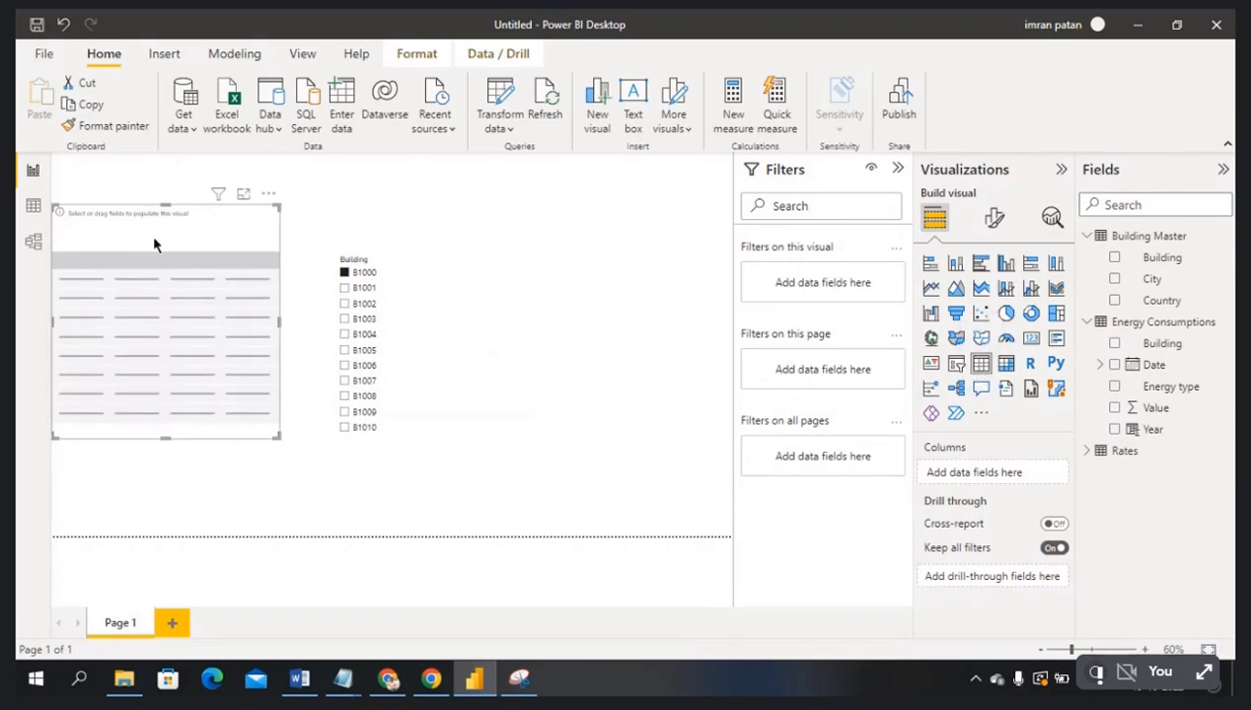
pyautogui.click(1114, 343)
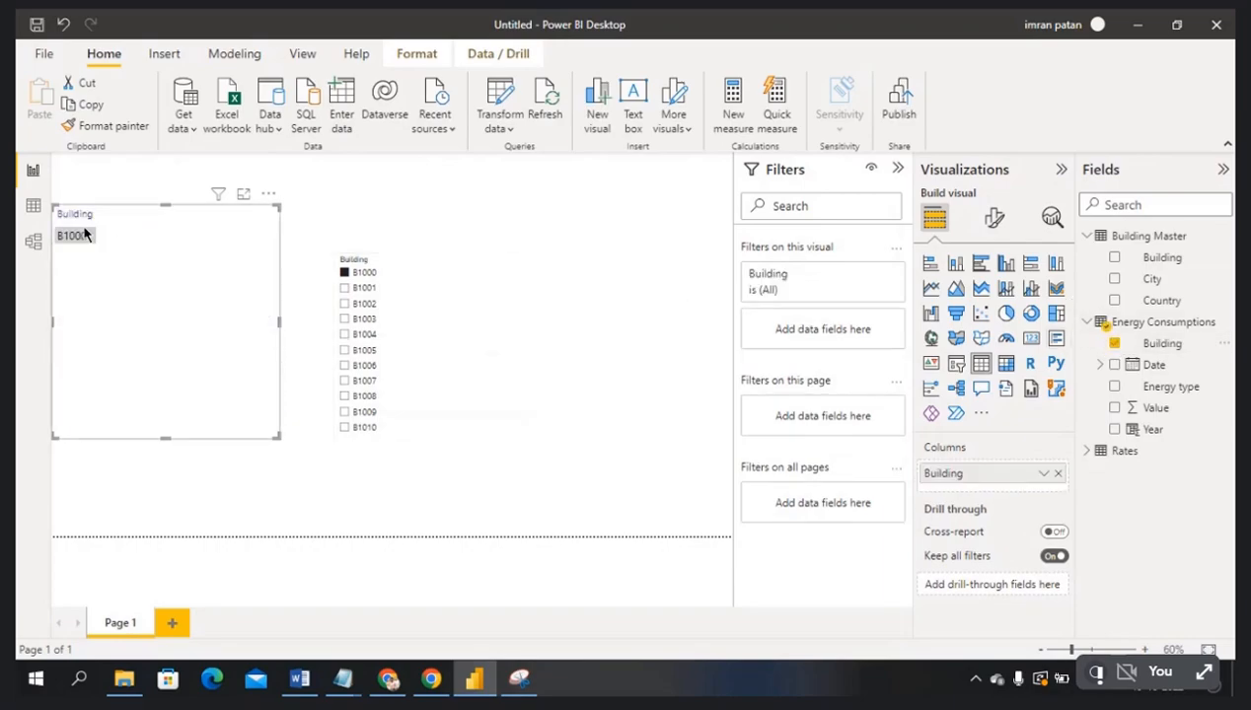
# - Clear the slicer's B1000 selection and add Year from Energy Consumptions to the table visual, keeping the slicer on Building only
pyautogui.click(345, 275)
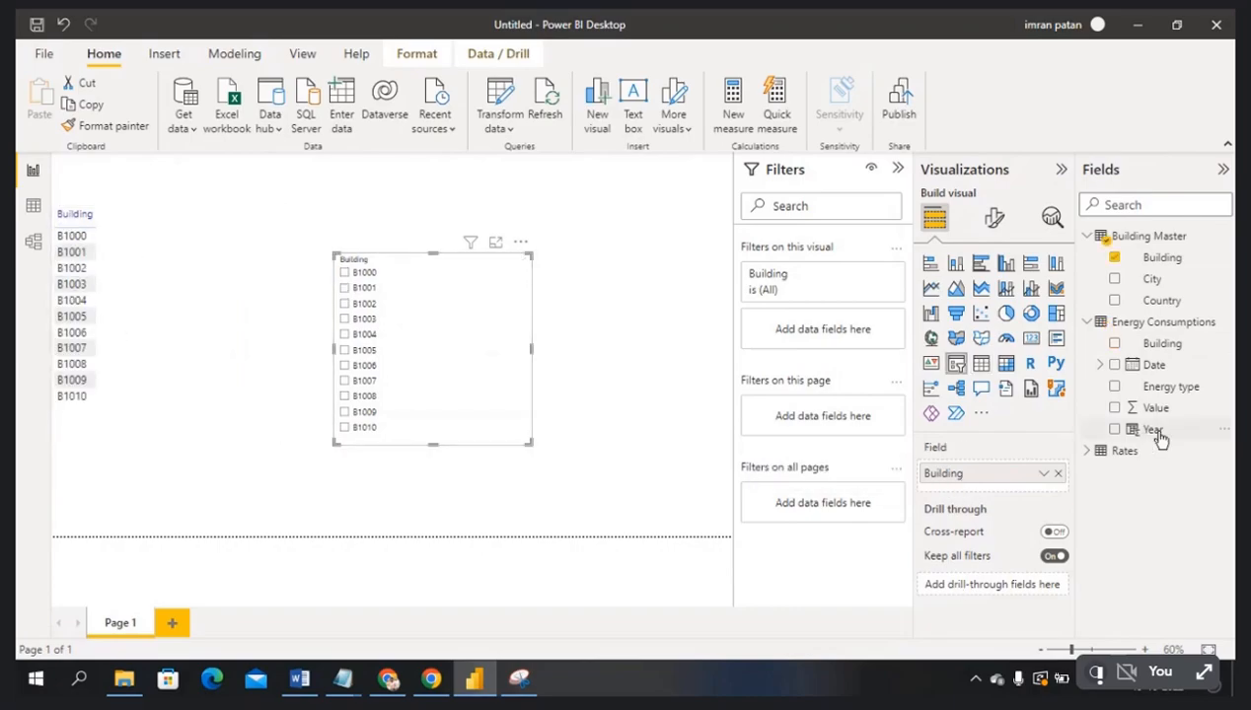
pyautogui.moveTo(1167, 435); pyautogui.dragTo(1006, 497)
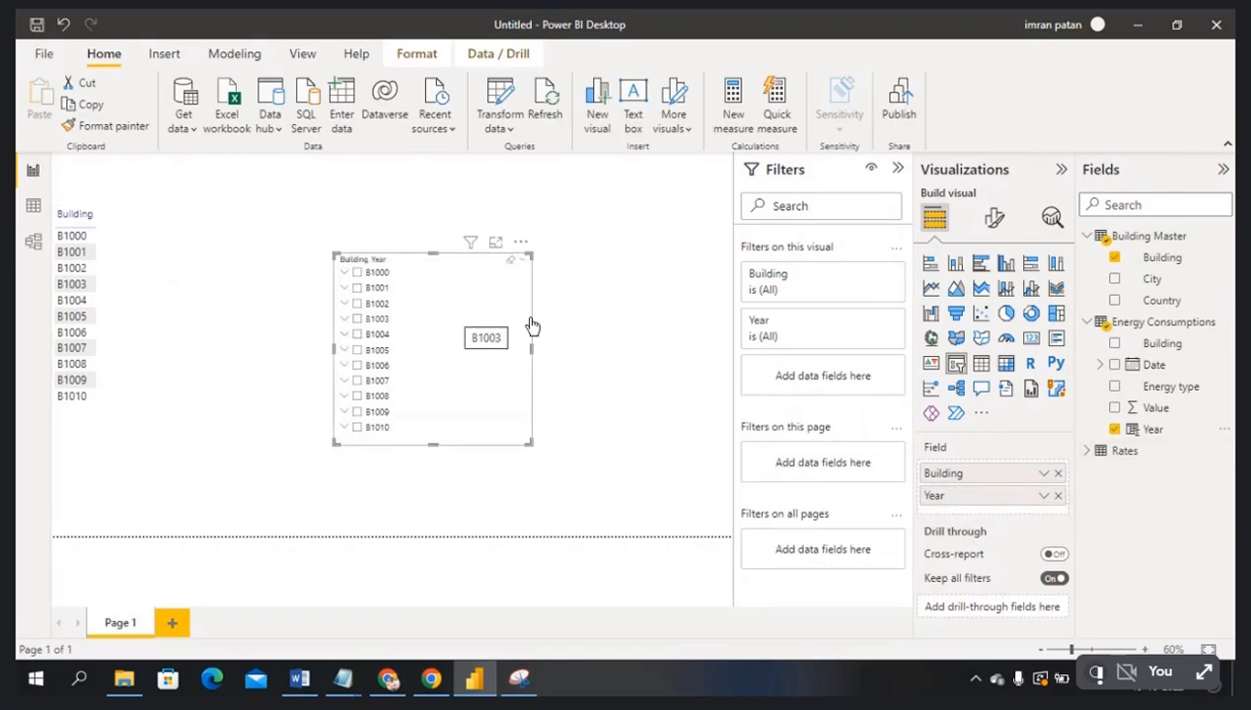
pyautogui.click(1114, 431)
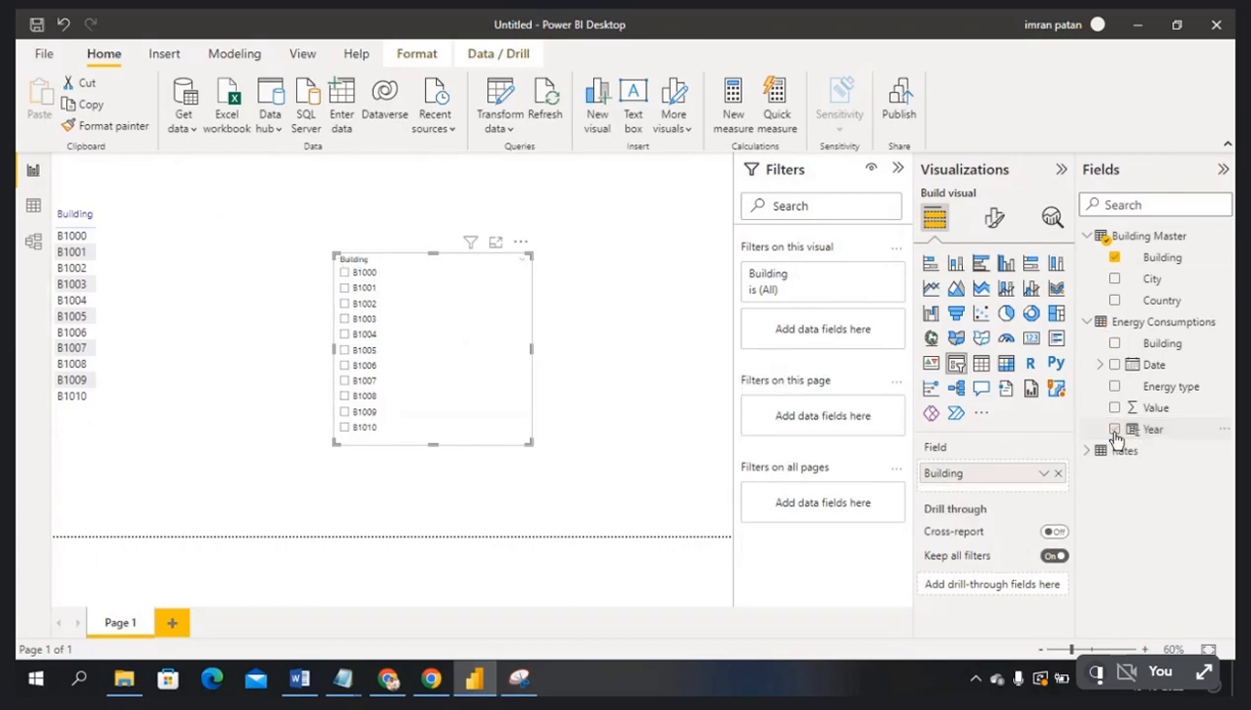
pyautogui.click(194, 263)
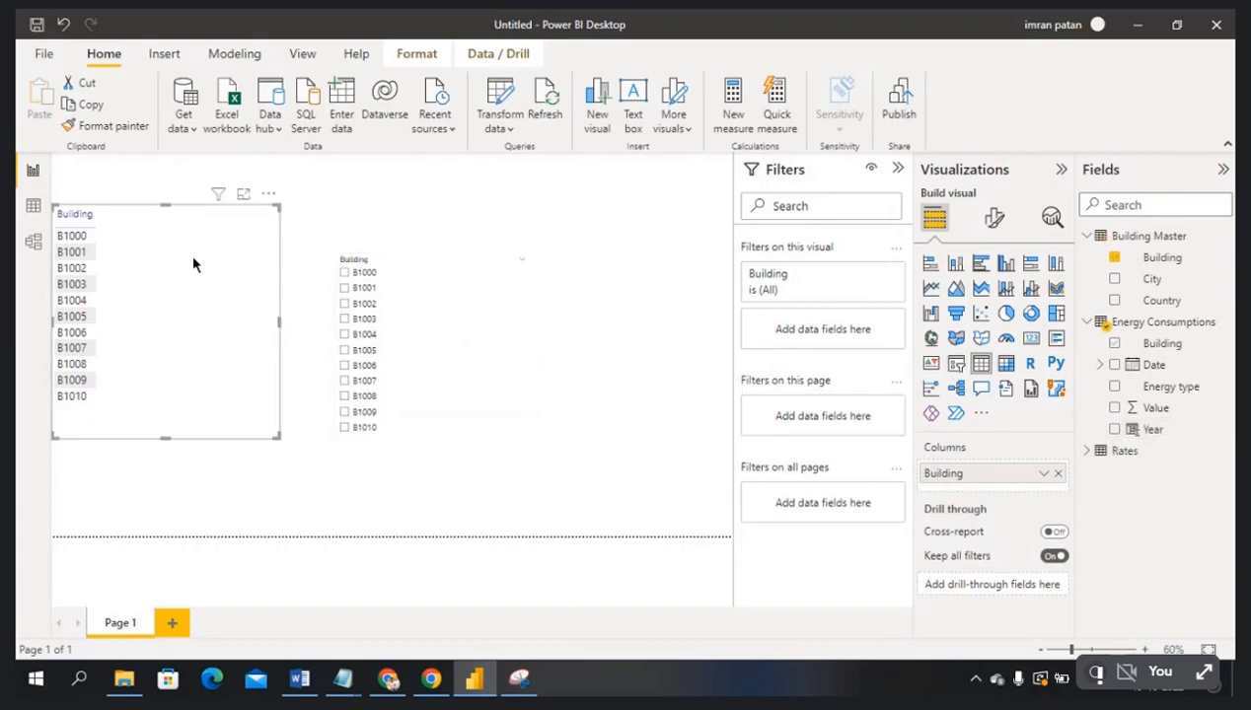
pyautogui.moveTo(1167, 437); pyautogui.dragTo(1004, 504)
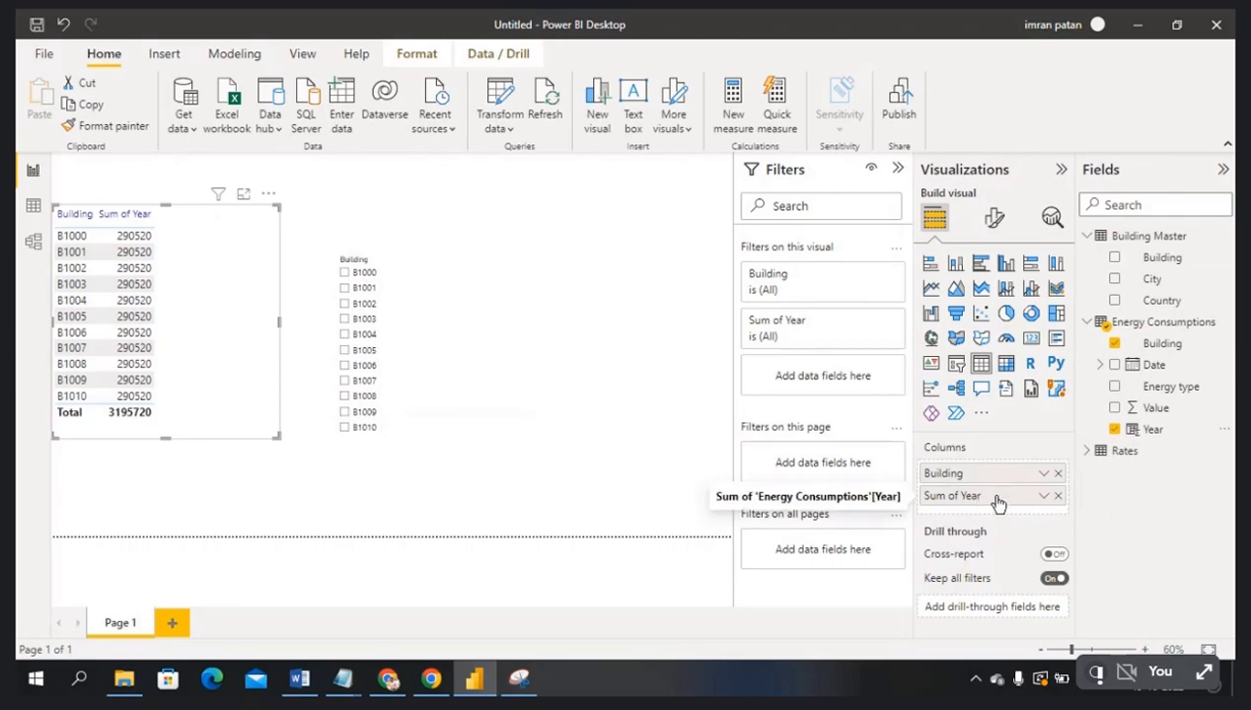
# - Set the default summarization of the Year column in Energy Consumptions to Don't summarize
pyautogui.click(1156, 431)
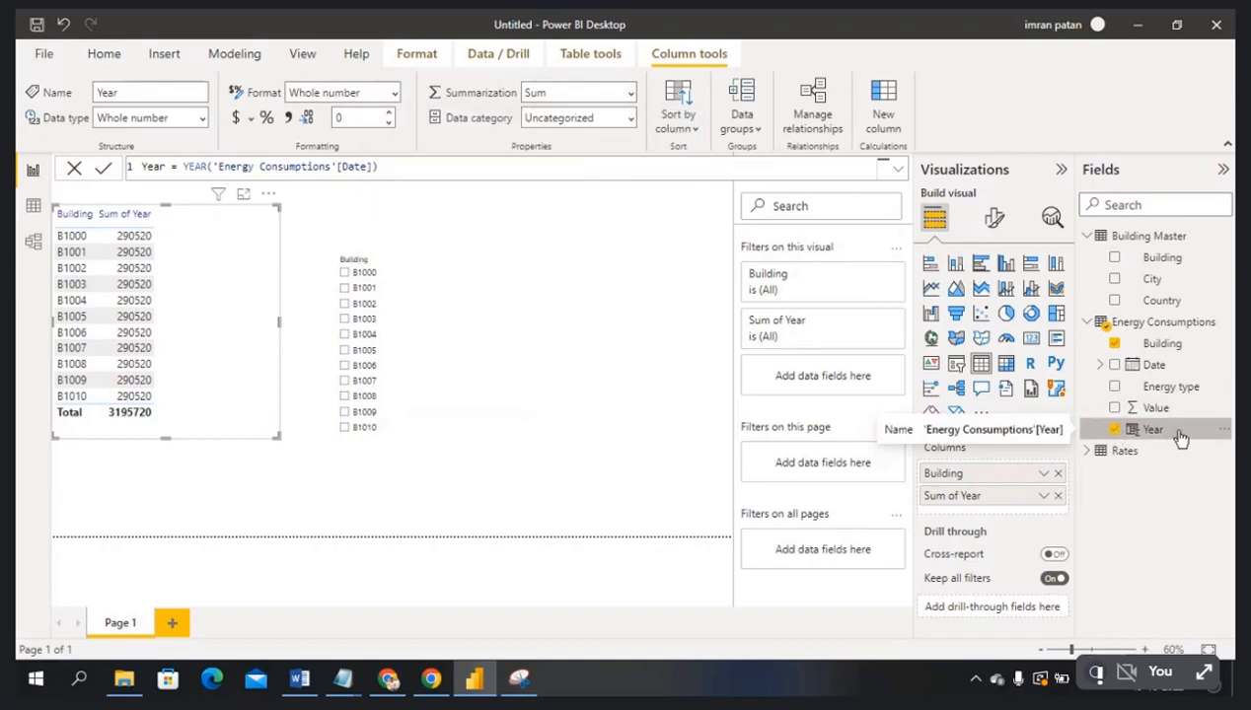
pyautogui.click(632, 92)
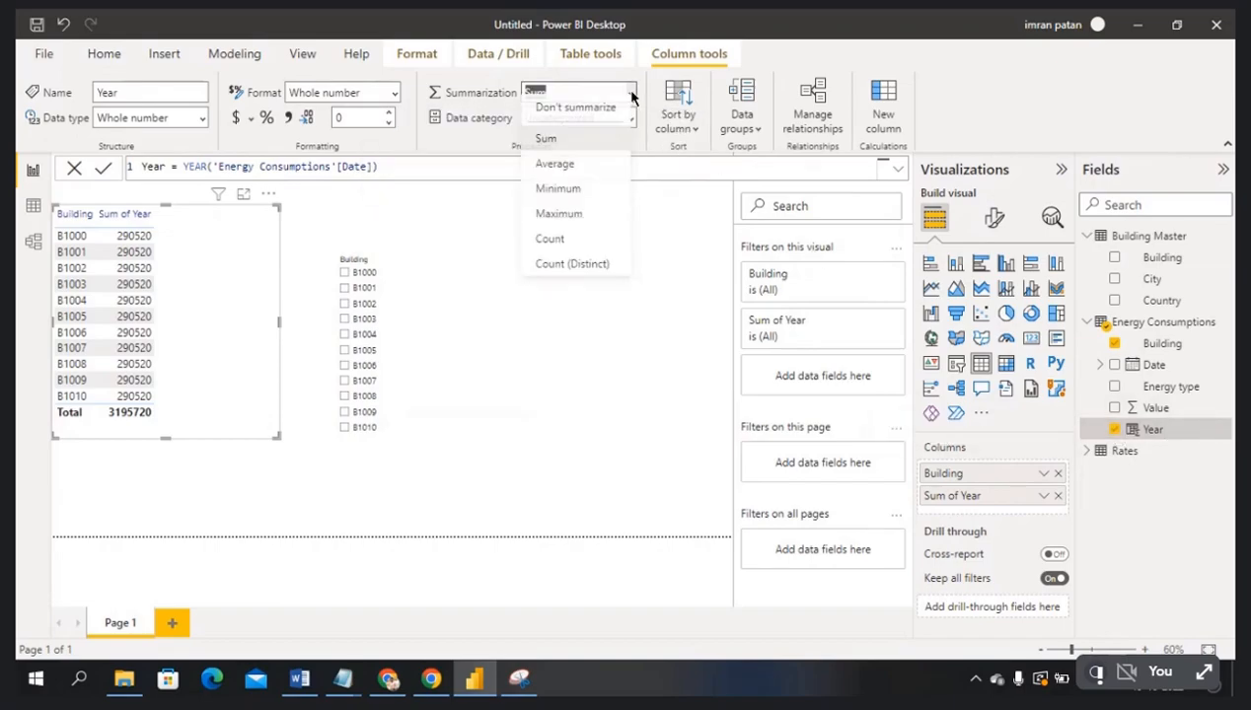
pyautogui.click(578, 118)
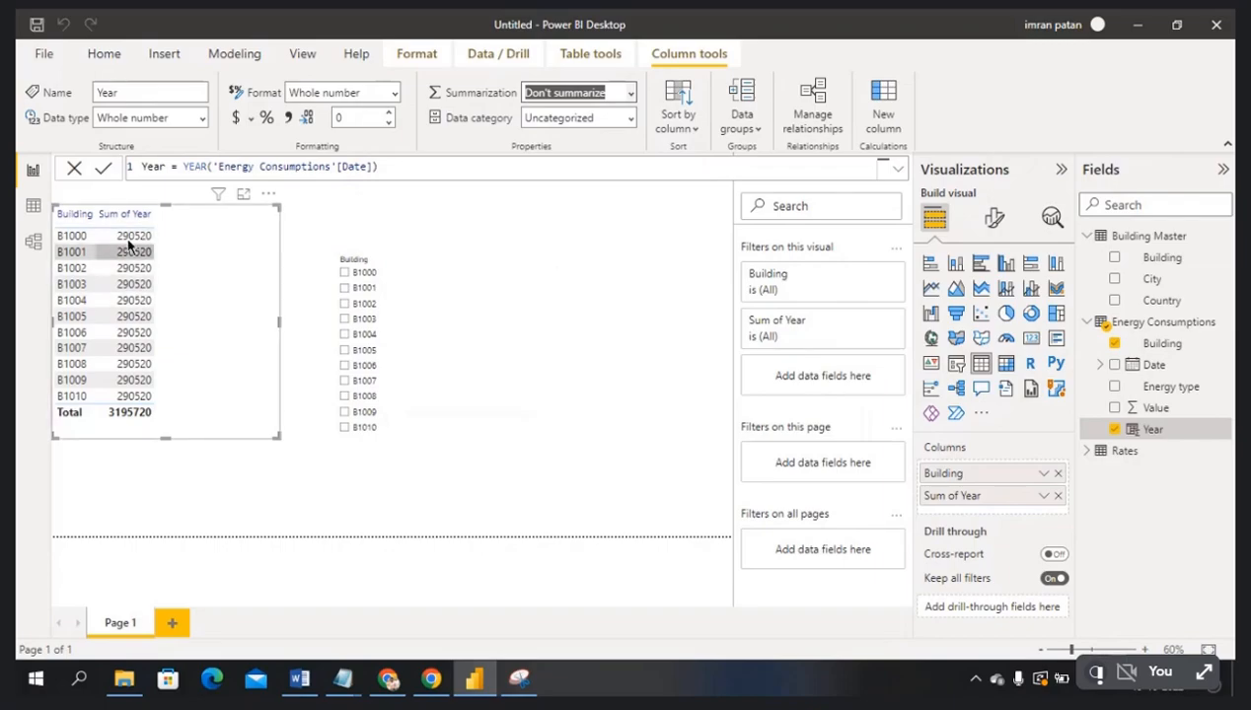
# - Replace Sum of Year in the table visual with the unsummarized Year field, and add Energy type after it
pyautogui.click(1059, 498)
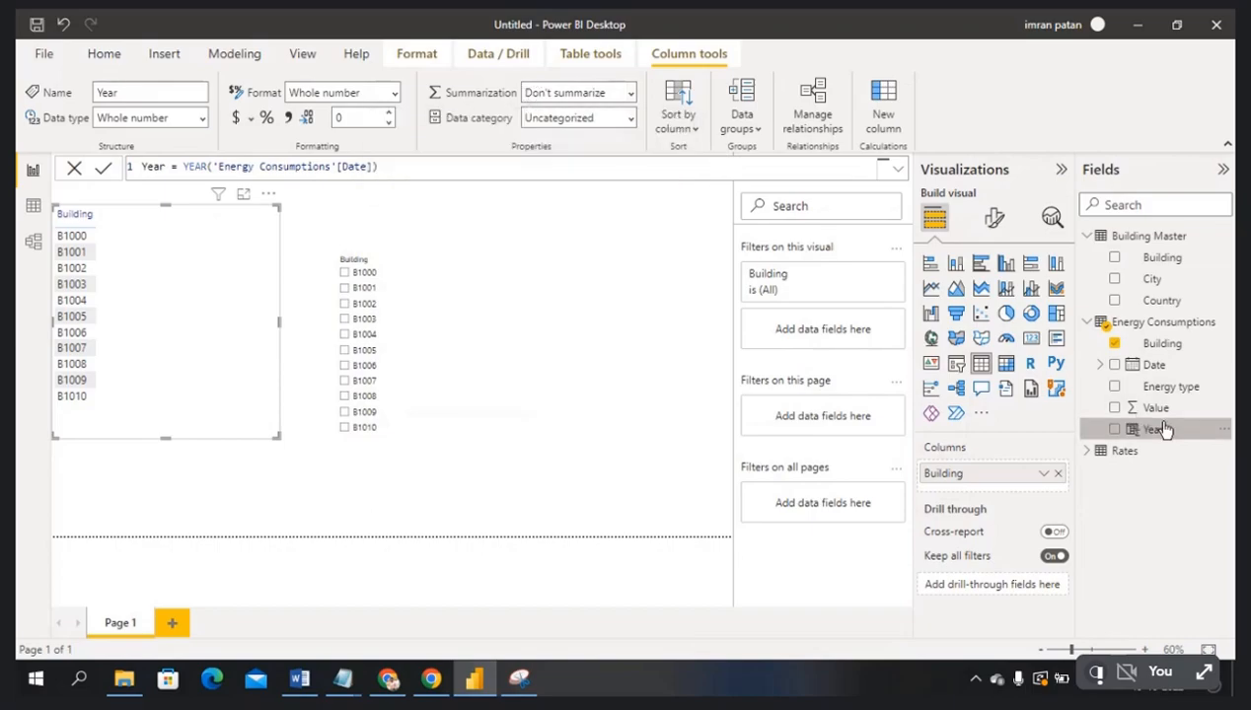
pyautogui.moveTo(1177, 437); pyautogui.dragTo(1006, 489)
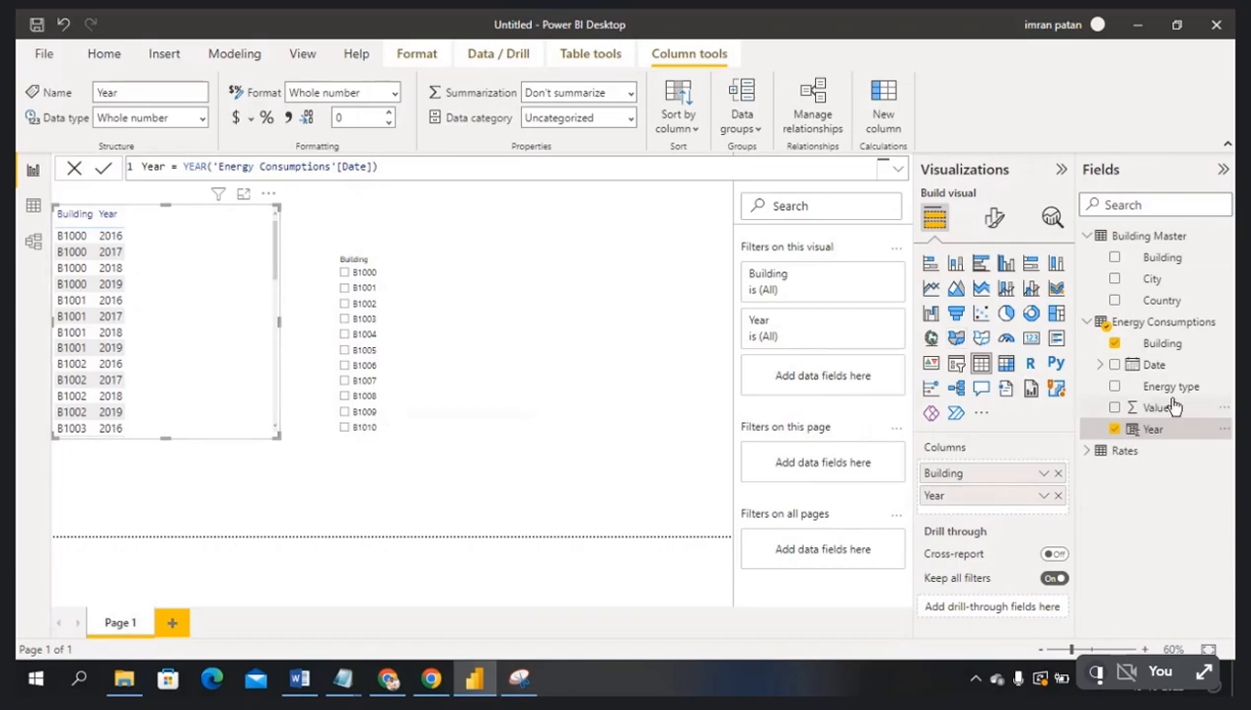
pyautogui.moveTo(1186, 395); pyautogui.dragTo(1017, 507)
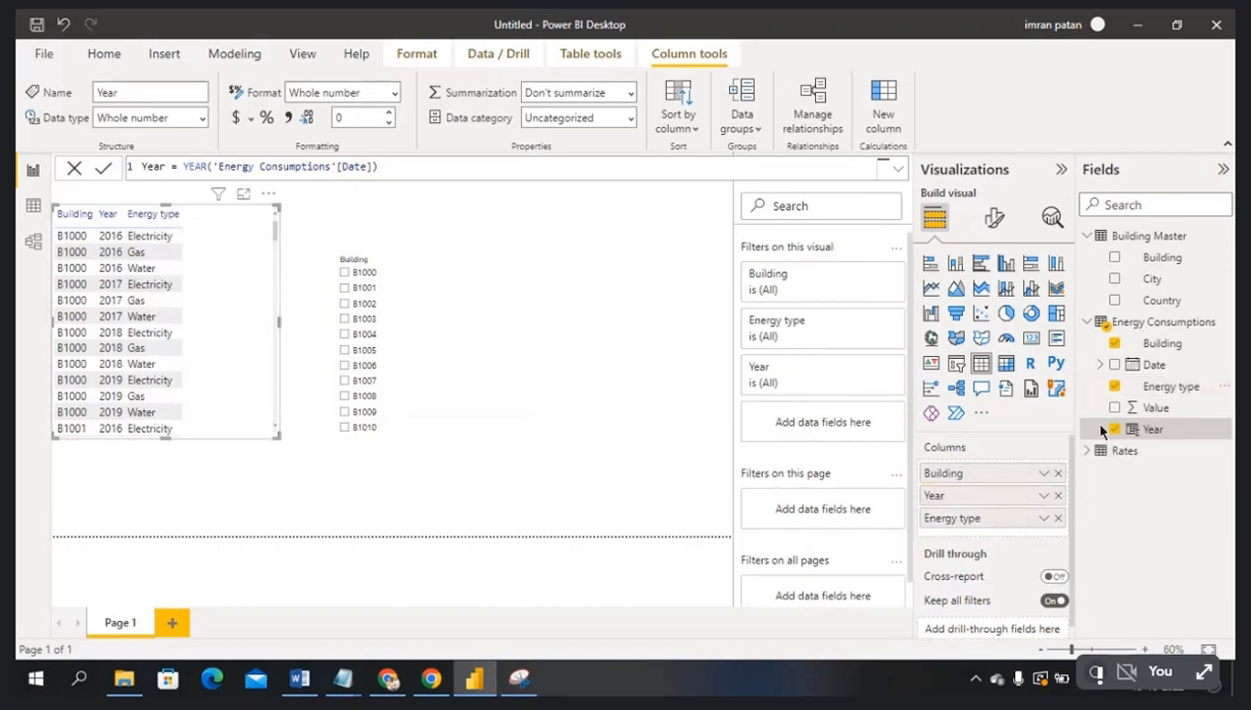
# - Toggle B1000 in the slicer, review the table relationship in the model, and filter the report table to B1000 again
pyautogui.click(419, 275)
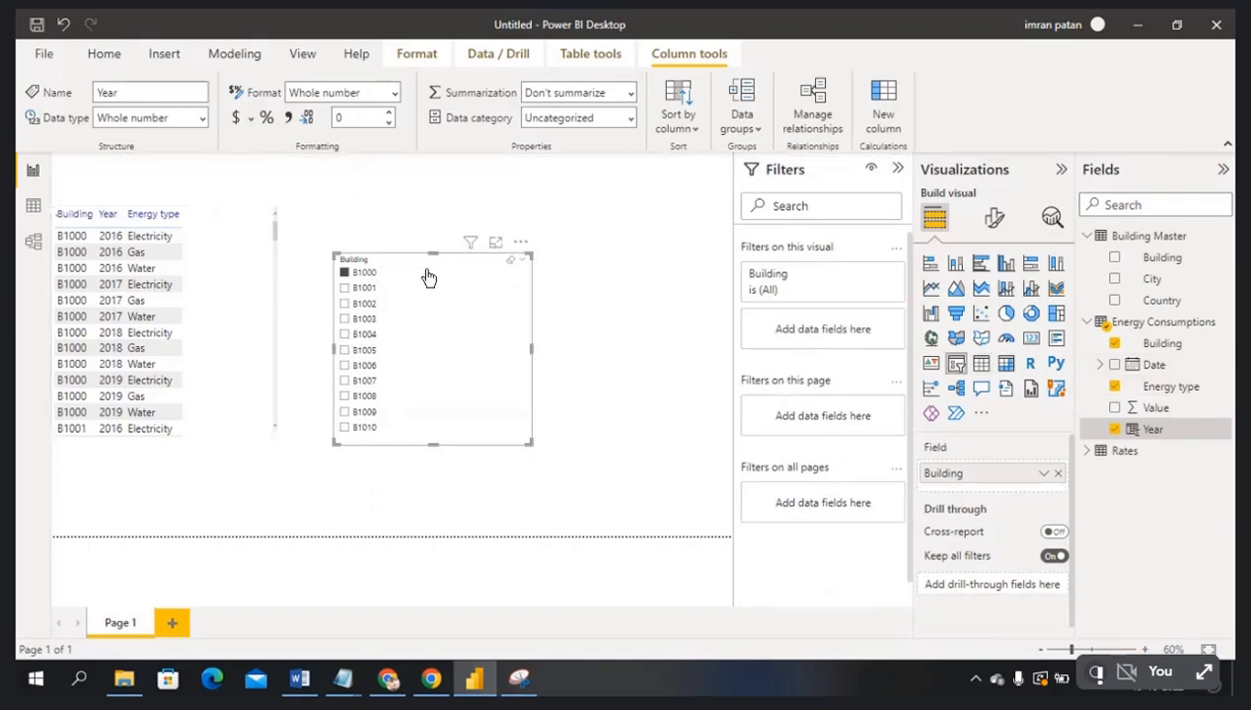
pyautogui.click(349, 279)
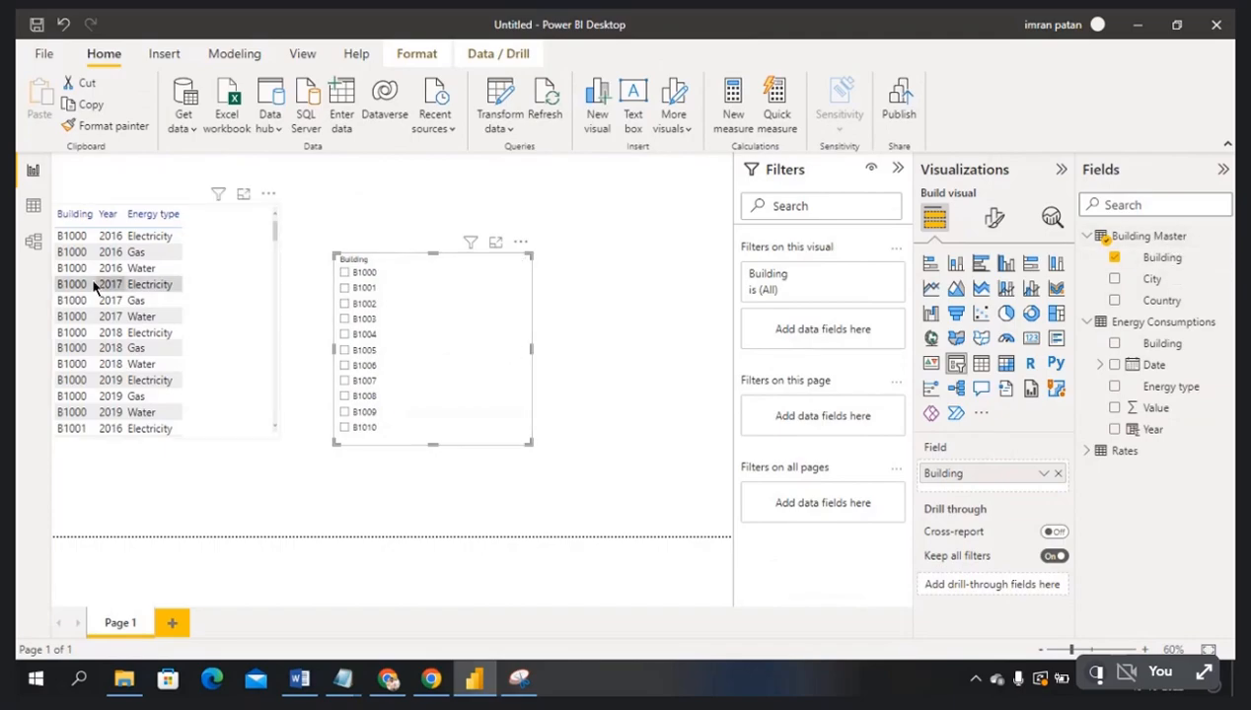
pyautogui.click(36, 244)
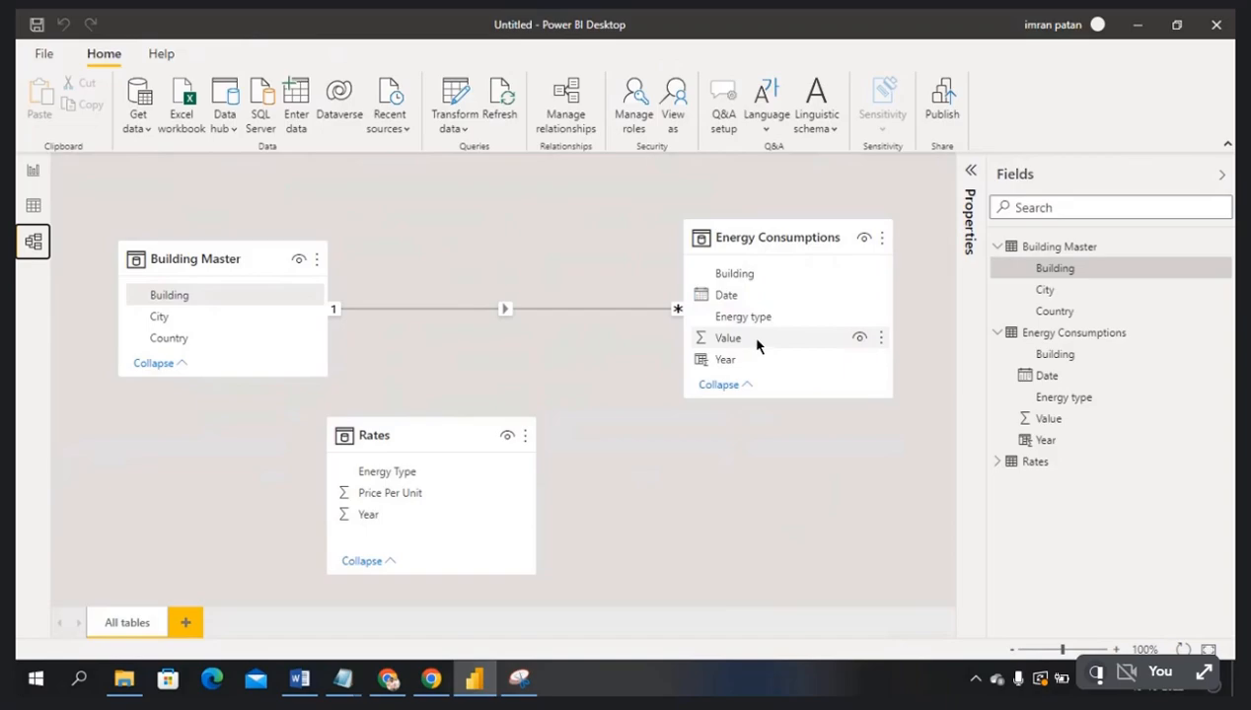
pyautogui.click(32, 172)
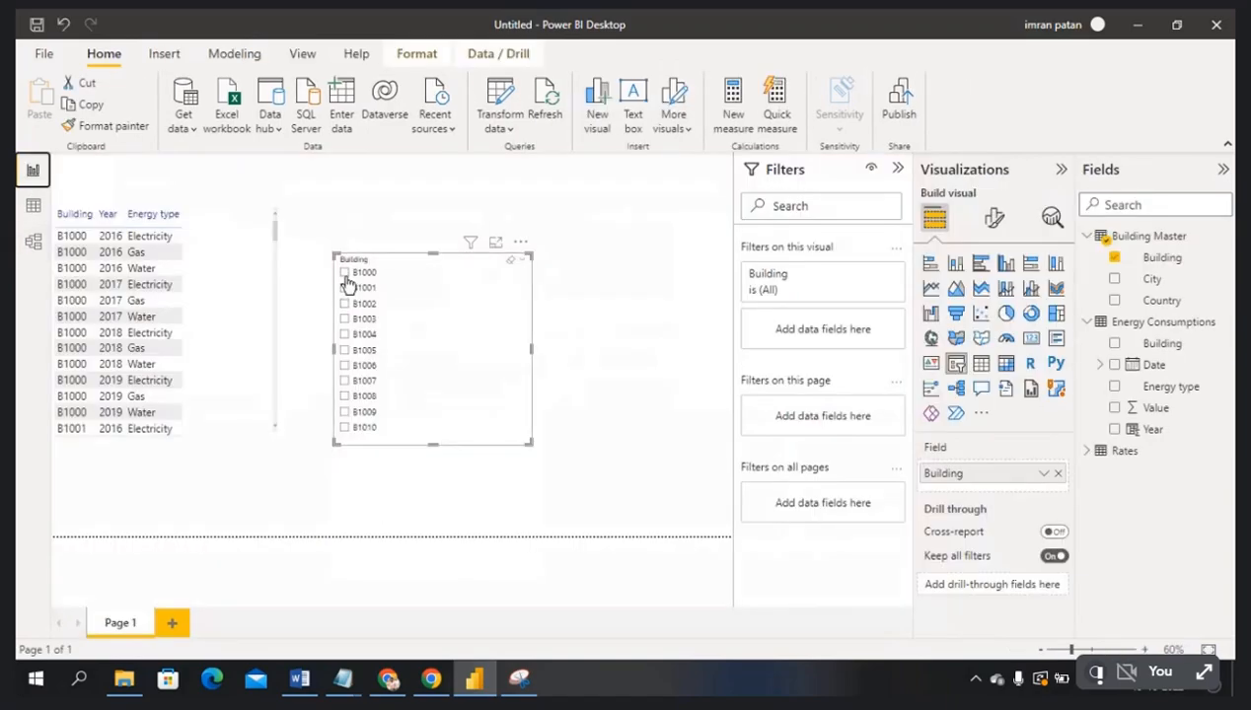
pyautogui.click(345, 274)
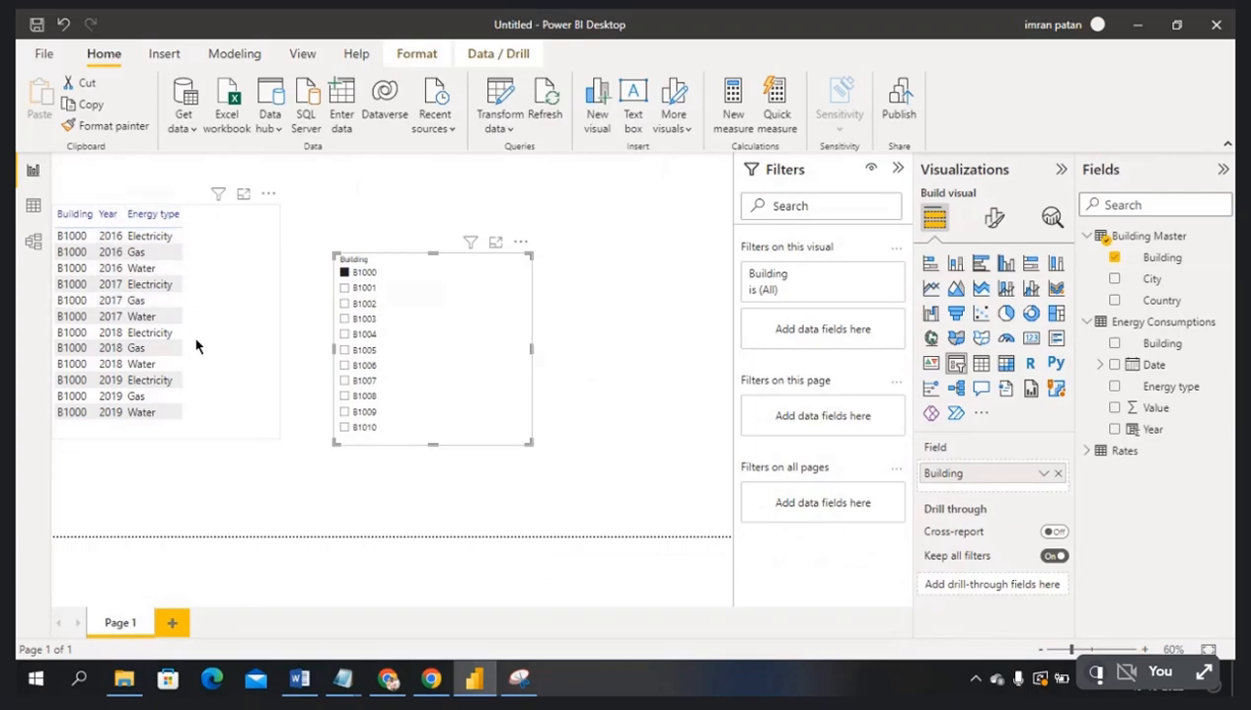
# - Add Value from Energy Consumptions to the table visual as its last column
pyautogui.click(232, 259)
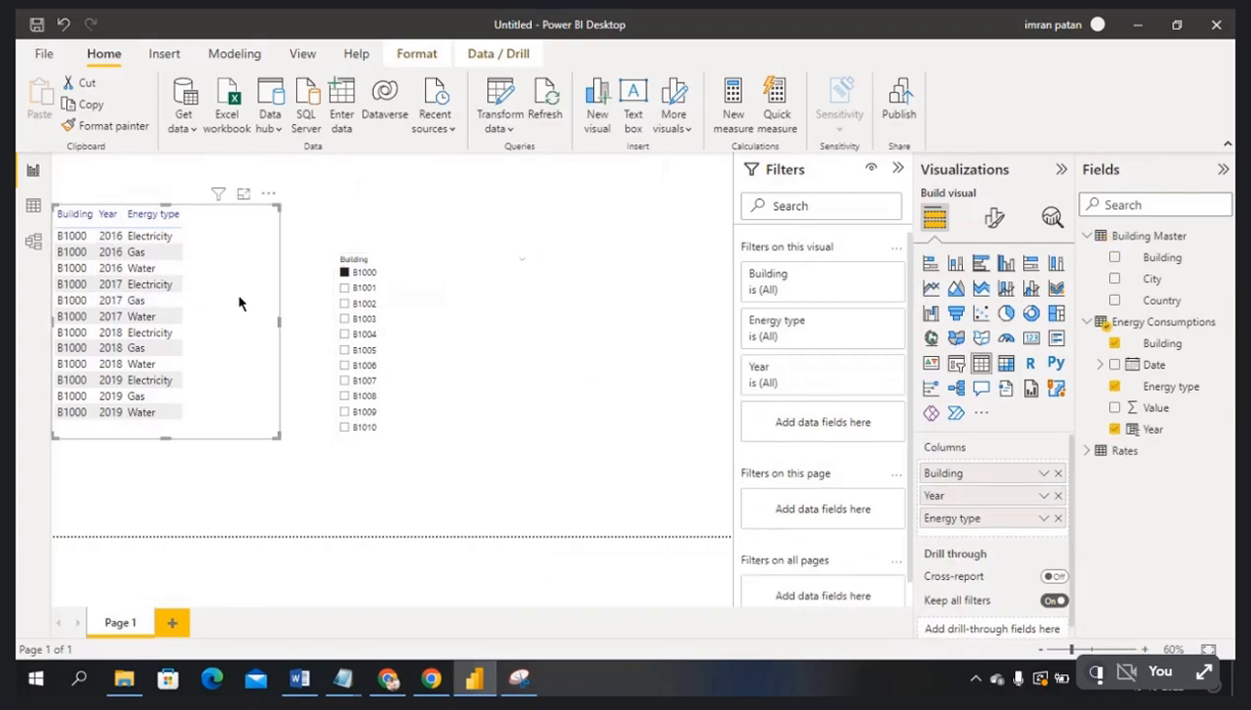
pyautogui.moveTo(1185, 416); pyautogui.dragTo(1017, 540)
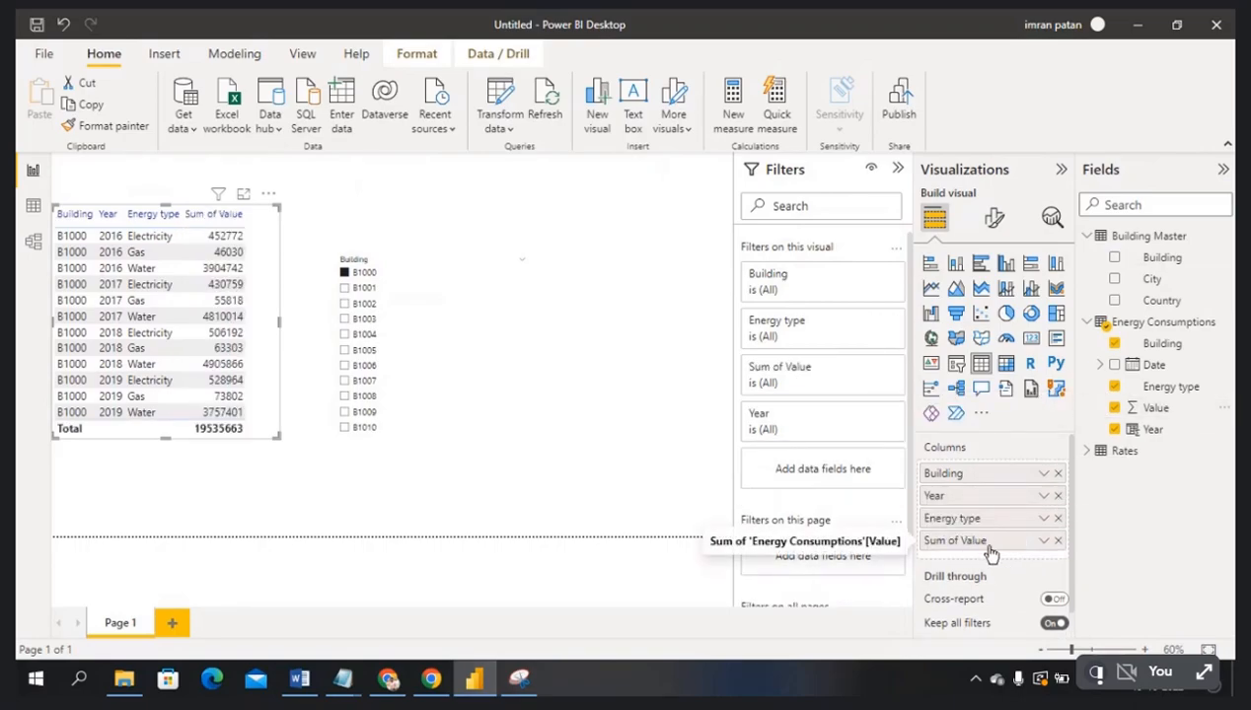
# - Review the aggregation options for Sum of Value in the table visual, and clear the slicer's B1000 selection
pyautogui.click(1043, 542)
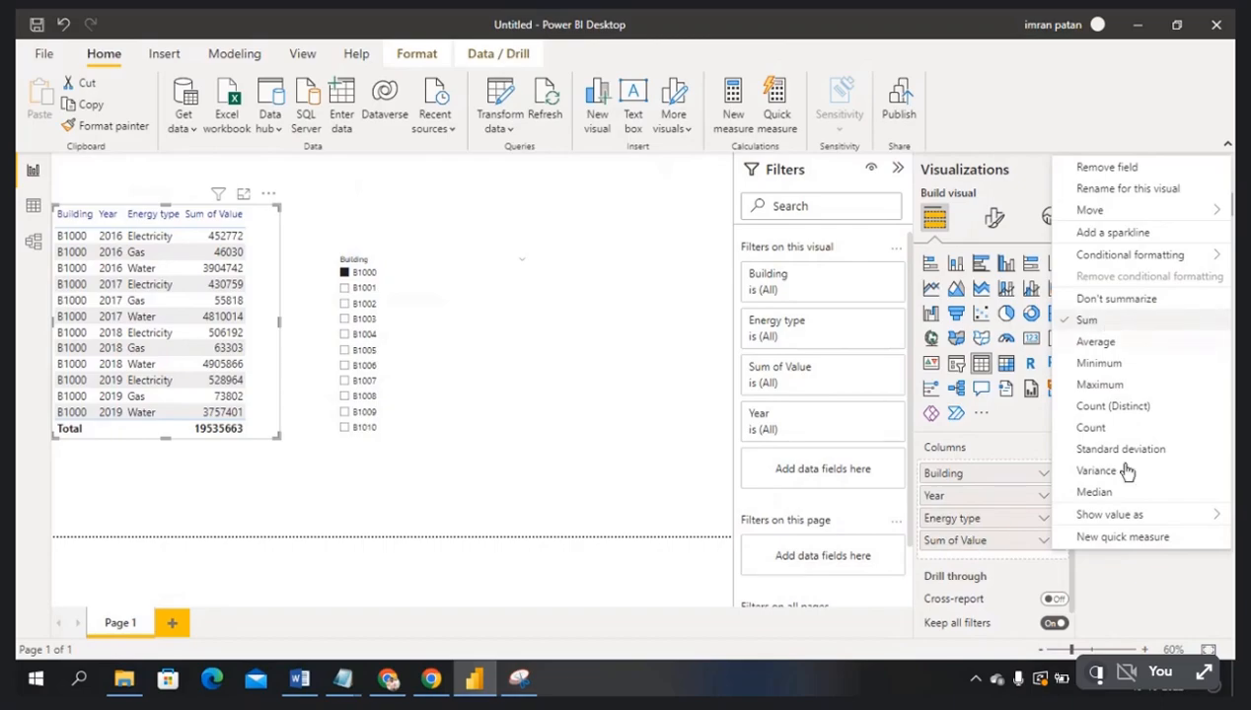
pyautogui.click(1130, 577)
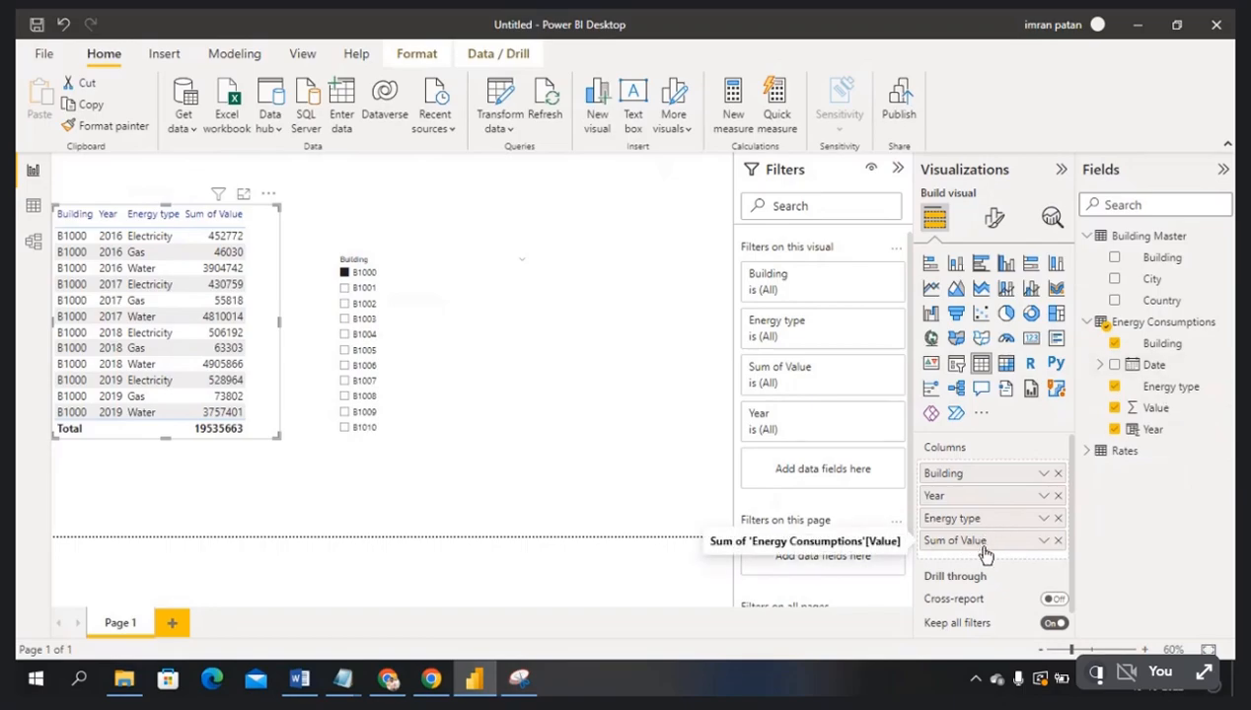
pyautogui.click(1044, 544)
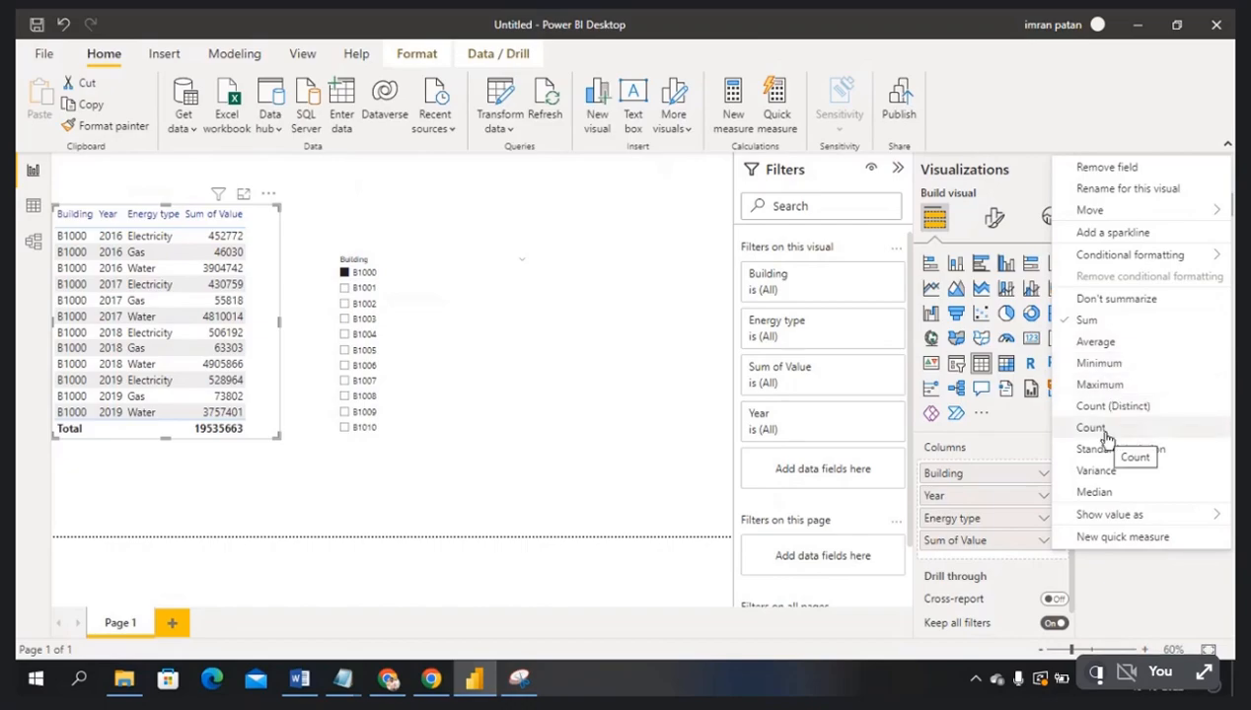
pyautogui.click(1105, 585)
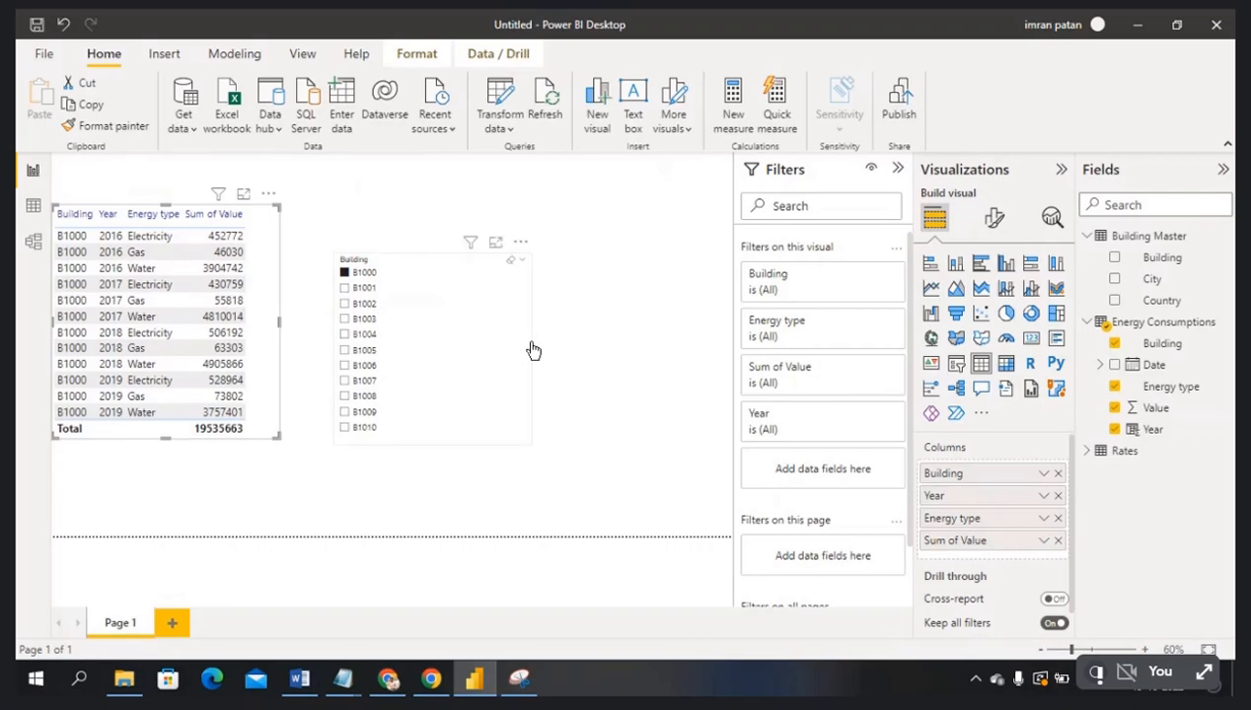
pyautogui.click(497, 339)
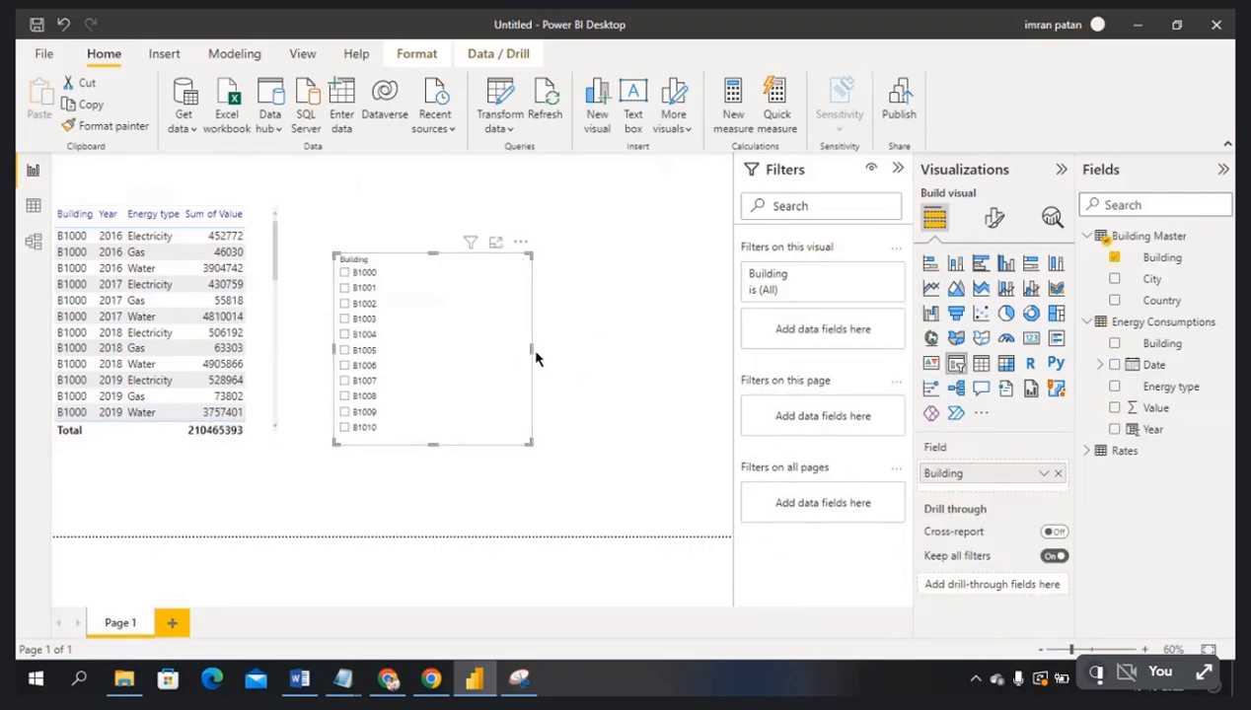
# - Narrow the Building slicer and add a City slicer from Building Master beside it, sized to match its height
pyautogui.moveTo(531, 349); pyautogui.dragTo(392, 346)
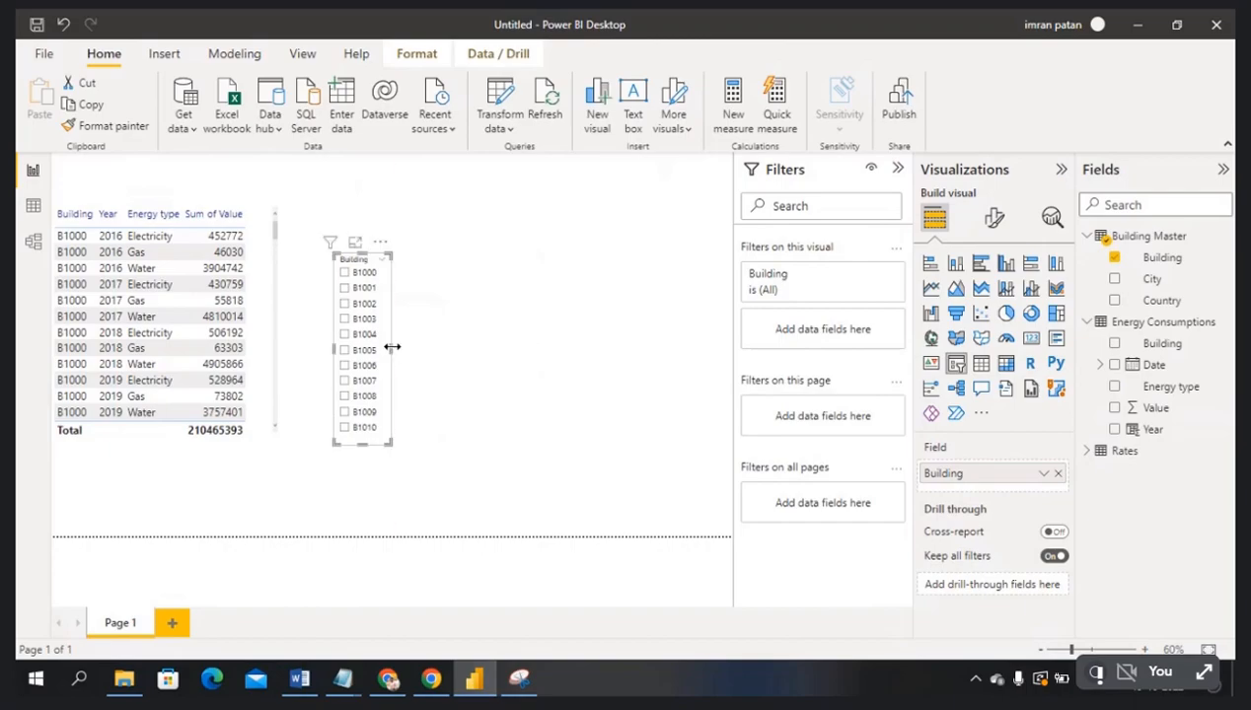
pyautogui.click(454, 345)
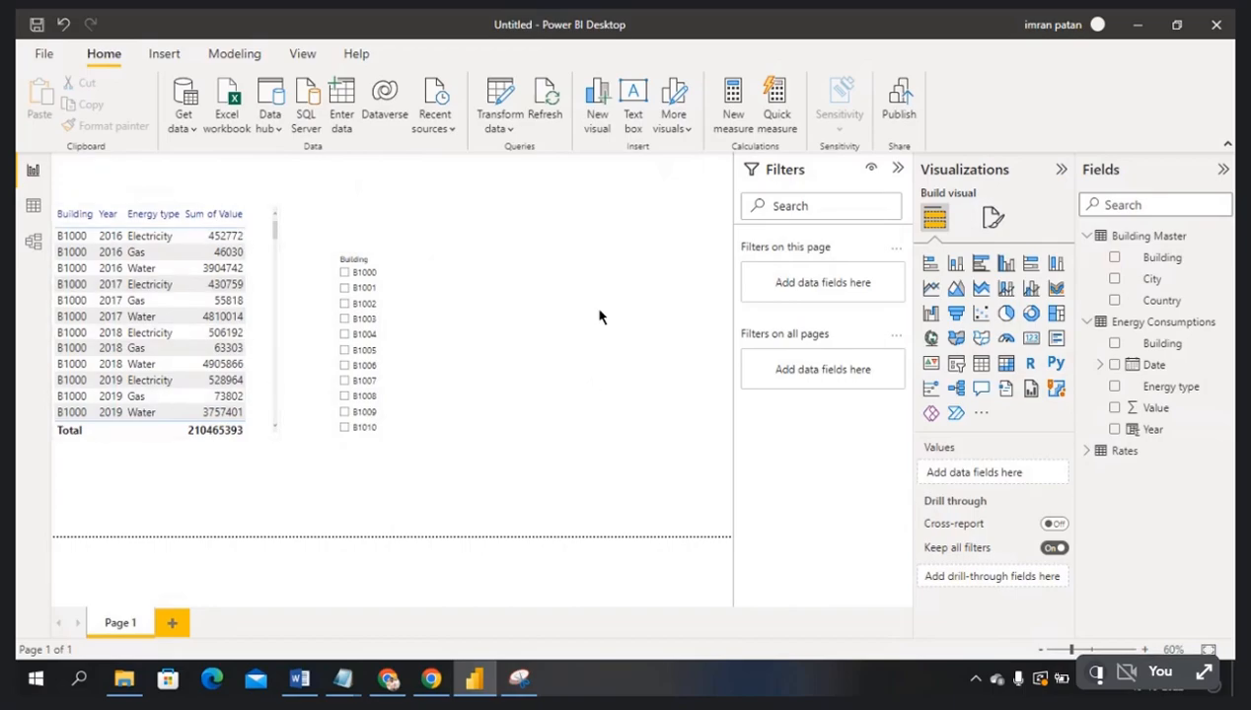
pyautogui.click(956, 363)
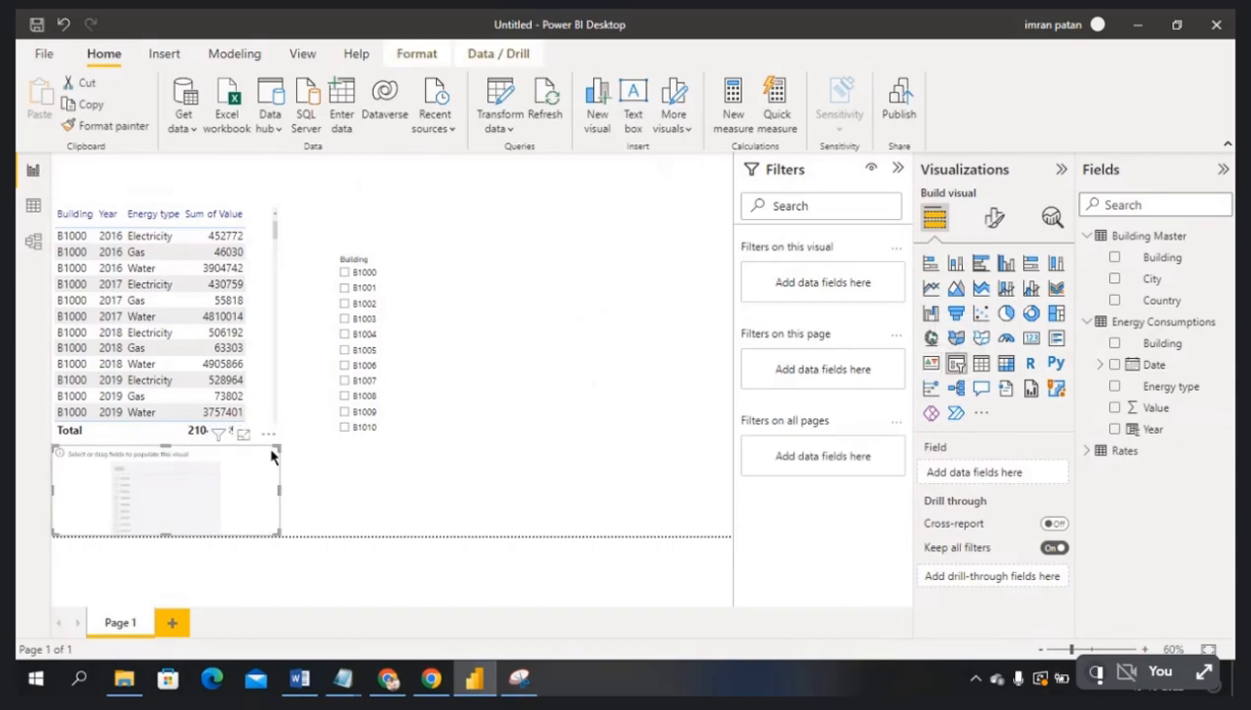
pyautogui.moveTo(266, 444); pyautogui.dragTo(496, 441)
pyautogui.moveTo(636, 334); pyautogui.dragTo(550, 307)
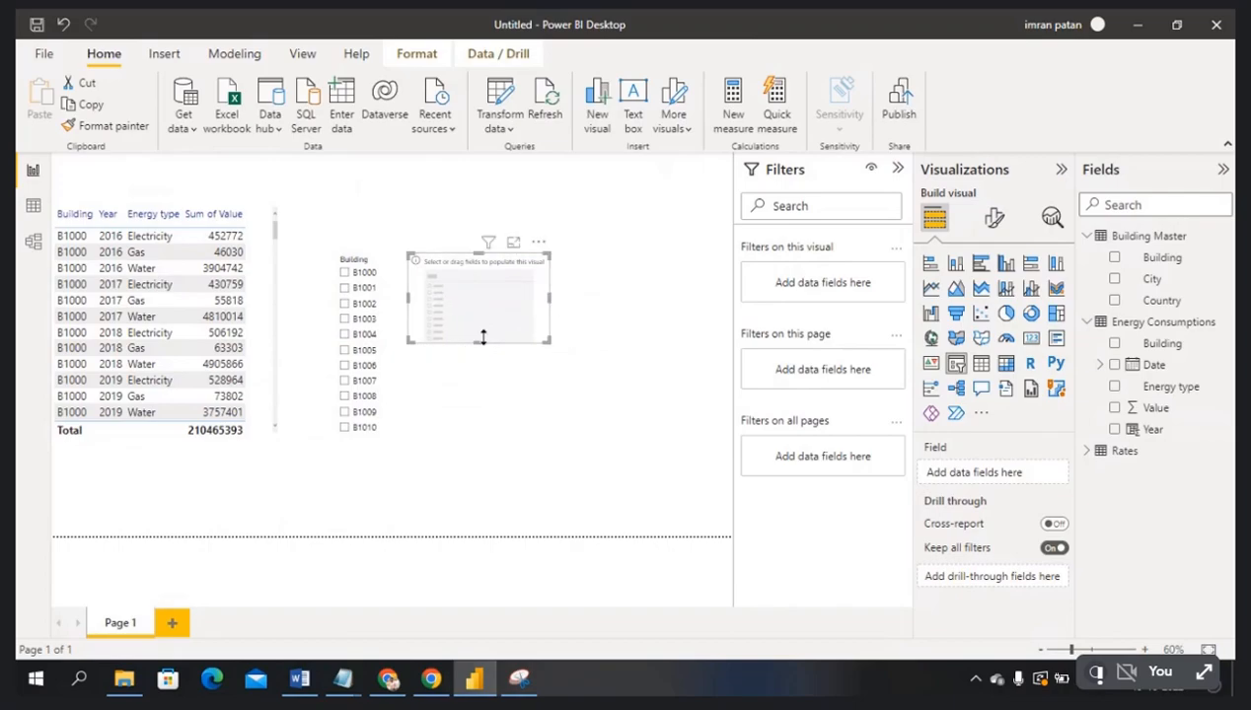
pyautogui.moveTo(479, 351); pyautogui.dragTo(478, 438)
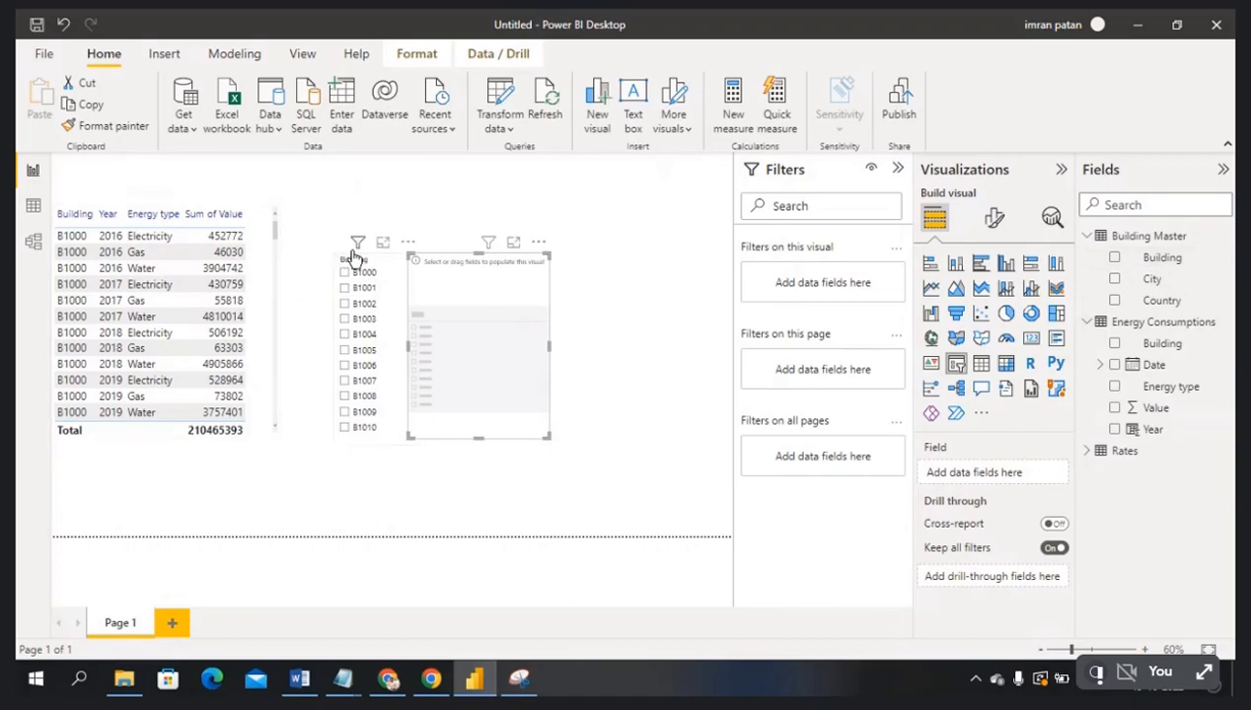
pyautogui.moveTo(1154, 280); pyautogui.dragTo(503, 299)
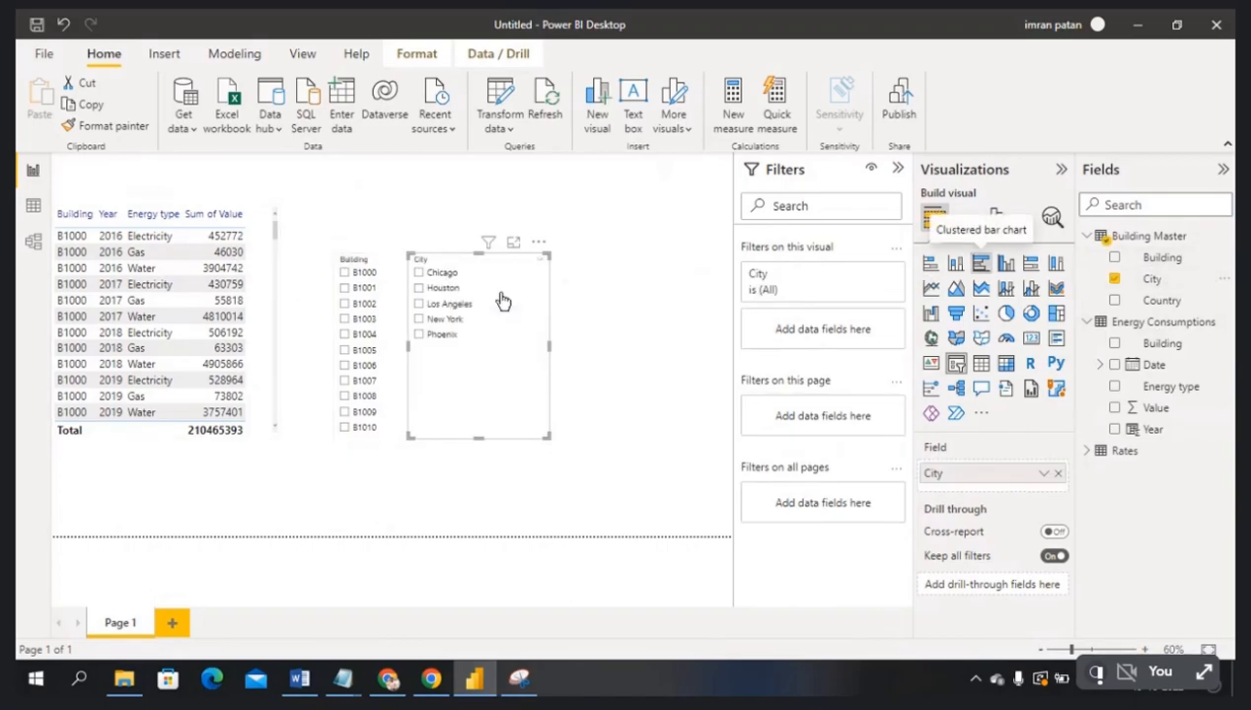
pyautogui.moveTo(547, 348); pyautogui.dragTo(503, 358)
pyautogui.click(697, 354)
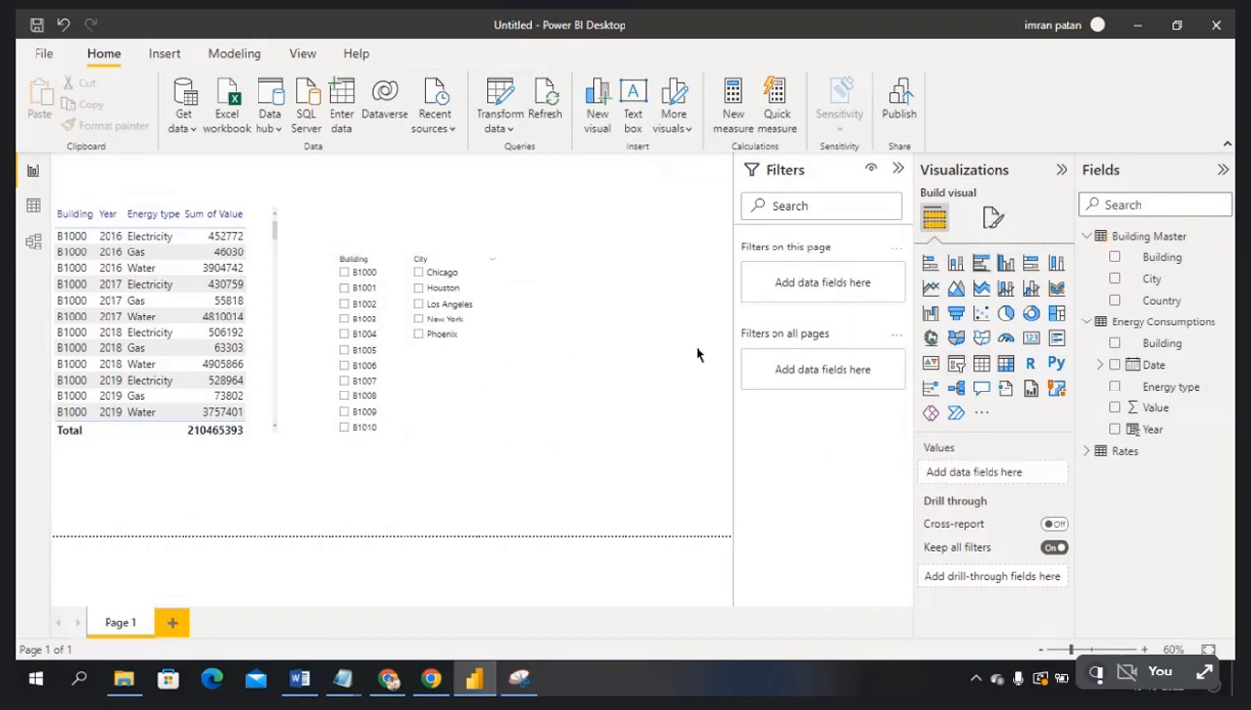
# - Add a narrow slicer for Country from Building Master beside the City slicer
pyautogui.click(956, 365)
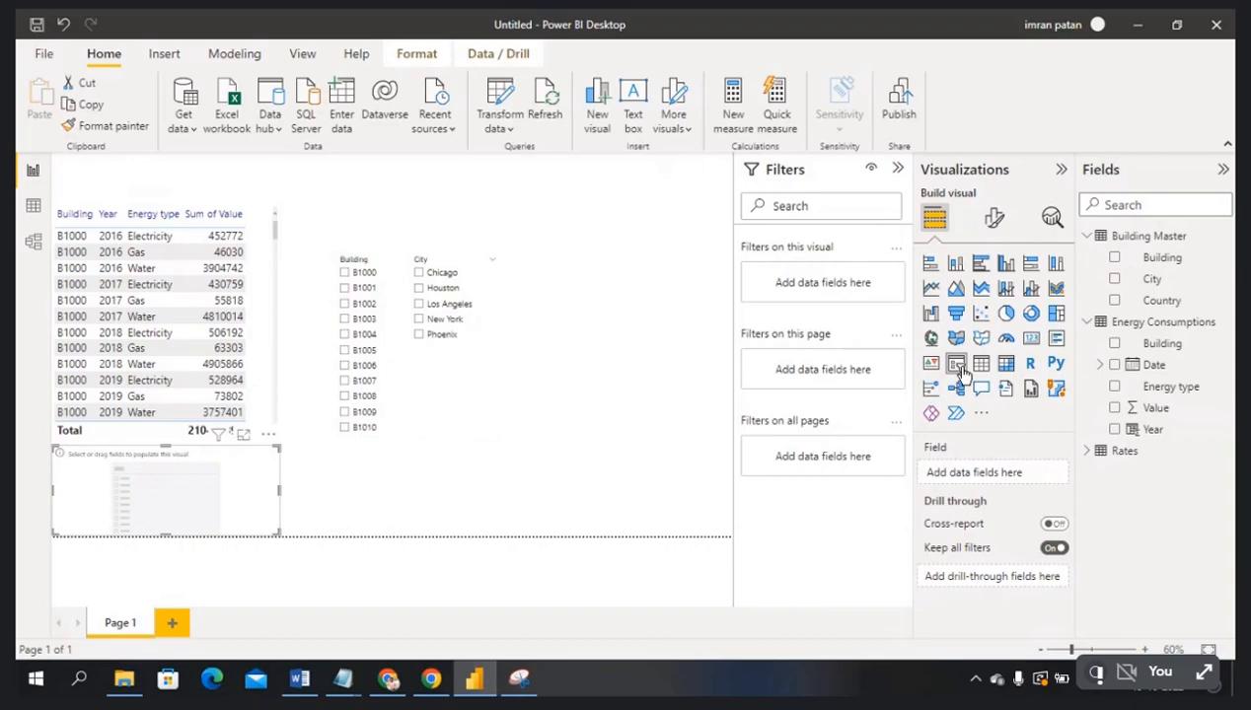
pyautogui.click(690, 323)
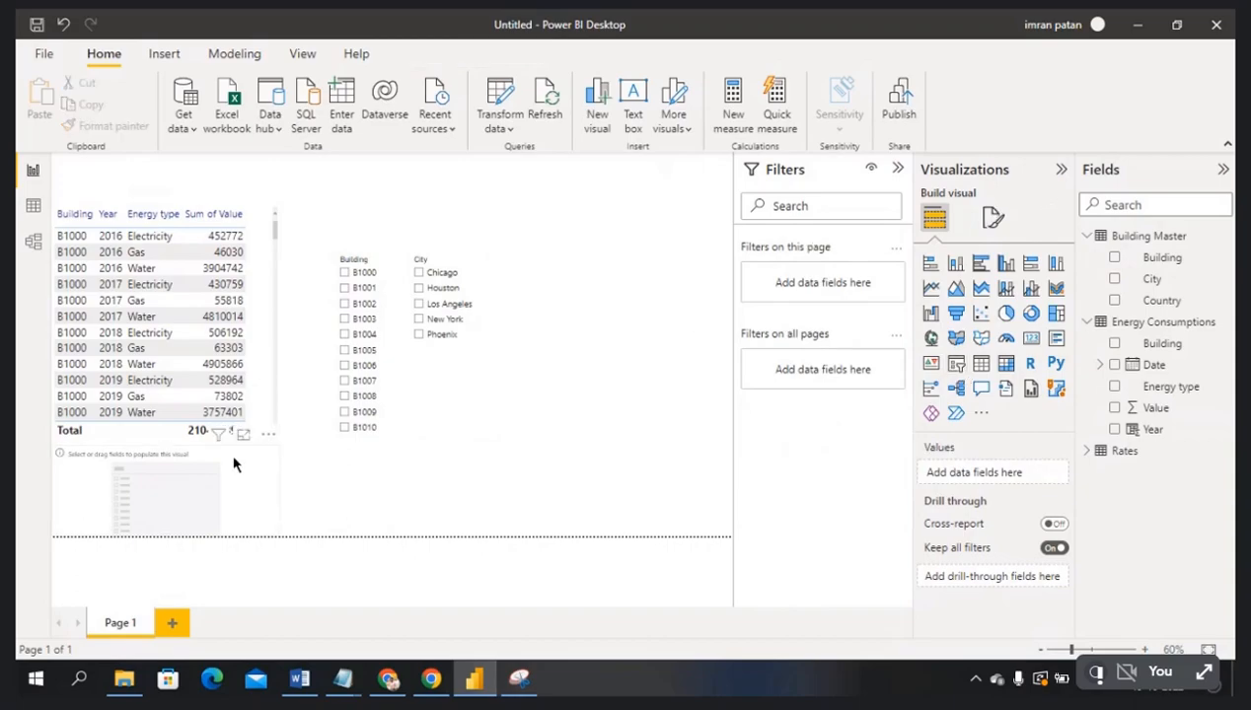
pyautogui.moveTo(265, 442); pyautogui.dragTo(703, 245)
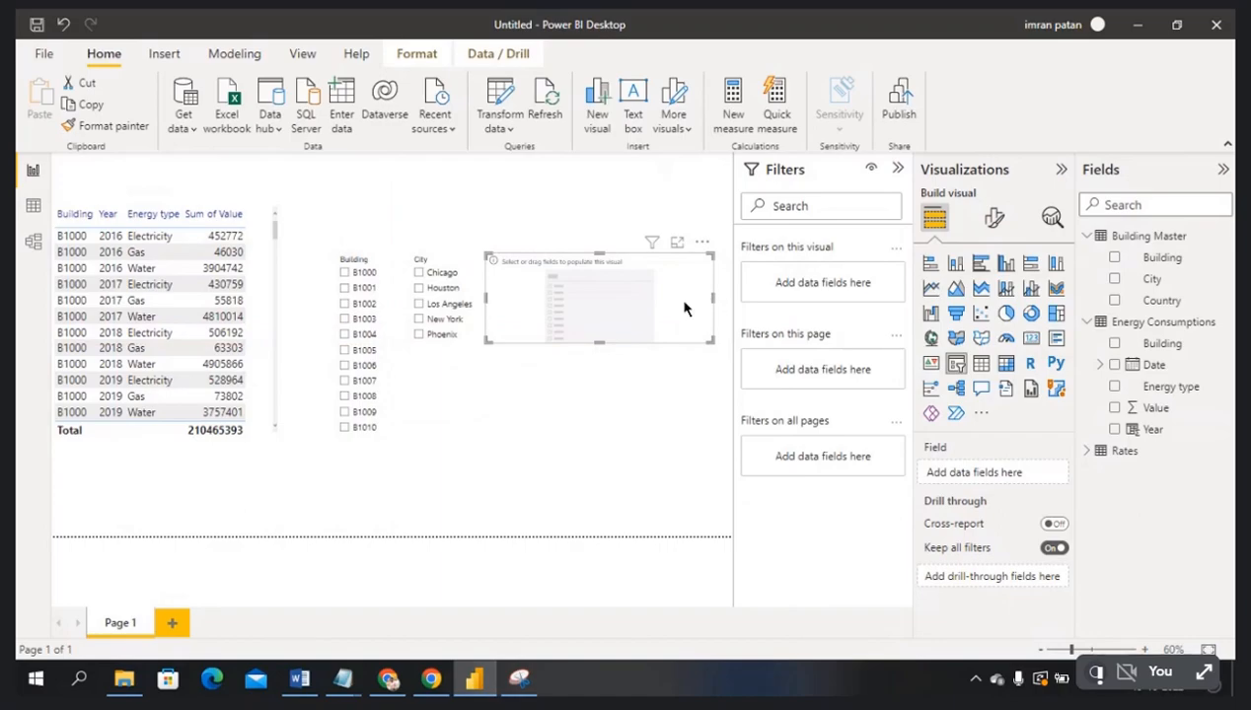
pyautogui.moveTo(711, 298); pyautogui.dragTo(616, 300)
pyautogui.moveTo(1171, 308); pyautogui.dragTo(562, 301)
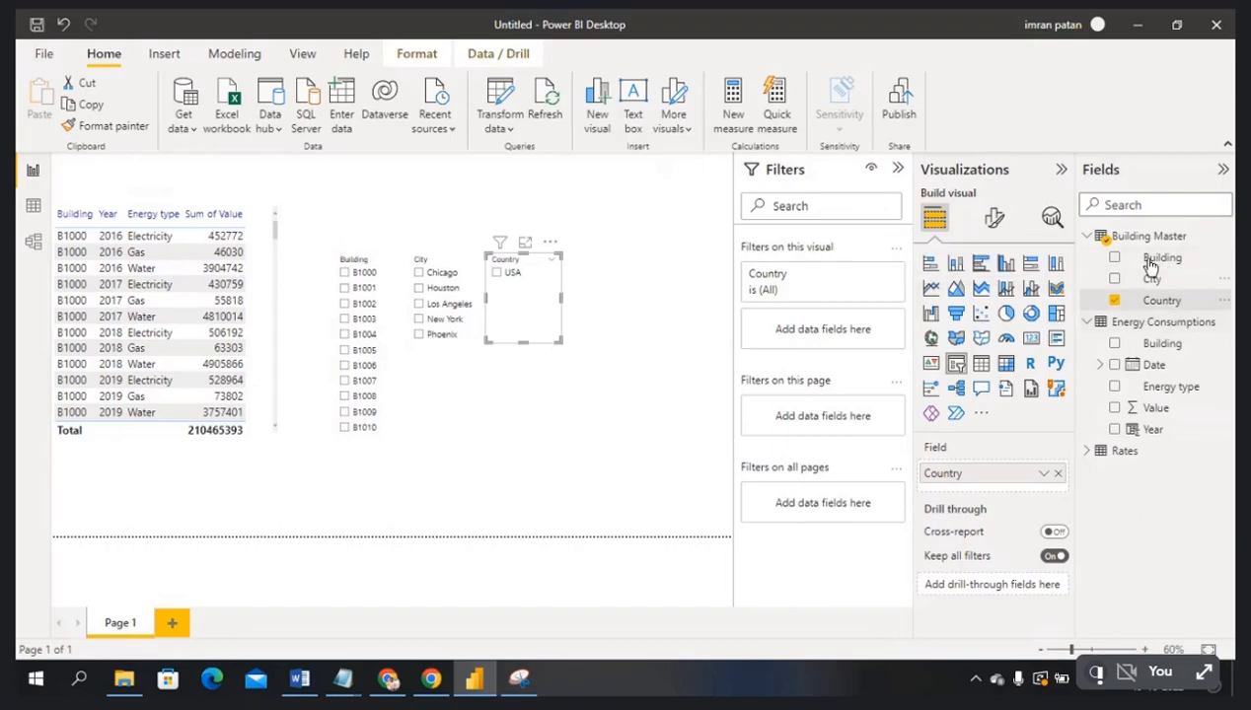
pyautogui.click(630, 343)
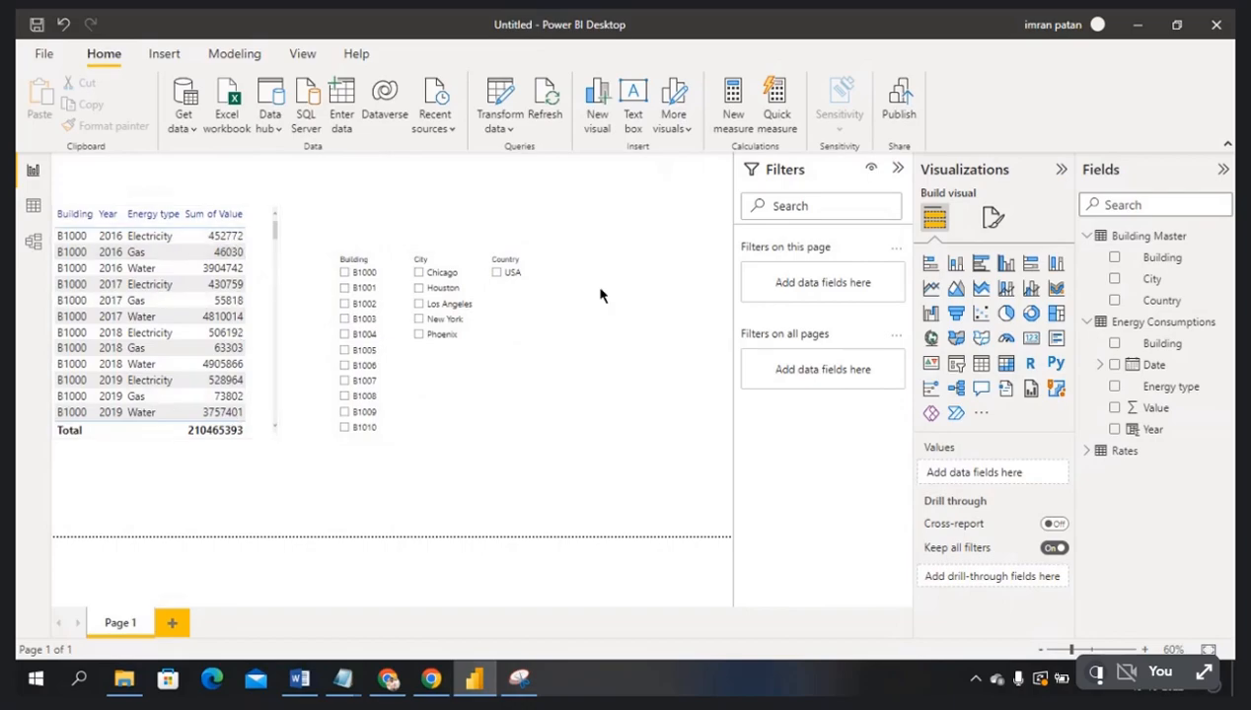
# - Filter the report table to the city Chicago and building B1004 with the slicers
pyautogui.click(419, 277)
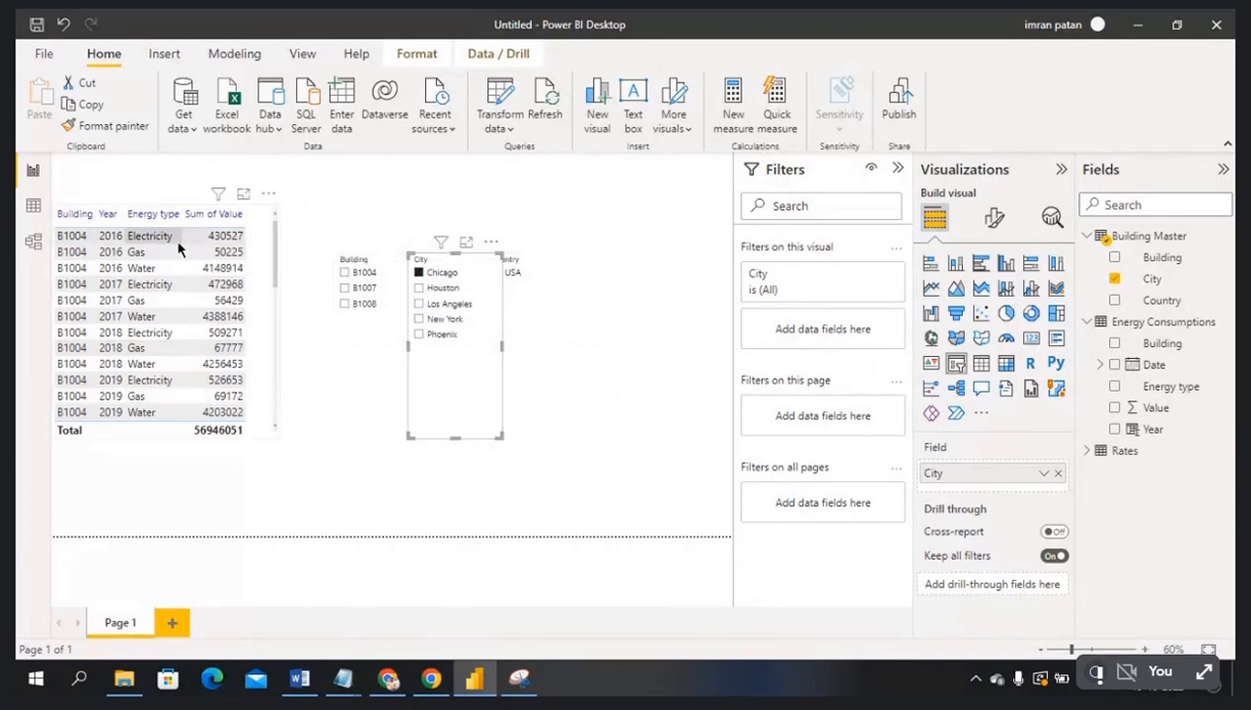
pyautogui.click(344, 274)
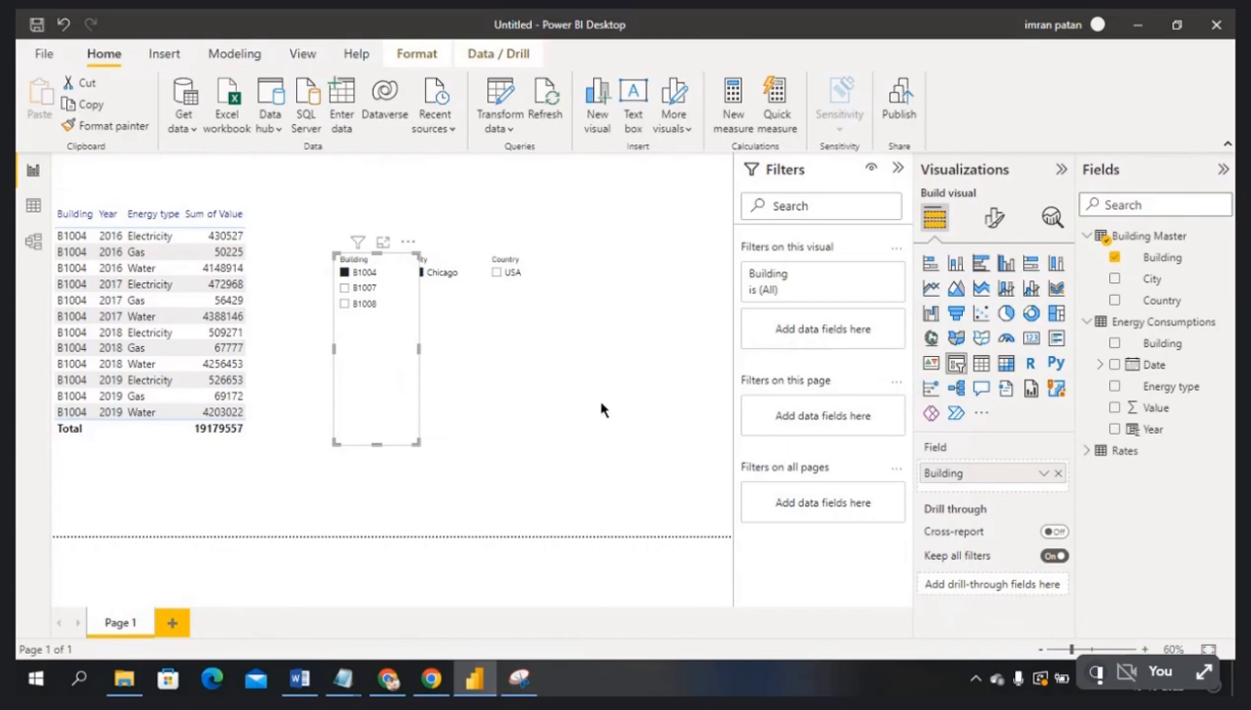
pyautogui.click(569, 397)
# - Review the Building Master relationship in the model, and reset its Building column filter to include all buildings
pyautogui.click(33, 244)
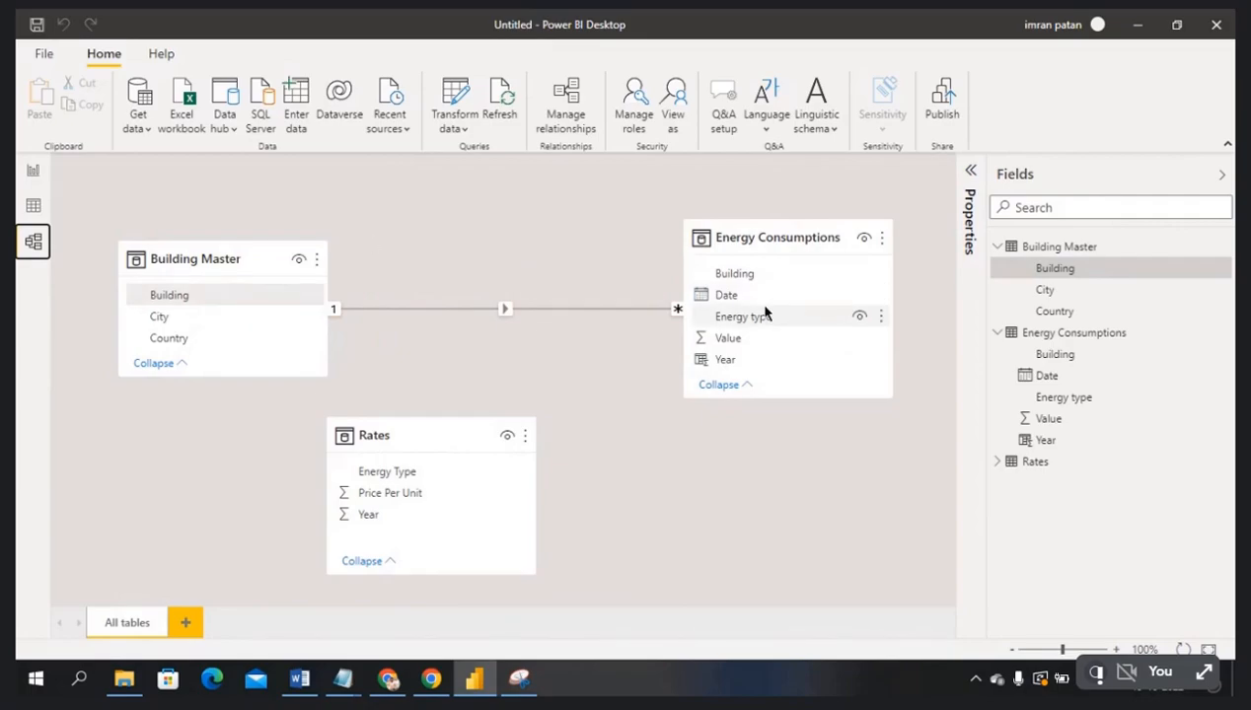
pyautogui.click(183, 300)
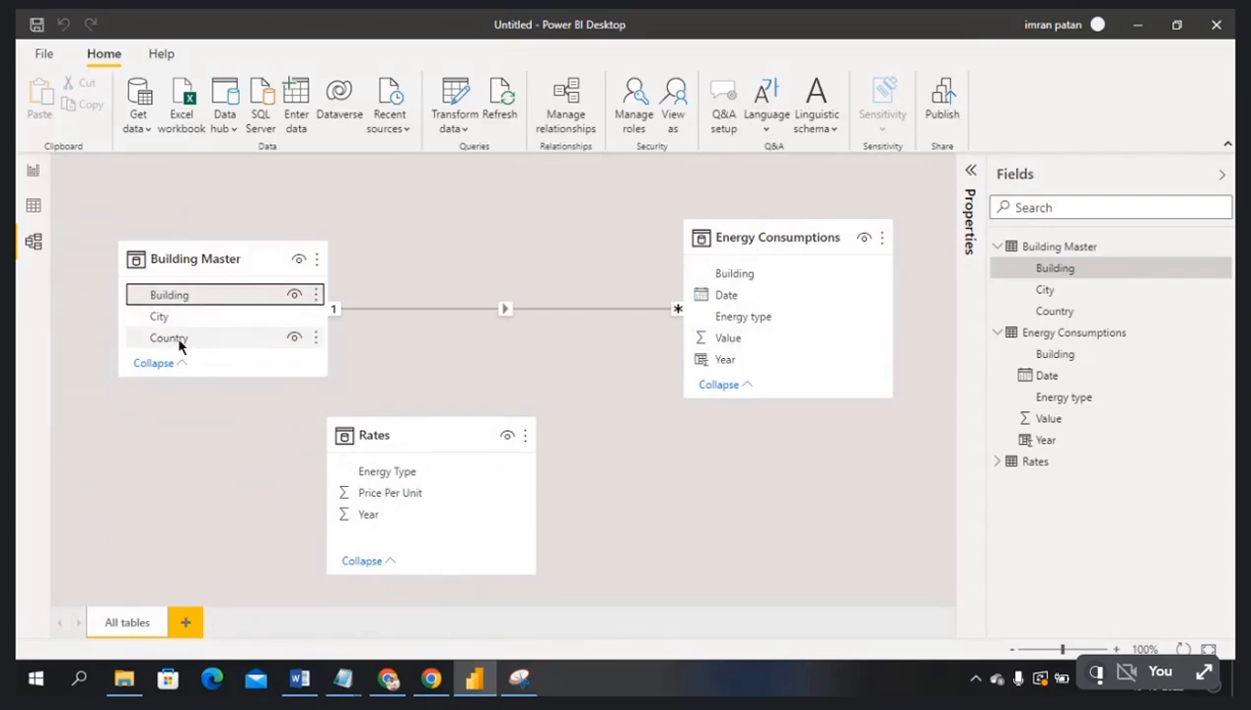
pyautogui.click(34, 205)
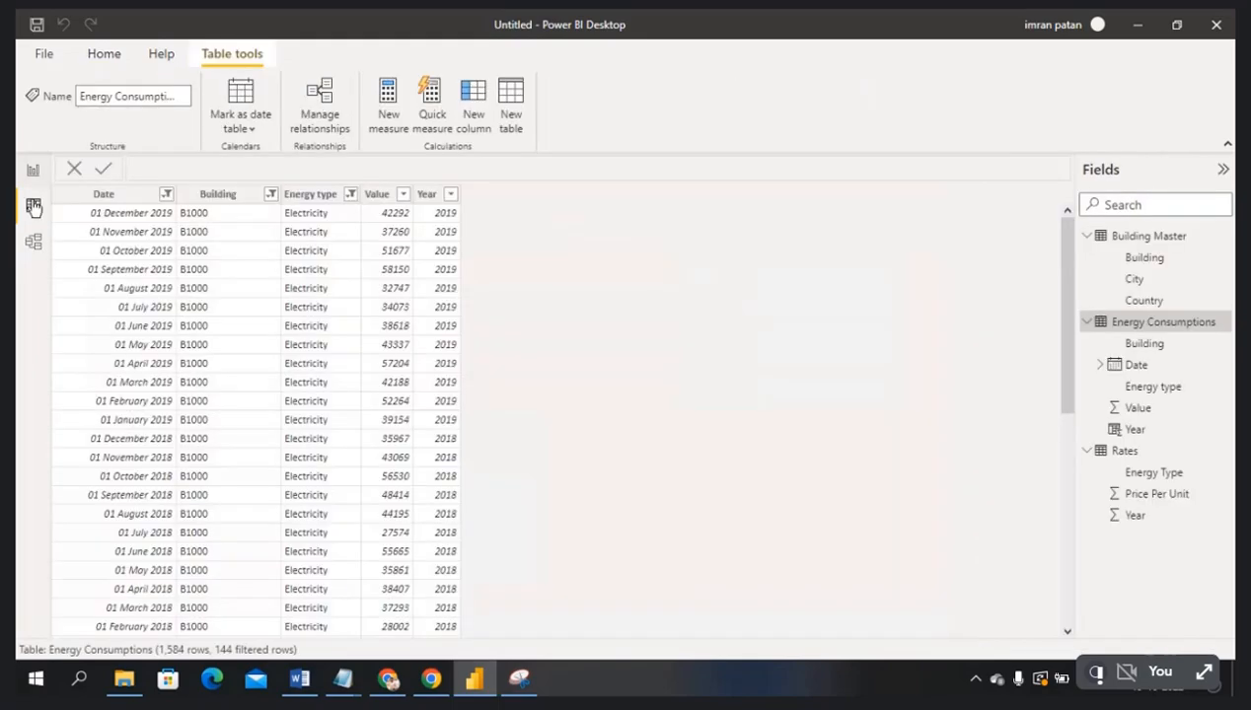
pyautogui.click(1097, 237)
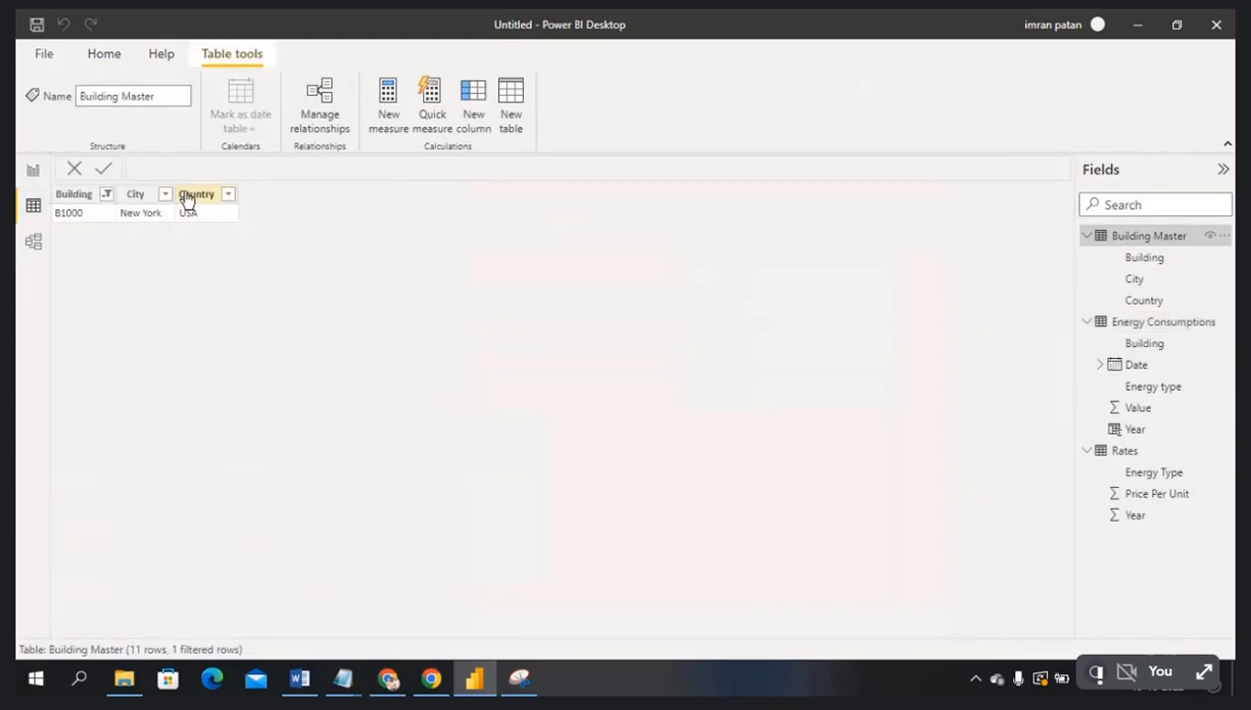
pyautogui.click(103, 194)
pyautogui.click(106, 195)
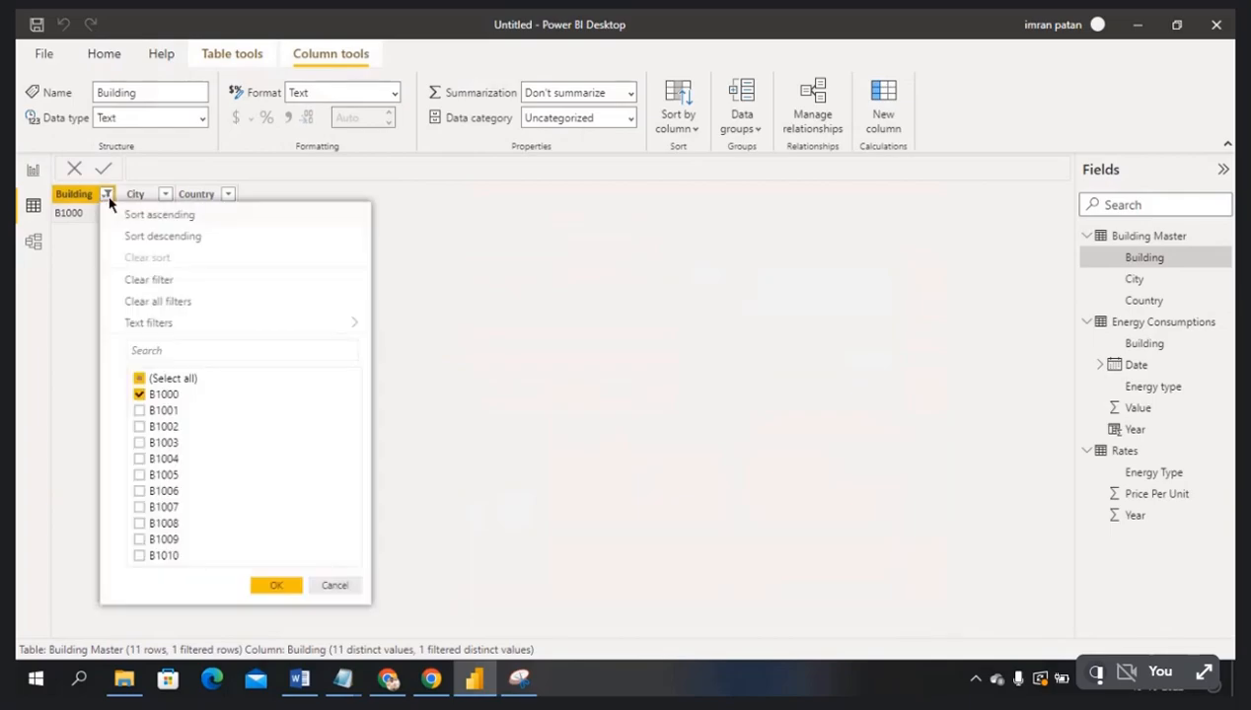
pyautogui.click(140, 379)
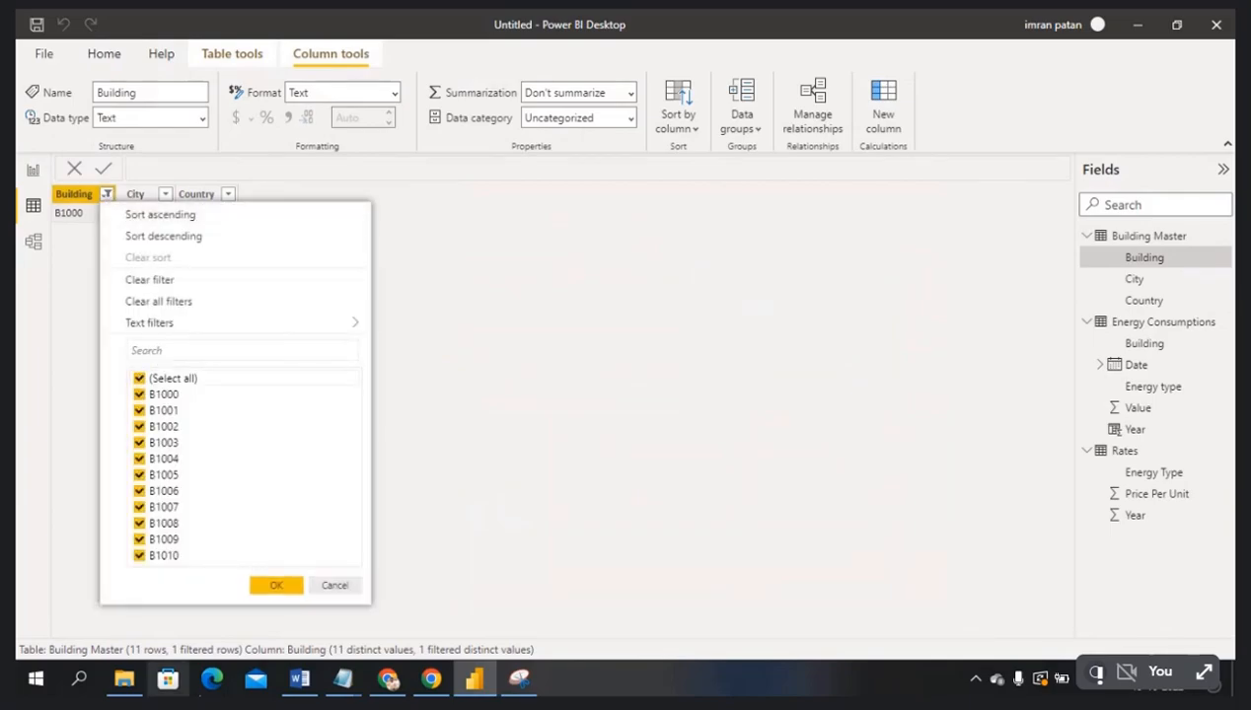
pyautogui.click(272, 585)
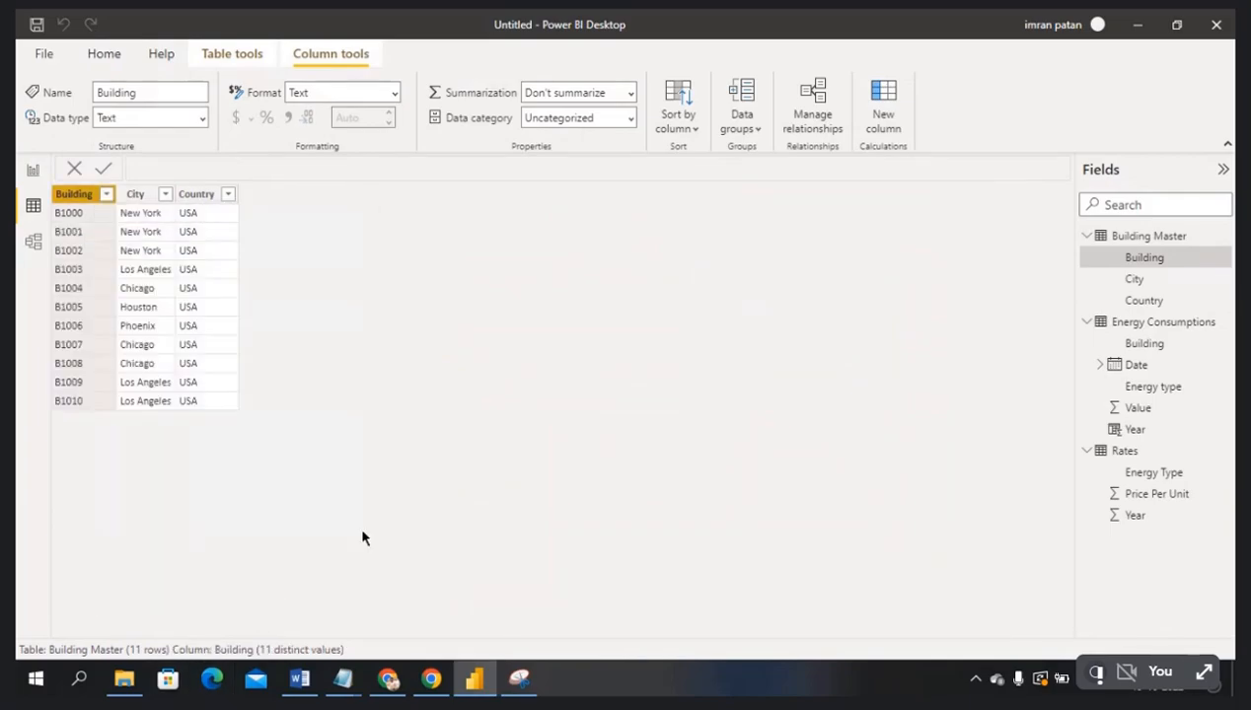
# - Filter Building Master's City column to New York and examine which buildings belong to that city
pyautogui.click(166, 196)
pyautogui.click(198, 380)
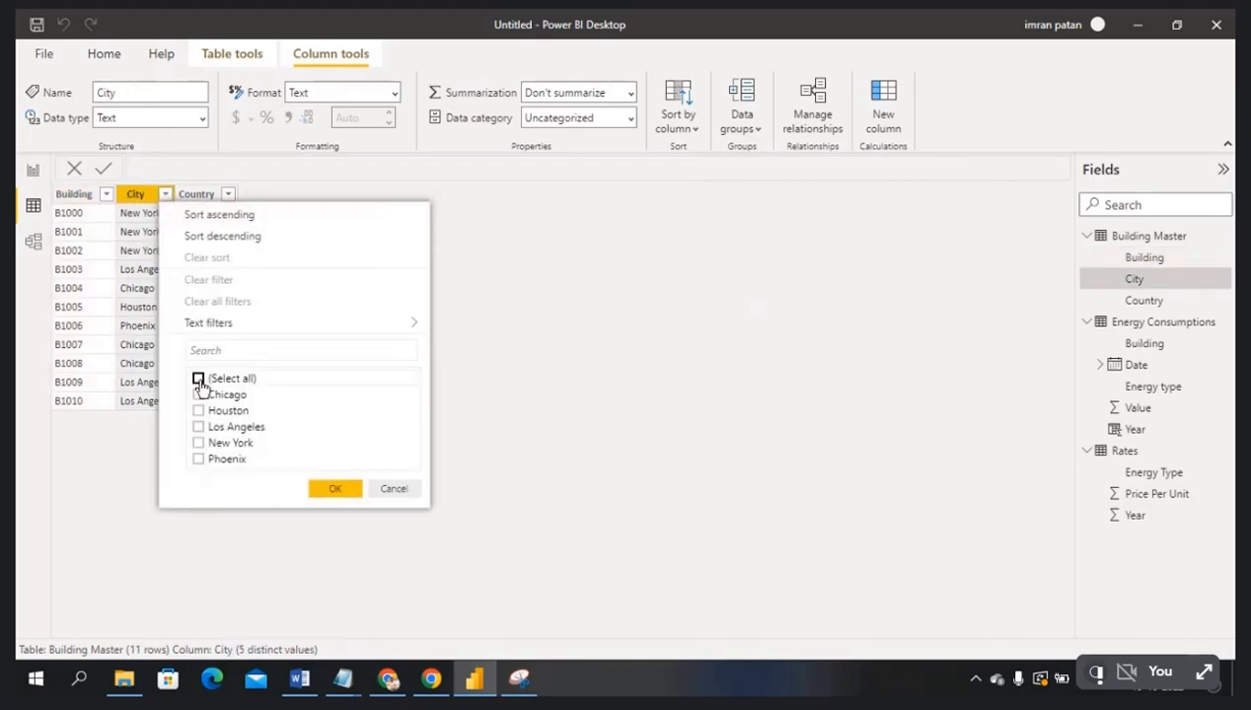
pyautogui.click(198, 444)
pyautogui.click(336, 489)
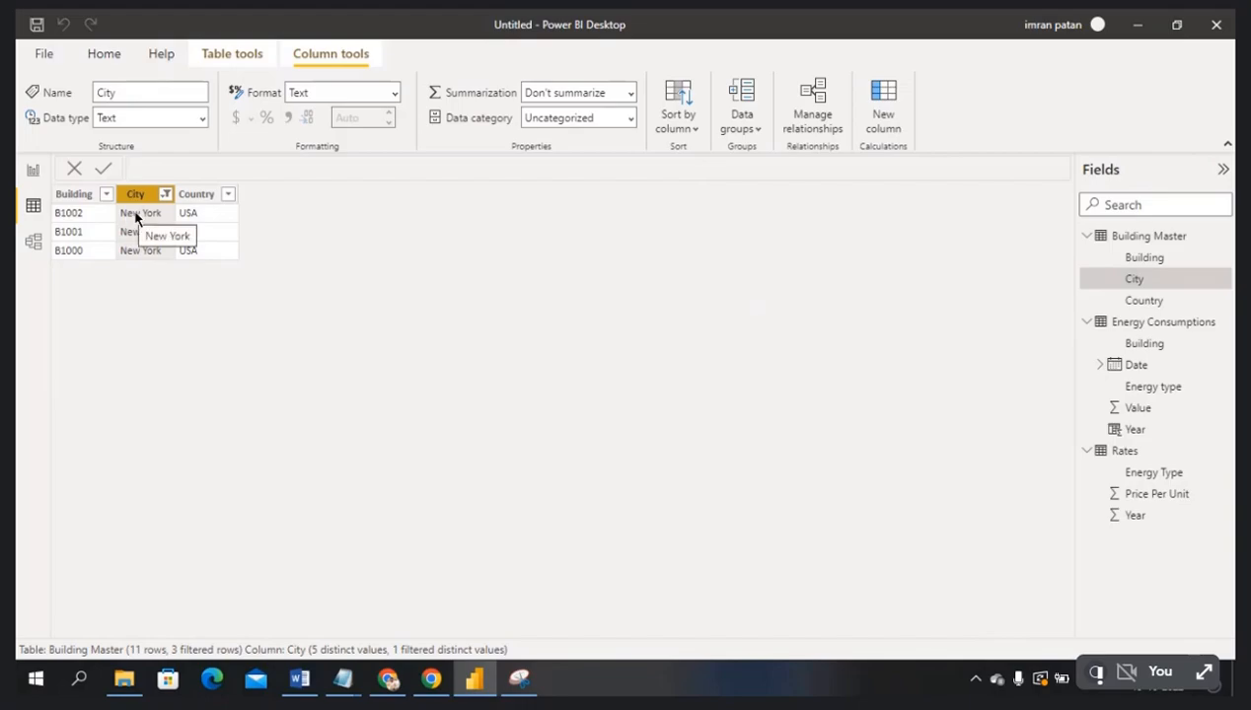
pyautogui.click(76, 196)
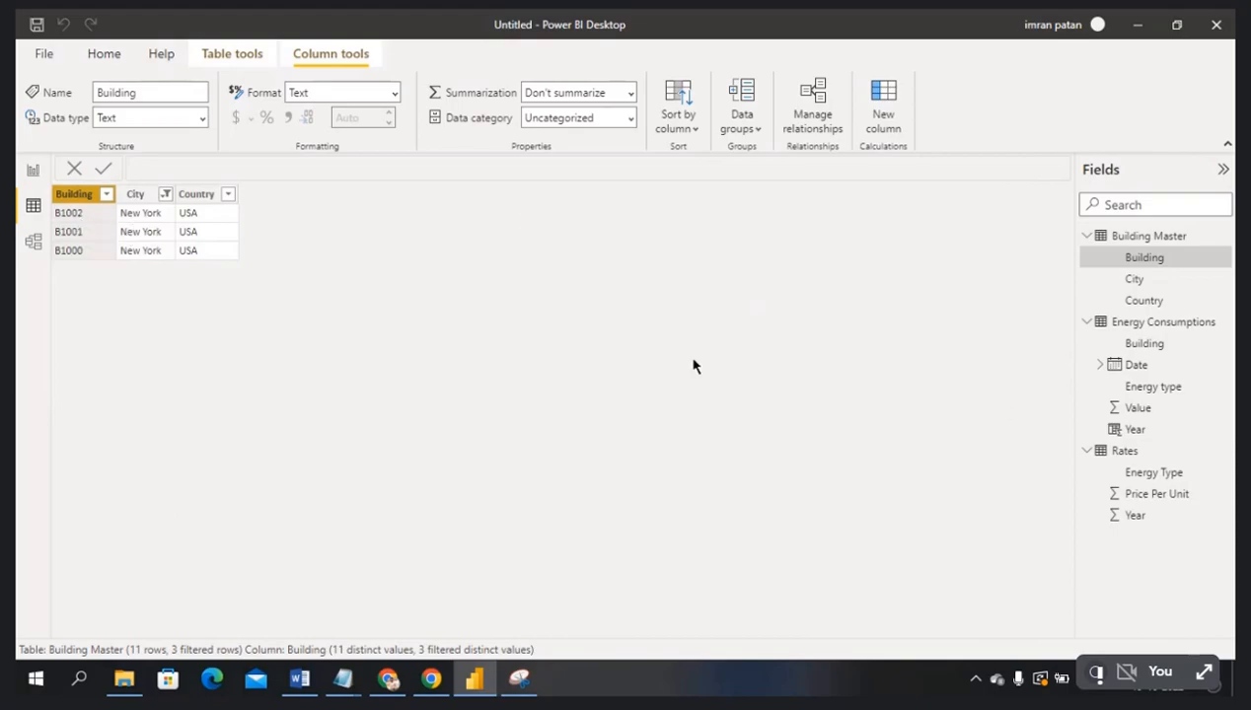
pyautogui.click(148, 219)
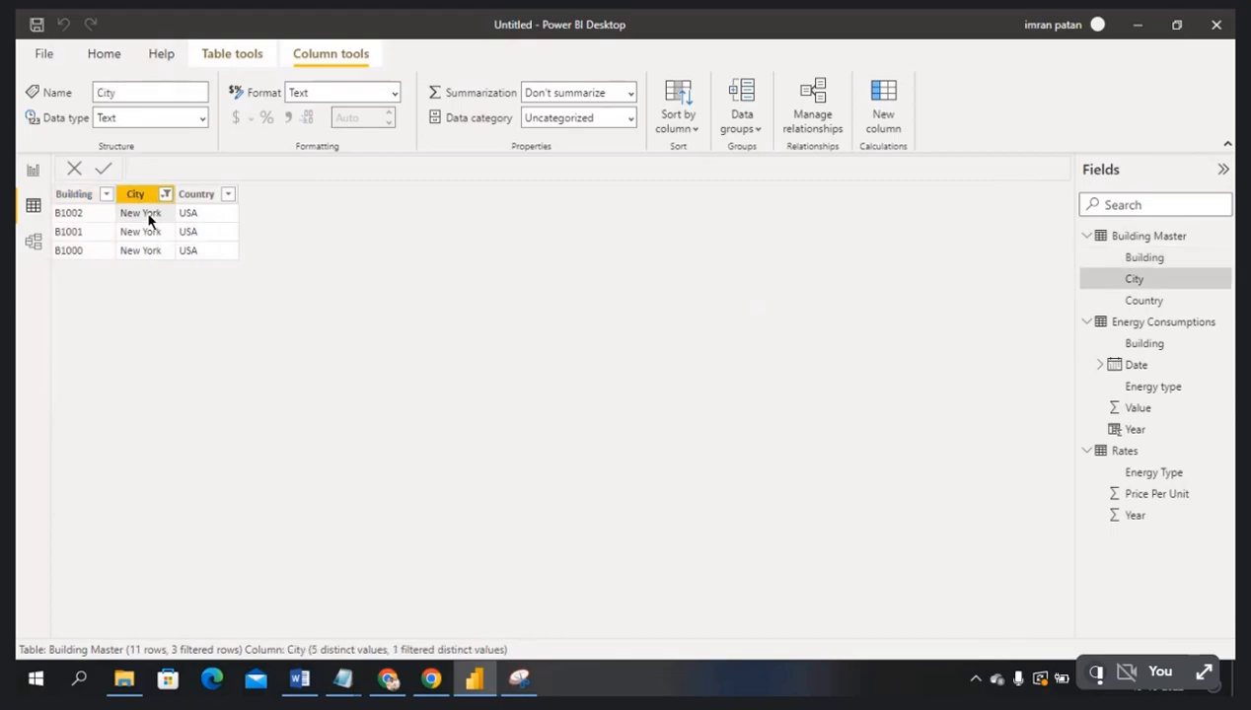
pyautogui.click(83, 217)
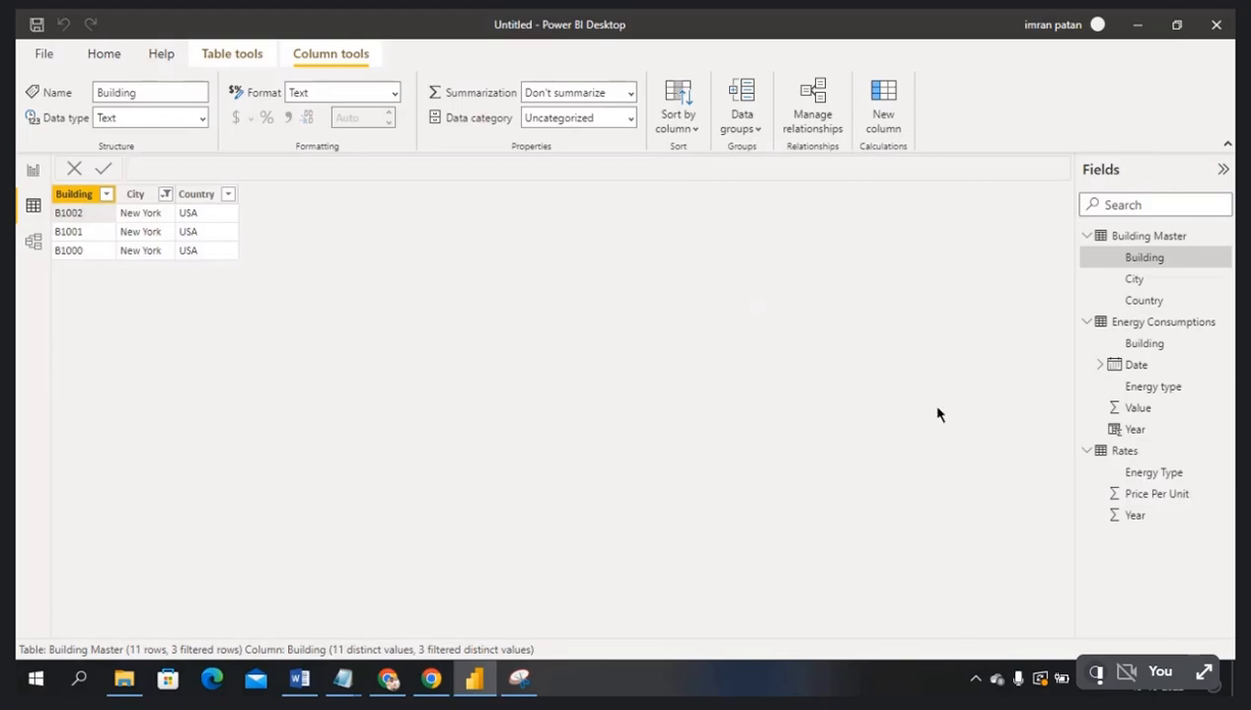
# - Review the Building link from Building Master to Energy Consumptions, and compare the New York rows with their building codes
pyautogui.click(33, 243)
pyautogui.click(233, 298)
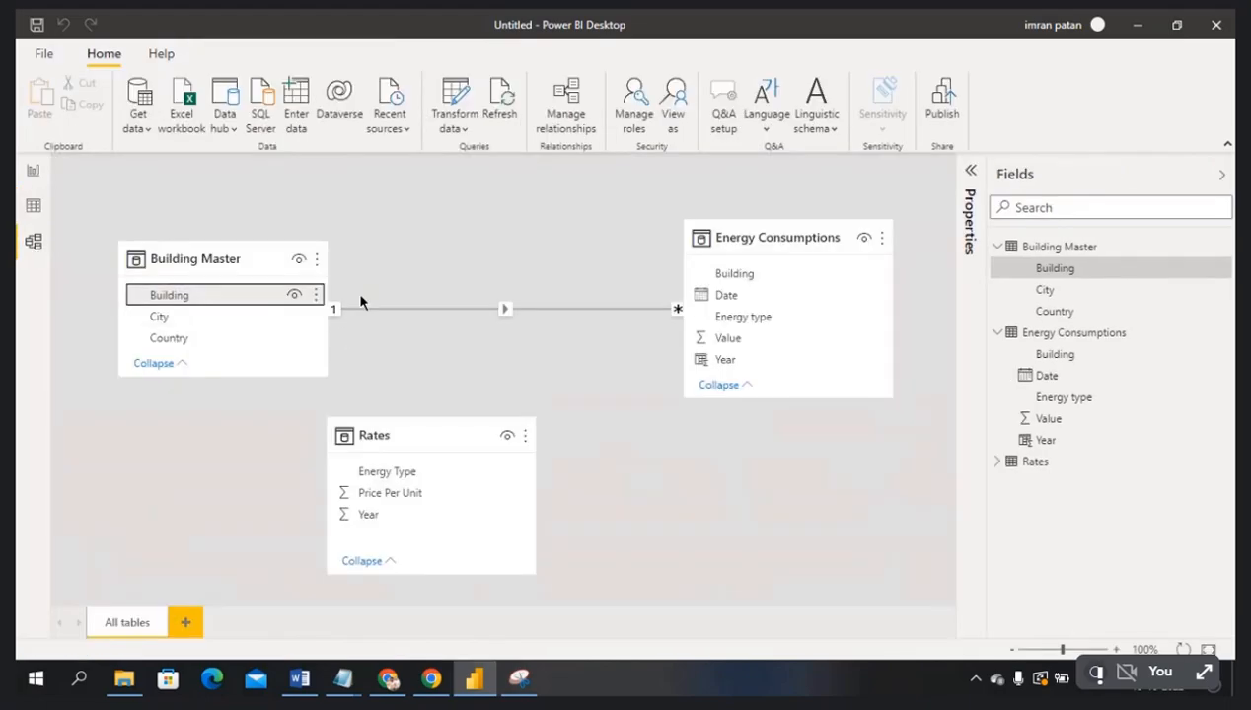
pyautogui.click(399, 301)
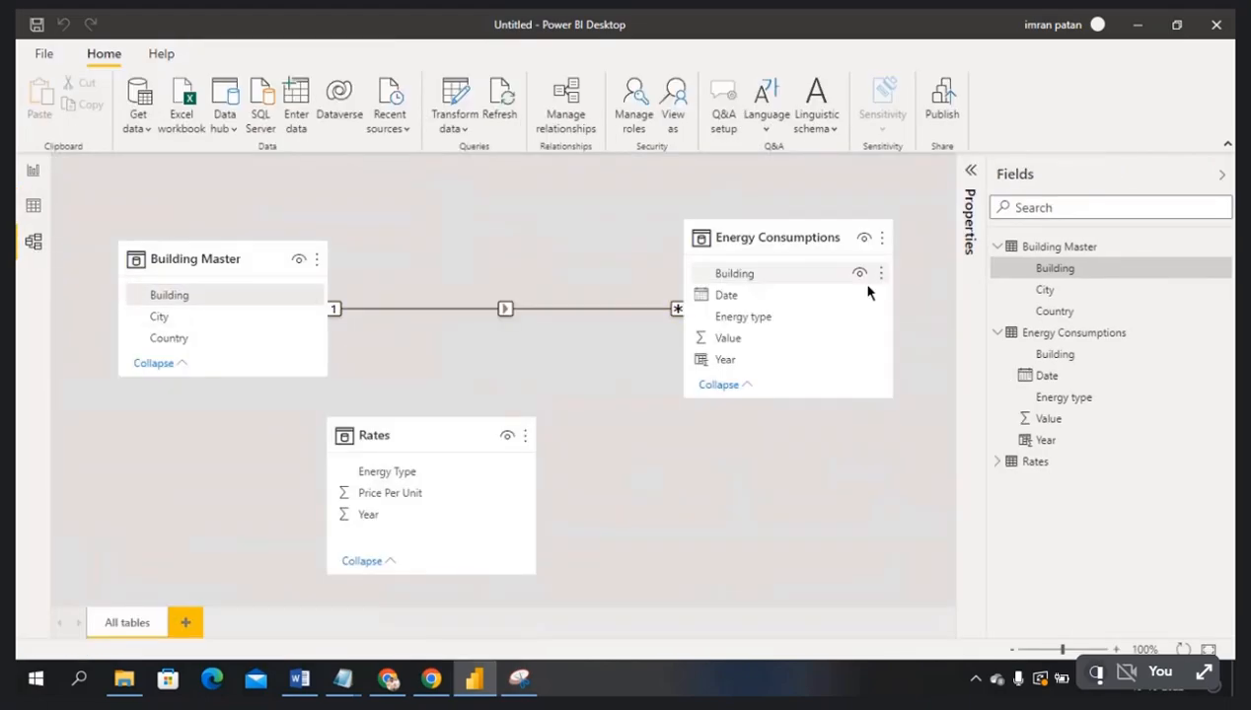
pyautogui.click(33, 205)
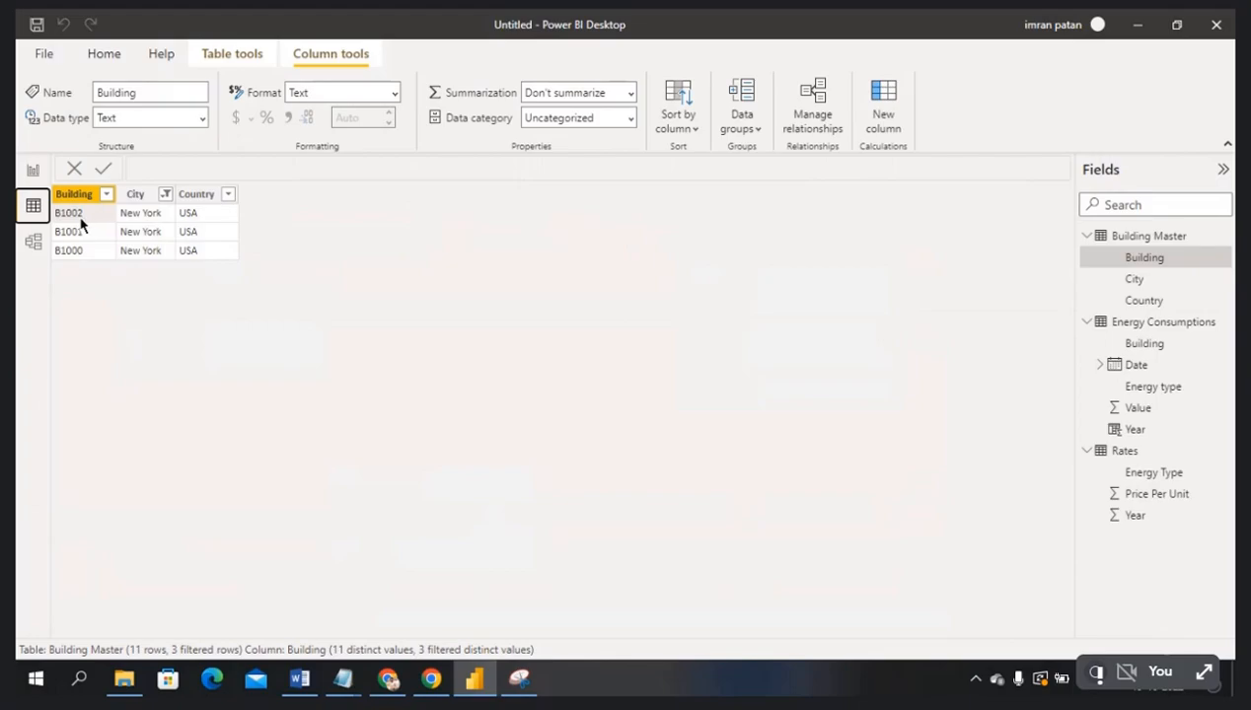
pyautogui.click(148, 233)
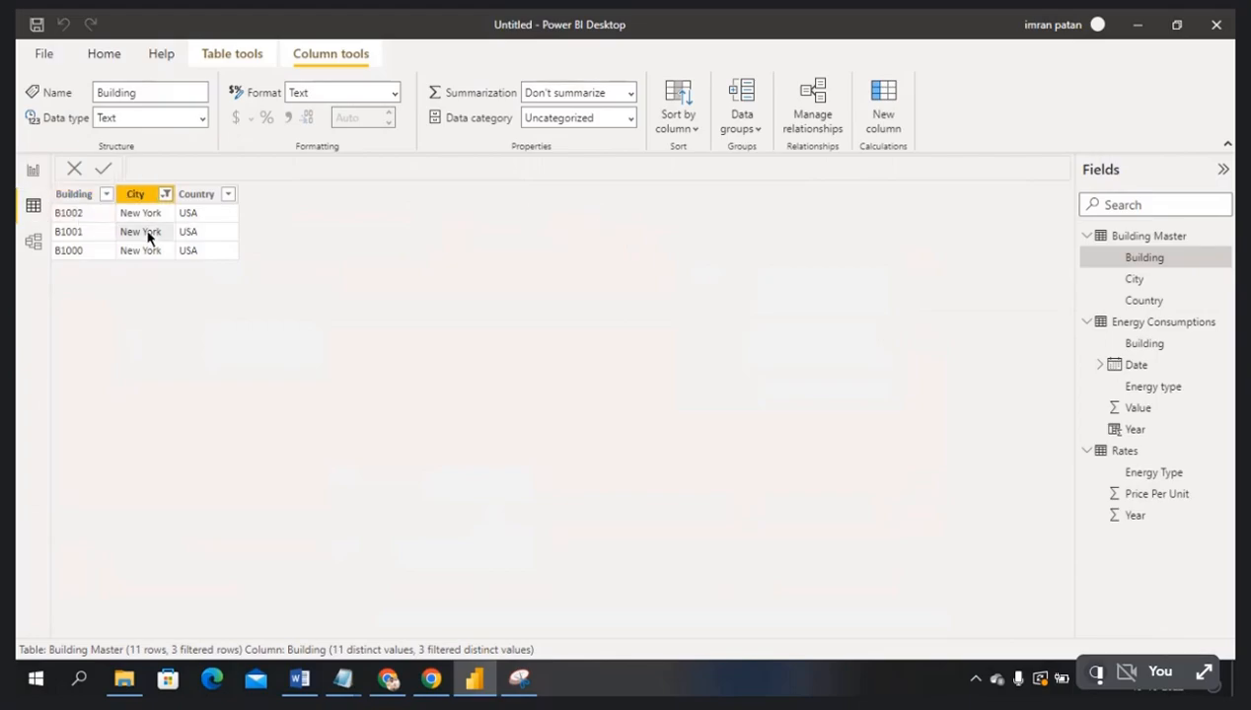
pyautogui.click(66, 242)
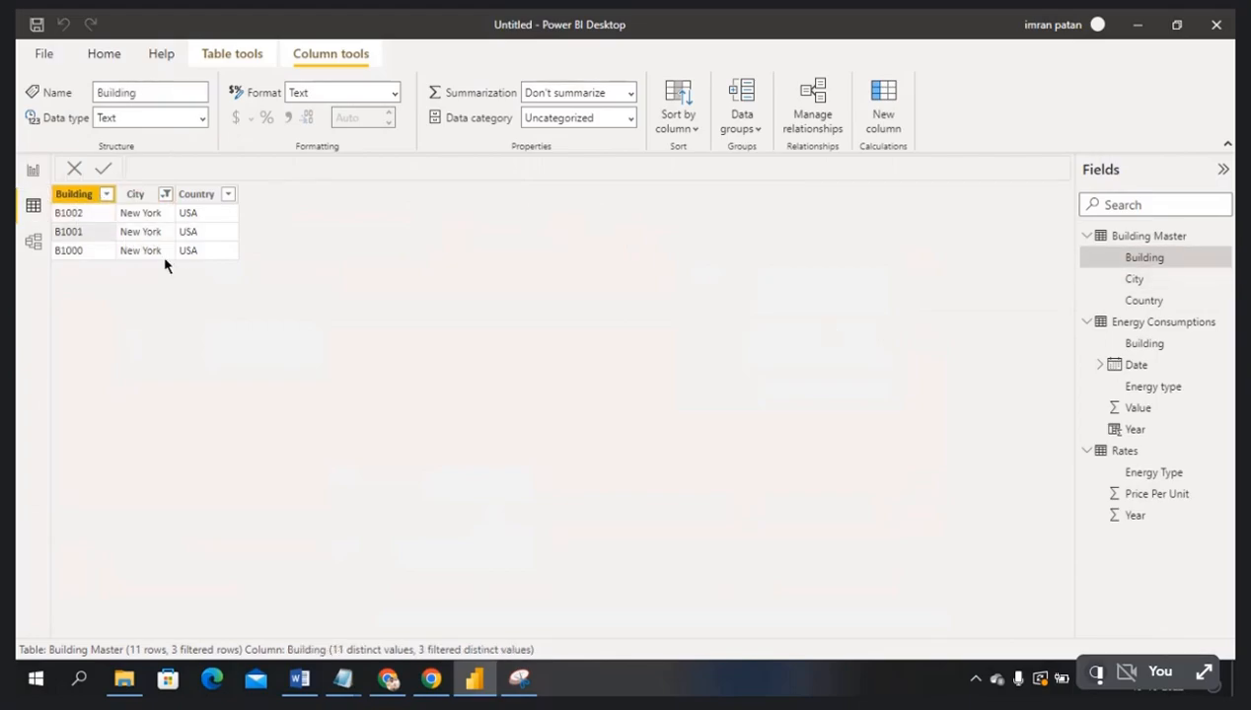
pyautogui.click(156, 251)
pyautogui.click(70, 252)
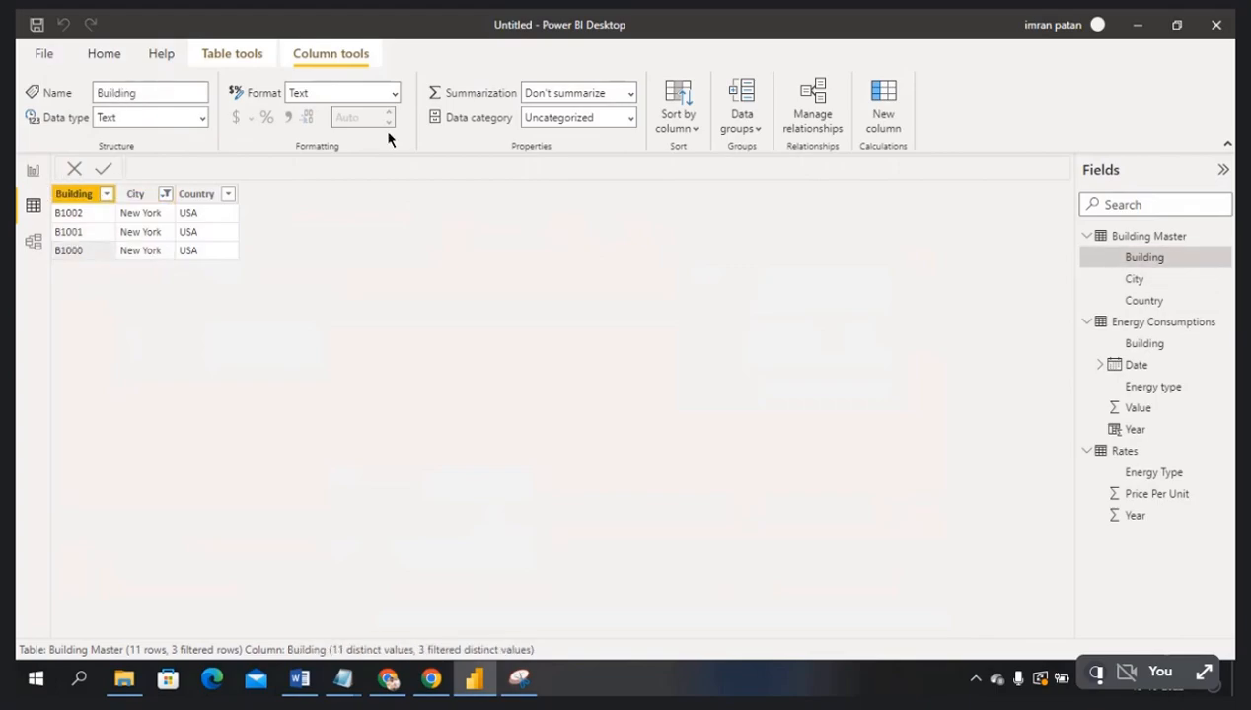
# - Clear Chicago in the report's City slicer and filter the table to building B1006
pyautogui.click(34, 176)
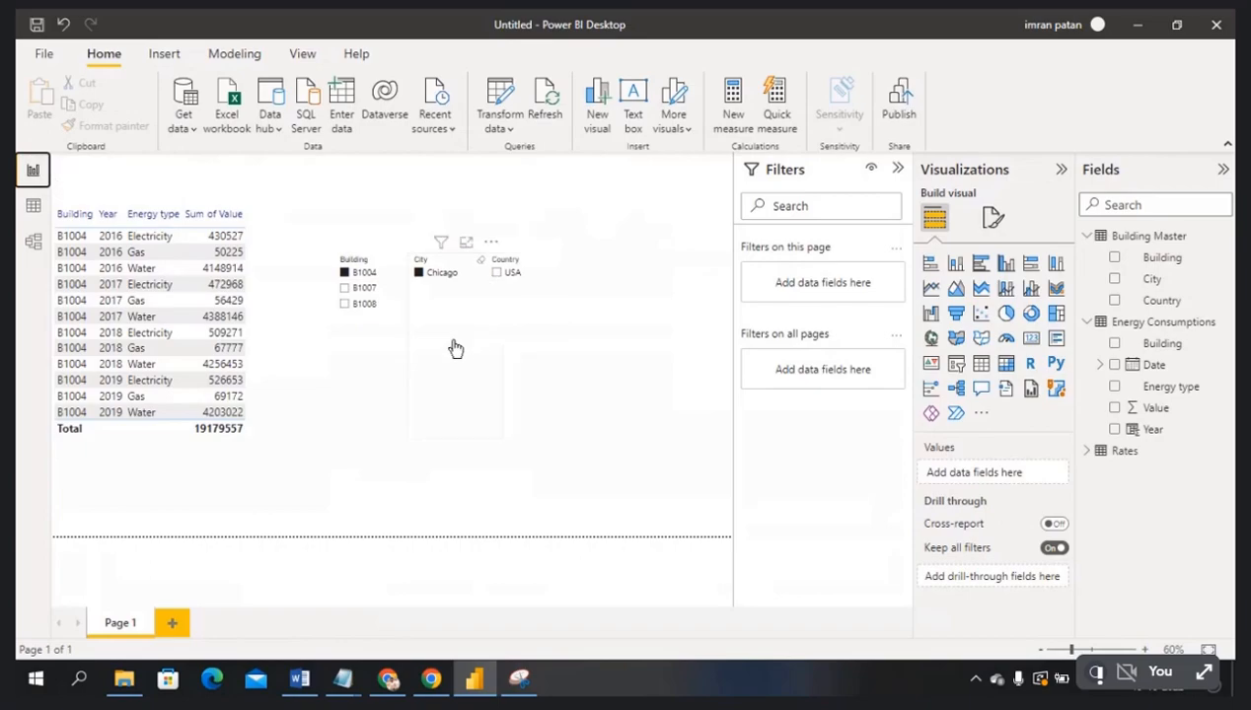
pyautogui.click(427, 280)
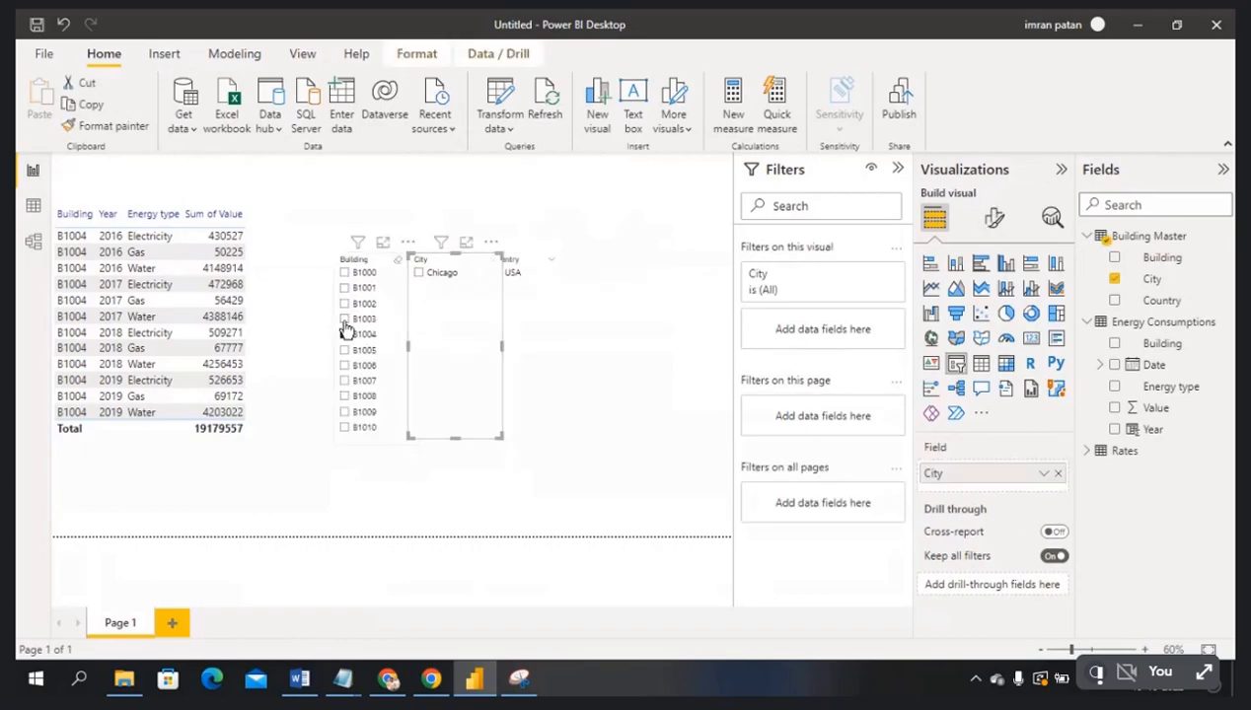
pyautogui.click(344, 337)
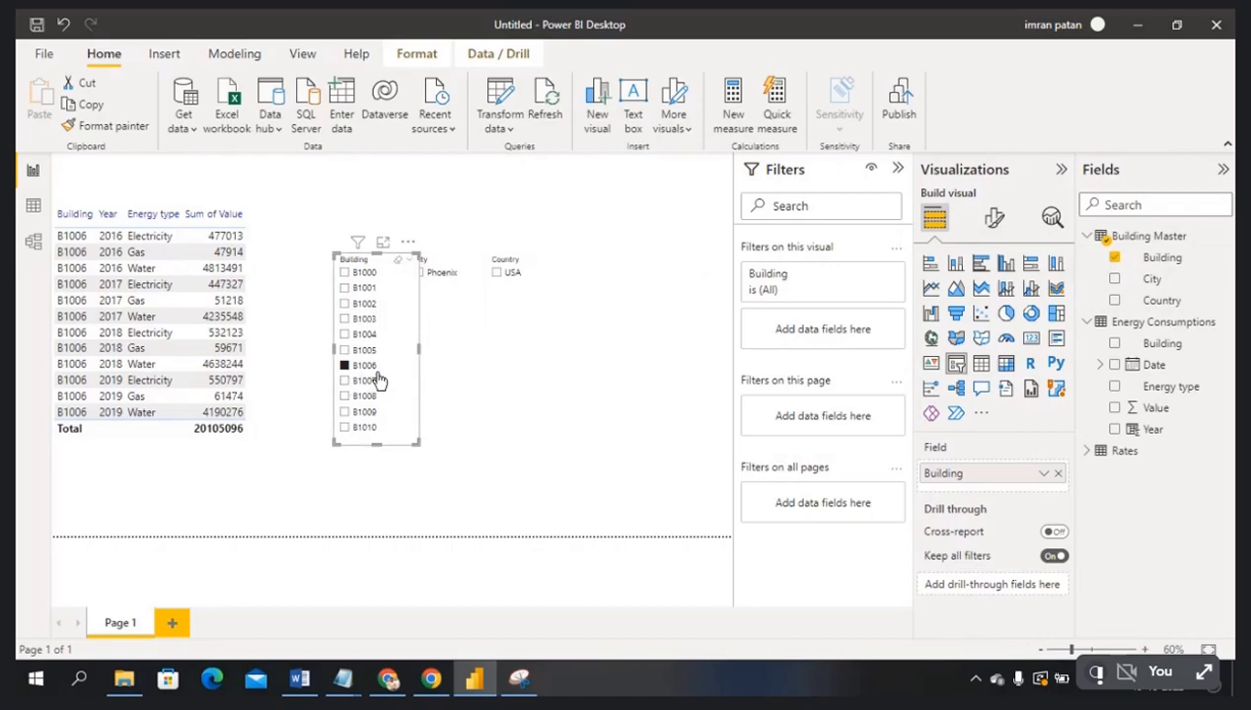
# - Reset the City column filter in the Building Master data table to include all cities
pyautogui.click(33, 205)
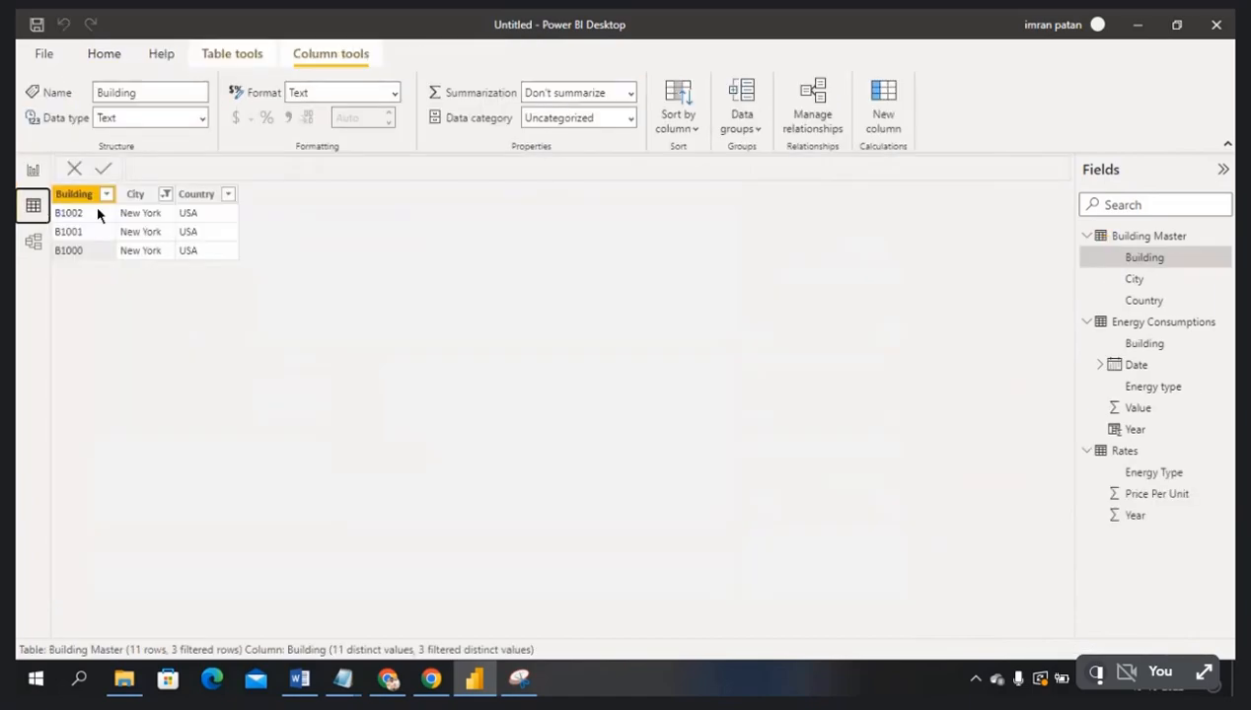
pyautogui.click(166, 194)
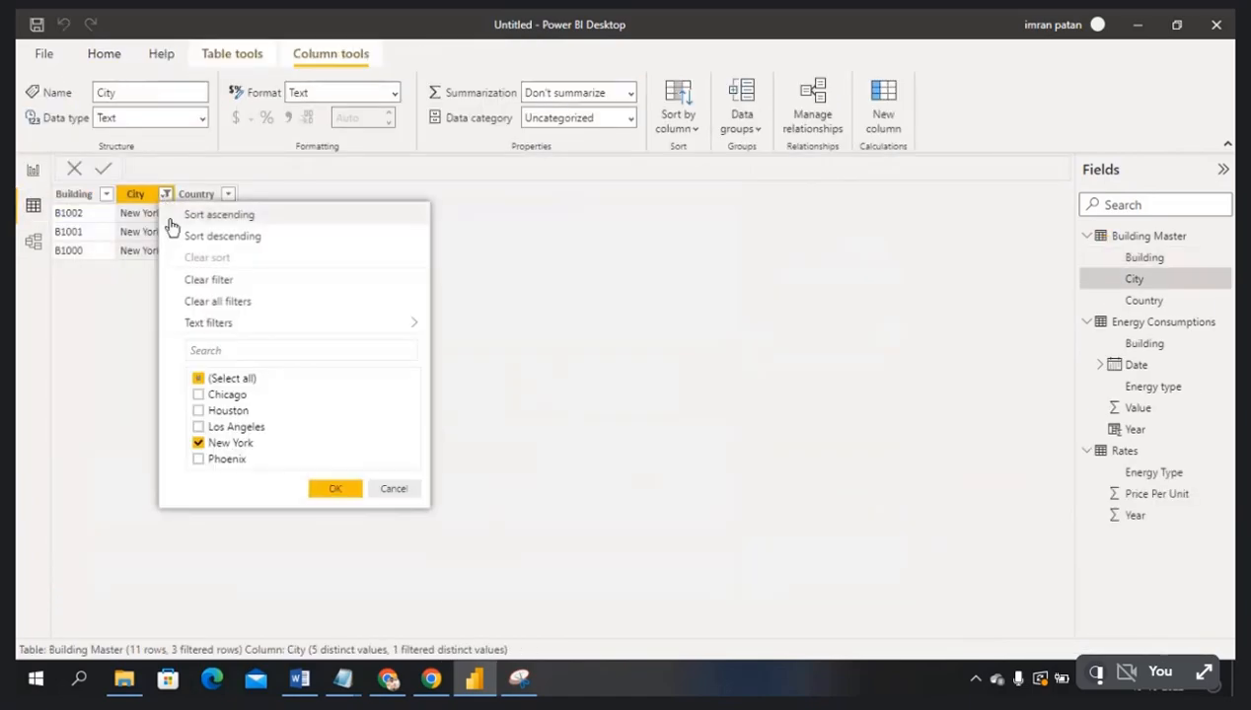
pyautogui.click(198, 379)
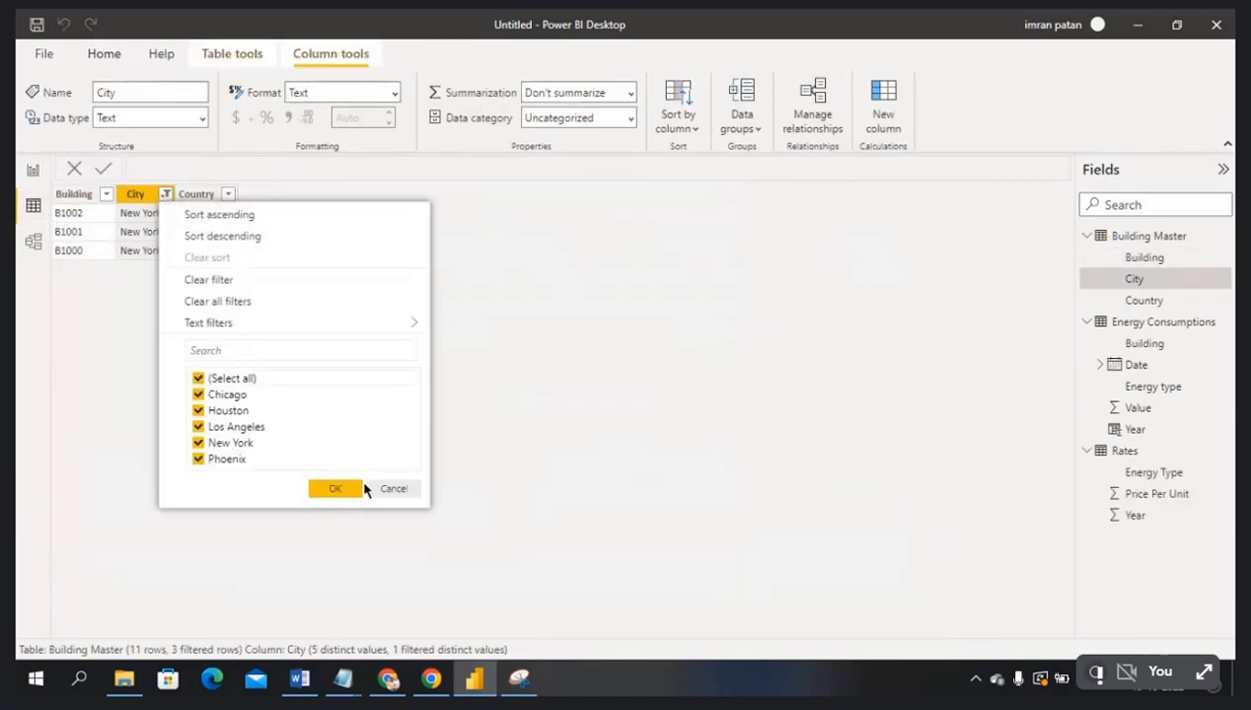
pyautogui.click(345, 490)
# - Filter Building Master's Building column to B1006 only
pyautogui.click(106, 195)
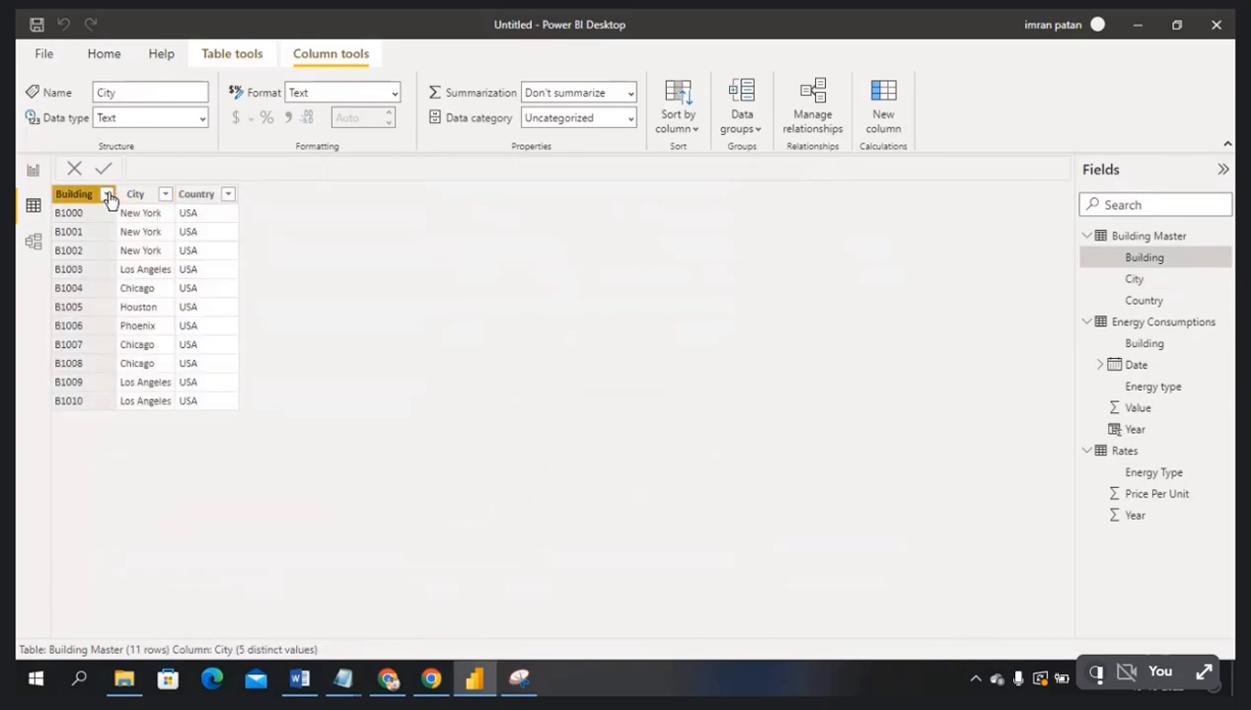
pyautogui.click(139, 379)
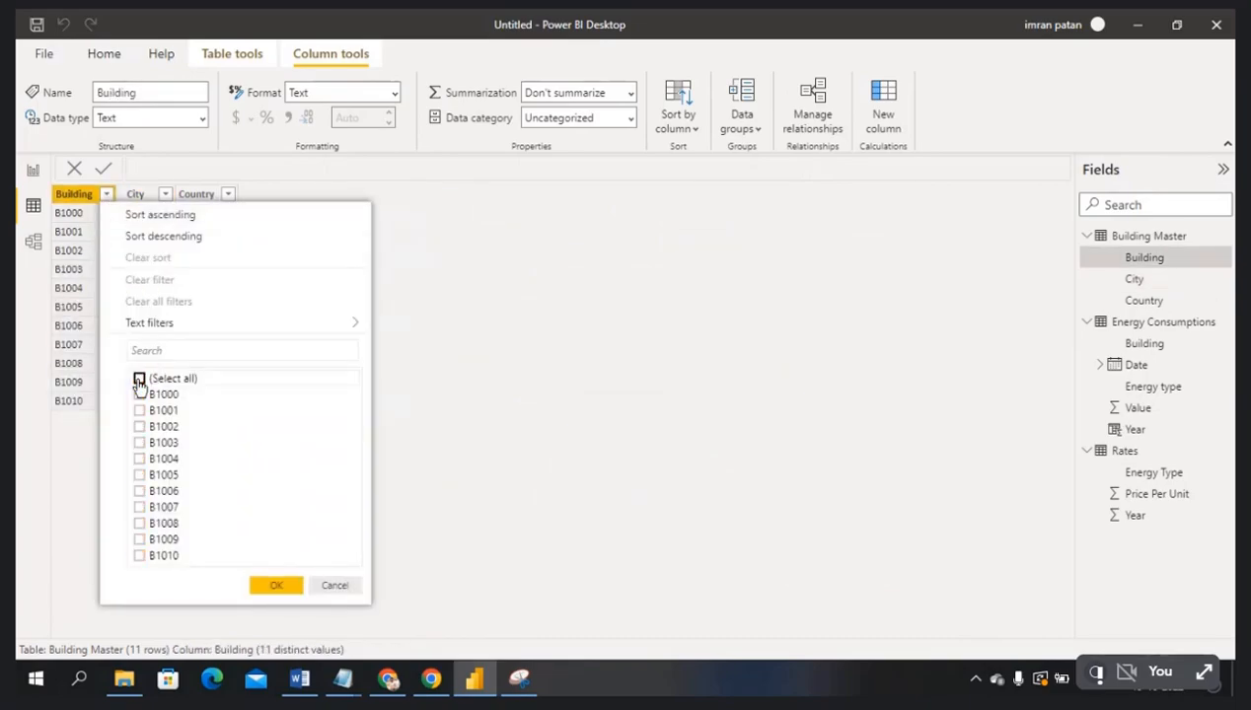
pyautogui.click(140, 492)
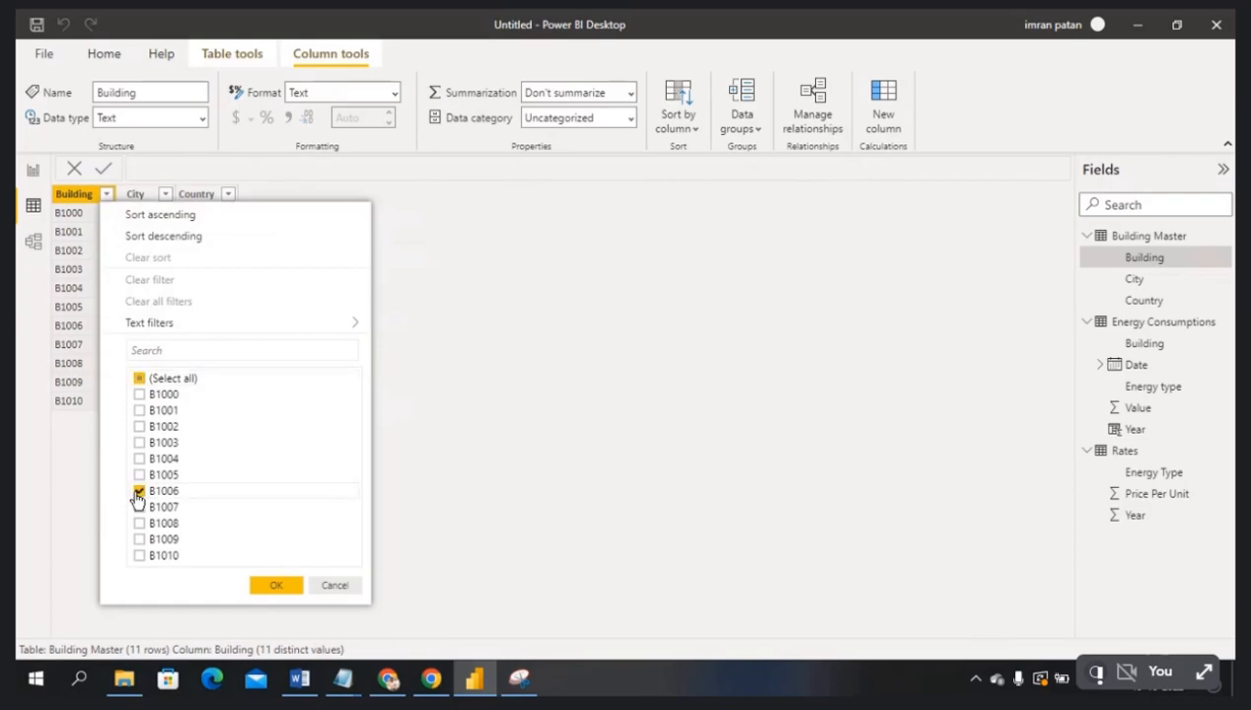
pyautogui.click(274, 585)
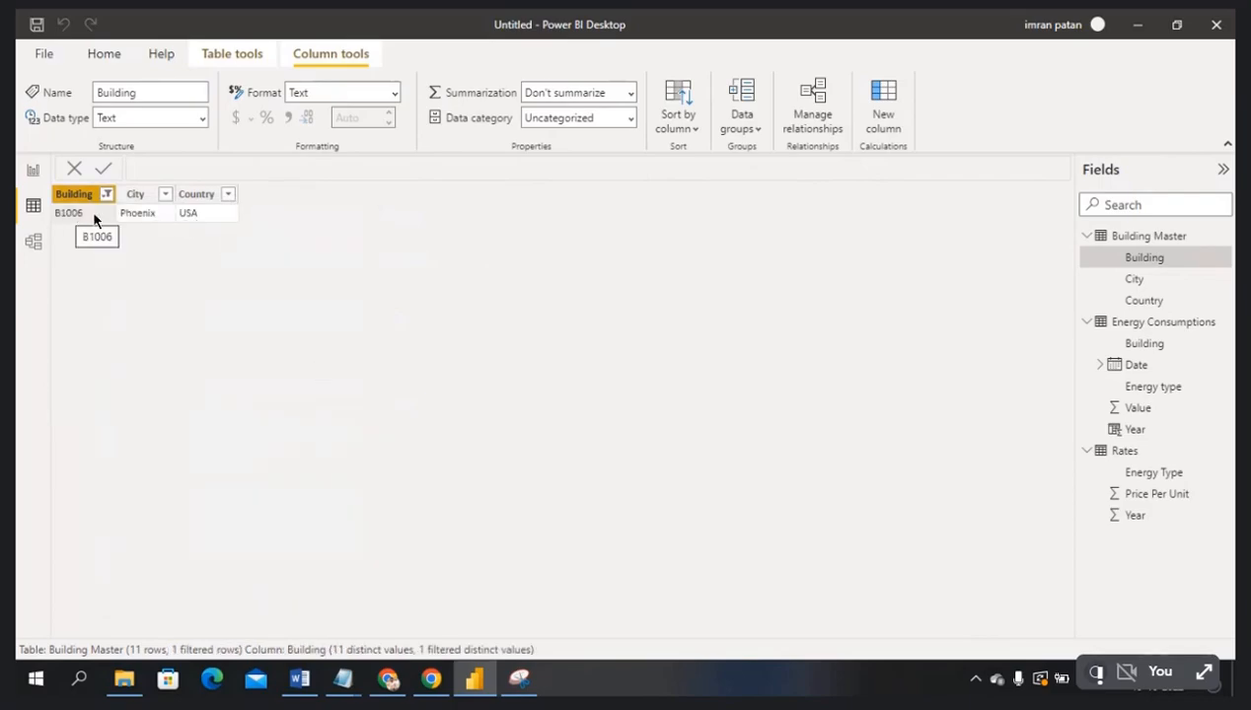
# - Space out the report's slicers by shifting the Building slicer left and the Country slicer right, clear of the City slicer
pyautogui.click(33, 171)
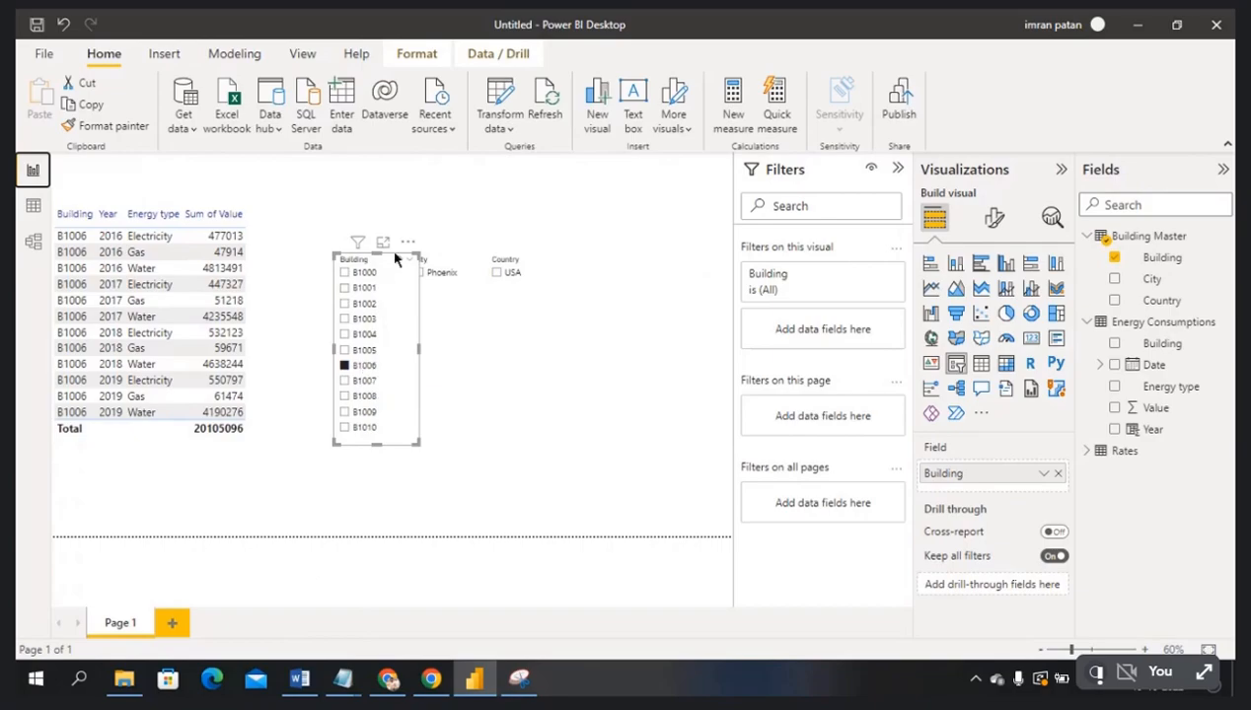
pyautogui.moveTo(403, 249); pyautogui.dragTo(376, 252)
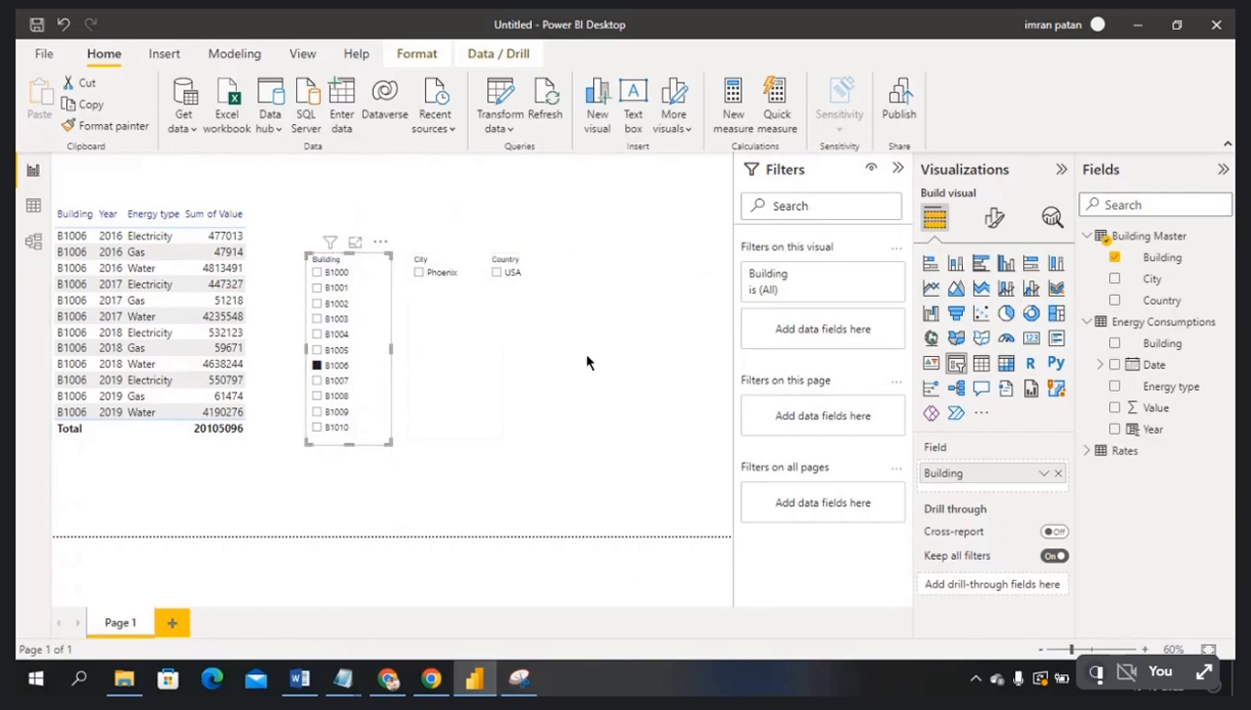
pyautogui.click(626, 407)
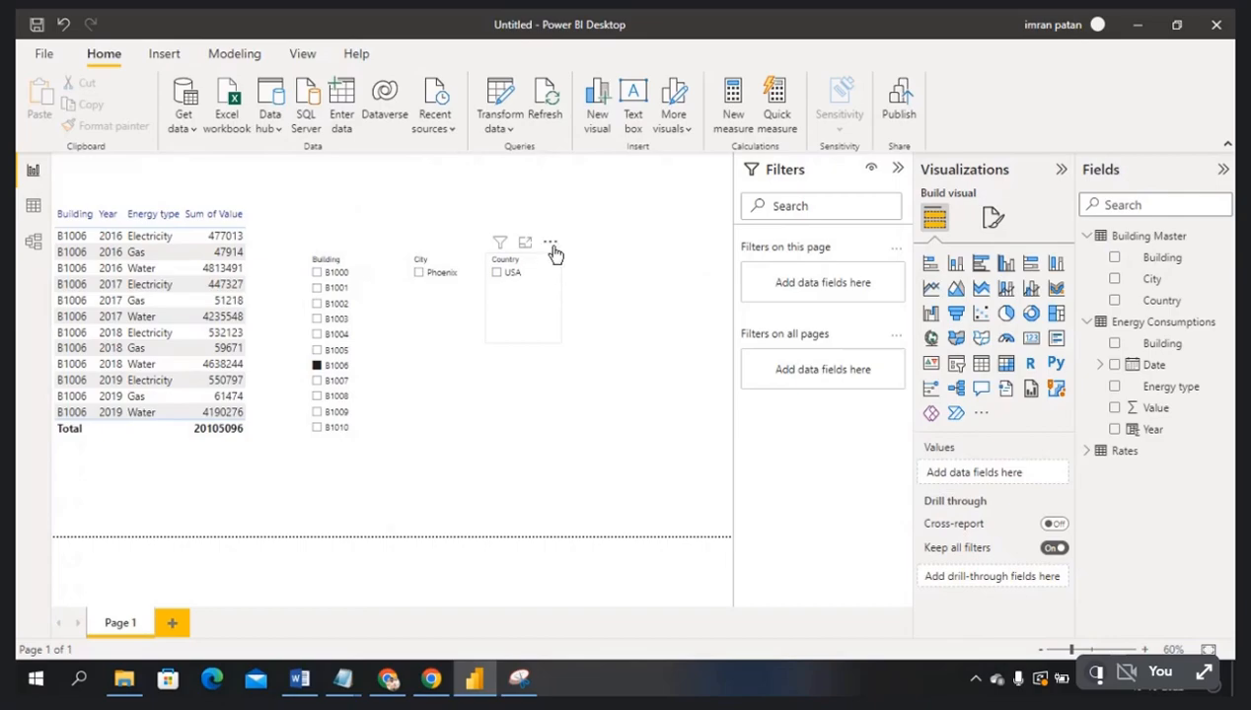
pyautogui.moveTo(553, 245); pyautogui.dragTo(590, 247)
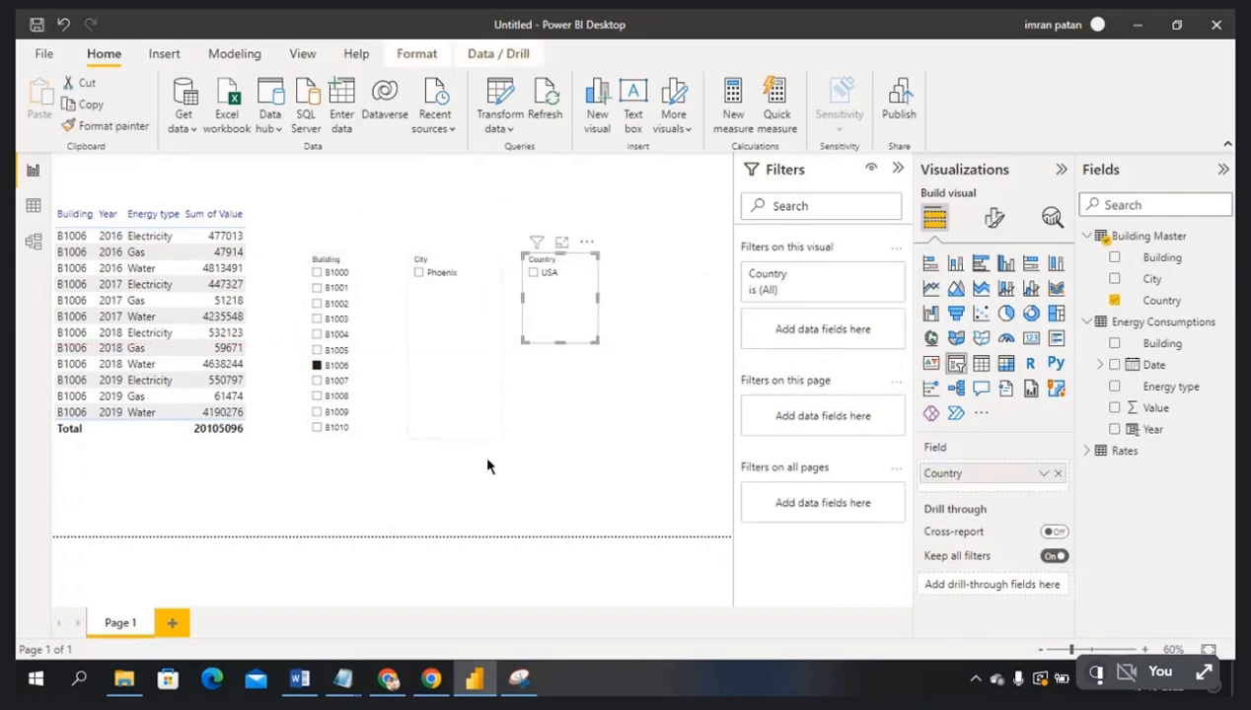
pyautogui.click(506, 486)
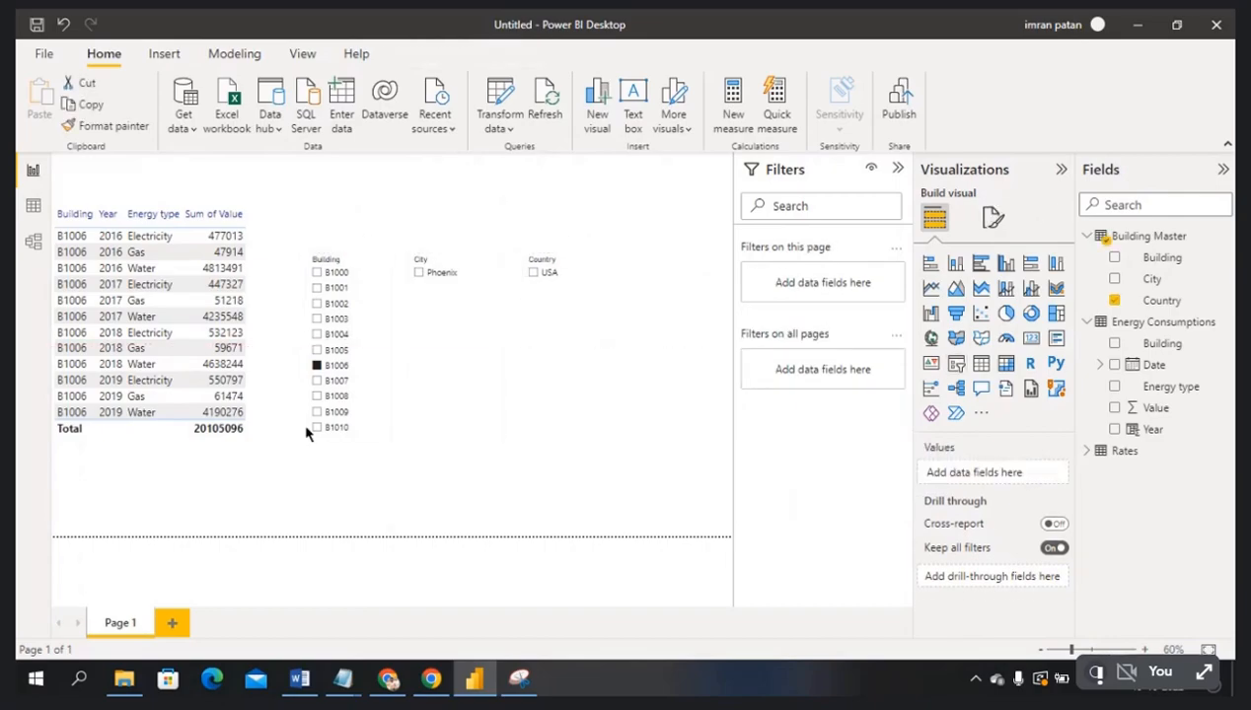
# - Clear B1006 from the report's Building slicer, and filter the consumptions table to New York and building B1001
pyautogui.click(318, 366)
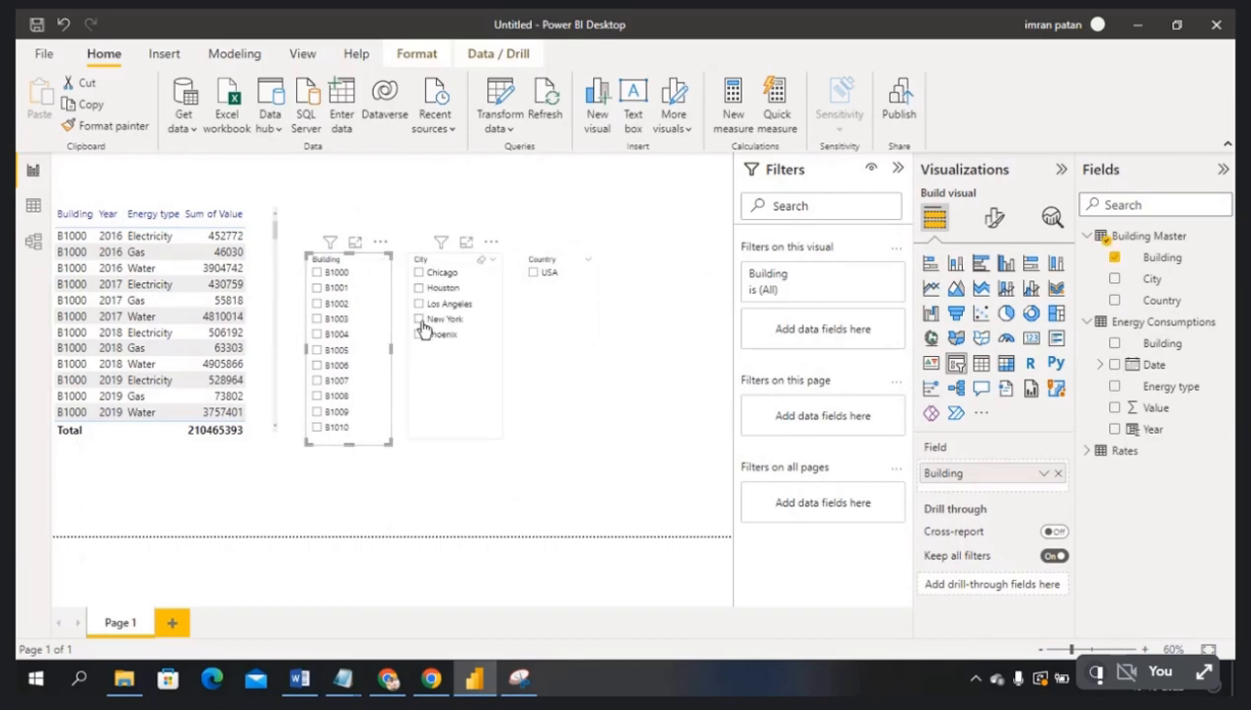
pyautogui.click(419, 321)
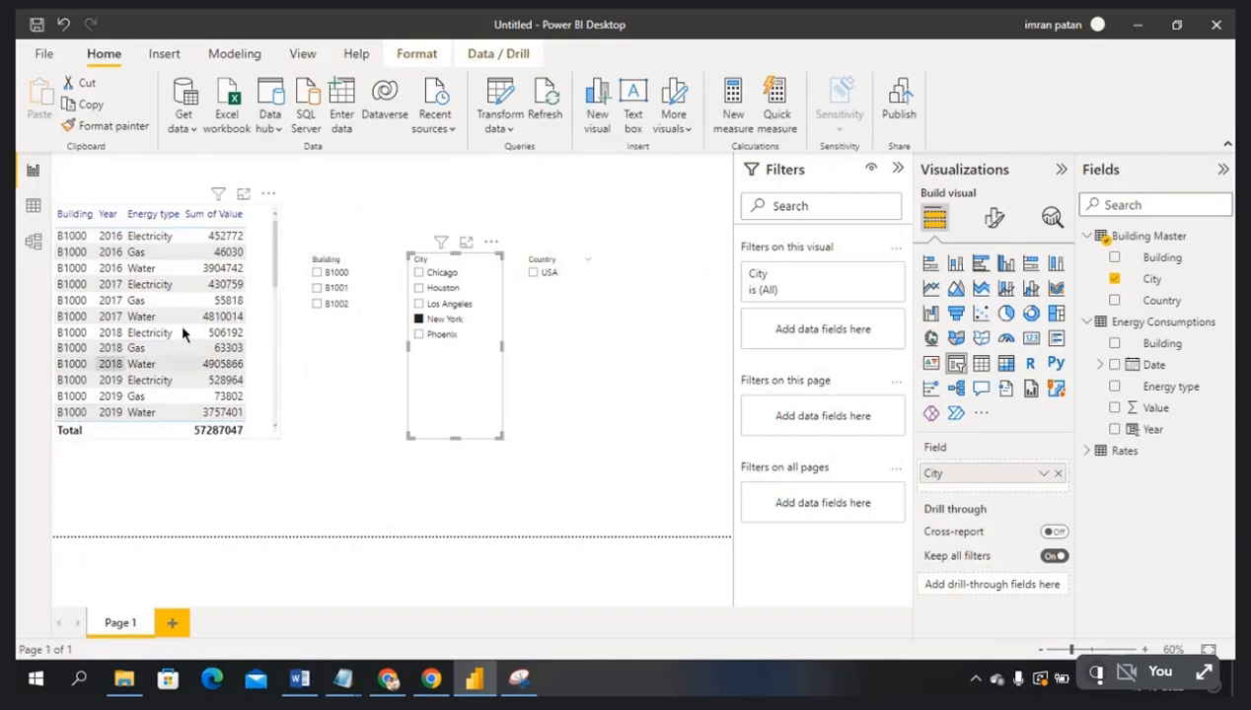
pyautogui.click(317, 289)
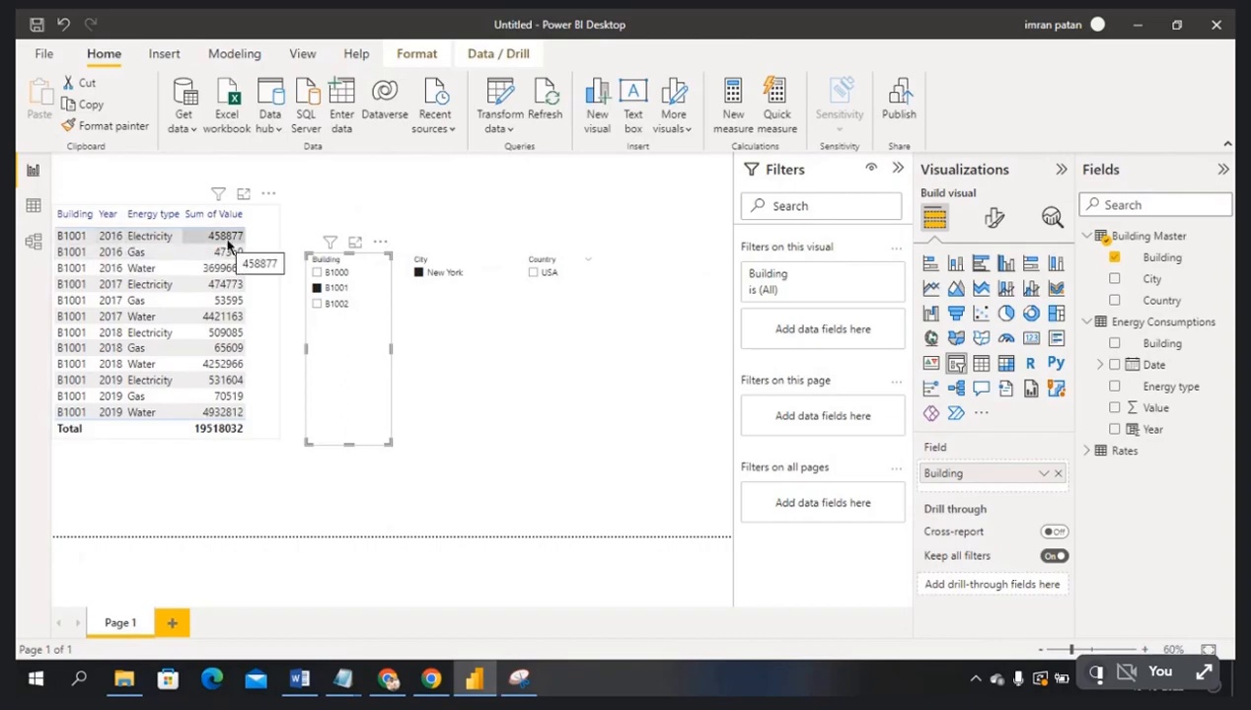
# - Try to relate Energy Consumptions' Energy type column to the Energy Type column of Rates in the model
pyautogui.click(34, 243)
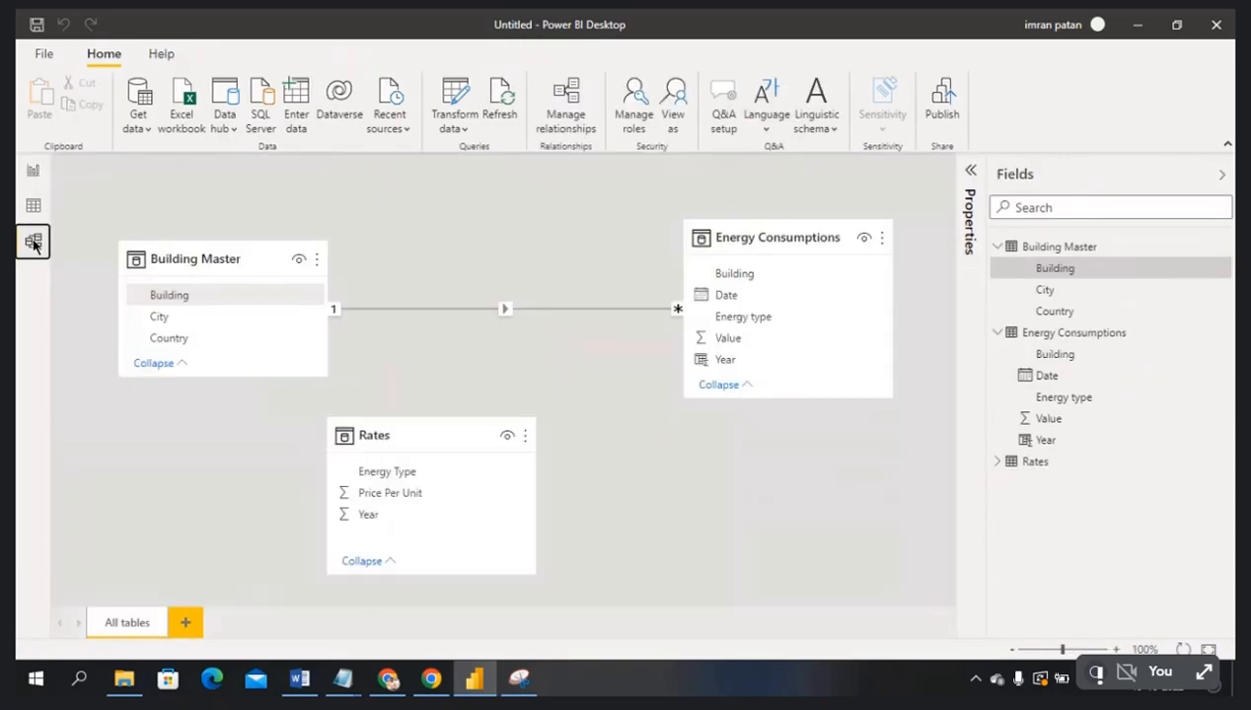
pyautogui.click(546, 338)
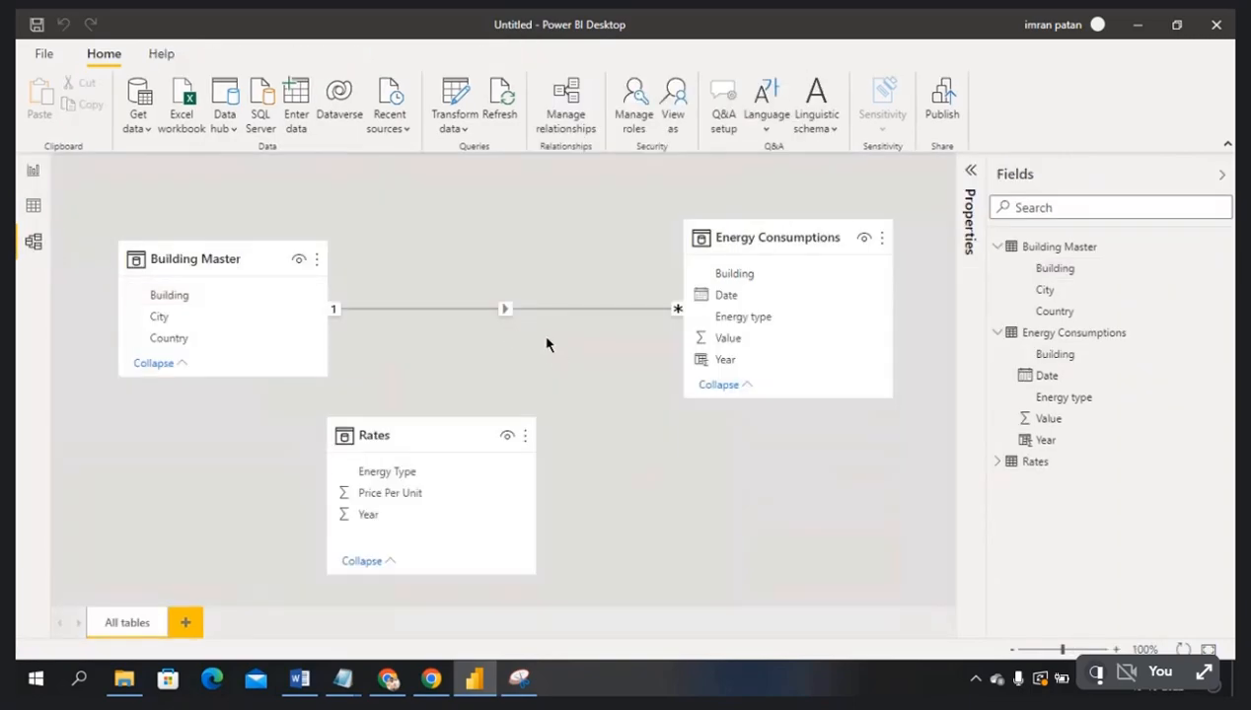
pyautogui.moveTo(440, 446); pyautogui.dragTo(476, 451)
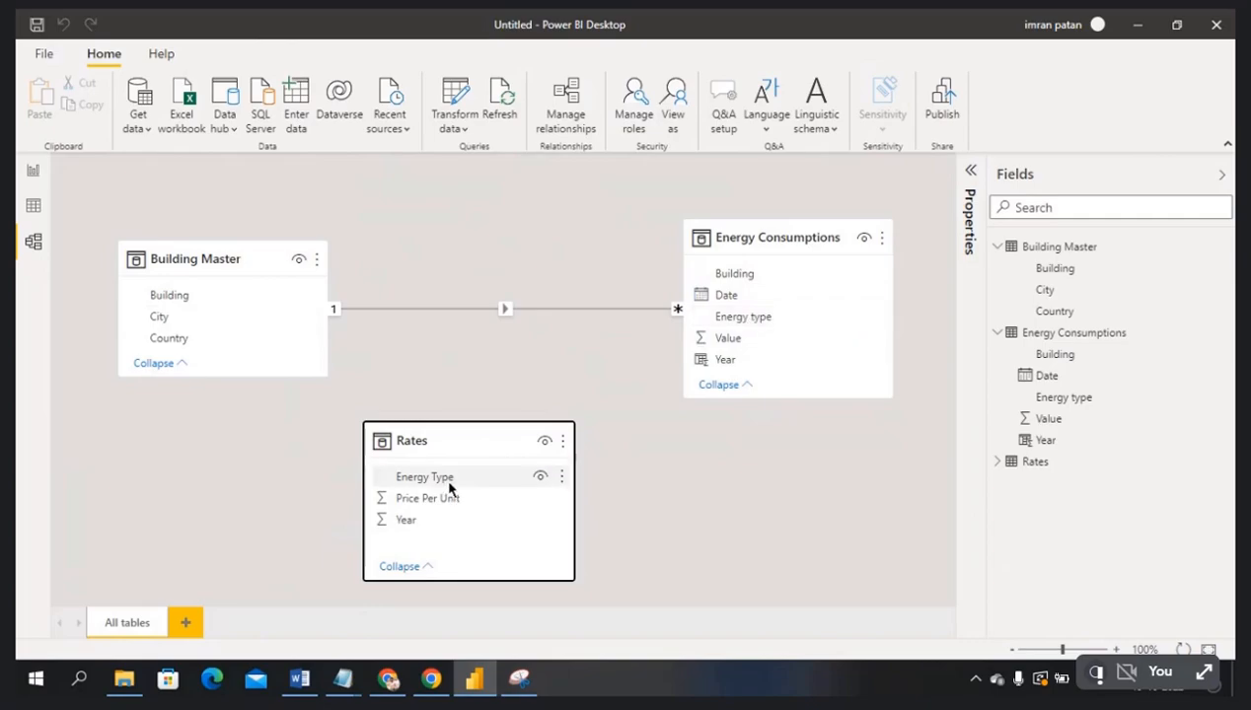
pyautogui.moveTo(754, 317); pyautogui.dragTo(502, 477)
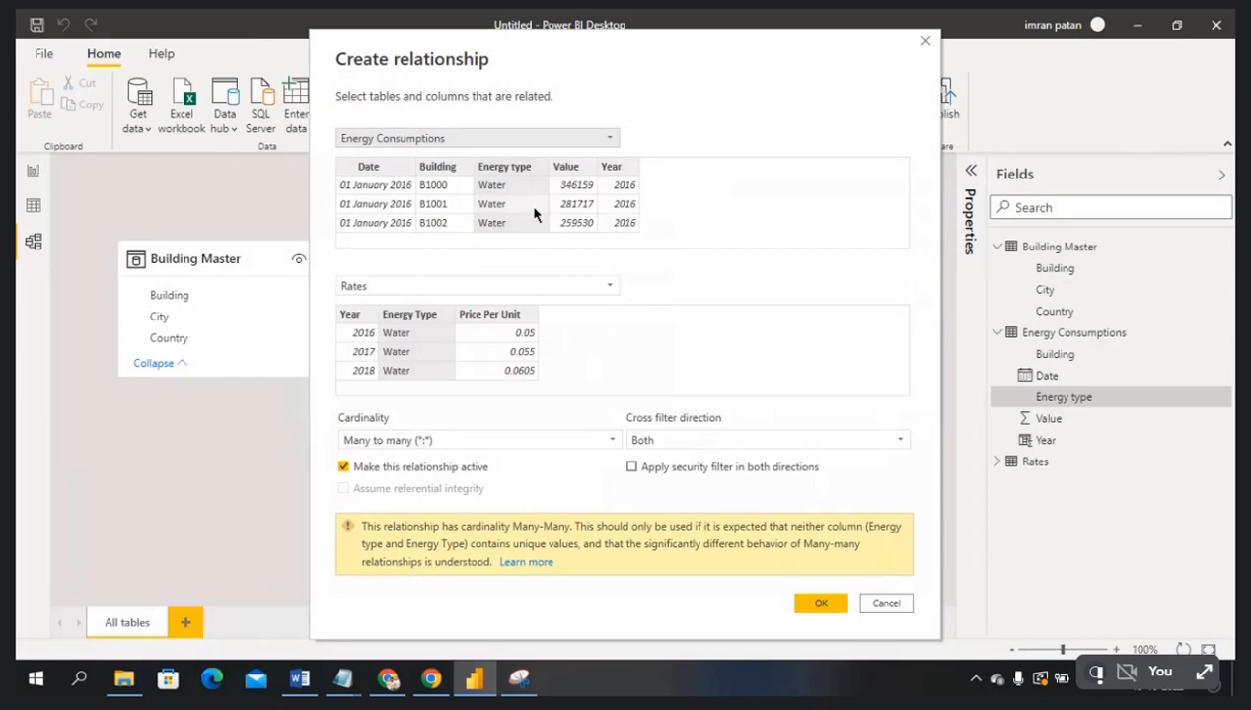
pyautogui.click(885, 605)
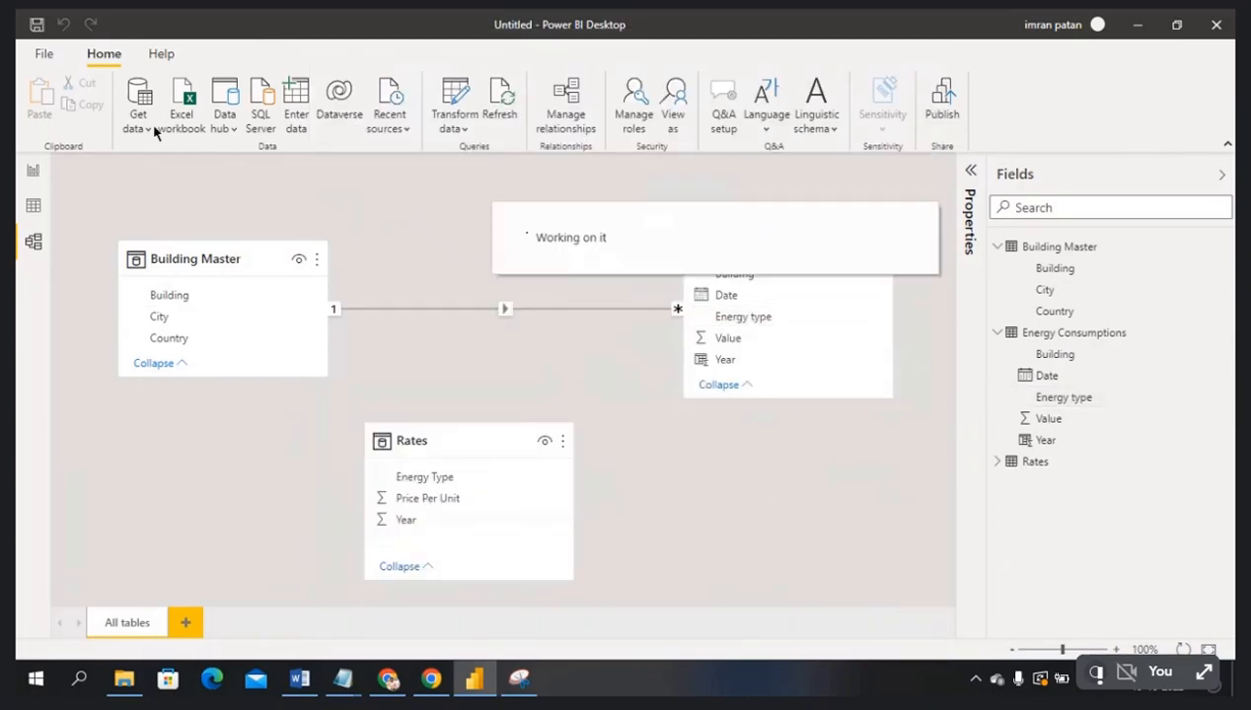
# - Open the Power Query Editor and review the columns of the Energy Consumptions and Rates queries
pyautogui.click(469, 133)
pyautogui.click(482, 161)
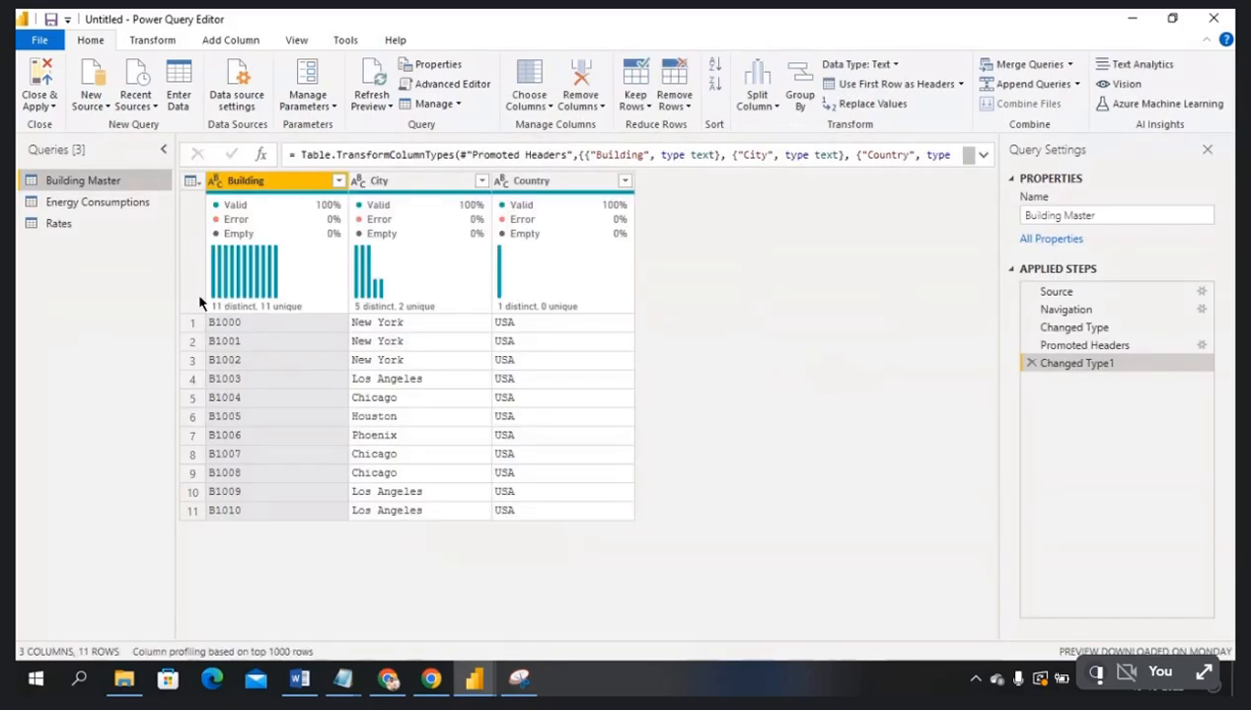
pyautogui.click(112, 205)
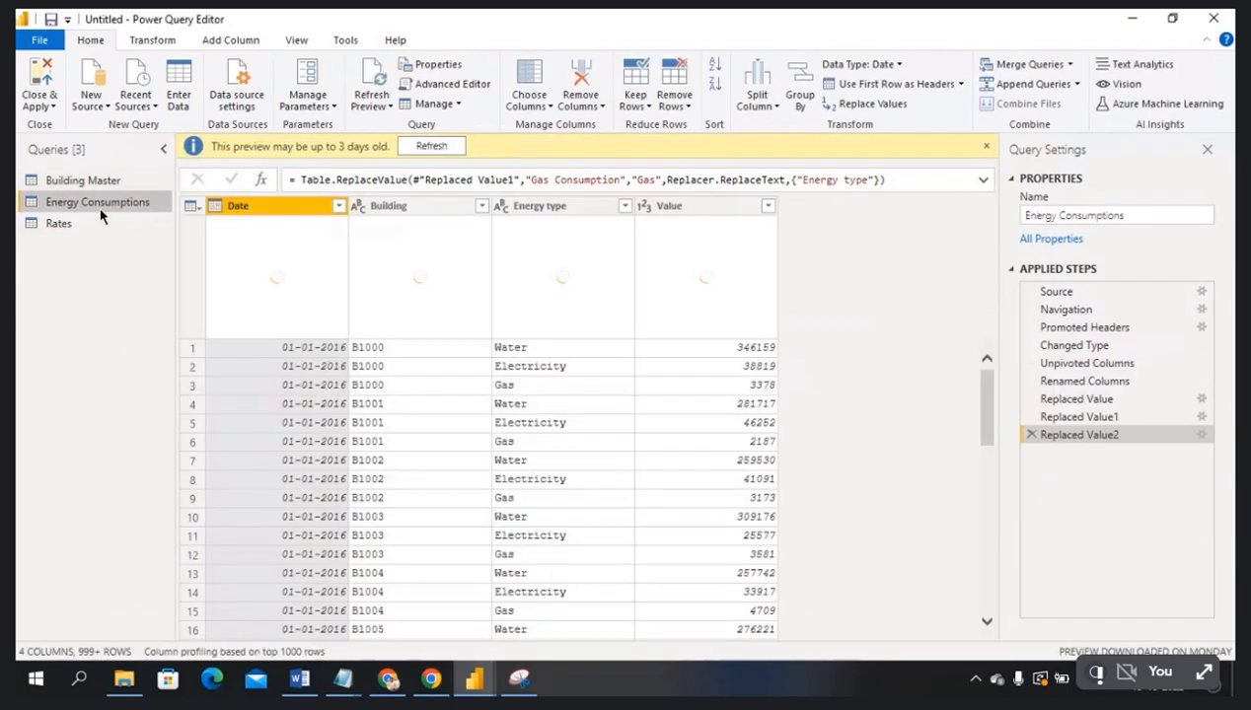
pyautogui.click(59, 224)
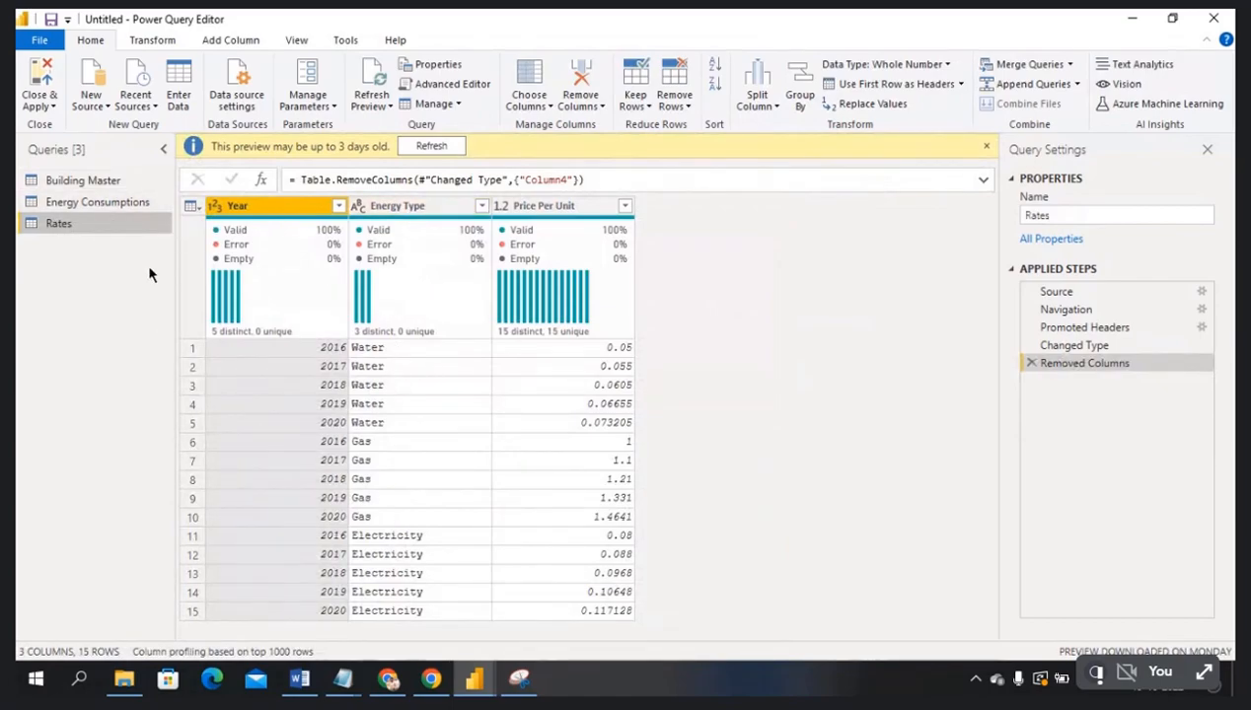
pyautogui.click(116, 203)
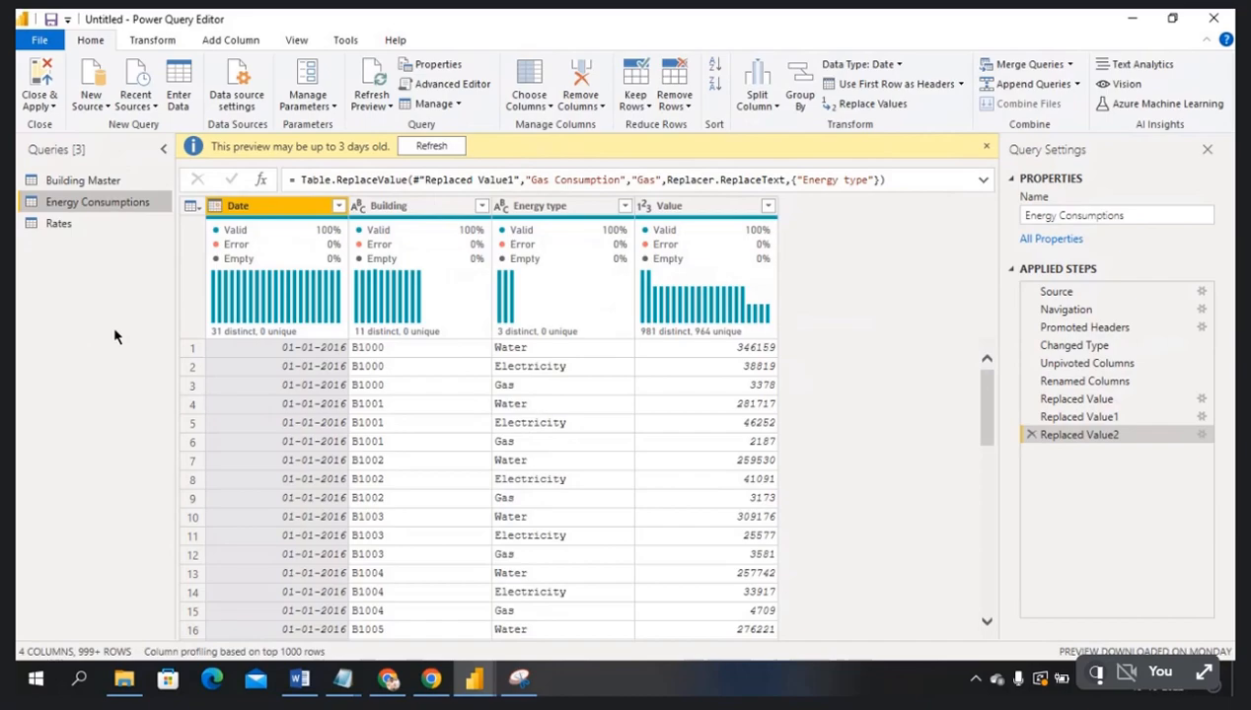
# - Duplicate the Energy Consumptions query
pyautogui.rightClick(82, 206)
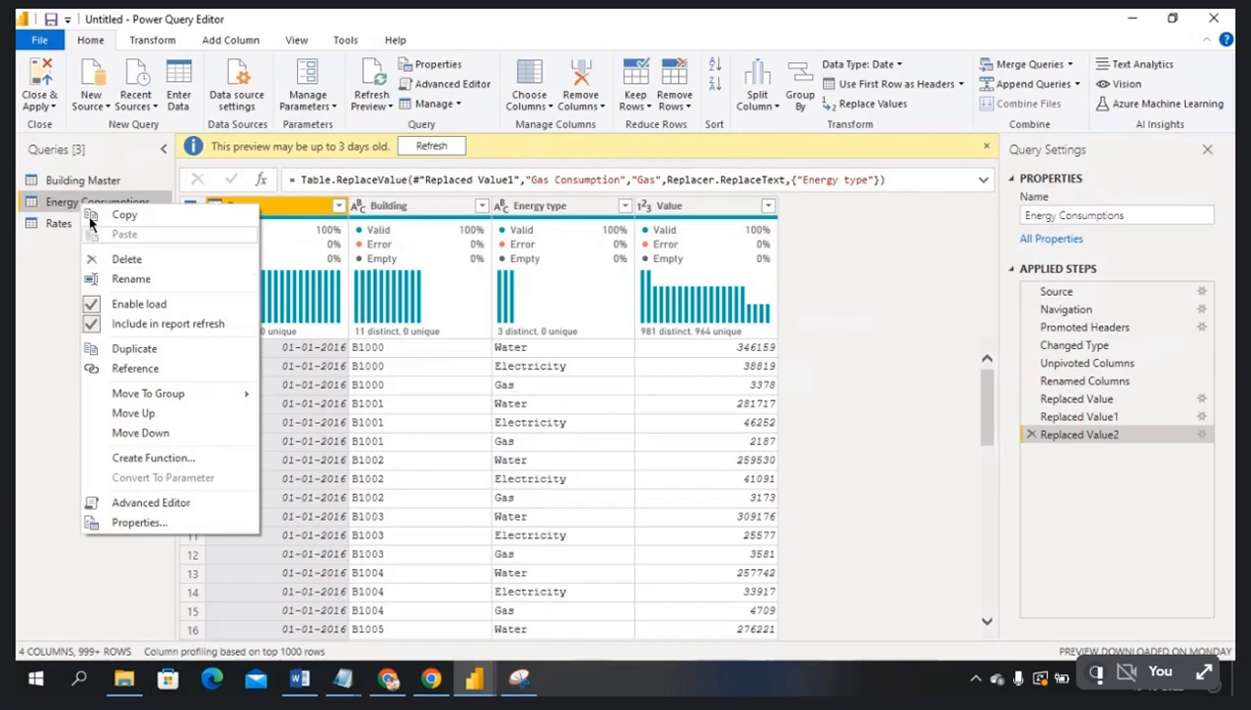
pyautogui.click(62, 210)
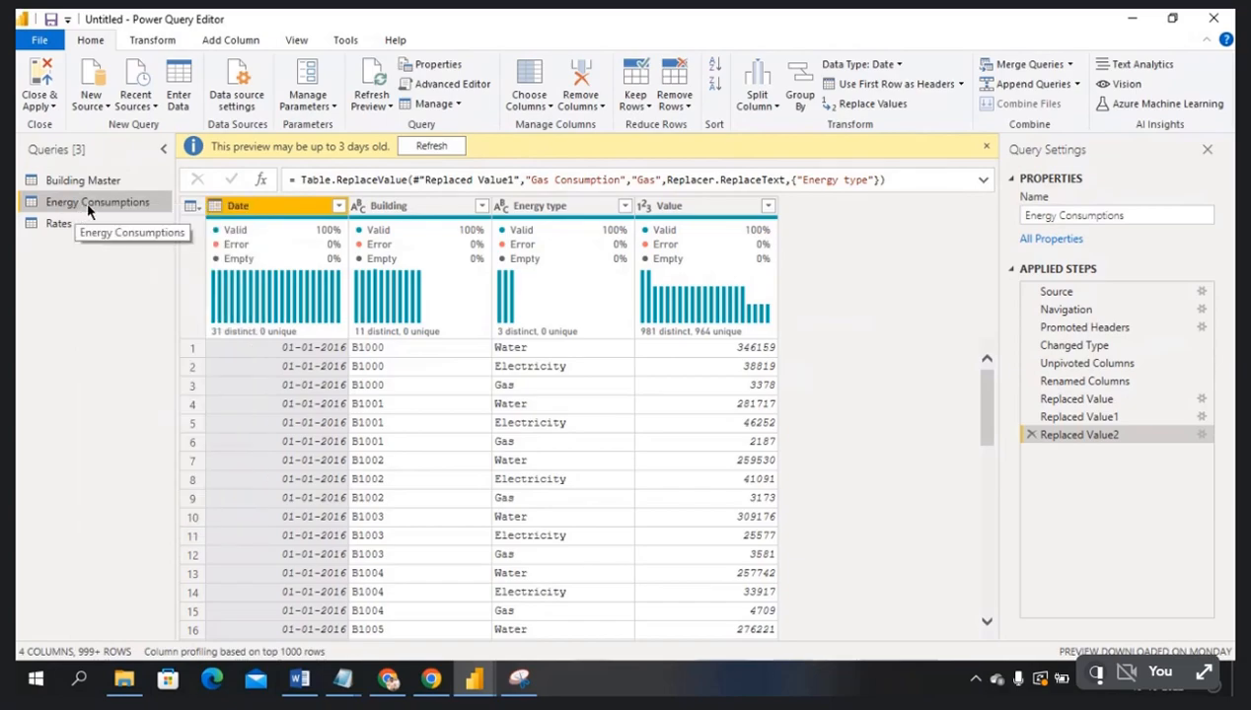
pyautogui.rightClick(88, 211)
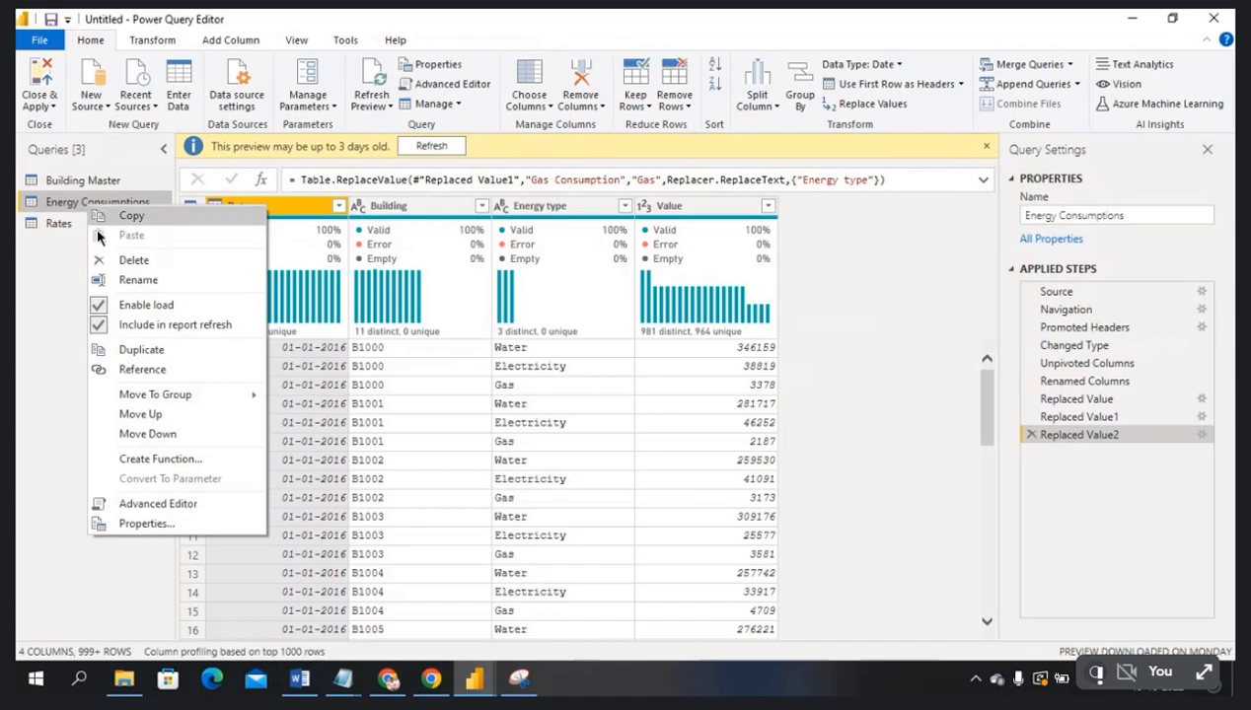
pyautogui.click(142, 351)
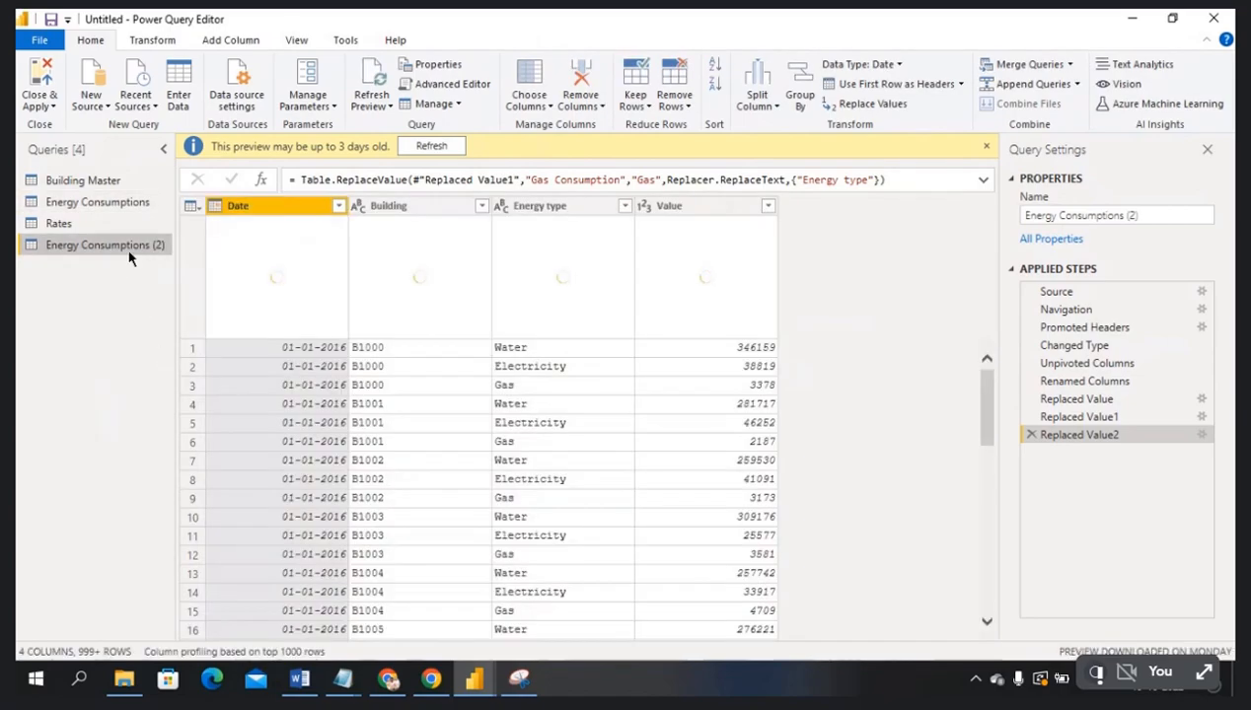
# - Duplicate the Rates query
pyautogui.click(65, 226)
pyautogui.rightClick(65, 226)
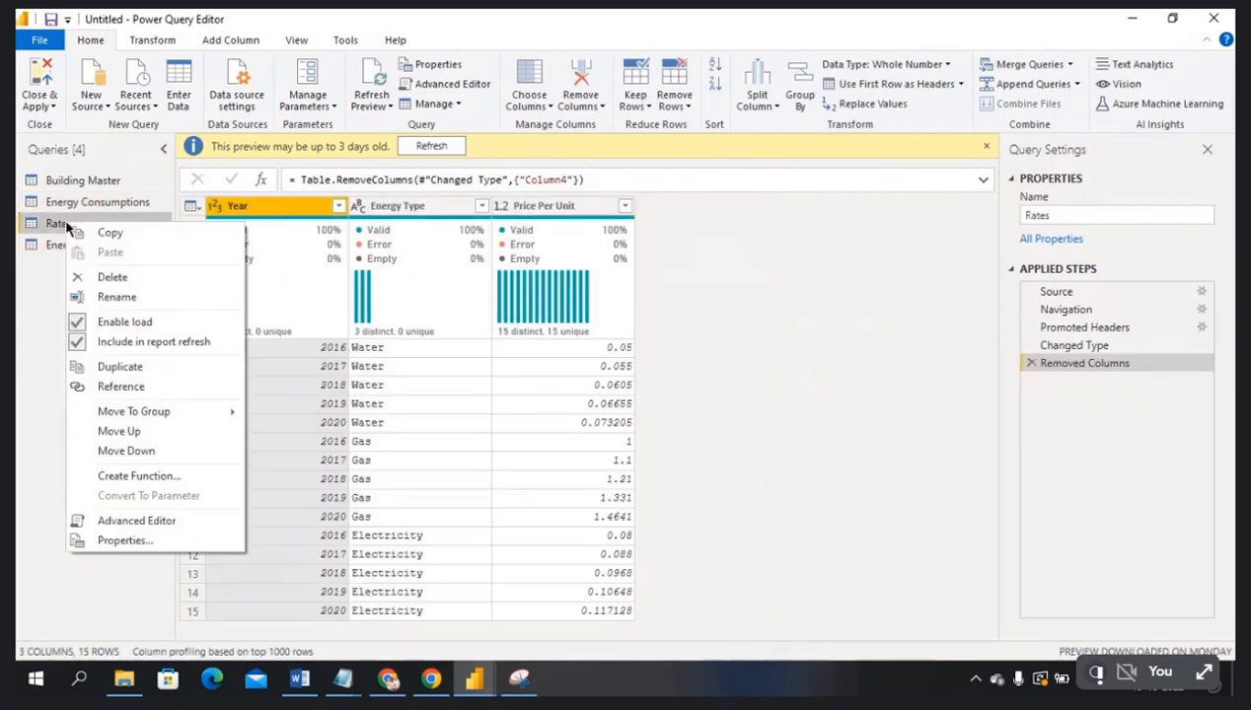
pyautogui.click(119, 368)
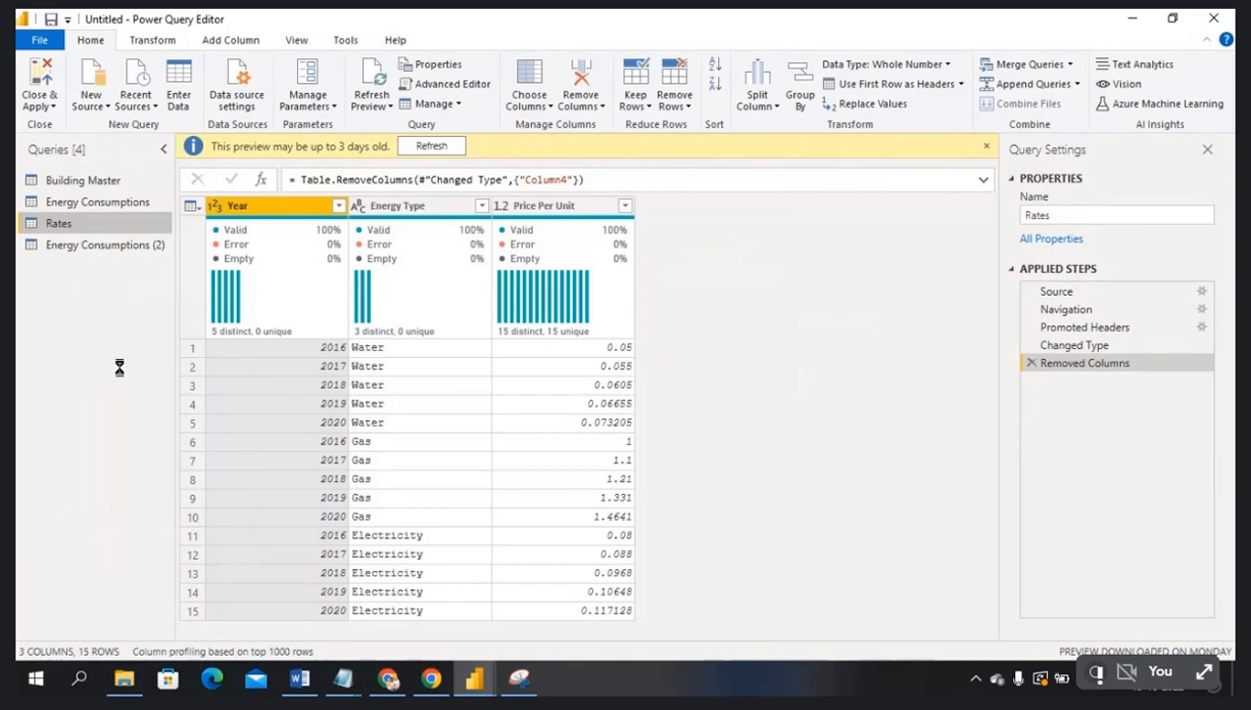
# - Compare the Energy Consumptions and Rates queries with their duplicates, Energy Consumptions (2) and Rates (2)
pyautogui.click(94, 203)
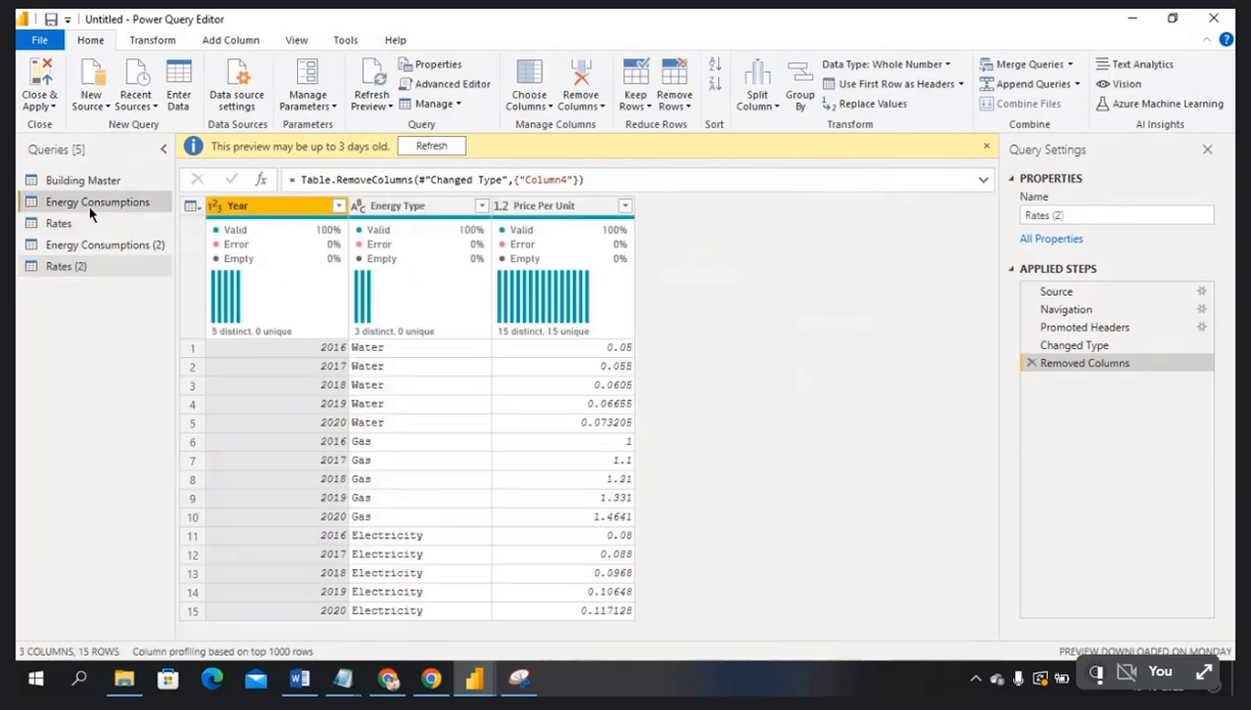
pyautogui.click(108, 246)
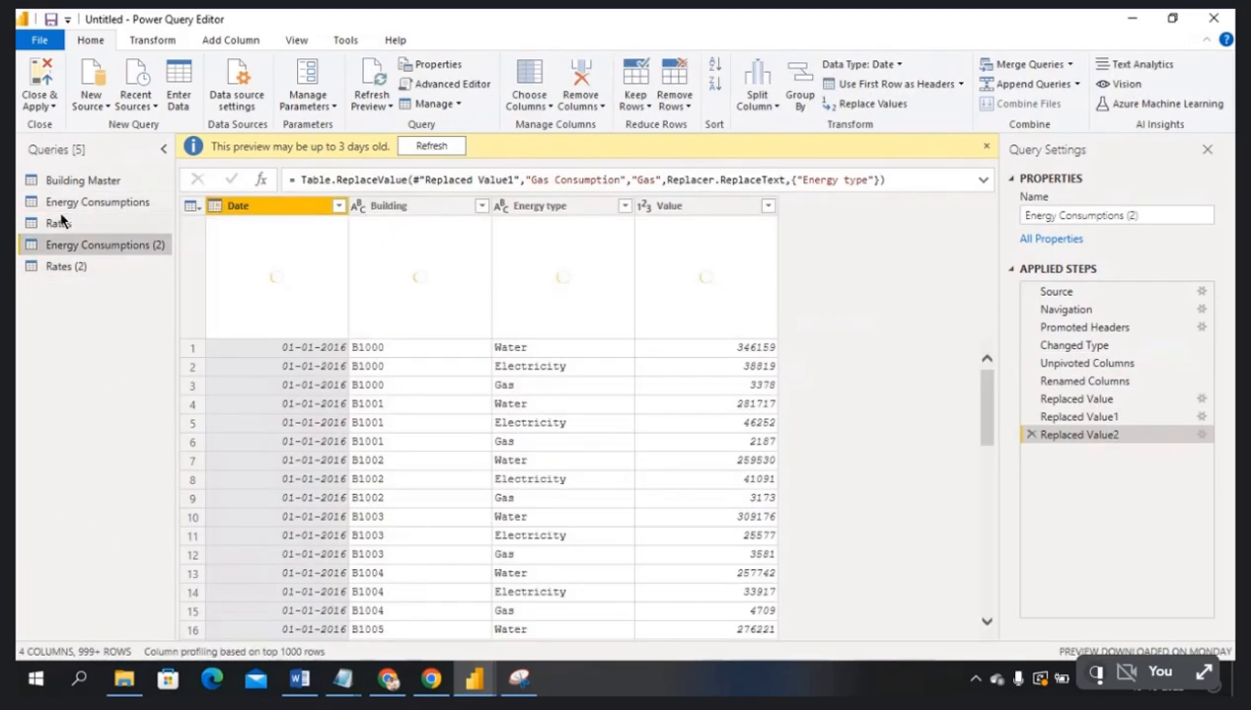
pyautogui.click(60, 224)
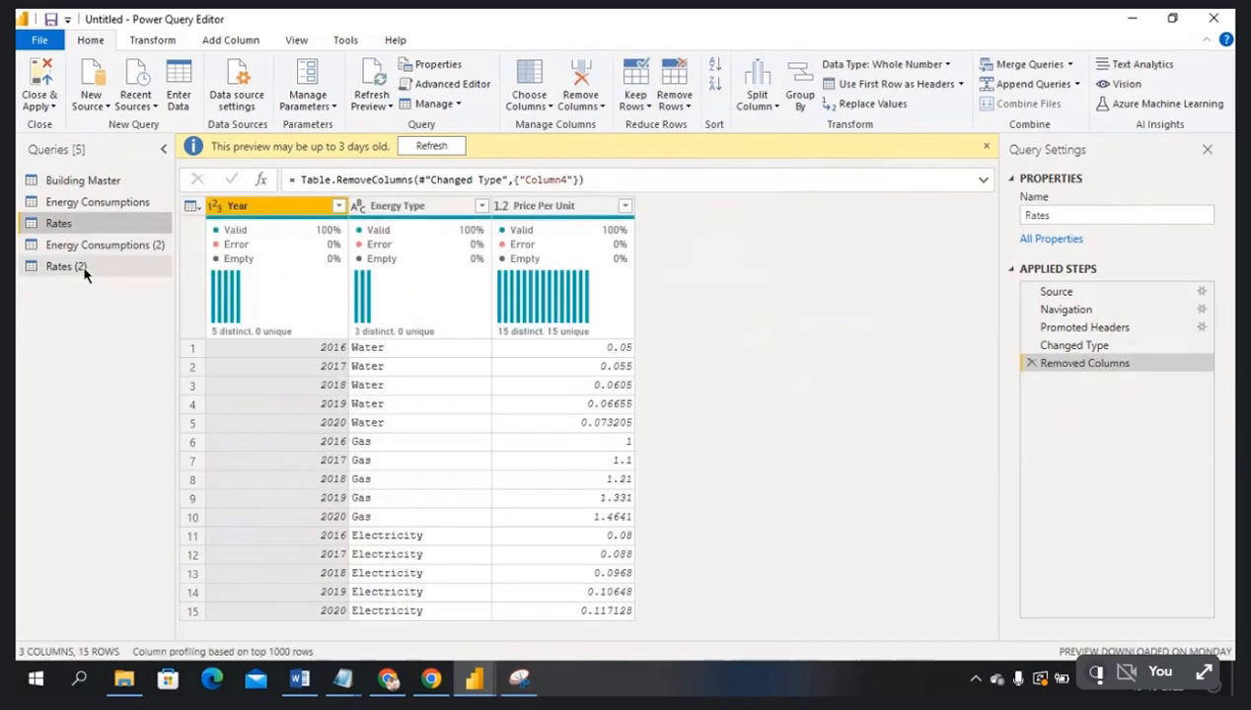
pyautogui.click(85, 269)
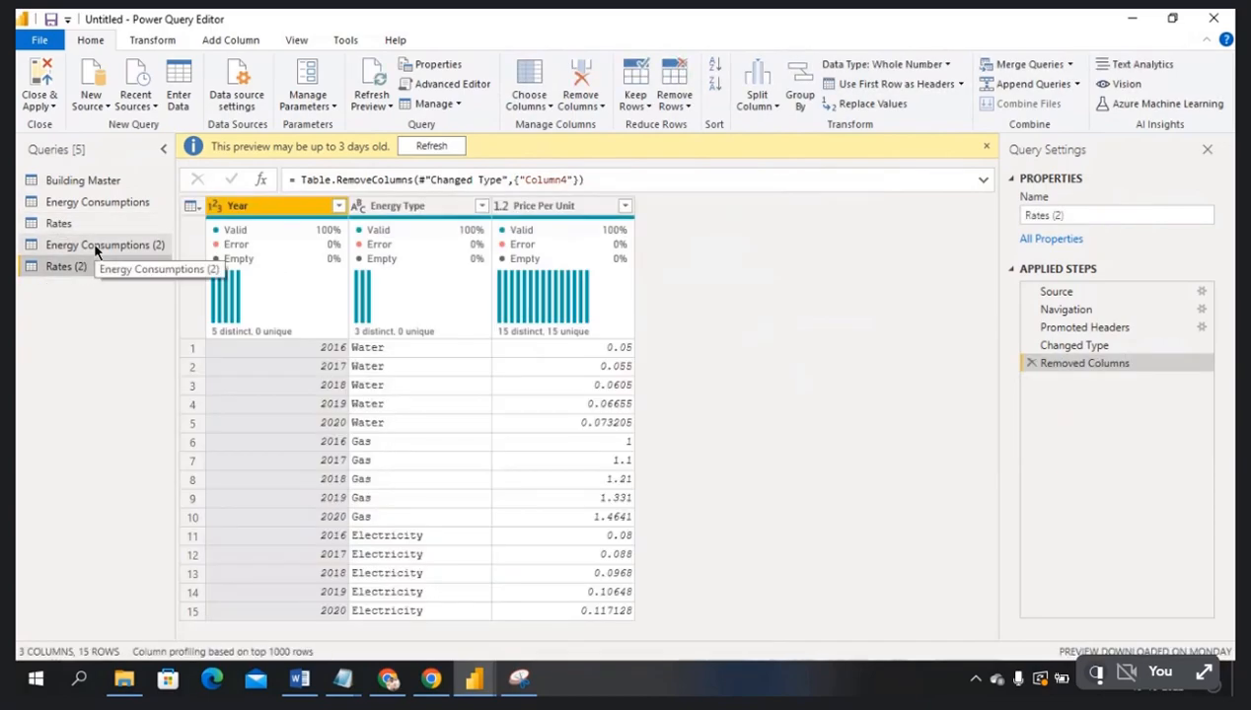
pyautogui.click(94, 246)
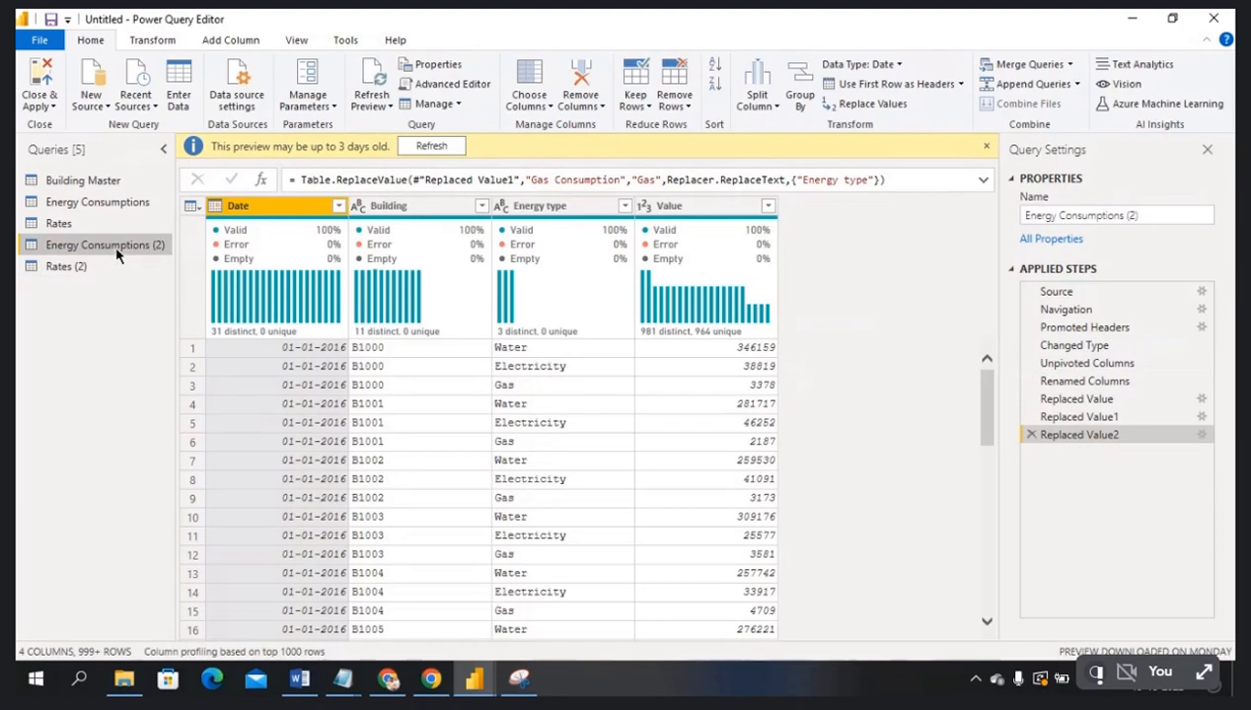
# - Remove the Date, Building and Value columns from the Energy Consumptions (2) query, keeping only Energy type
pyautogui.rightClick(278, 211)
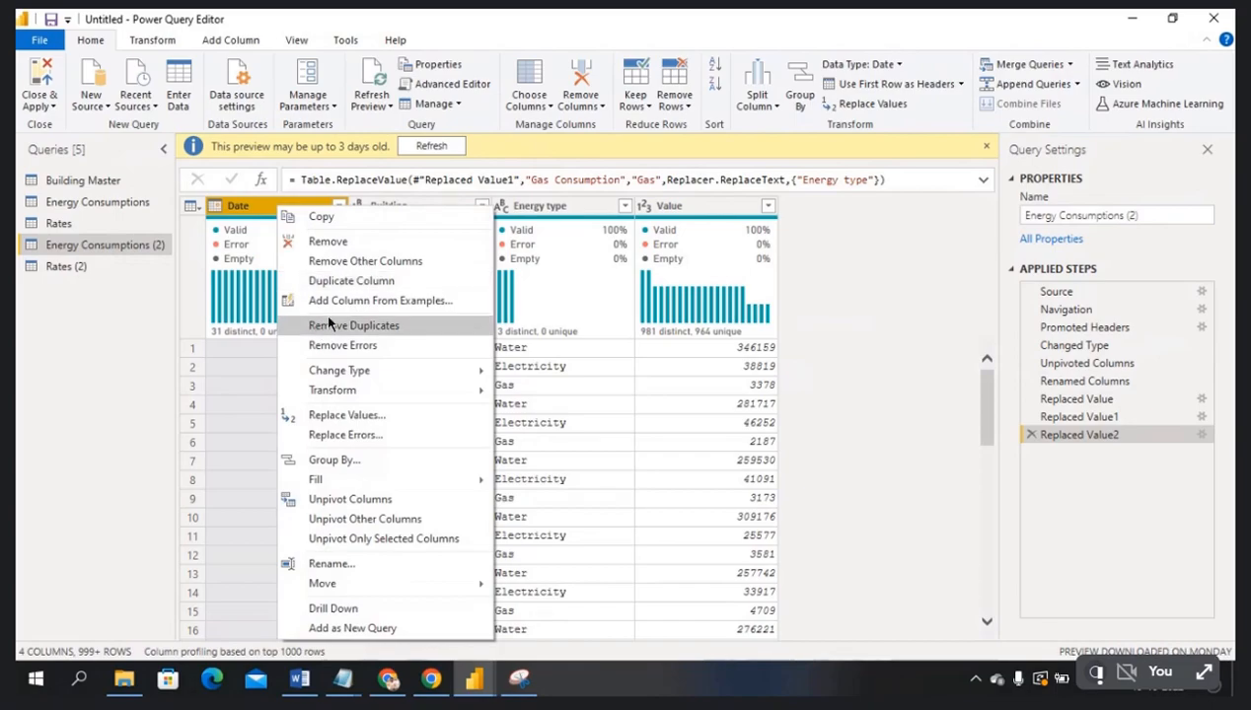
pyautogui.click(340, 243)
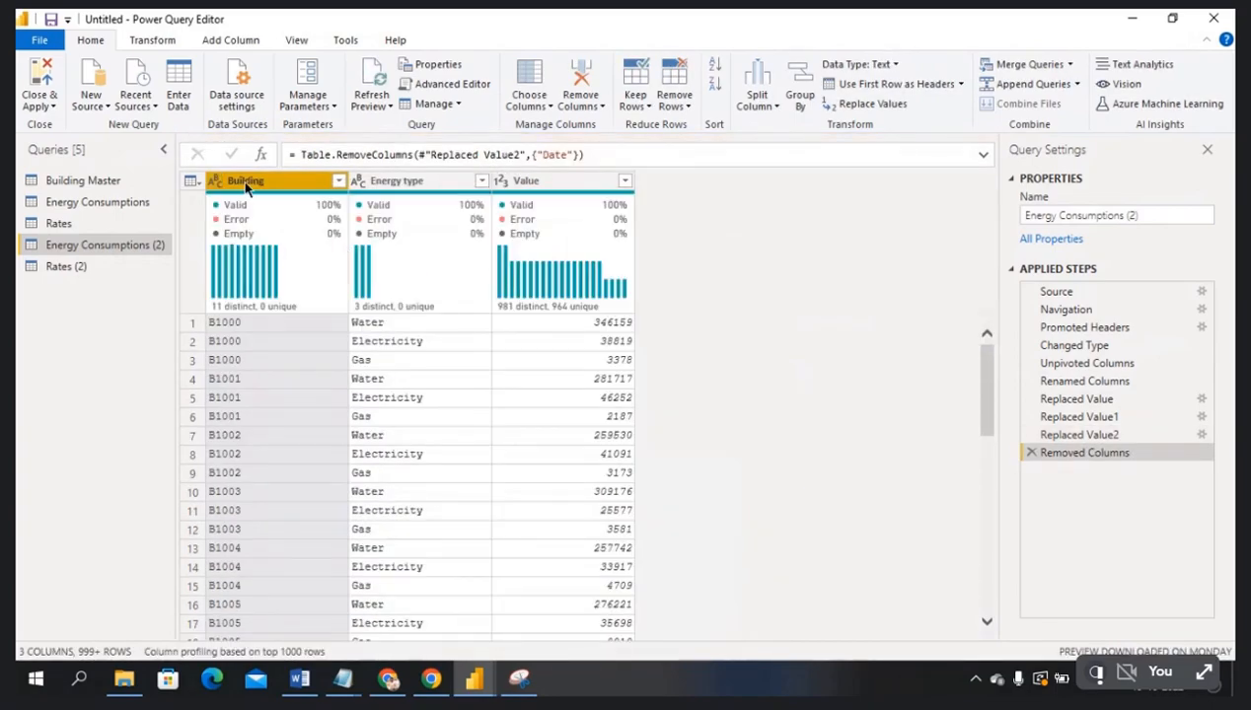
pyautogui.rightClick(248, 188)
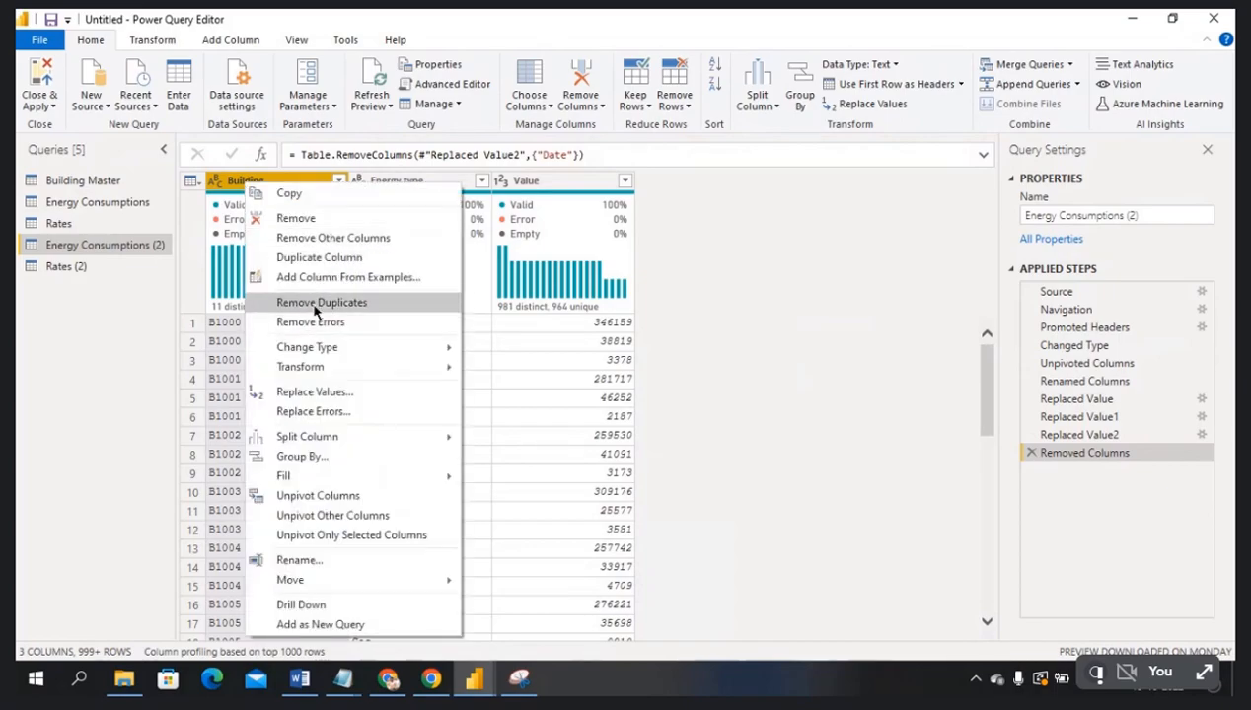
pyautogui.click(320, 219)
pyautogui.click(403, 186)
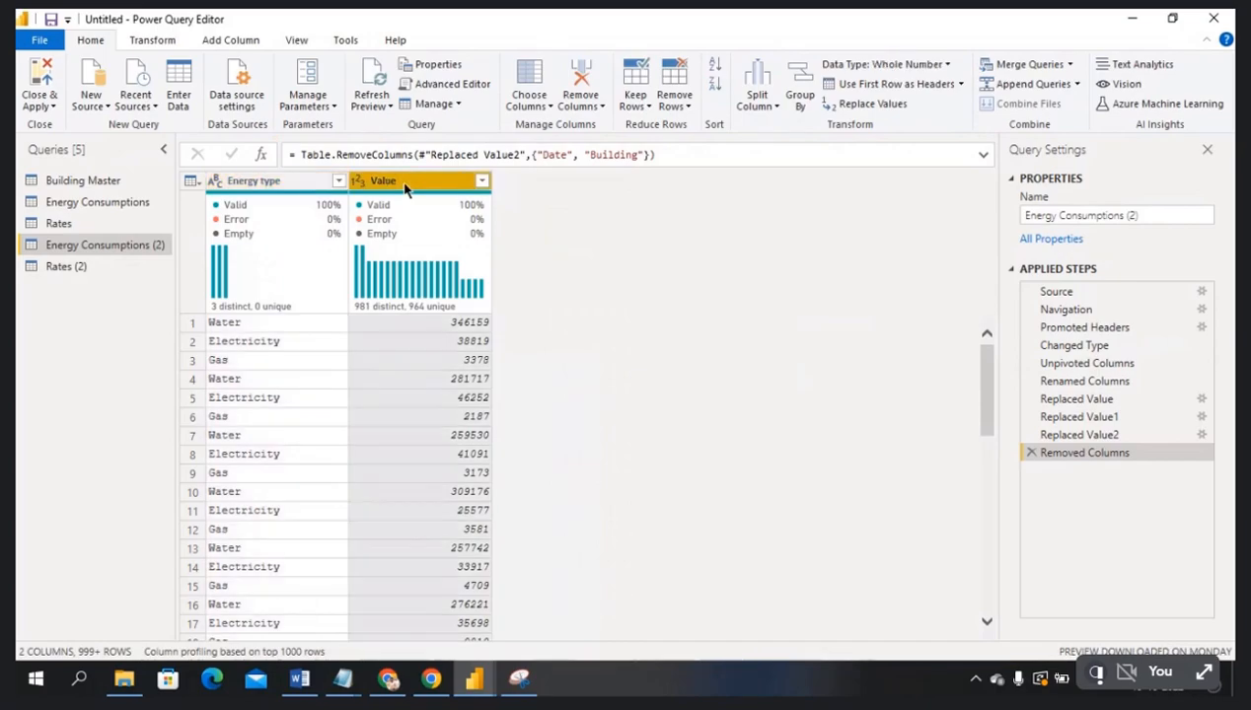
pyautogui.rightClick(404, 190)
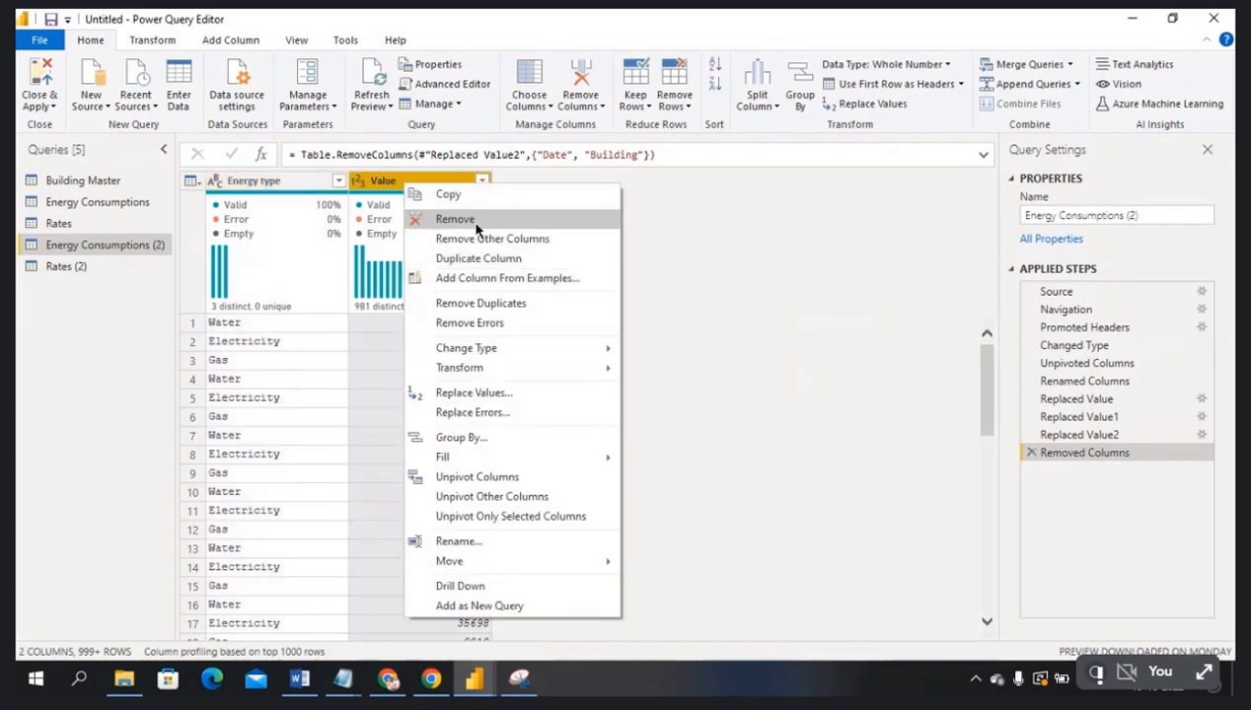
pyautogui.click(452, 219)
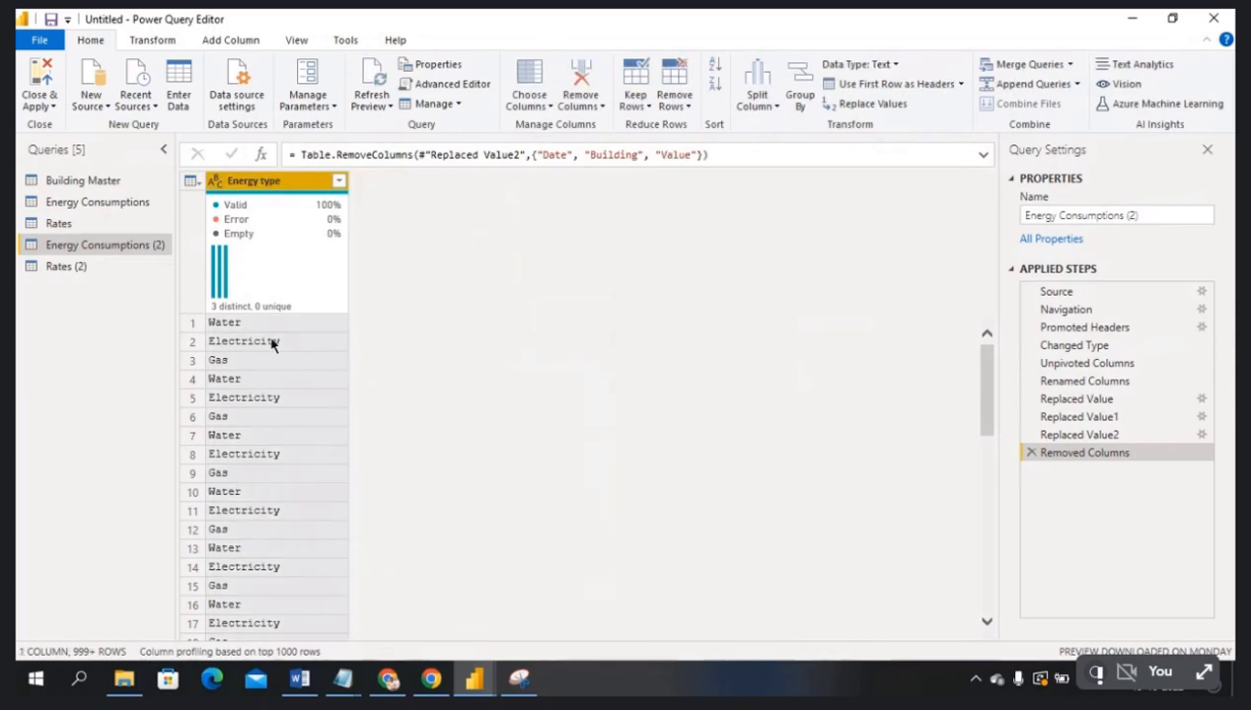
# - Remove the Year and Price Per Unit columns from the Rates (2) query, keeping only Energy Type
pyautogui.click(61, 267)
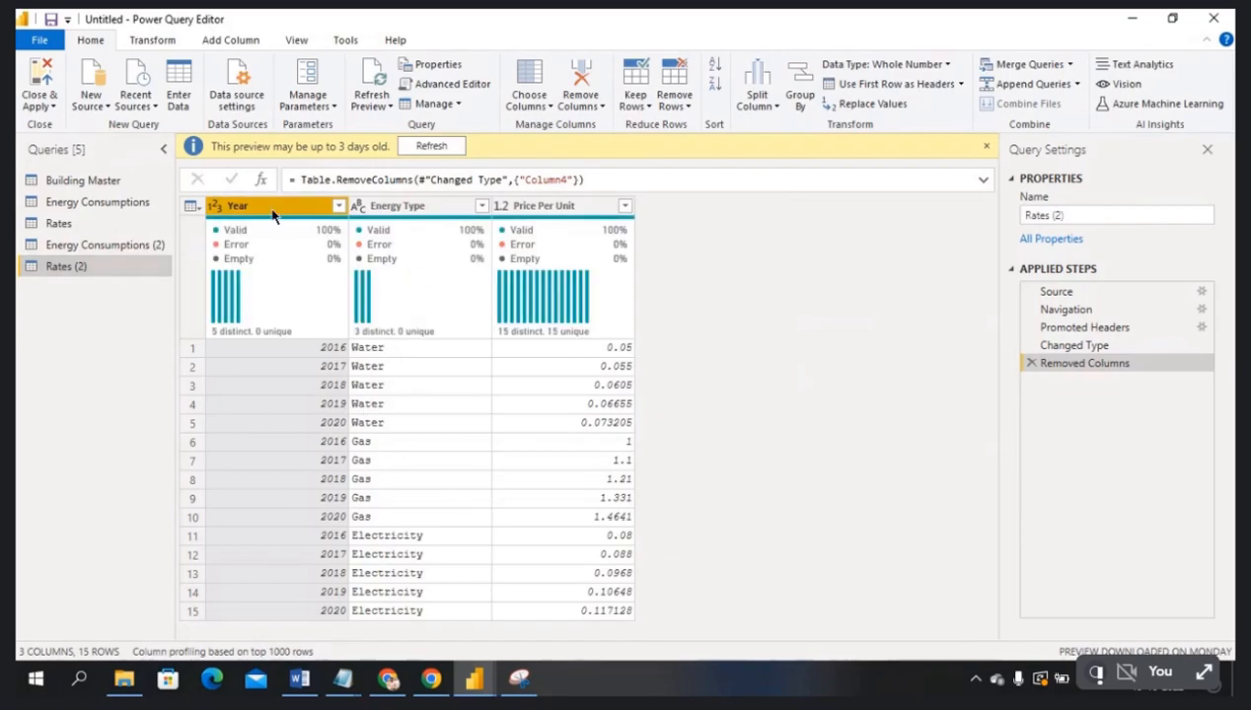
pyautogui.rightClick(274, 212)
pyautogui.click(329, 252)
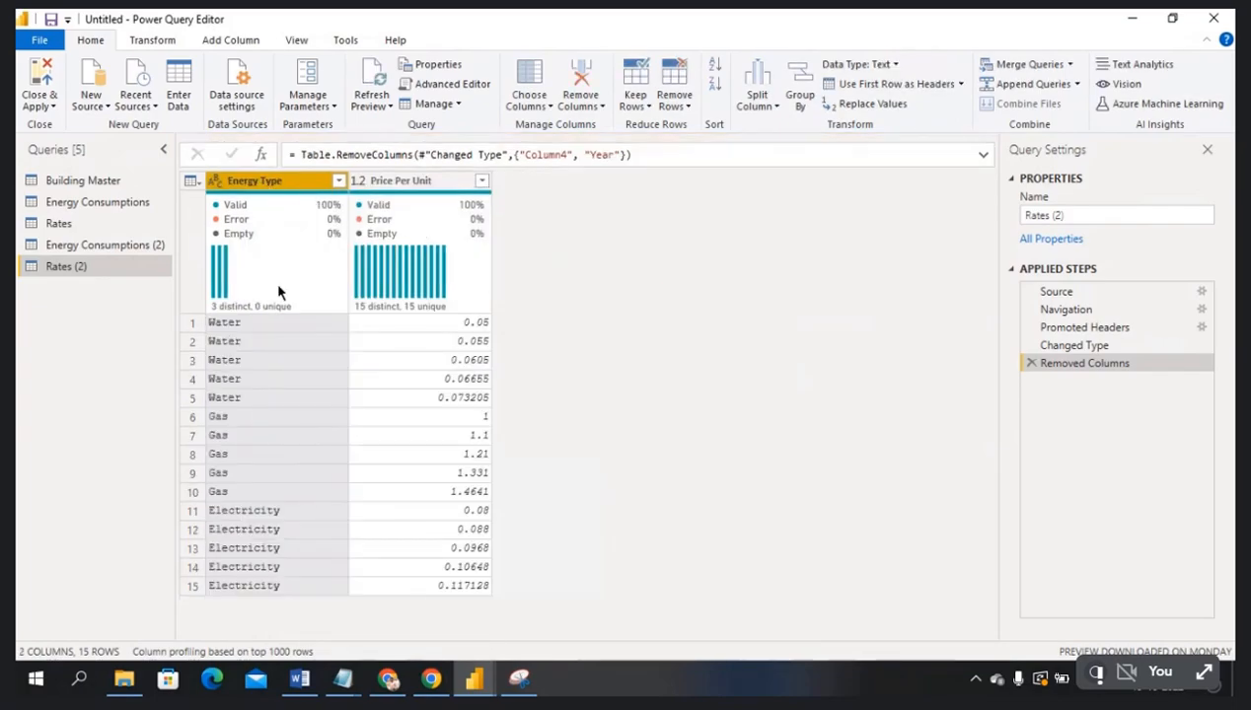
pyautogui.click(409, 185)
pyautogui.rightClick(410, 188)
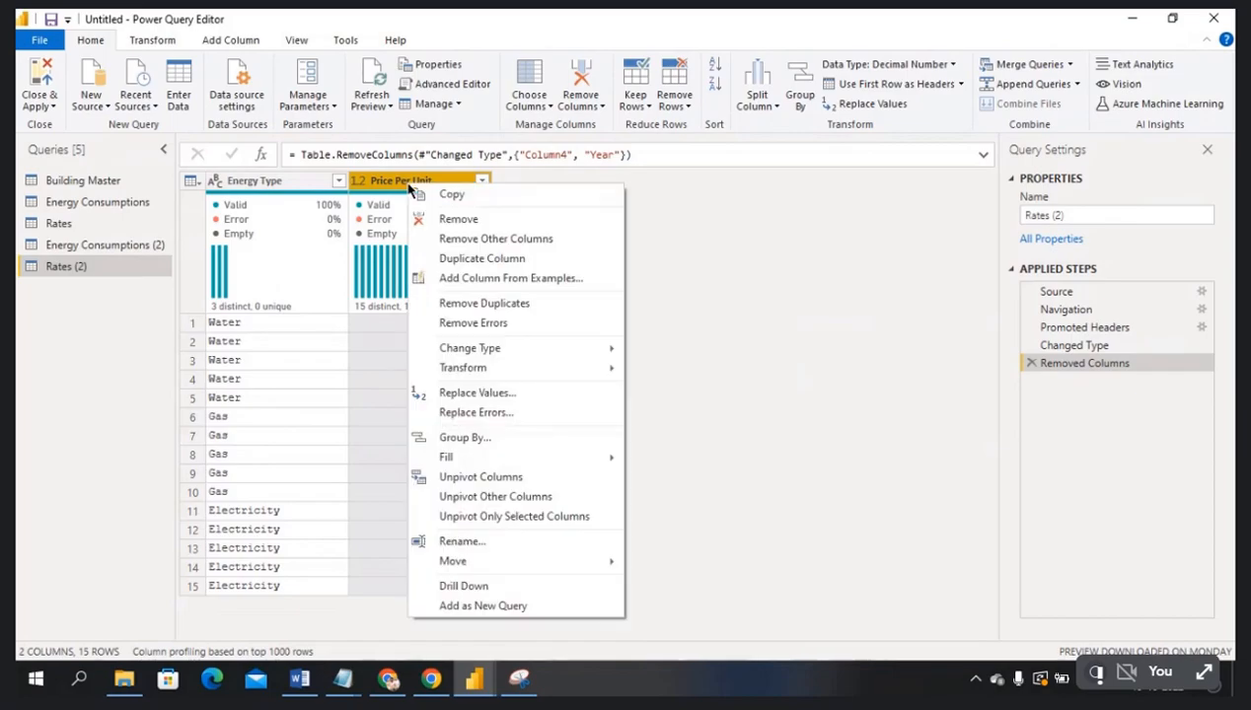
pyautogui.click(468, 221)
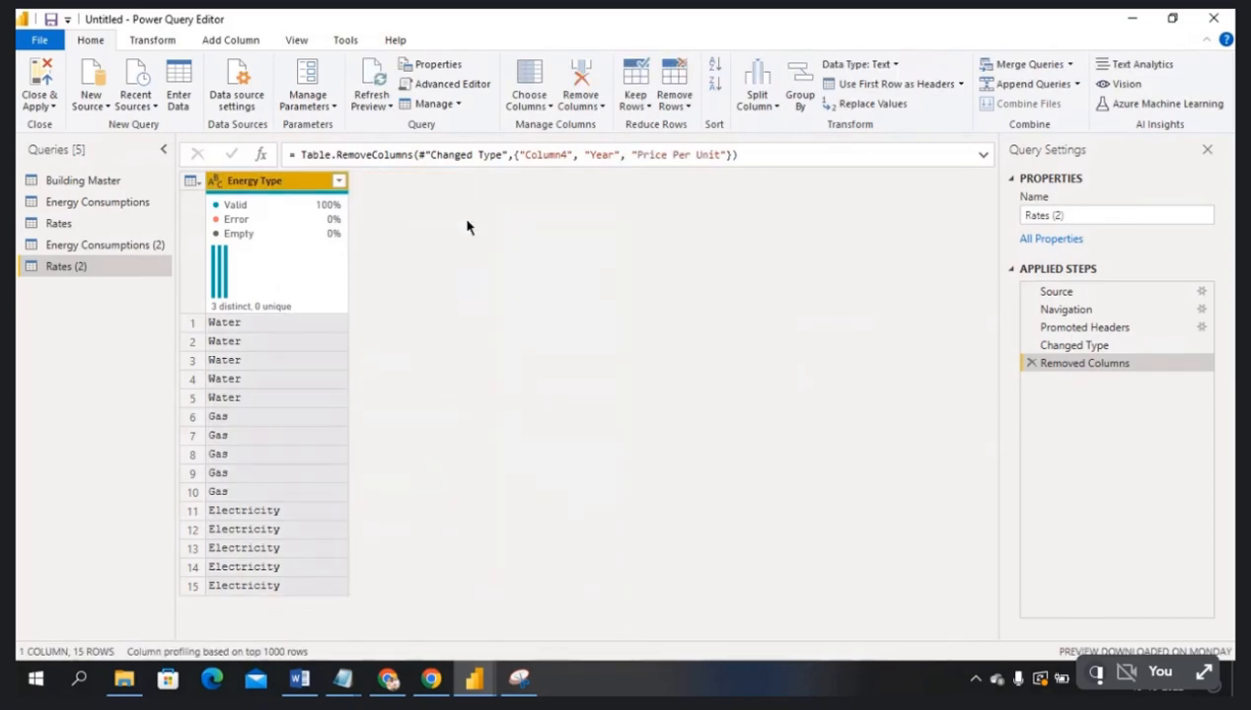
# - Start a two-table append on the Energy Consumptions (2) query and bring up the choices for the table to append
pyautogui.click(135, 246)
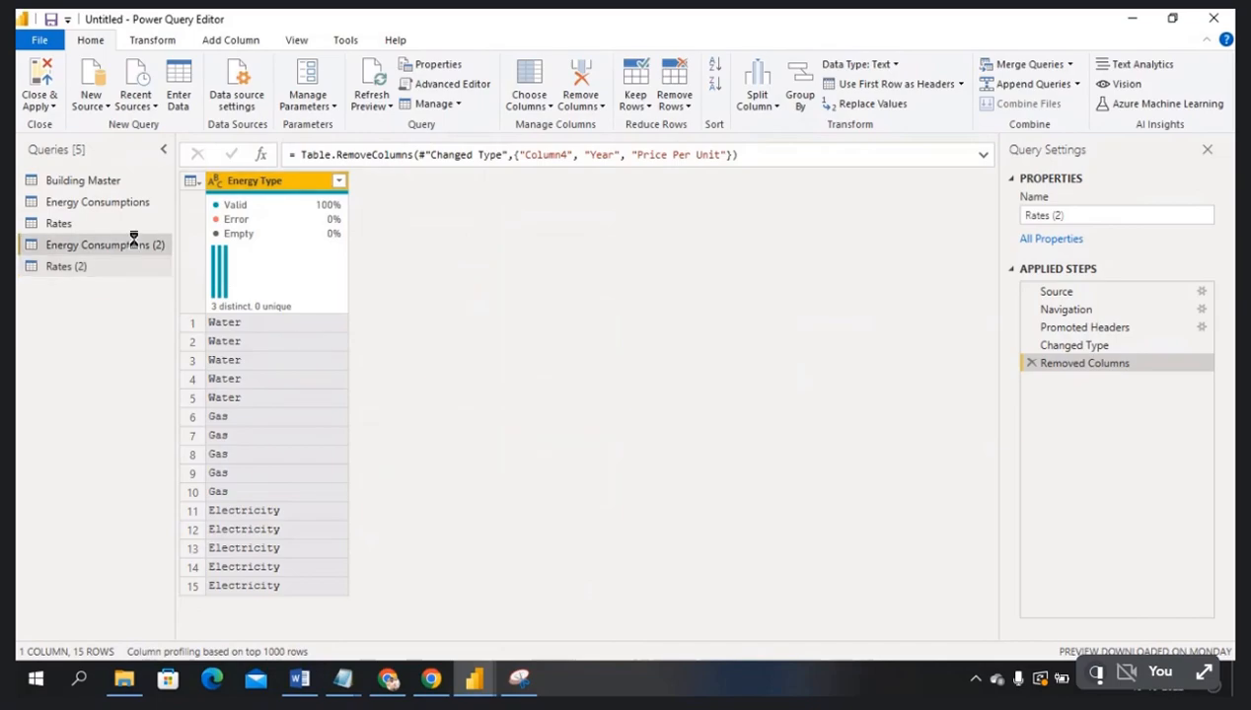
pyautogui.click(87, 266)
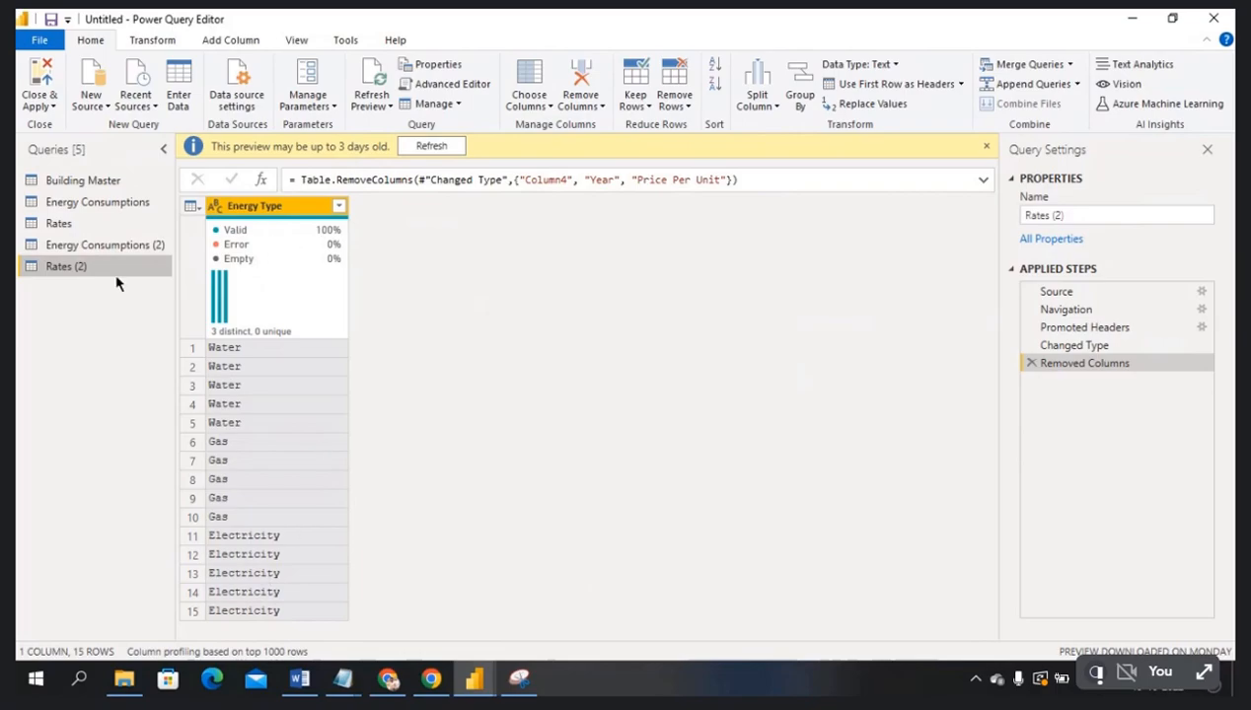
pyautogui.click(113, 247)
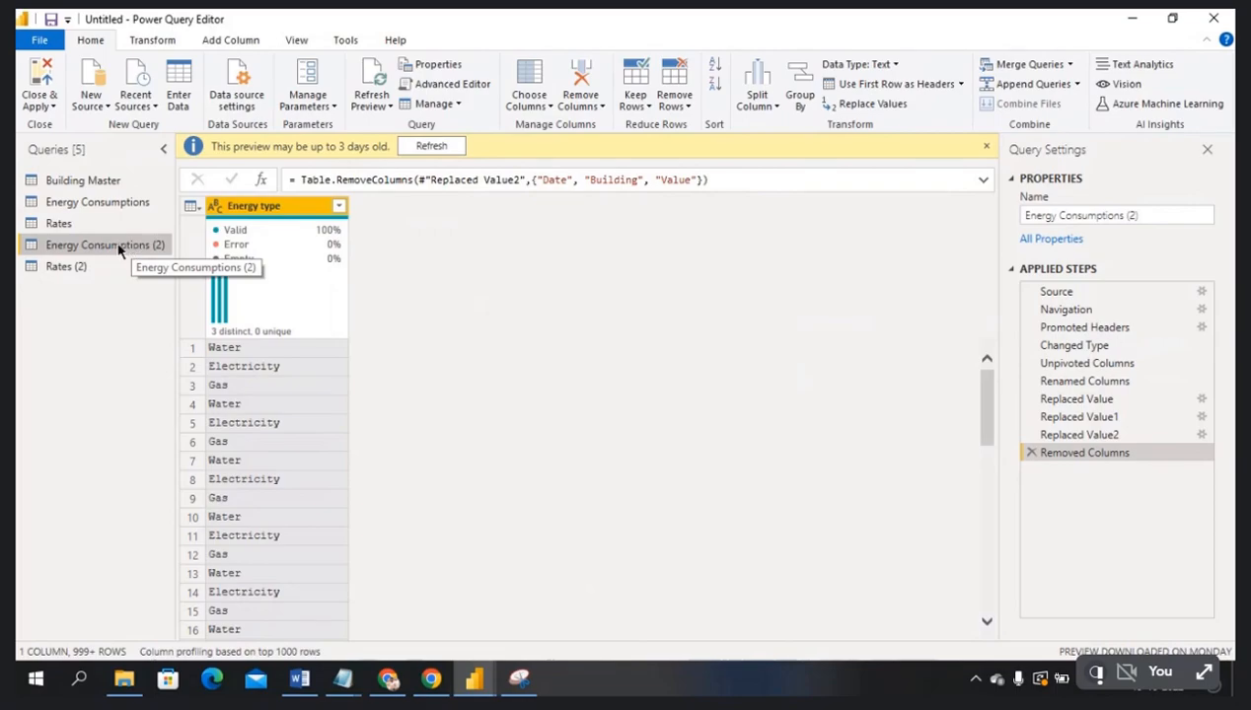
pyautogui.click(1078, 86)
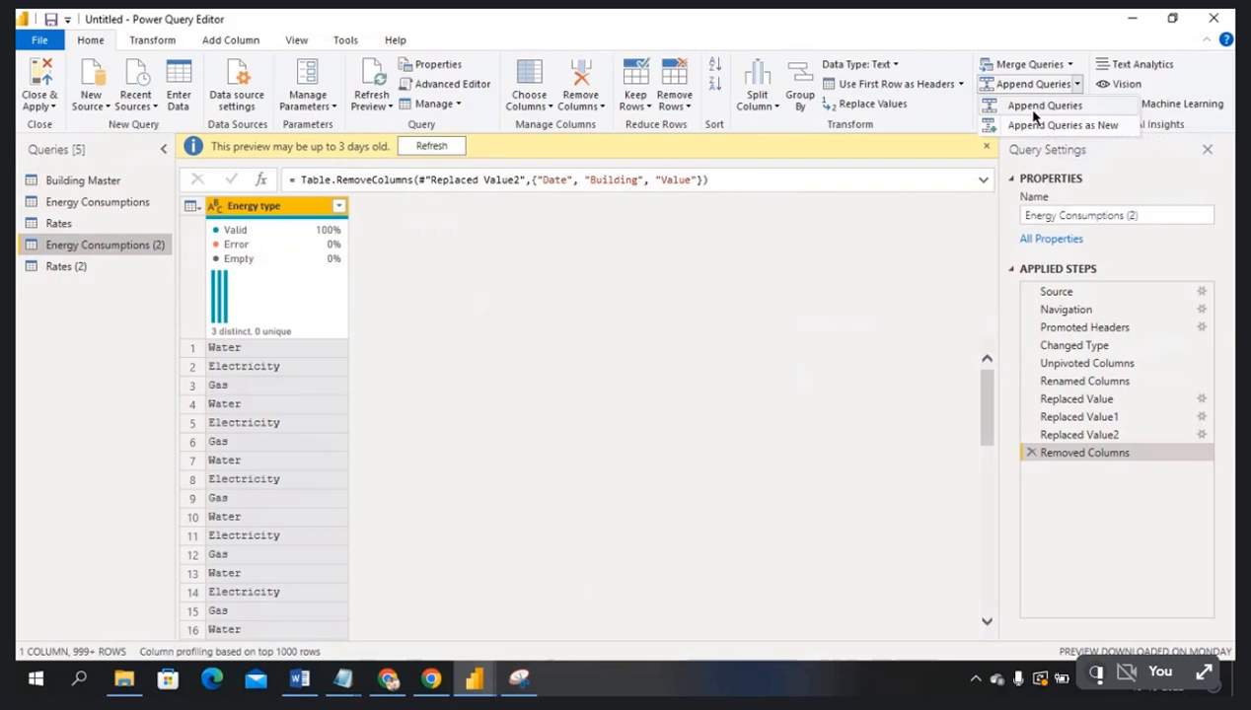
pyautogui.click(1048, 108)
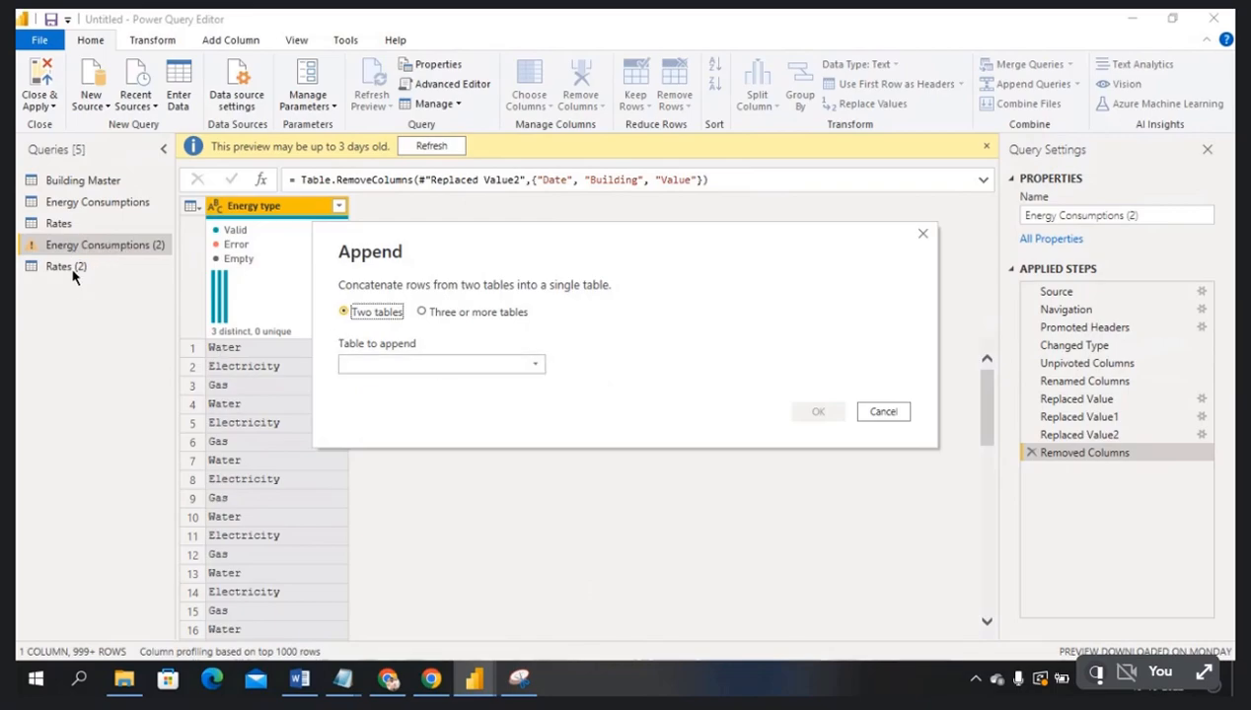
pyautogui.click(533, 366)
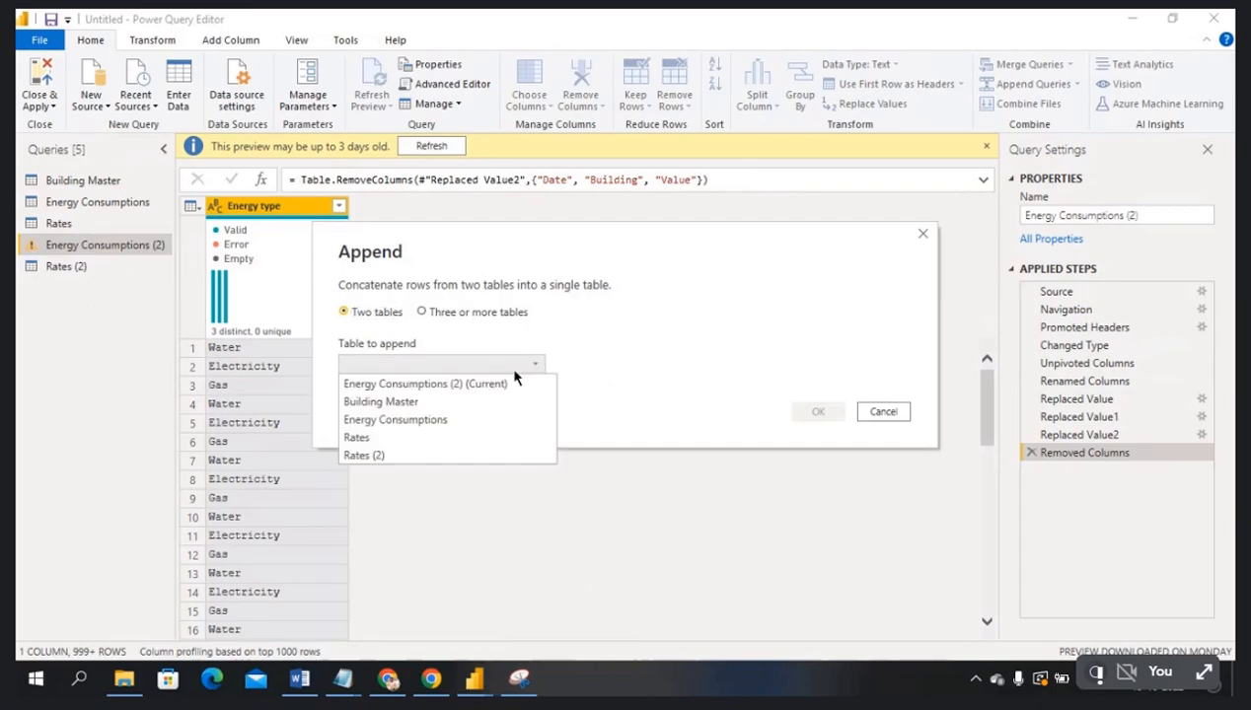
# - Try appending the Rates (2) table to Energy Consumptions (2), and delete the resulting append from the applied steps
pyautogui.click(387, 455)
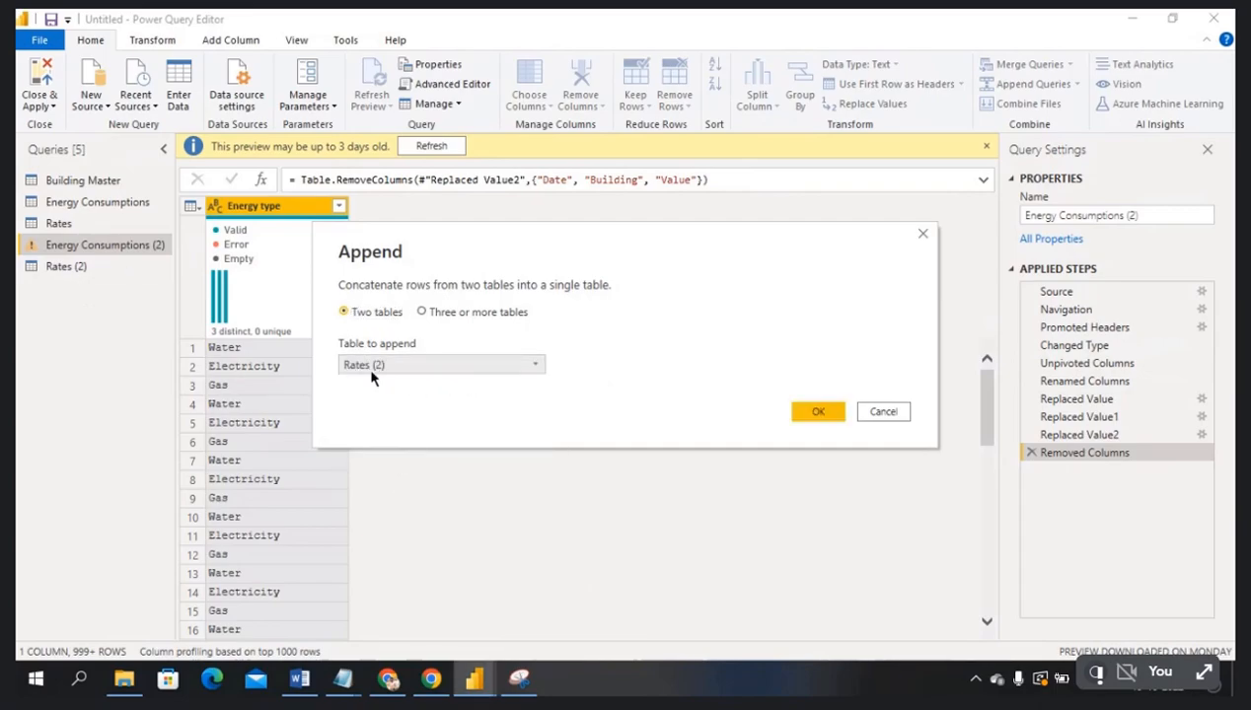
pyautogui.click(818, 413)
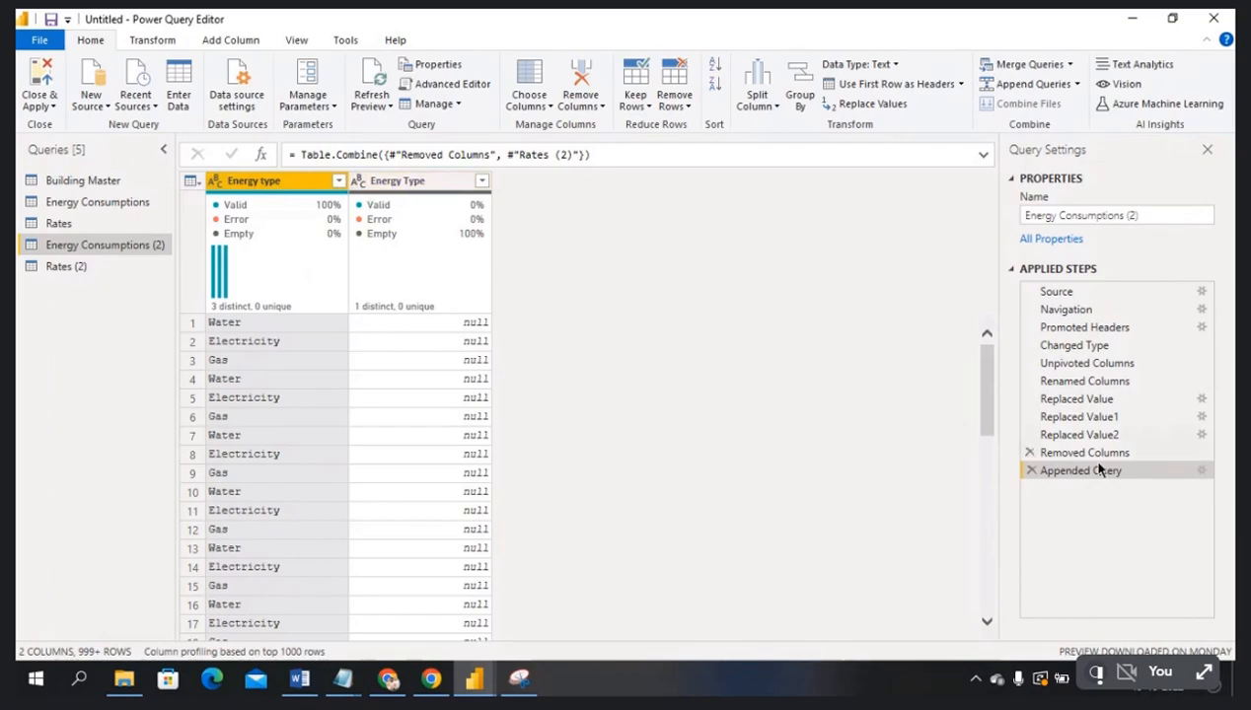
pyautogui.click(1030, 471)
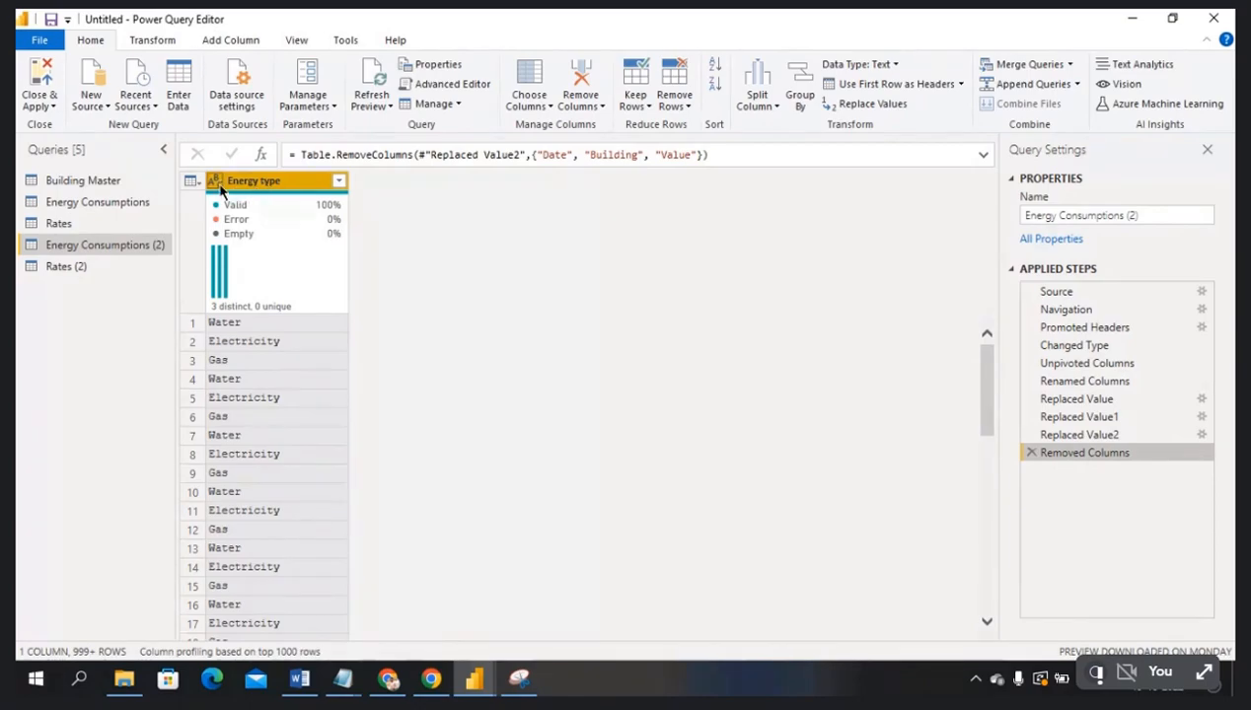
# - Compare the energy type columns of Rates (2) and Energy Consumptions (2), and append Rates (2) to Energy Consumptions (2)
pyautogui.click(79, 270)
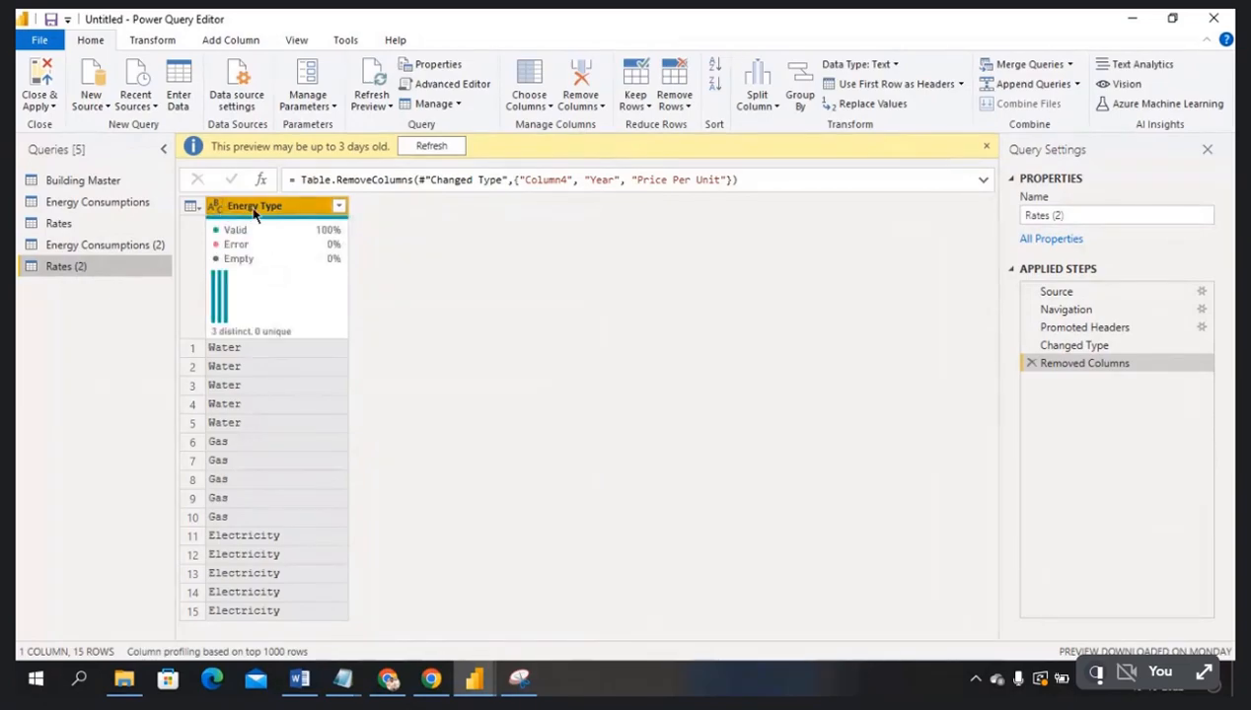
pyautogui.click(78, 247)
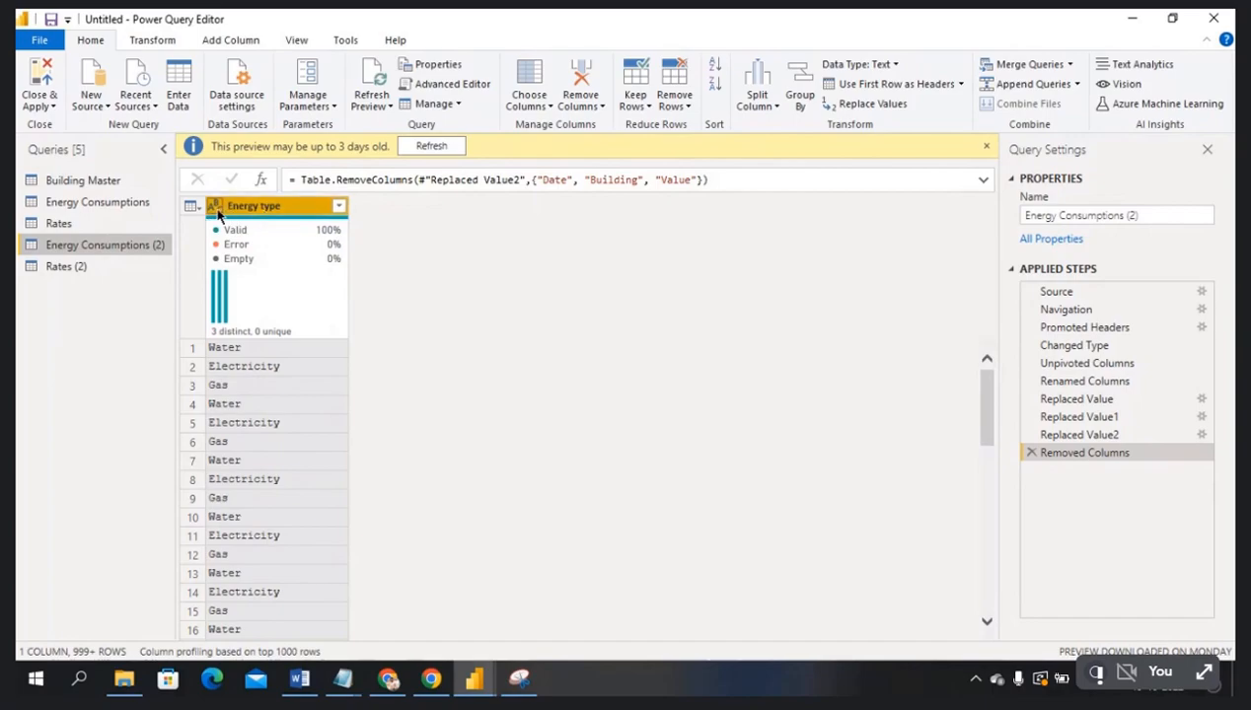
pyautogui.click(92, 266)
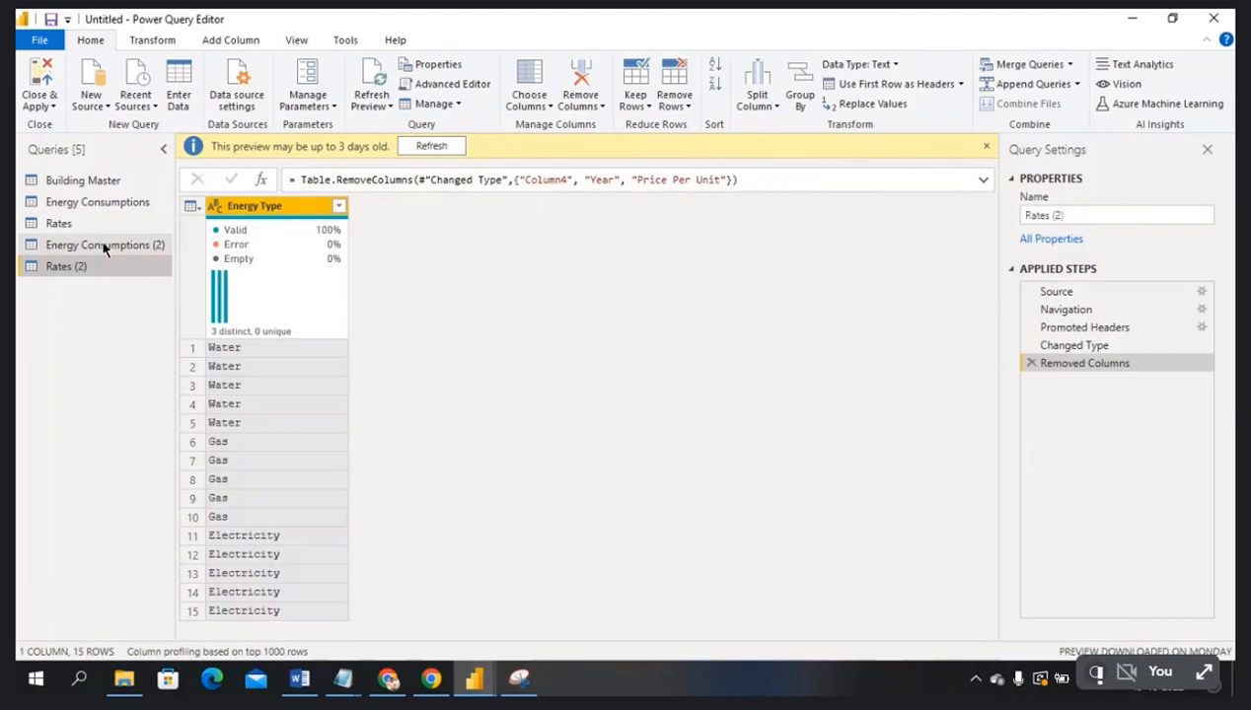
pyautogui.click(101, 244)
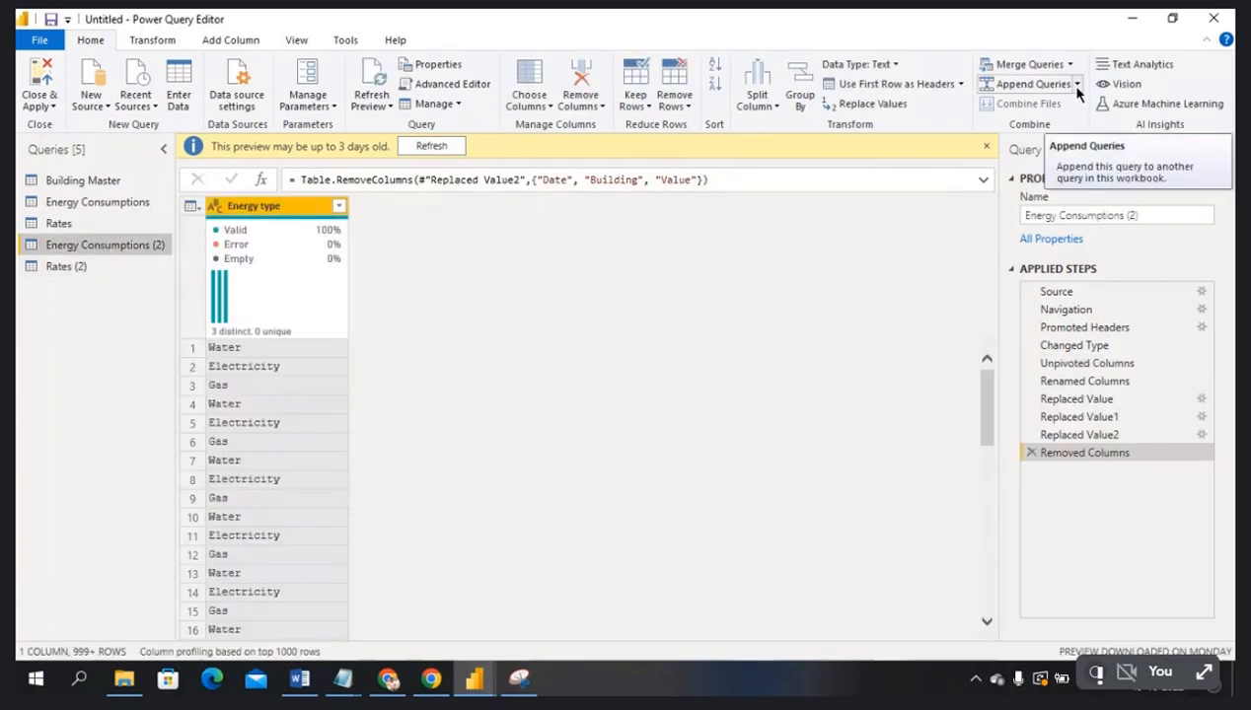
pyautogui.click(1078, 85)
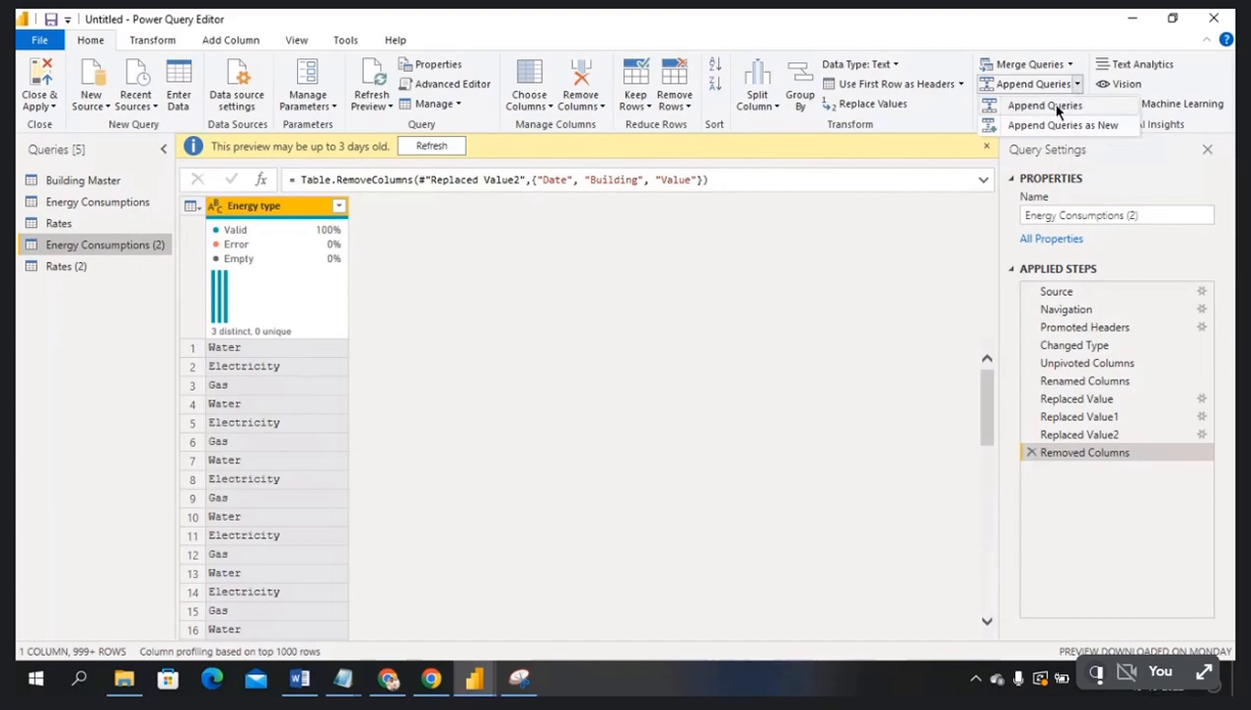
pyautogui.click(1054, 107)
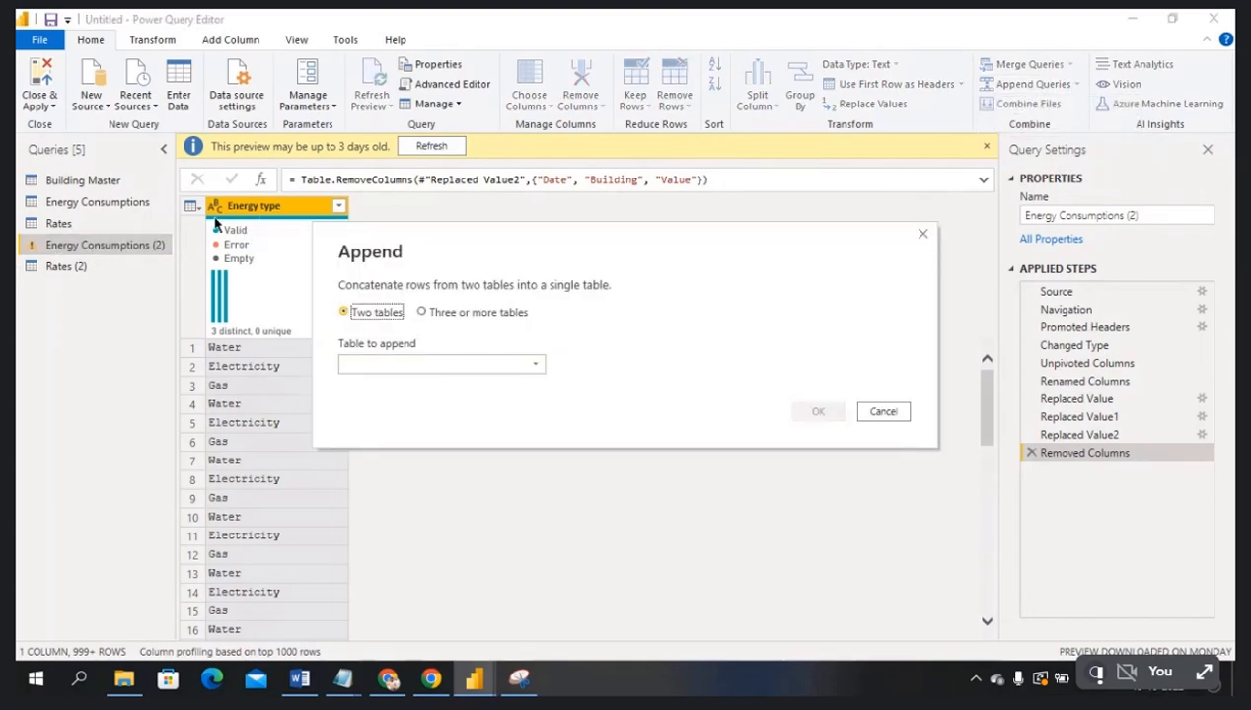
pyautogui.click(454, 368)
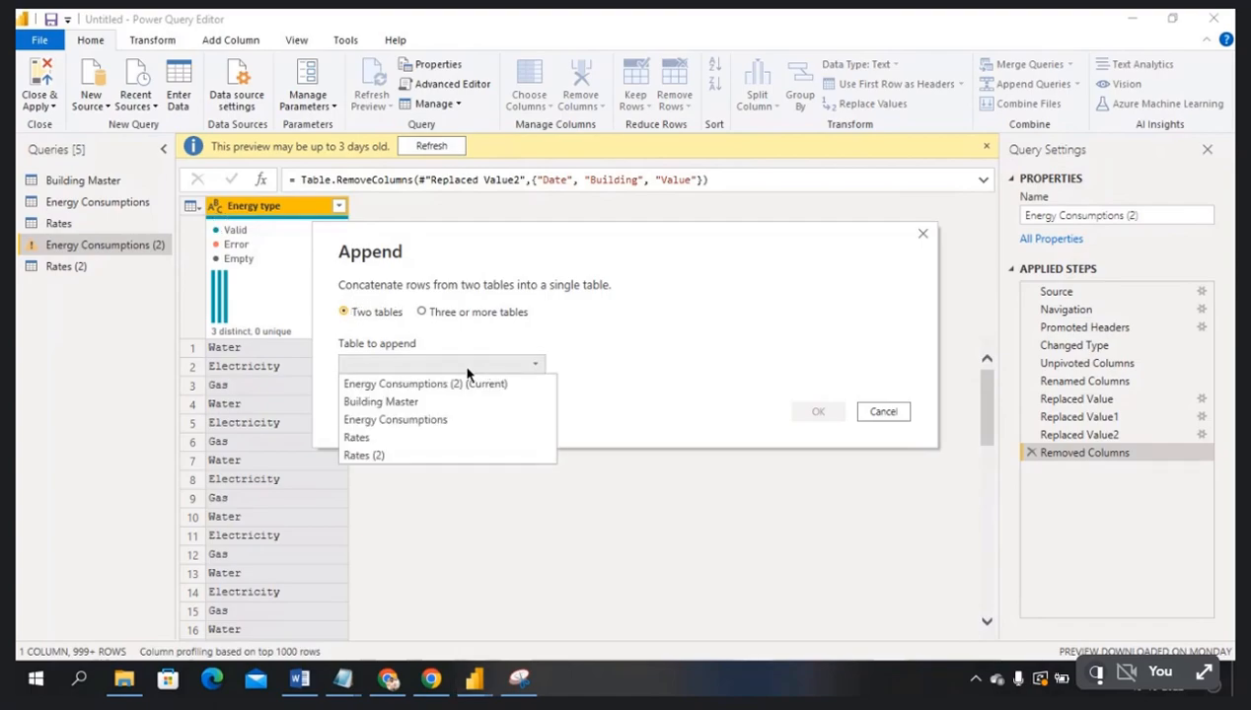
pyautogui.click(377, 463)
pyautogui.click(811, 415)
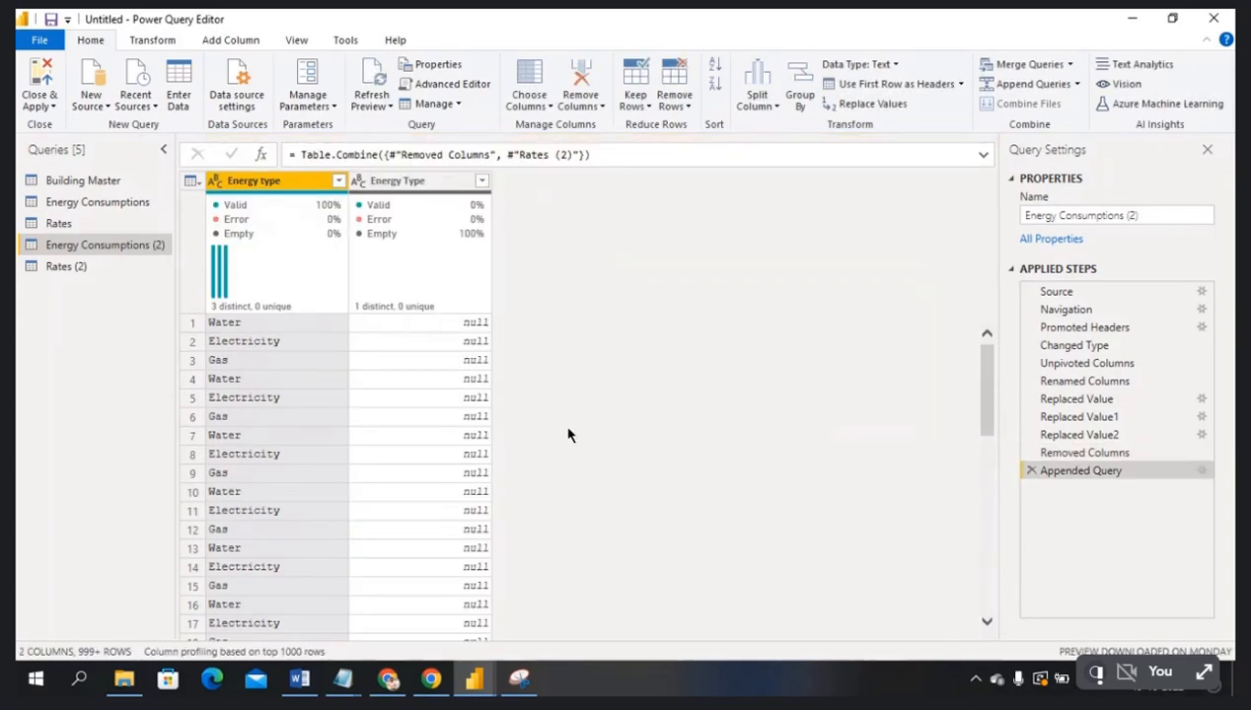
# - Examine the rows of the appended Energy Consumptions (2) table, and check the original Rates and Energy Consumptions queries
pyautogui.scroll(-10, 569, 435)
pyautogui.scroll(-20, 574, 435)
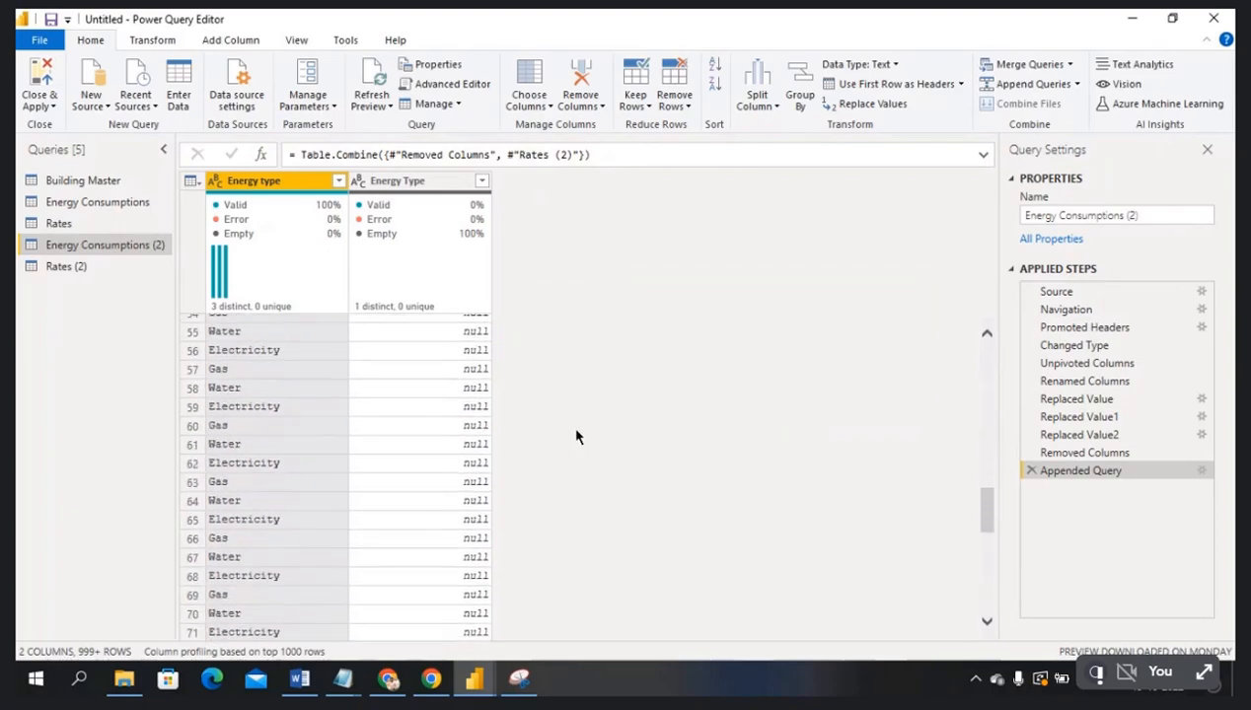
pyautogui.scroll(-20, 577, 437)
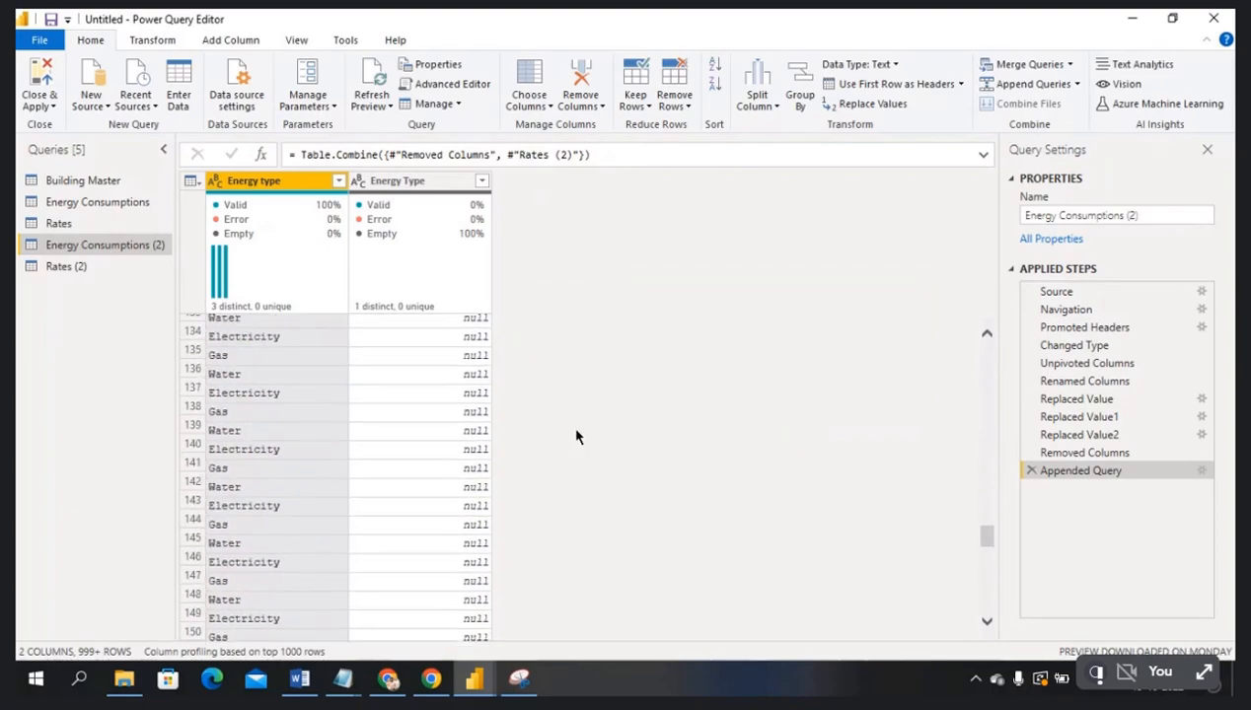
pyautogui.scroll(-20, 577, 437)
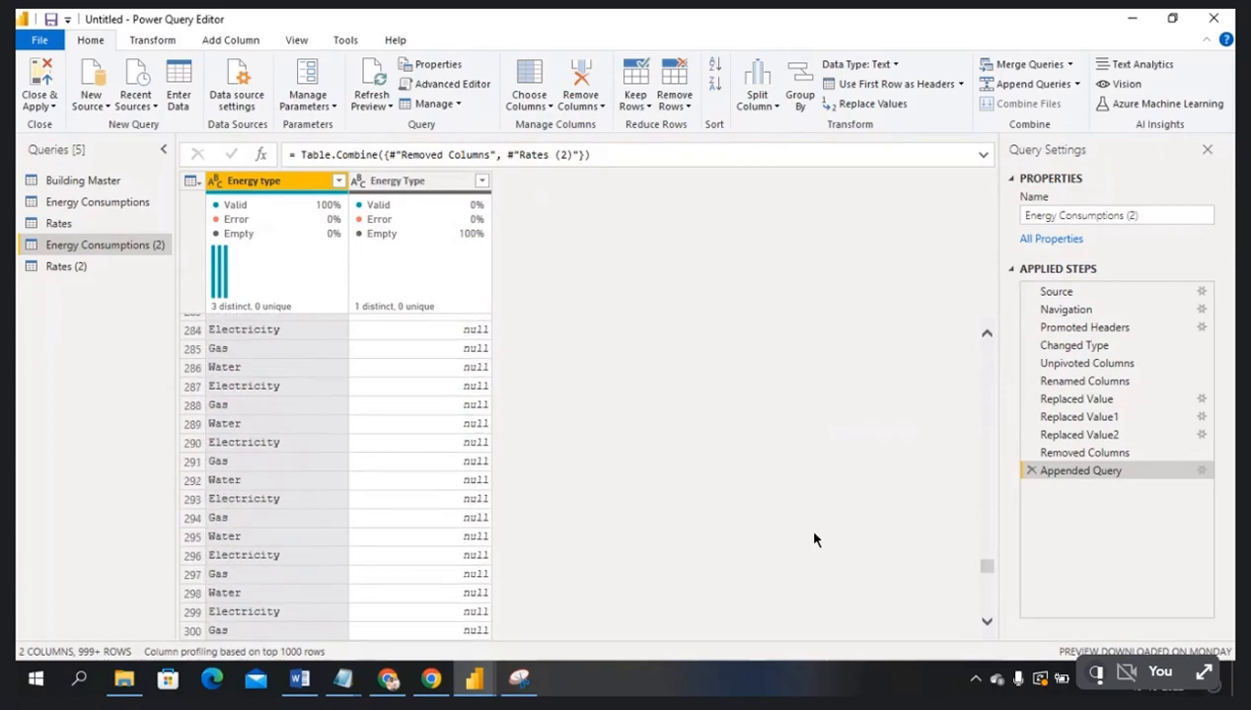
pyautogui.moveTo(987, 567); pyautogui.dragTo(985, 301)
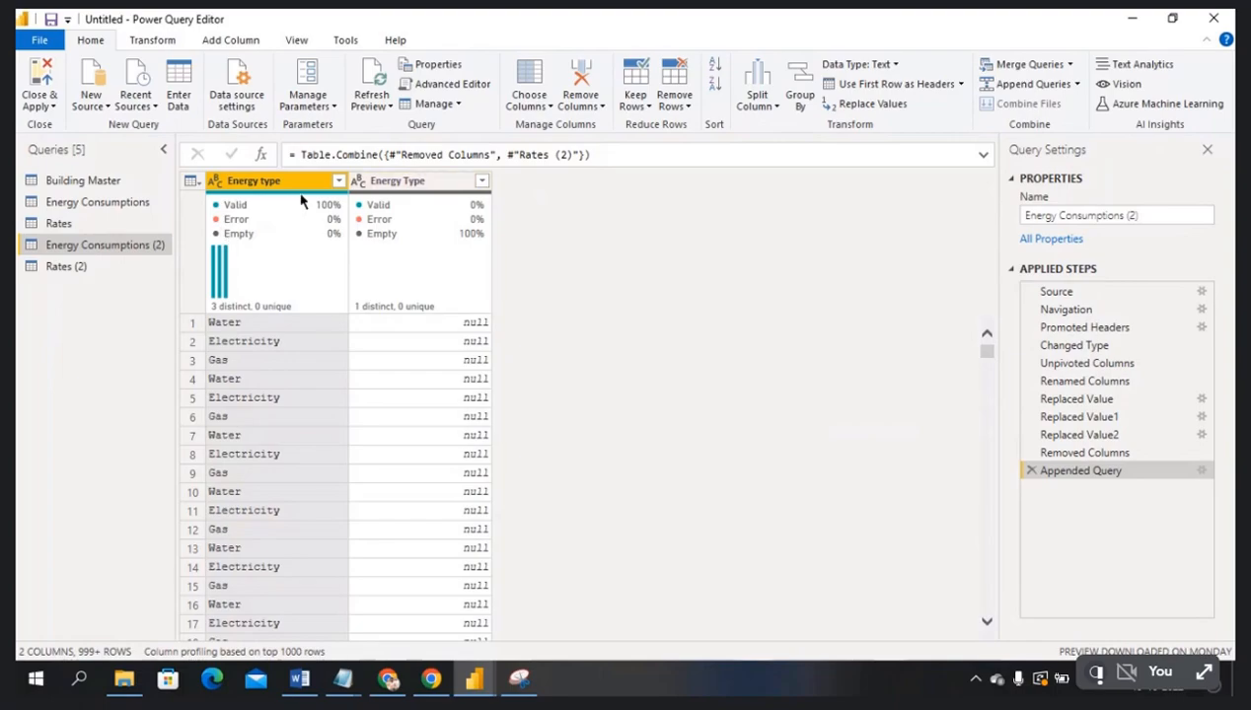
pyautogui.click(61, 225)
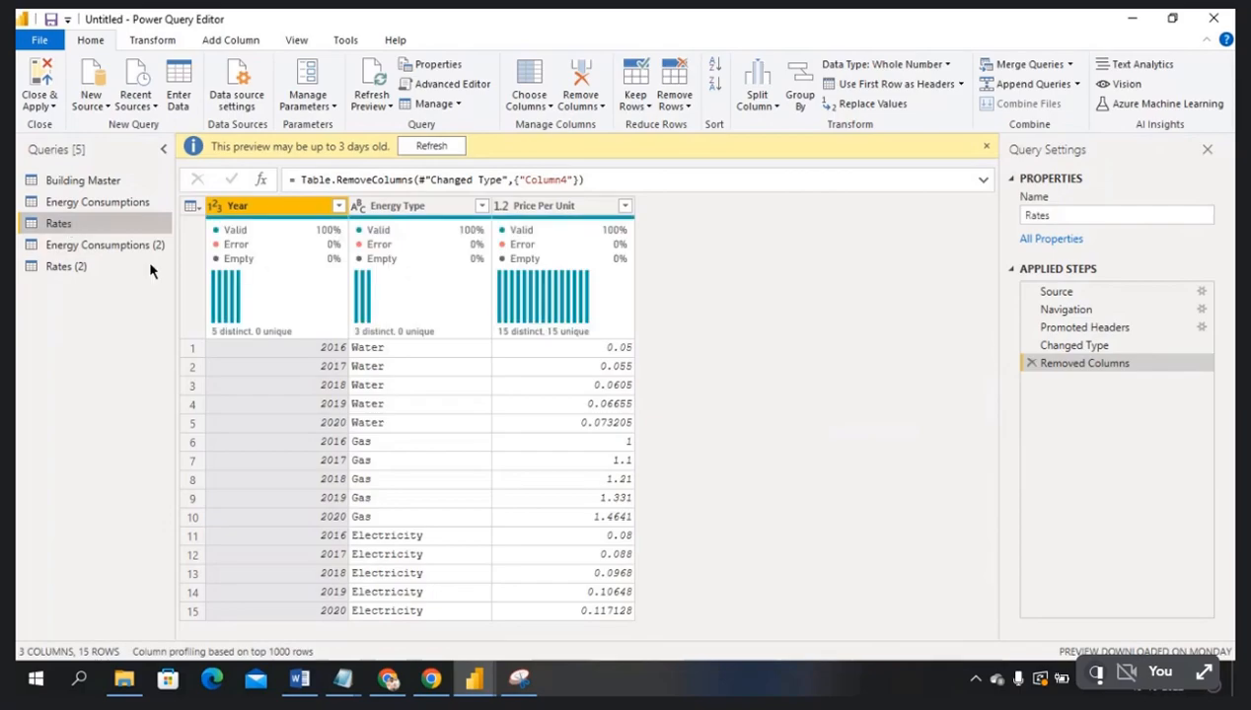
pyautogui.click(102, 207)
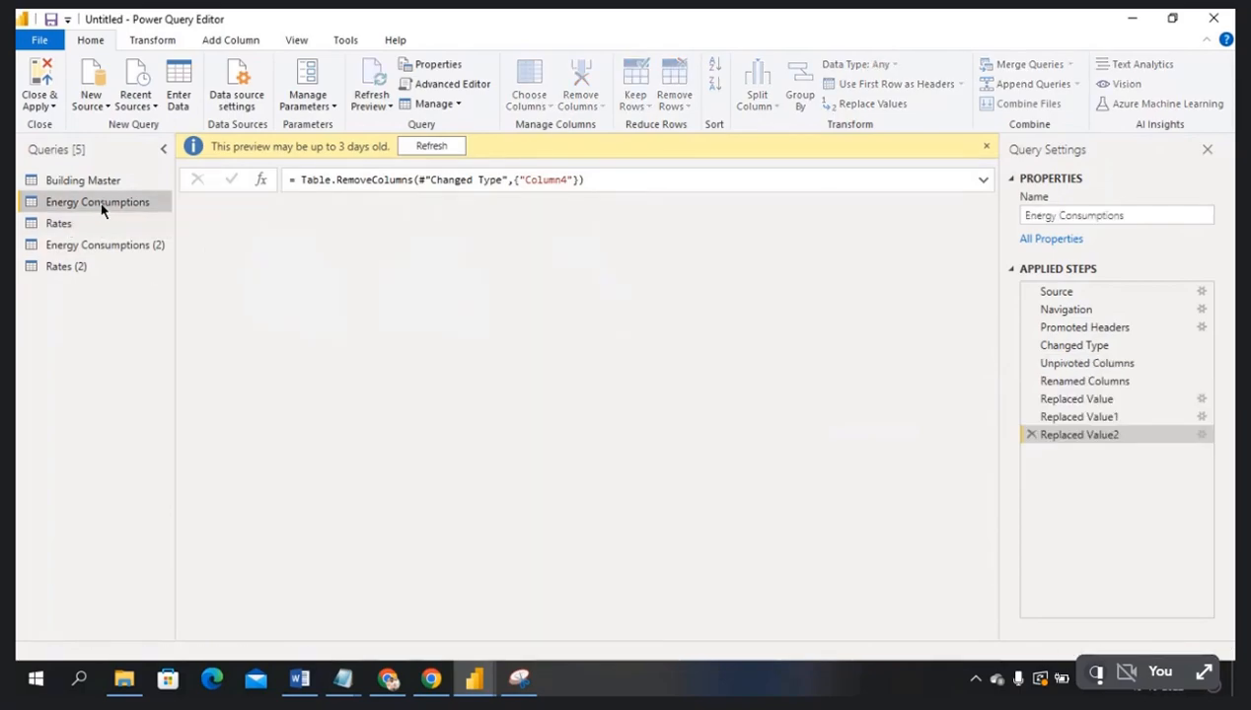
pyautogui.click(79, 253)
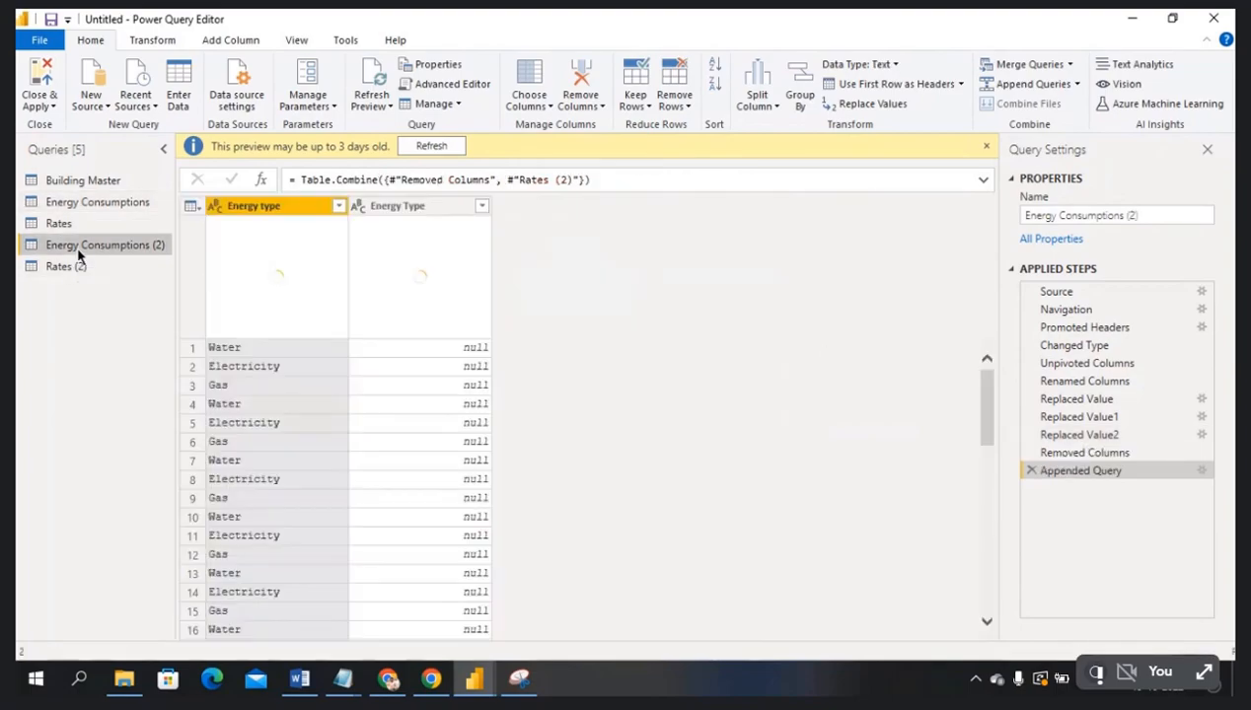
# - Inspect the column profile and filter values of Energy Type in Energy Consumptions (2), and compare them with the Rates (2) query
pyautogui.moveTo(438, 321)
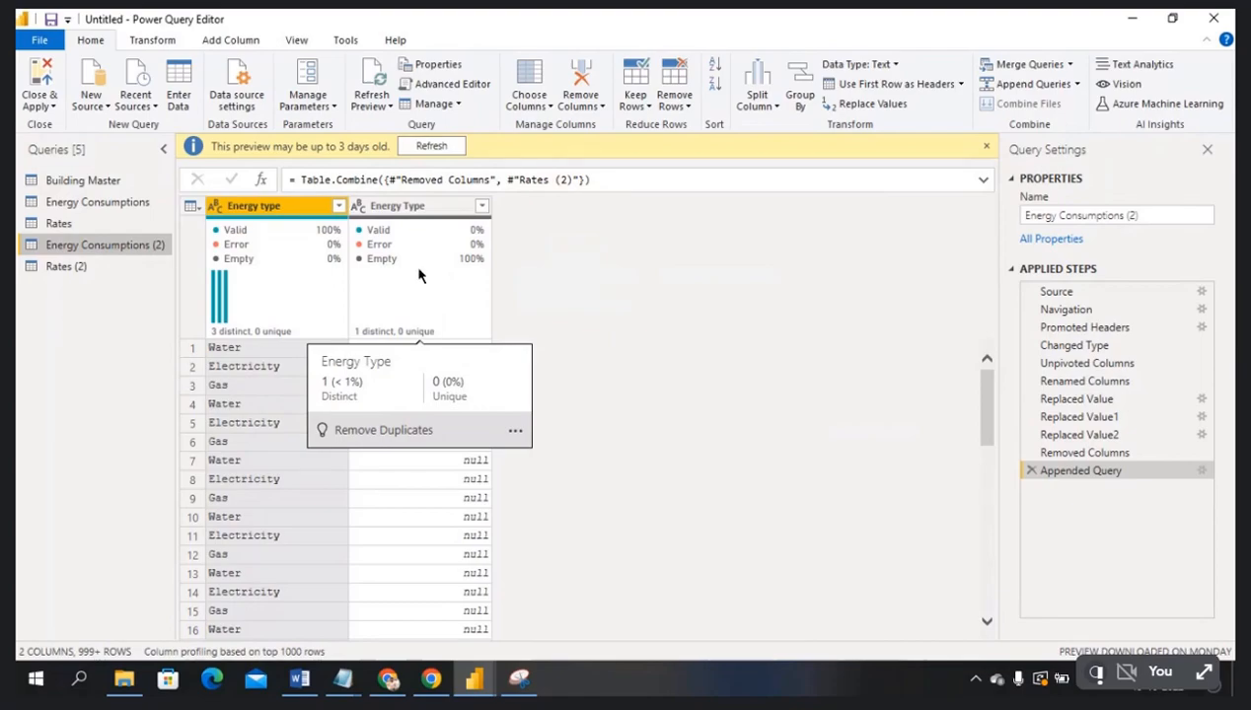
pyautogui.moveTo(388, 270)
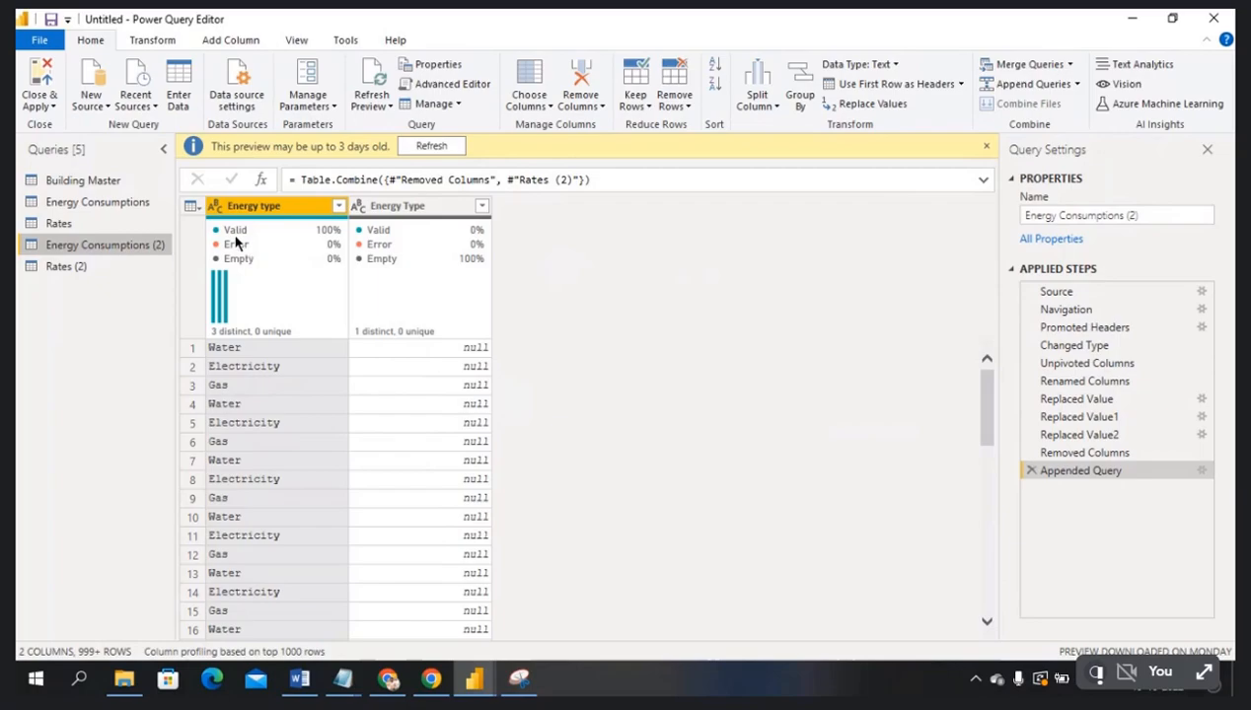
pyautogui.moveTo(261, 233)
pyautogui.scroll(-2, 291, 493)
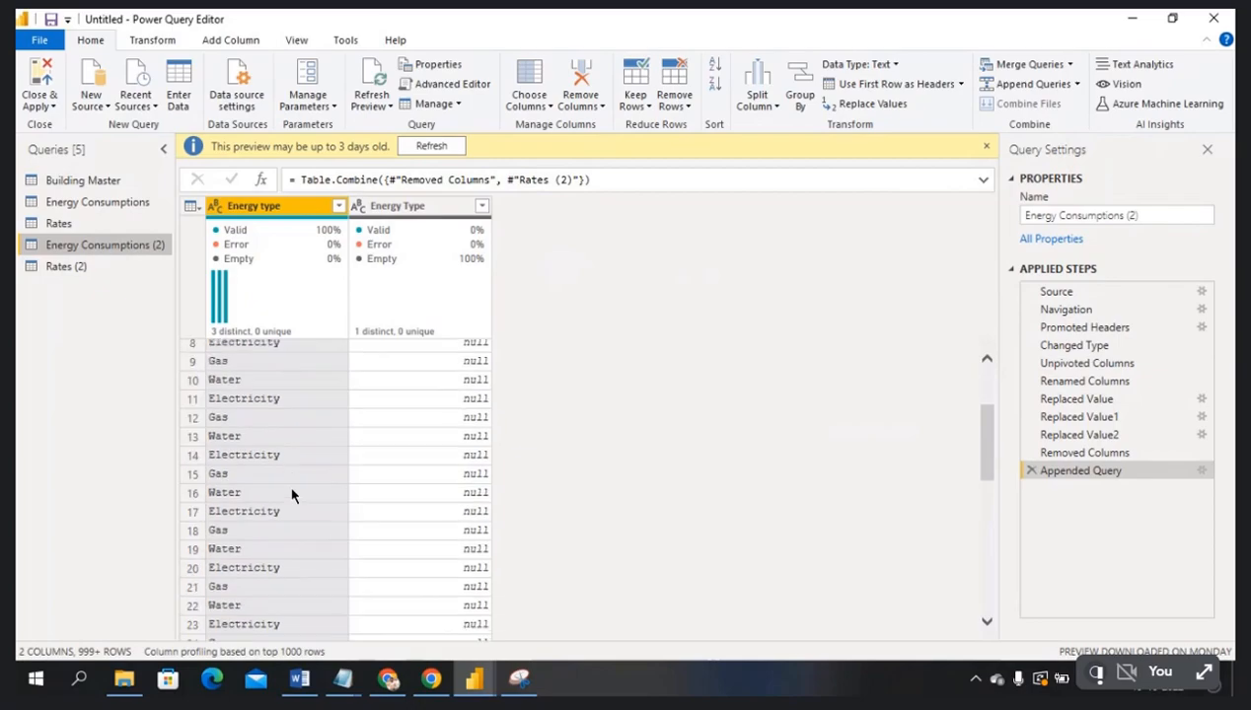
pyautogui.click(482, 206)
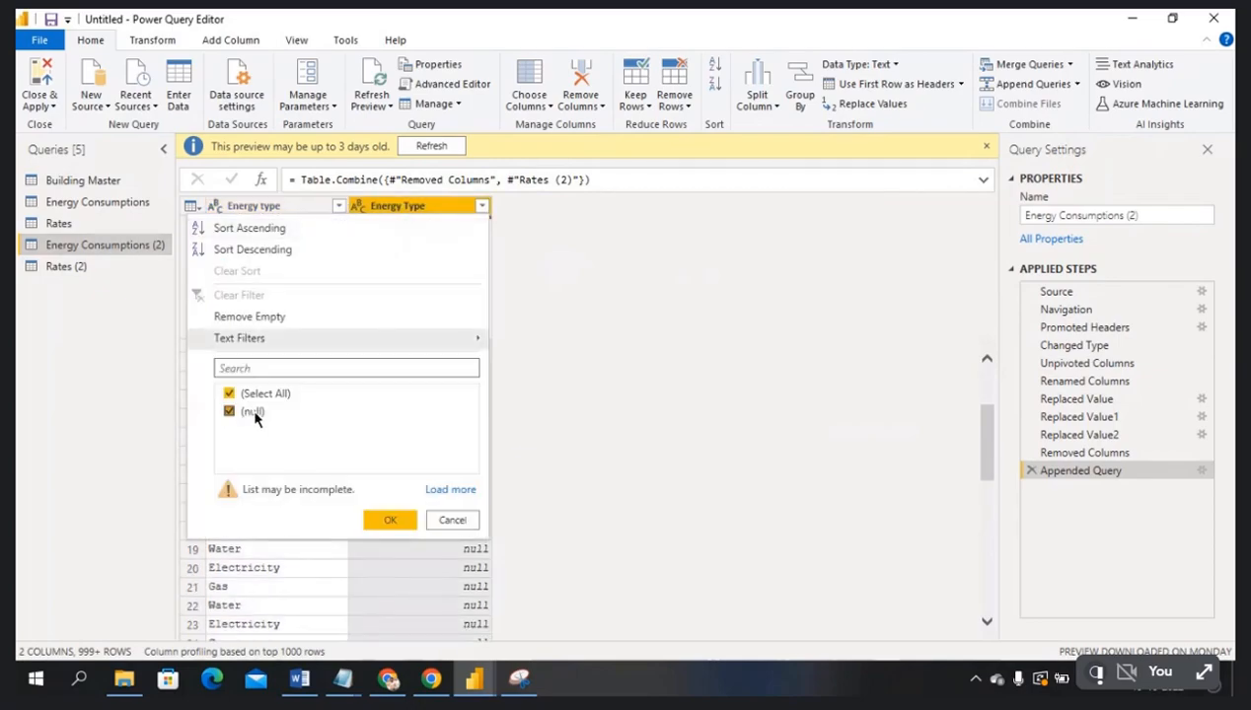
pyautogui.click(451, 520)
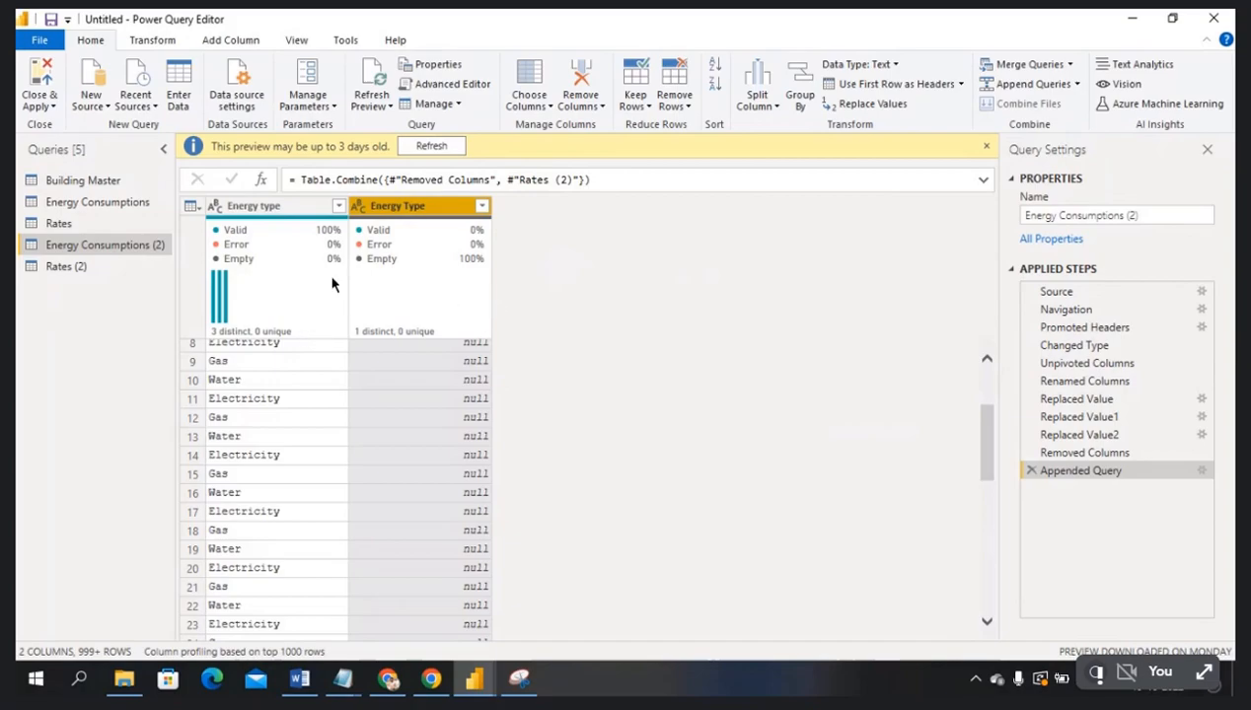
pyautogui.click(70, 270)
pyautogui.click(74, 247)
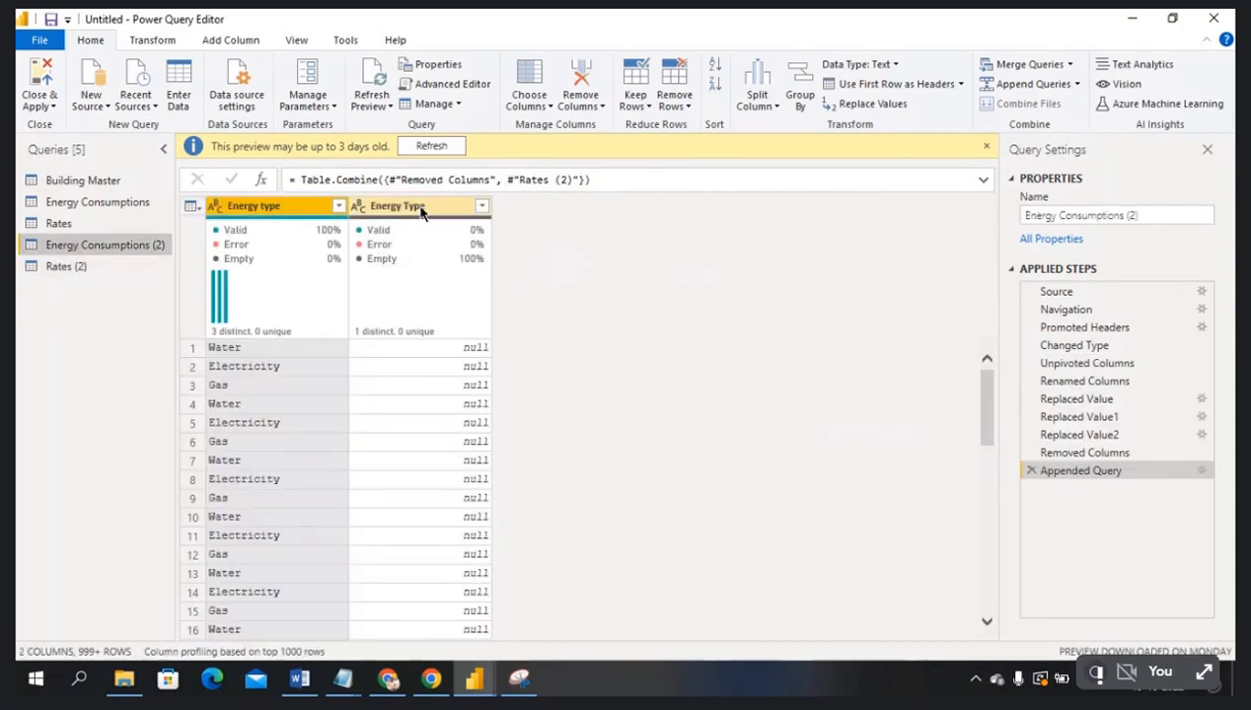
# - Remove the appended Energy Type column from Energy Consumptions (2)
pyautogui.click(421, 207)
pyautogui.rightClick(422, 207)
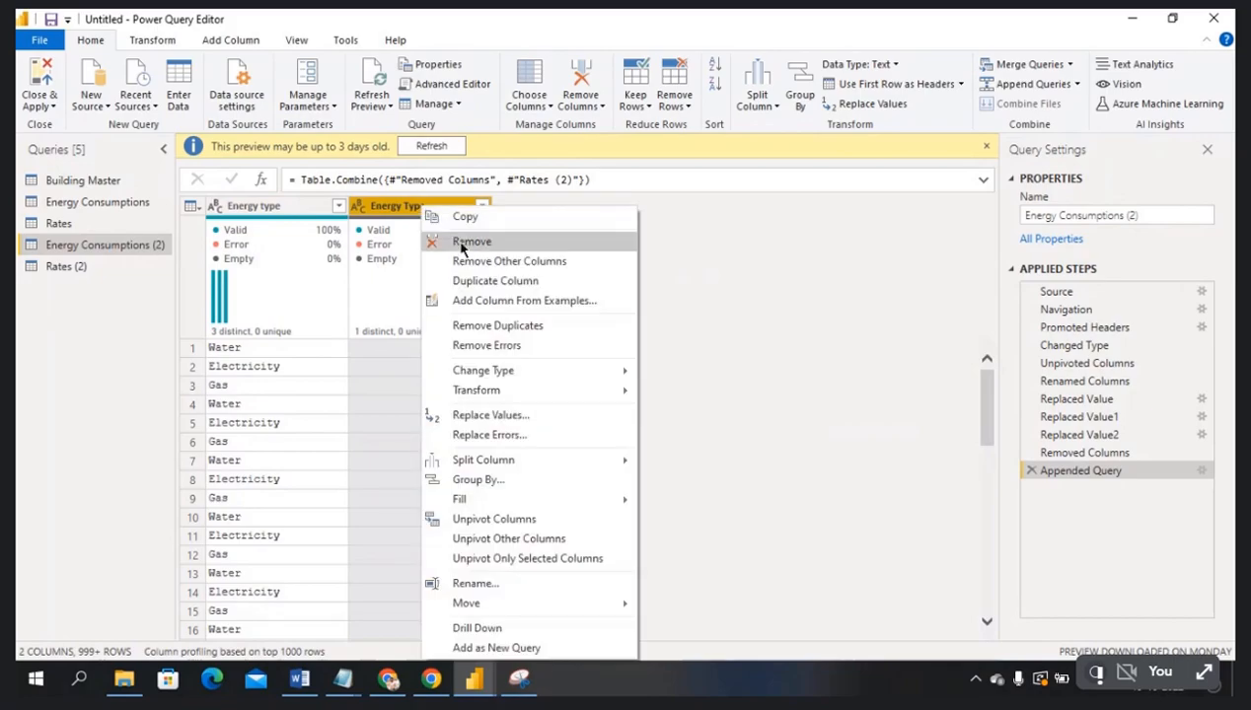
pyautogui.click(464, 242)
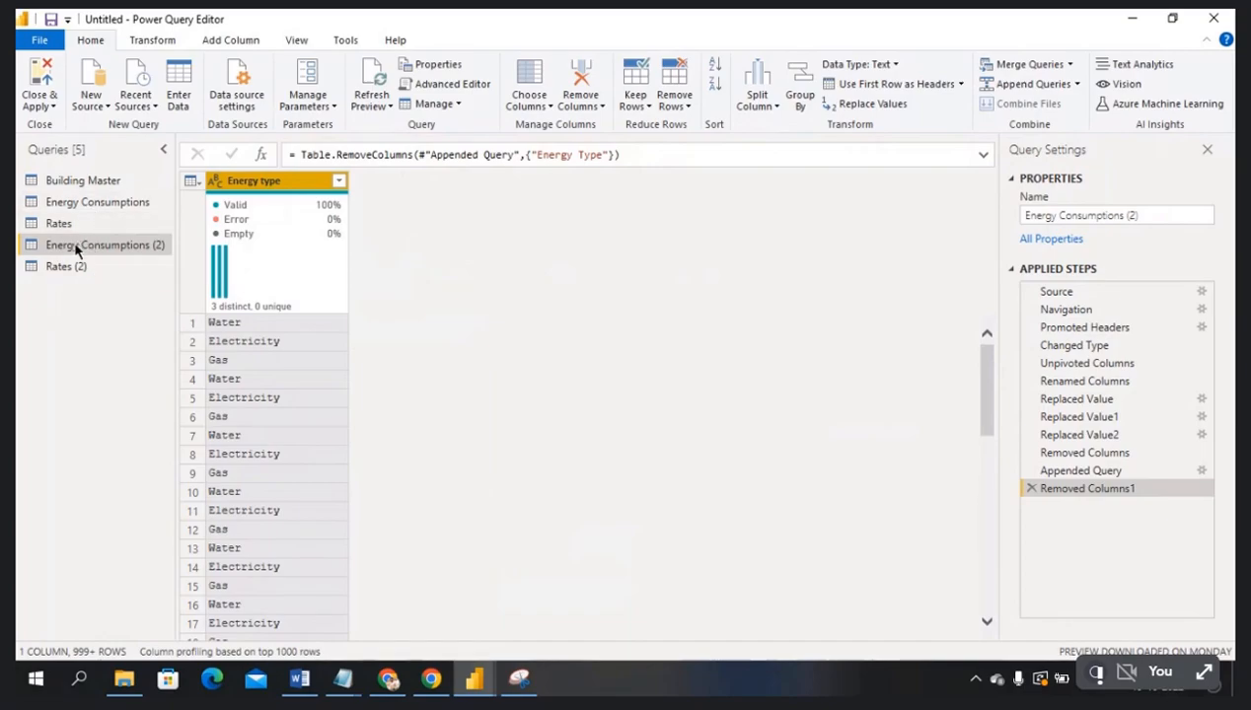
# - Check Rates (2), and delete the last column removal and the append from the applied steps of Energy Consumptions (2)
pyautogui.click(77, 269)
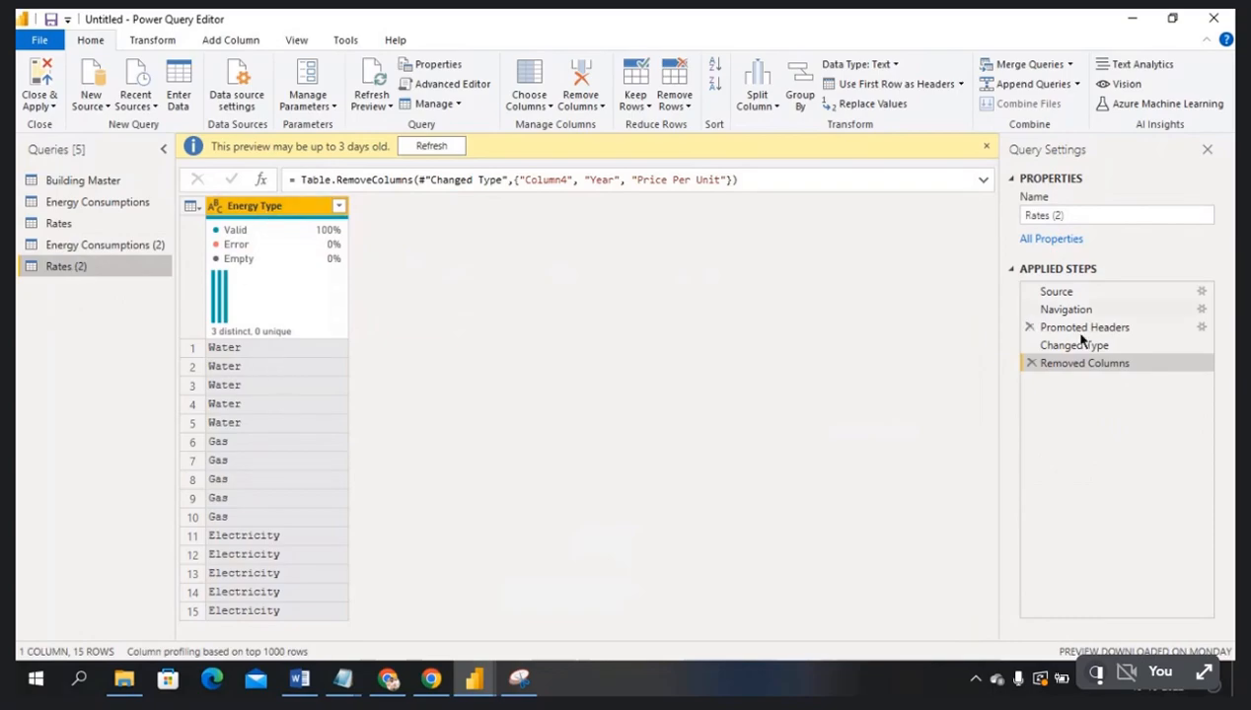
pyautogui.click(107, 247)
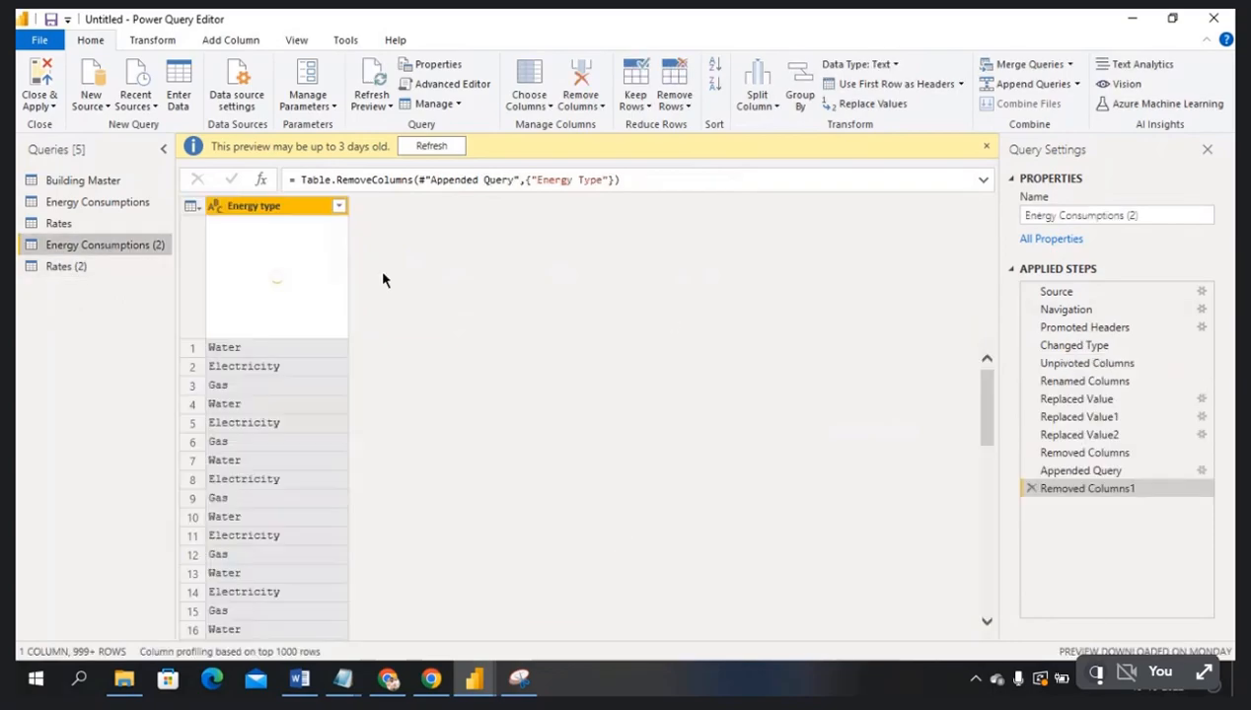
pyautogui.click(1031, 490)
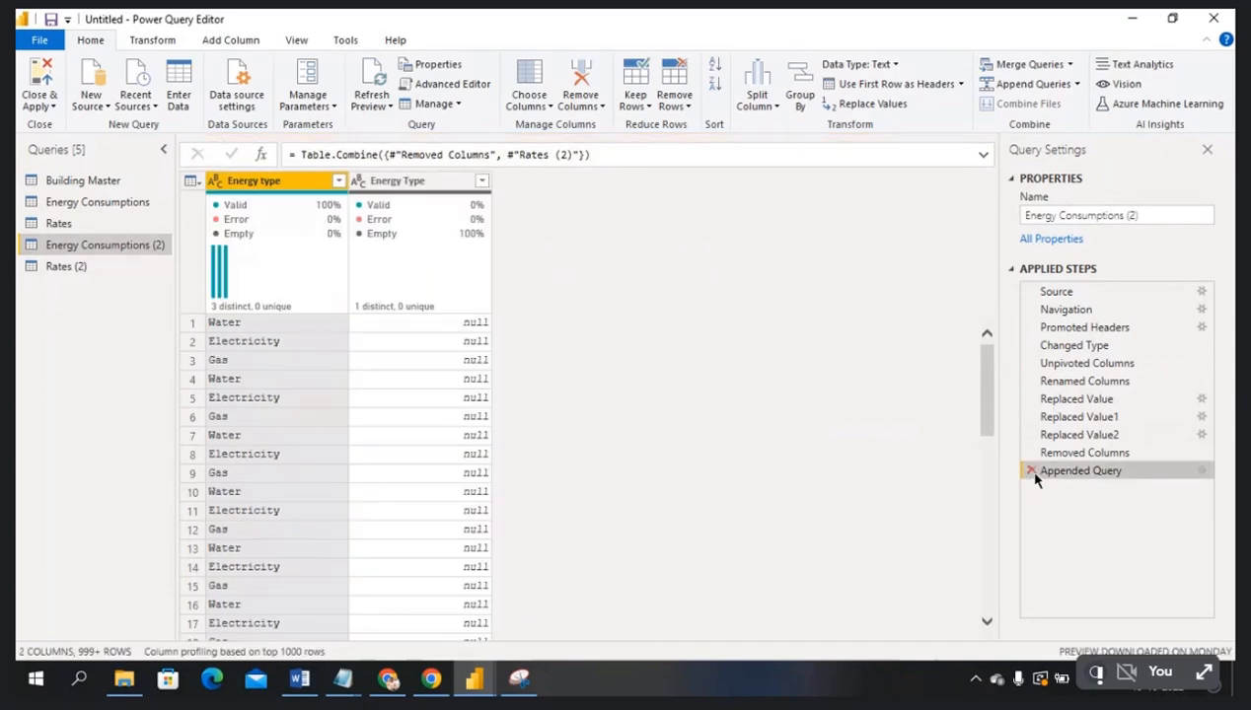
pyautogui.click(1033, 474)
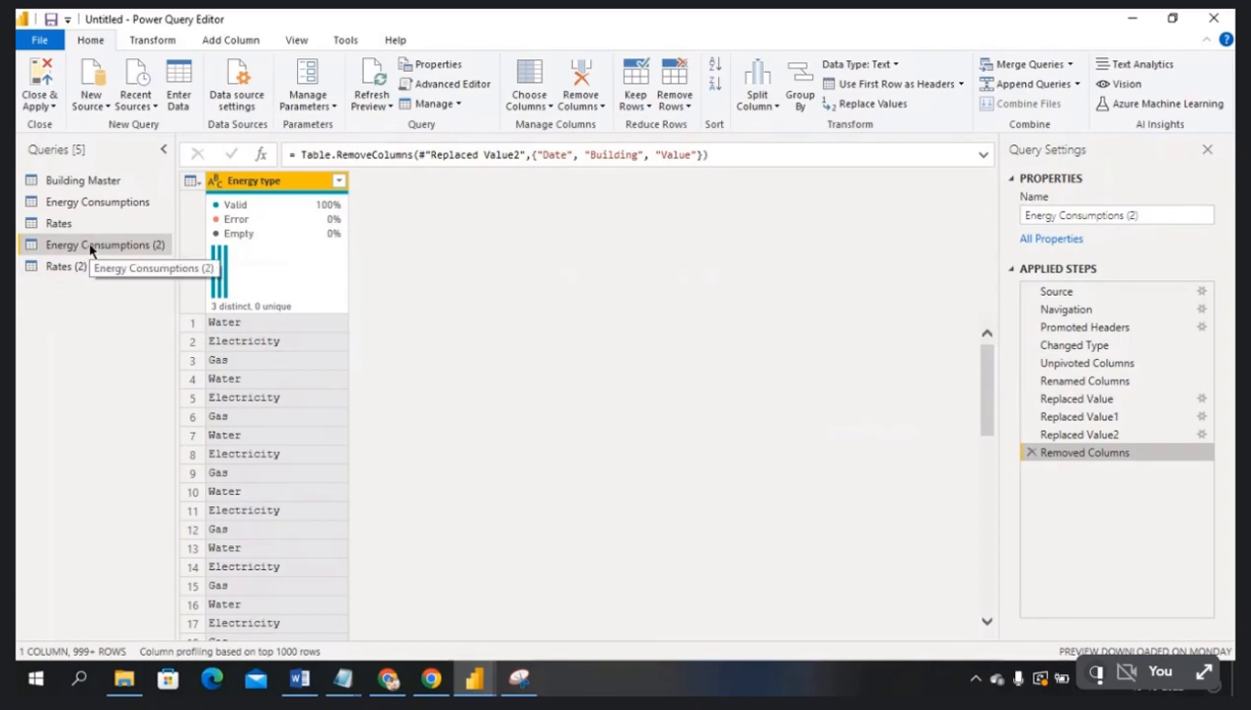
# - Append Energy Consumptions (2) and Rates (2) as a new query, with Energy Consumptions (2) as the first table and Rates (2) as the second
pyautogui.click(74, 276)
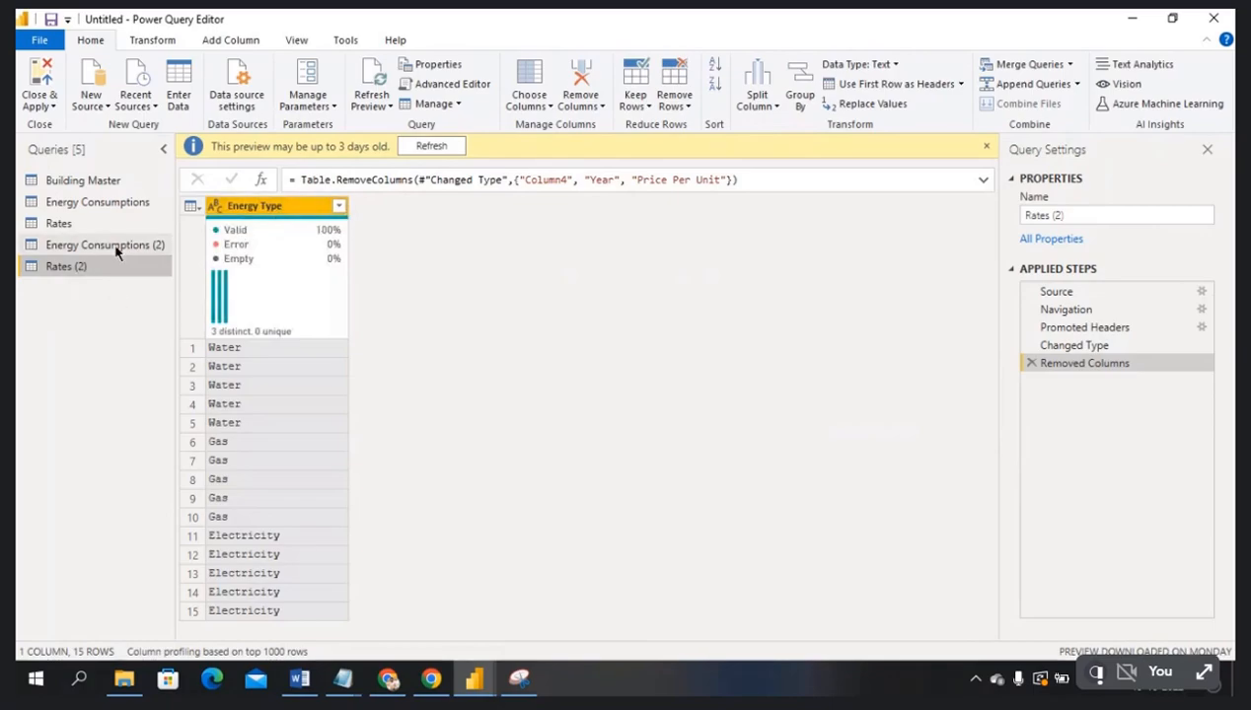
pyautogui.click(1076, 84)
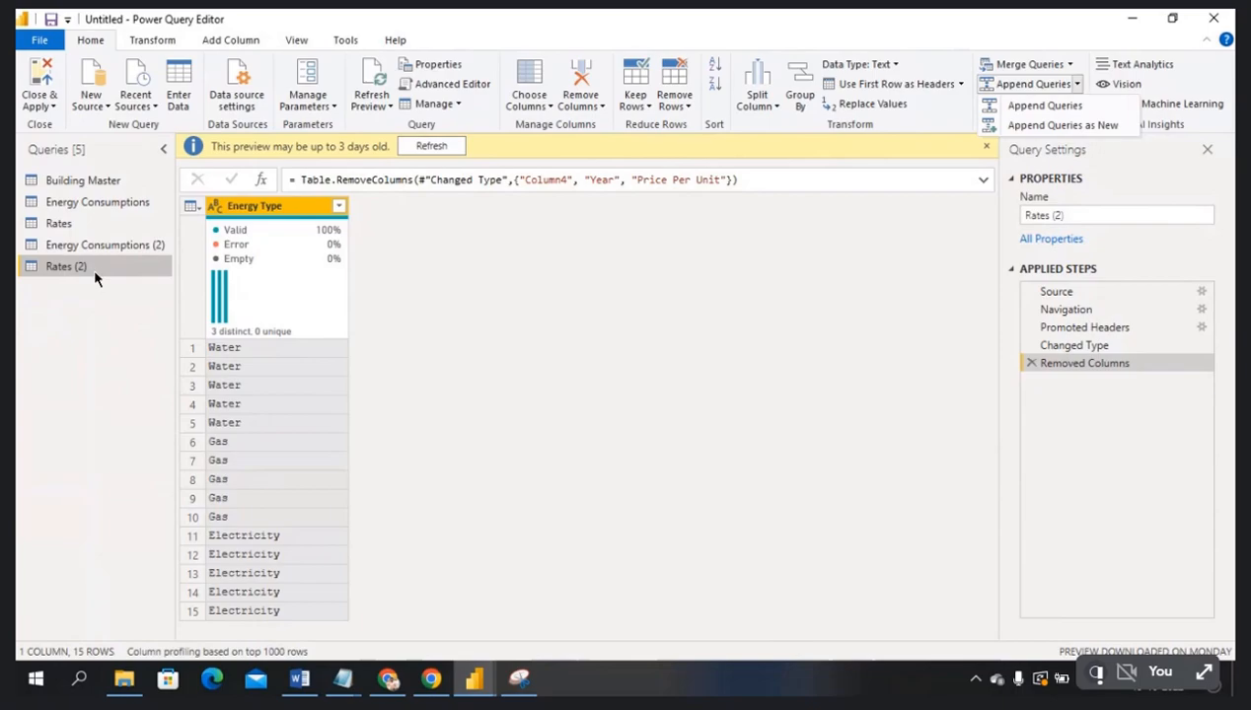
pyautogui.click(1083, 127)
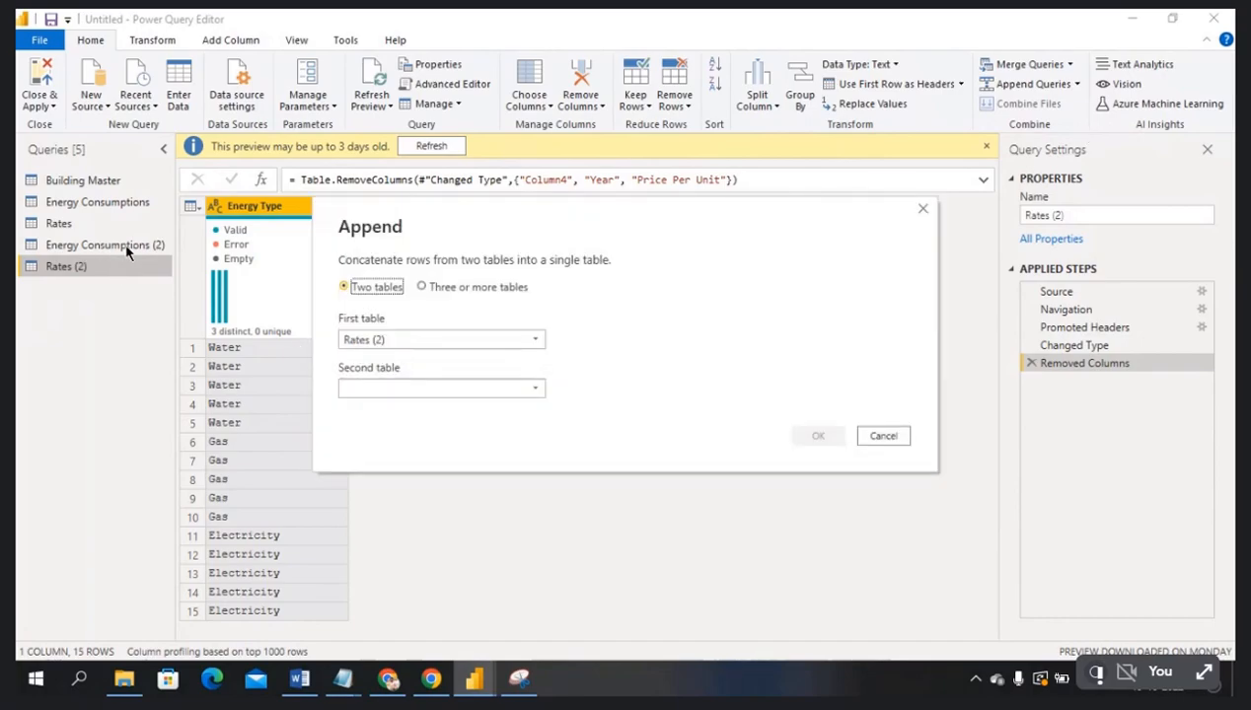
pyautogui.click(463, 340)
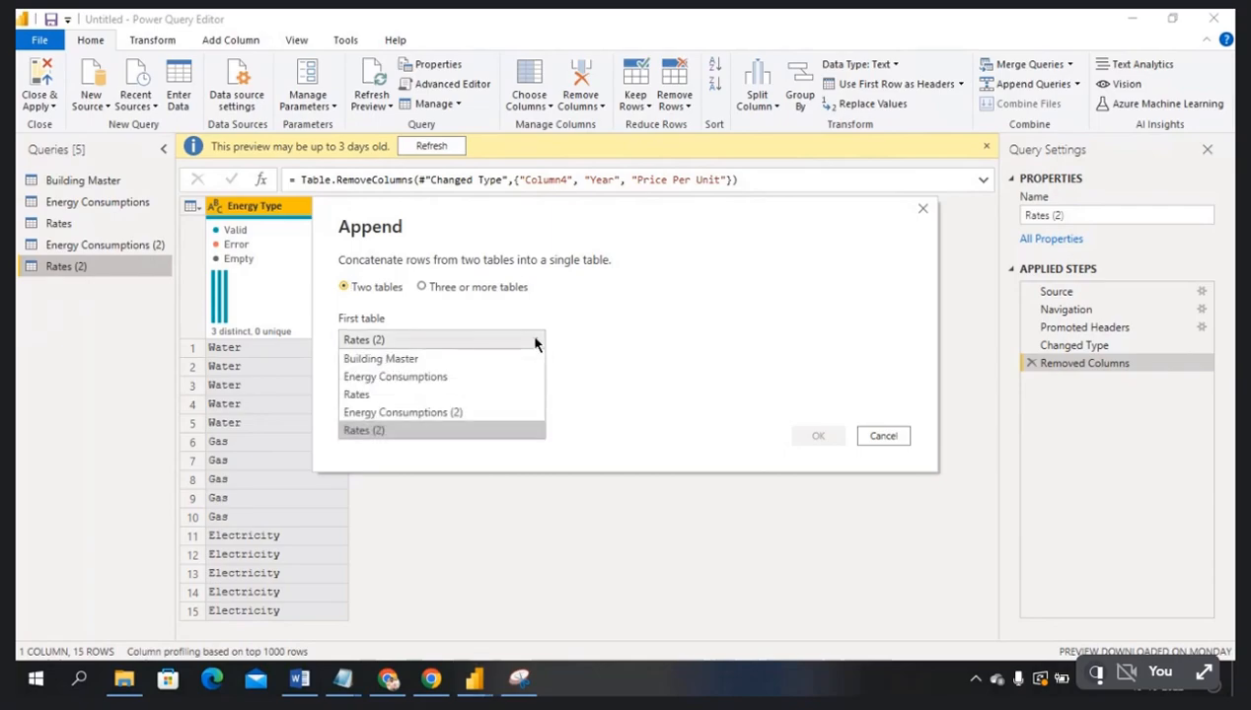
pyautogui.click(450, 412)
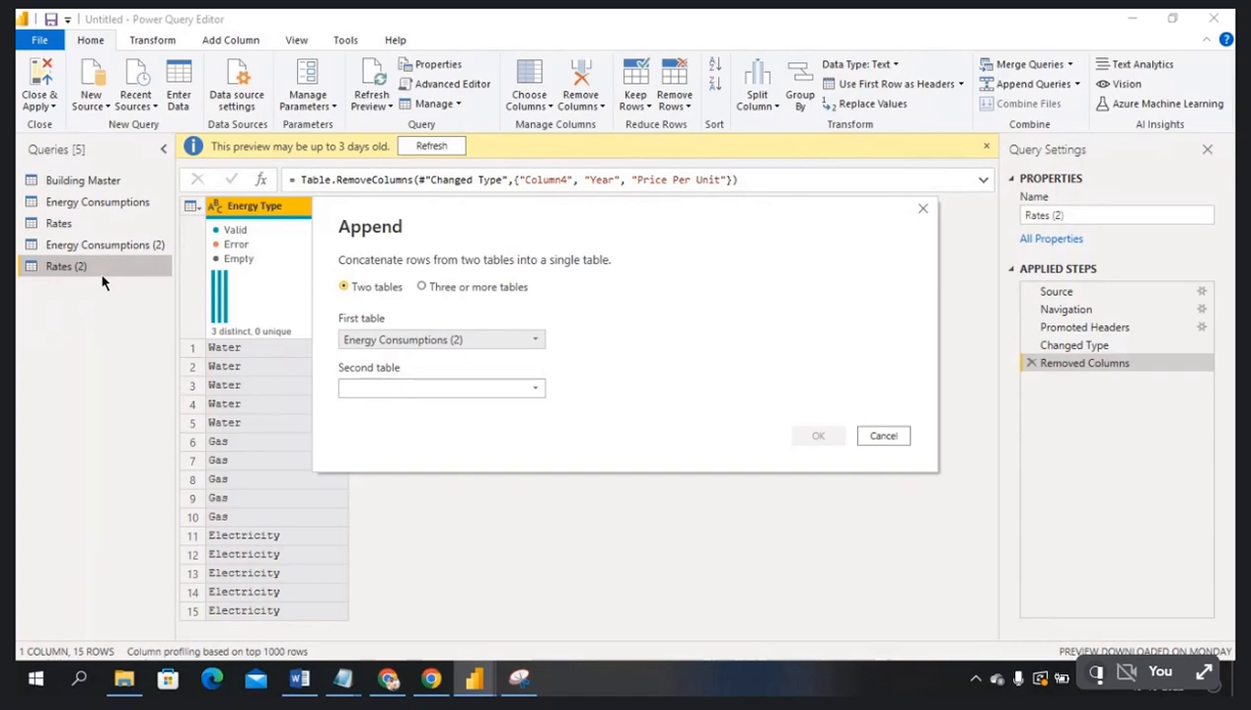
pyautogui.click(472, 390)
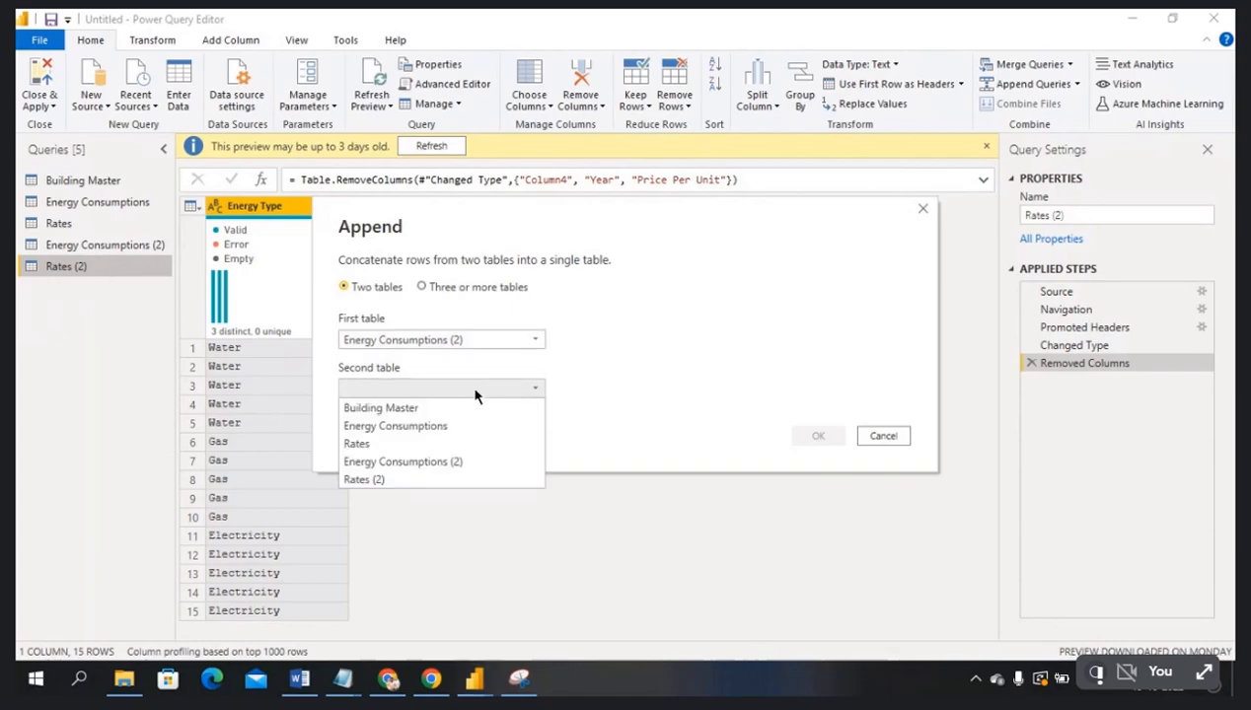
pyautogui.click(402, 479)
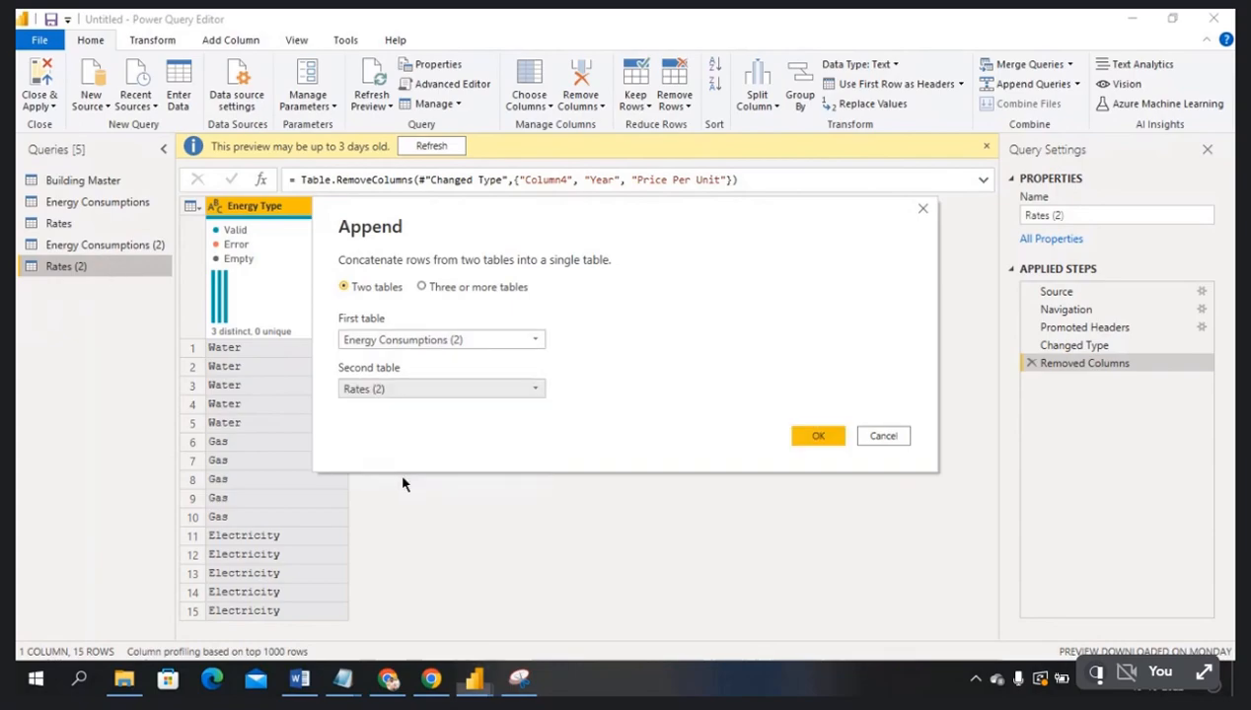
pyautogui.click(818, 440)
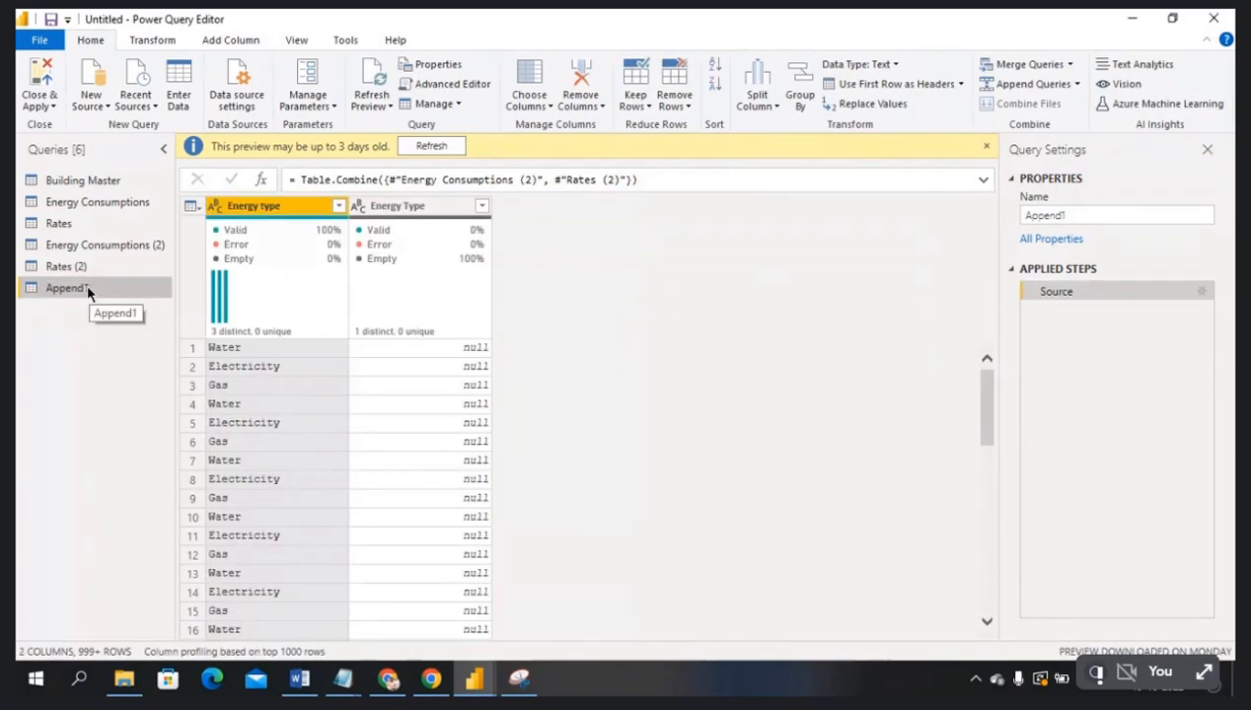
# - Remove the Energy Type column from the new appended query, and compare the result with Energy Consumptions (2) and Rates (2)
pyautogui.click(422, 209)
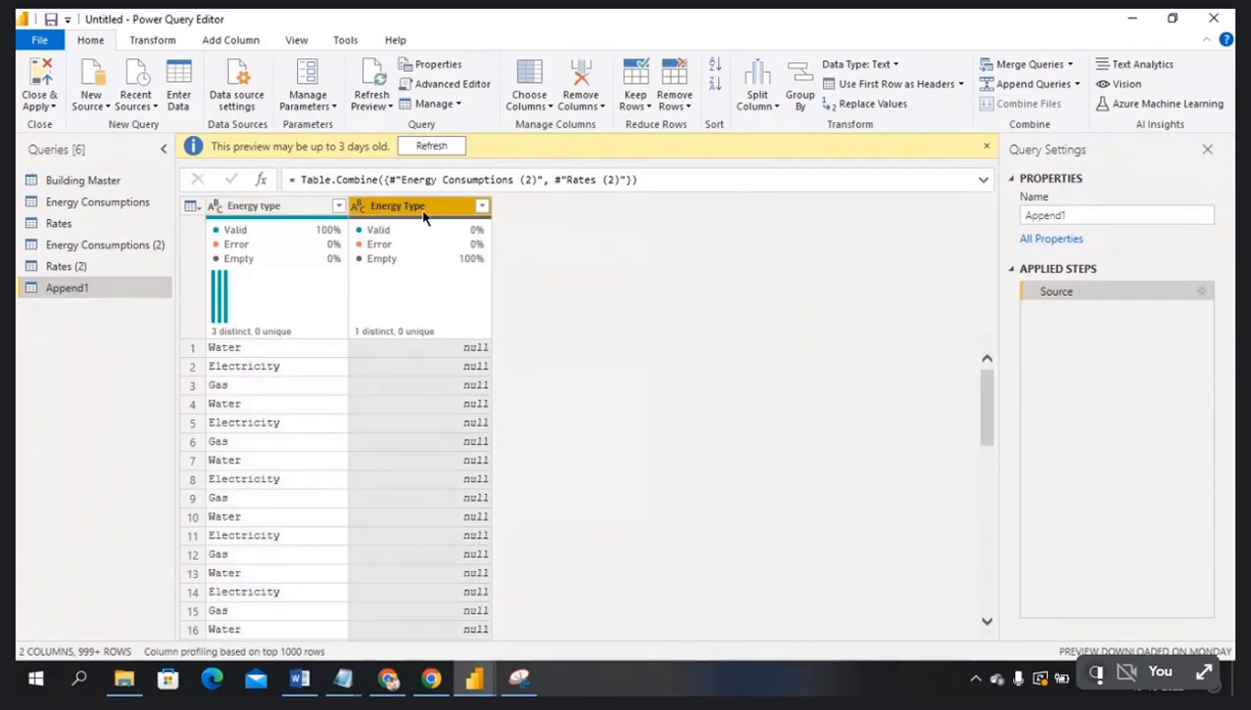
pyautogui.rightClick(424, 213)
pyautogui.click(471, 243)
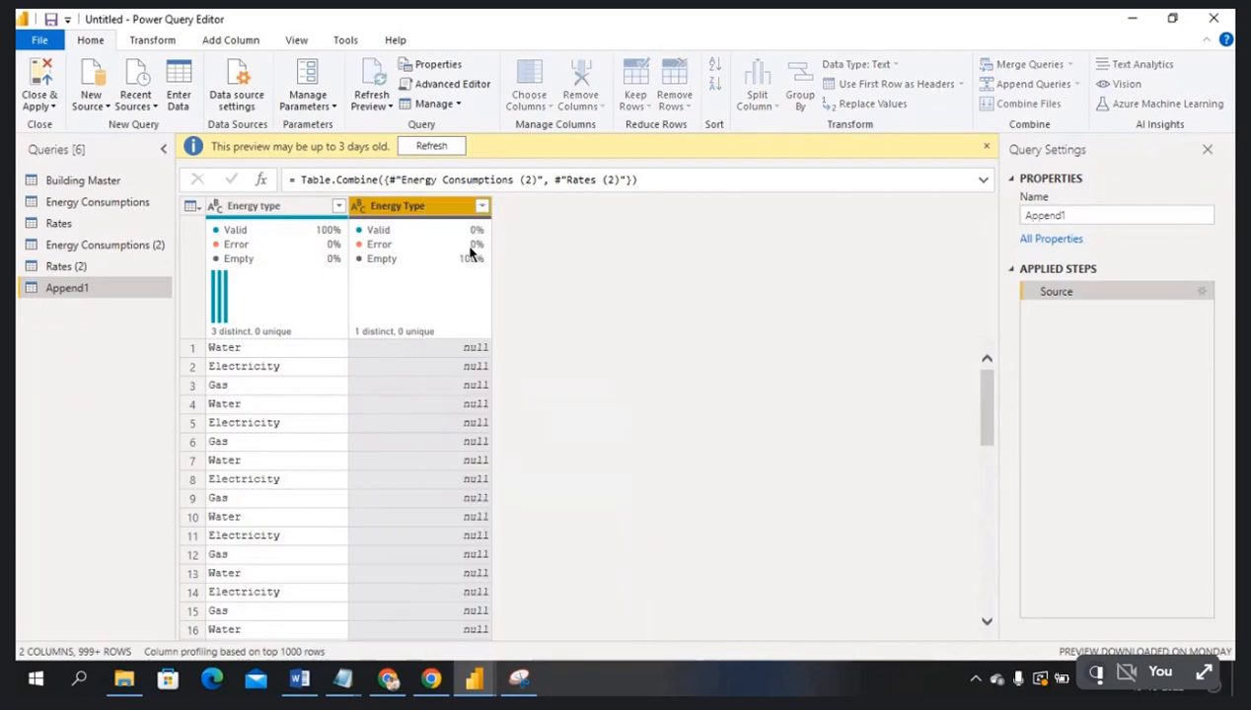
pyautogui.click(76, 252)
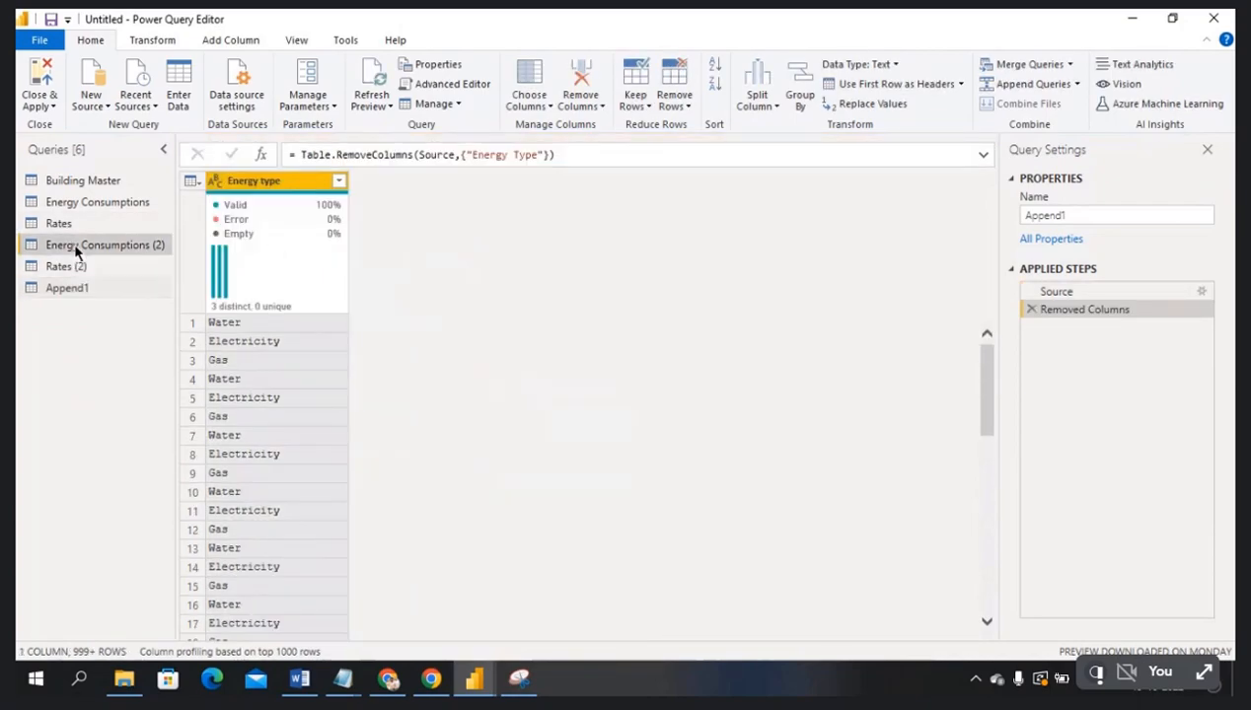
pyautogui.click(71, 267)
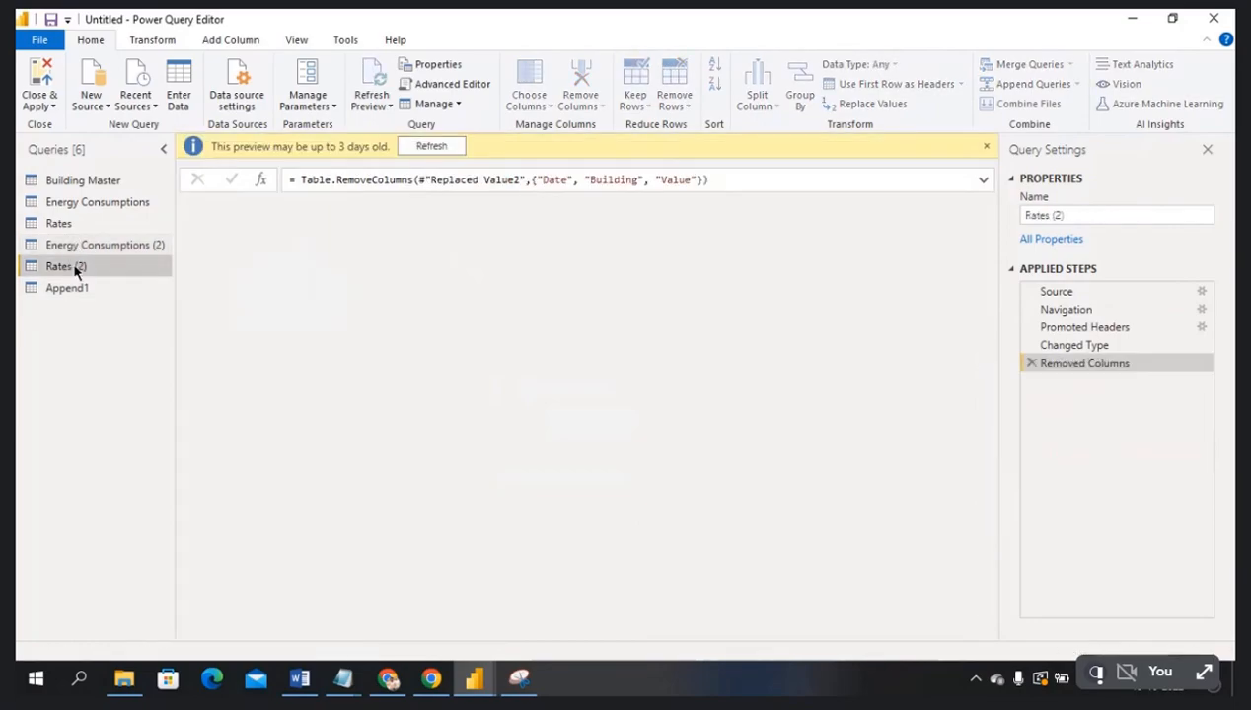
pyautogui.click(69, 287)
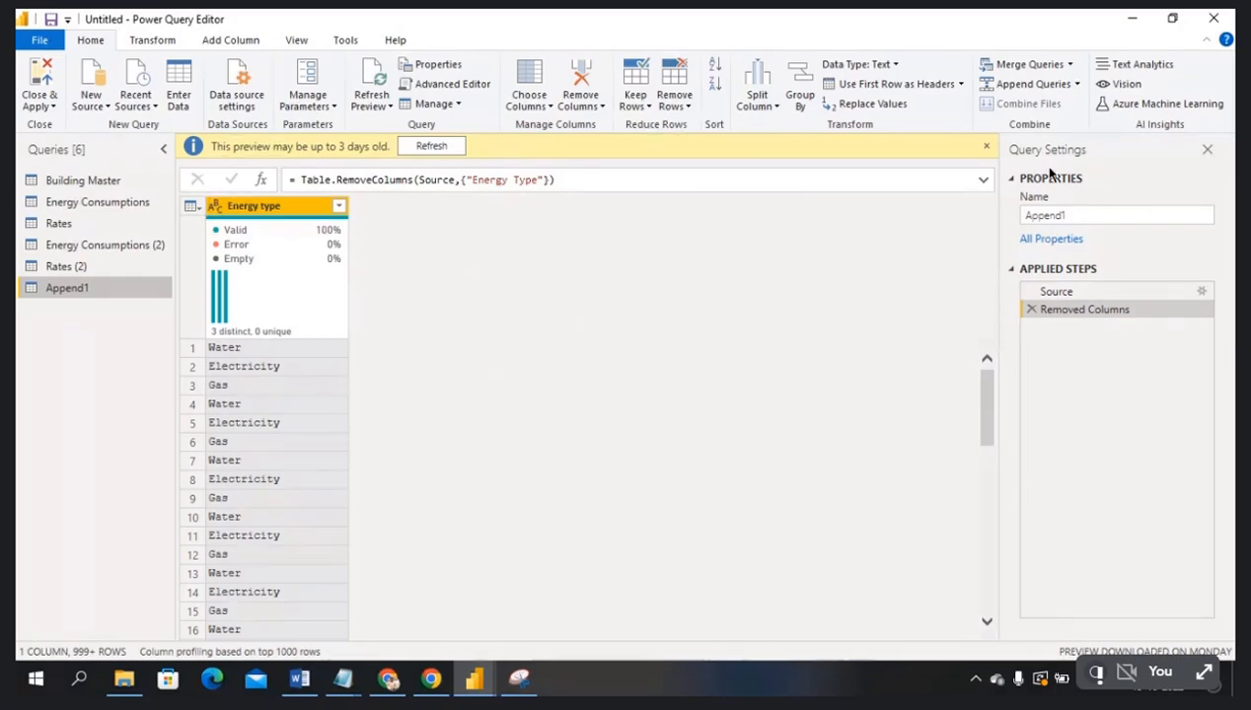
# - Find the Energy Consumptions Dataset (1) workbook in the Downloads folder by searching for "en", open it in Excel, and review the test sheet's table
pyautogui.click(132, 683)
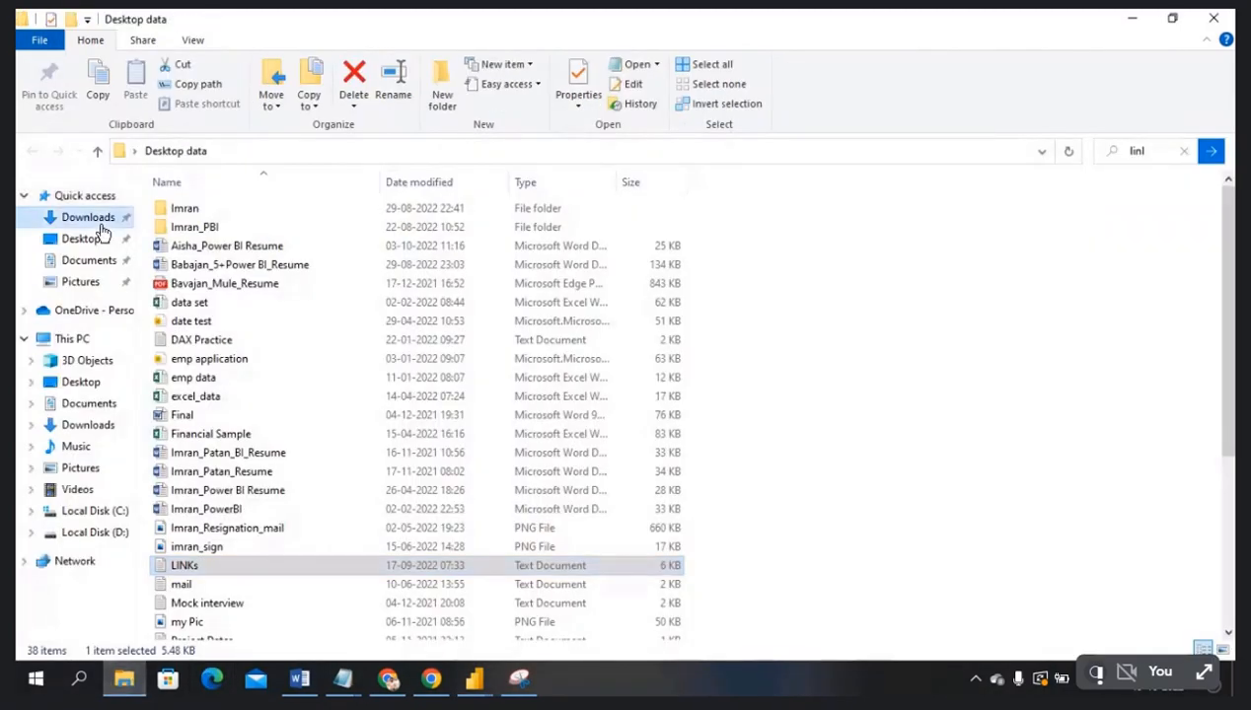
pyautogui.click(101, 226)
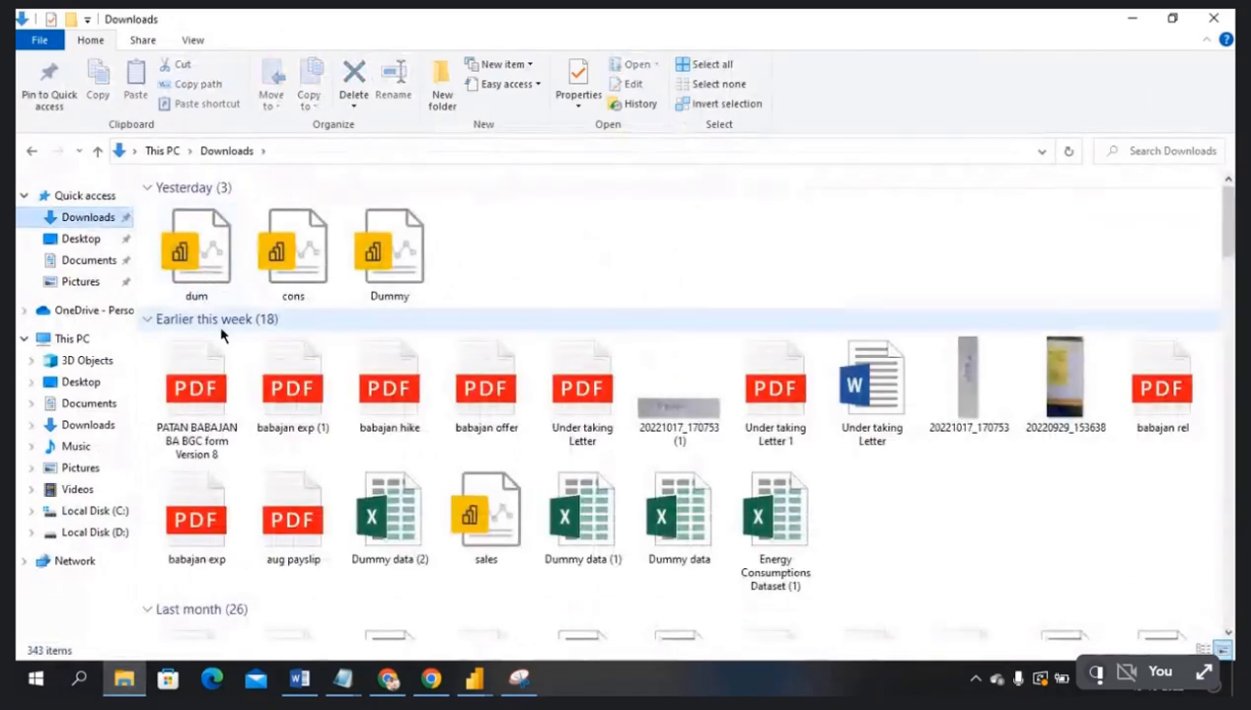
pyautogui.click(1159, 152)
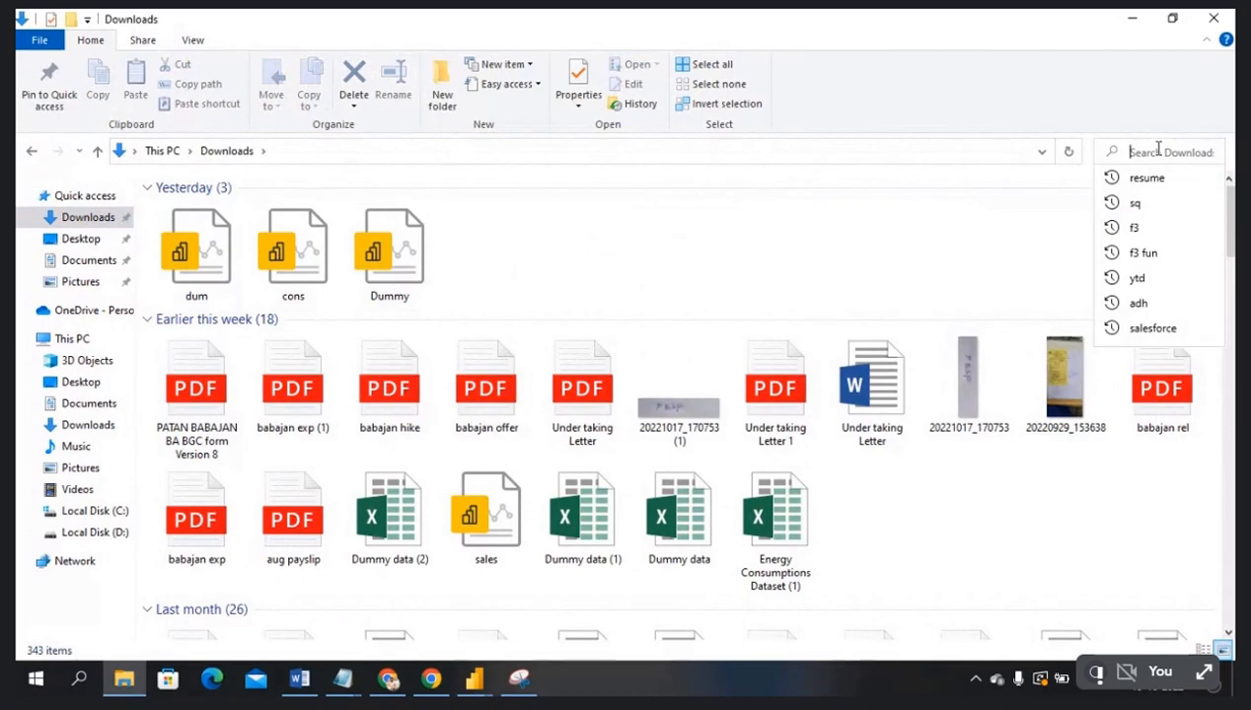
pyautogui.write('en')
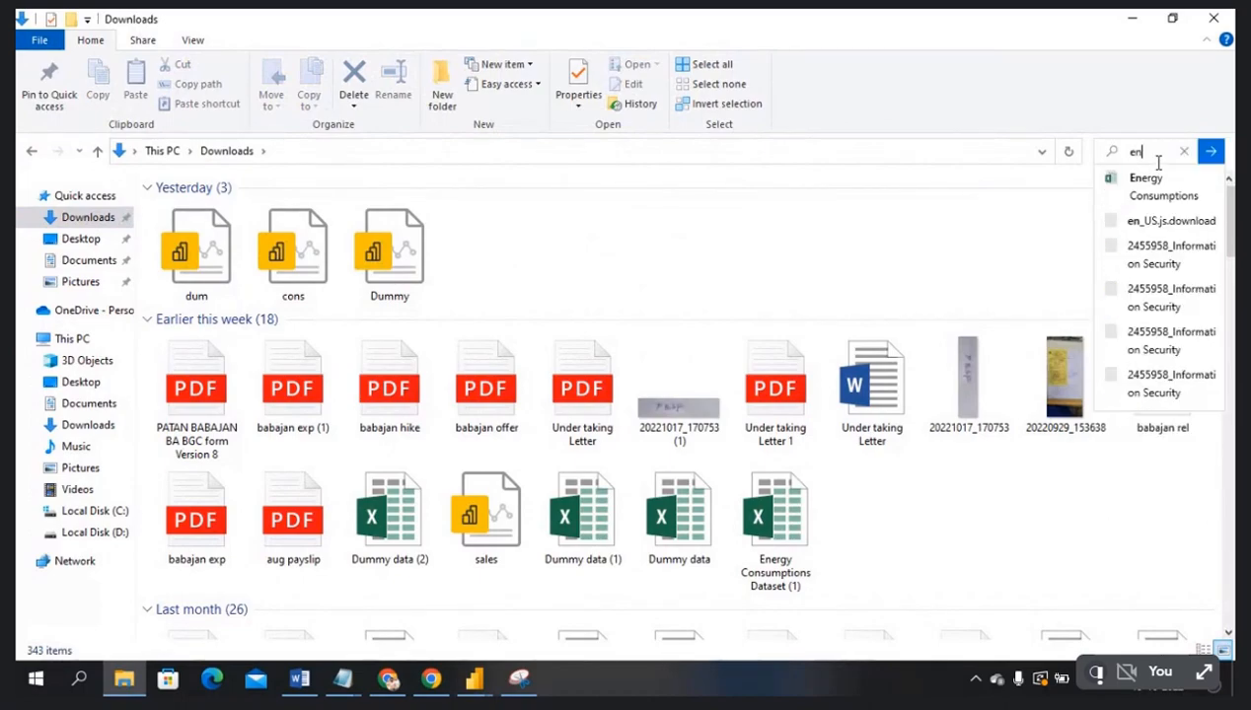
pyautogui.click(1161, 192)
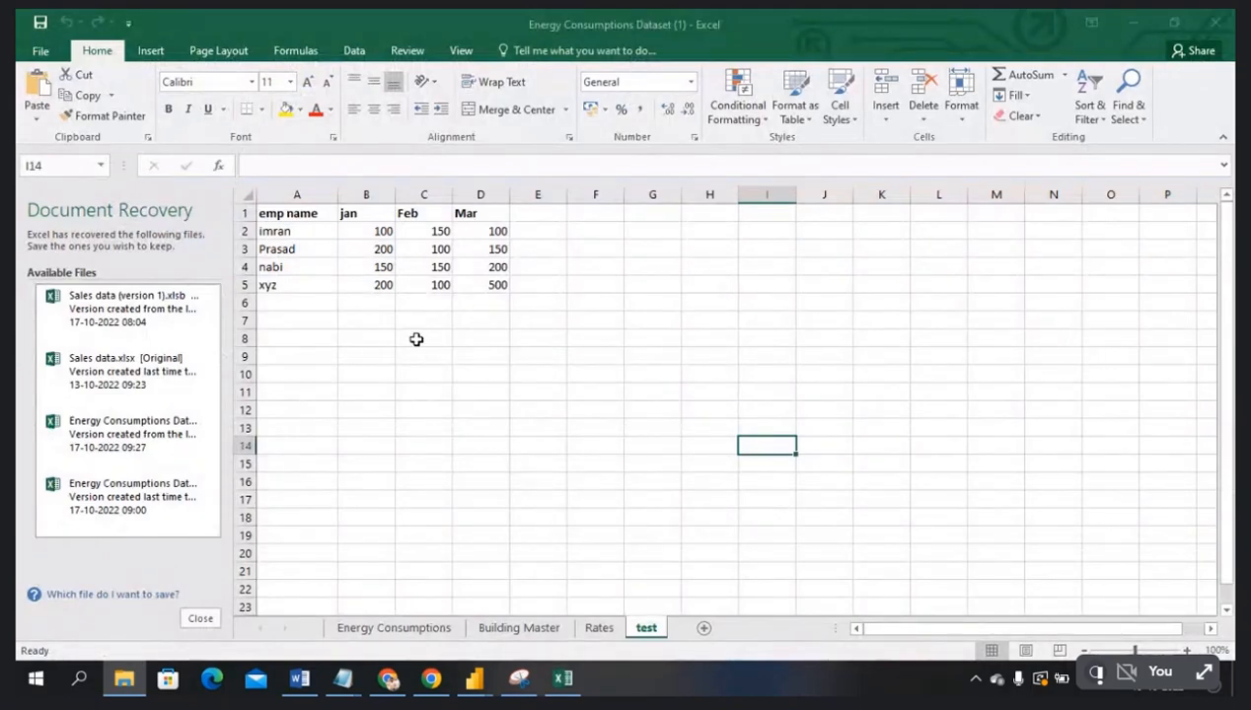
pyautogui.moveTo(288, 217); pyautogui.dragTo(491, 282)
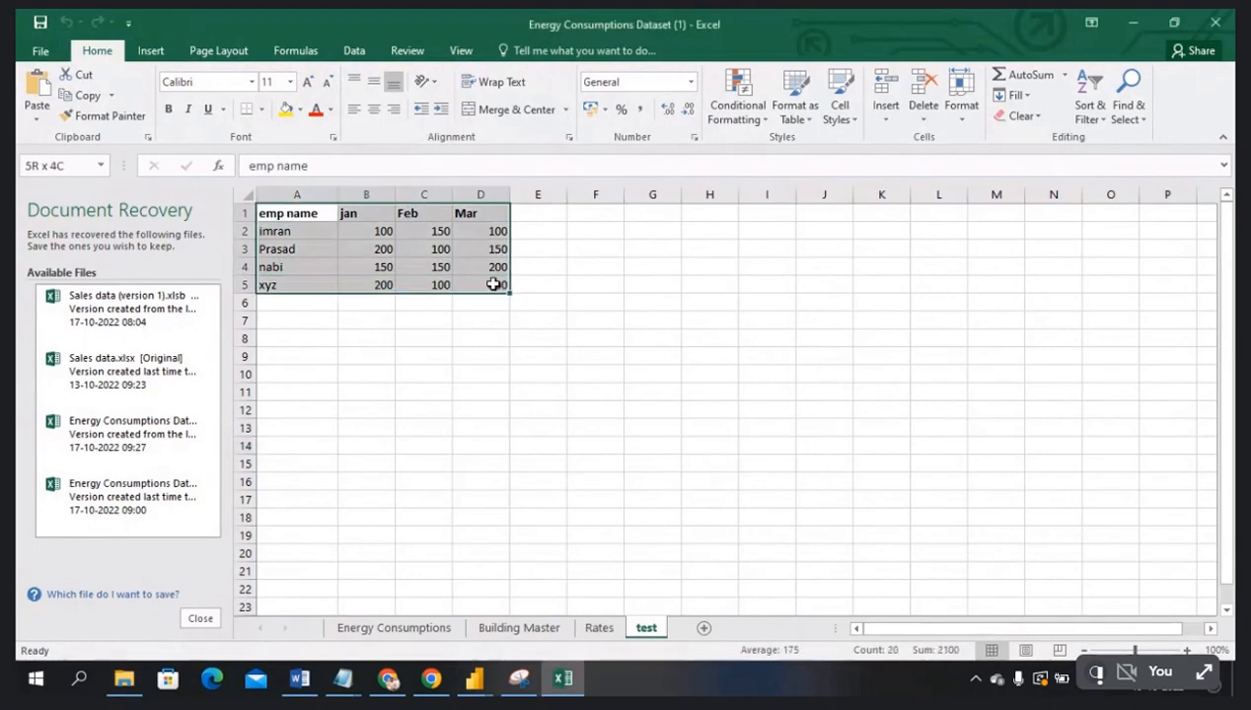
pyautogui.click(576, 334)
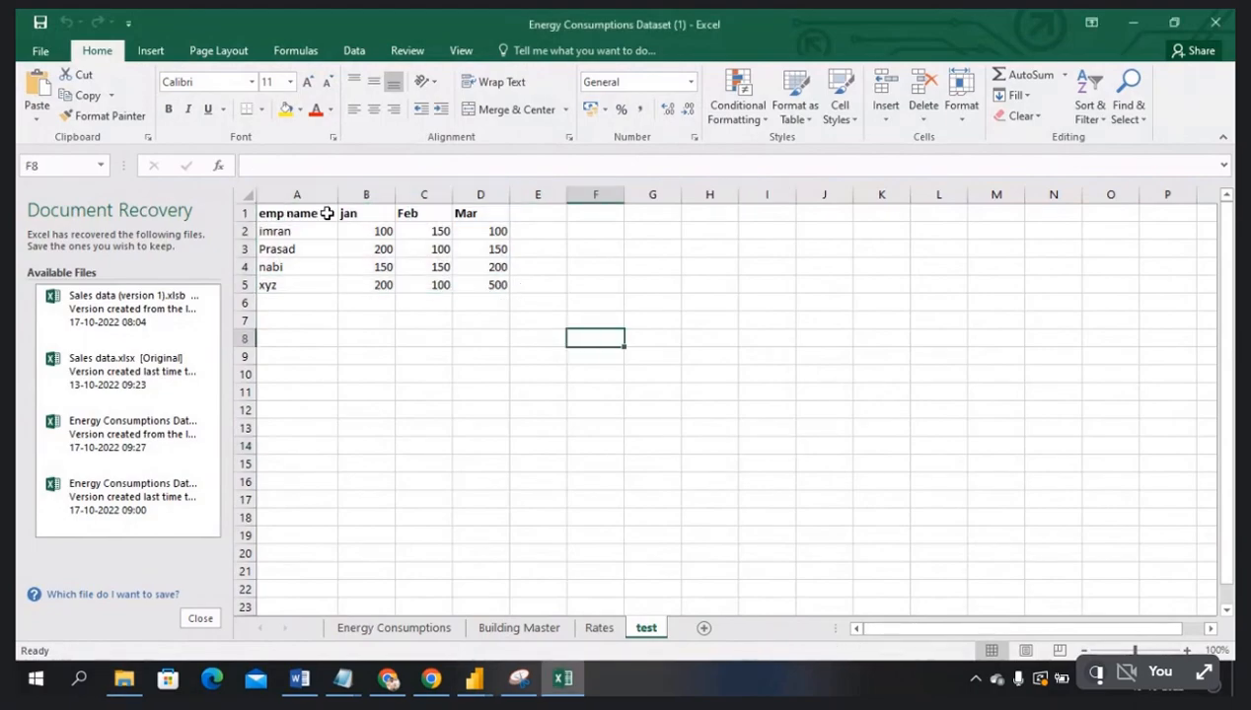
# - Add a new worksheet and enter the headers id, Name and salary in cells B3 to D3
pyautogui.click(704, 628)
pyautogui.click(337, 253)
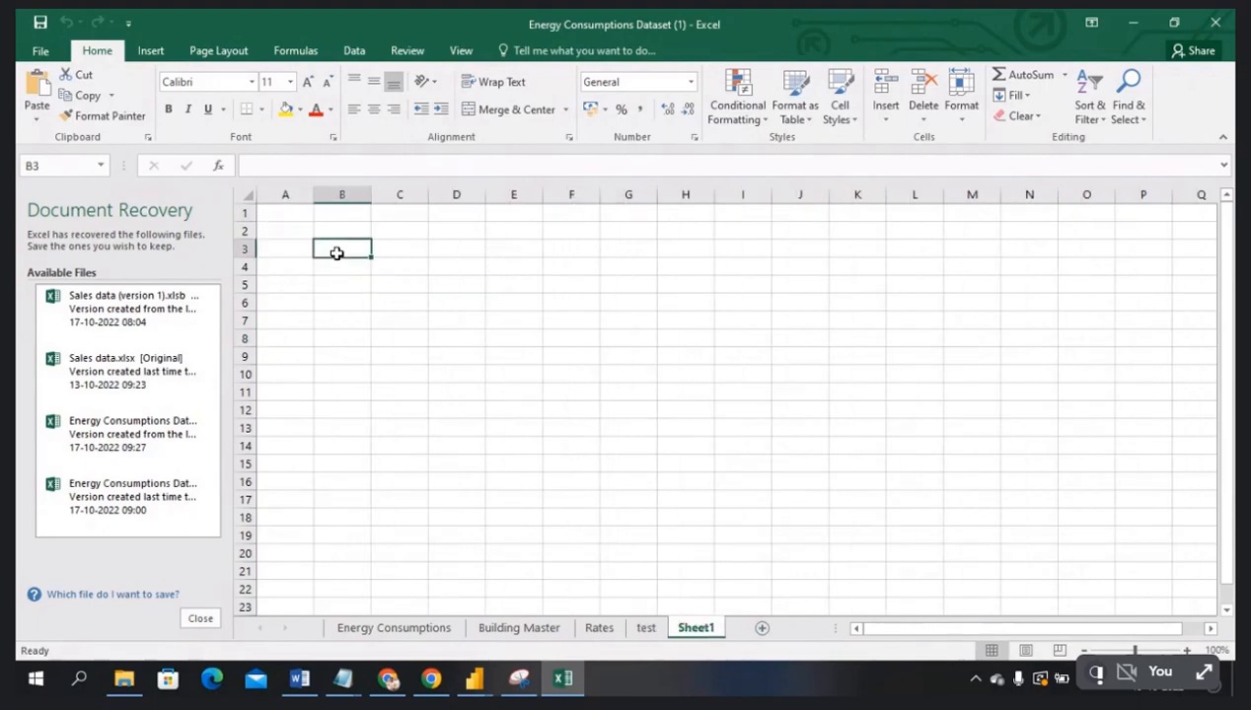
pyautogui.write('id')
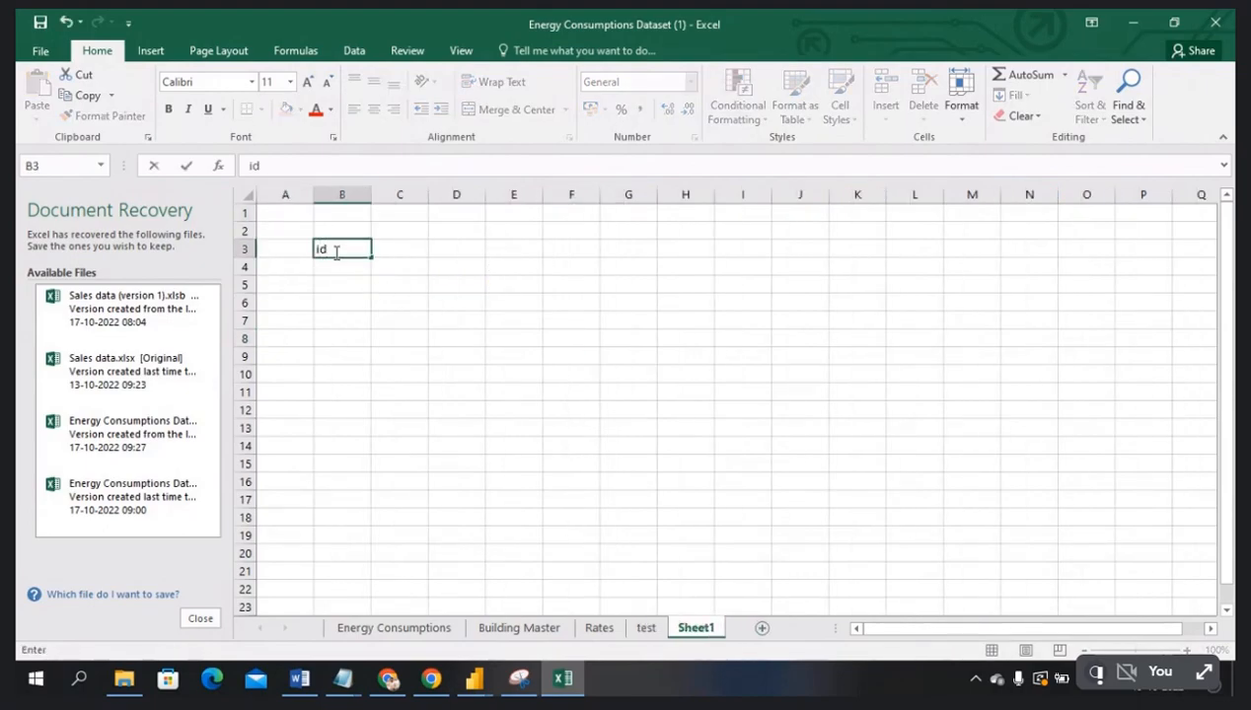
pyautogui.press('Tab')
pyautogui.write('Name')
pyautogui.hotkey('ctrl', 'Return')
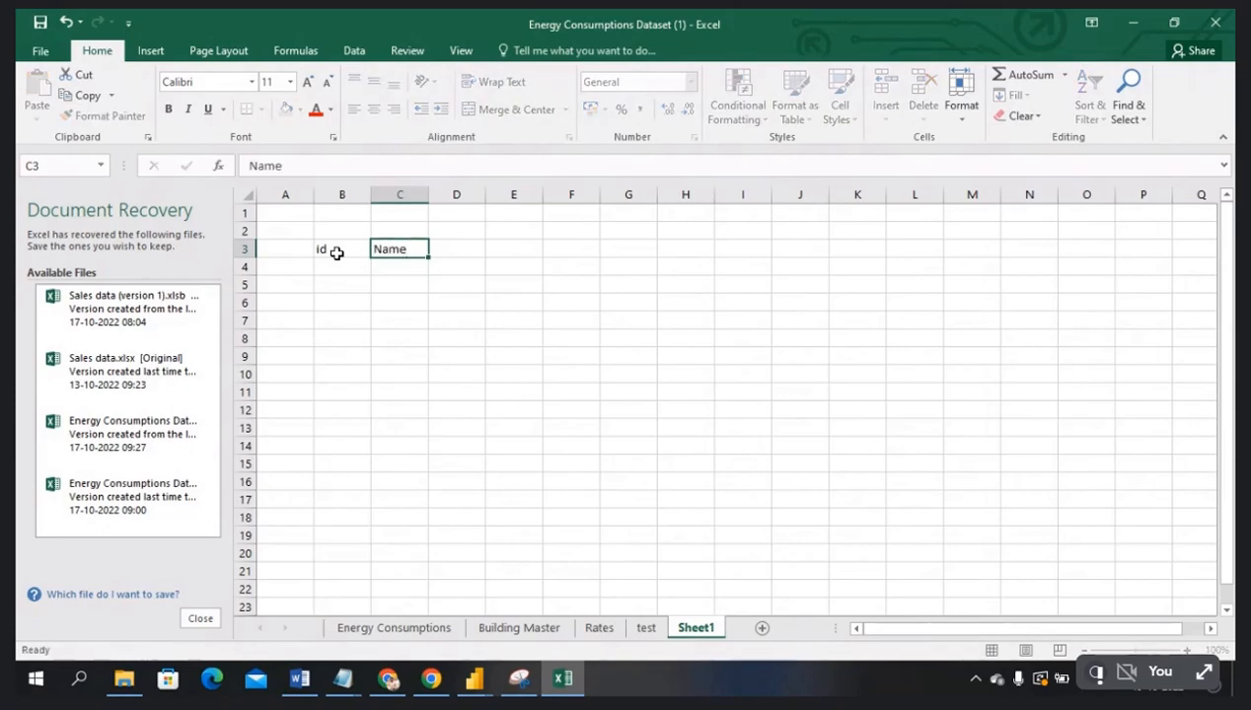
pyautogui.press('Tab')
pyautogui.write('salaru')
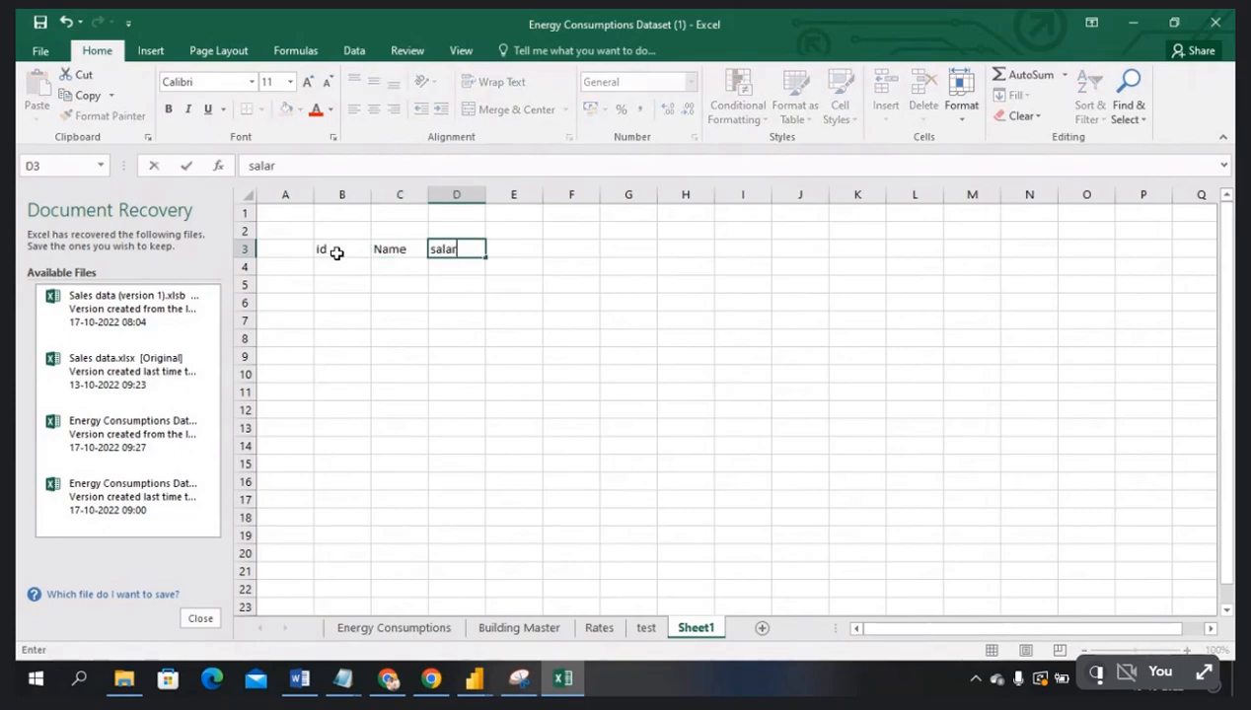
pyautogui.press('BackSpace')
pyautogui.write('y')
pyautogui.click(369, 321)
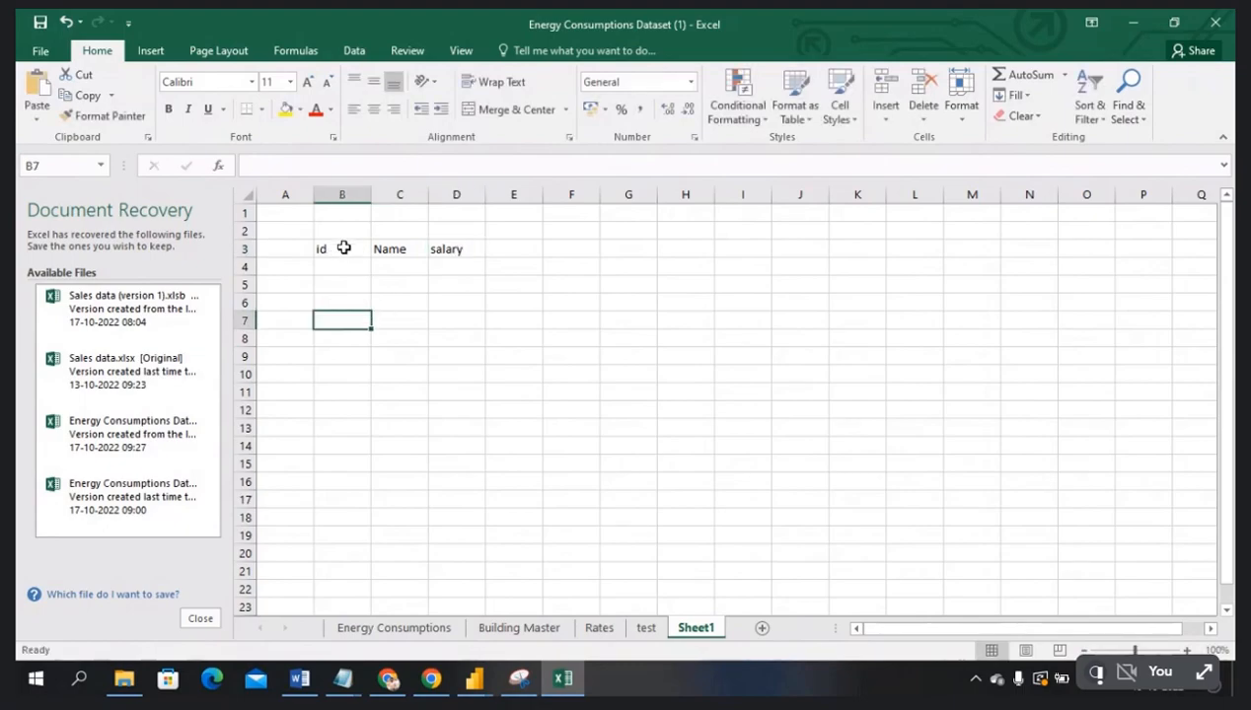
# - Copy the id, Name and salary headers to cell B3 of a second new worksheet, and return to Sheet1
pyautogui.moveTo(340, 249); pyautogui.dragTo(437, 249)
pyautogui.hotkey('ctrl', 'c')
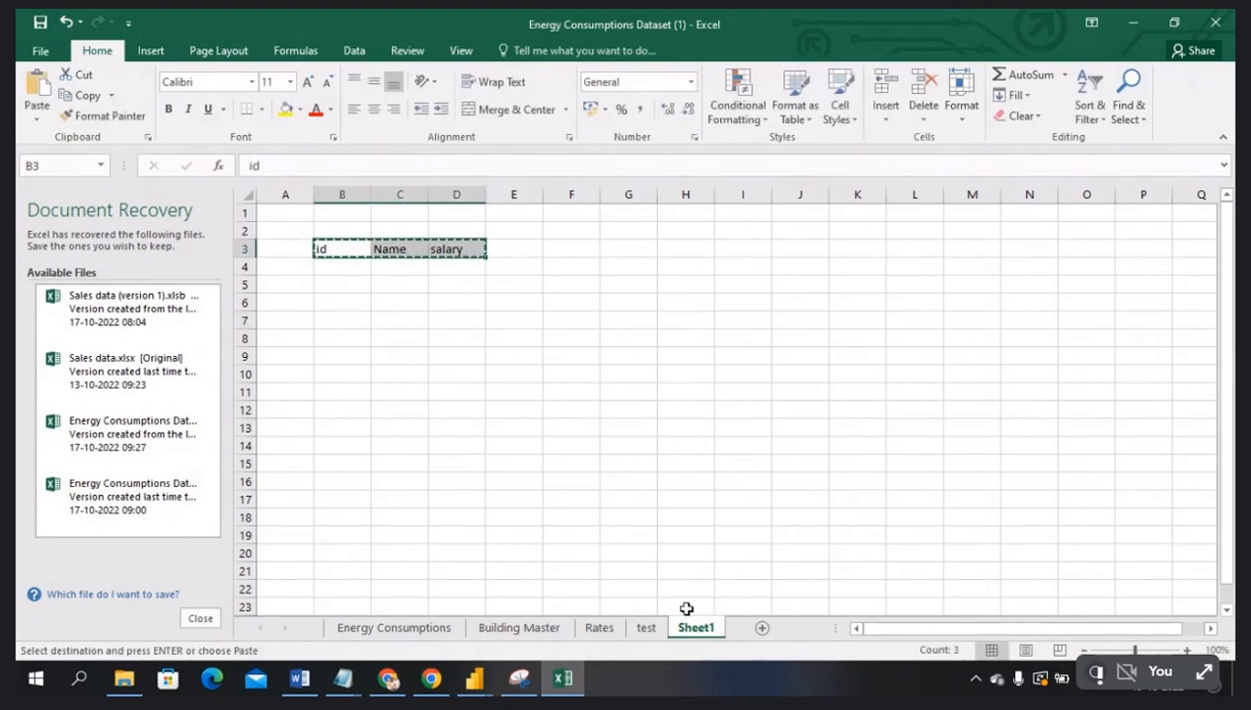
pyautogui.click(761, 627)
pyautogui.click(349, 249)
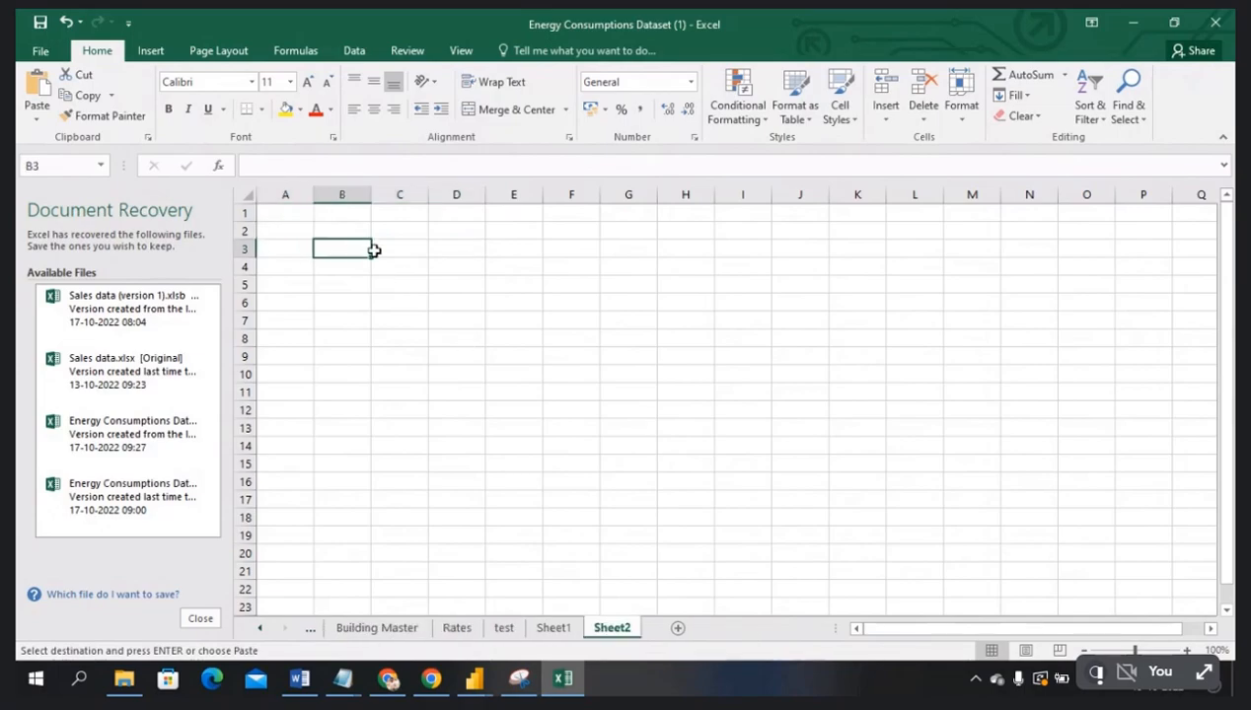
pyautogui.hotkey('ctrl', 'v')
pyautogui.click(553, 627)
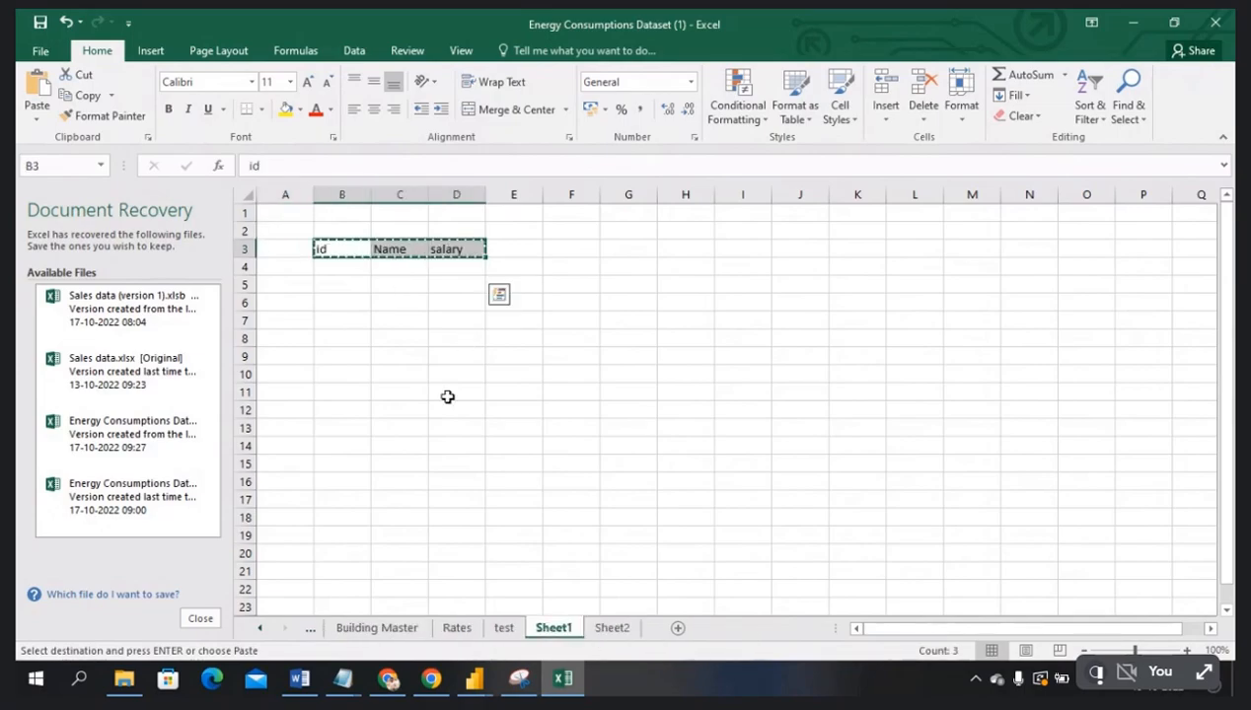
pyautogui.click(345, 232)
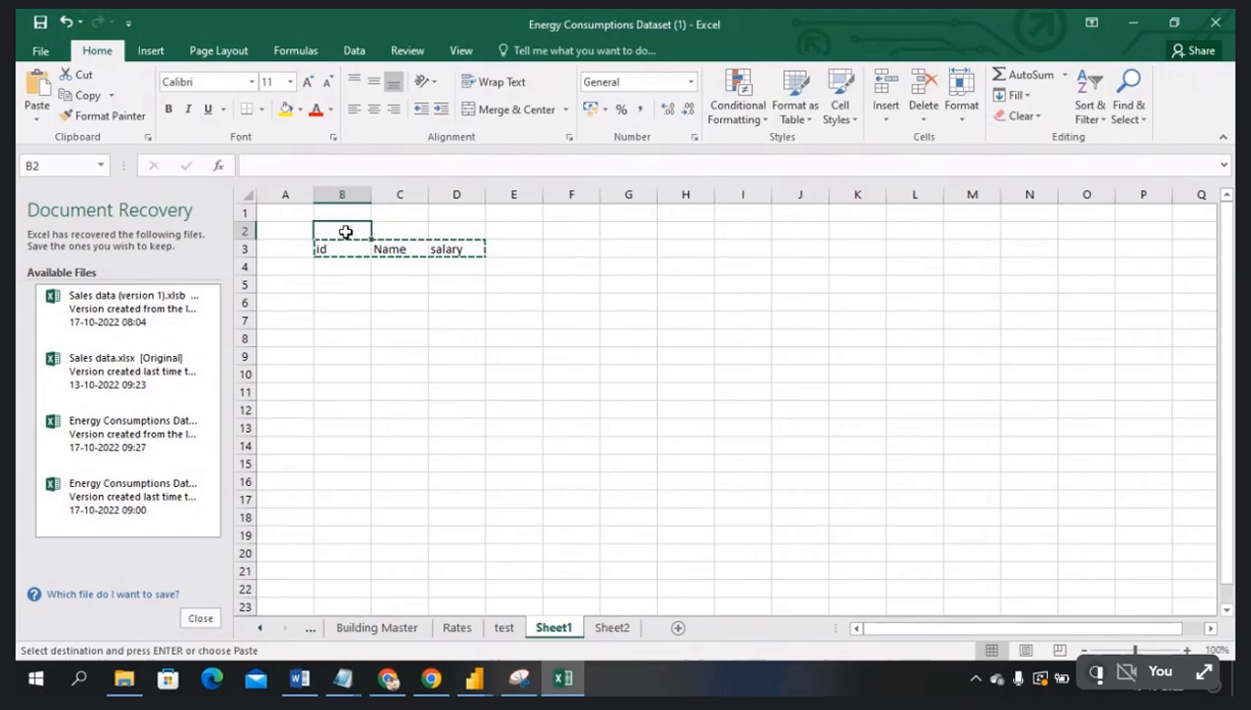
pyautogui.write('Ban')
pyautogui.press('BackSpace')
pyautogui.press('BackSpace')
pyautogui.press('BackSpace')
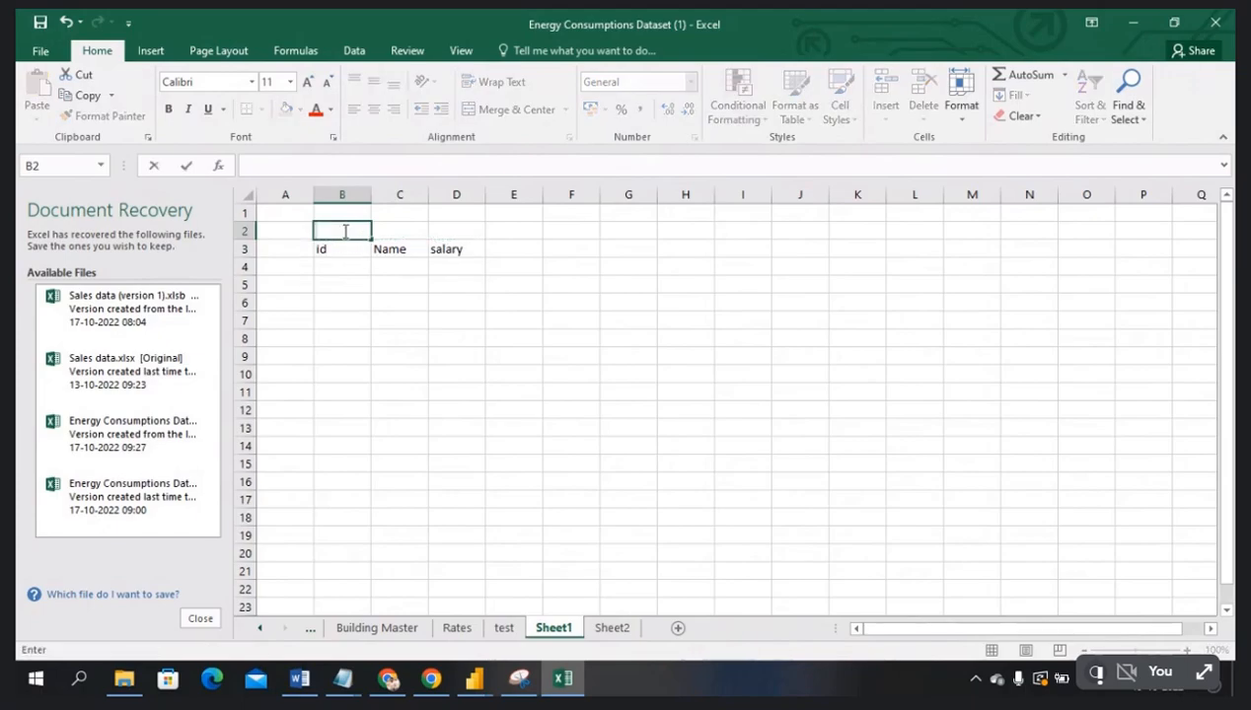
# - Enter the header location in cell E3 of Sheet1 and Loaction in cell E3 of Sheet2, and return to cell B4 of Sheet1
pyautogui.click(523, 254)
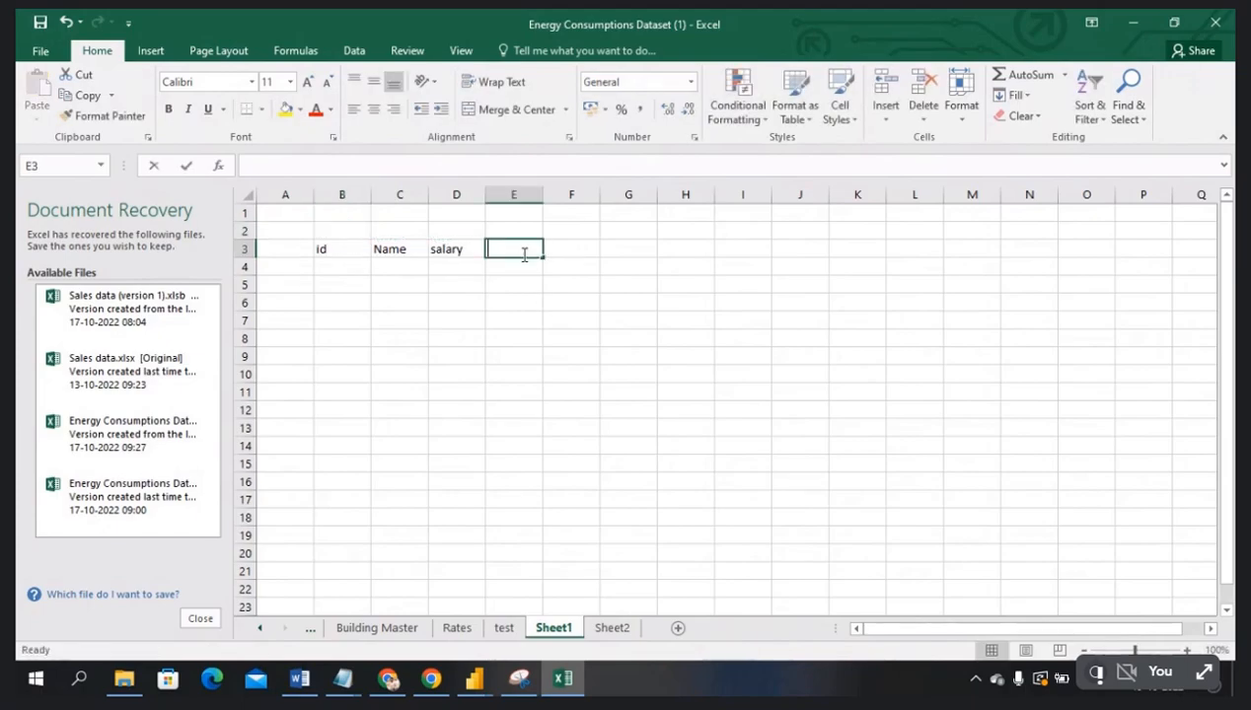
pyautogui.write('location')
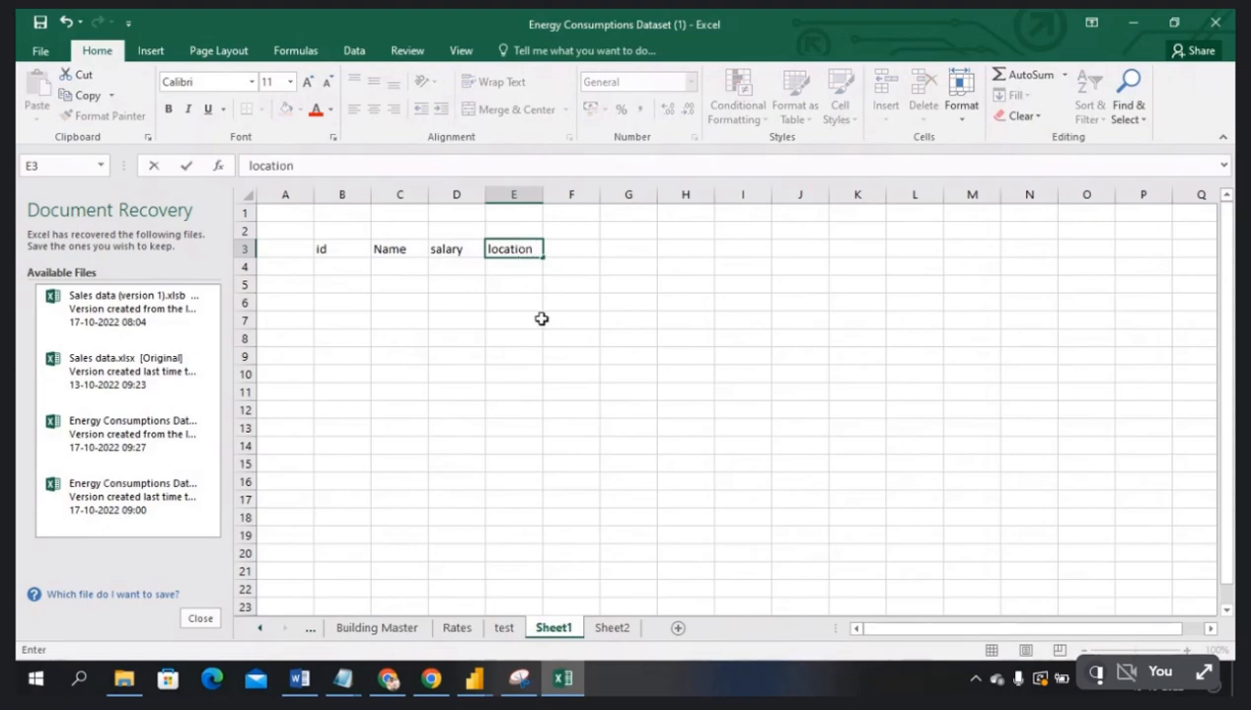
pyautogui.click(602, 633)
pyautogui.click(514, 249)
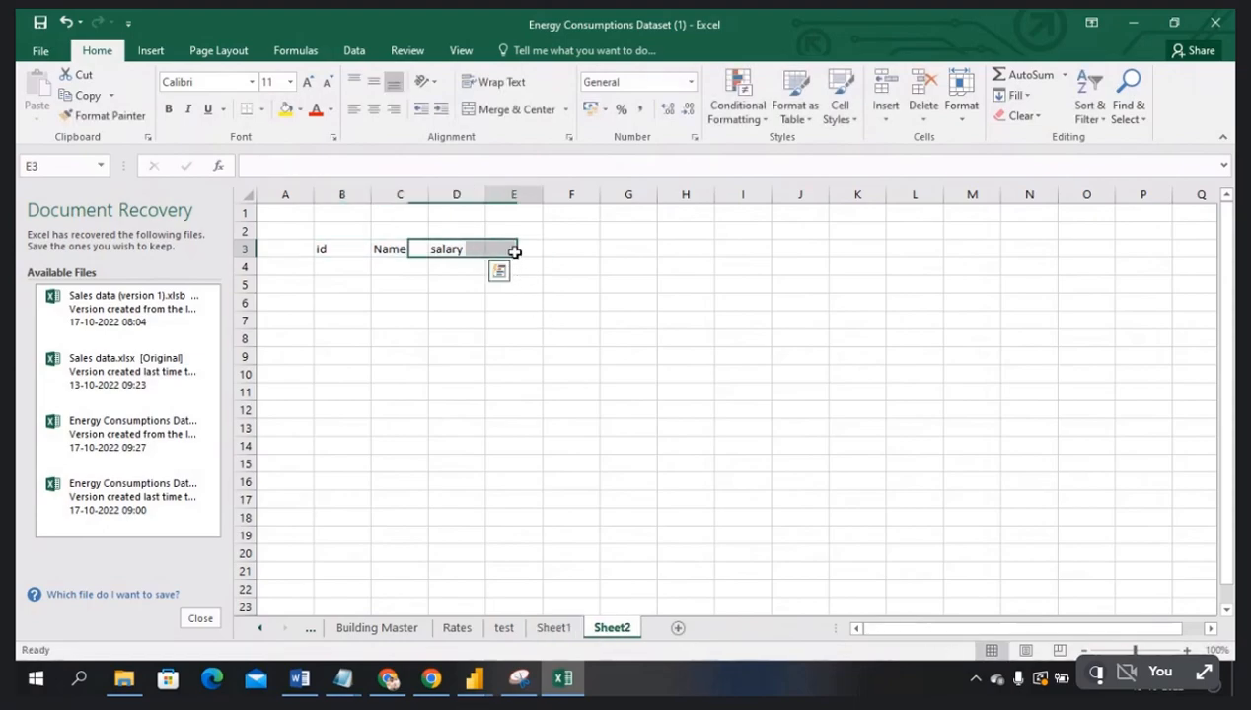
pyautogui.write('Loaction')
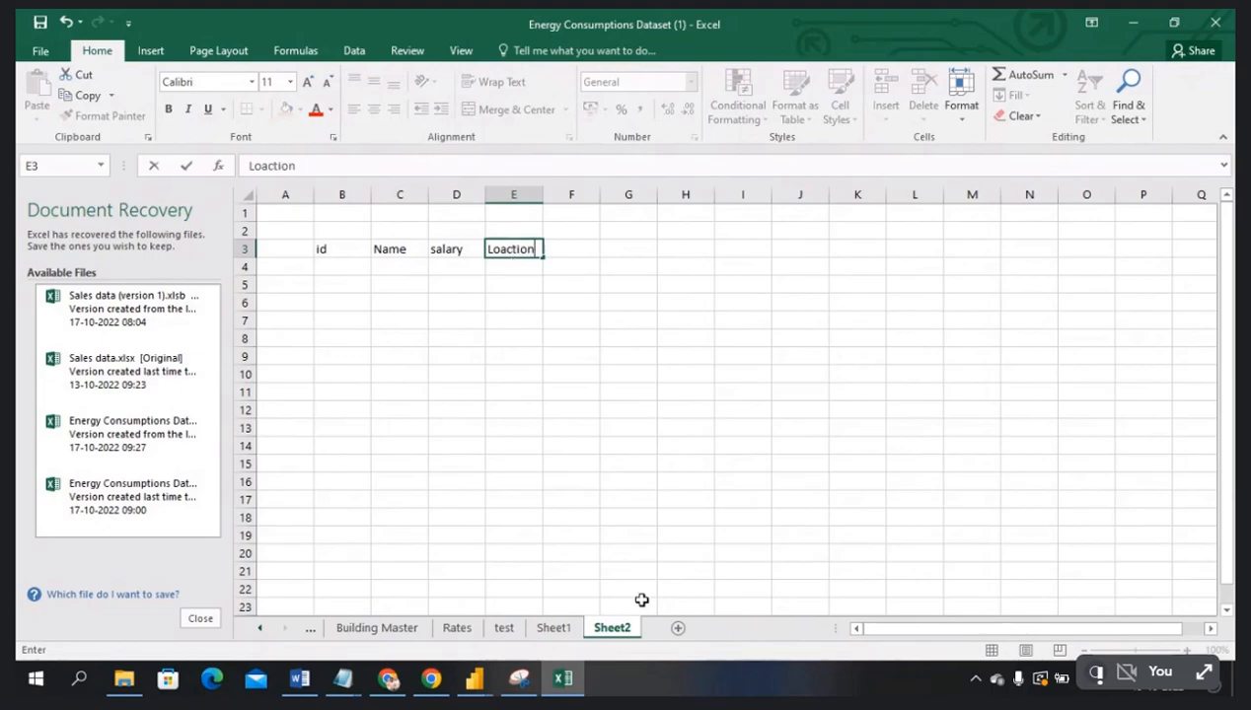
pyautogui.click(556, 631)
pyautogui.click(344, 269)
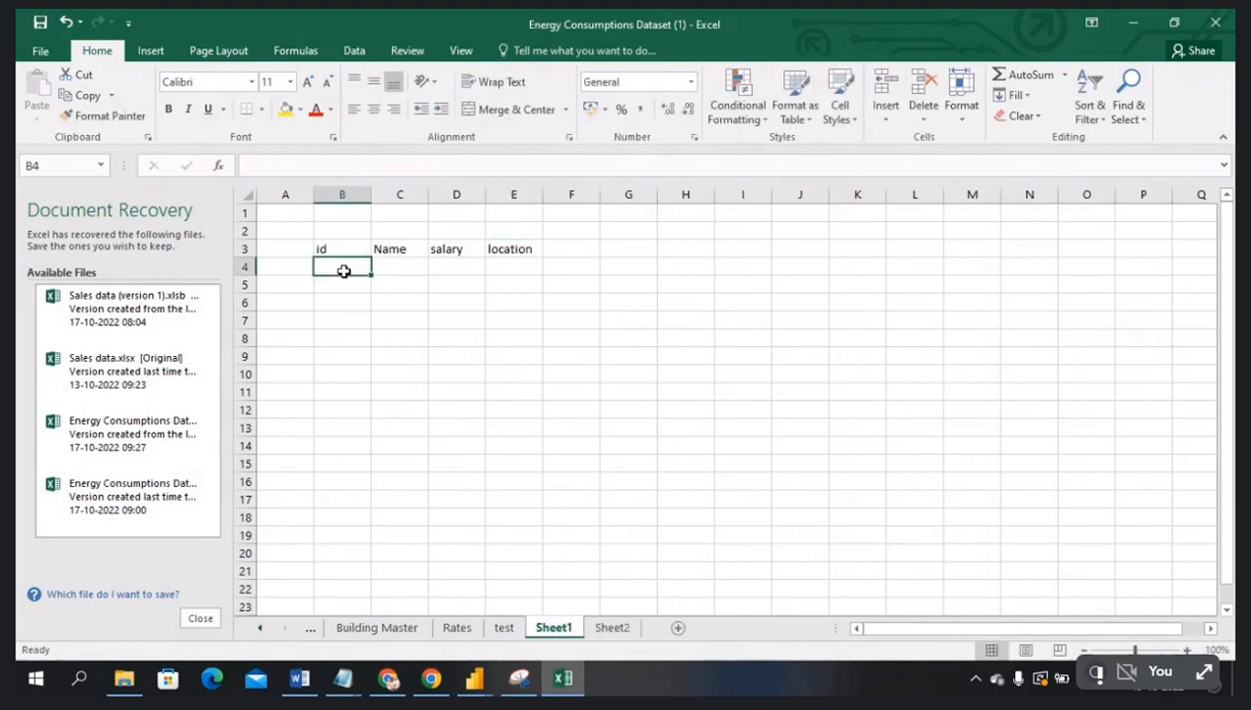
# - Enter the ids 1 and 2 in cells B4 and B5 of Sheet1
pyautogui.write('1')
pyautogui.press('Return')
pyautogui.write('2')
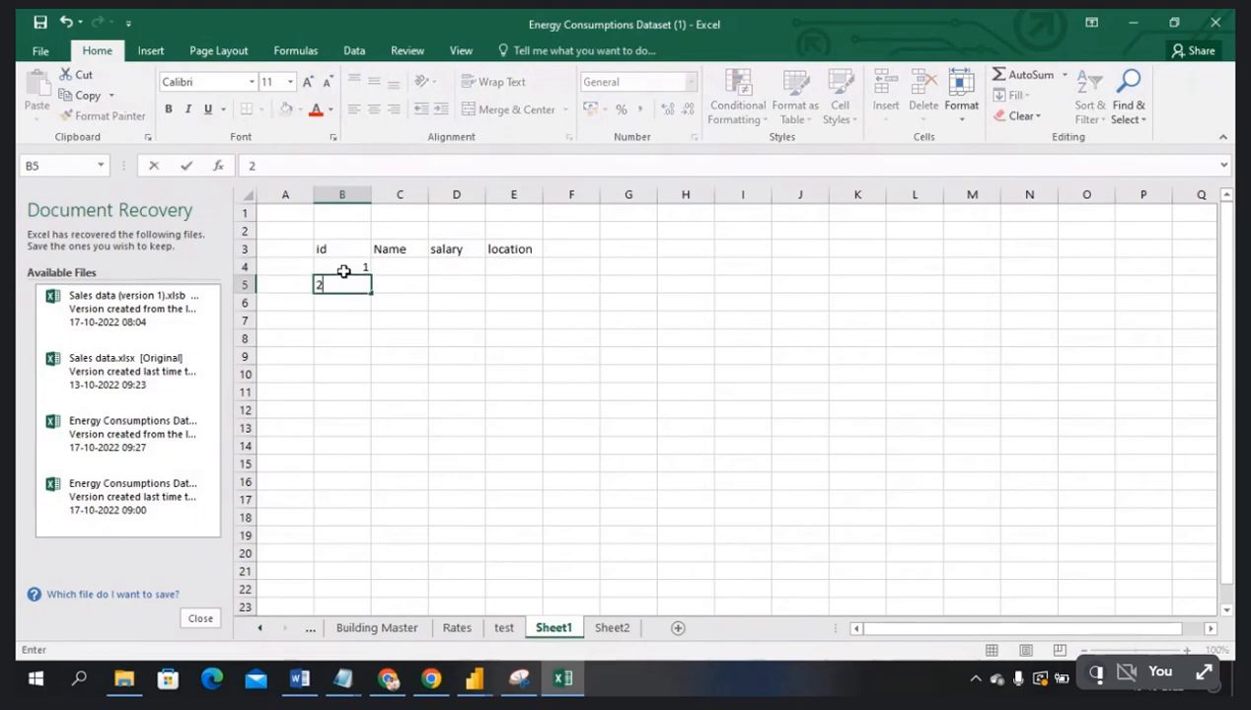
pyautogui.press('Tab')
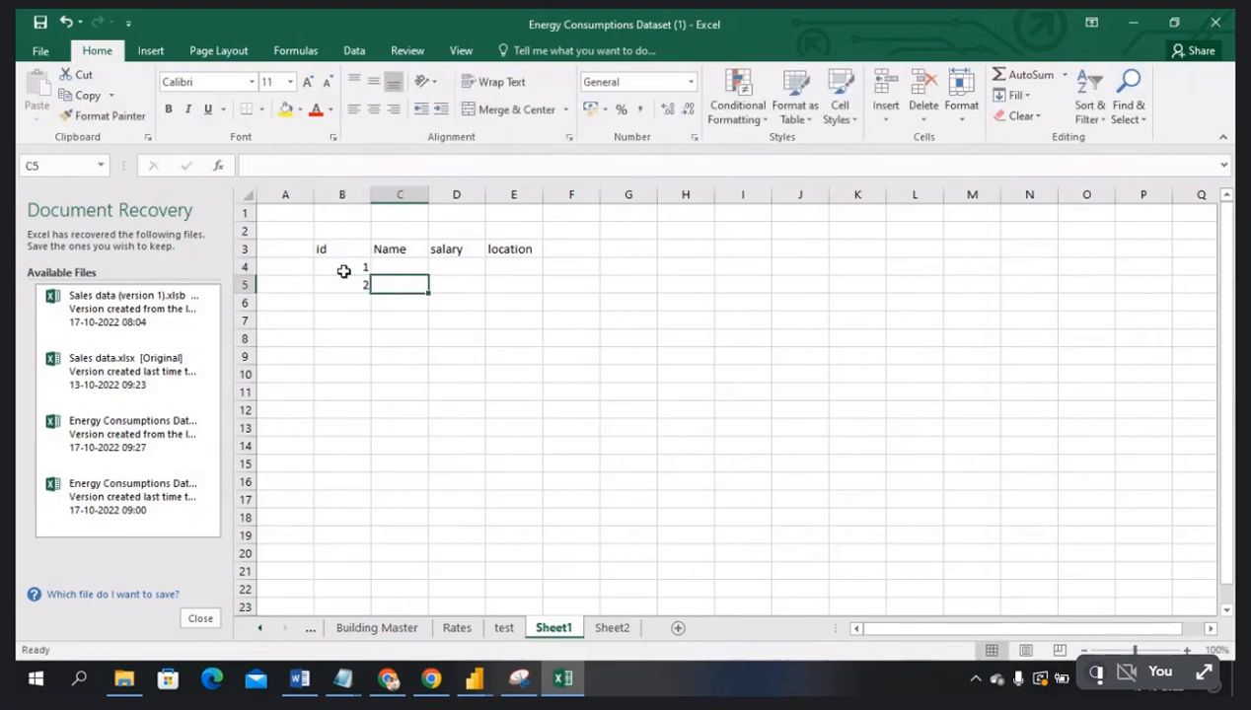
# - Enter the names a and b in cells C4 and C5 of Sheet1
pyautogui.press('Up')
pyautogui.press('Right')
pyautogui.write('a')
pyautogui.press('BackSpace')
pyautogui.press('Left')
pyautogui.write('a')
pyautogui.press('Return')
pyautogui.write('b')
pyautogui.press('Tab')
pyautogui.press('Up')
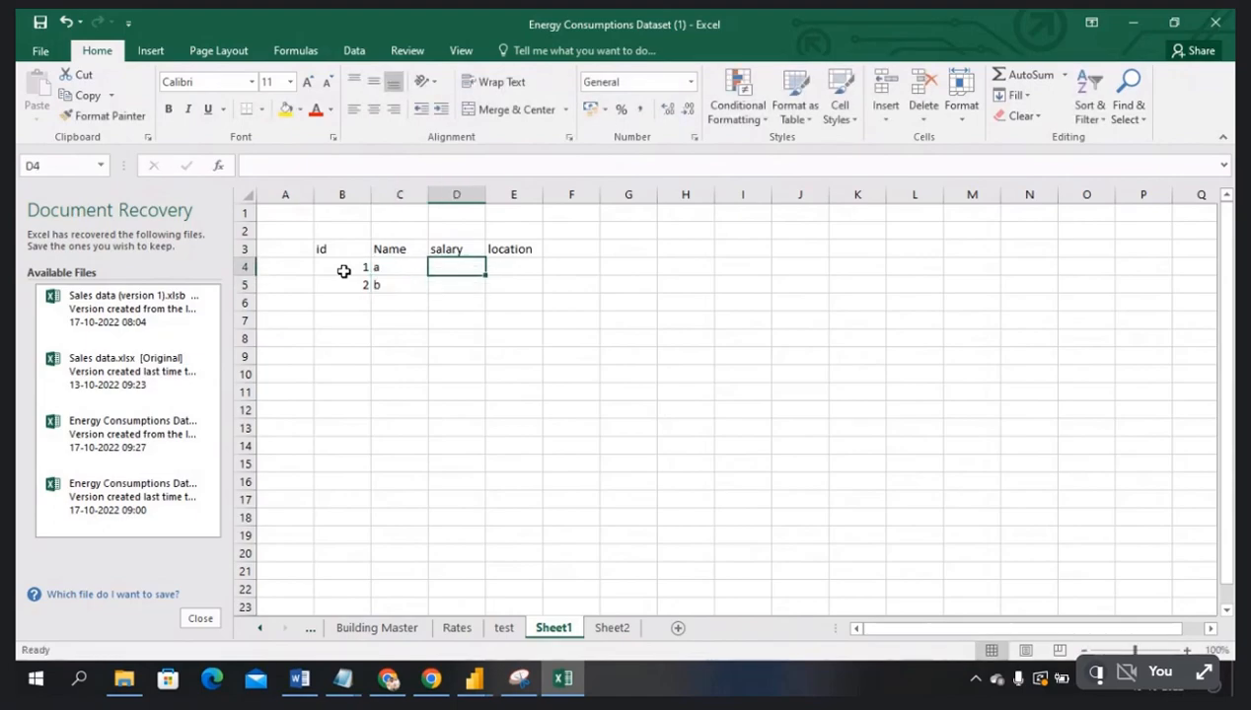
# - Enter the salaries 10 and 20 in cells D4 and D5 of Sheet1
pyautogui.write('10')
pyautogui.press('Return')
pyautogui.write('20')
pyautogui.hotkey('ctrl', 'Return')
pyautogui.press('Right')
pyautogui.press('Up')
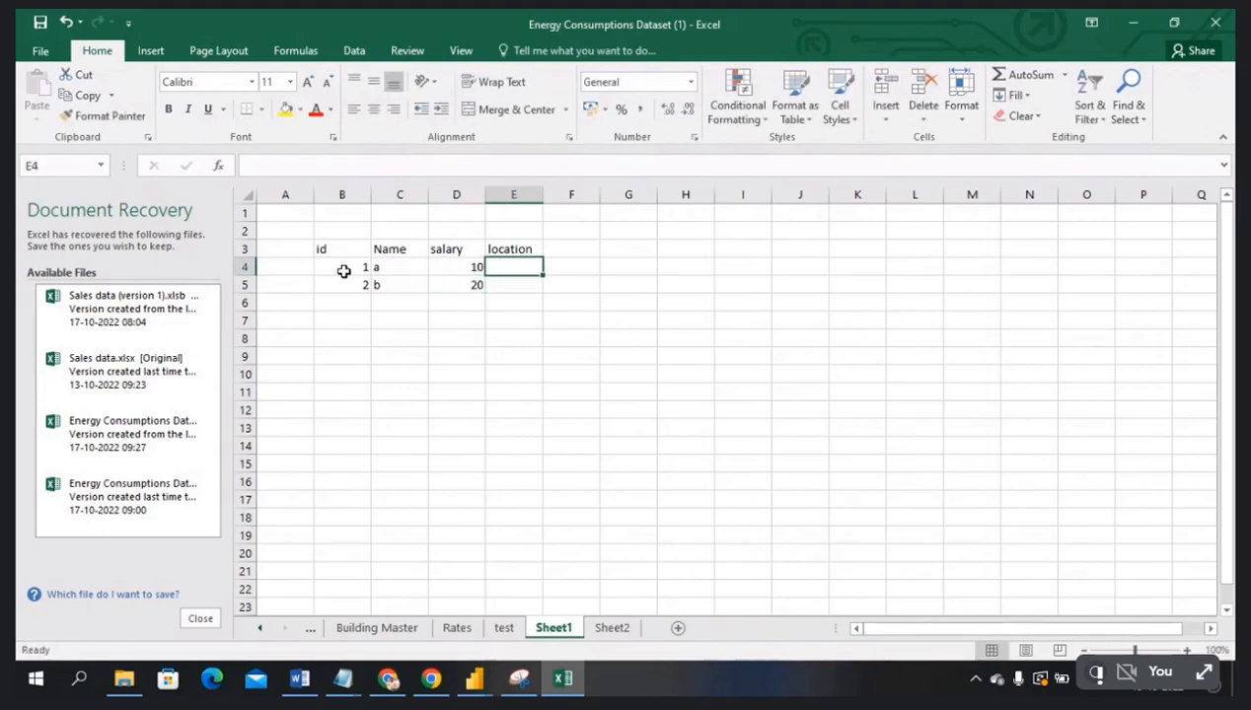
# - Enter the location Bang in cells E4 and E5 of Sheet1
pyautogui.write('Bang')
pyautogui.press('Return')
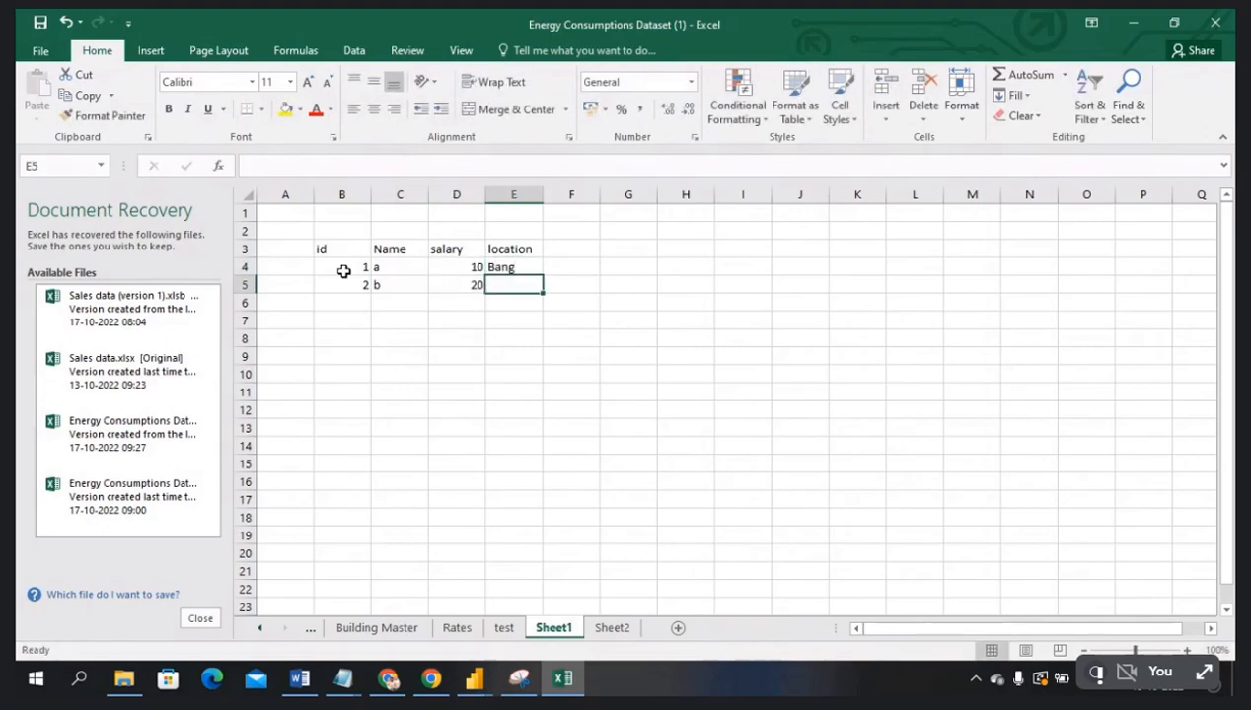
pyautogui.write('Bang')
pyautogui.click(390, 363)
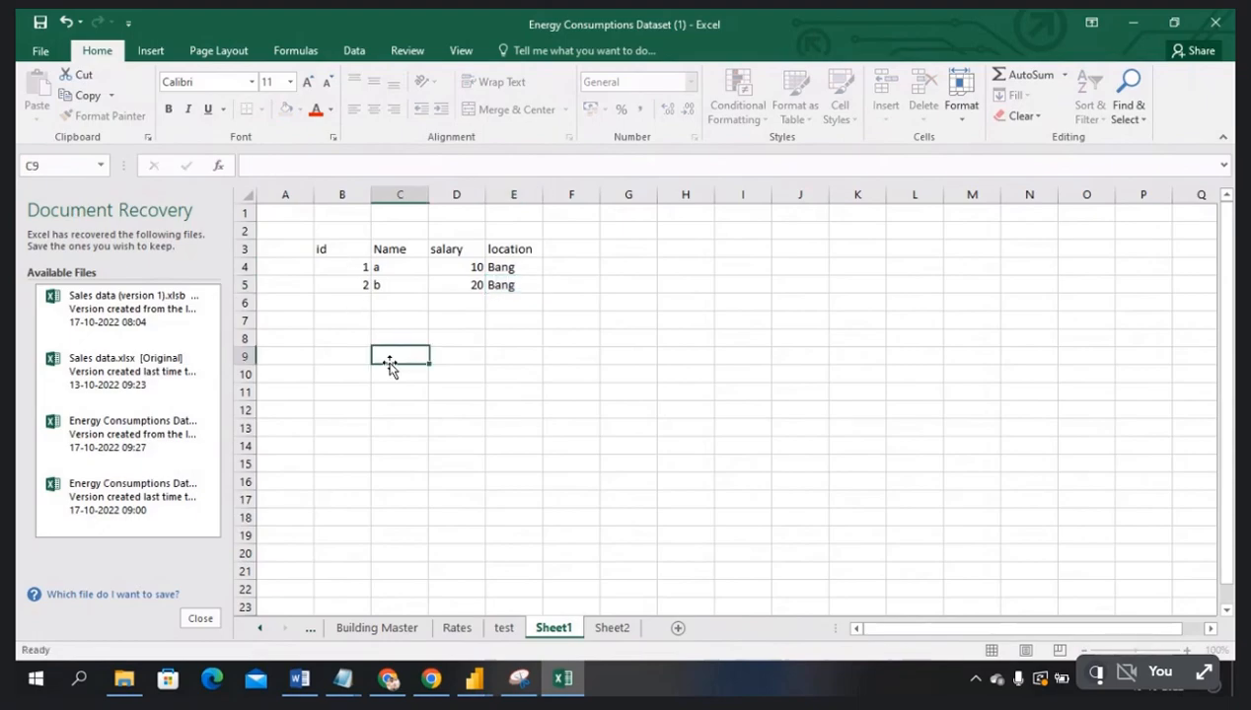
# - Fill the first data row of Sheet2, cells B4 to E4, with 5, C, 20 and pune
pyautogui.moveTo(363, 266); pyautogui.dragTo(496, 285)
pyautogui.click(612, 628)
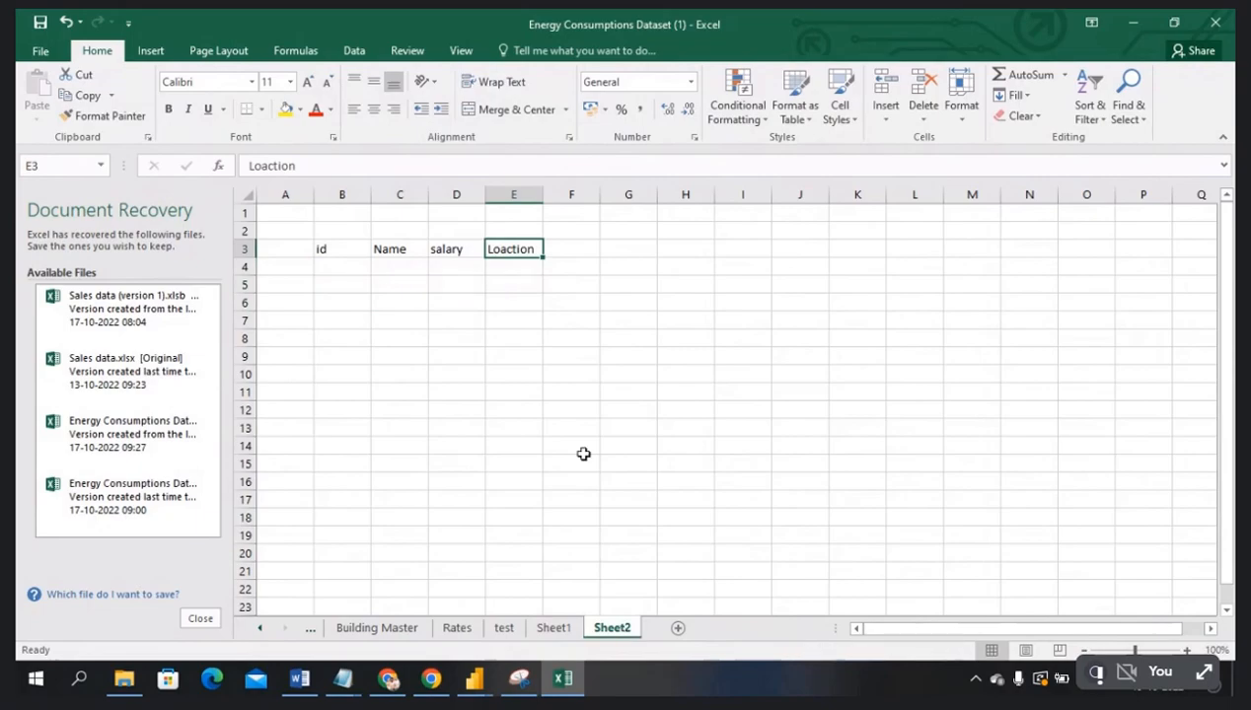
pyautogui.click(325, 262)
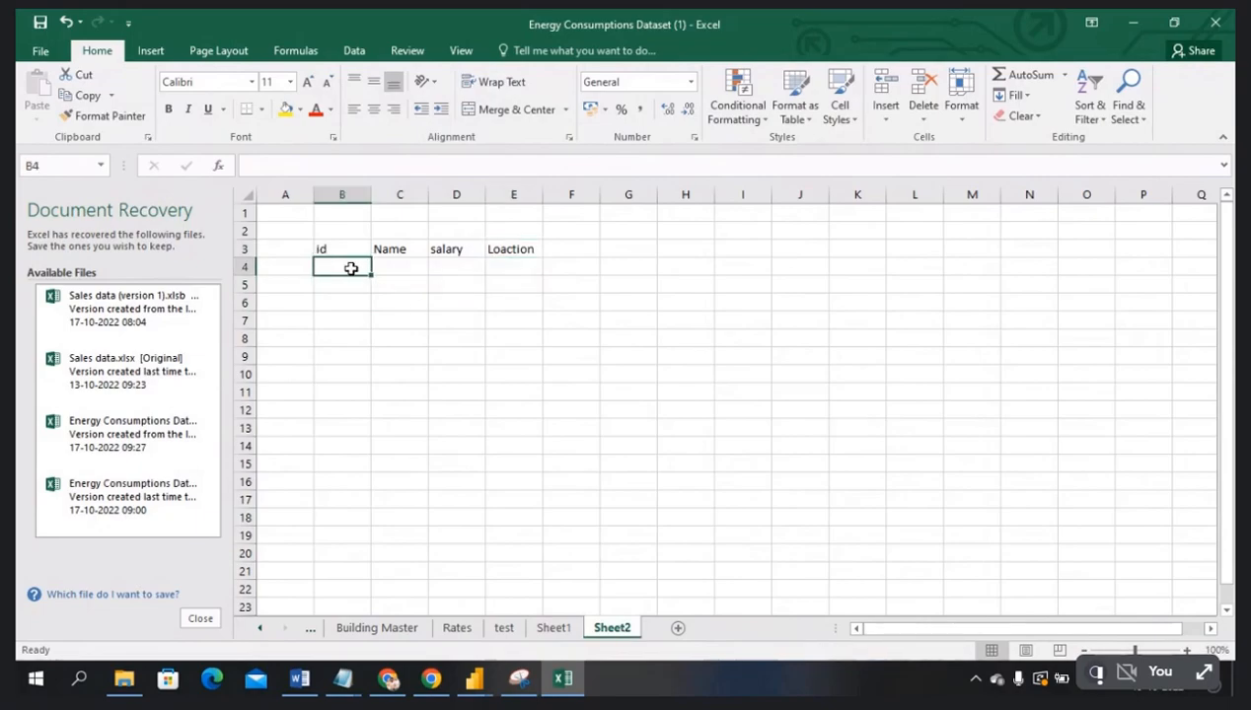
pyautogui.write('5')
pyautogui.press('Tab')
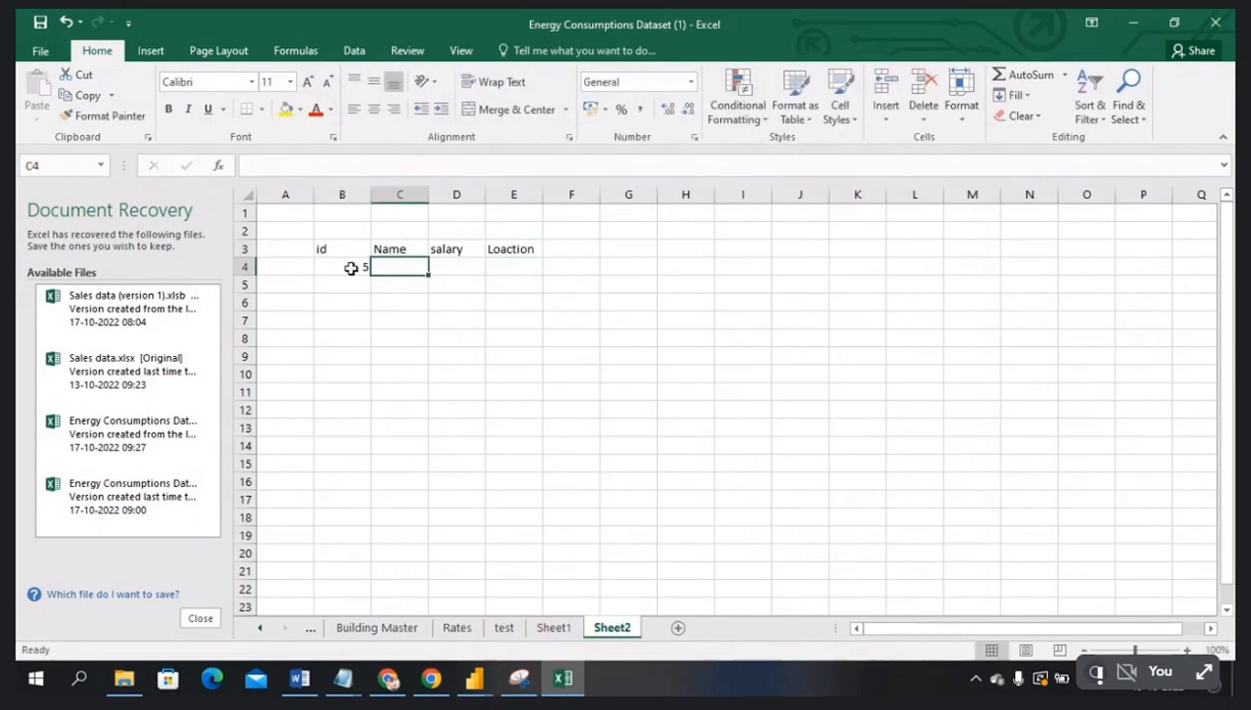
pyautogui.write('C')
pyautogui.press('Tab')
pyautogui.write('20')
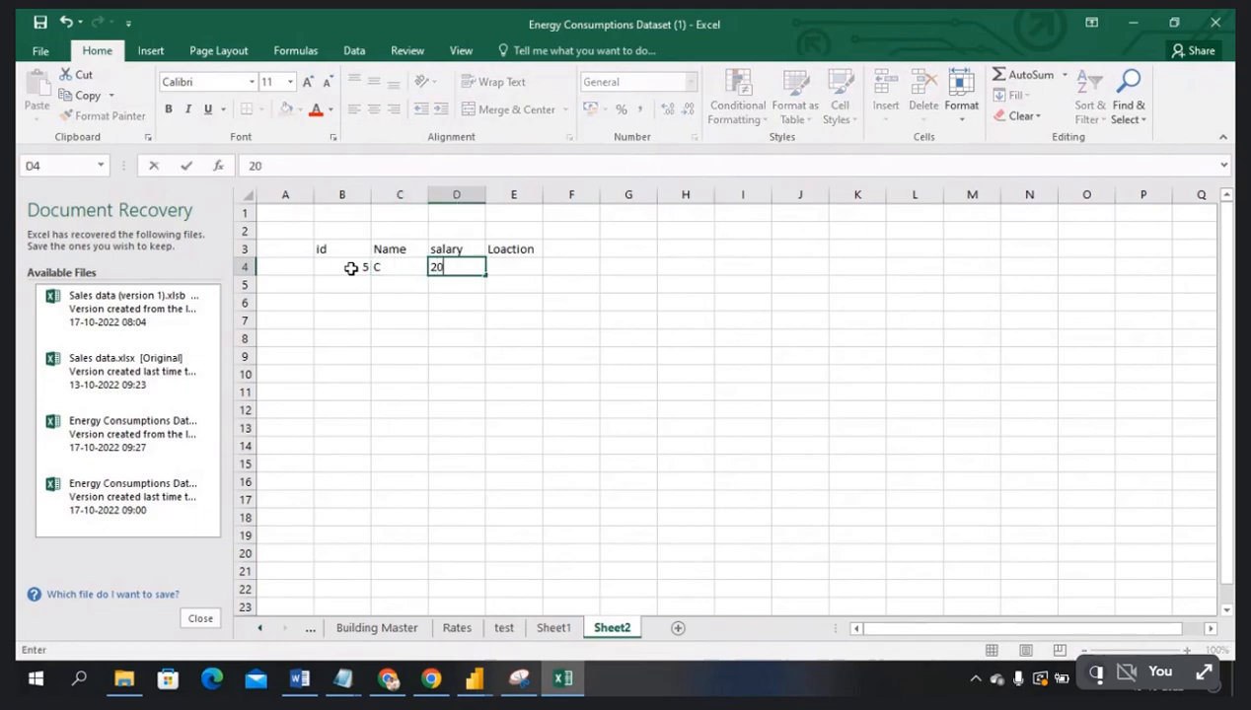
pyautogui.press('Tab')
pyautogui.write('pu')
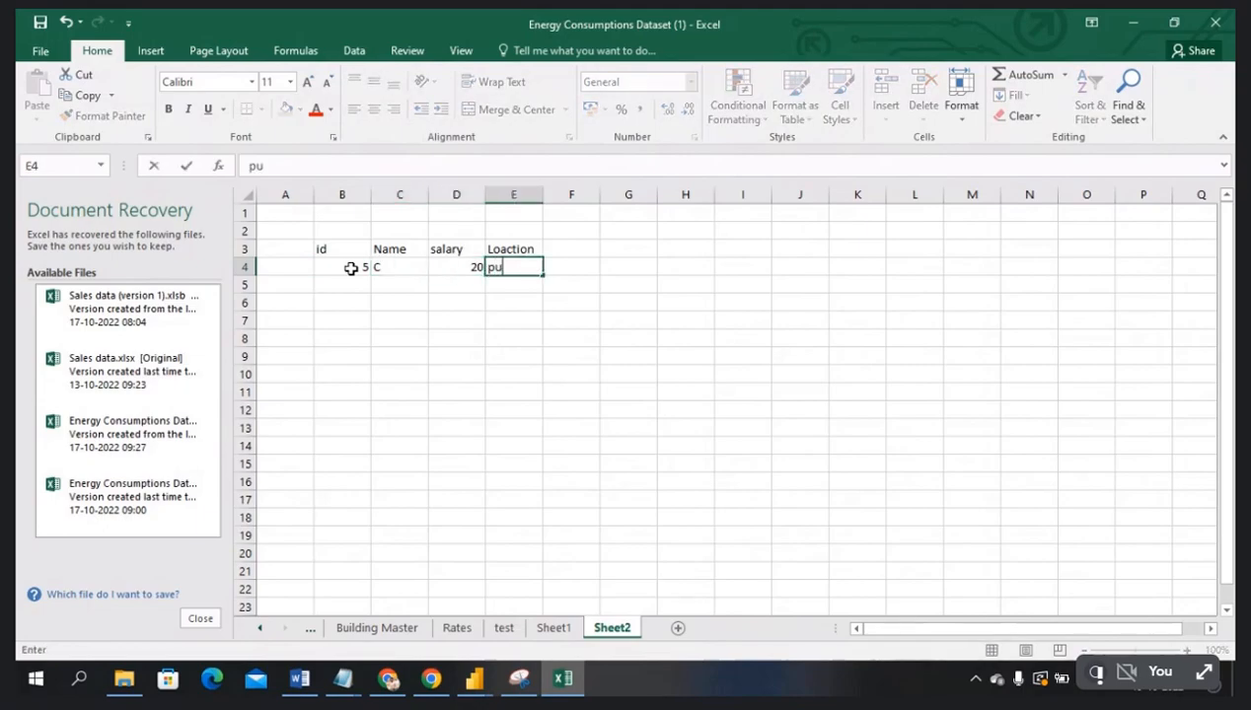
pyautogui.press('Return')
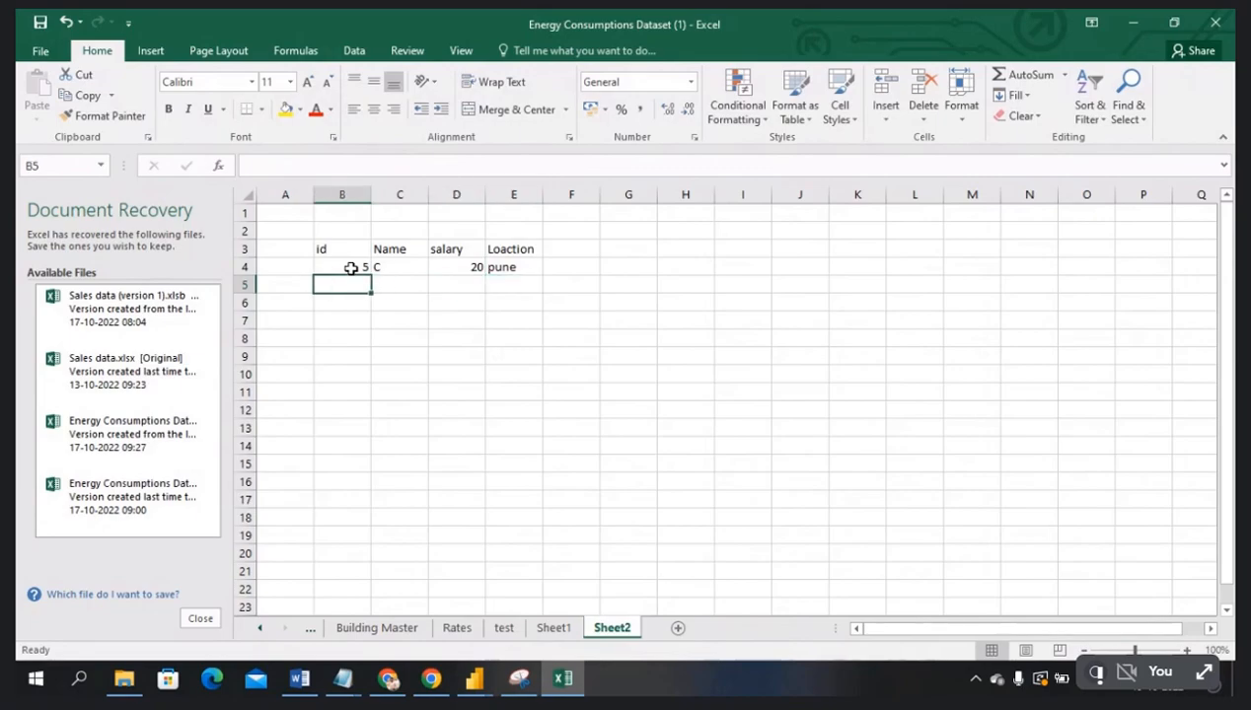
# - Fill the second data row of Sheet2, cells B5 to E5, with 6, D, 10 and Pune
pyautogui.write('6')
pyautogui.press('Tab')
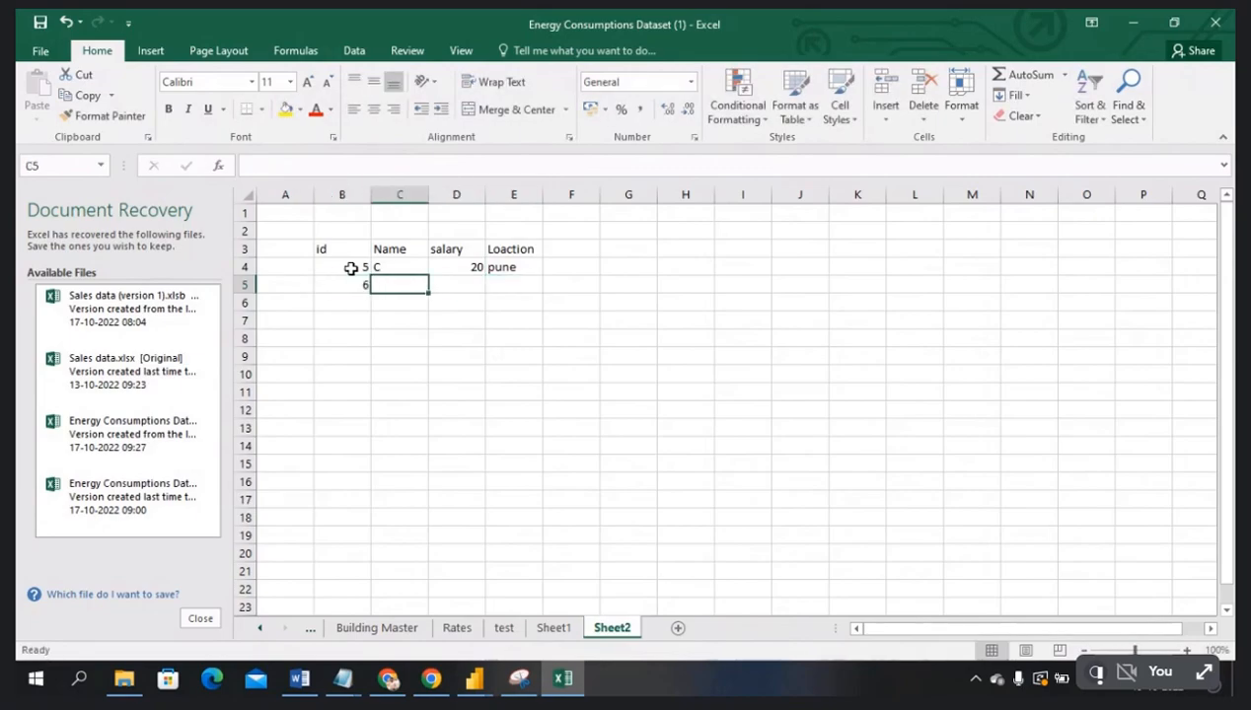
pyautogui.write('D')
pyautogui.press('Tab')
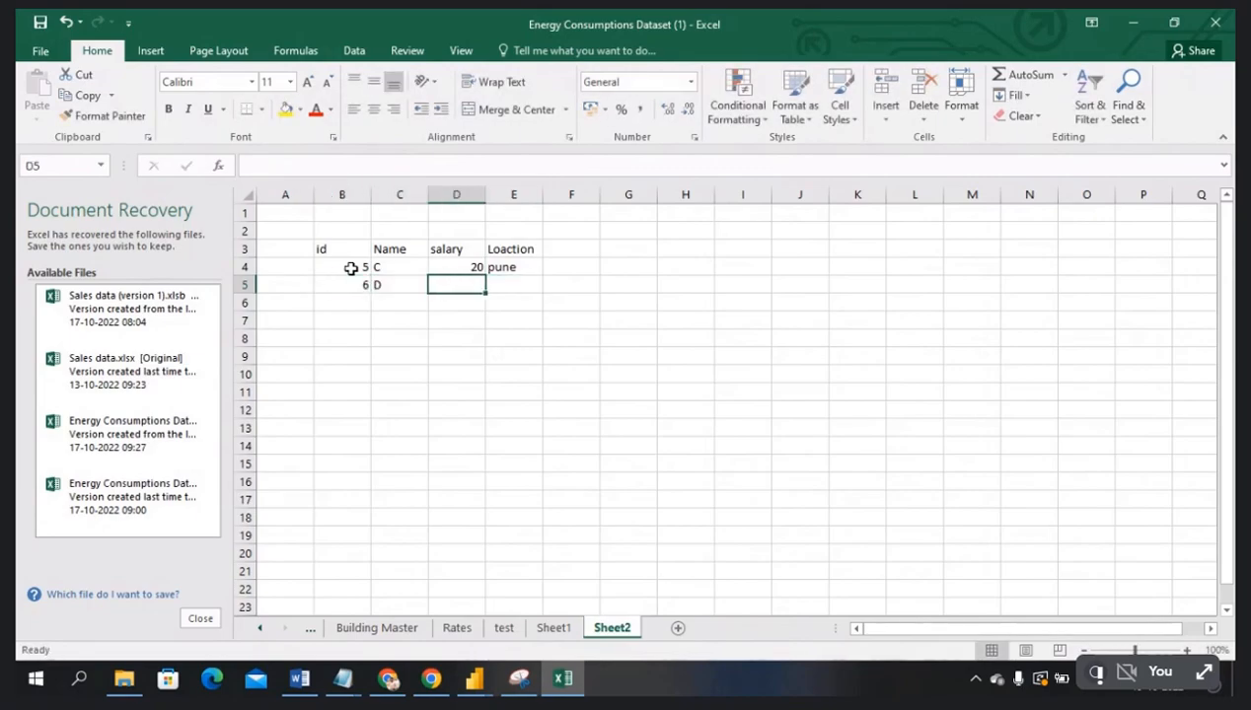
pyautogui.write('10')
pyautogui.press('Tab')
pyautogui.write('Pune')
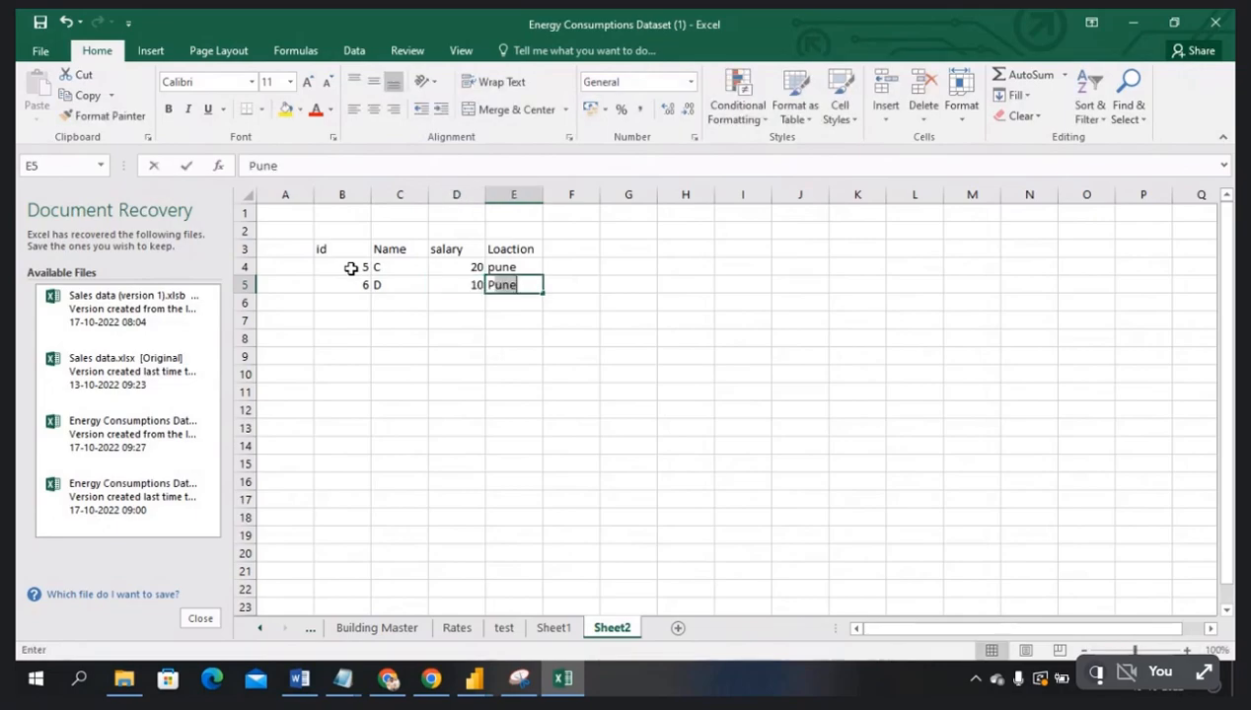
pyautogui.click(414, 341)
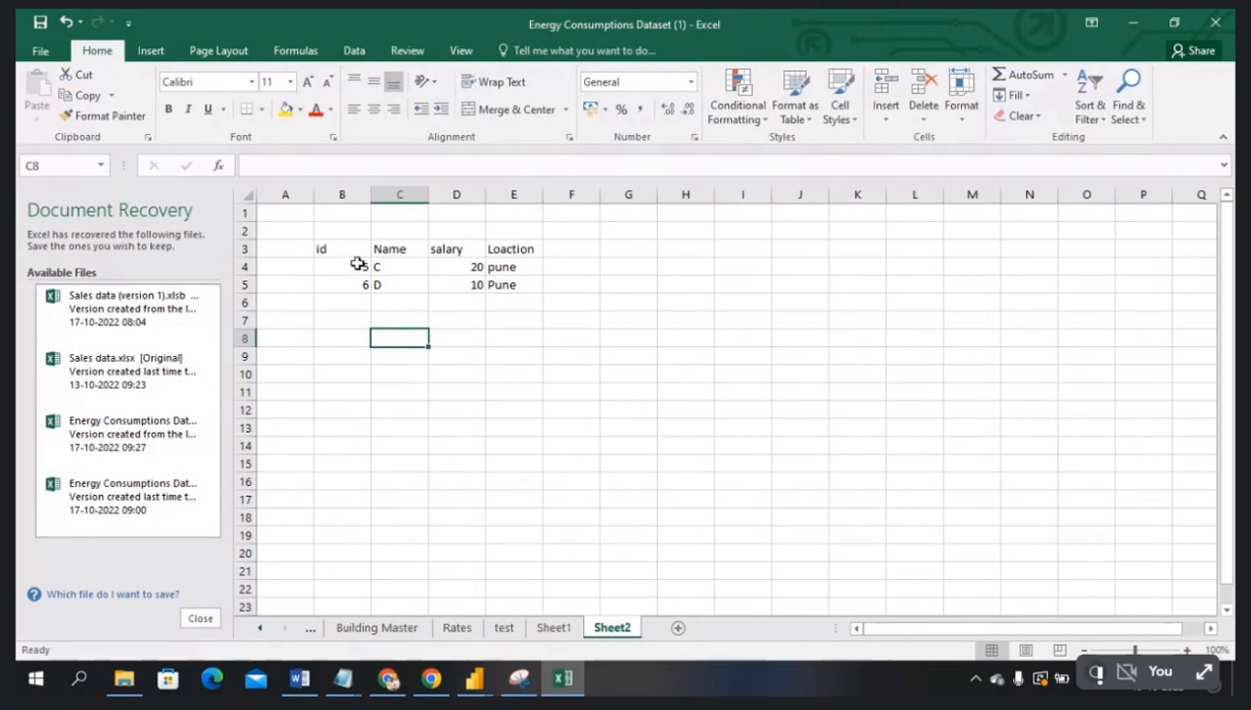
# - Compare the finished tables on Sheet1 and Sheet2
pyautogui.click(556, 628)
pyautogui.click(380, 355)
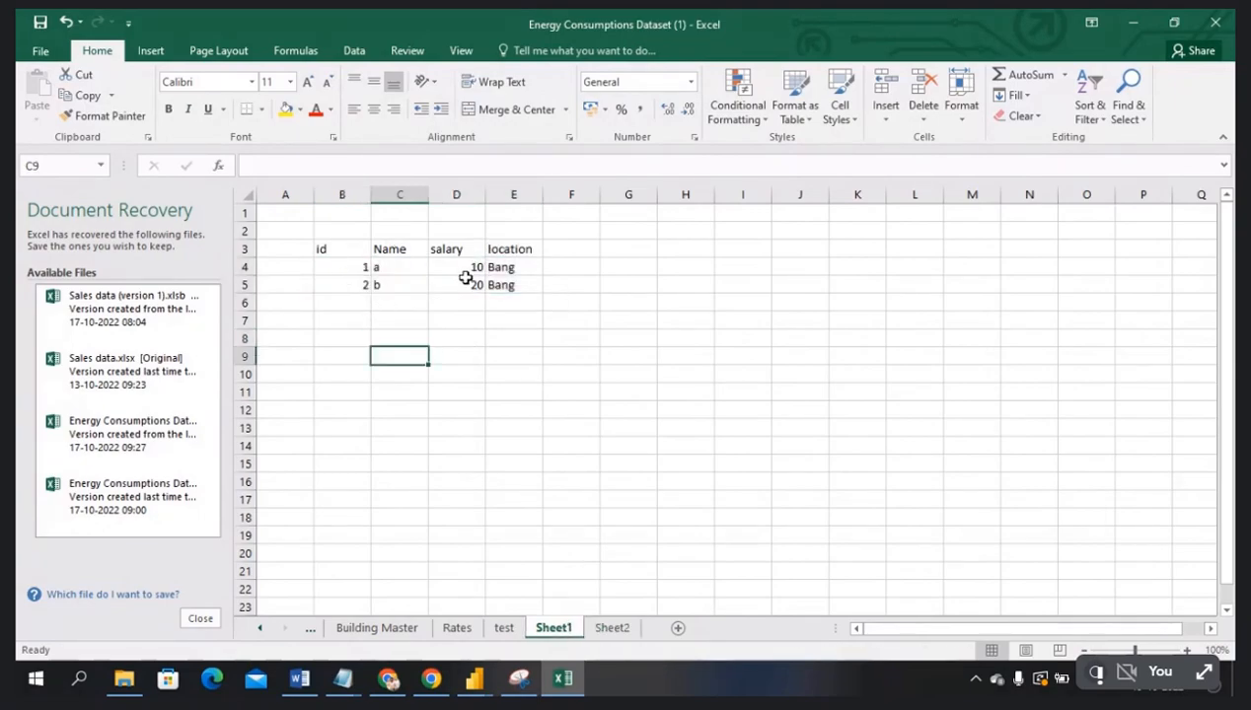
pyautogui.click(609, 632)
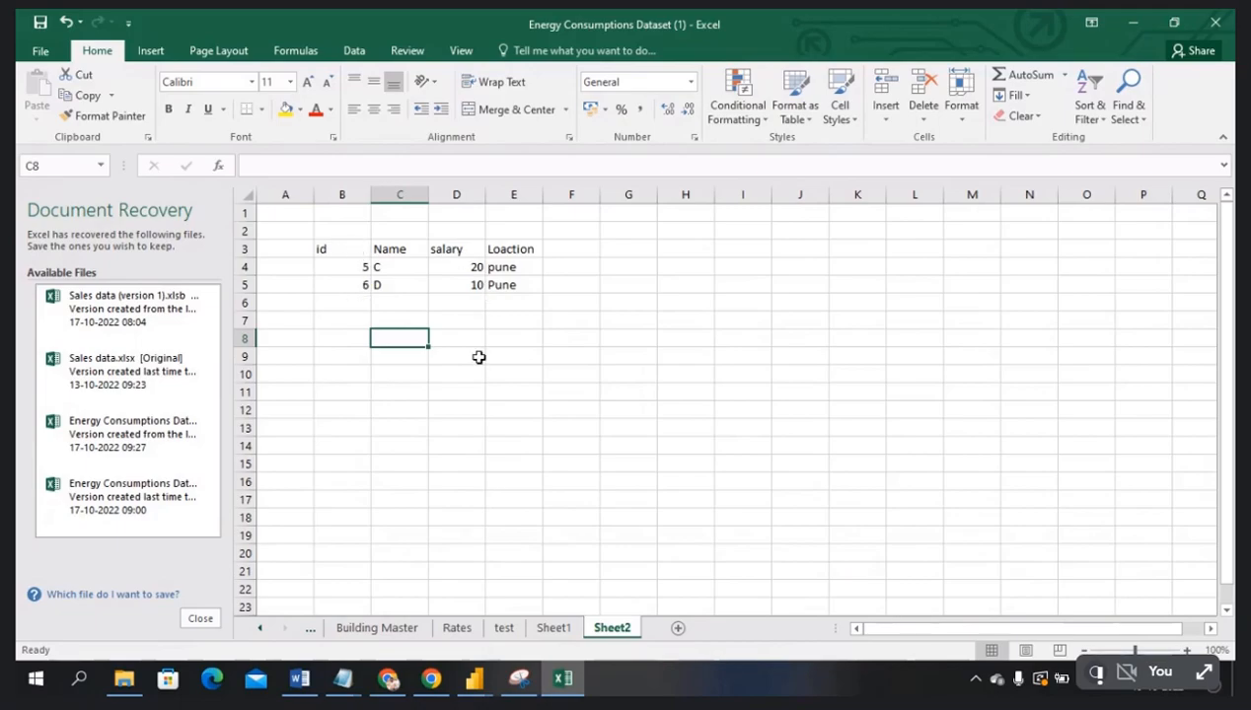
pyautogui.moveTo(345, 252); pyautogui.dragTo(504, 292)
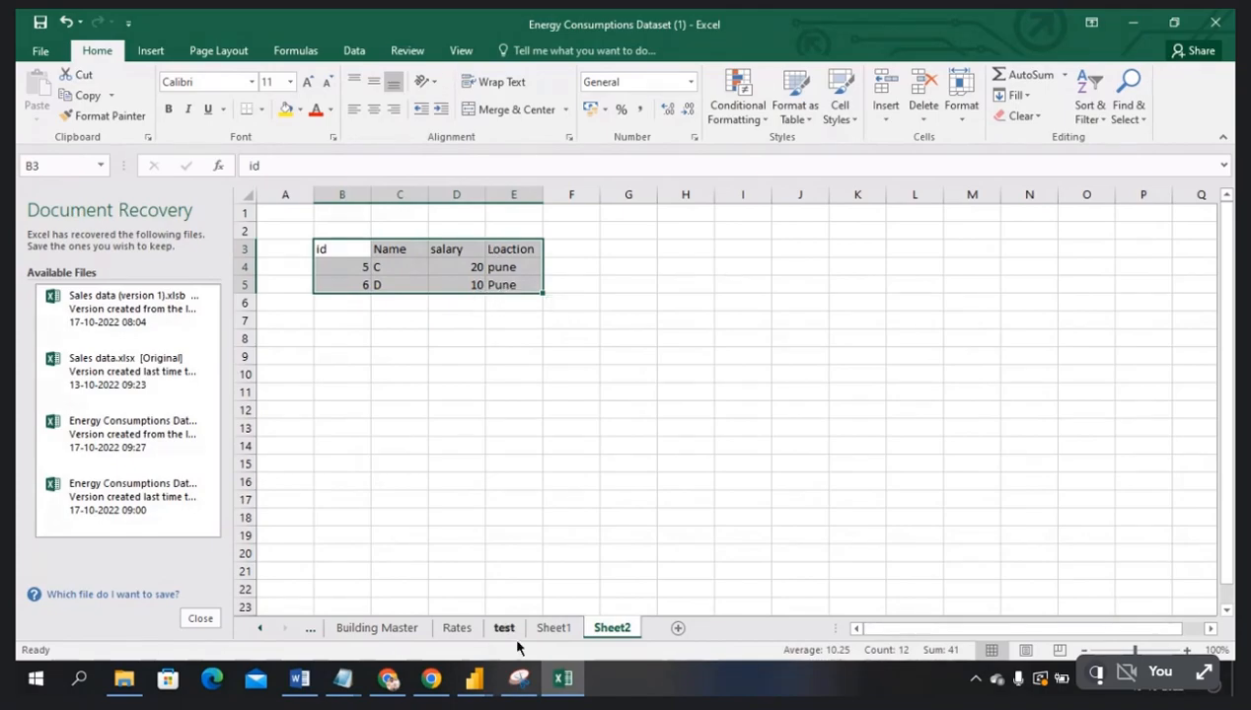
pyautogui.click(554, 630)
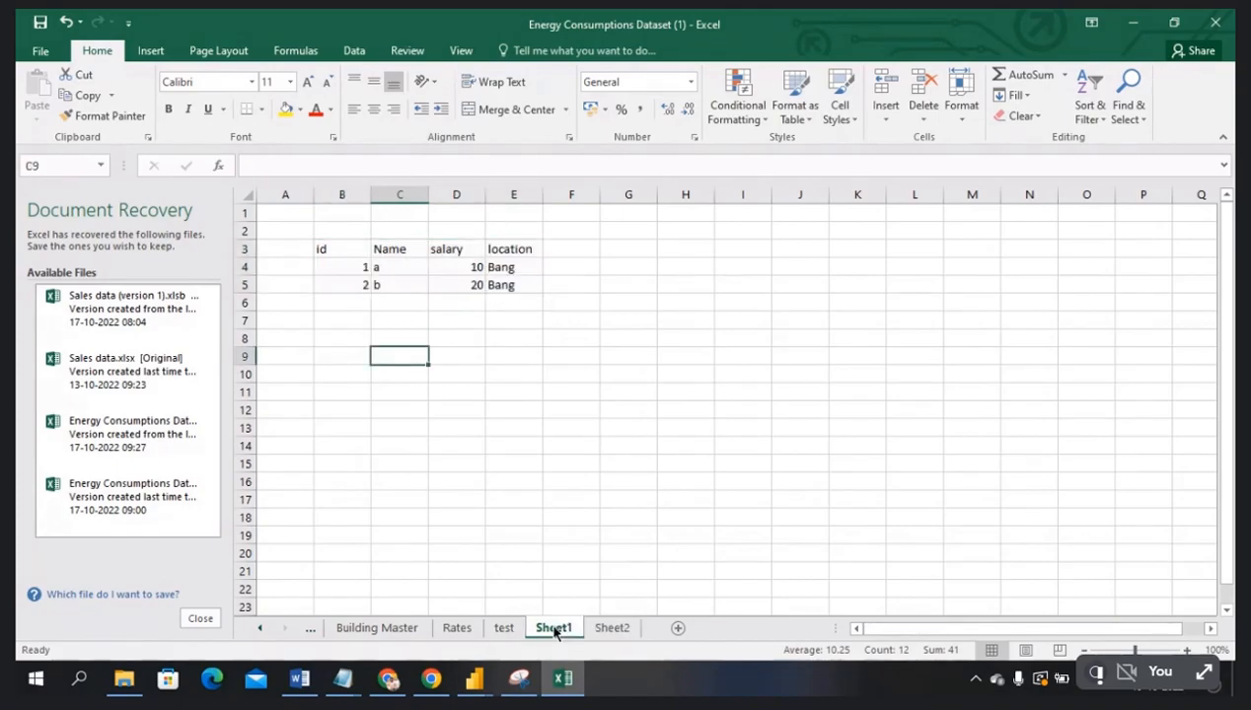
# - Check column by column how id, Name, salary and location in Sheet1 correspond to the columns in Sheet2
pyautogui.click(341, 252)
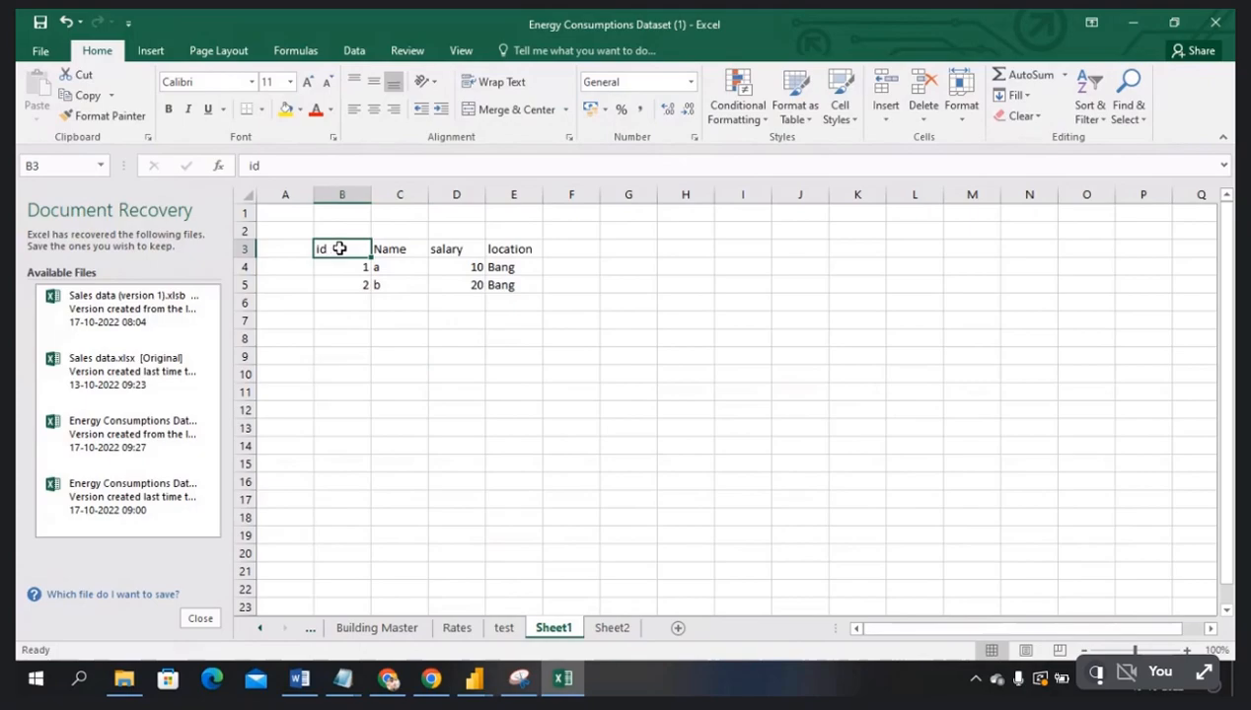
pyautogui.moveTo(340, 260); pyautogui.dragTo(340, 280)
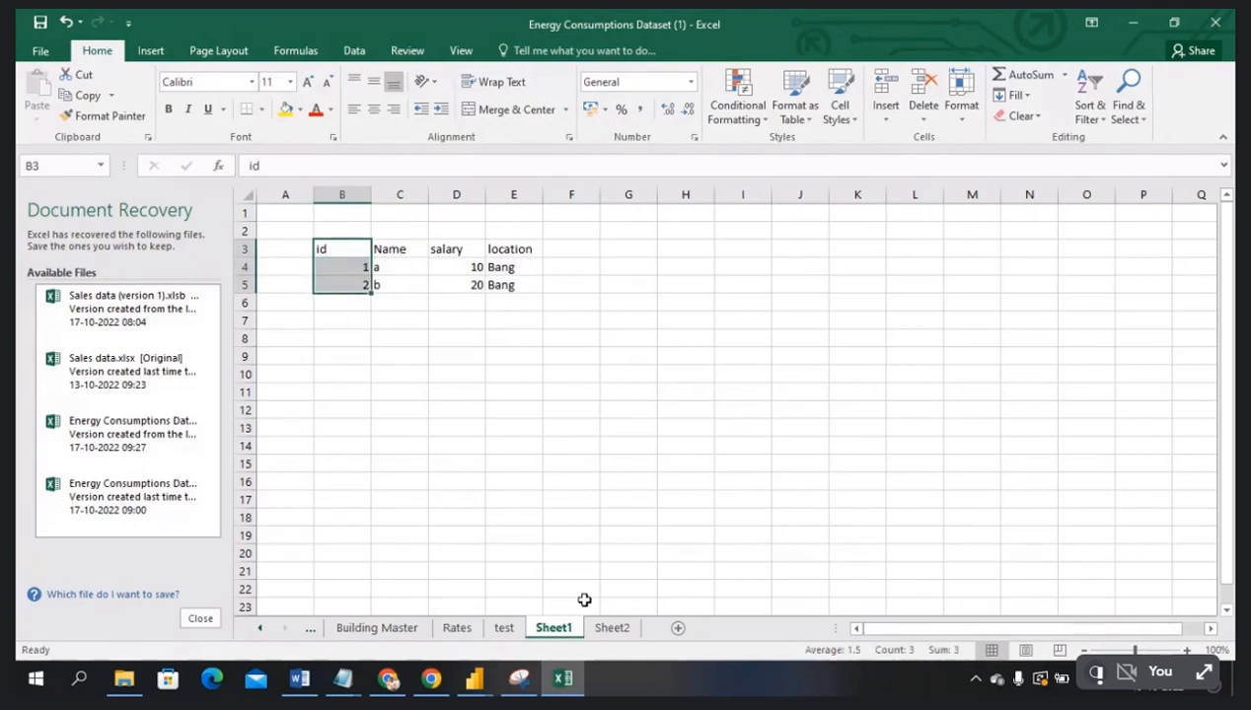
pyautogui.click(612, 629)
pyautogui.moveTo(346, 249); pyautogui.dragTo(350, 285)
pyautogui.moveTo(403, 251); pyautogui.dragTo(406, 287)
pyautogui.click(553, 627)
pyautogui.click(401, 255)
pyautogui.click(452, 257)
pyautogui.moveTo(463, 249); pyautogui.dragTo(468, 283)
pyautogui.click(610, 627)
pyautogui.write('salary 20 10')
pyautogui.moveTo(526, 247); pyautogui.dragTo(520, 284)
pyautogui.hotkey('ctrl', 'v')
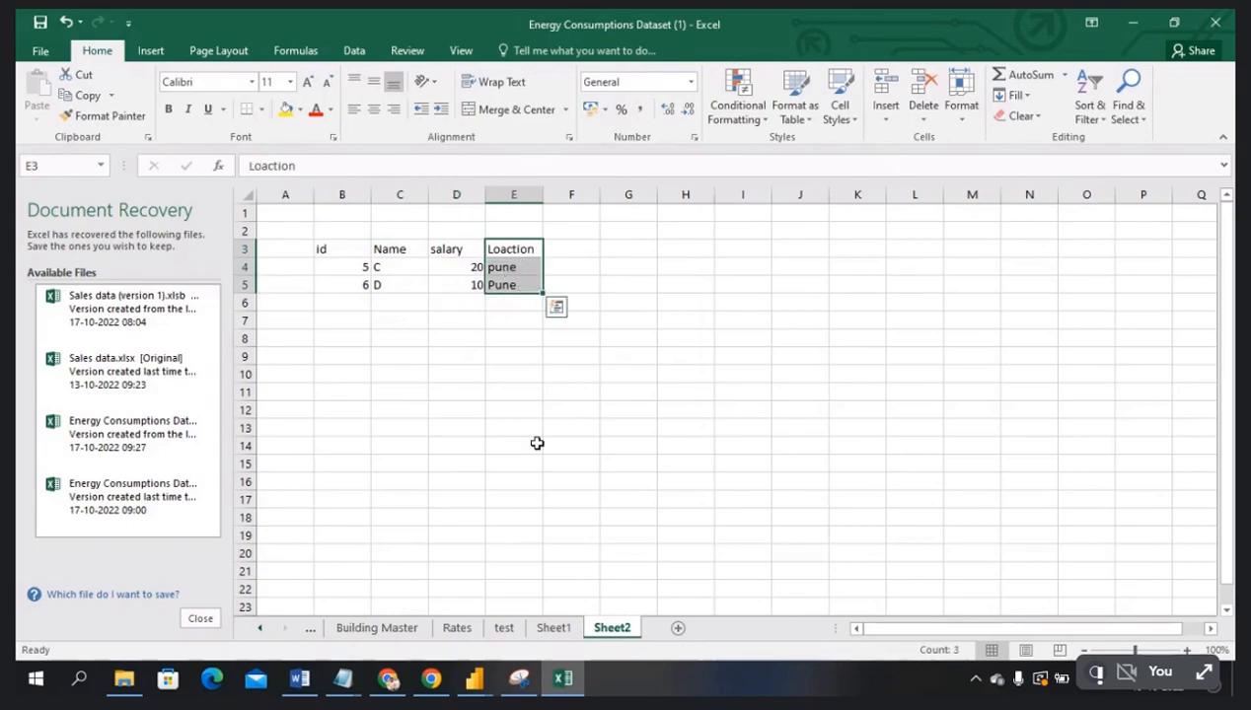
pyautogui.click(551, 628)
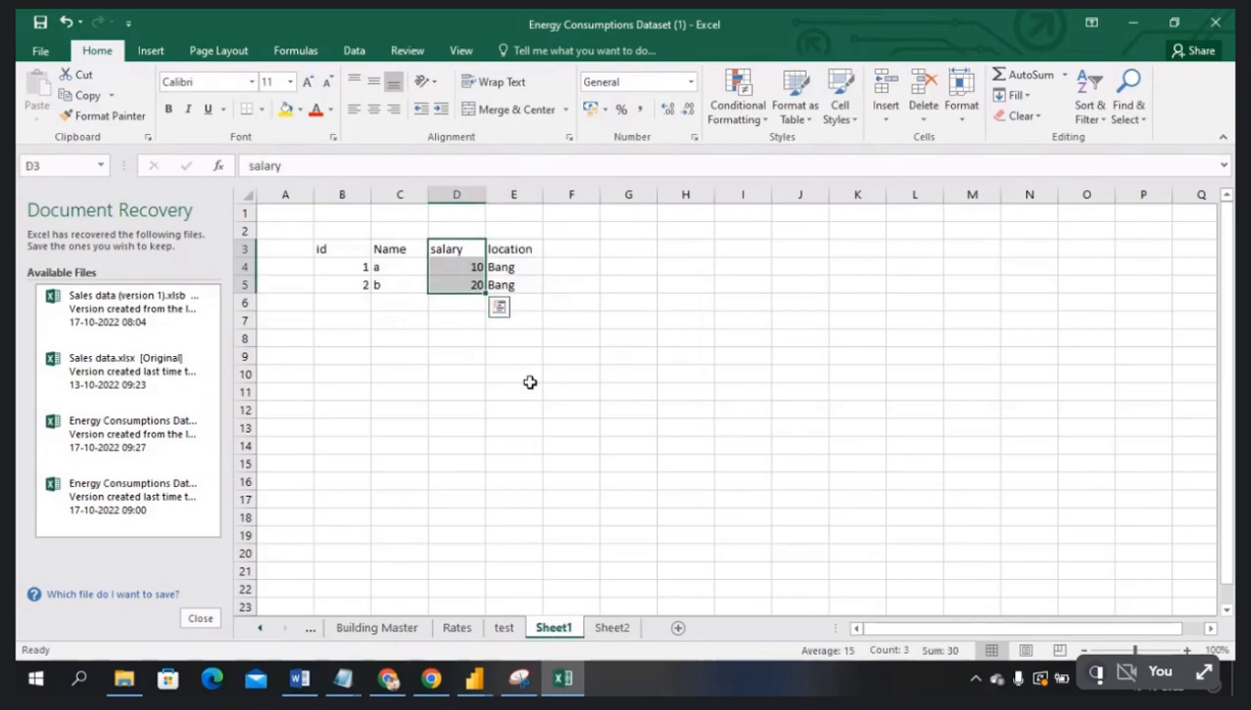
pyautogui.click(529, 249)
pyautogui.moveTo(520, 256); pyautogui.dragTo(517, 279)
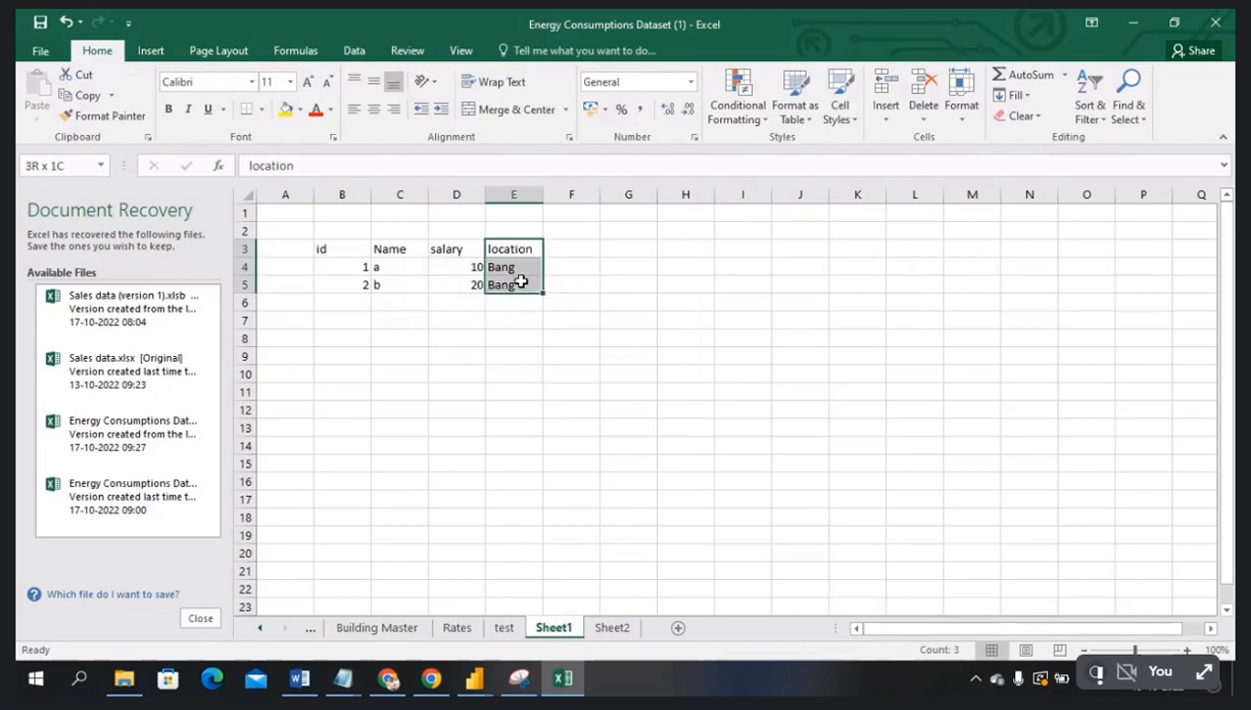
pyautogui.click(518, 359)
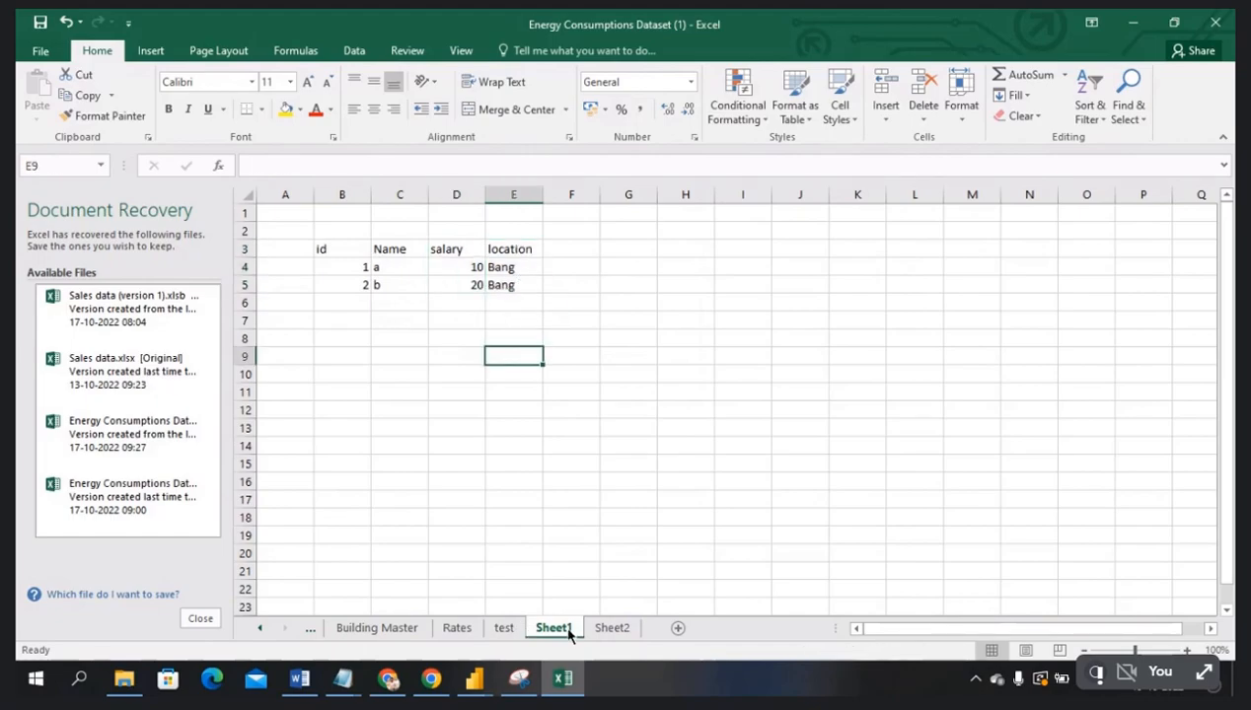
# - Copy the data rows B4:E5 of Sheet1 below the Sheet2 rows, starting at cell B6, and review the combined table
pyautogui.moveTo(336, 264); pyautogui.dragTo(510, 285)
pyautogui.hotkey('ctrl', 'c')
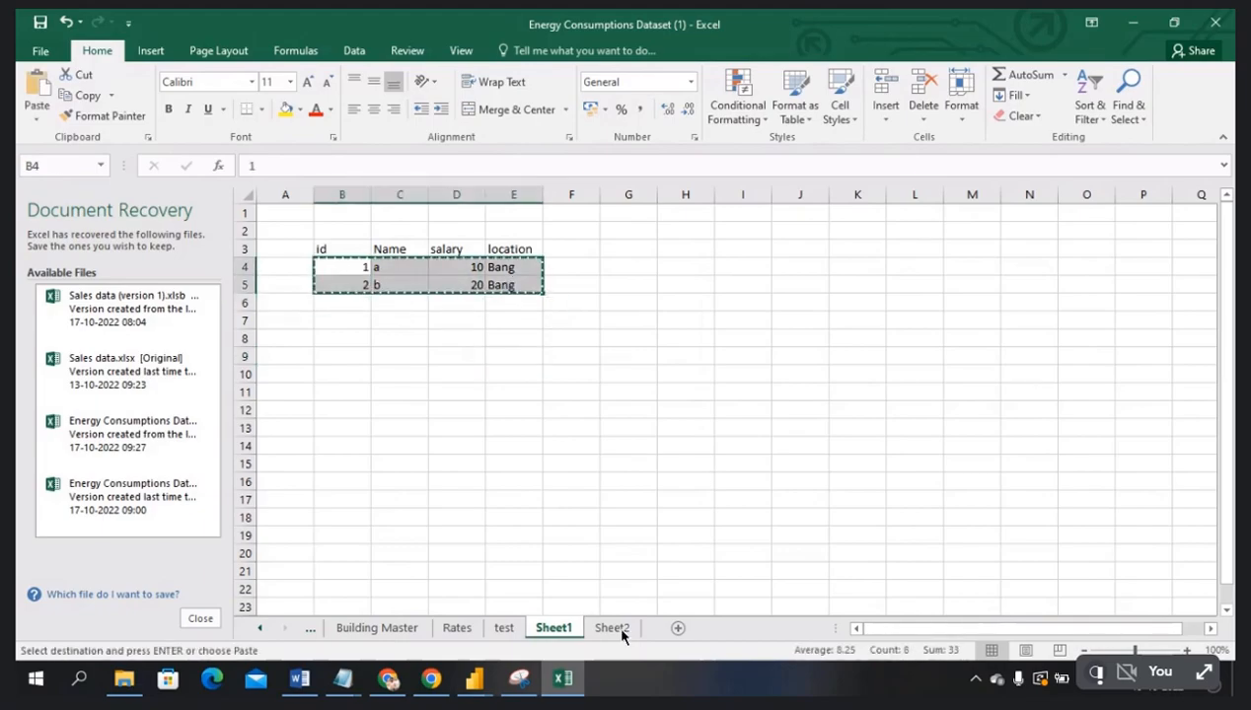
pyautogui.click(613, 629)
pyautogui.click(356, 310)
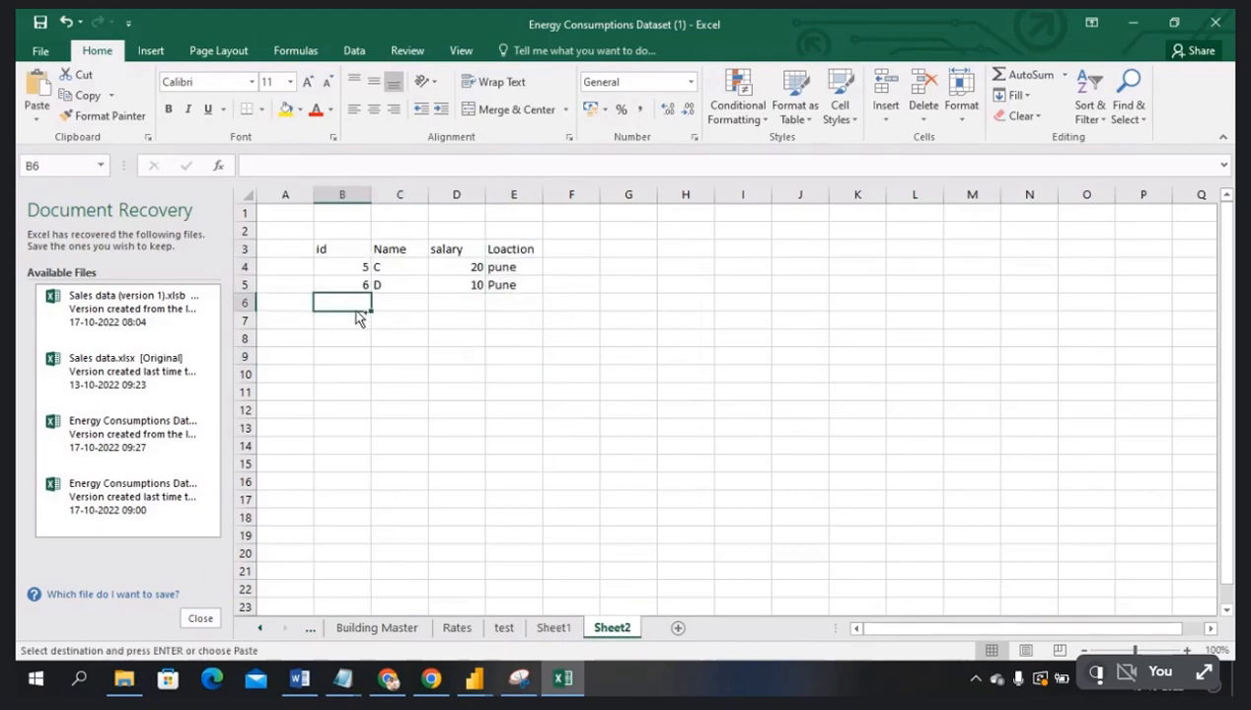
pyautogui.hotkey('ctrl', 'v')
pyautogui.click(394, 391)
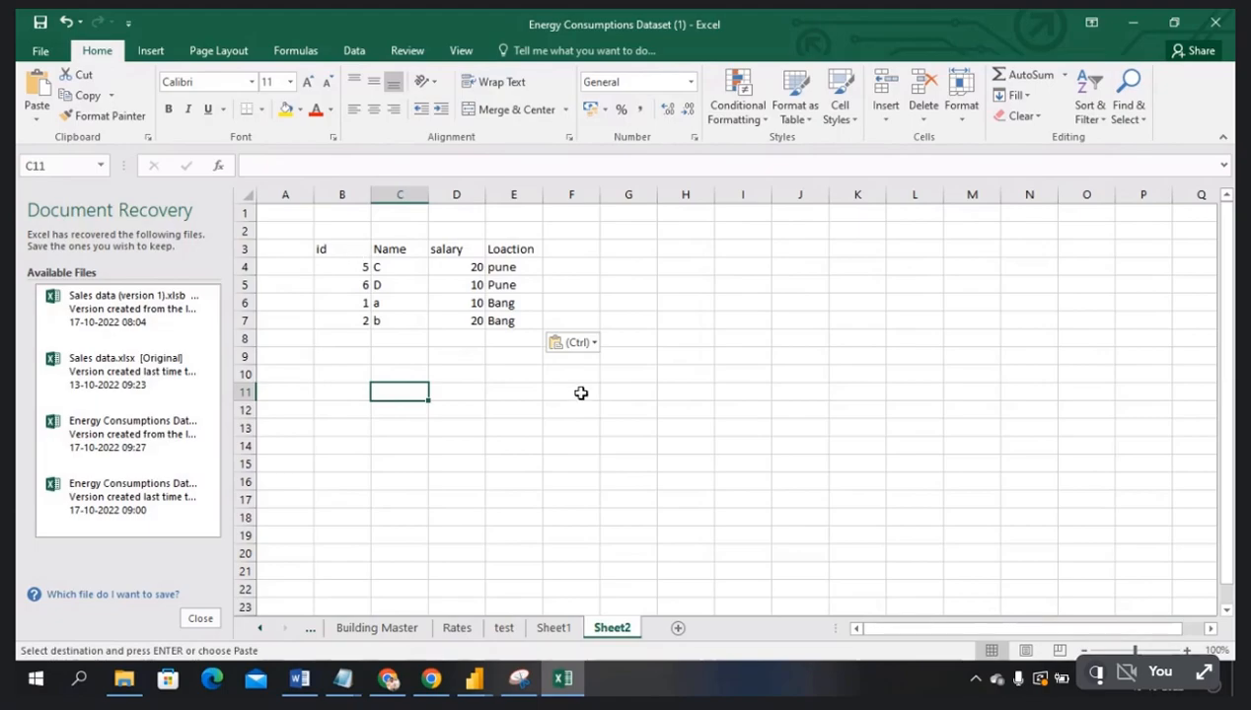
pyautogui.moveTo(335, 249); pyautogui.dragTo(520, 331)
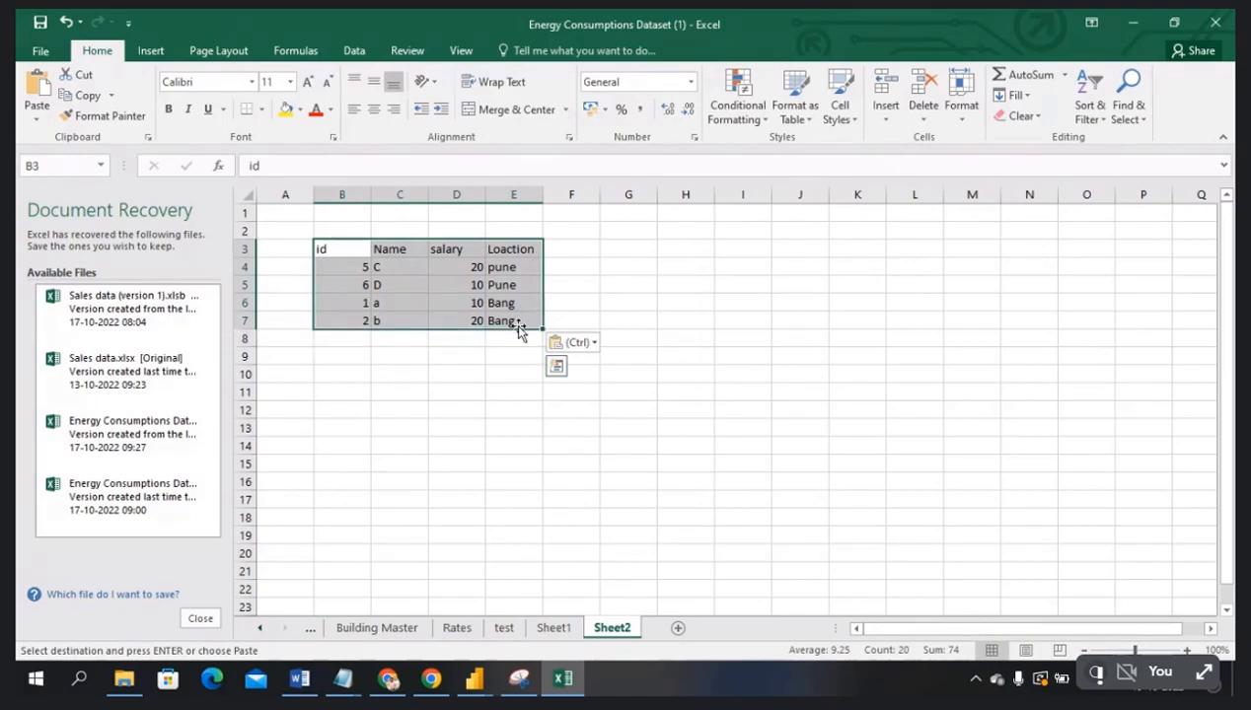
pyautogui.click(472, 430)
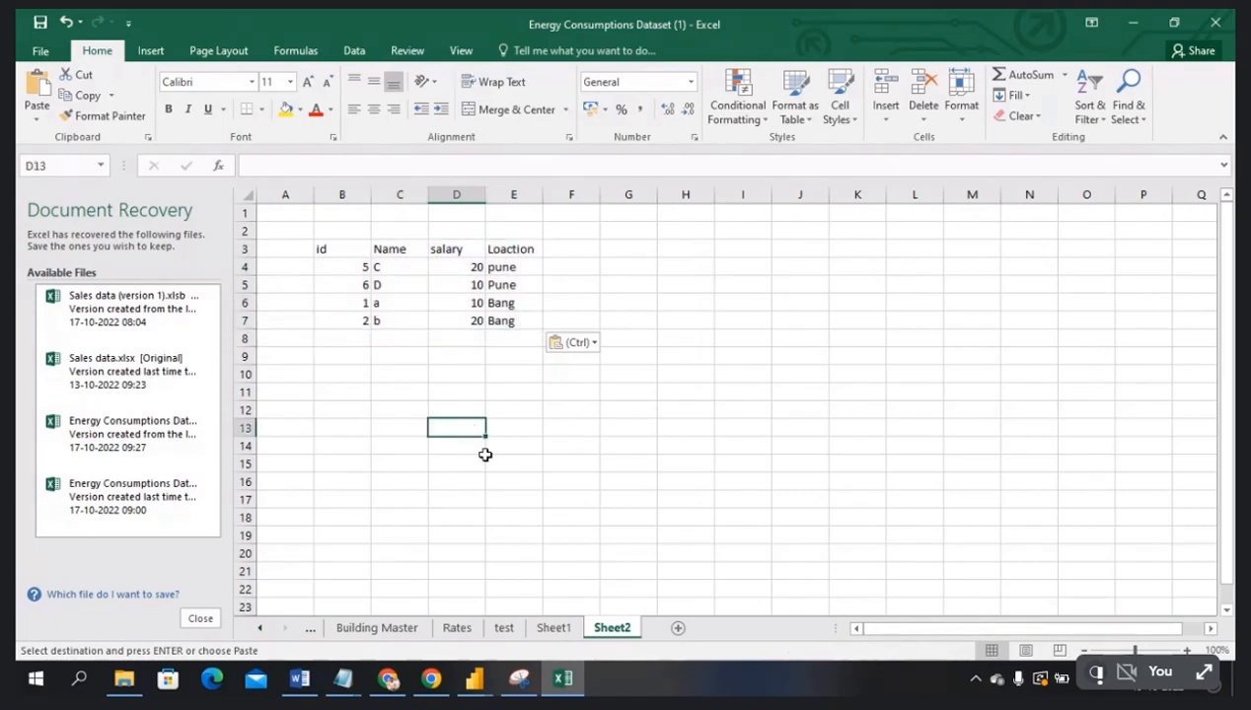
# - Copy only the id values in B4:B5 of Sheet1 to cell B8 of Sheet2, and switch to the Power Query Editor
pyautogui.click(553, 632)
pyautogui.click(383, 336)
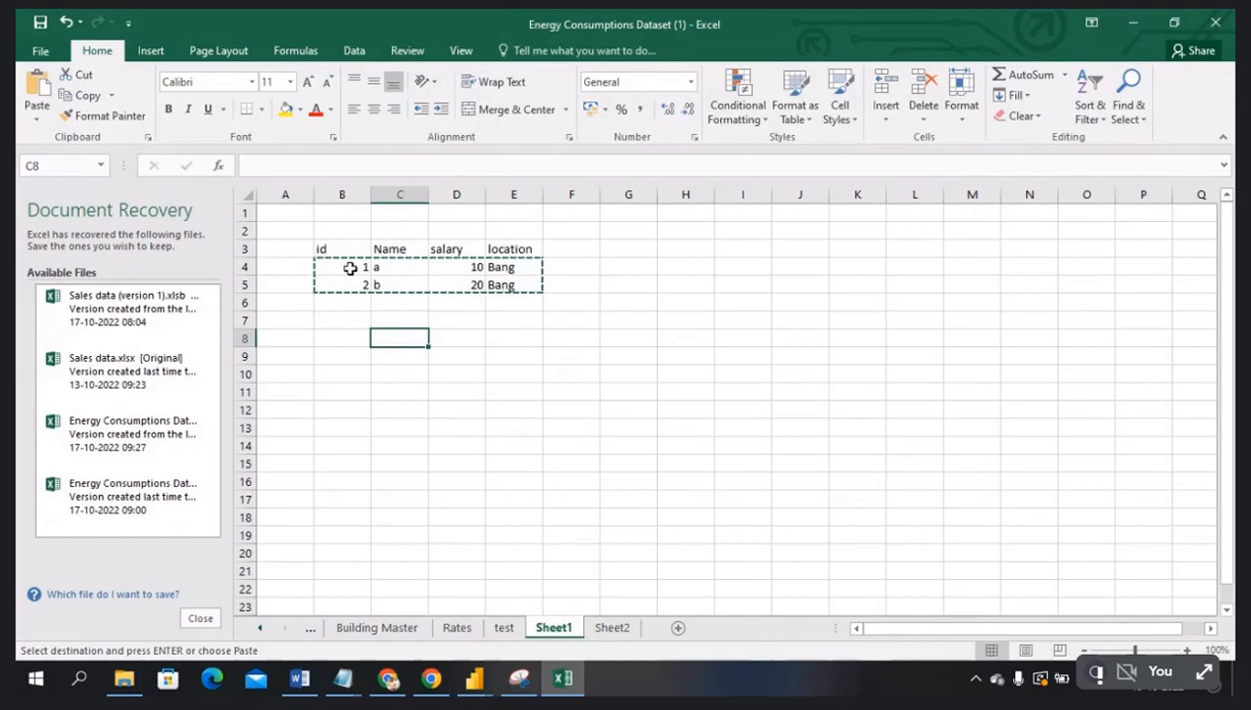
pyautogui.moveTo(350, 268); pyautogui.dragTo(349, 284)
pyautogui.hotkey('ctrl', 'c')
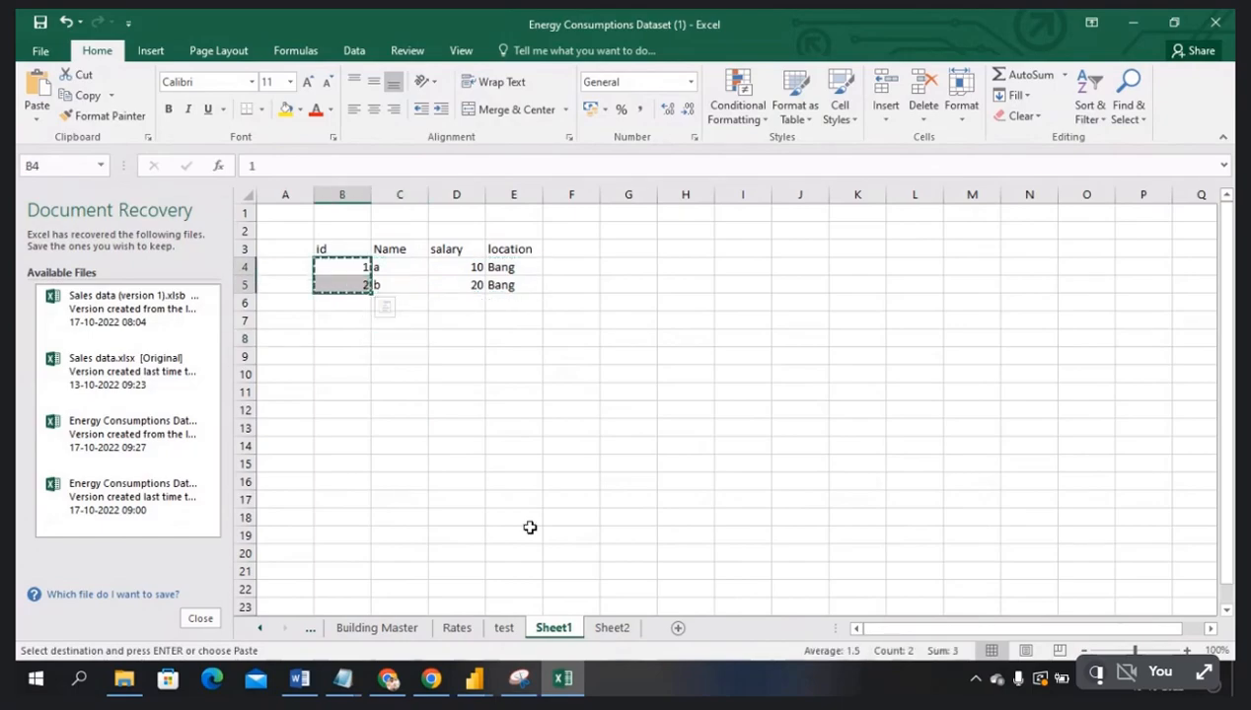
pyautogui.click(612, 629)
pyautogui.click(349, 336)
pyautogui.hotkey('ctrl', 'v')
pyautogui.click(464, 424)
pyautogui.moveTo(482, 687)
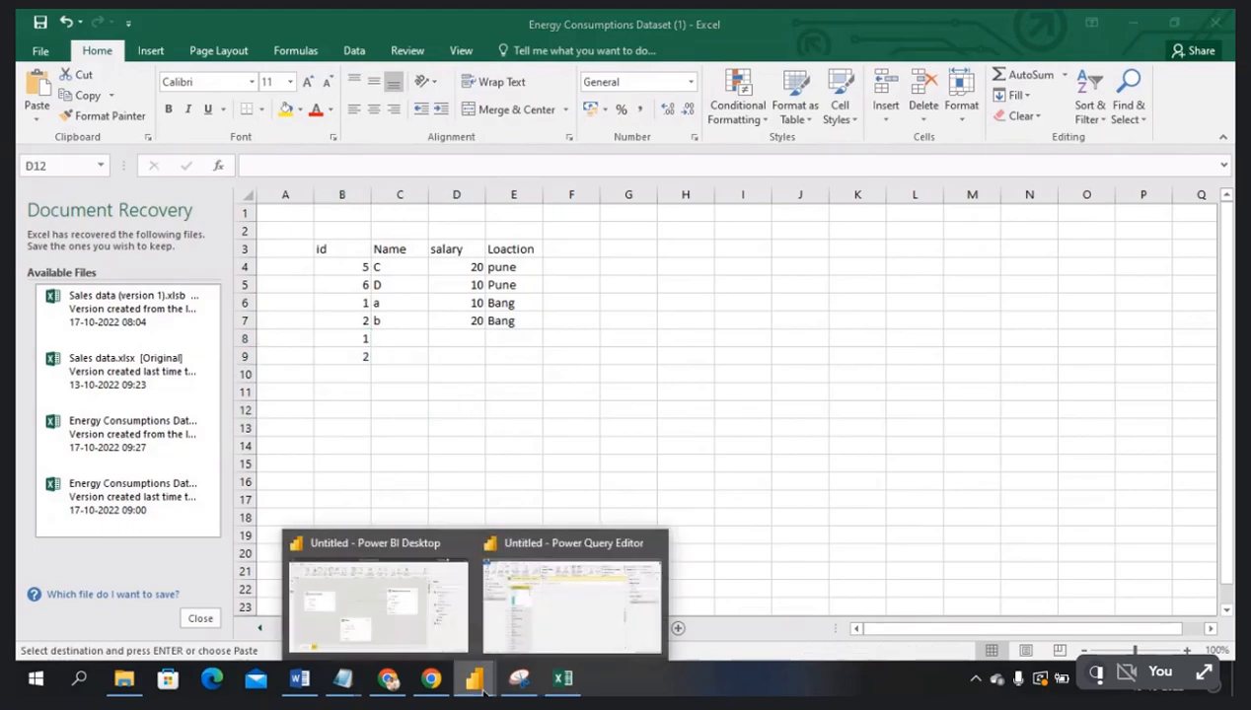
pyautogui.click(549, 630)
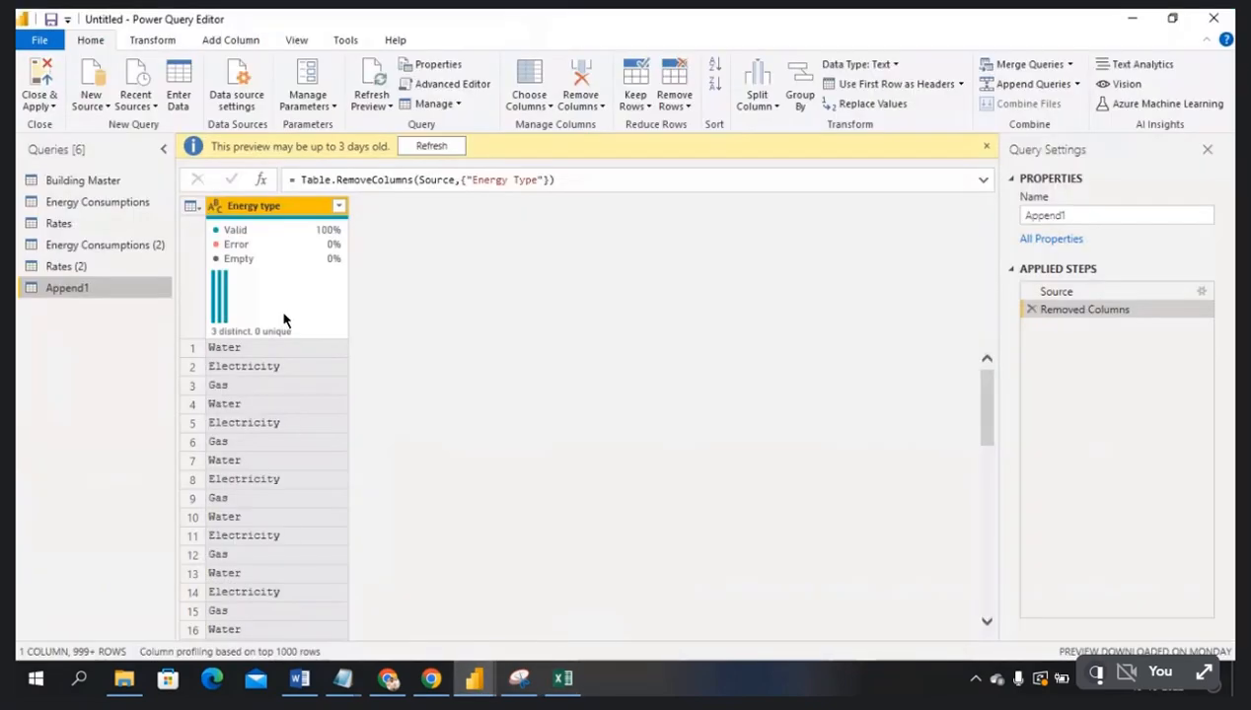
# - Switch to the Excel workbook and add the column header PF in cell F3 of Sheet2
pyautogui.hotkey('alt', 'Tab')
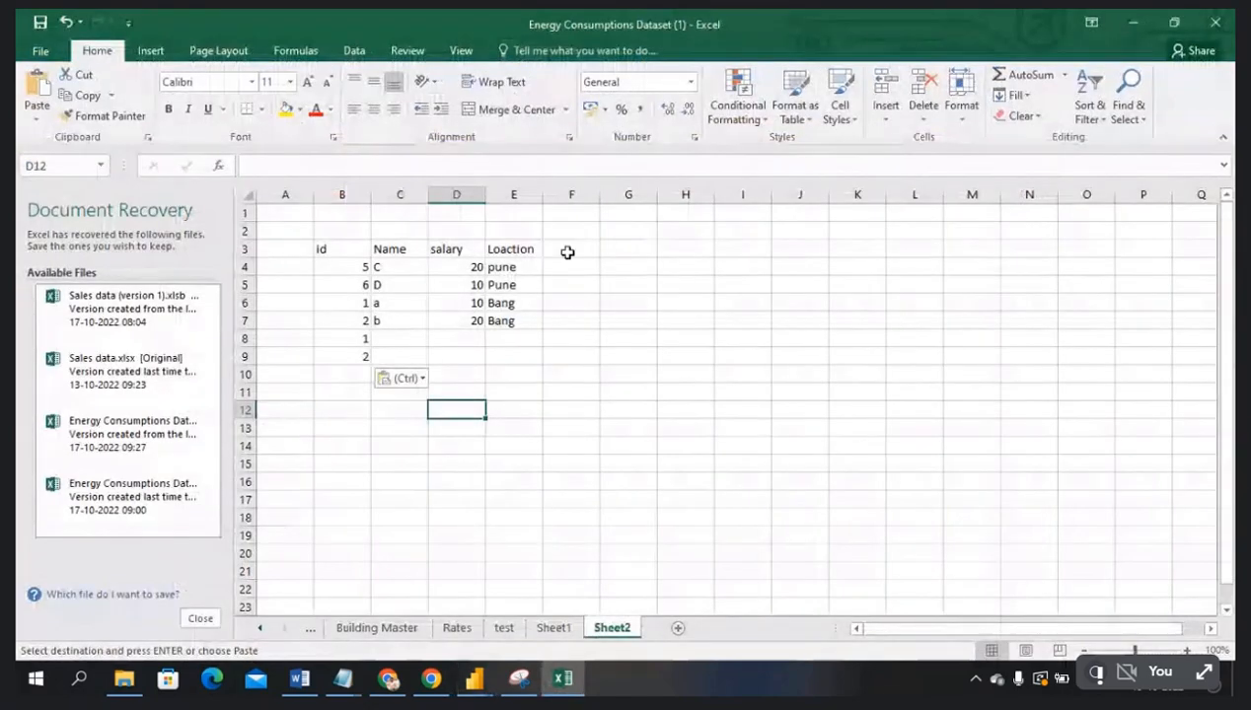
pyautogui.click(565, 250)
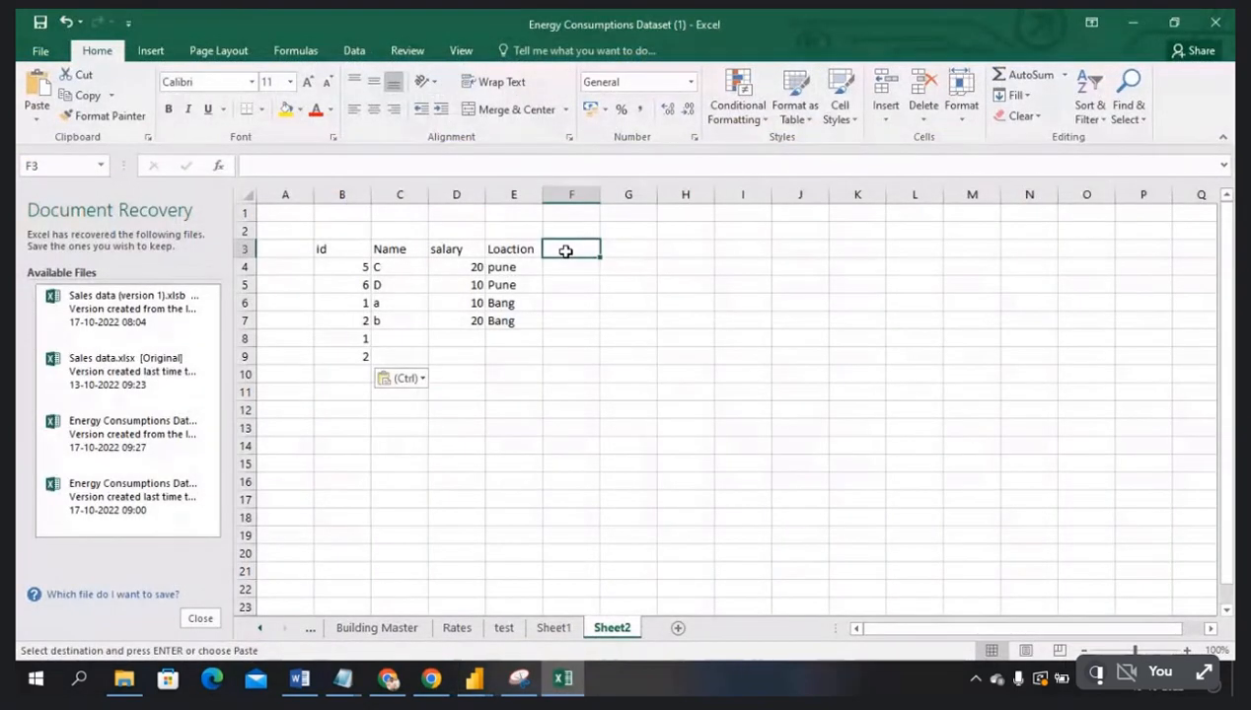
pyautogui.write('p')
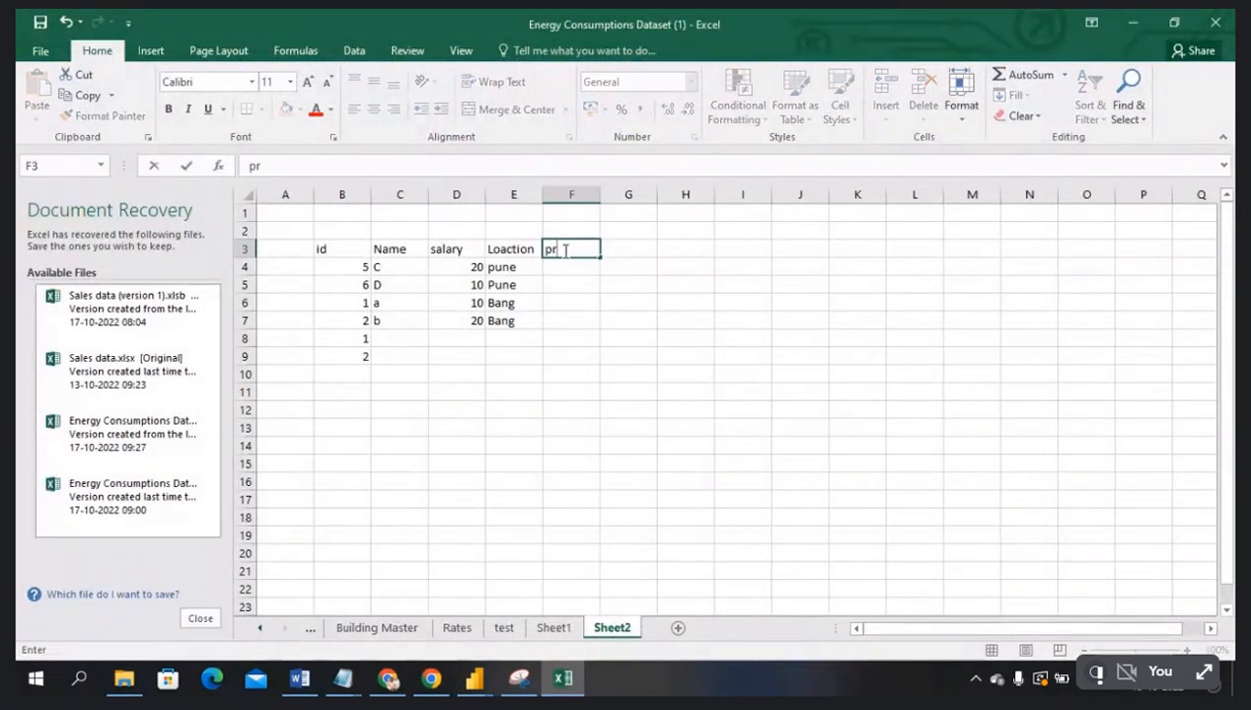
pyautogui.write('r')
pyautogui.press('Return')
pyautogui.press('Up')
pyautogui.write('PF')
pyautogui.press('Return')
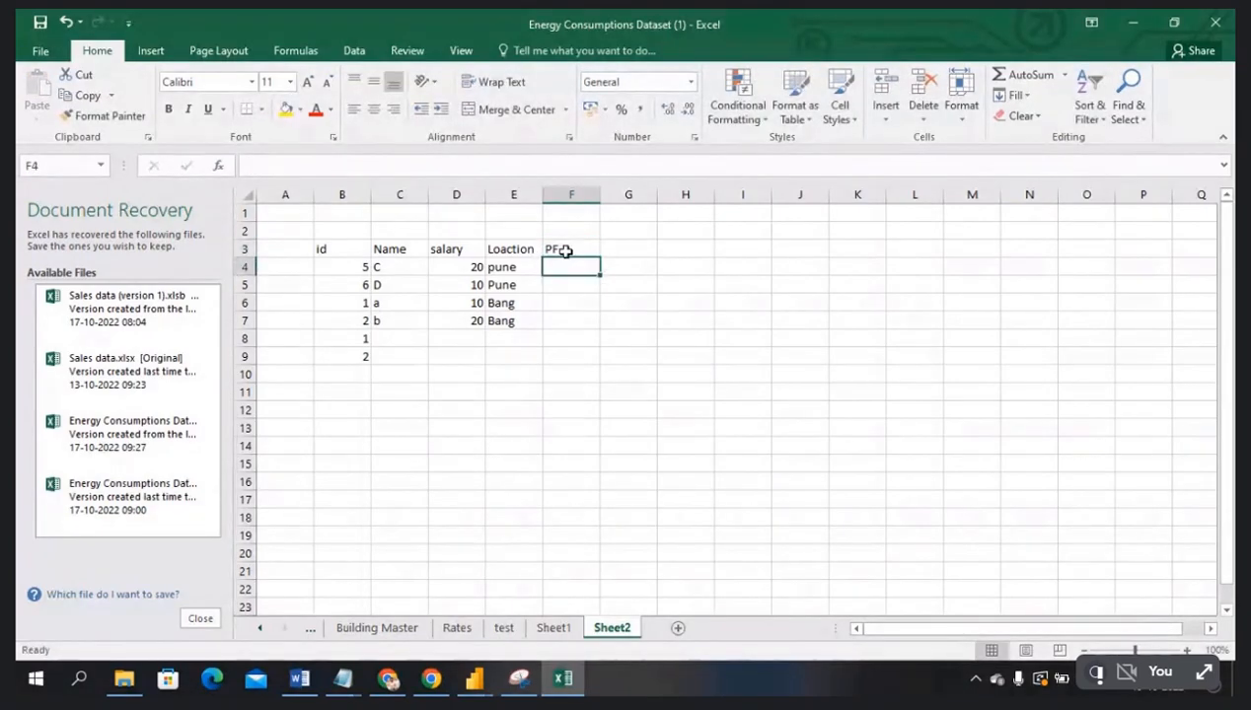
# - Fill the PF column in cells F4:F7 of Sheet2 with 10, 20, 30 and 10
pyautogui.write('10')
pyautogui.press('Return')
pyautogui.write('20')
pyautogui.press('Return')
pyautogui.write('30')
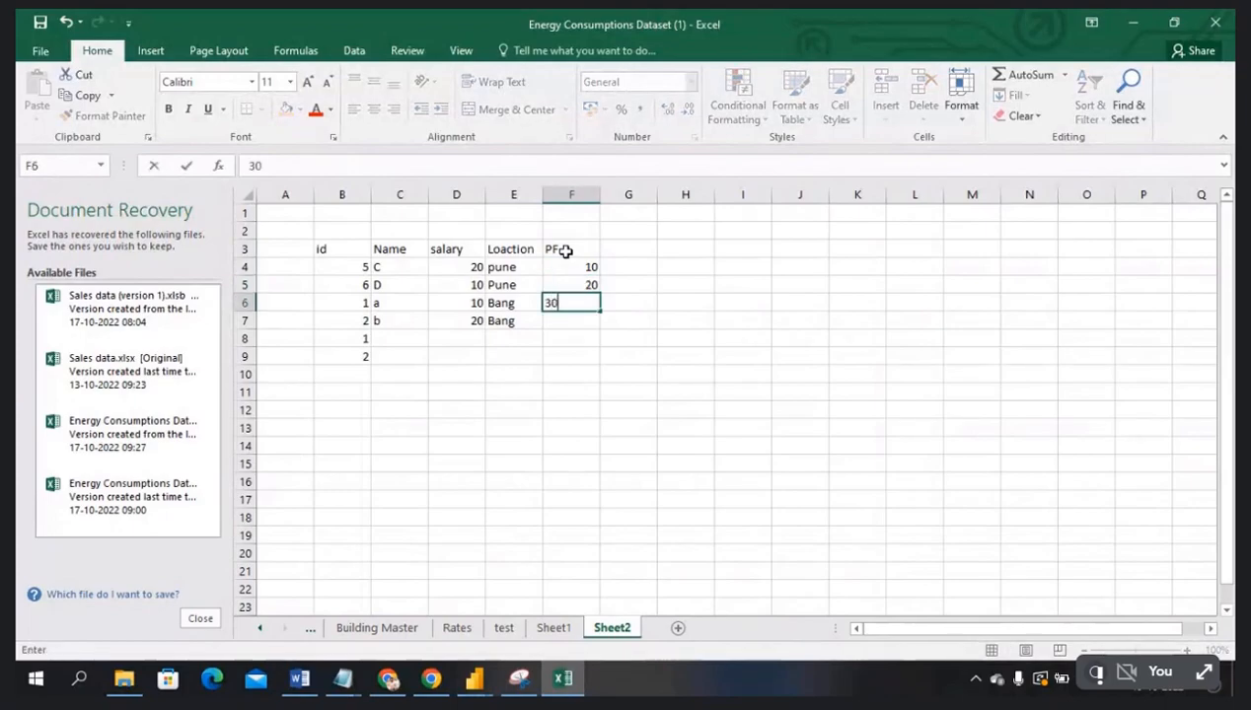
pyautogui.press('Return')
pyautogui.write('10')
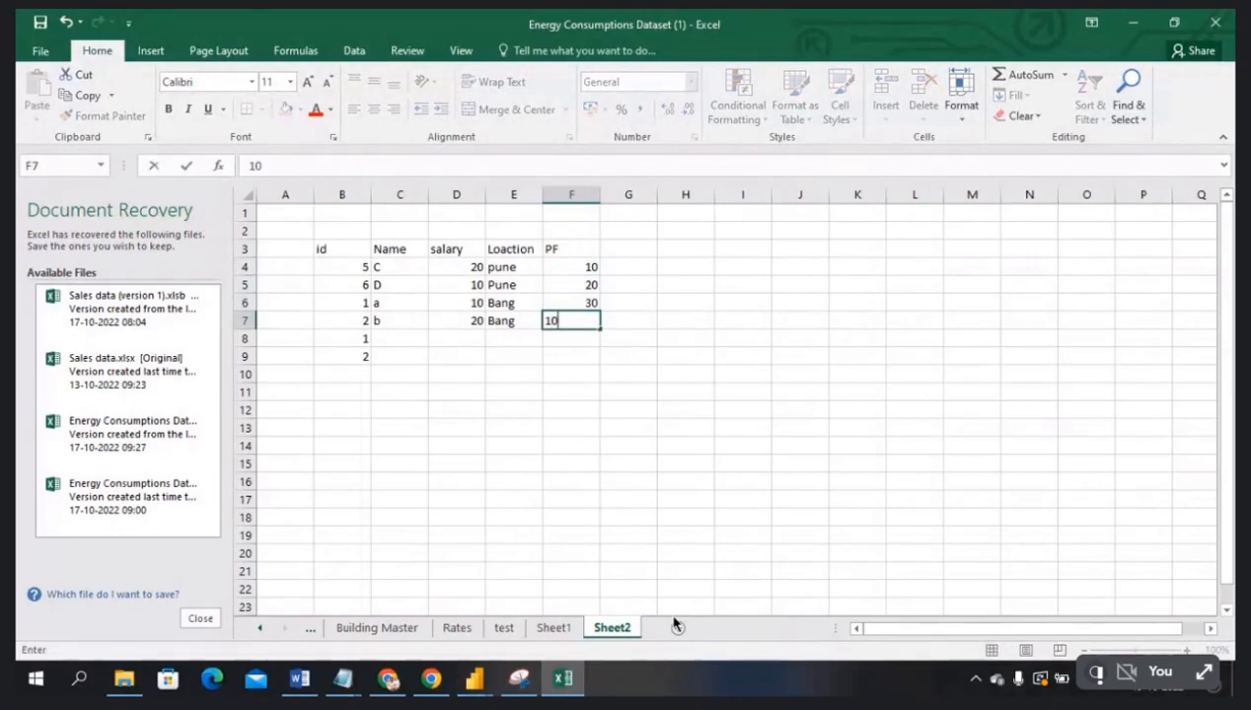
pyautogui.click(642, 462)
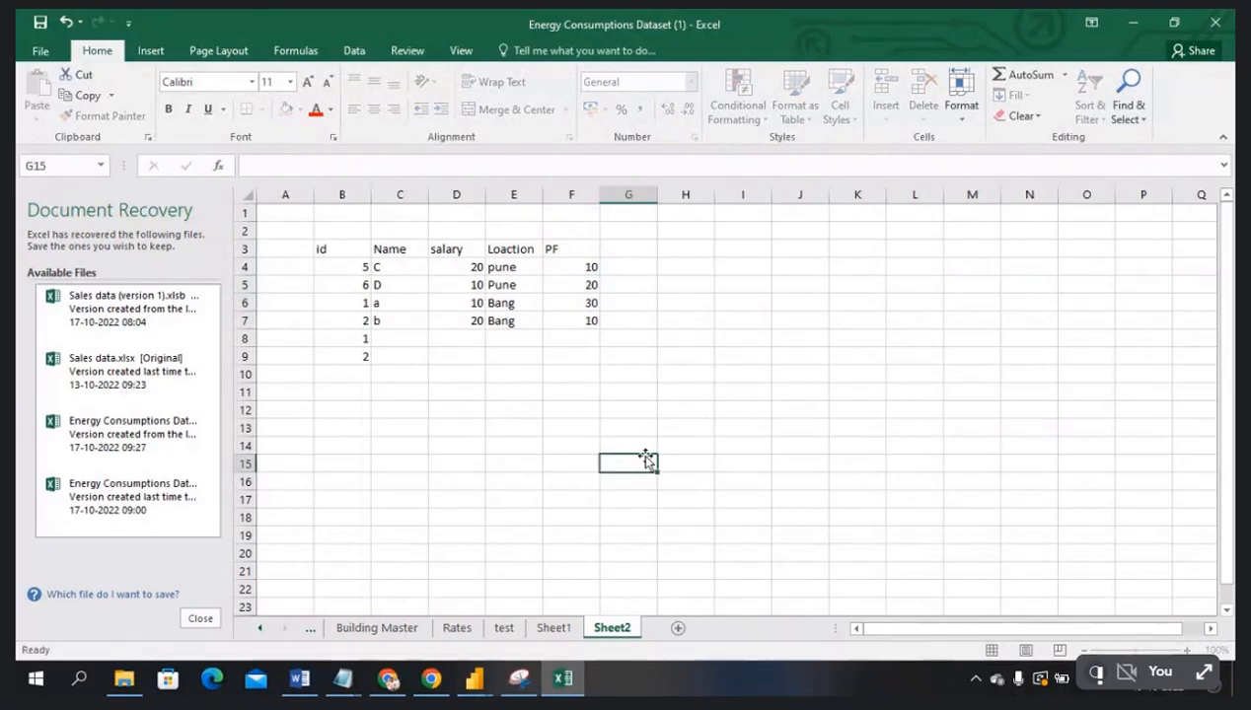
# - Compare the columns of Sheet1 with those of Sheet2, checking for a counterpart to the PF column
pyautogui.click(553, 628)
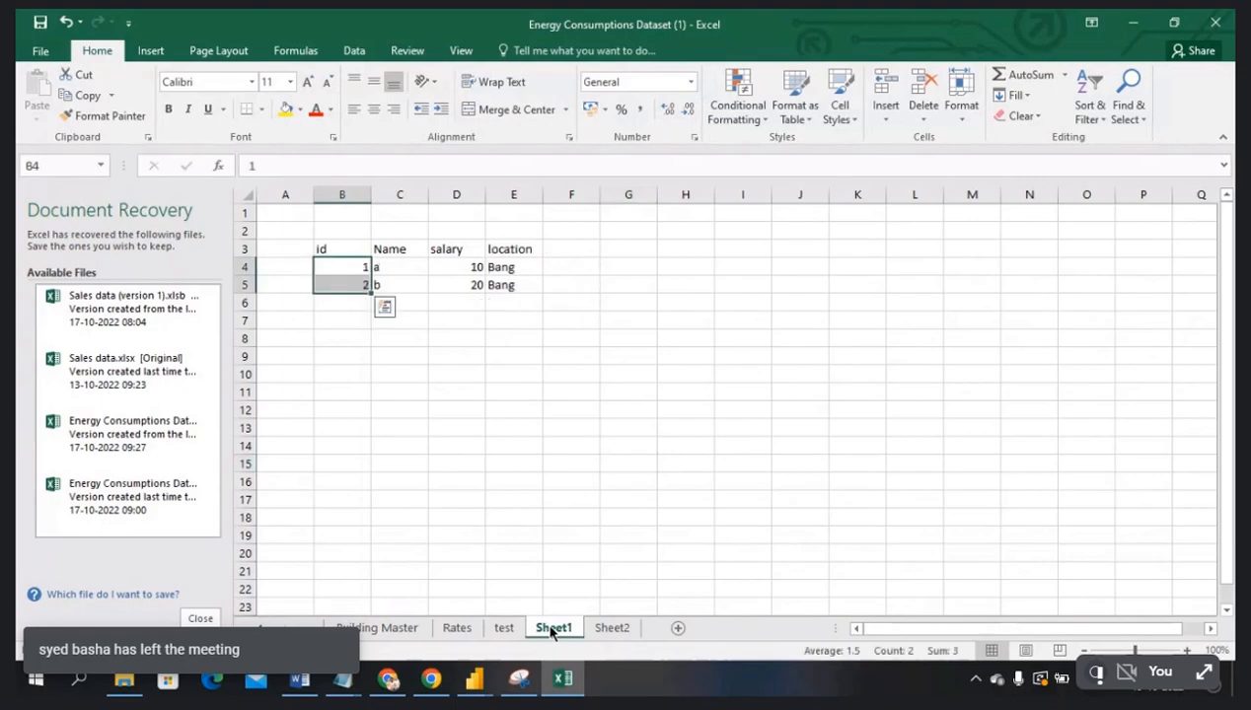
pyautogui.click(612, 628)
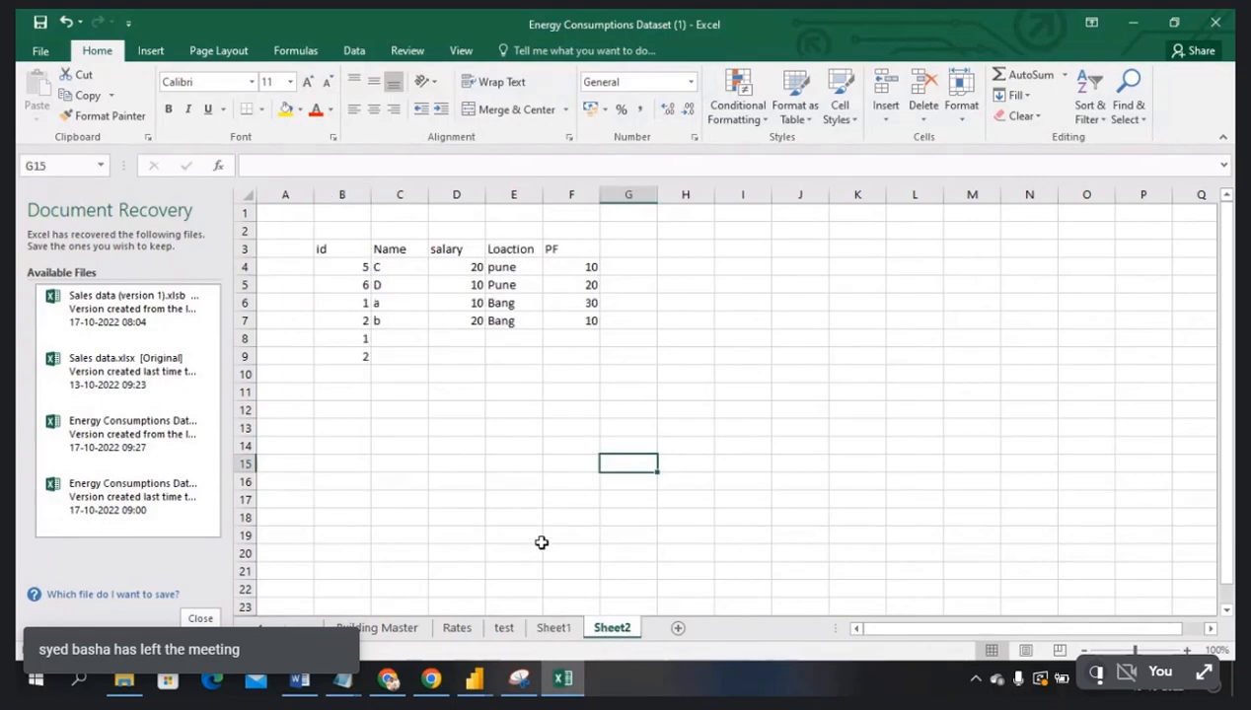
pyautogui.click(564, 249)
pyautogui.click(555, 631)
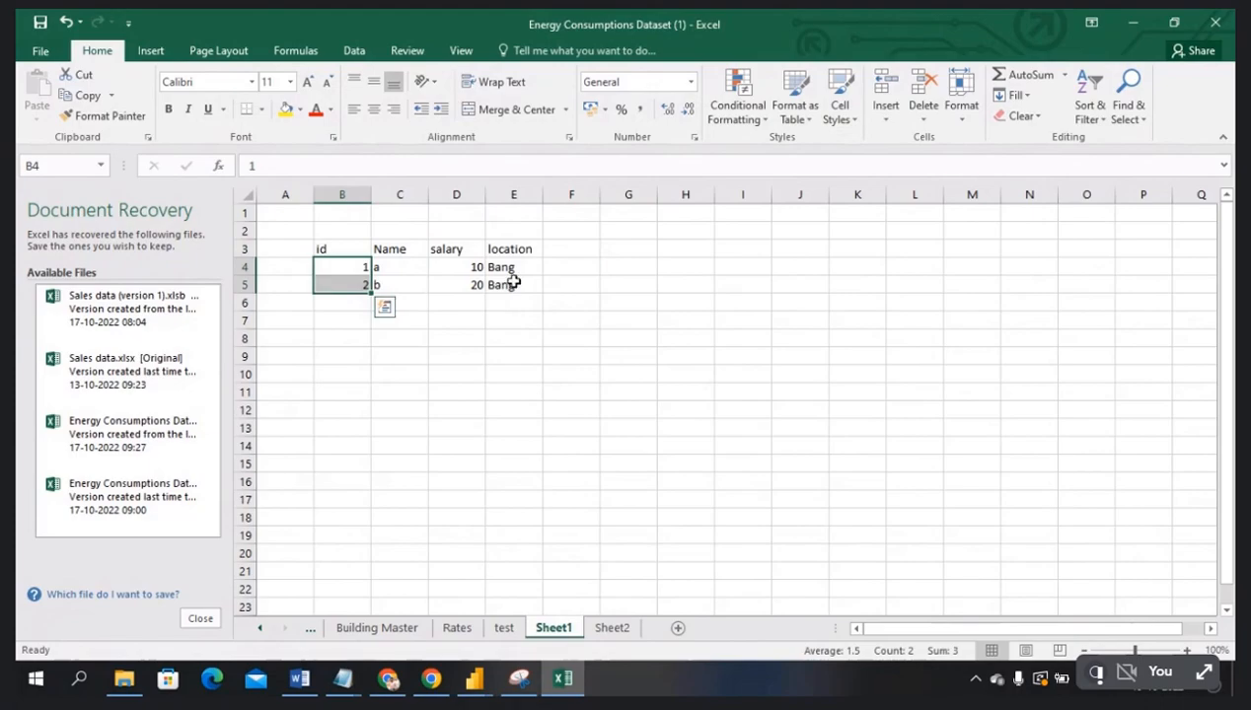
pyautogui.click(567, 252)
pyautogui.moveTo(340, 244); pyautogui.dragTo(496, 289)
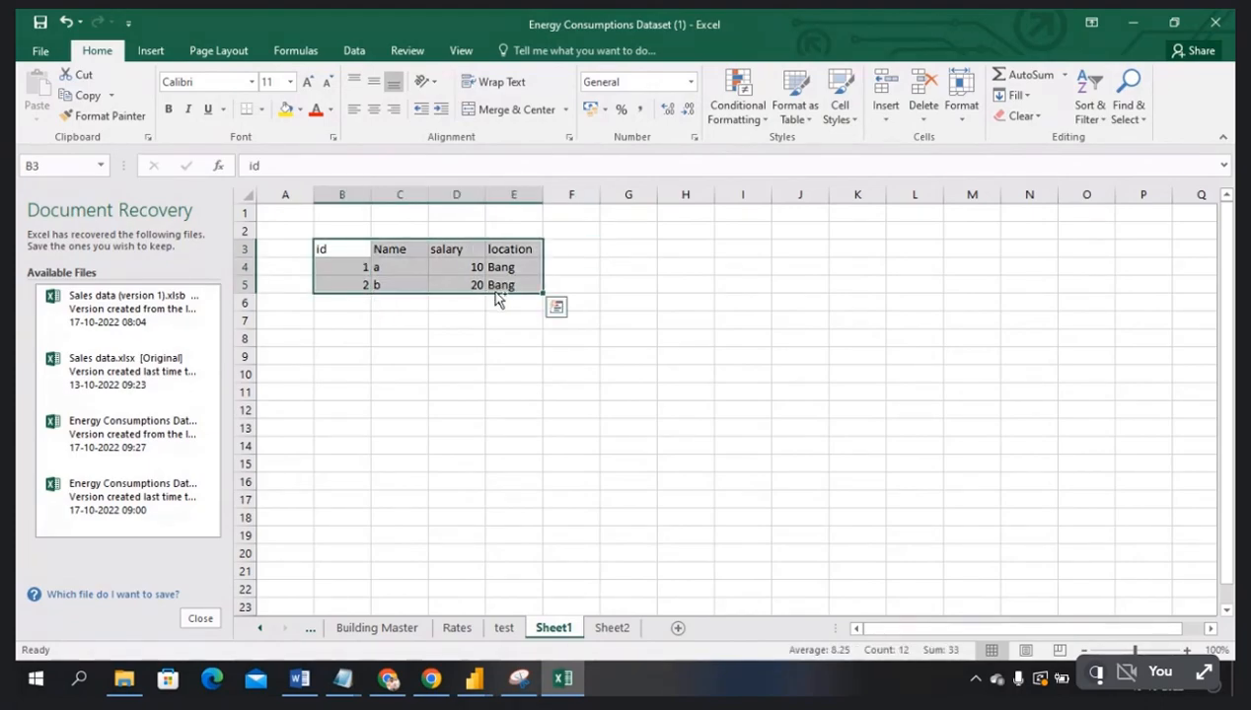
pyautogui.click(610, 628)
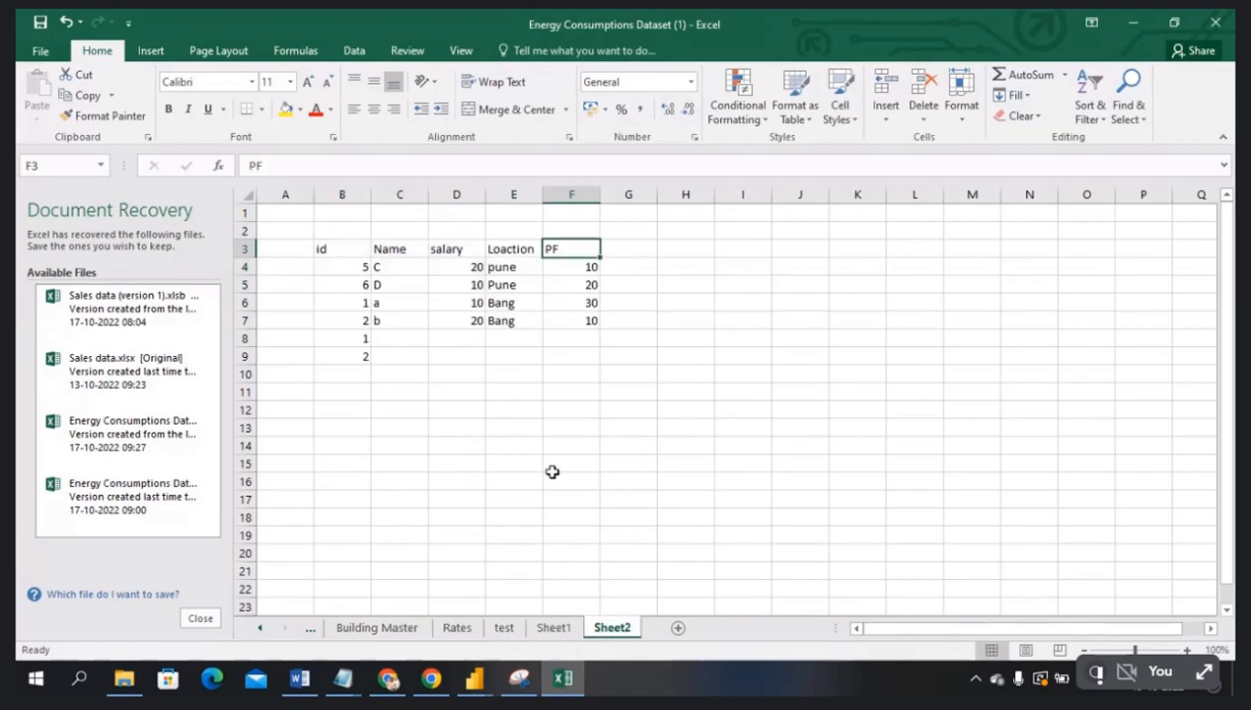
pyautogui.click(554, 630)
pyautogui.hotkey('ctrl', 'c')
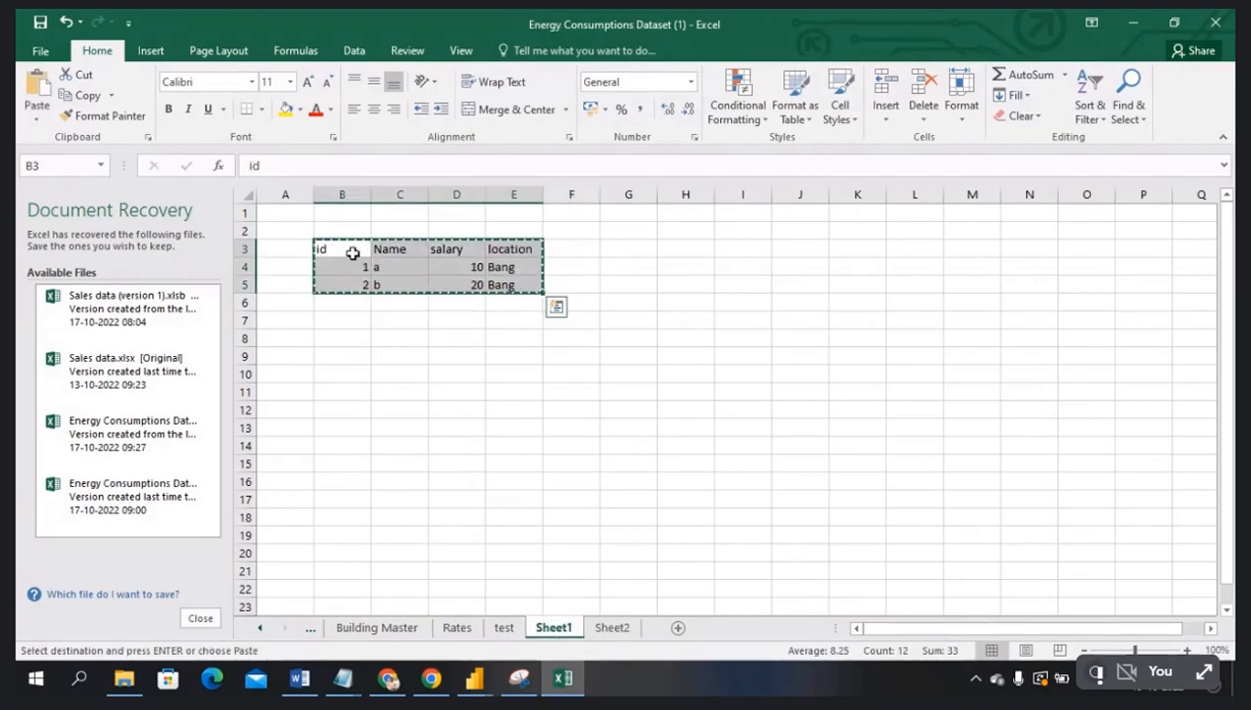
pyautogui.click(611, 629)
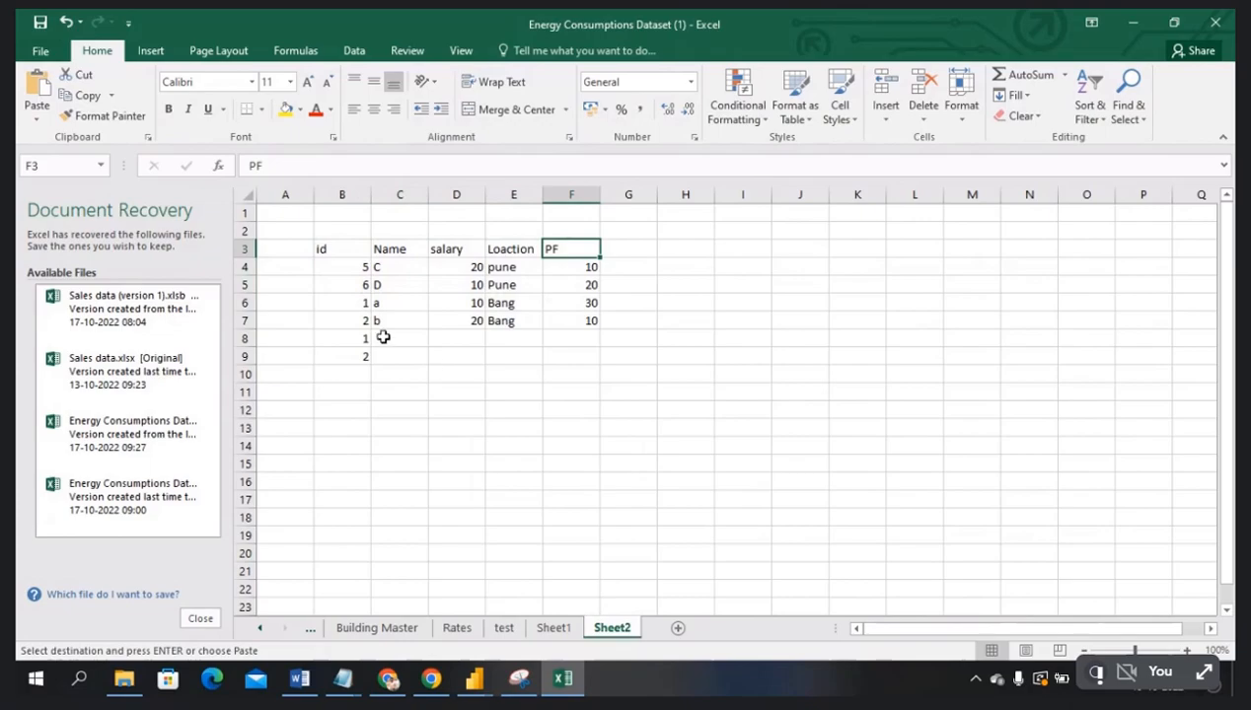
pyautogui.moveTo(363, 302); pyautogui.dragTo(500, 367)
pyautogui.hotkey('ctrl', 'q')
pyautogui.click(662, 369)
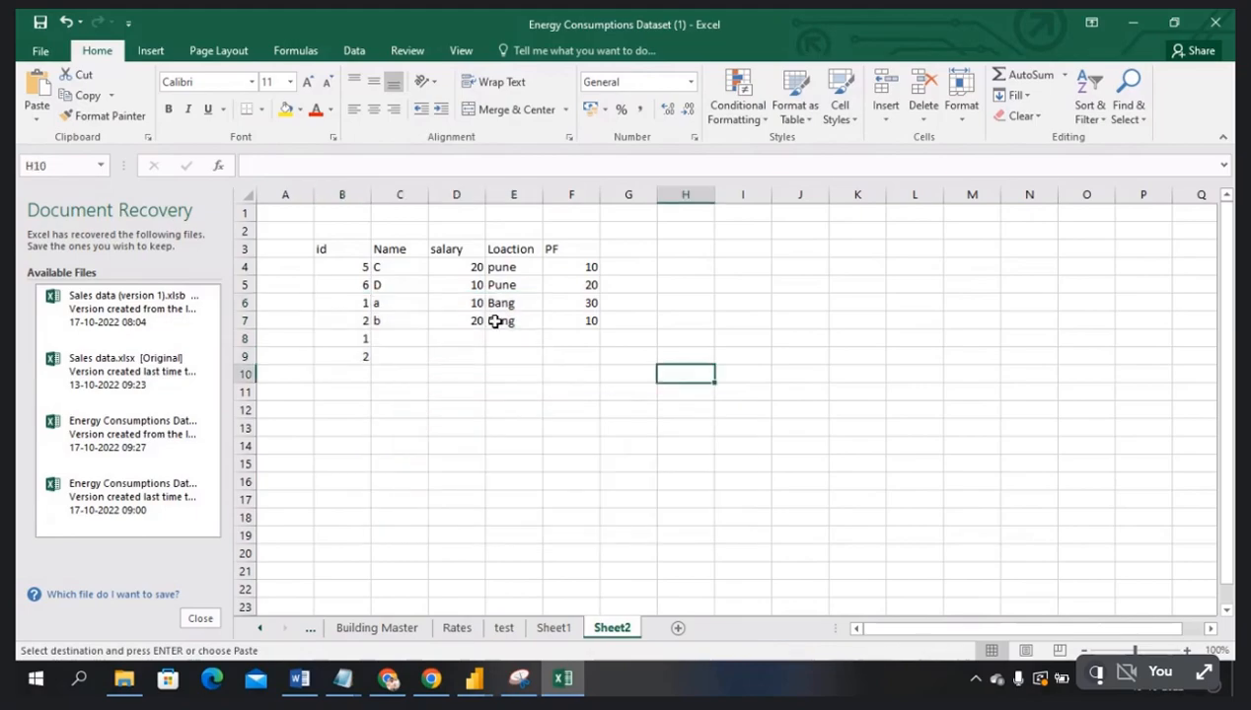
# - Clear the previously appended rows in cells B6:F9 of Sheet2
pyautogui.moveTo(364, 305); pyautogui.dragTo(576, 354)
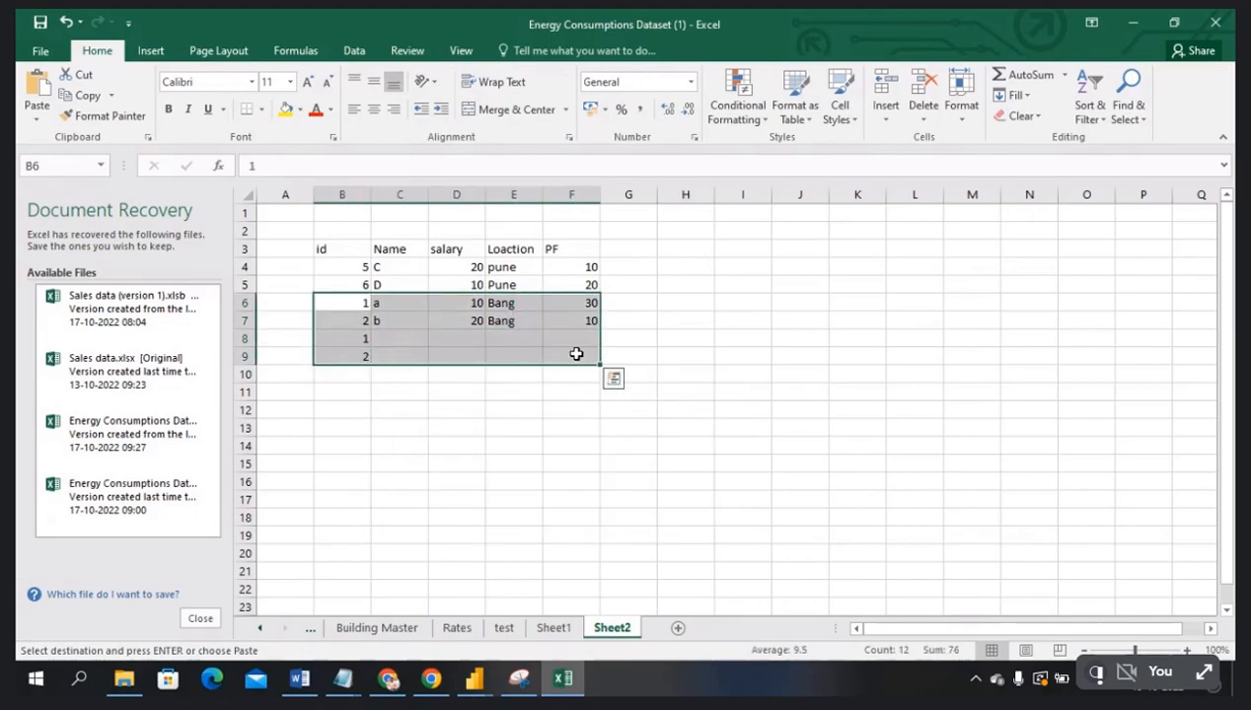
pyautogui.press('Delete')
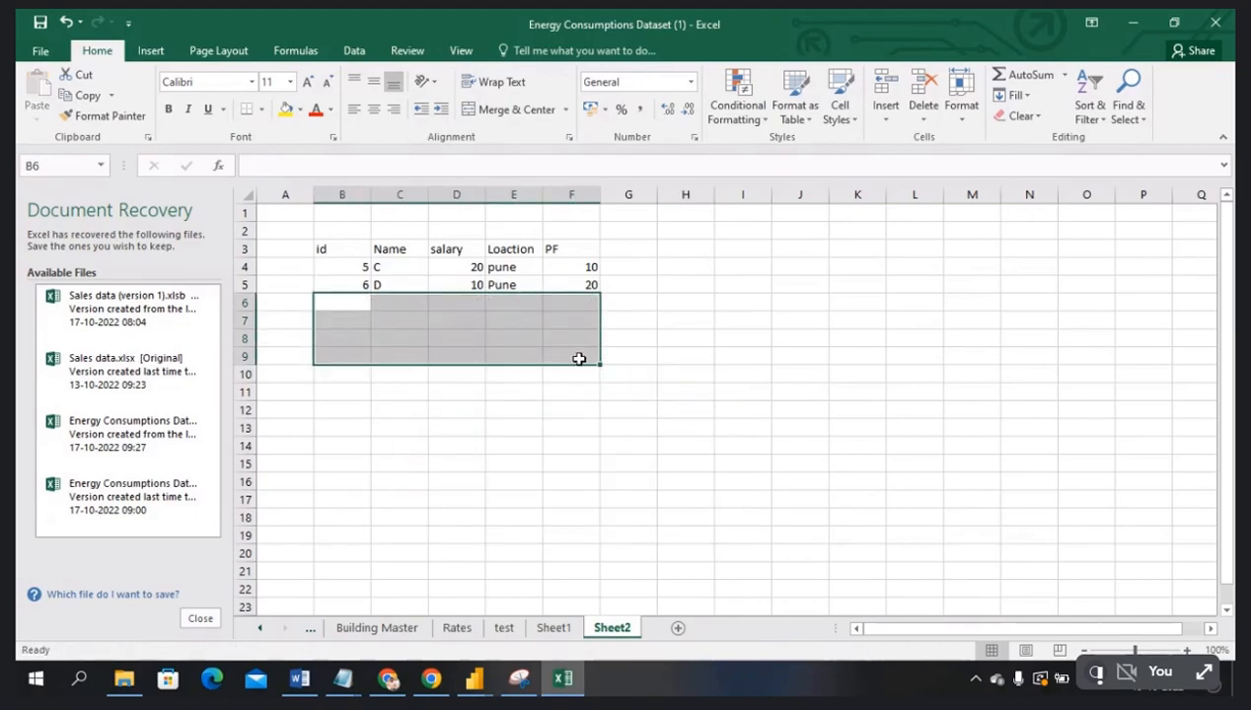
pyautogui.click(622, 414)
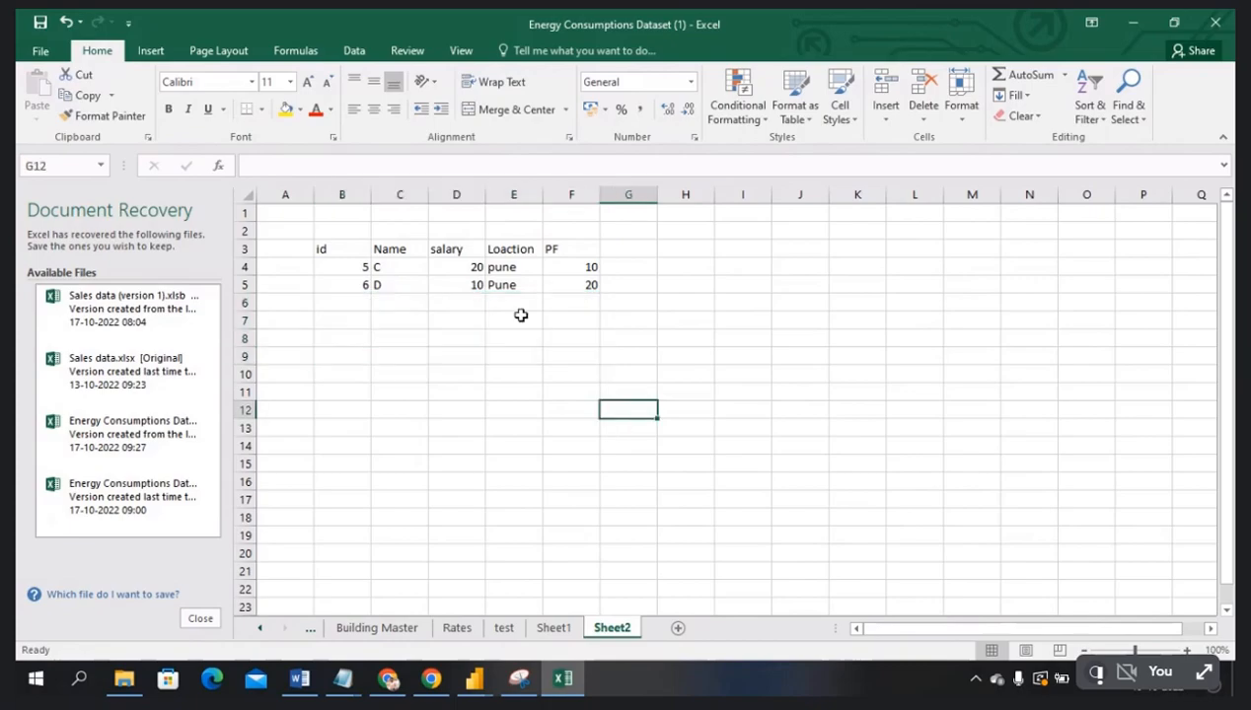
# - Copy the Sheet1 table B3:E5, including its headers, into Sheet2 starting at cell B6
pyautogui.click(558, 628)
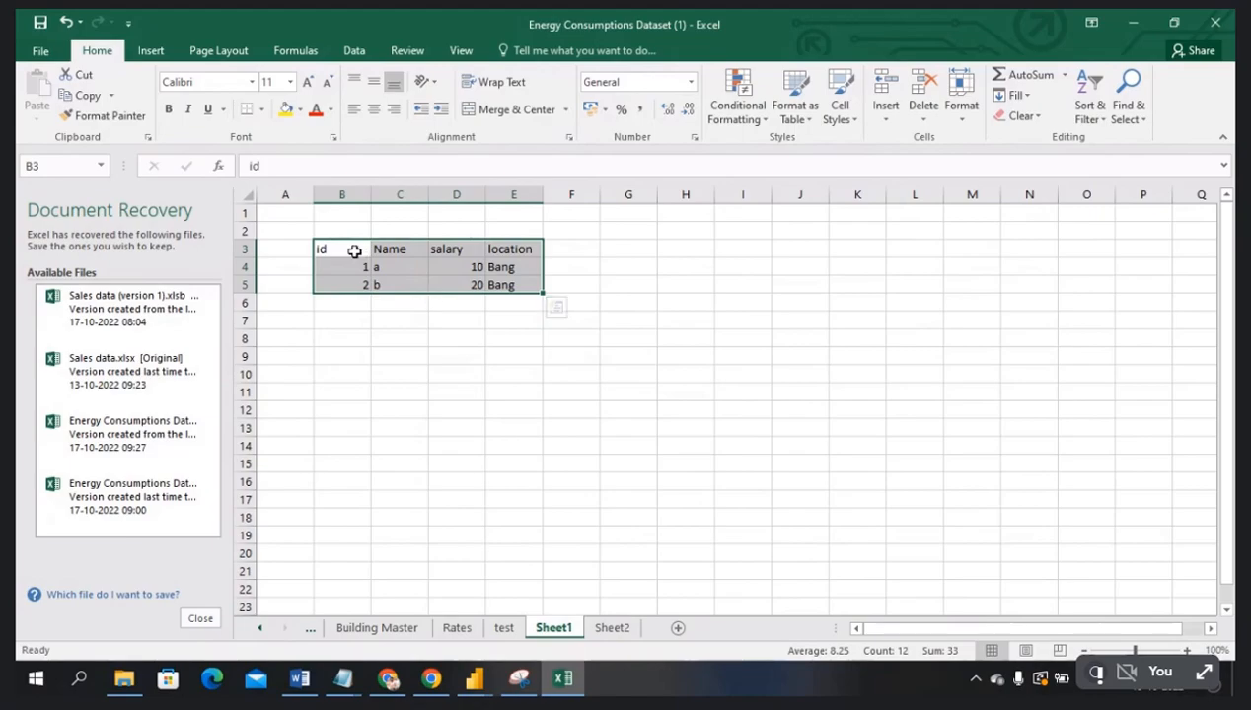
pyautogui.hotkey('ctrl', 'c')
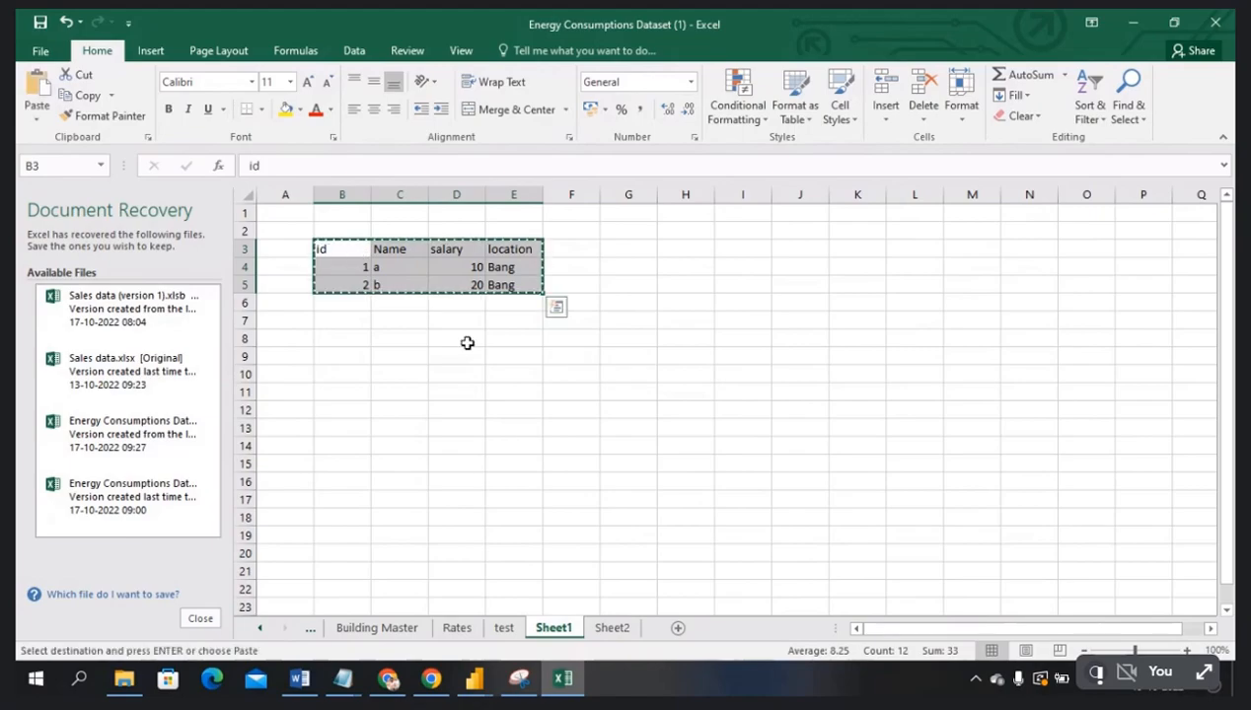
pyautogui.click(621, 629)
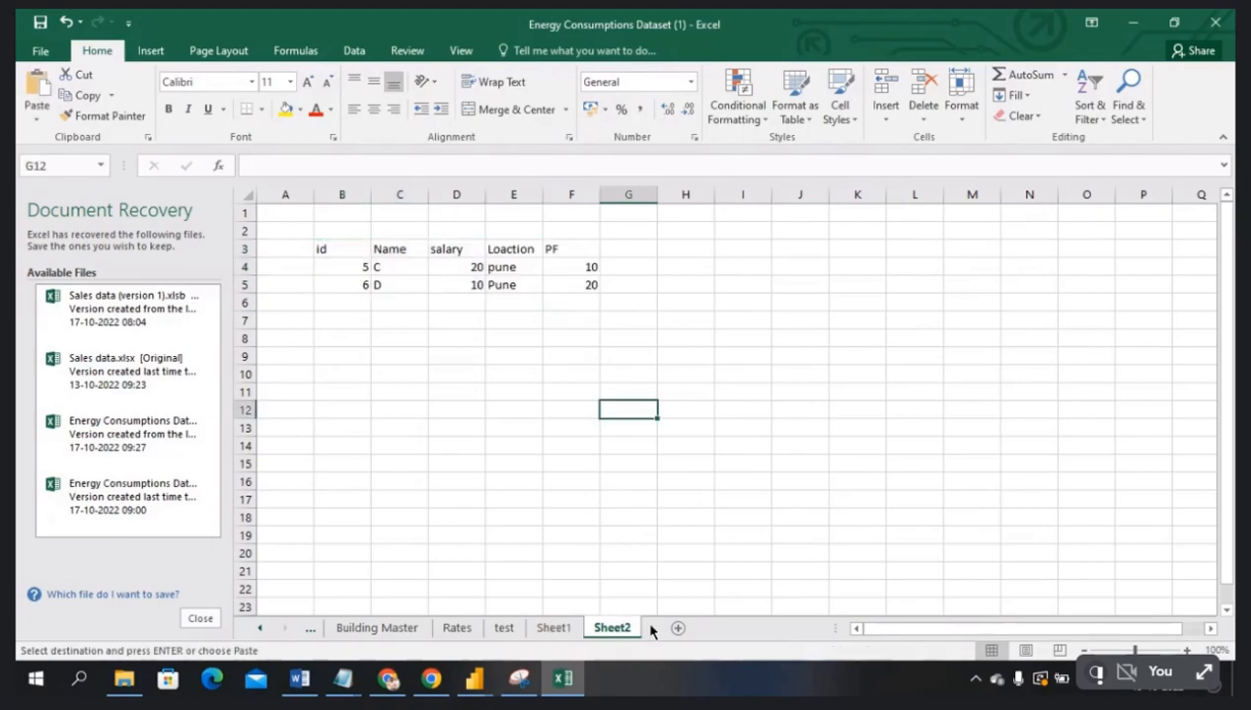
pyautogui.click(360, 308)
pyautogui.hotkey('ctrl', 'v')
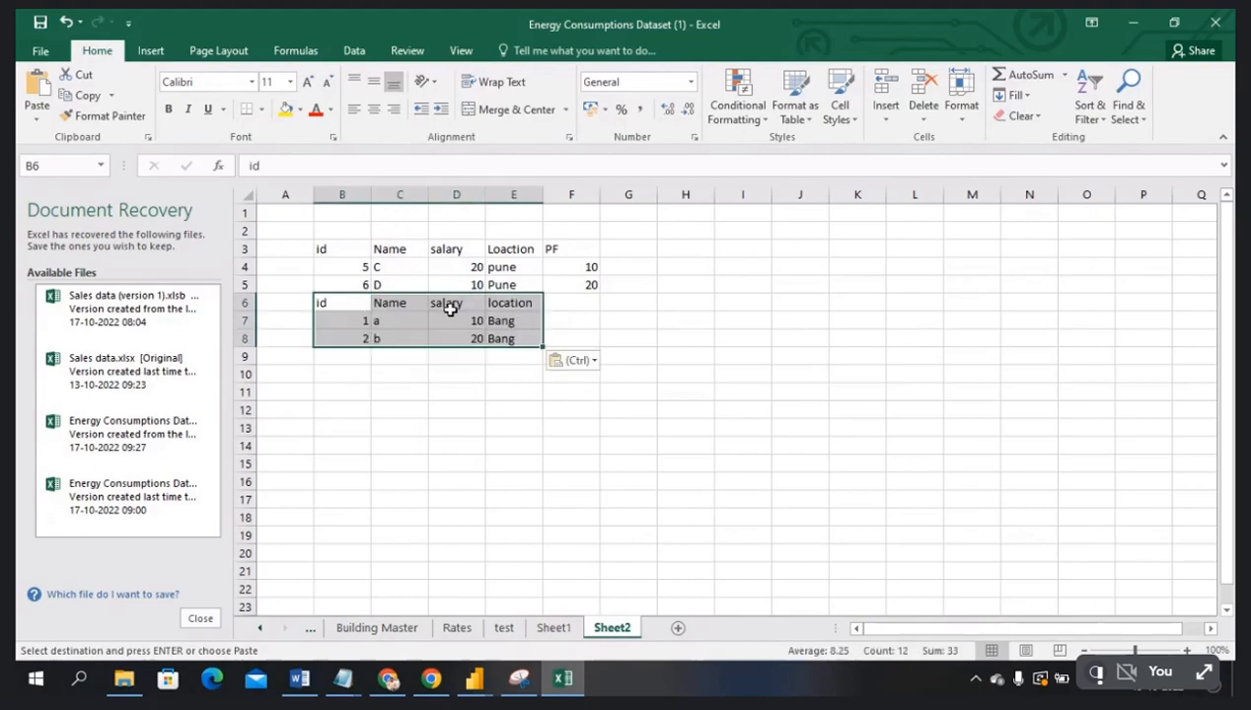
# - Enter Null in the PF column cells F6:F8 beside the rows pasted into Sheet2
pyautogui.click(586, 307)
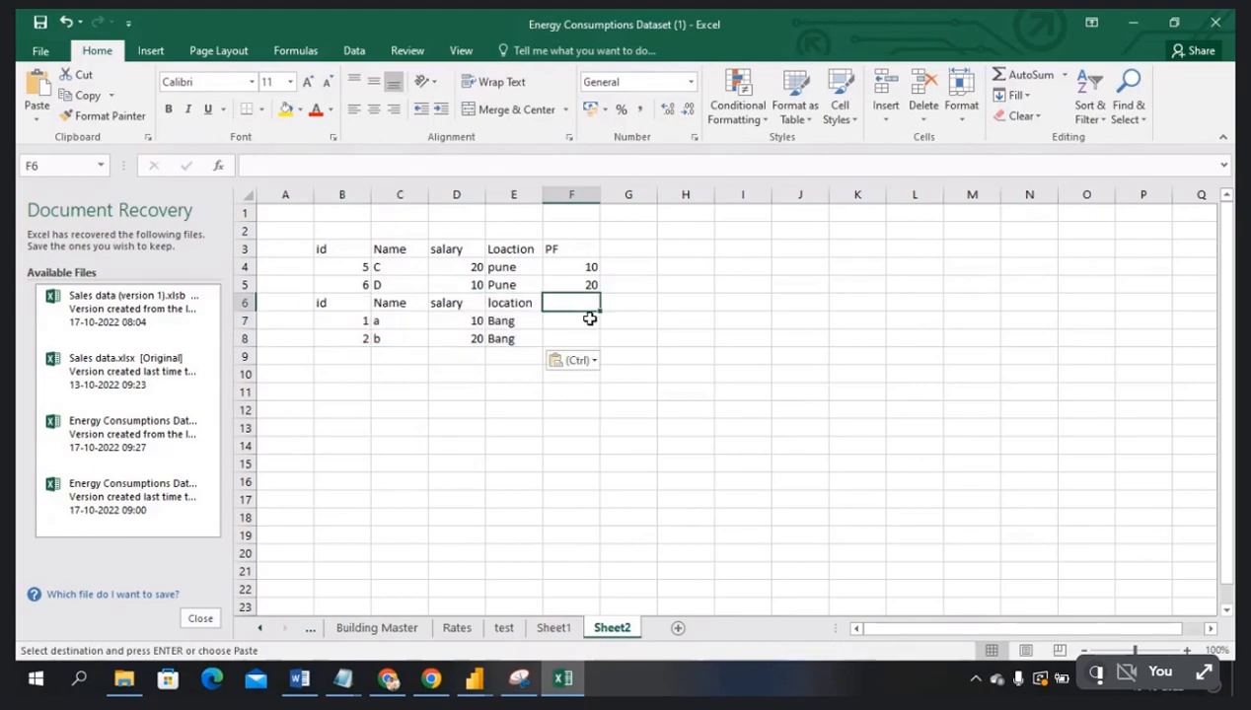
pyautogui.write('Null')
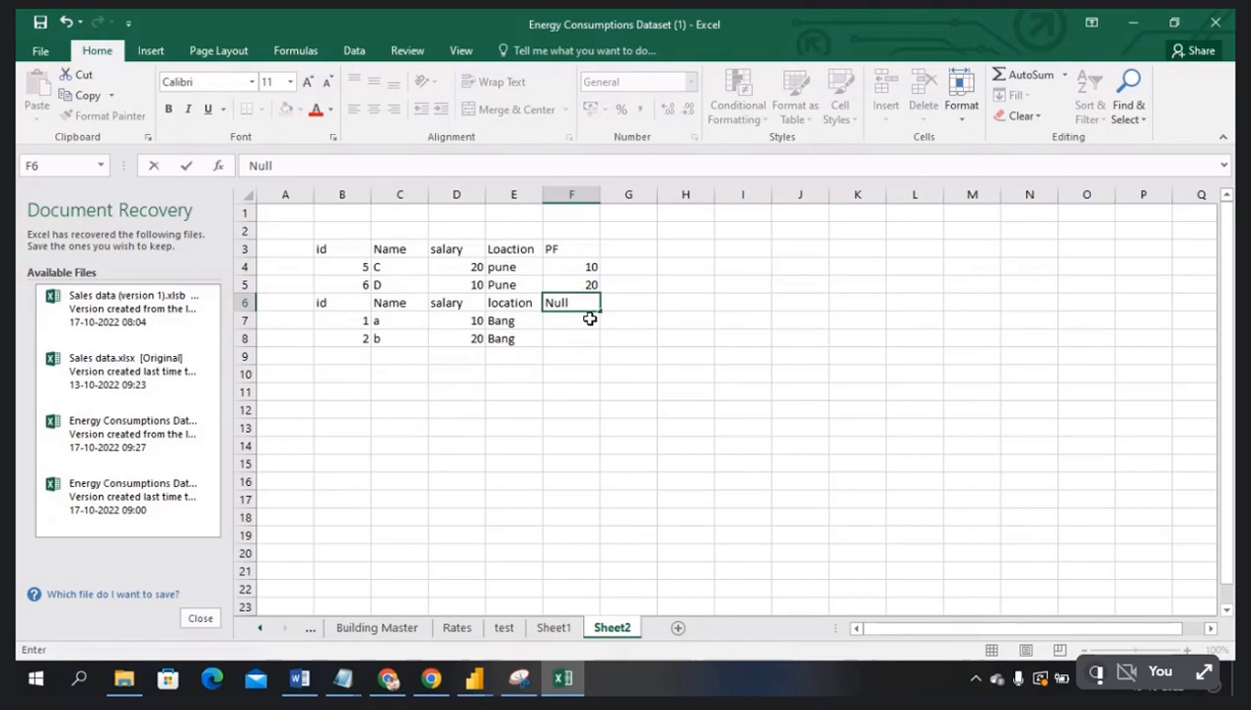
pyautogui.click(590, 319)
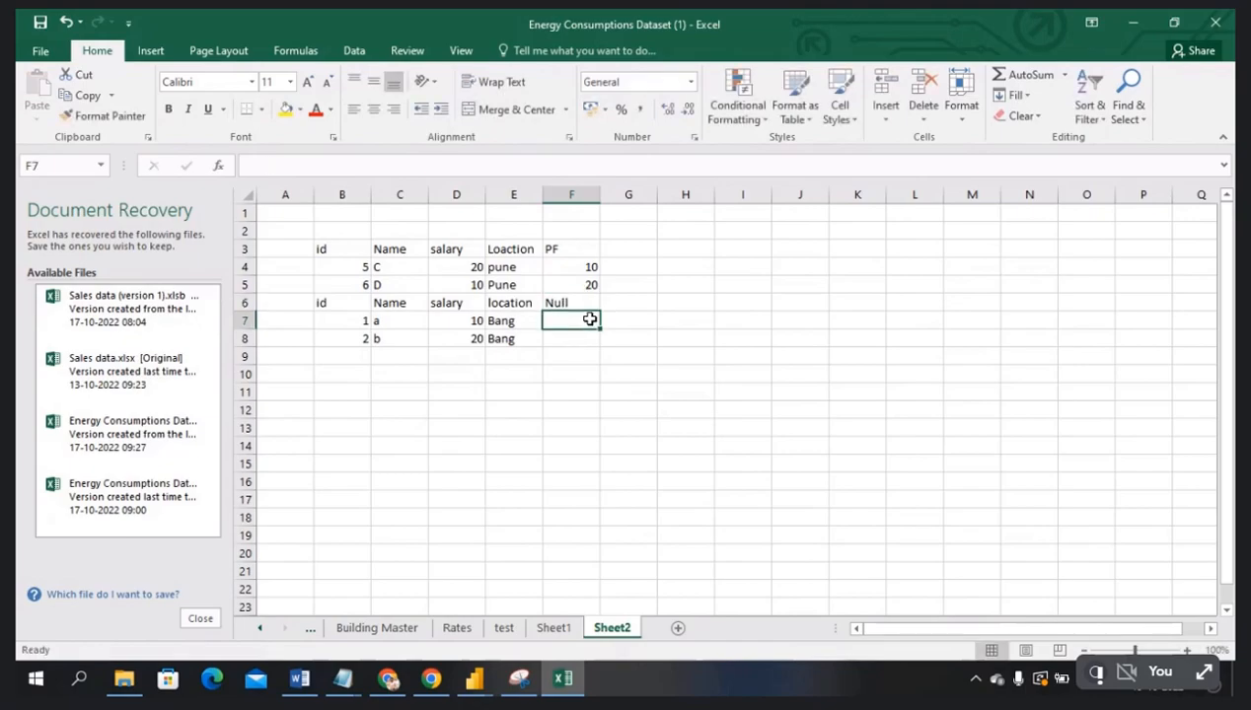
pyautogui.write('Null')
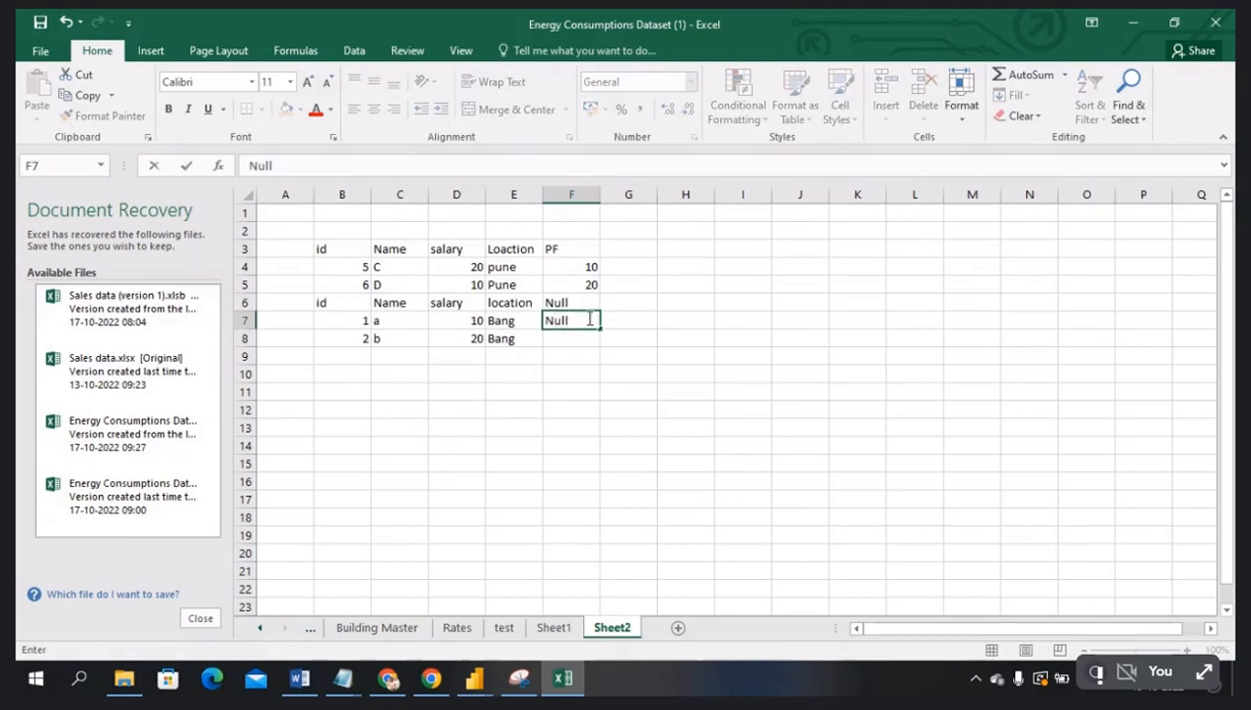
pyautogui.press('Return')
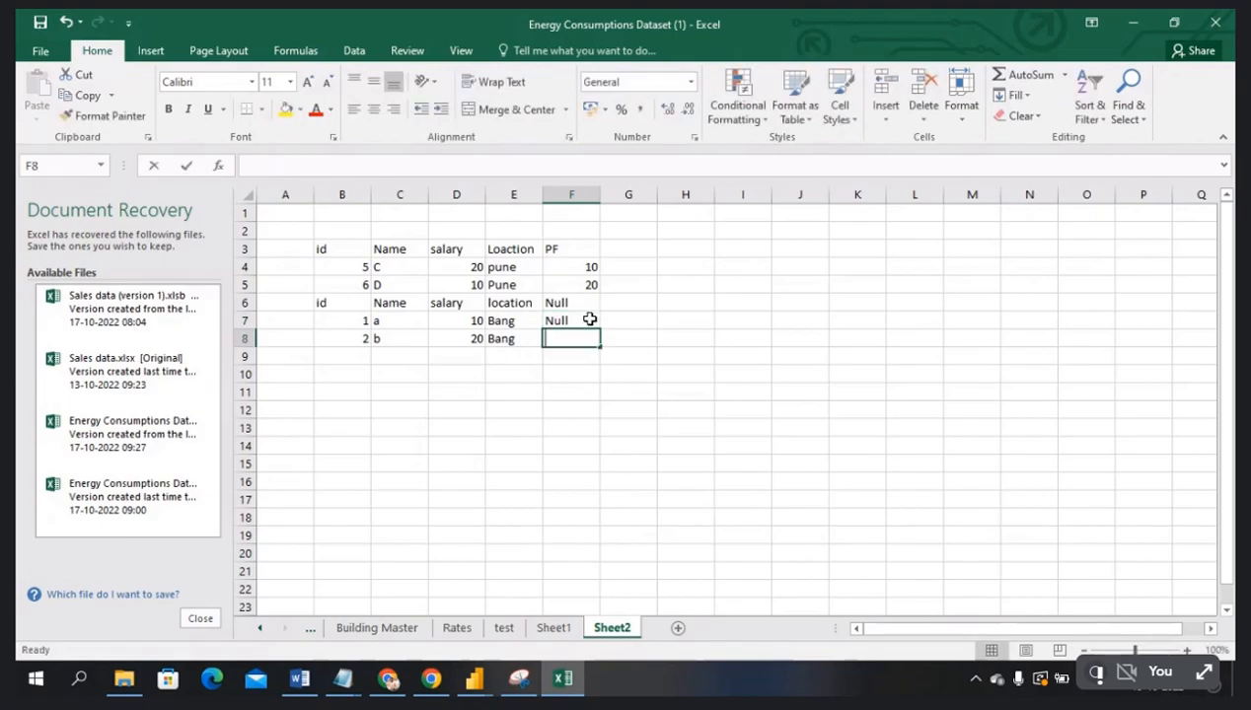
pyautogui.write('Null')
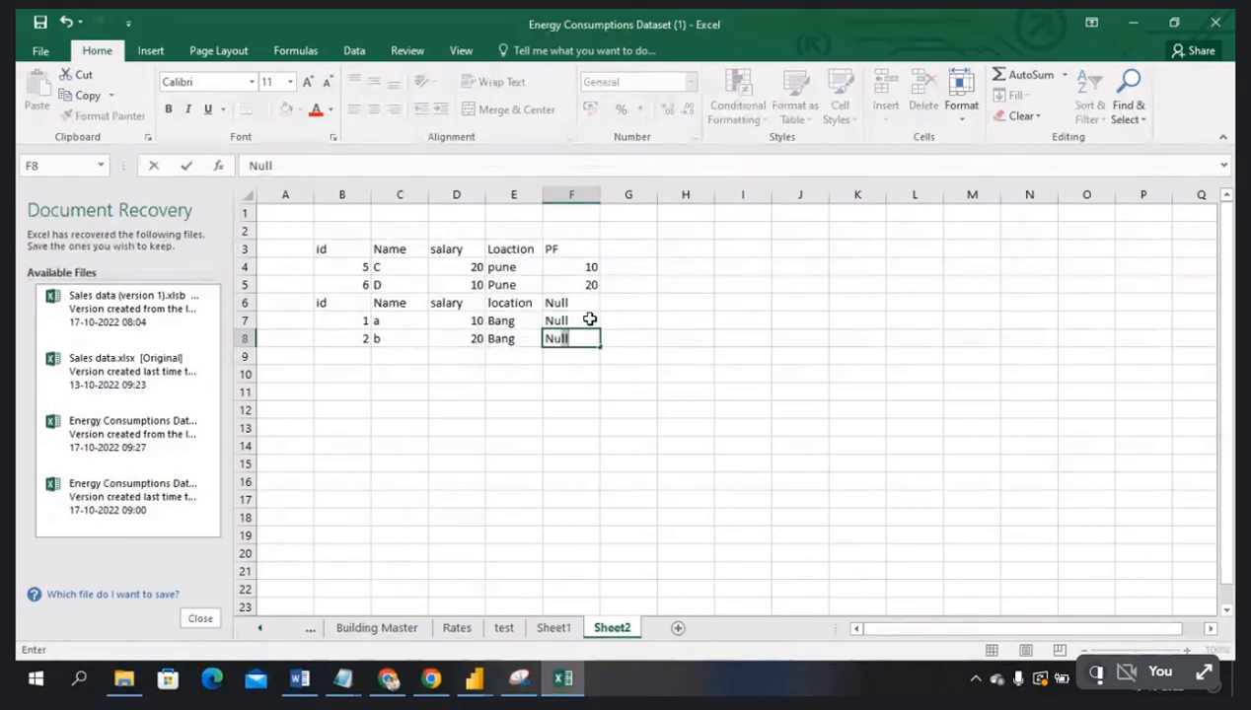
pyautogui.click(684, 374)
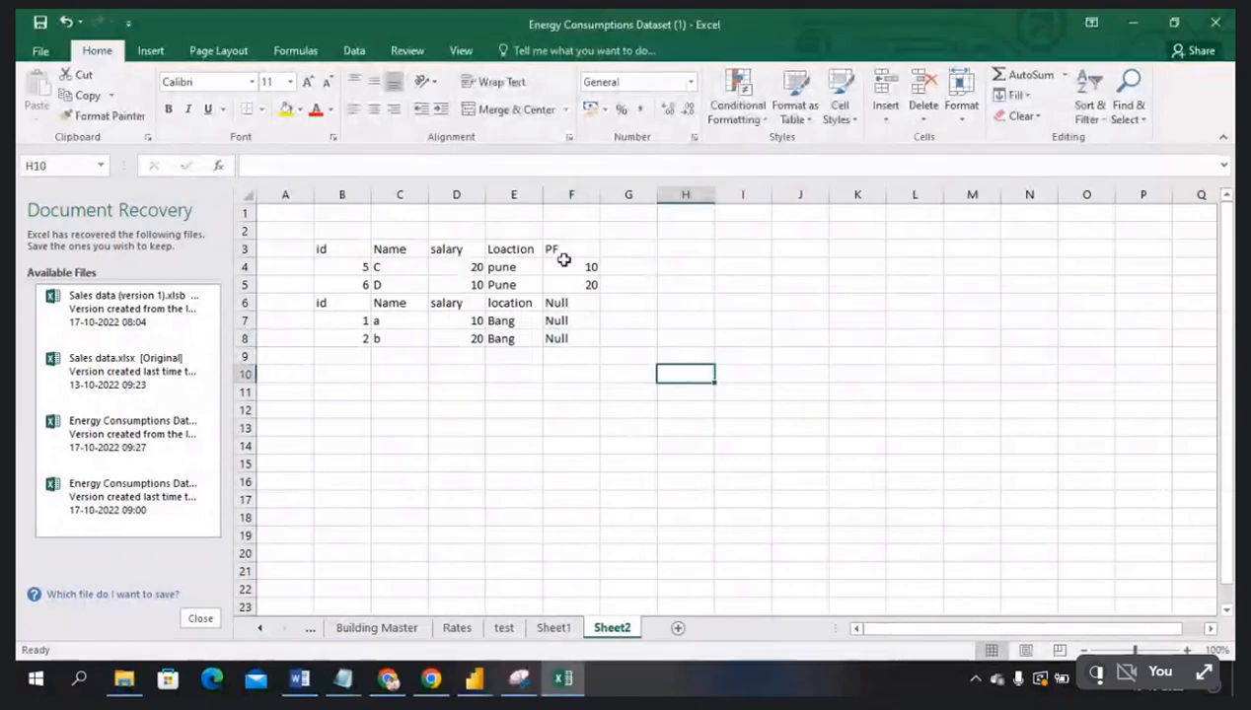
# - Clear the repeated header row in cells B6:F6 of Sheet2
pyautogui.moveTo(350, 305); pyautogui.dragTo(514, 303)
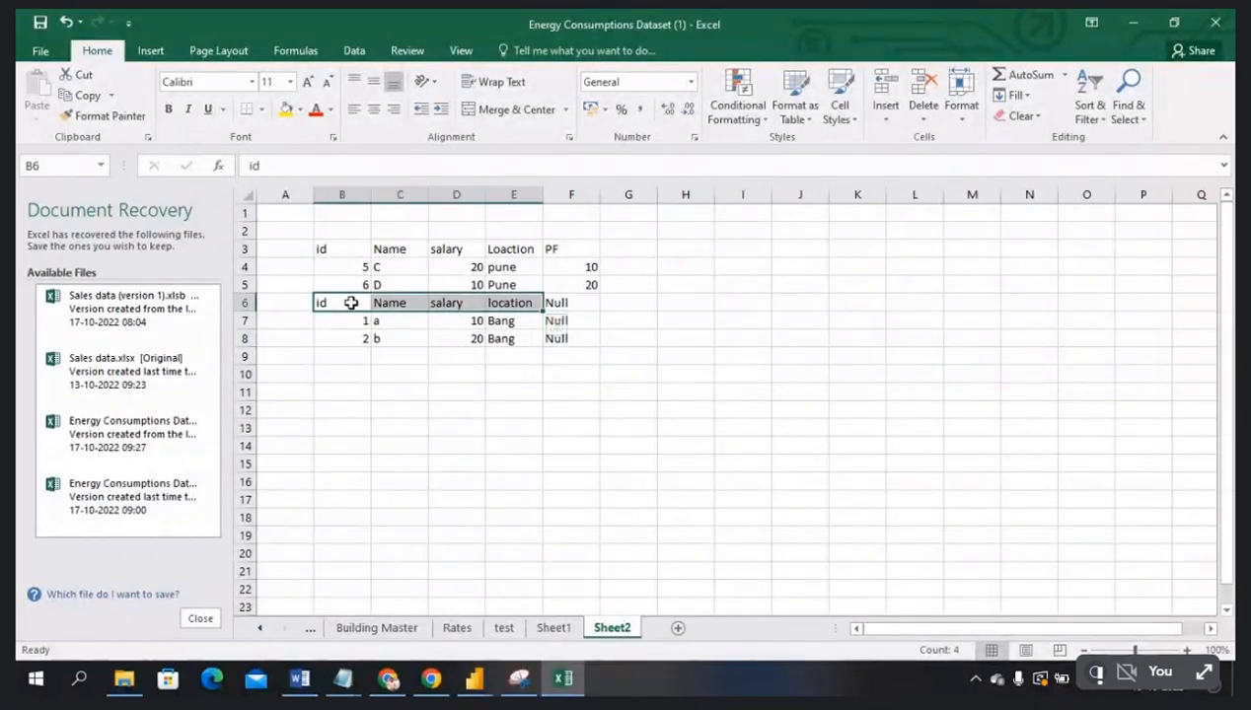
pyautogui.moveTo(350, 303); pyautogui.dragTo(558, 313)
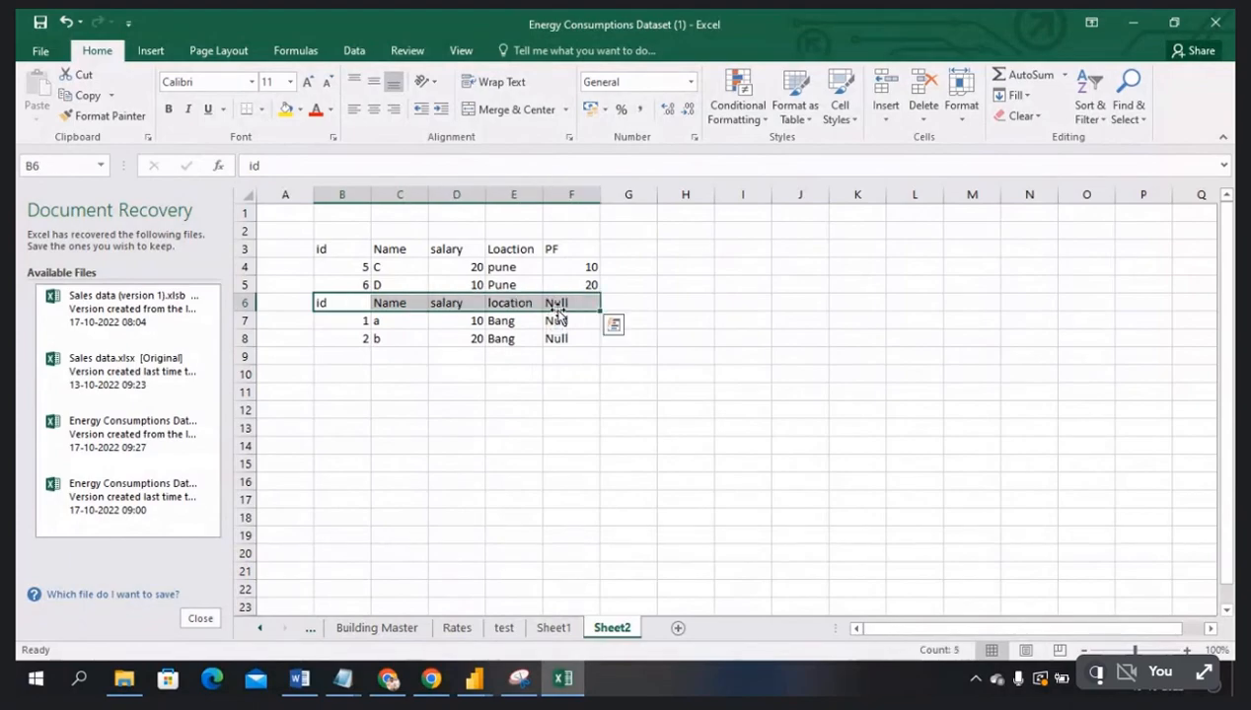
pyautogui.press('Delete')
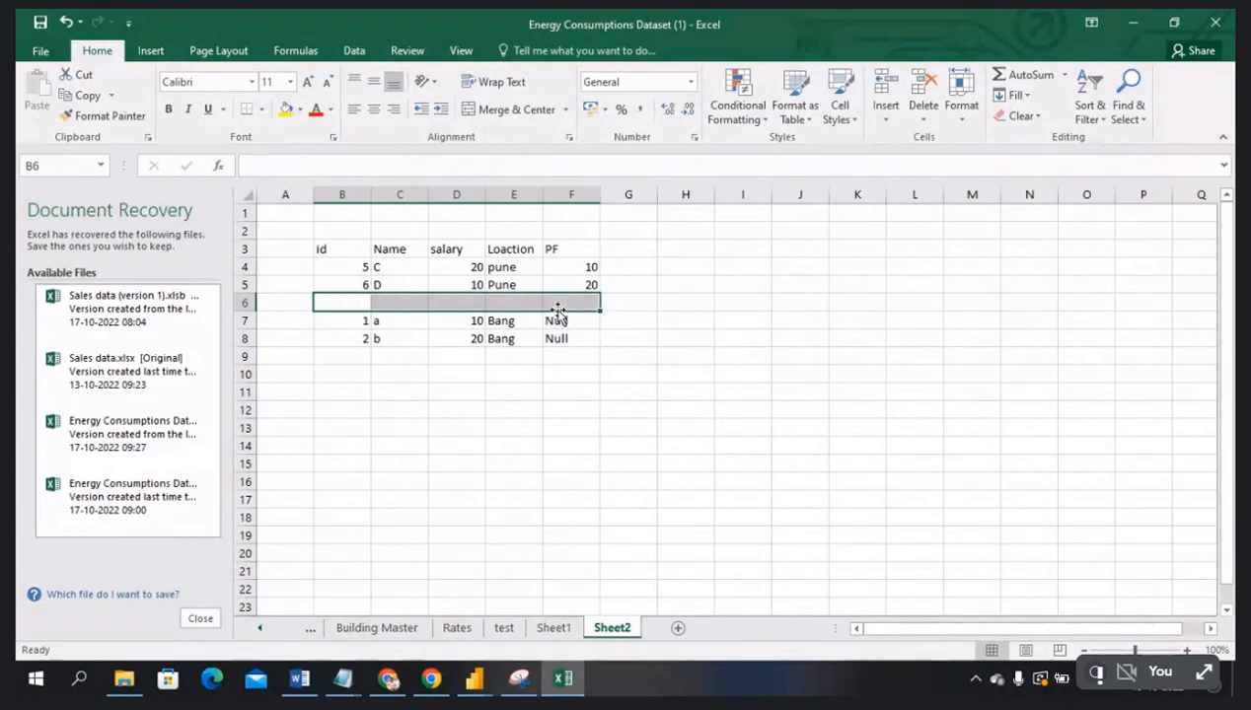
# - Delete the empty row 6 from Sheet2 so the pasted rows follow directly beneath the original ones
pyautogui.click(245, 303)
pyautogui.rightClick(245, 304)
pyautogui.click(285, 321)
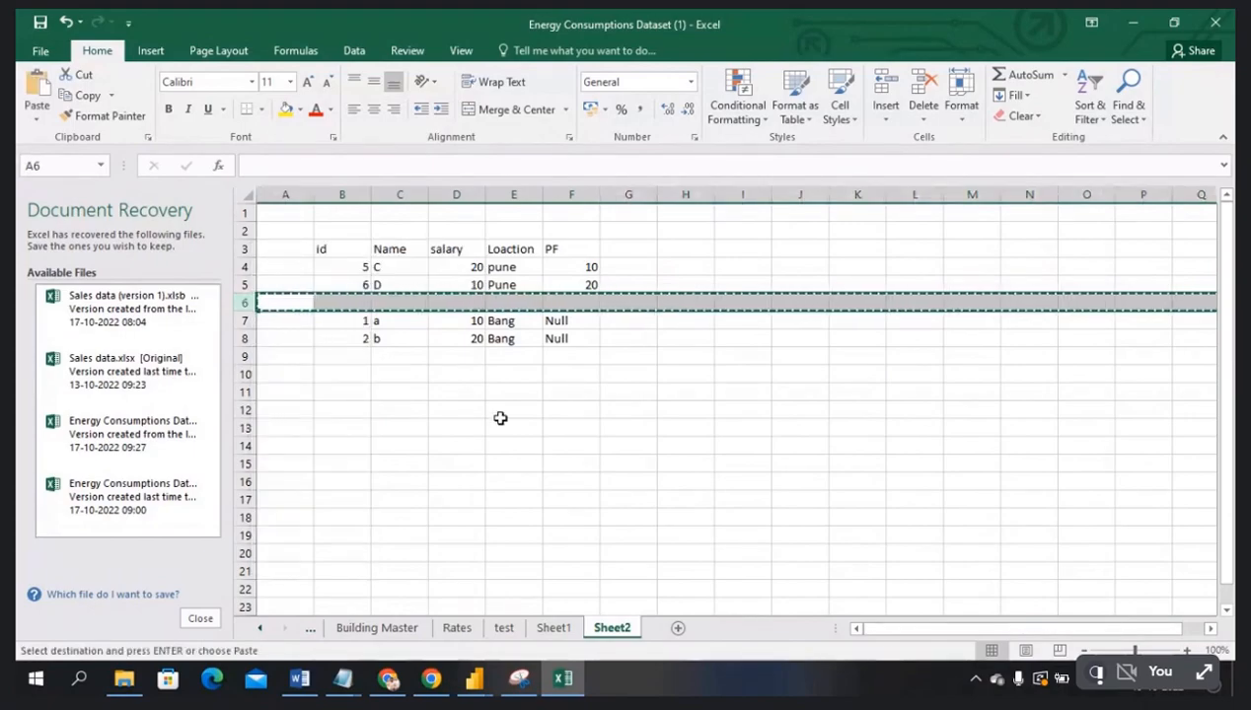
pyautogui.press('Escape')
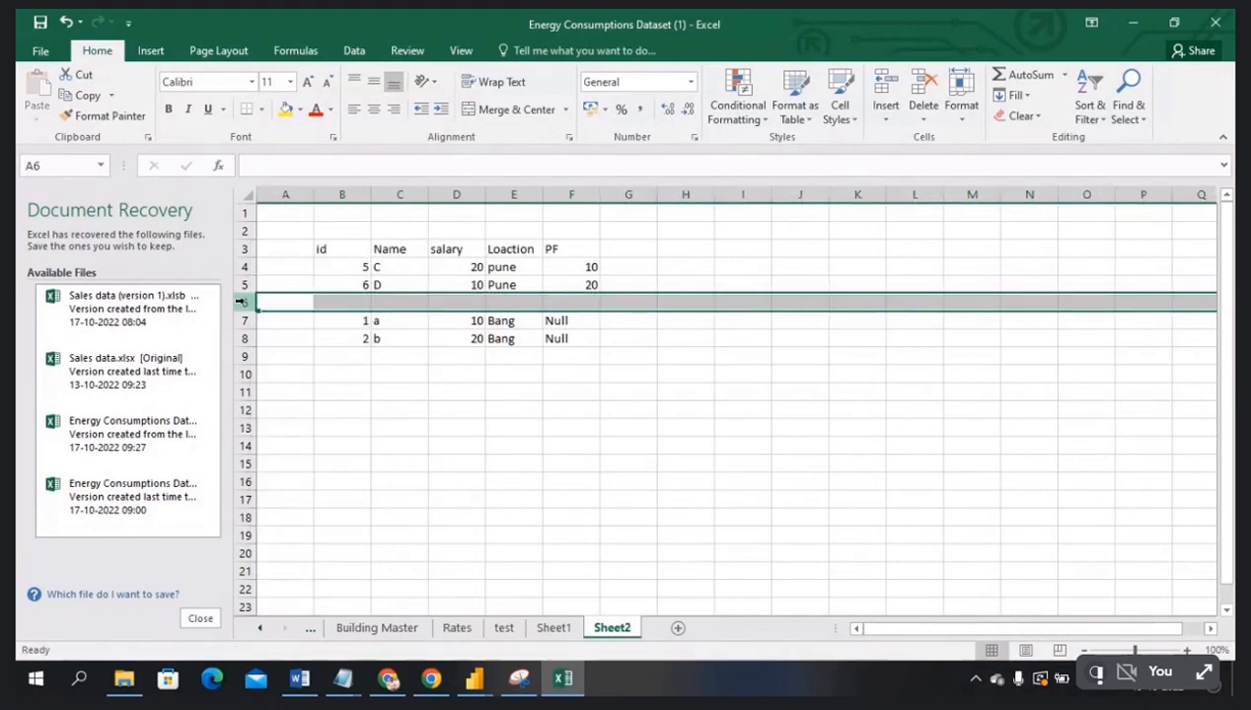
pyautogui.rightClick(243, 303)
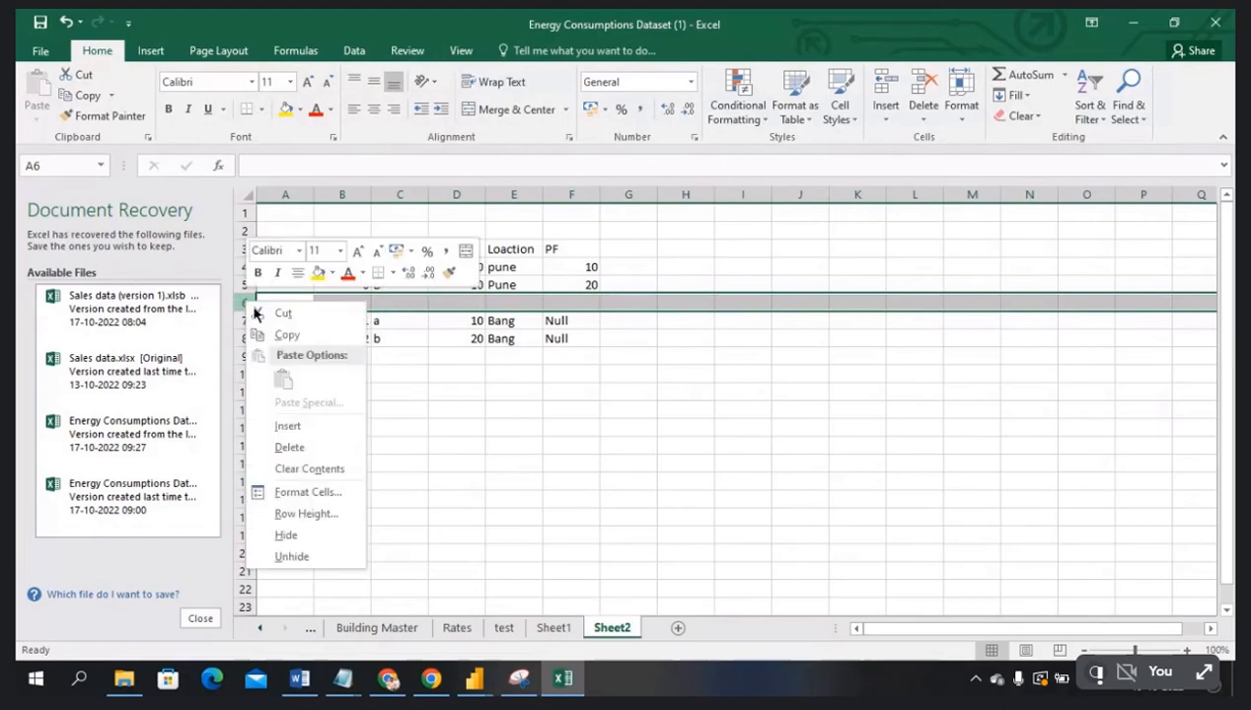
pyautogui.click(289, 447)
pyautogui.click(583, 428)
# - Examine the PF column's Null cells, the header row and the id values of the stacked table in Sheet2
pyautogui.moveTo(556, 302); pyautogui.dragTo(569, 320)
pyautogui.moveTo(579, 247); pyautogui.dragTo(568, 321)
pyautogui.click(574, 305)
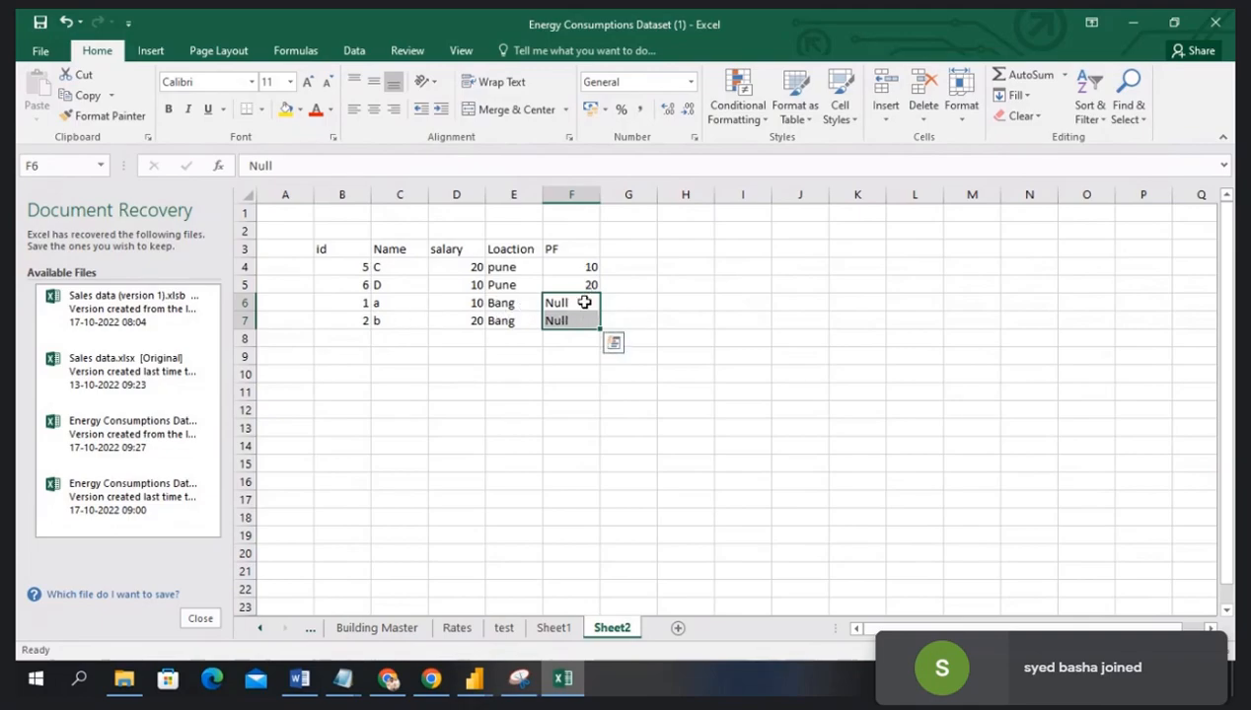
pyautogui.click(580, 371)
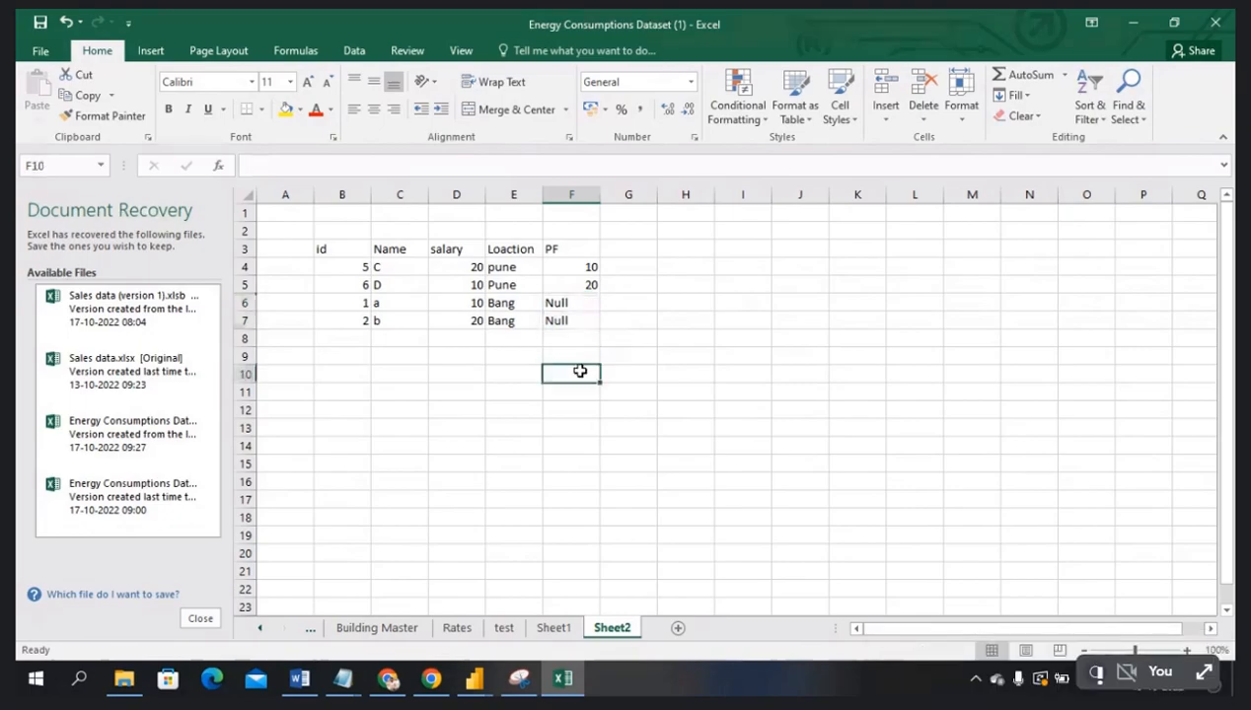
pyautogui.click(352, 252)
pyautogui.moveTo(352, 252); pyautogui.dragTo(572, 253)
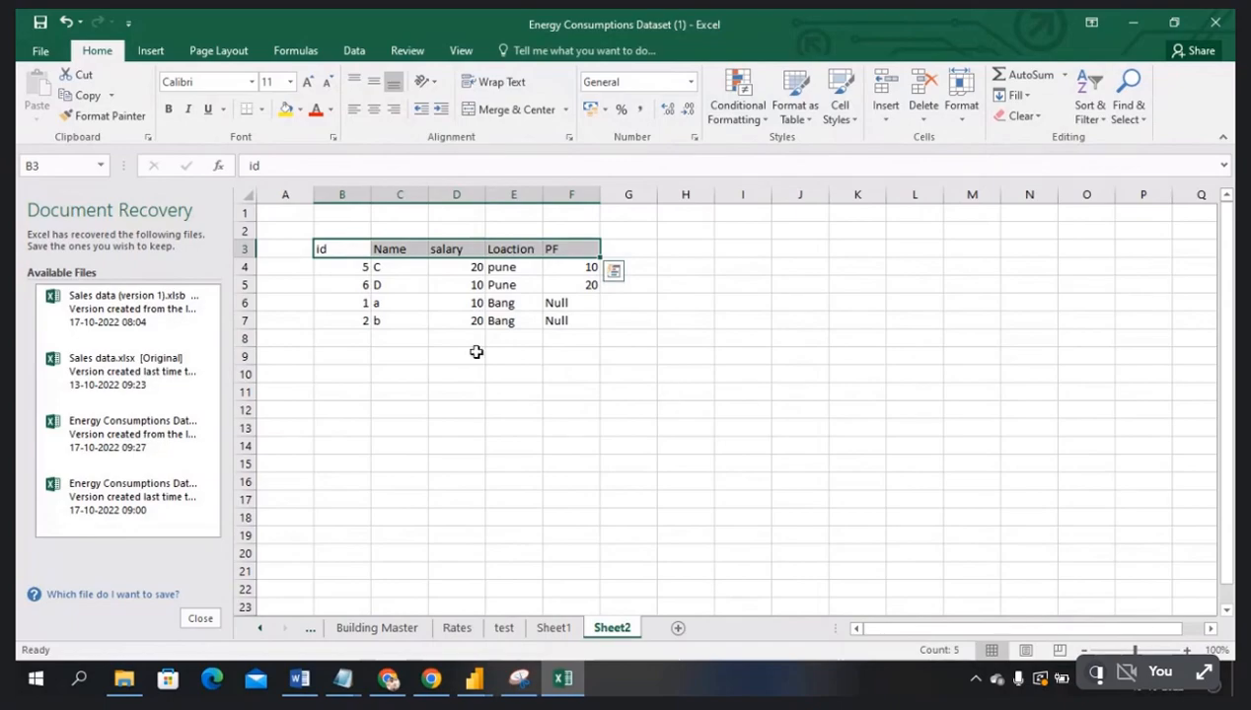
pyautogui.moveTo(358, 268); pyautogui.dragTo(360, 339)
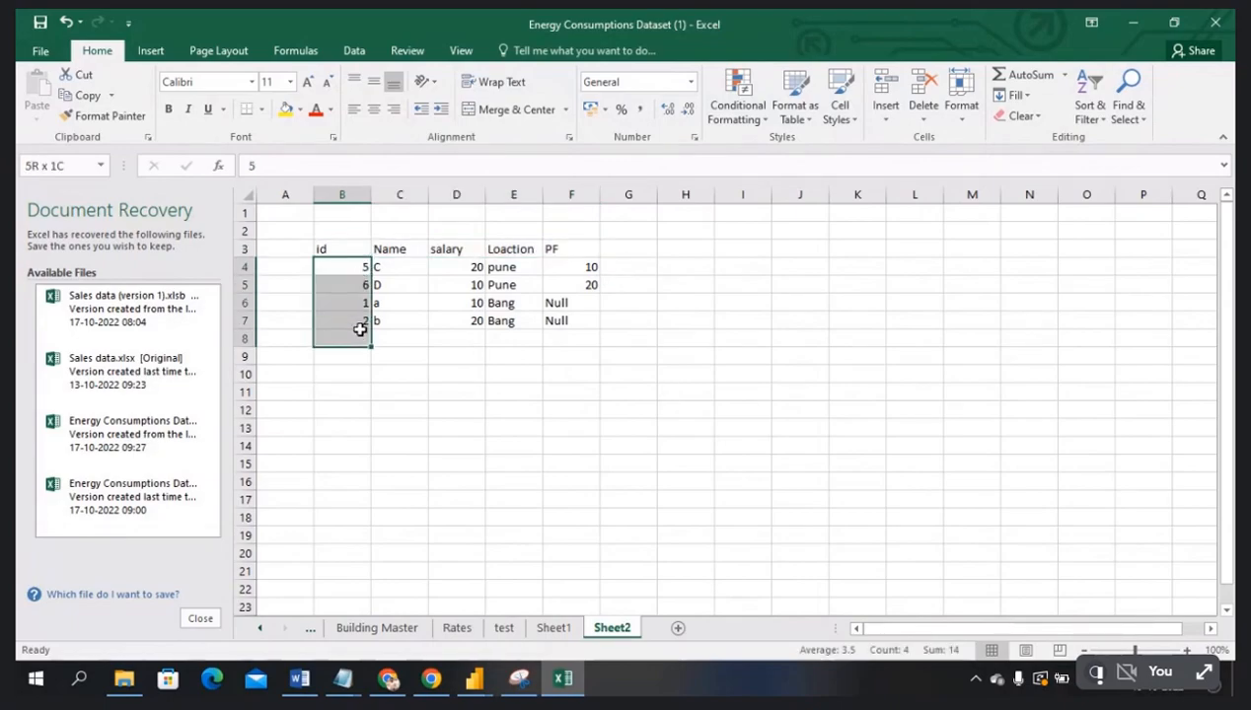
pyautogui.click(446, 430)
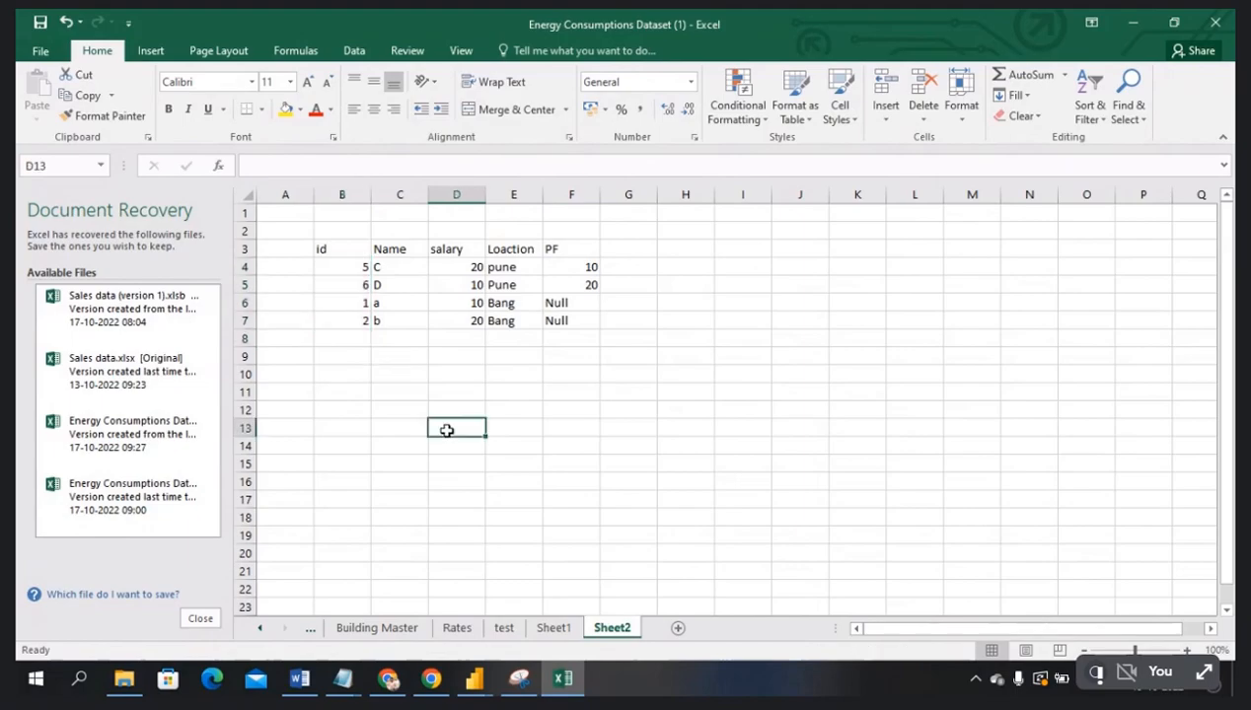
# - Compare each header from id to PF with the values stacked beneath it in Sheet2
pyautogui.click(347, 248)
pyautogui.moveTo(359, 274); pyautogui.dragTo(361, 338)
pyautogui.click(399, 253)
pyautogui.click(405, 269)
pyautogui.moveTo(405, 292); pyautogui.dragTo(404, 326)
pyautogui.click(461, 249)
pyautogui.moveTo(470, 270); pyautogui.dragTo(471, 321)
pyautogui.click(525, 250)
pyautogui.moveTo(522, 271); pyautogui.dragTo(519, 339)
pyautogui.click(566, 252)
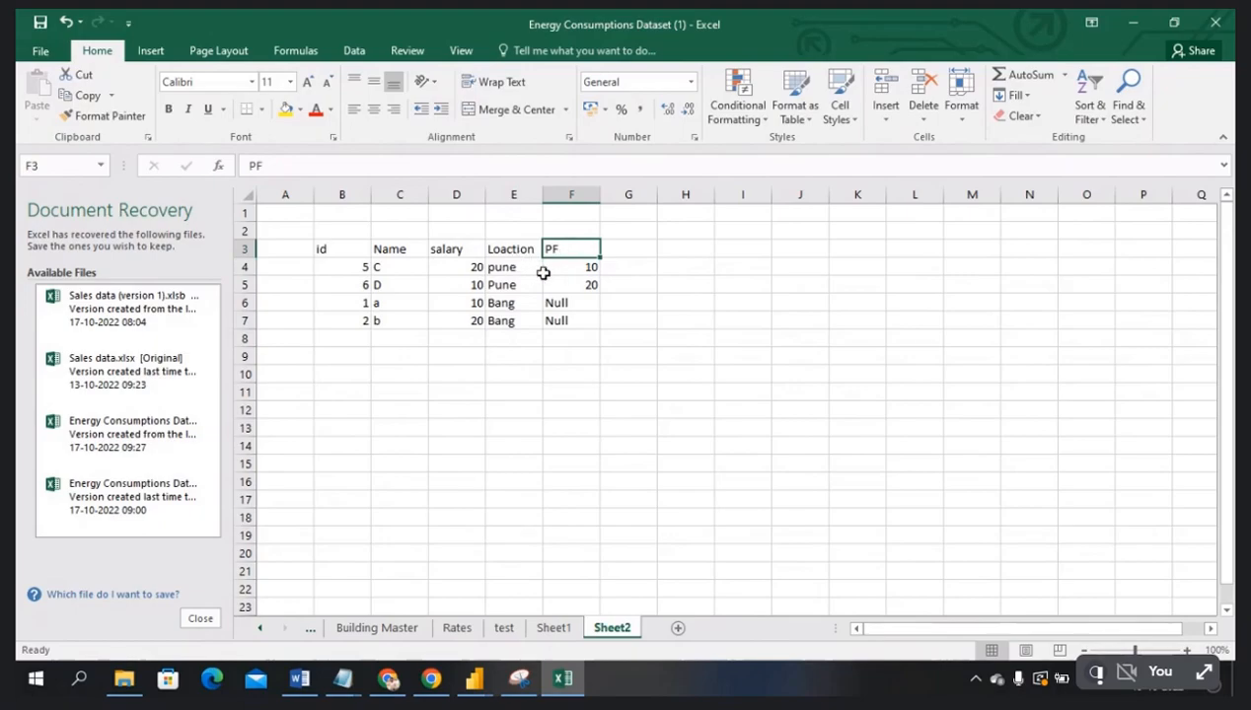
pyautogui.moveTo(572, 266); pyautogui.dragTo(572, 323)
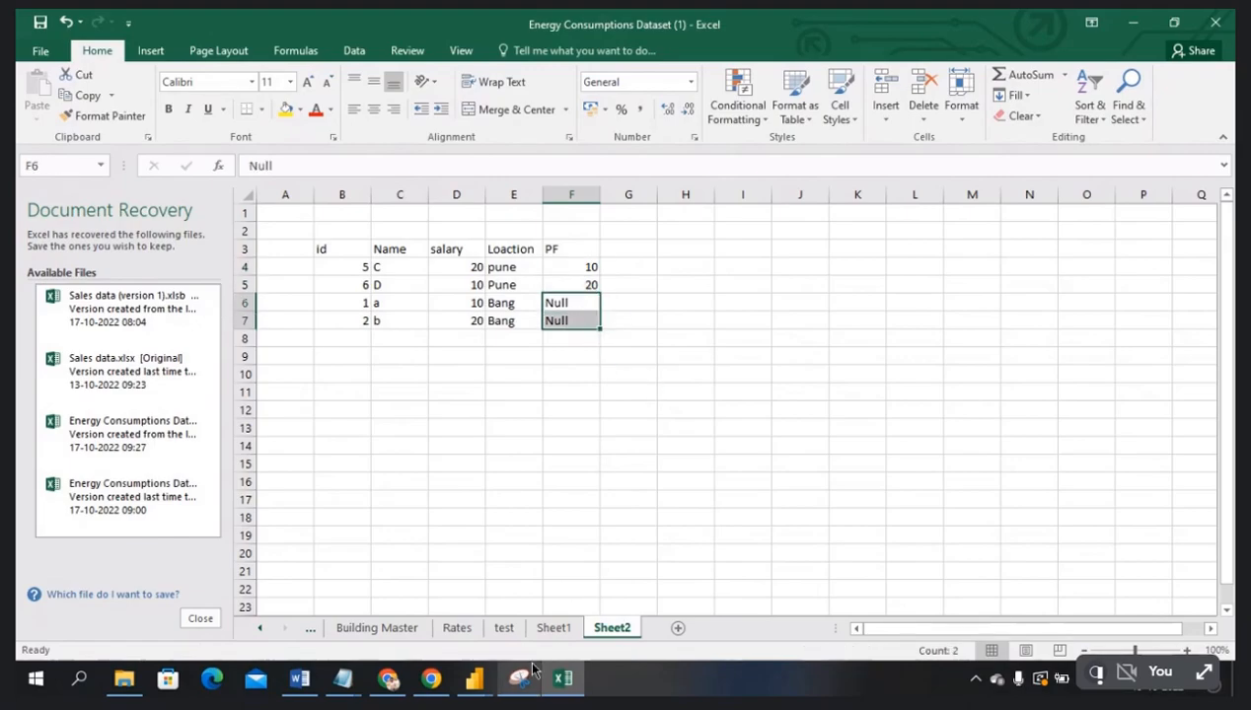
# - Switch to the Power Query Editor and compare the Energy Consumptions (2) and Rates (2) queries
pyautogui.click(475, 679)
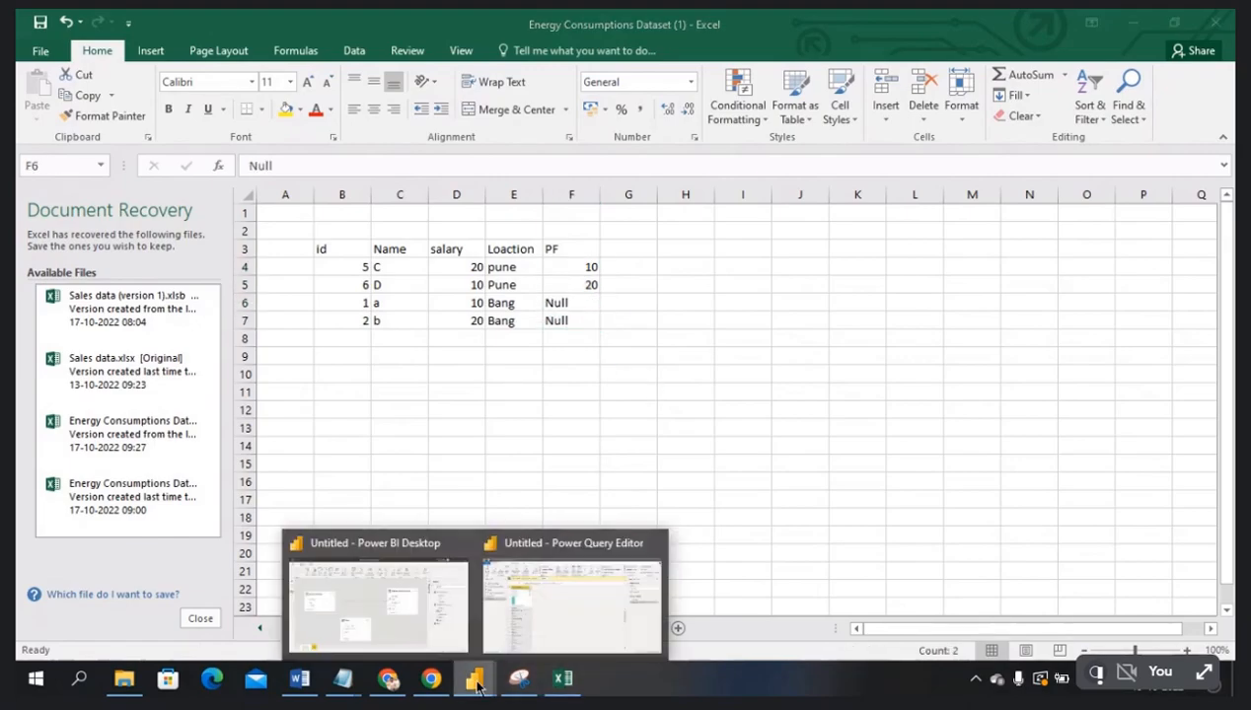
pyautogui.click(562, 635)
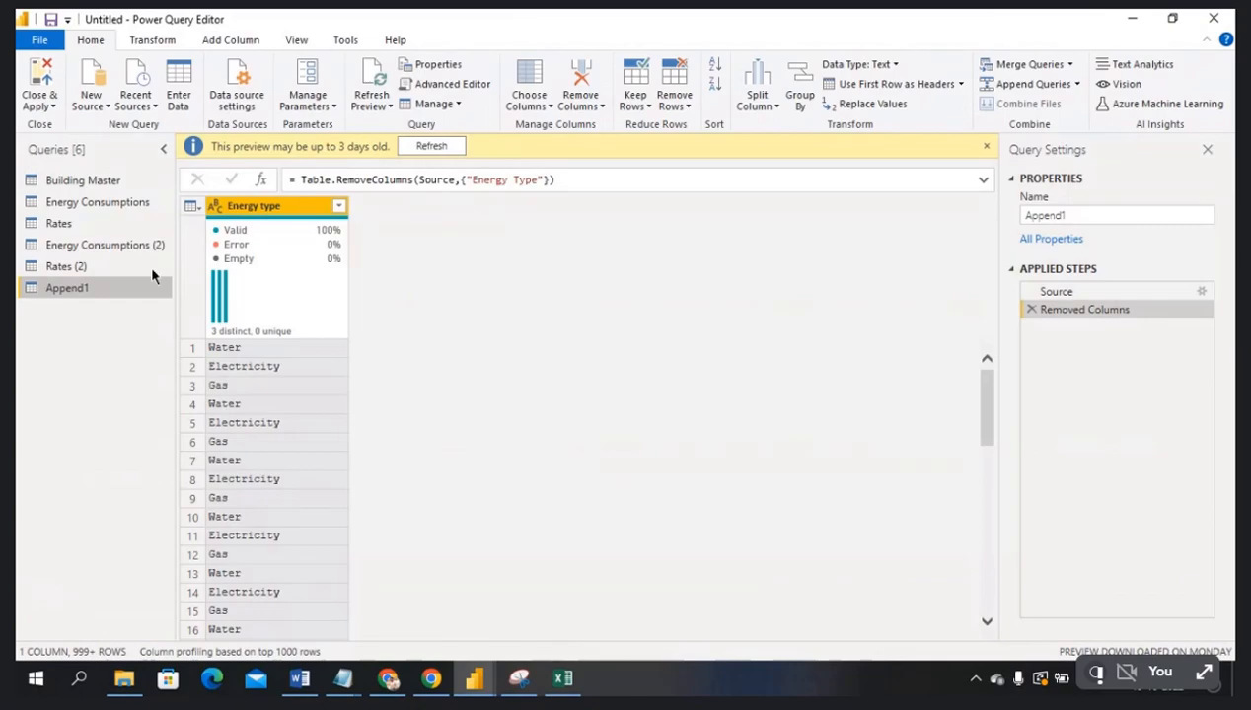
pyautogui.click(120, 245)
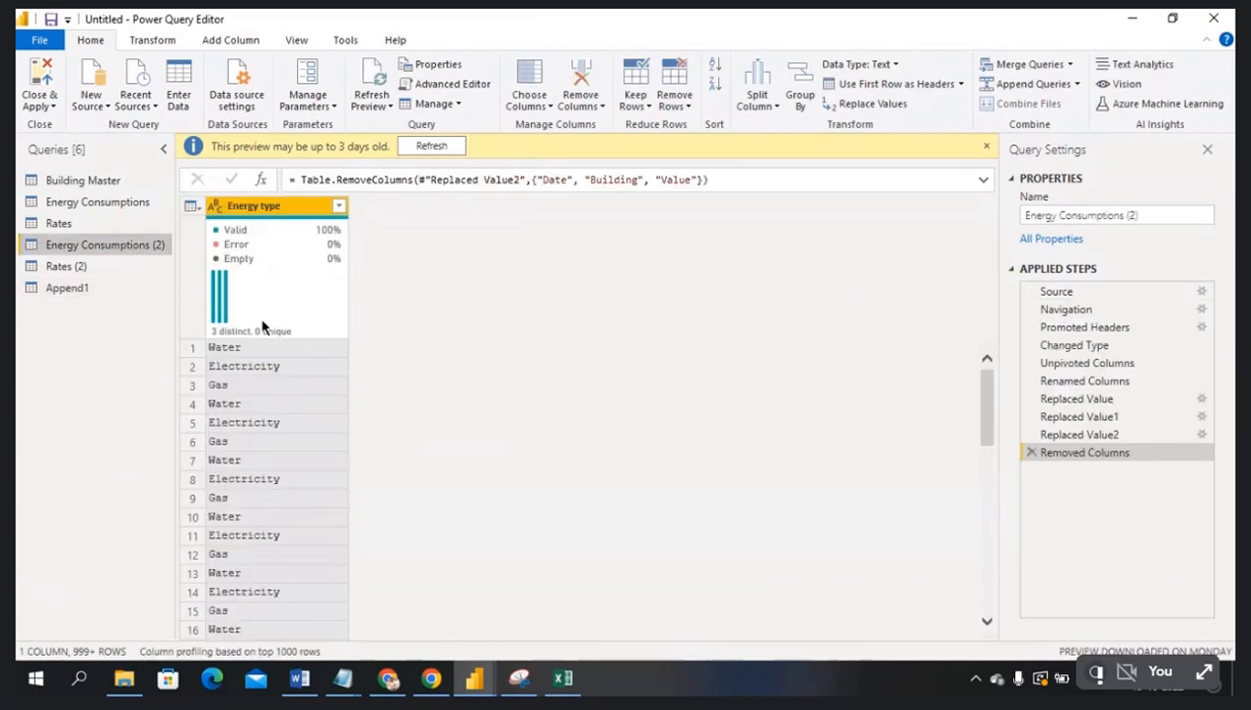
pyautogui.click(78, 267)
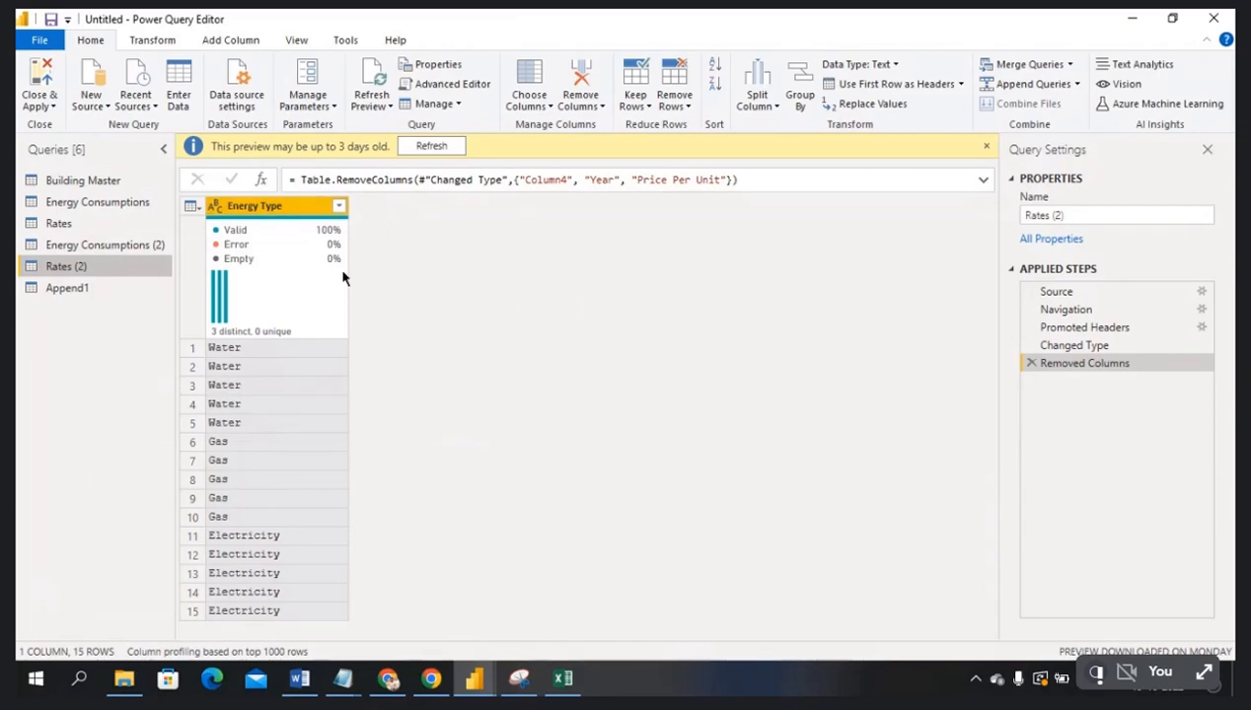
pyautogui.click(110, 246)
pyautogui.click(95, 262)
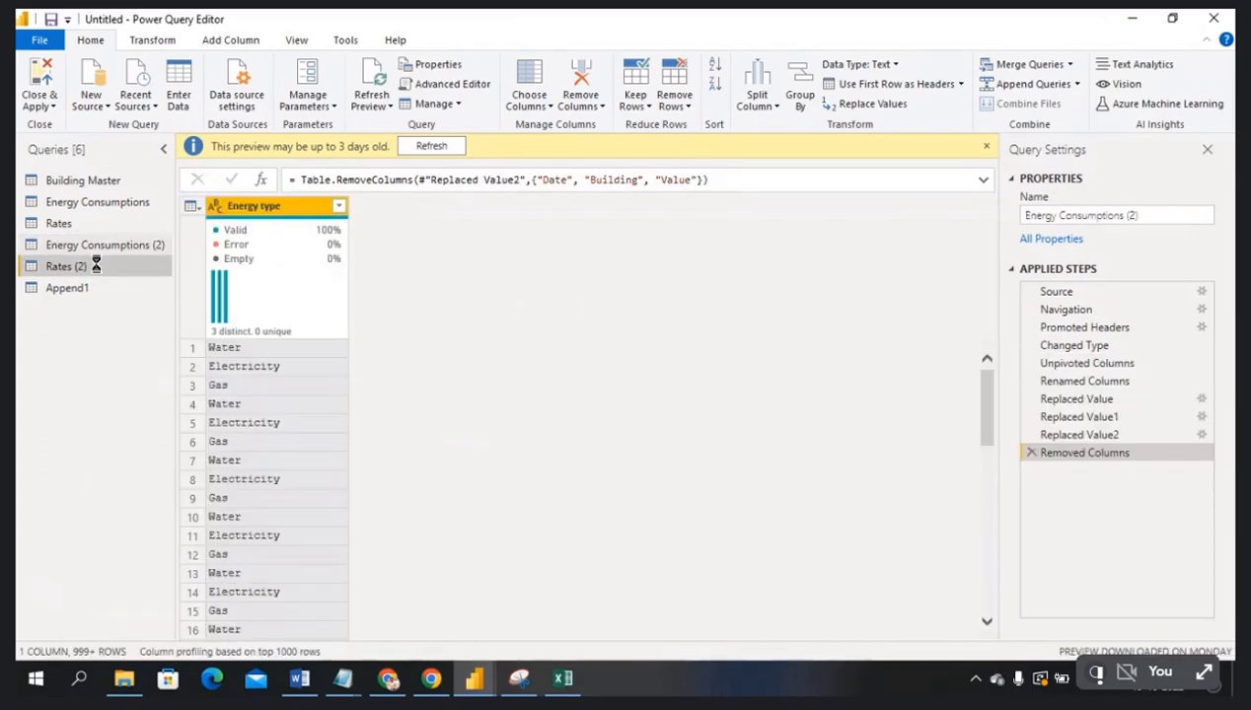
# - Remove the duplicate values from the Energy type column of the Append1 query
pyautogui.click(101, 292)
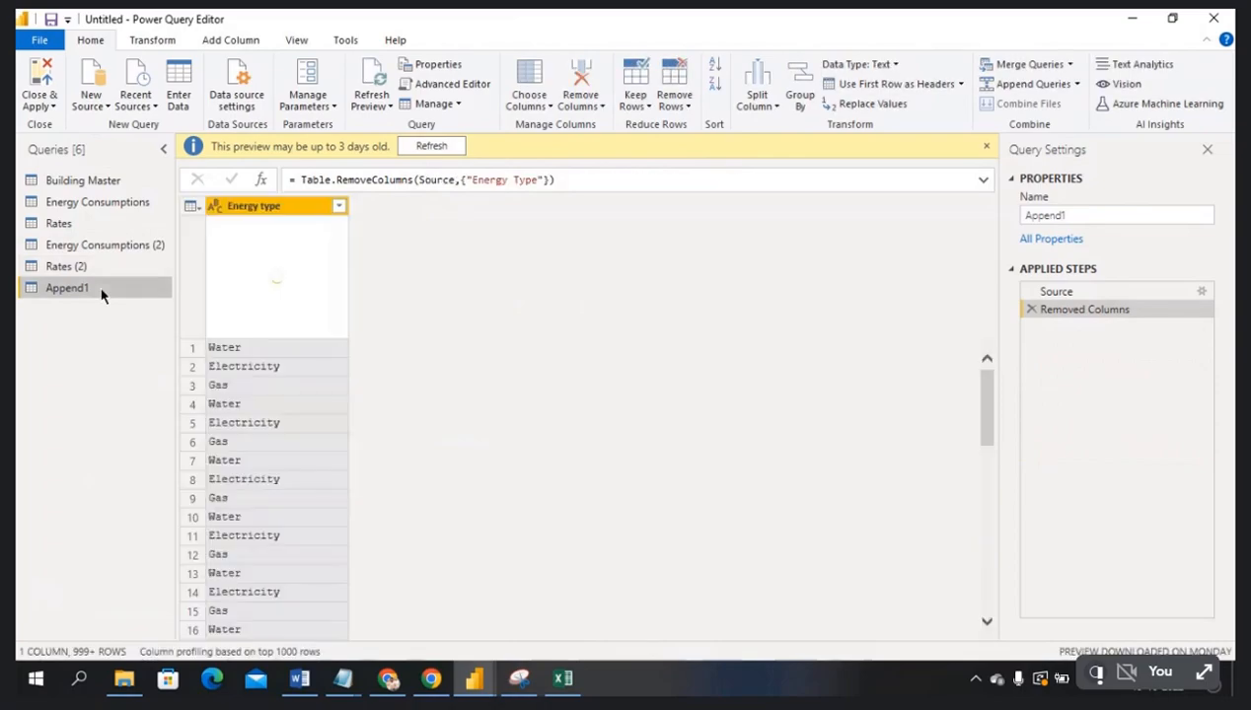
pyautogui.rightClick(255, 209)
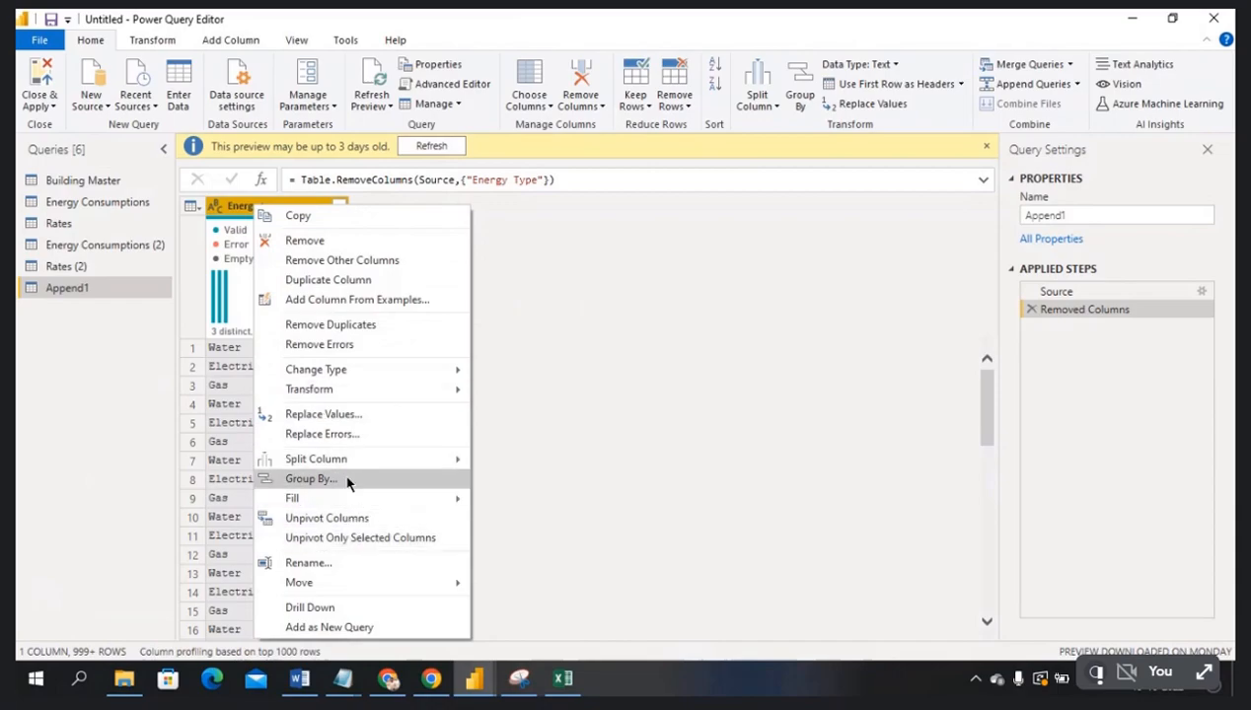
pyautogui.click(320, 326)
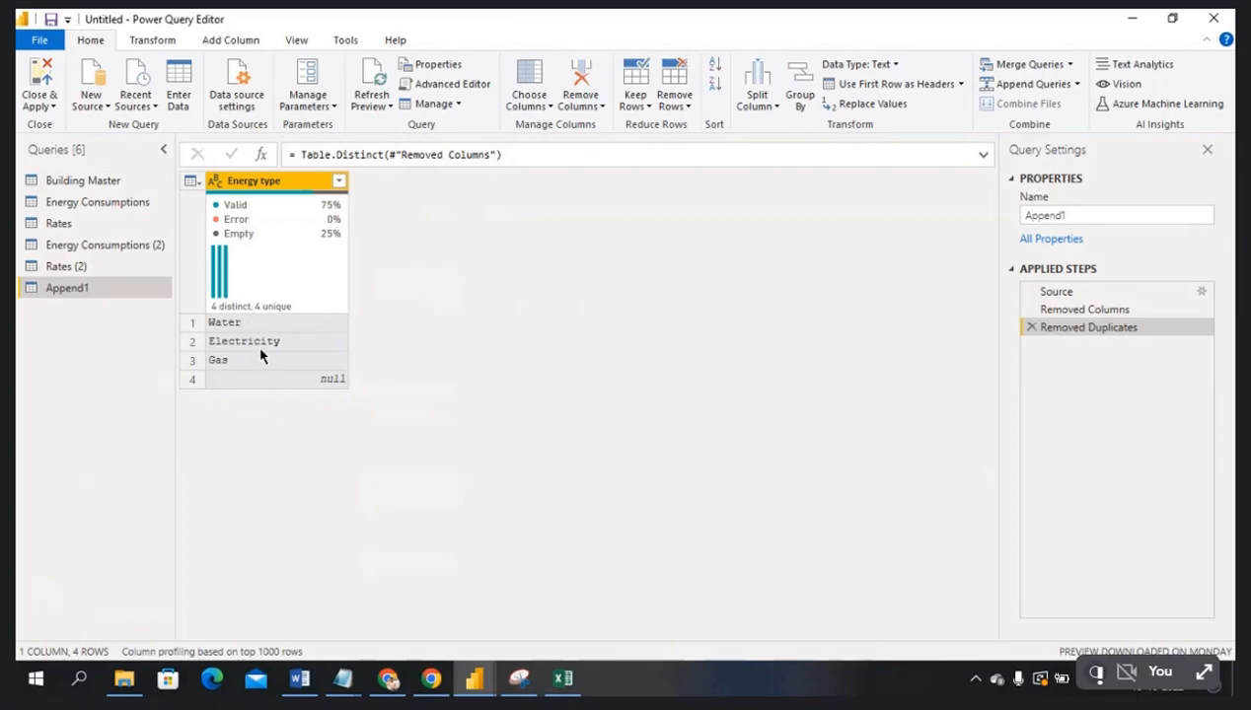
# - Rename the Append1 query as Bridge, then apply the query changes and close the Power Query Editor
pyautogui.doubleClick(89, 288)
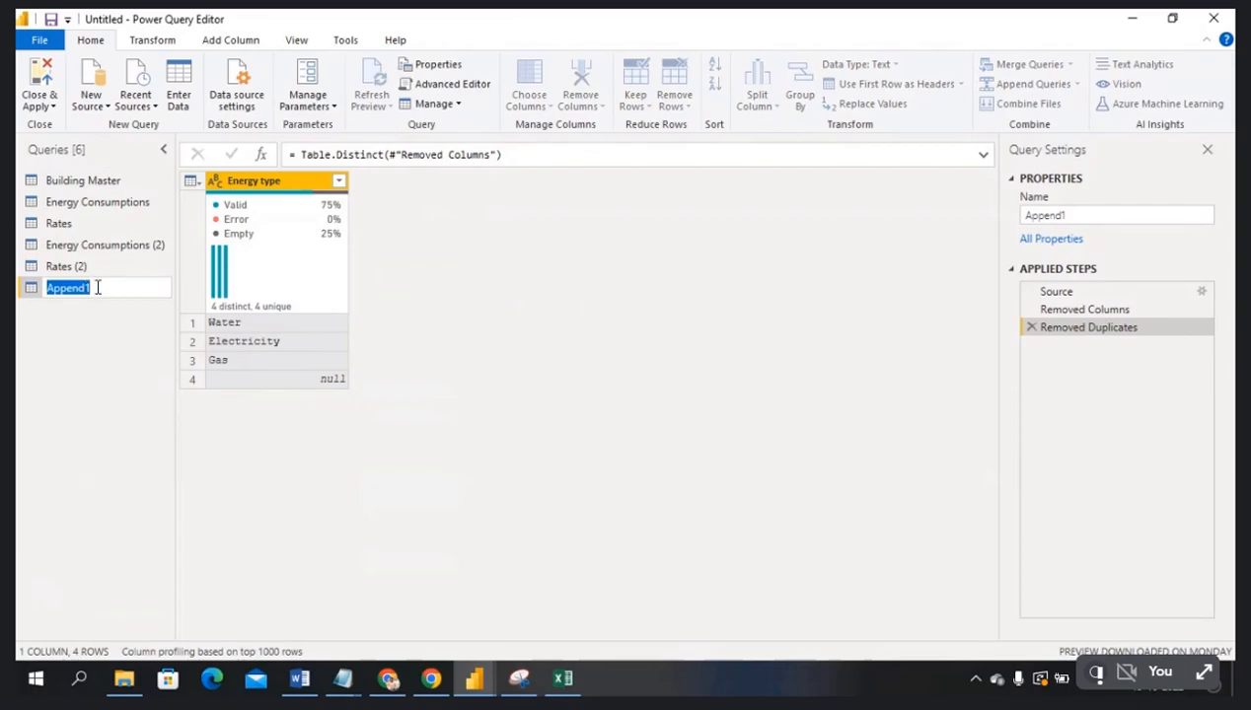
pyautogui.write('B')
pyautogui.press('Return')
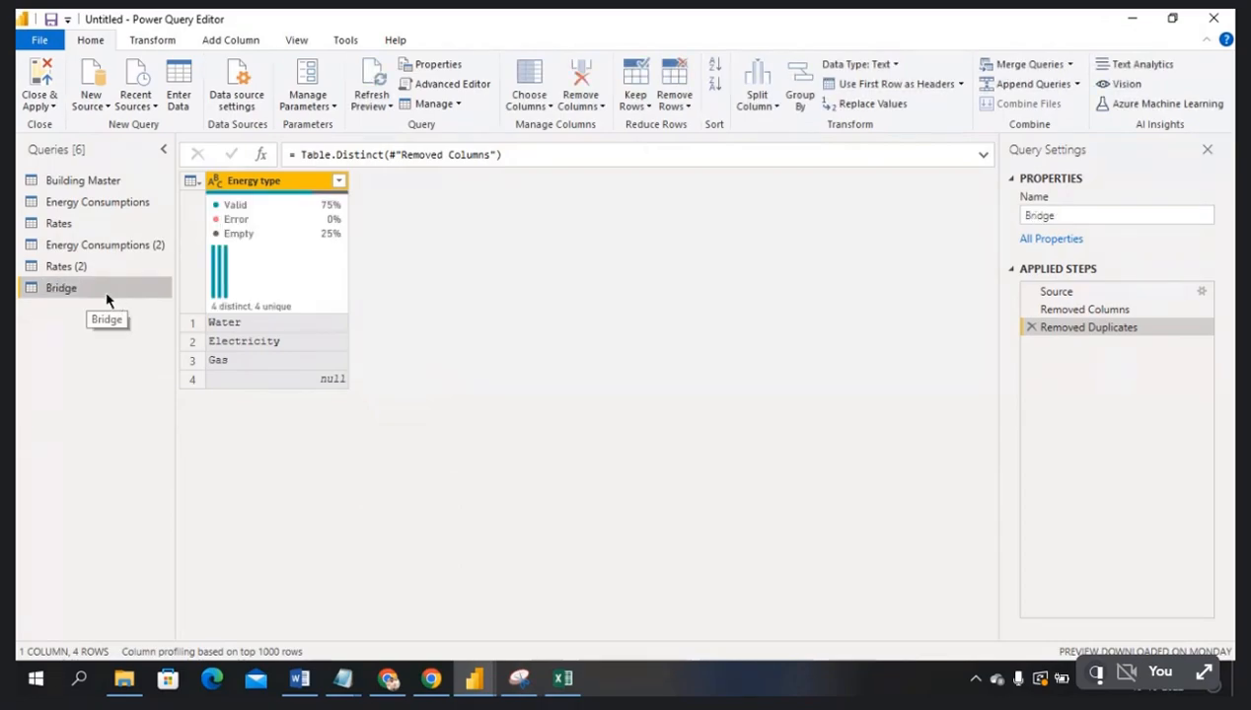
pyautogui.click(45, 106)
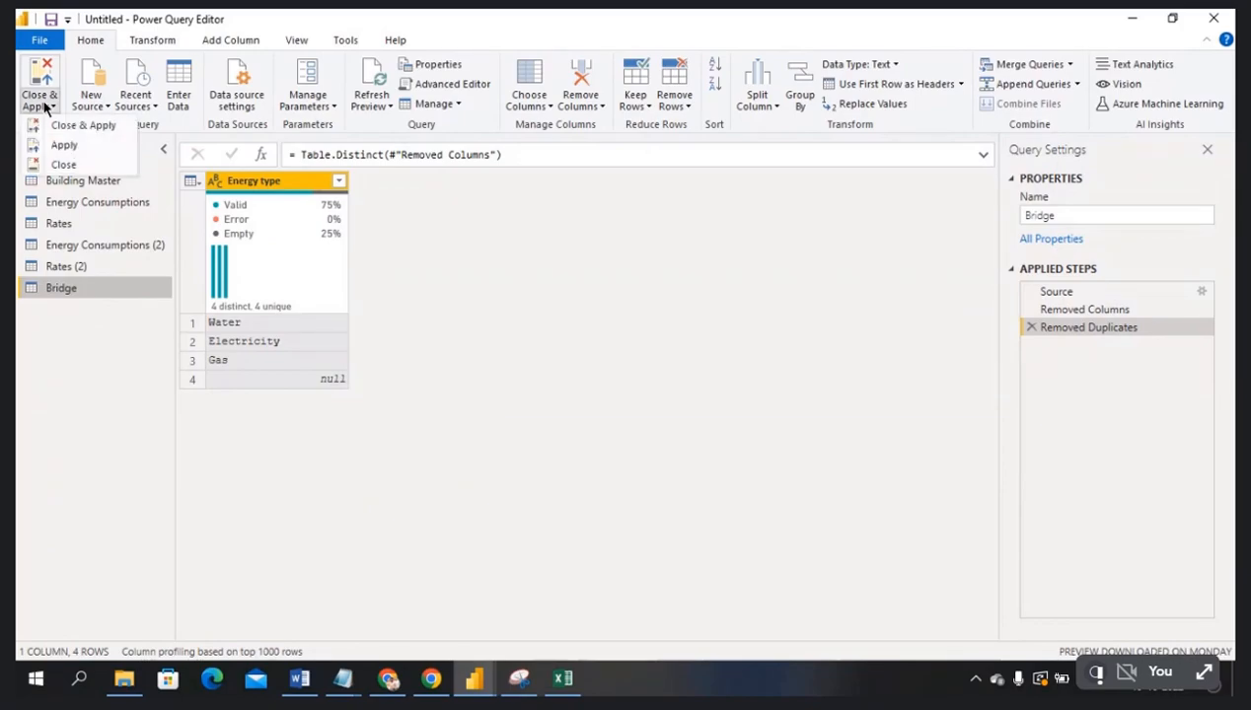
pyautogui.click(82, 129)
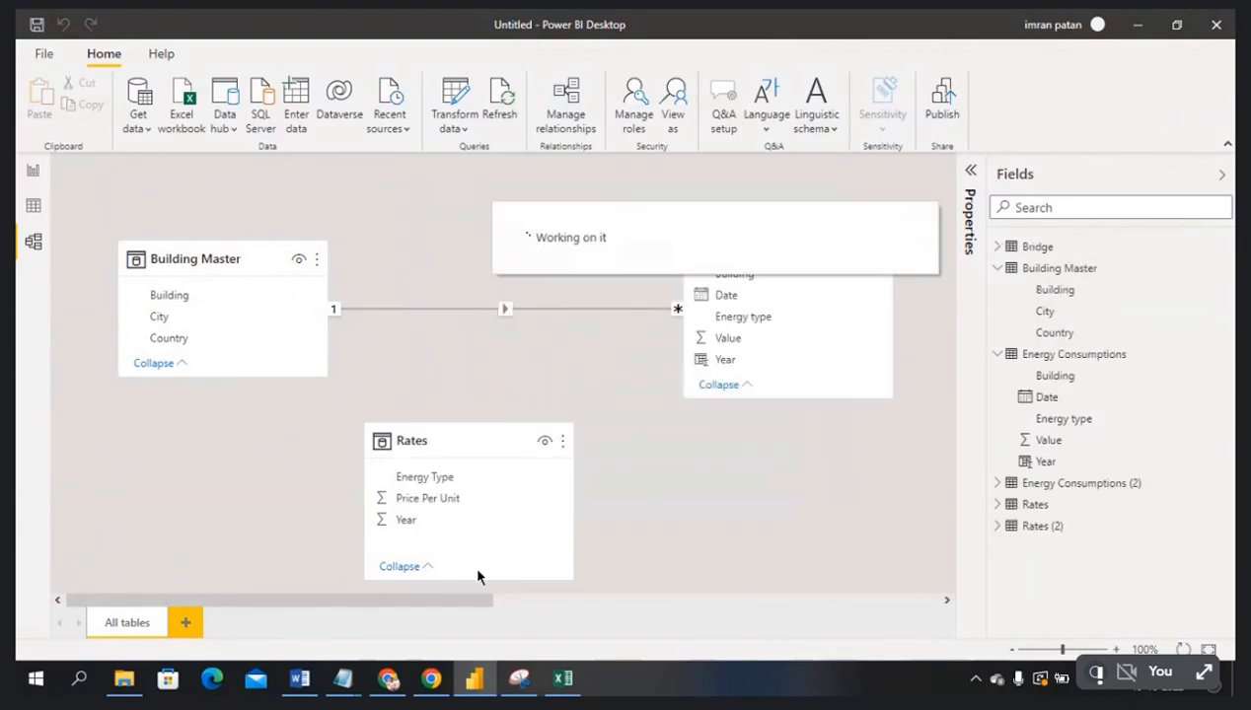
# - Rearrange the model diagram so Bridge sits between Building Master and Energy Consumptions, with Rates below it
pyautogui.moveTo(468, 601); pyautogui.dragTo(723, 603)
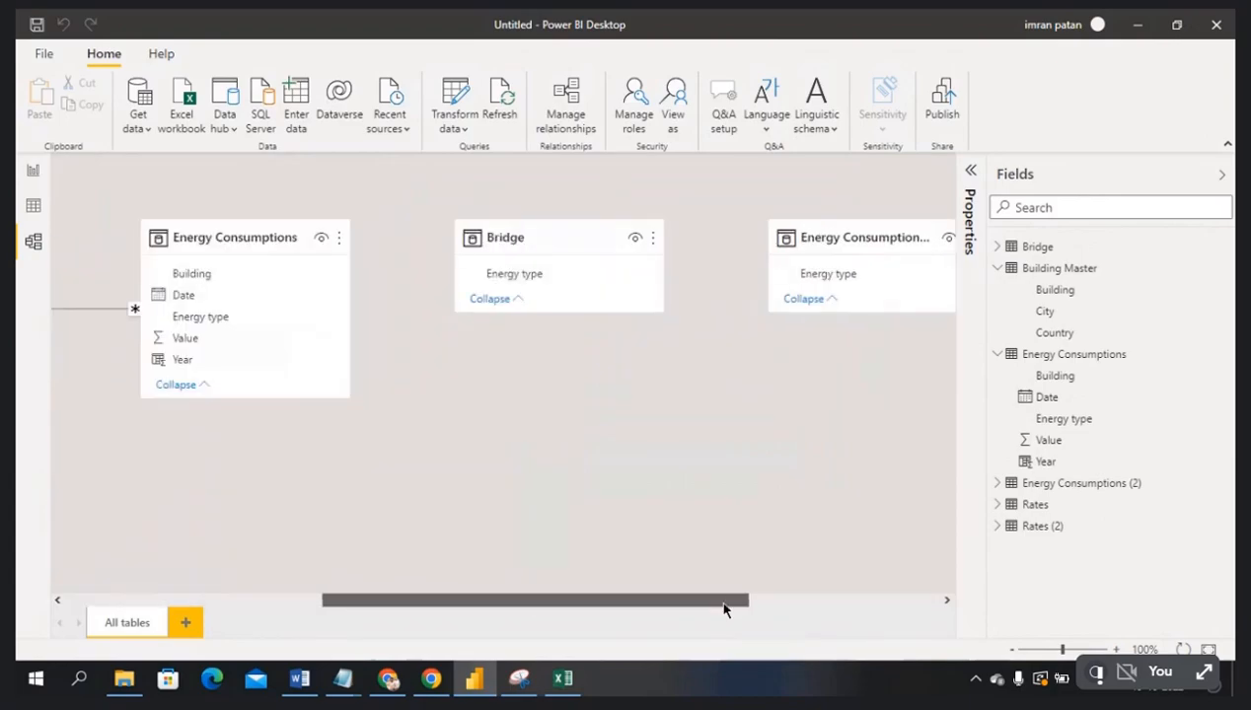
pyautogui.moveTo(575, 229); pyautogui.dragTo(226, 424)
pyautogui.moveTo(425, 600); pyautogui.dragTo(255, 609)
pyautogui.moveTo(531, 433); pyautogui.dragTo(332, 333)
pyautogui.moveTo(285, 441); pyautogui.dragTo(298, 467)
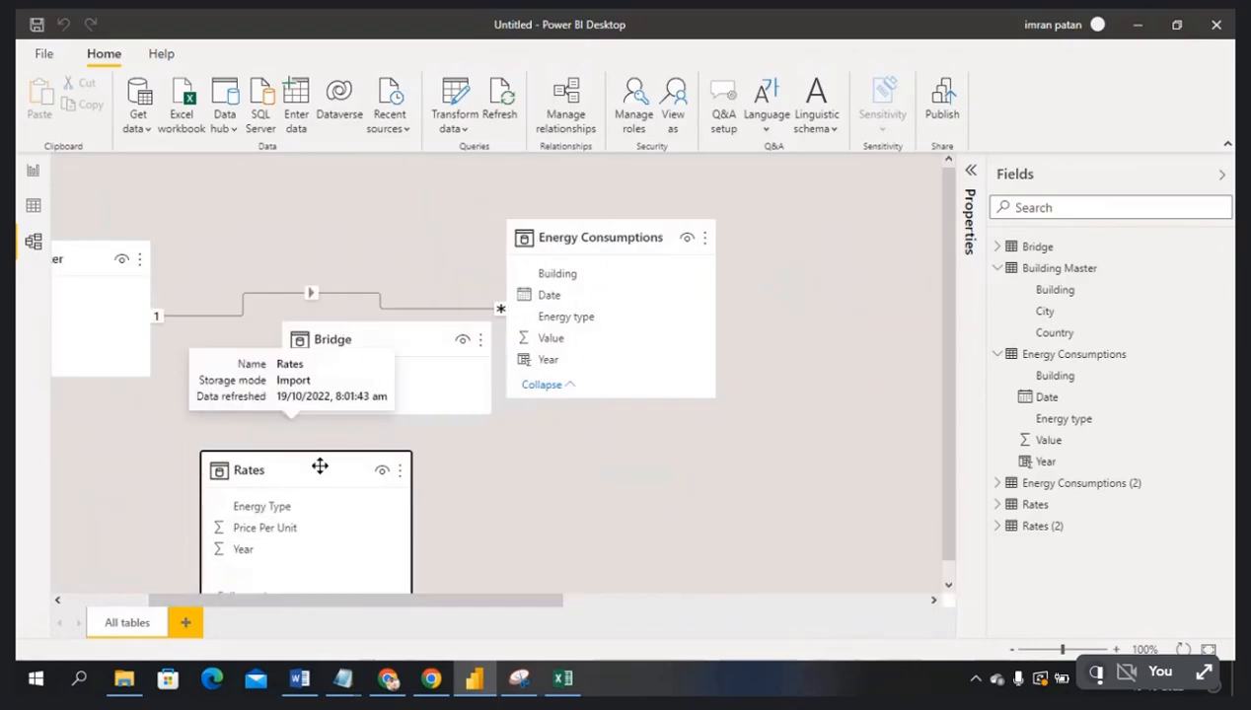
pyautogui.moveTo(404, 338); pyautogui.dragTo(337, 329)
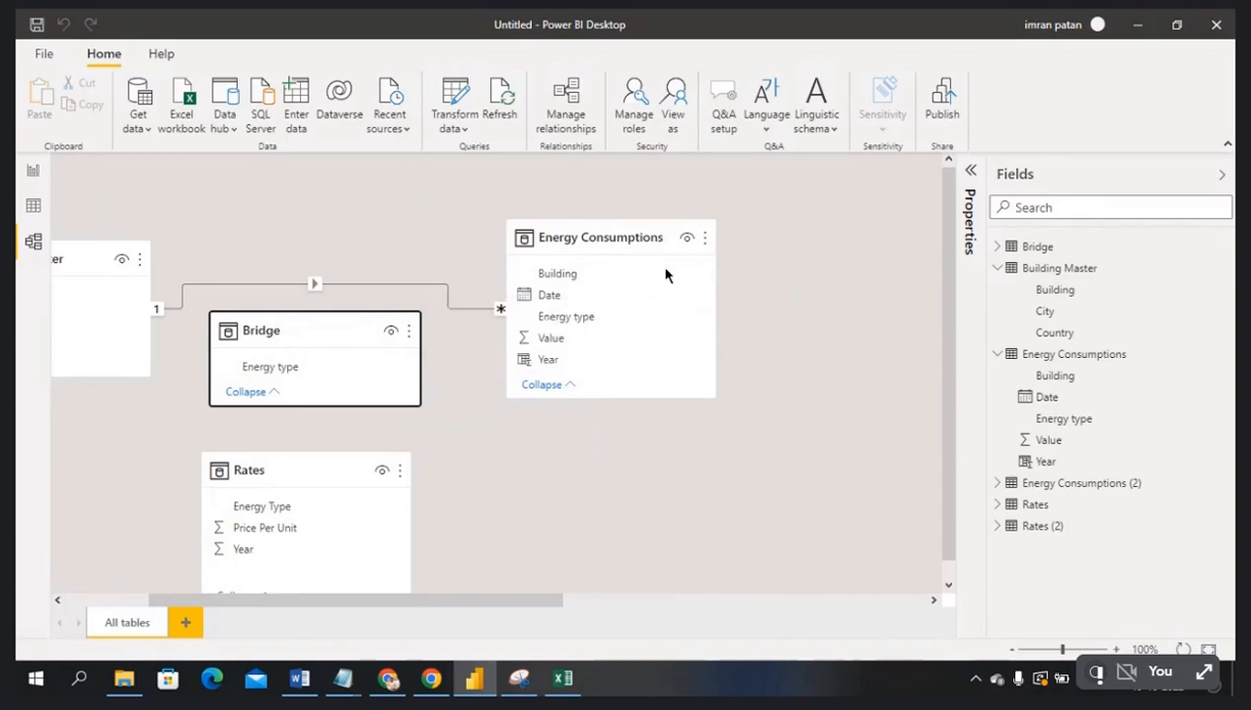
# - Try to create a relationship between Energy type in Energy Consumptions and Energy type in Bridge
pyautogui.click(580, 321)
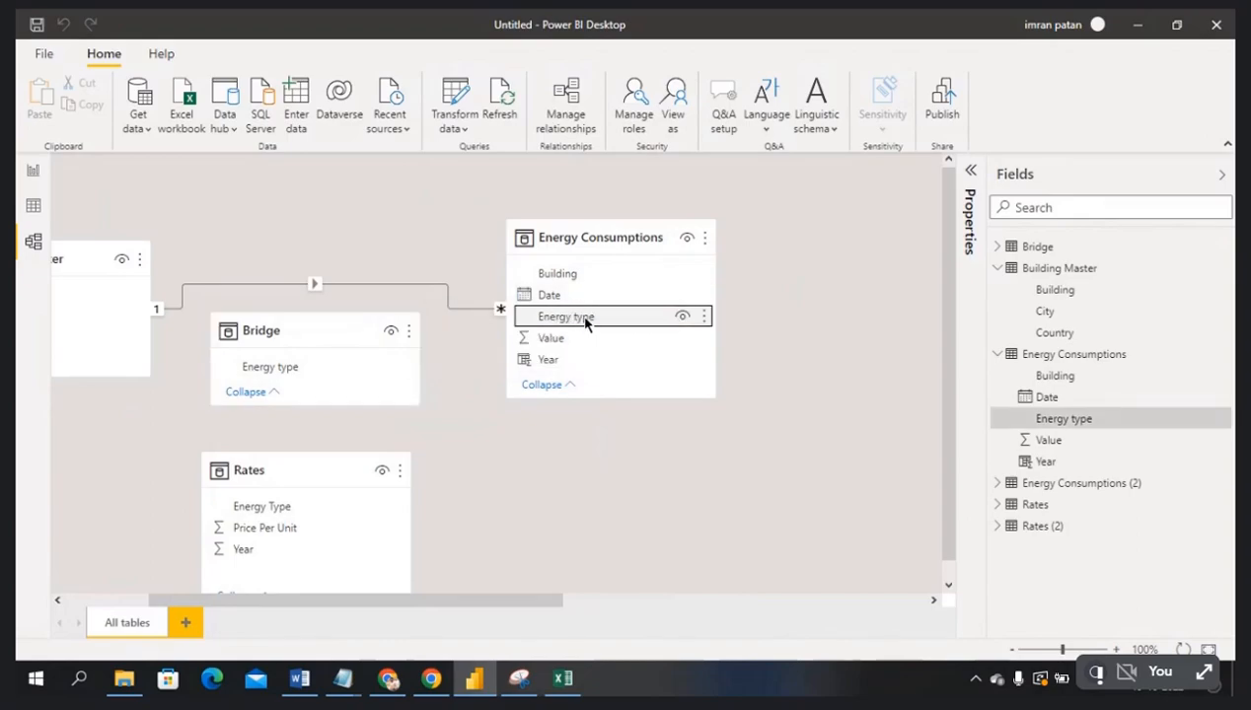
pyautogui.moveTo(582, 322); pyautogui.dragTo(351, 364)
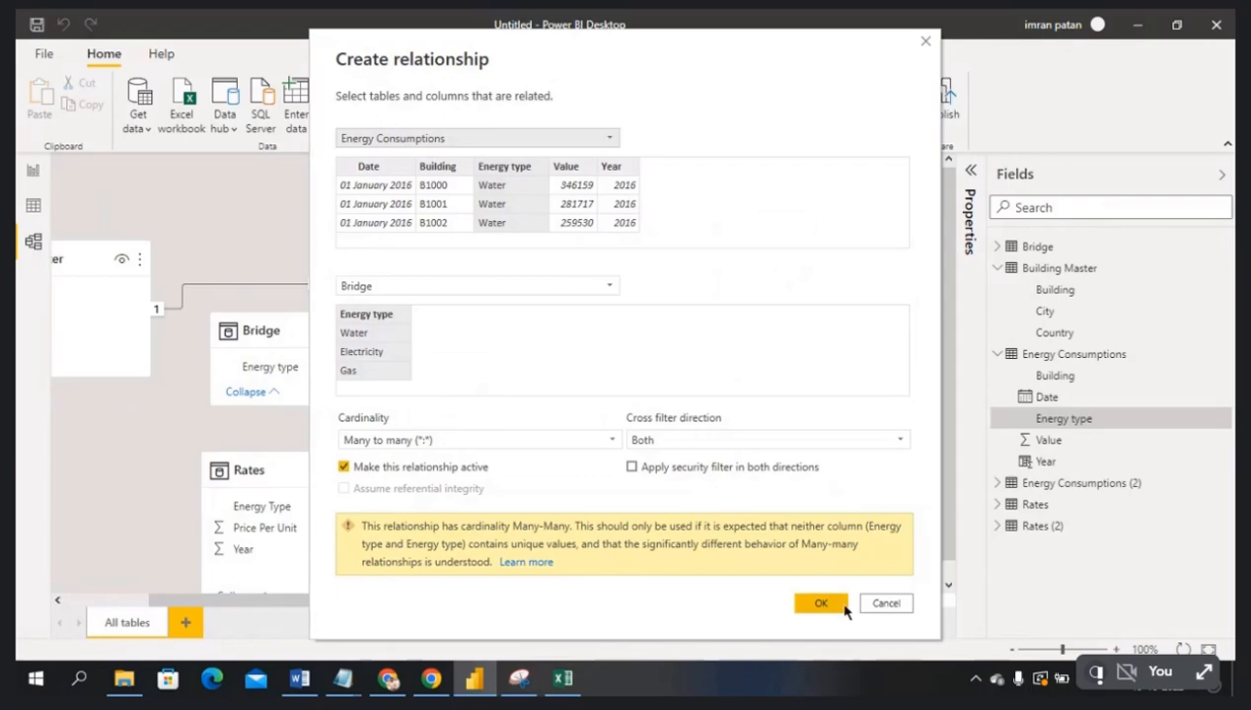
pyautogui.click(883, 603)
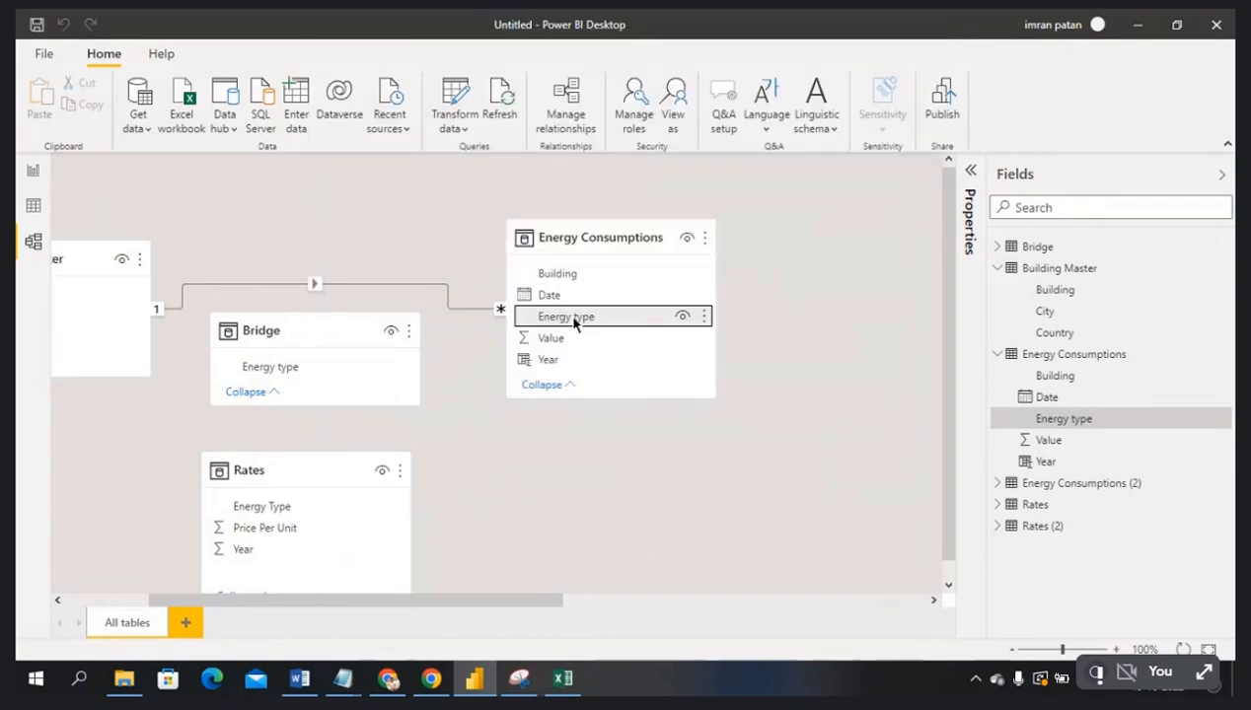
# - Show the Building Master table's data and reset the Building column filter to include all buildings
pyautogui.click(33, 205)
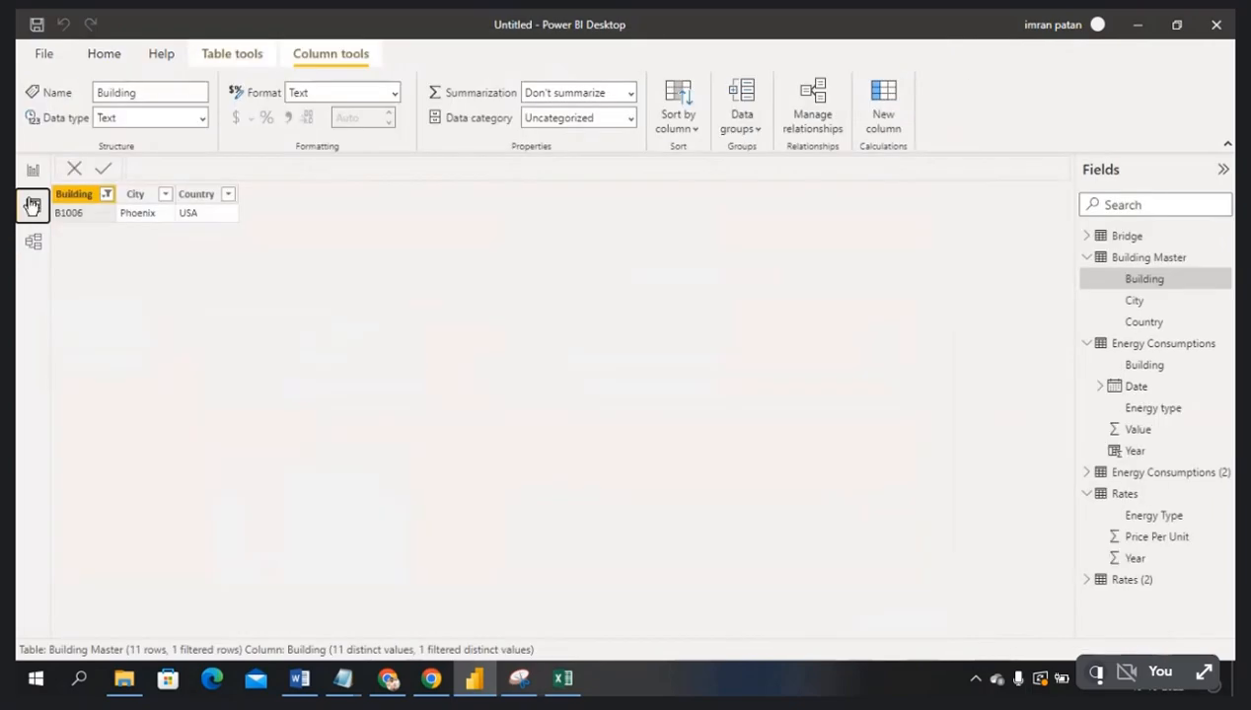
pyautogui.click(107, 194)
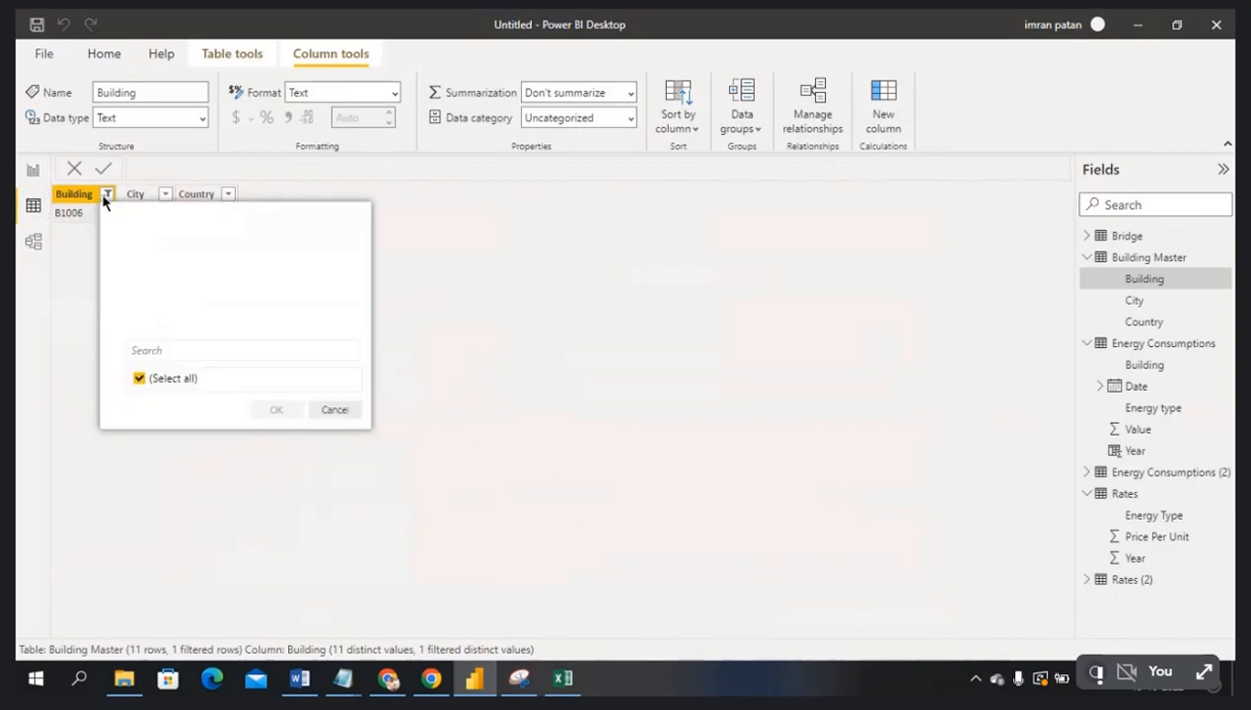
pyautogui.click(139, 378)
pyautogui.click(141, 381)
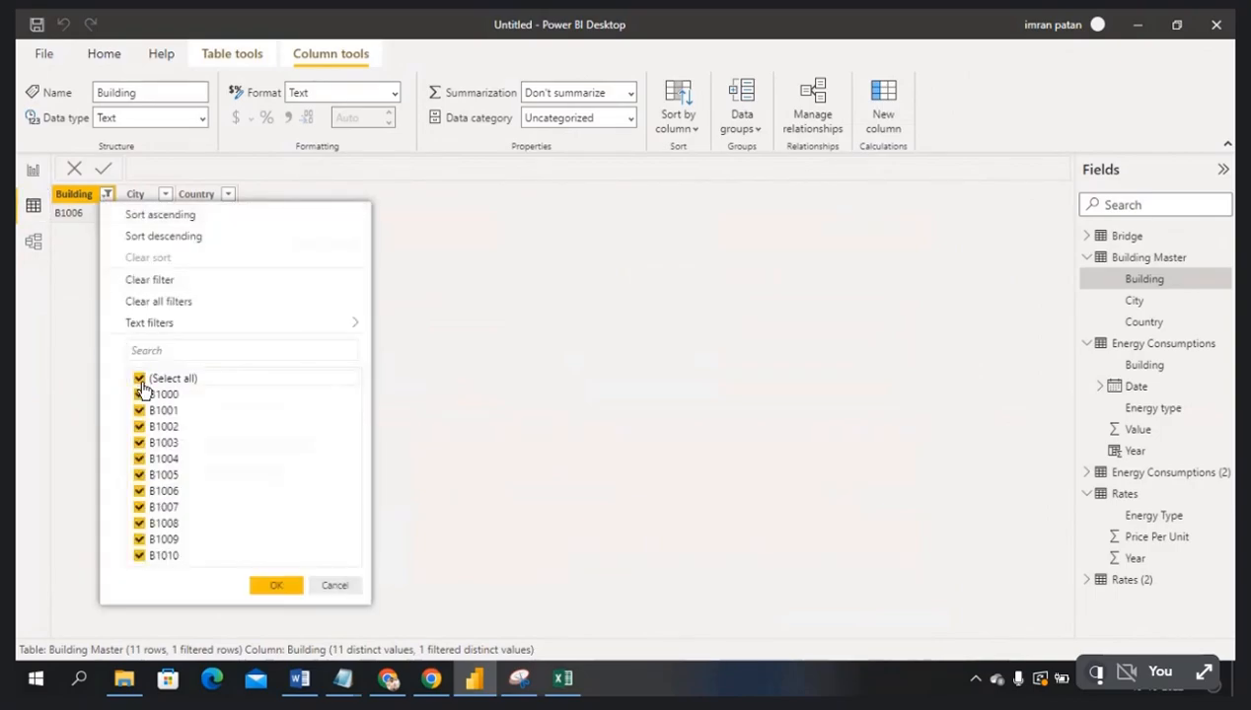
pyautogui.click(258, 586)
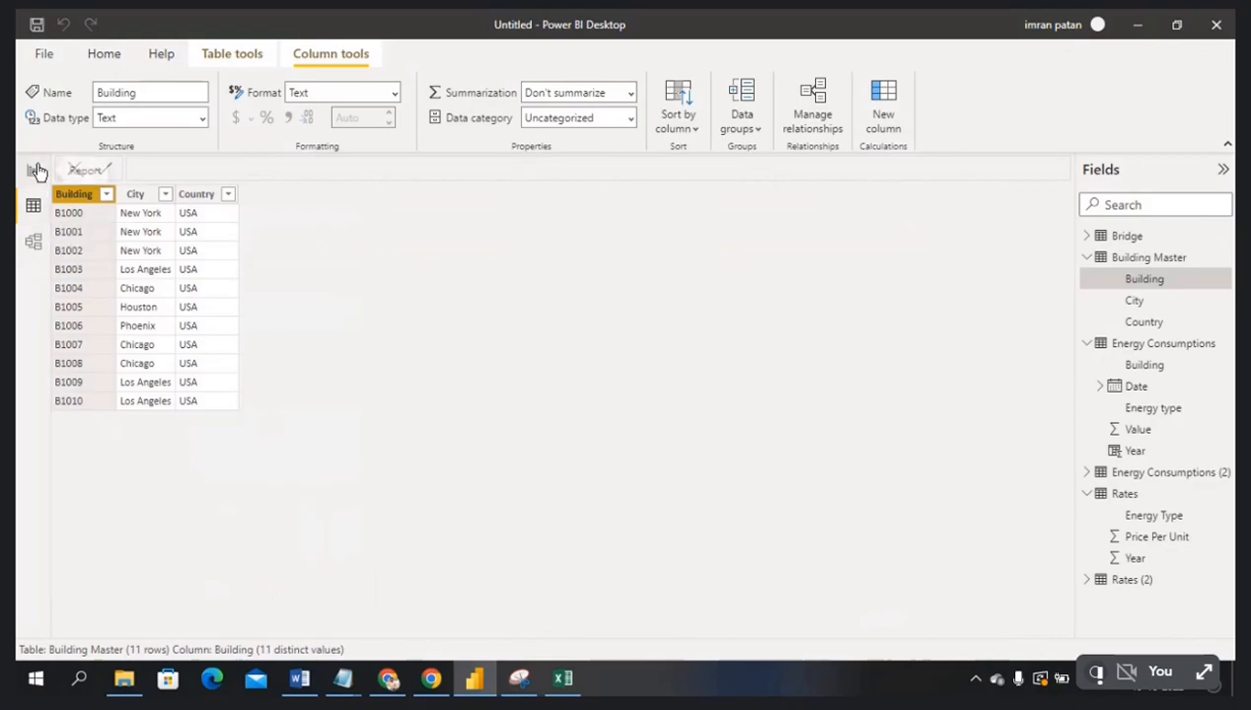
# - Inspect the Energy type values in the Bridge table, including its last row
pyautogui.click(1130, 236)
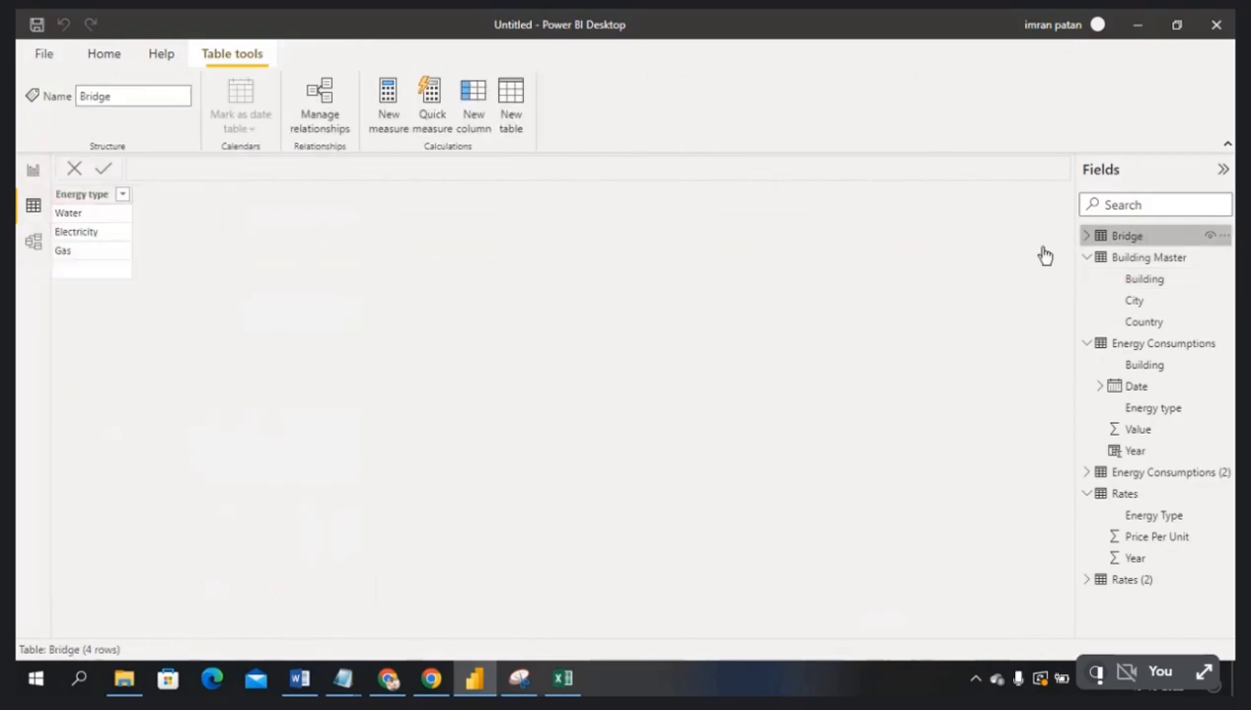
pyautogui.click(92, 274)
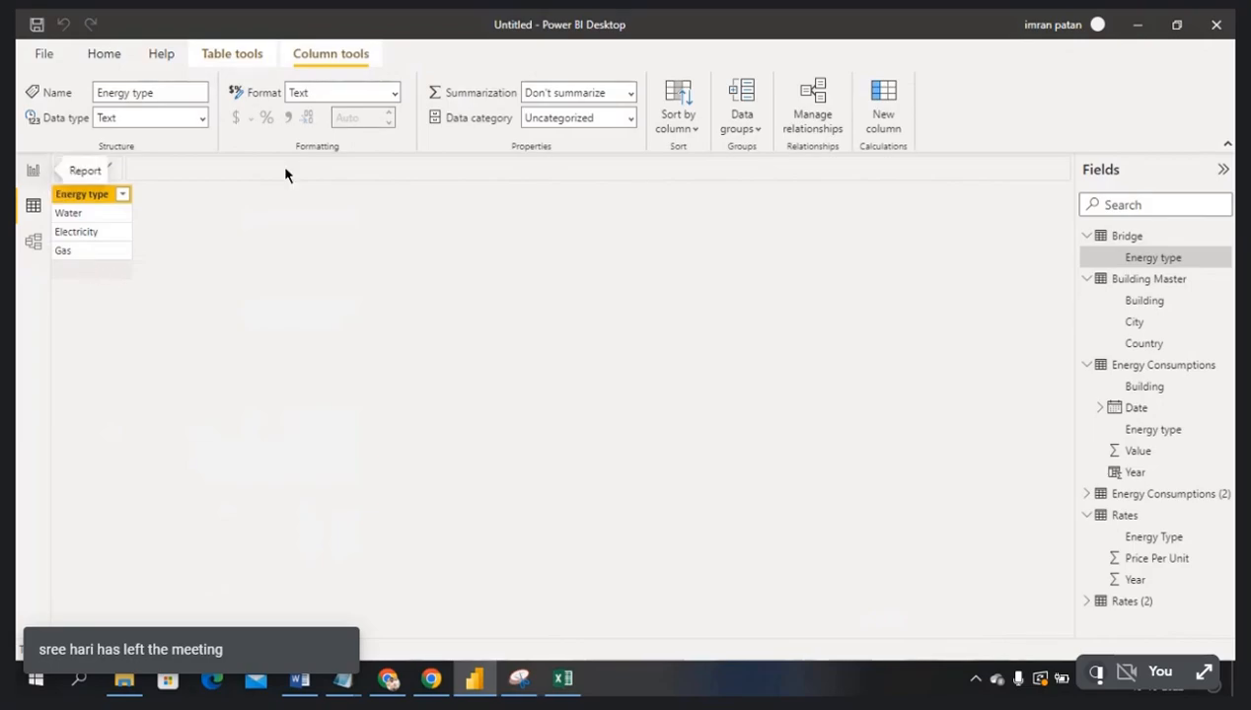
# - Open the Bridge query in the Power Query Editor and select its null Energy type row, dismissing the preview-age notice
pyautogui.click(33, 171)
pyautogui.click(508, 129)
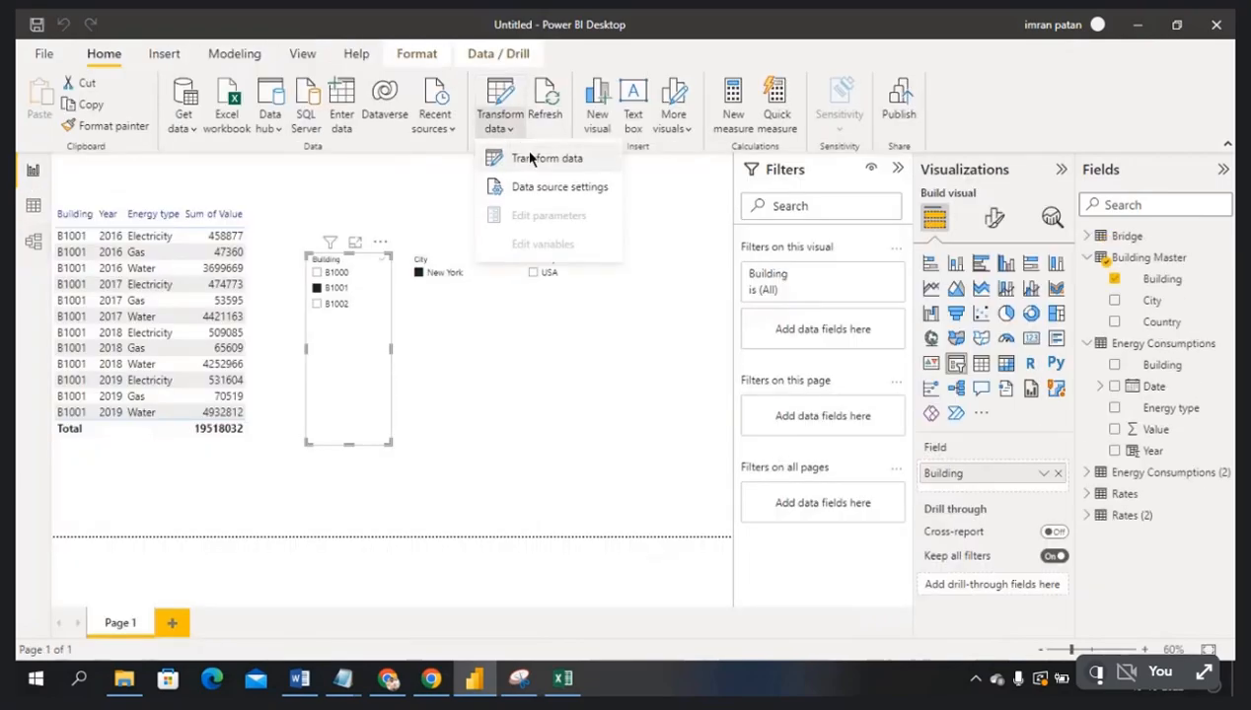
pyautogui.click(531, 160)
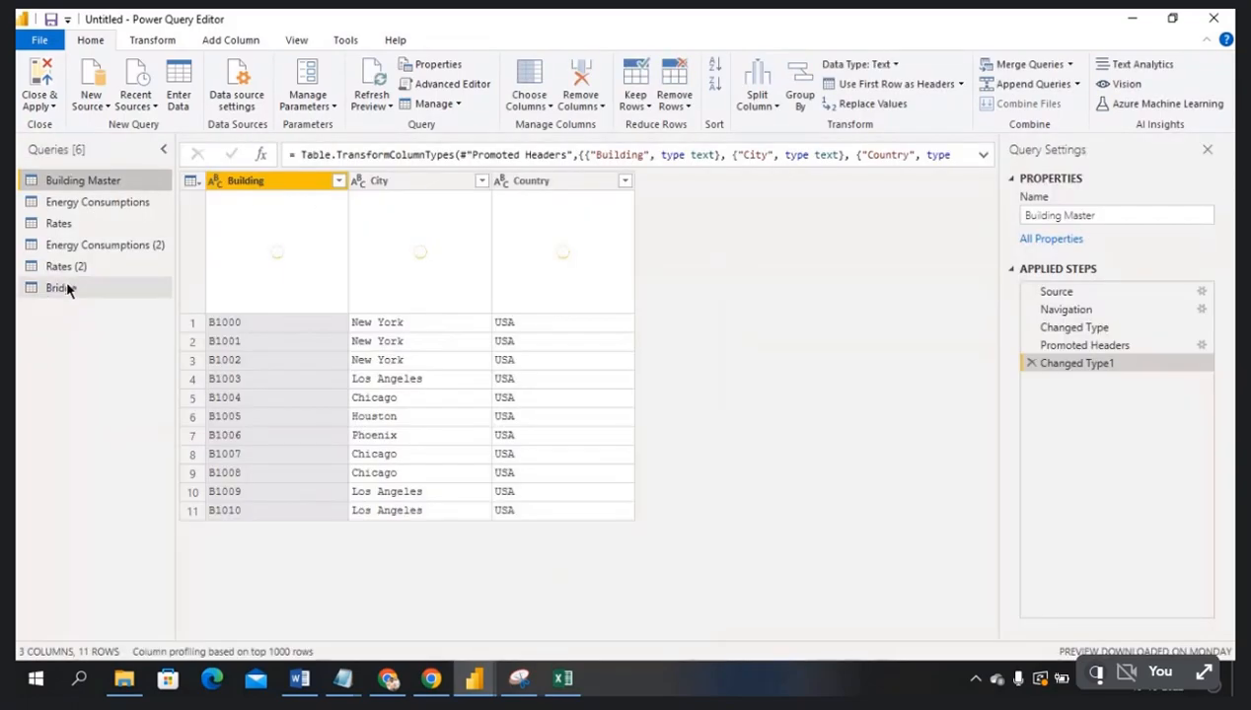
pyautogui.click(66, 289)
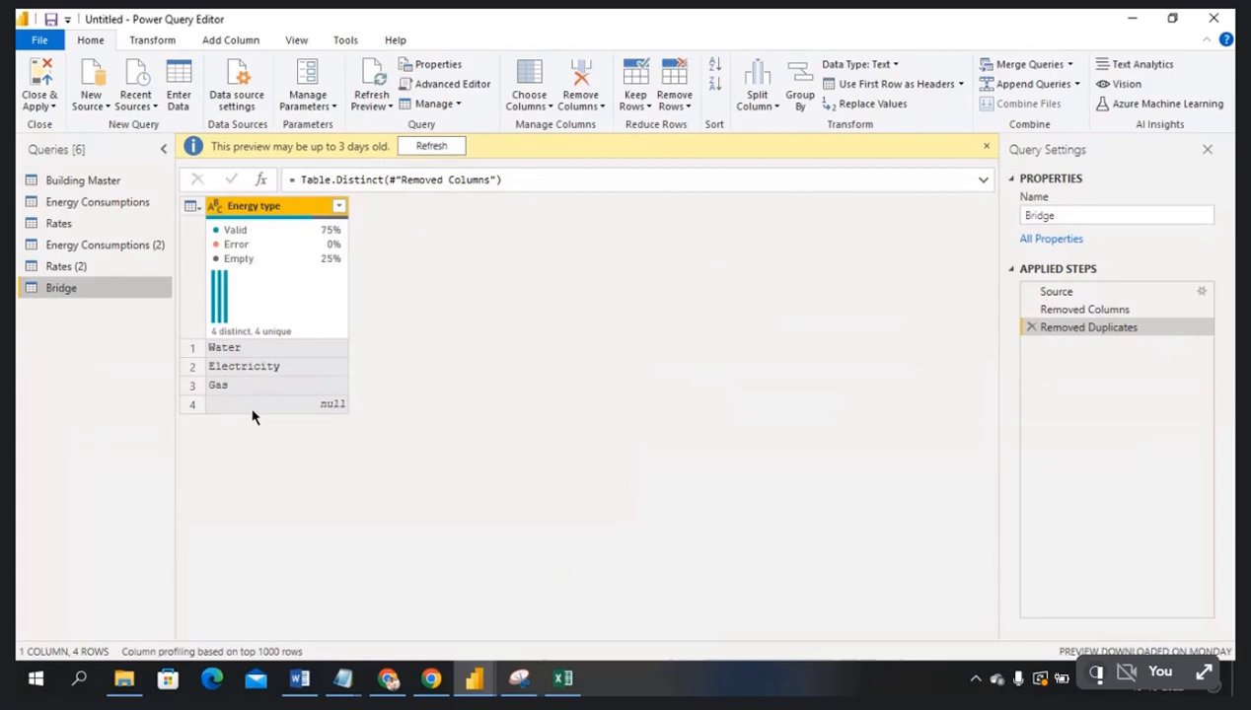
pyautogui.click(251, 406)
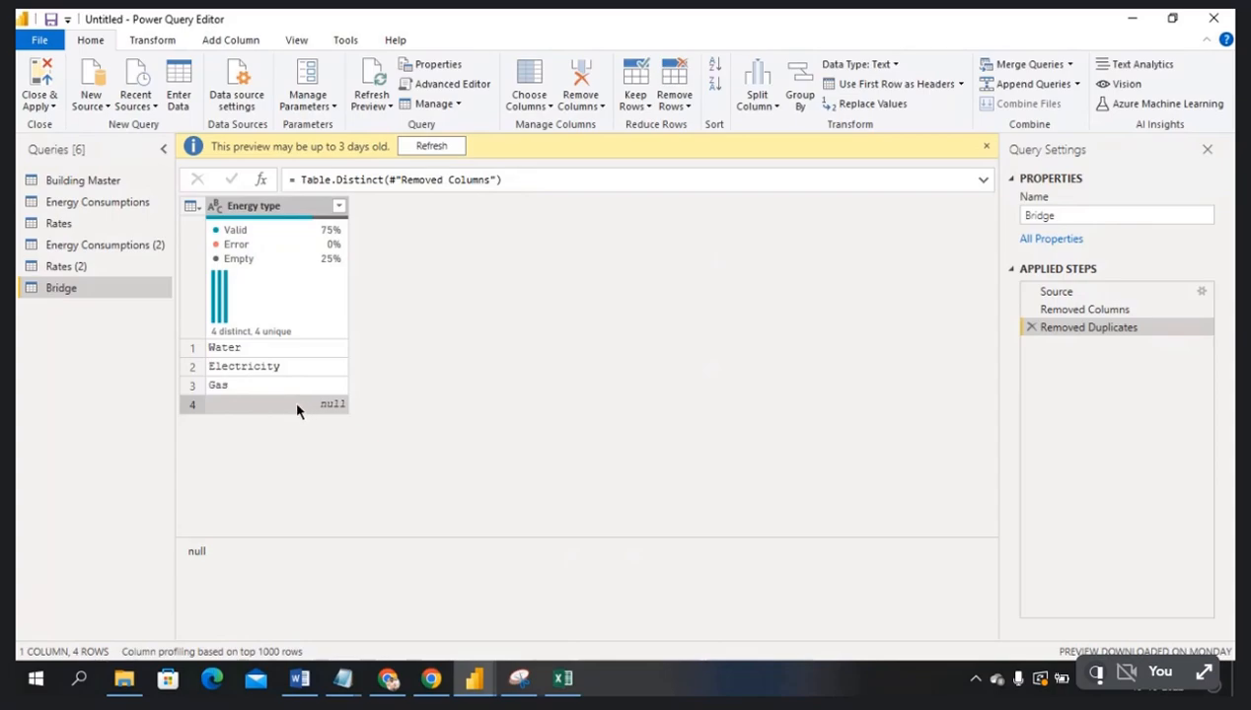
pyautogui.click(986, 146)
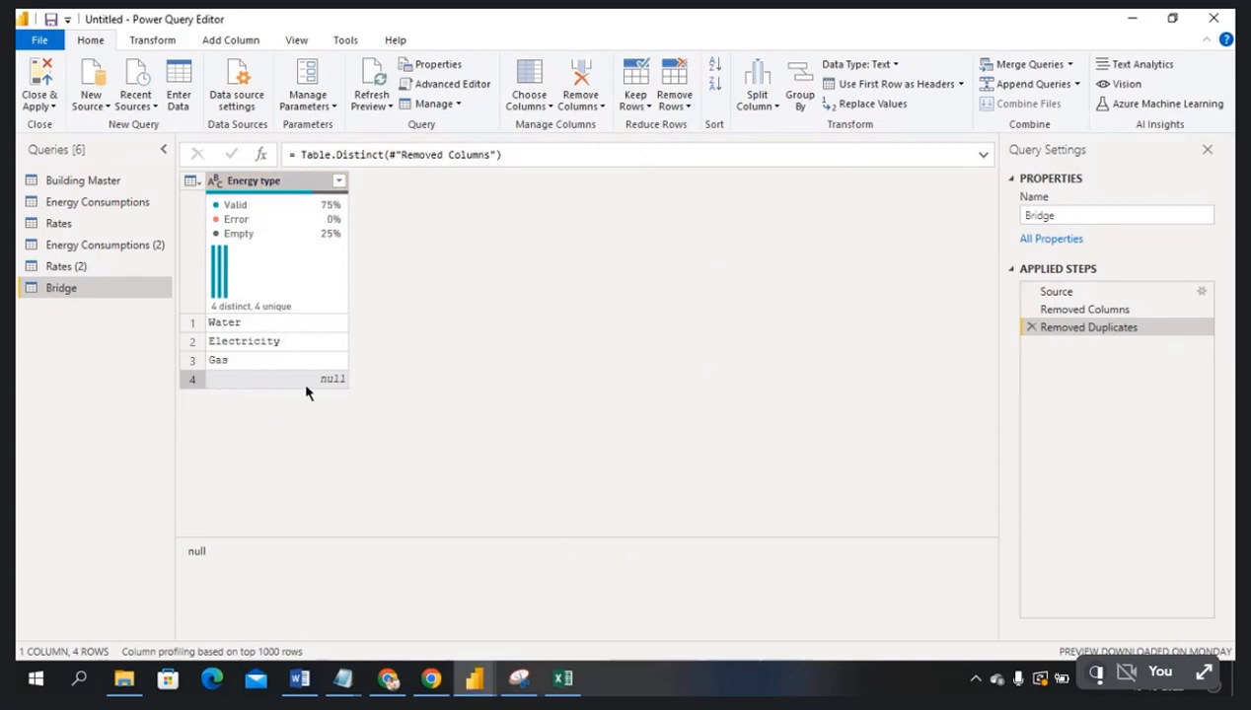
# - Remove blank rows from the Bridge query, then apply the query changes and close the editor
pyautogui.click(687, 107)
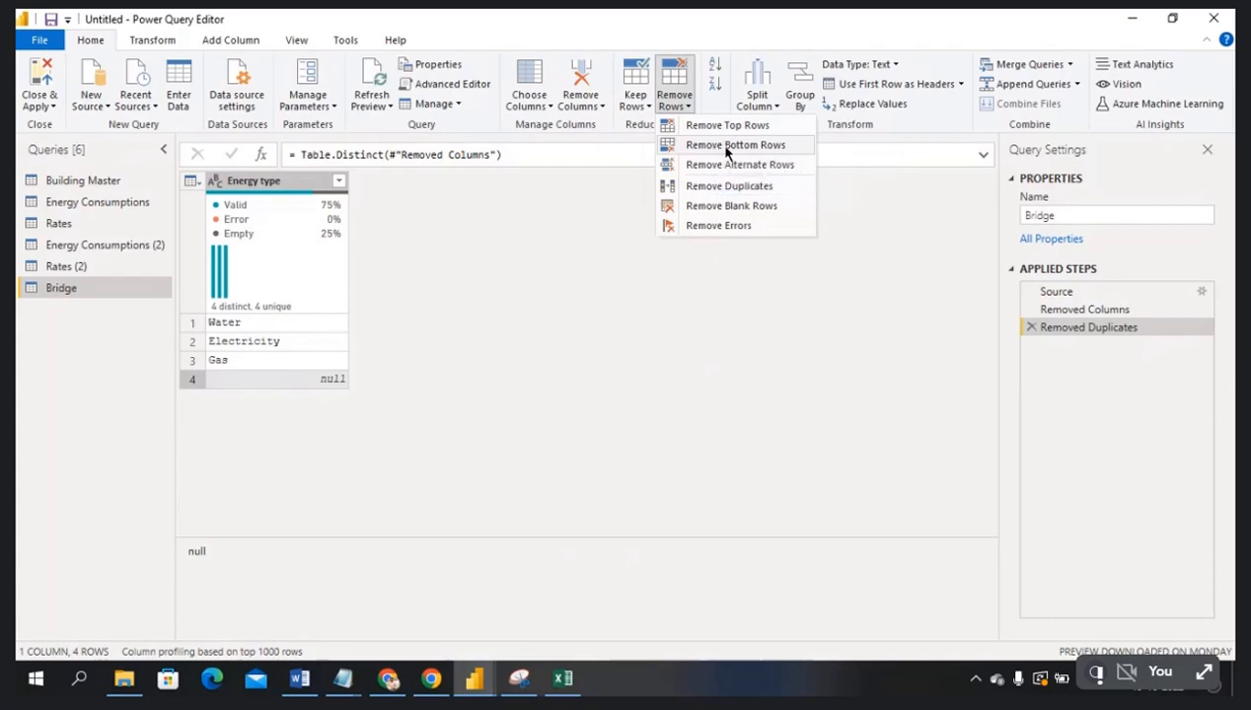
pyautogui.click(731, 206)
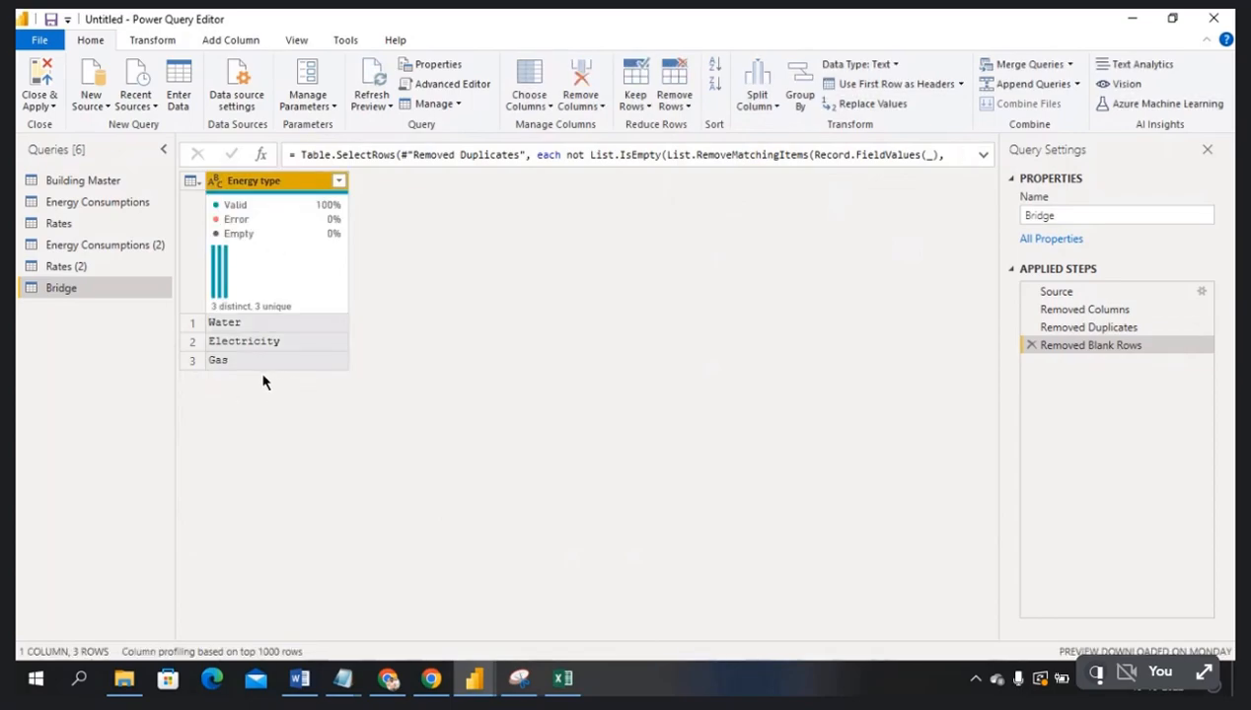
pyautogui.click(40, 106)
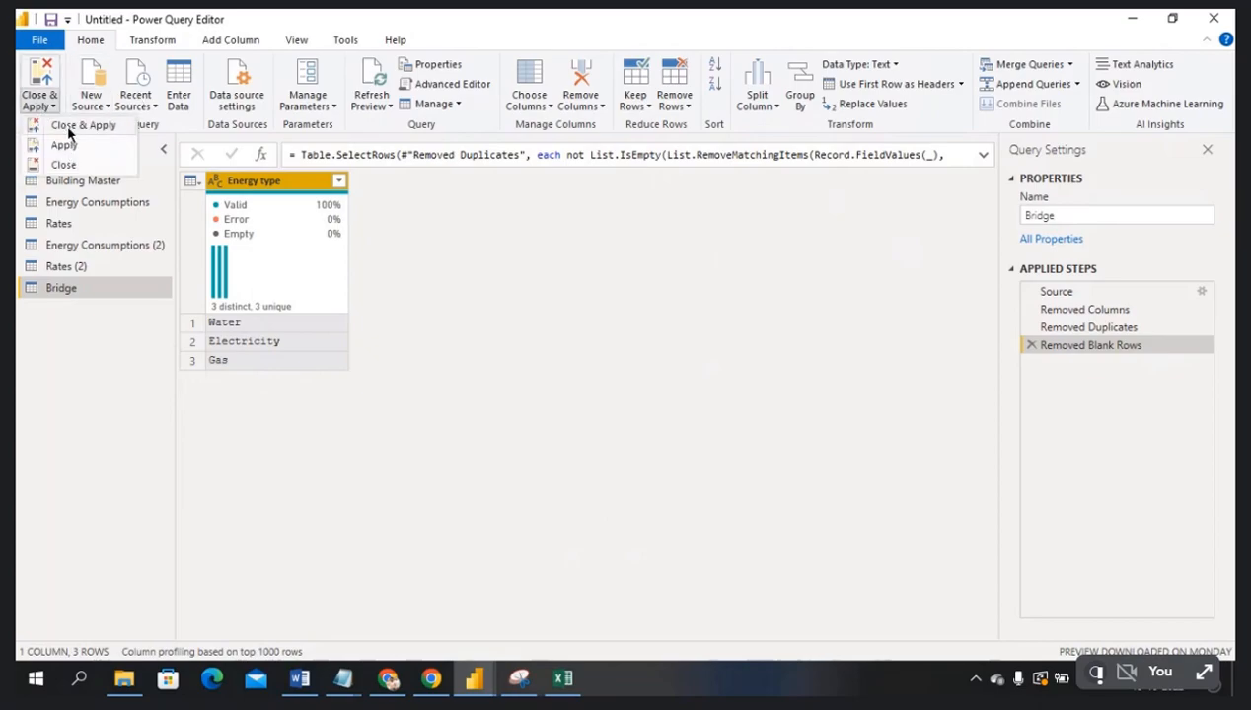
pyautogui.click(66, 125)
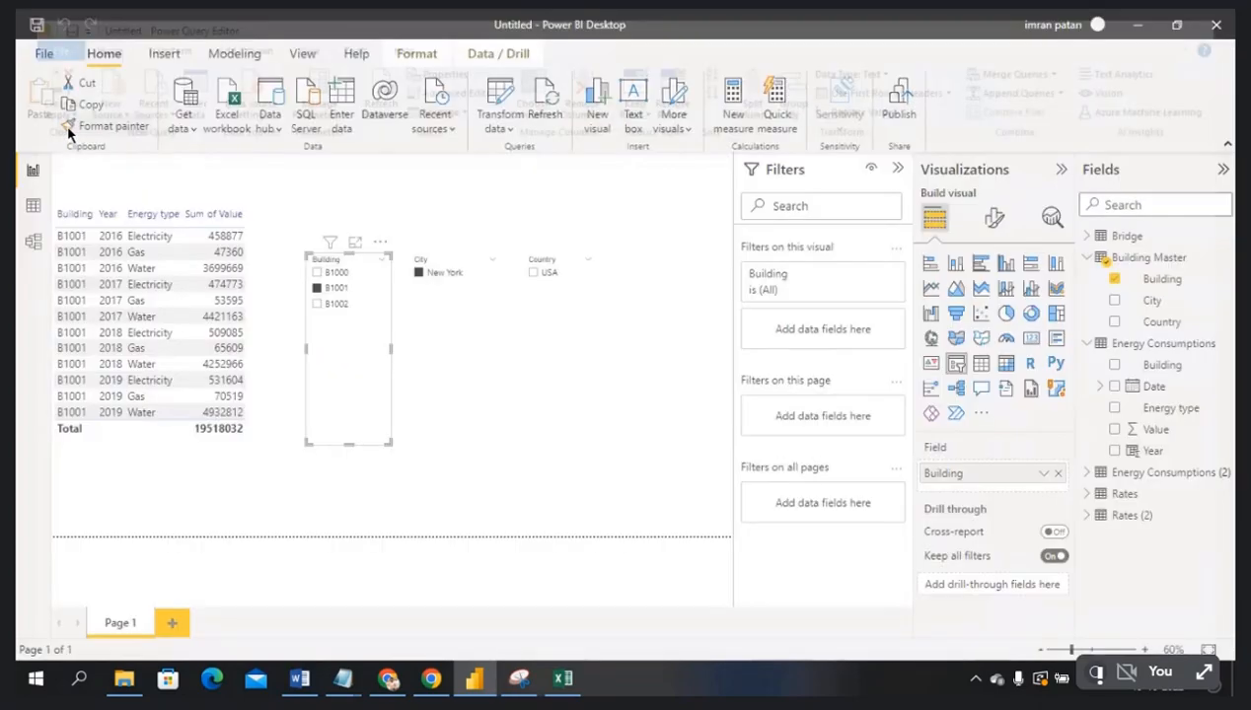
# - In the model diagram, relate Energy type in Bridge to Energy type in Energy Consumptions and to Energy Type in Rates
pyautogui.click(34, 245)
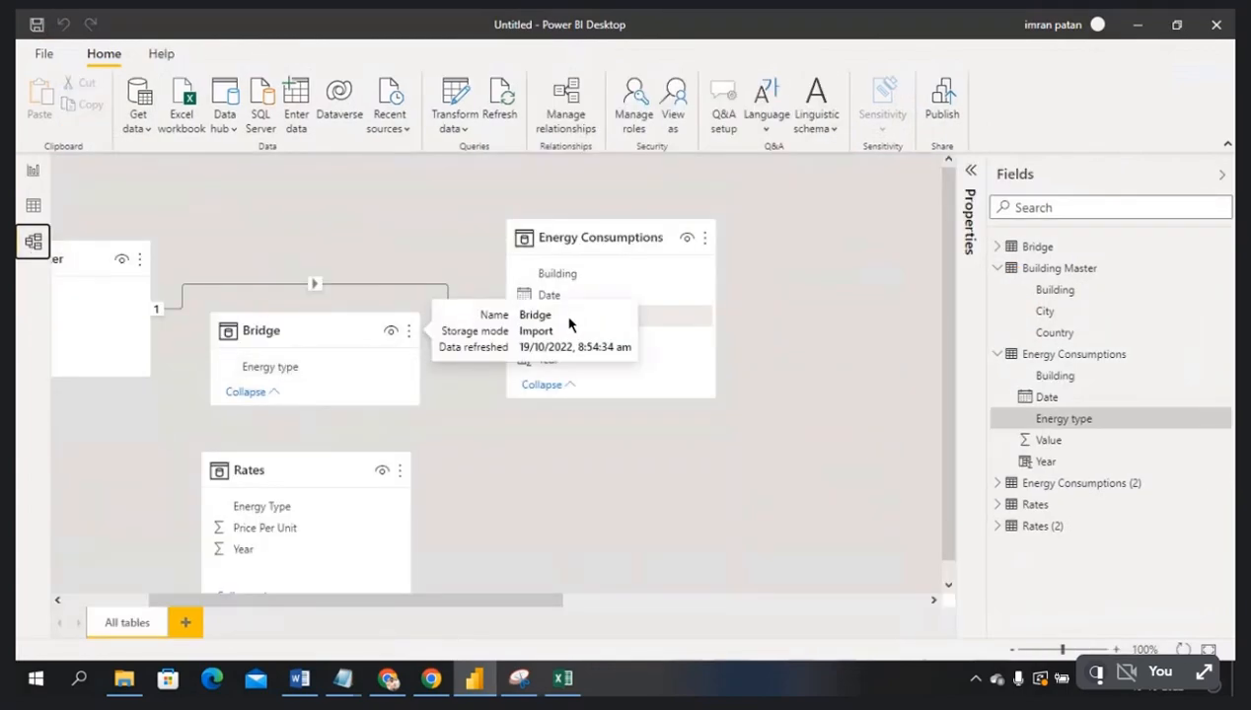
pyautogui.click(647, 317)
pyautogui.moveTo(623, 322); pyautogui.dragTo(383, 369)
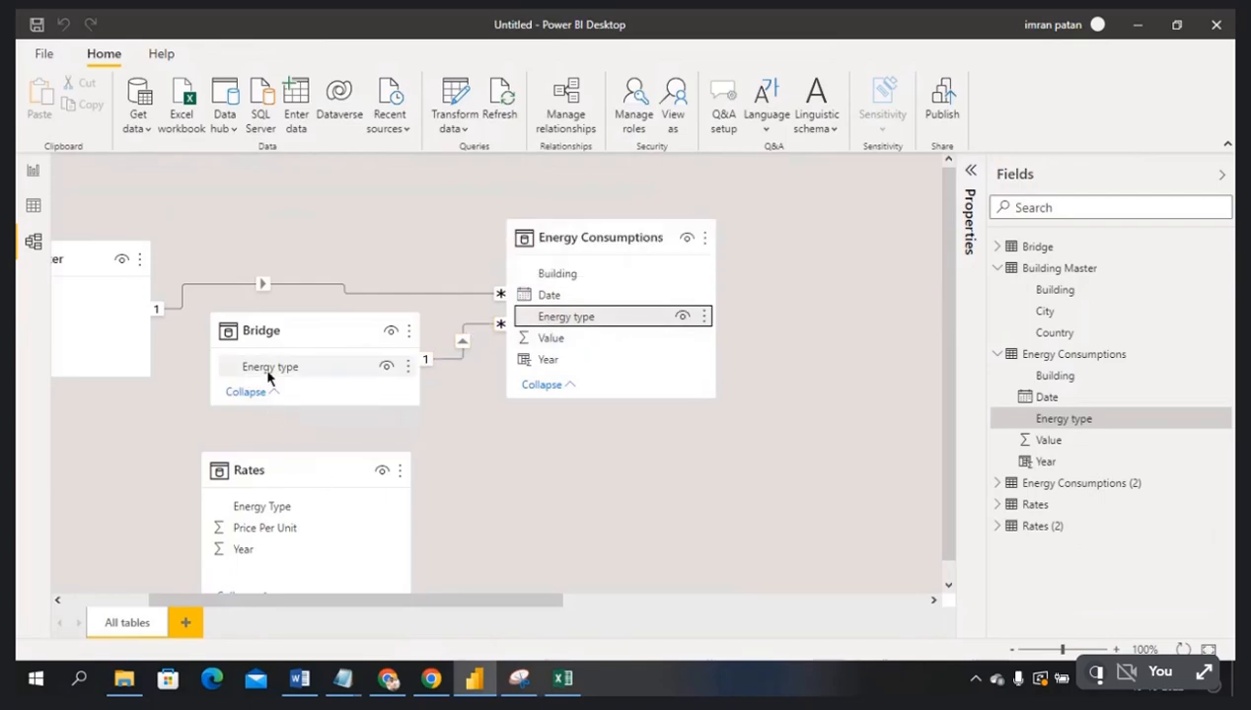
pyautogui.moveTo(273, 371); pyautogui.dragTo(291, 506)
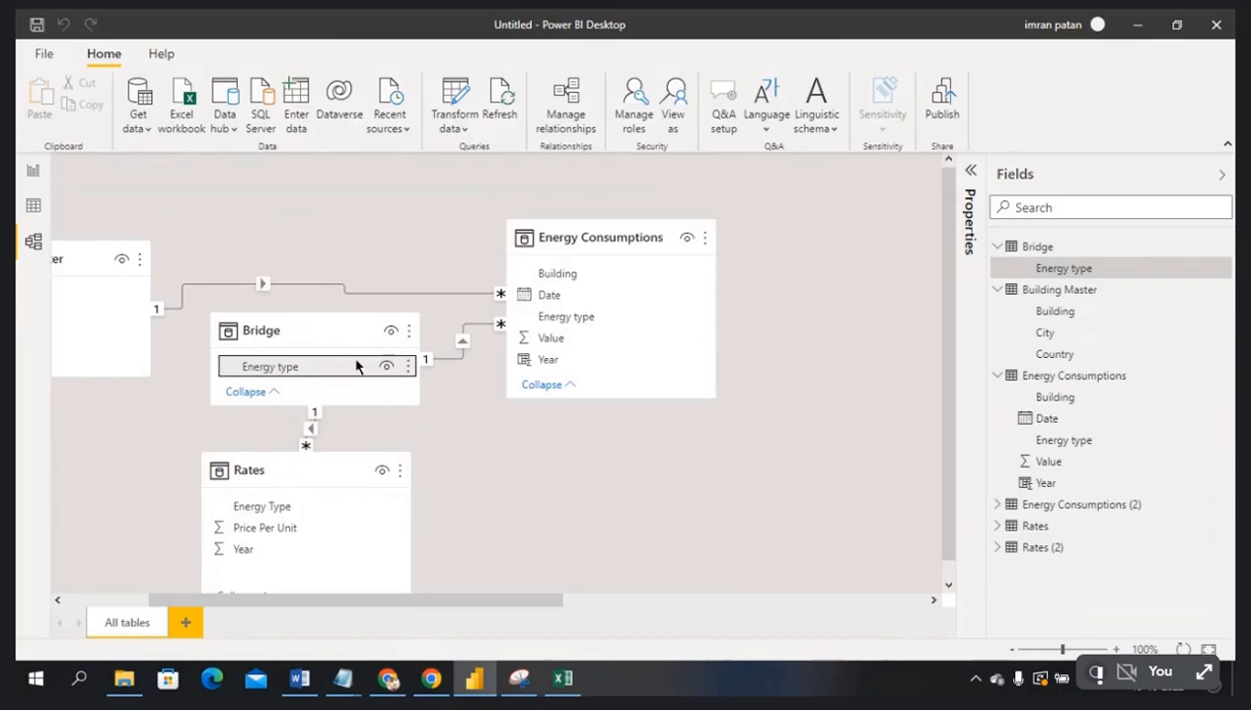
# - Spread out Energy Consumptions, Bridge and Rates so their relationship lines are distinct, and highlight the energy type fields at the related ends
pyautogui.moveTo(560, 238); pyautogui.dragTo(524, 235)
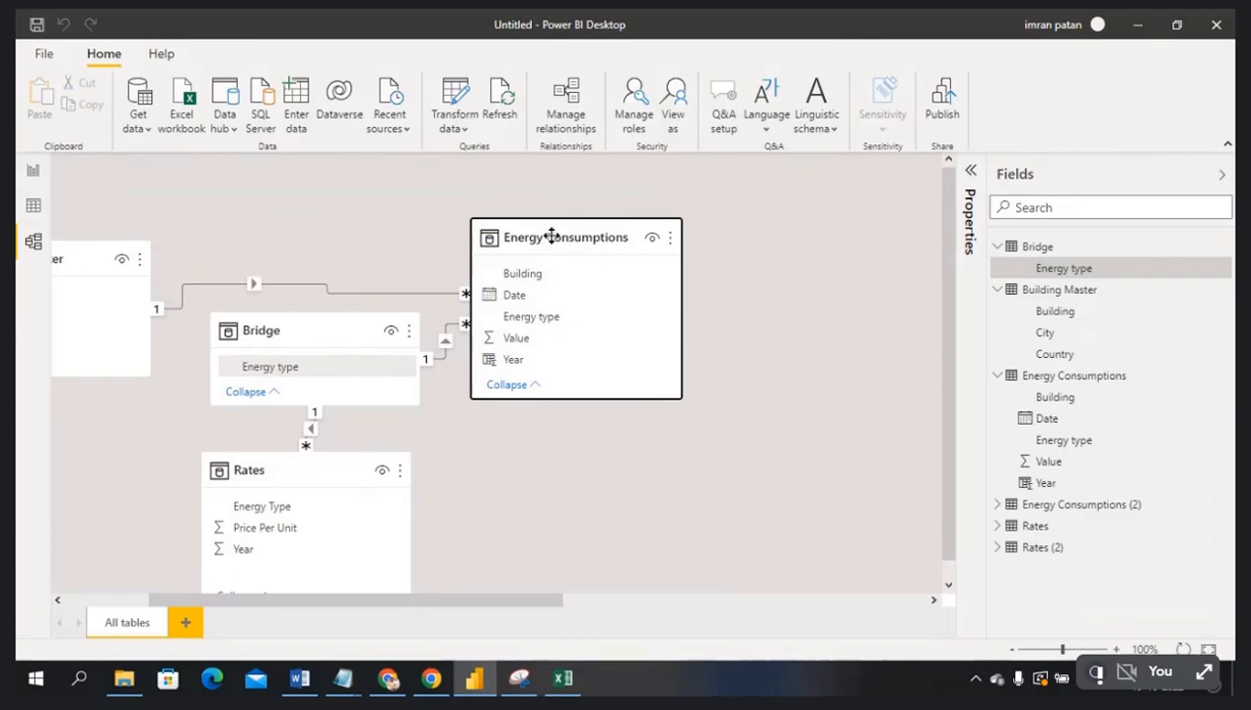
pyautogui.moveTo(547, 244); pyautogui.dragTo(669, 242)
pyautogui.moveTo(333, 327); pyautogui.dragTo(418, 327)
pyautogui.moveTo(340, 465); pyautogui.dragTo(561, 490)
pyautogui.moveTo(408, 342); pyautogui.dragTo(355, 337)
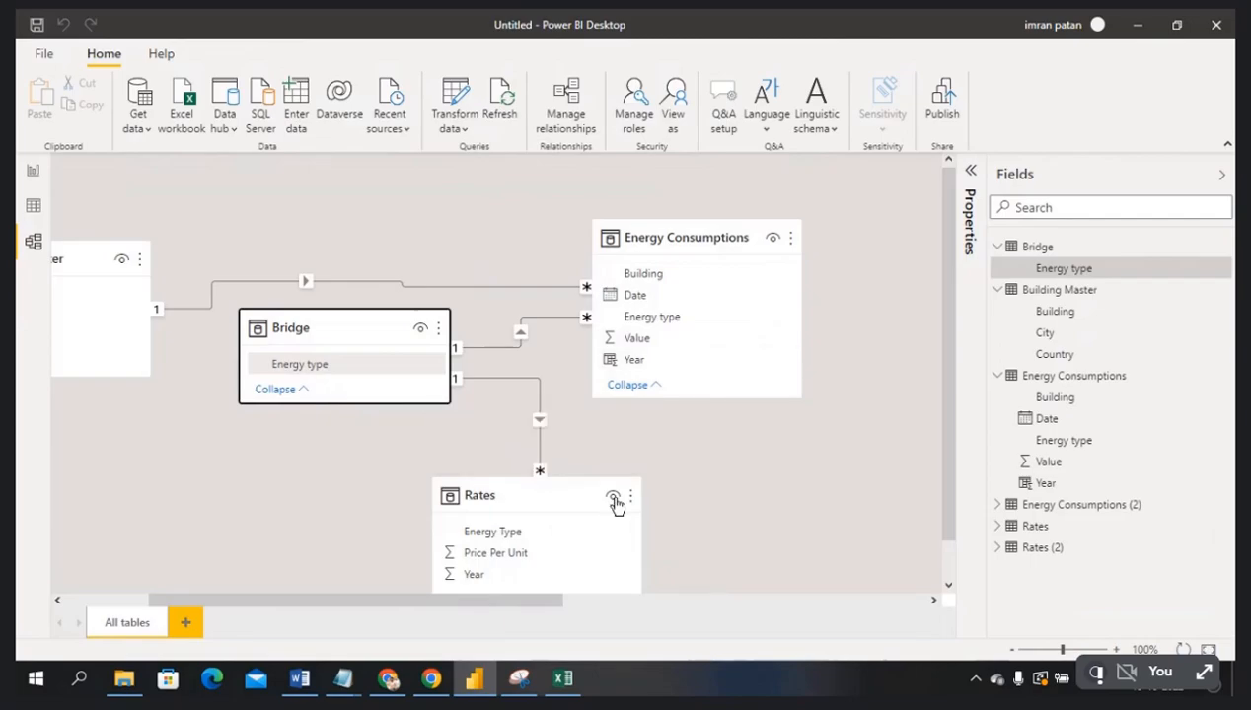
pyautogui.click(658, 319)
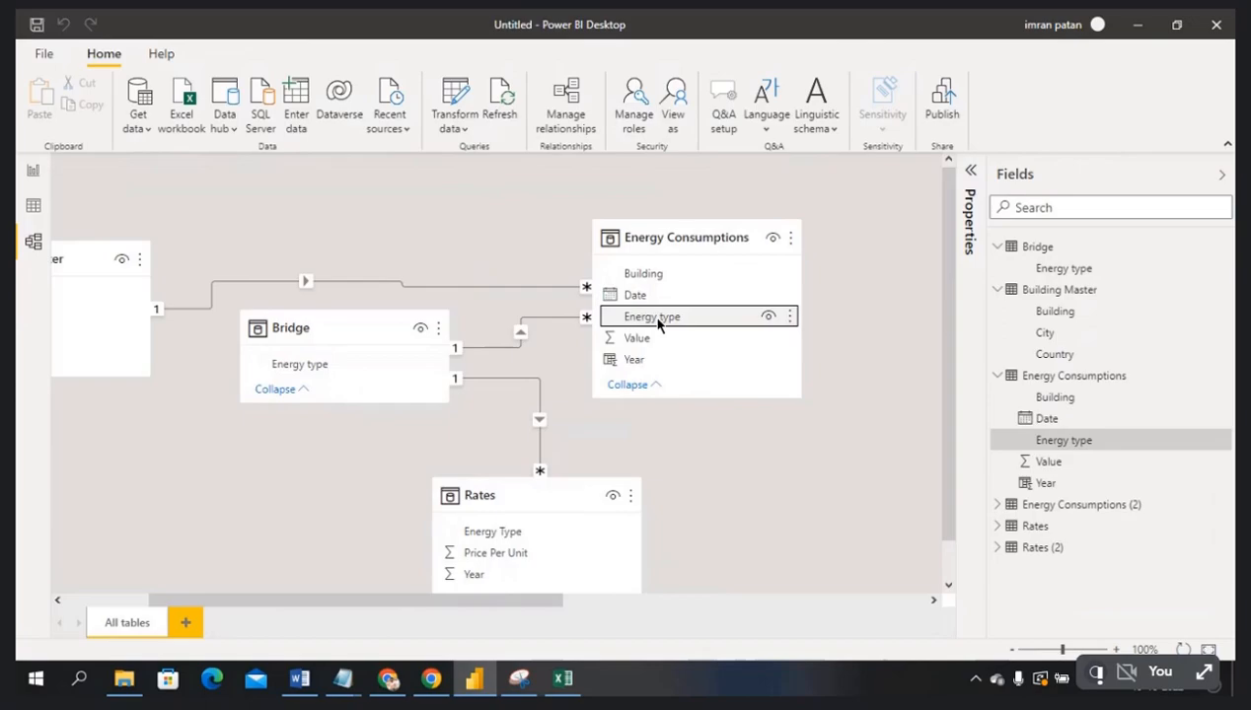
pyautogui.click(517, 532)
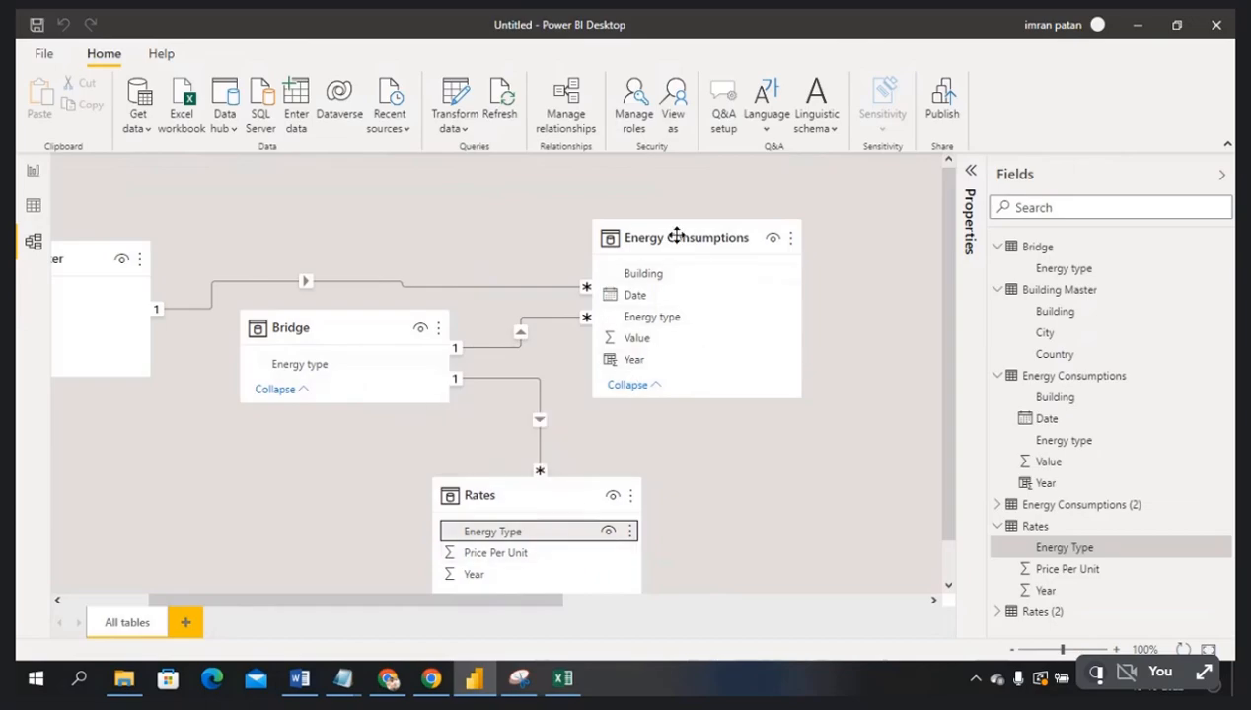
pyautogui.moveTo(666, 241)
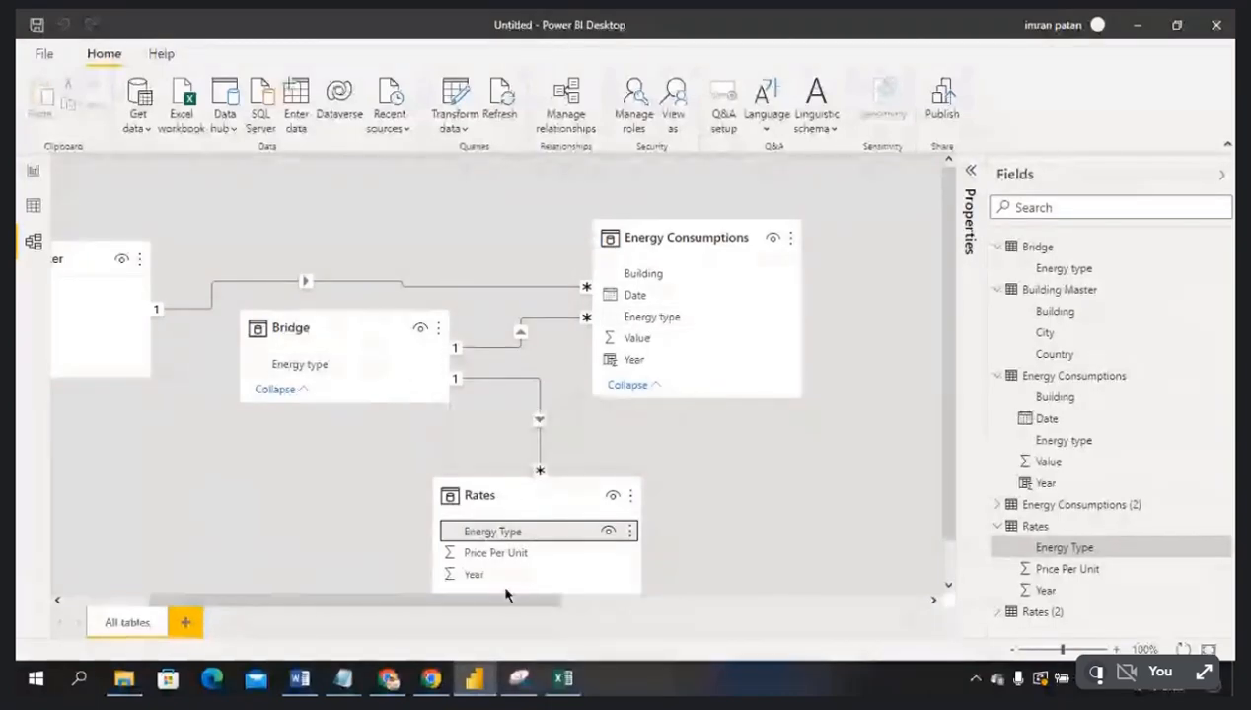
# - Clear the B1001 selection in the report's Building slicer, add a second report page and expand the Bridge table's fields
pyautogui.click(33, 170)
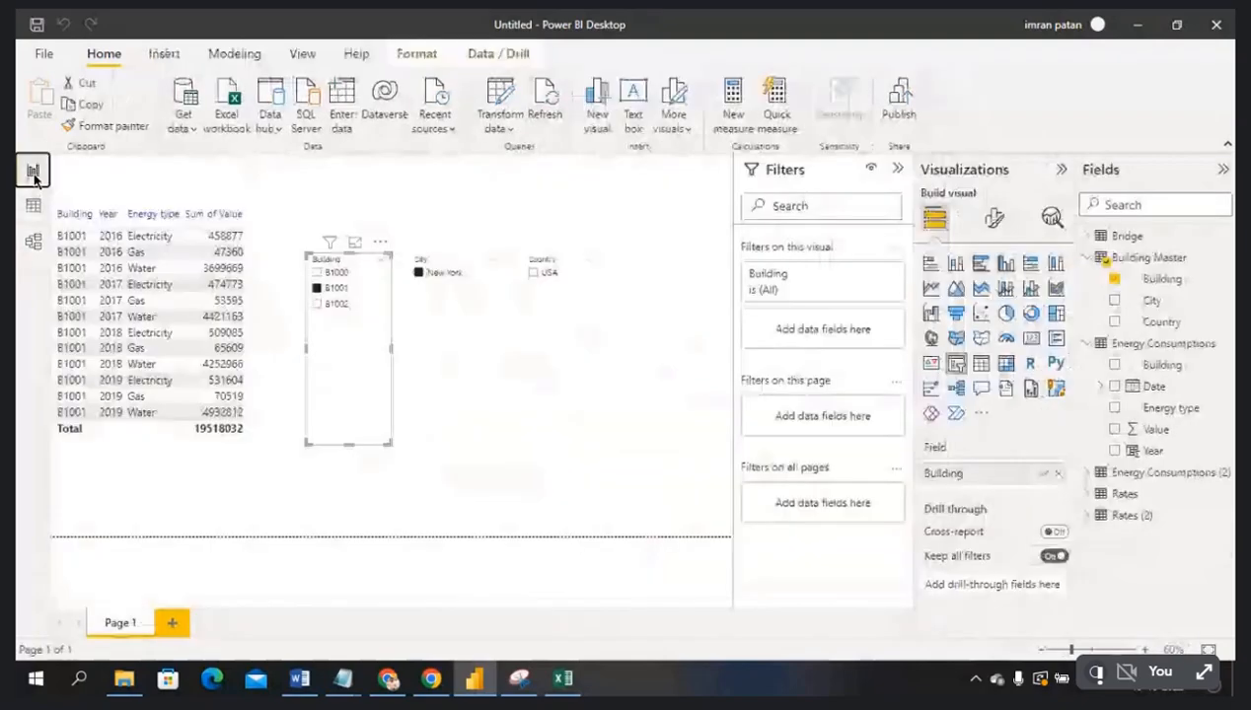
pyautogui.click(317, 288)
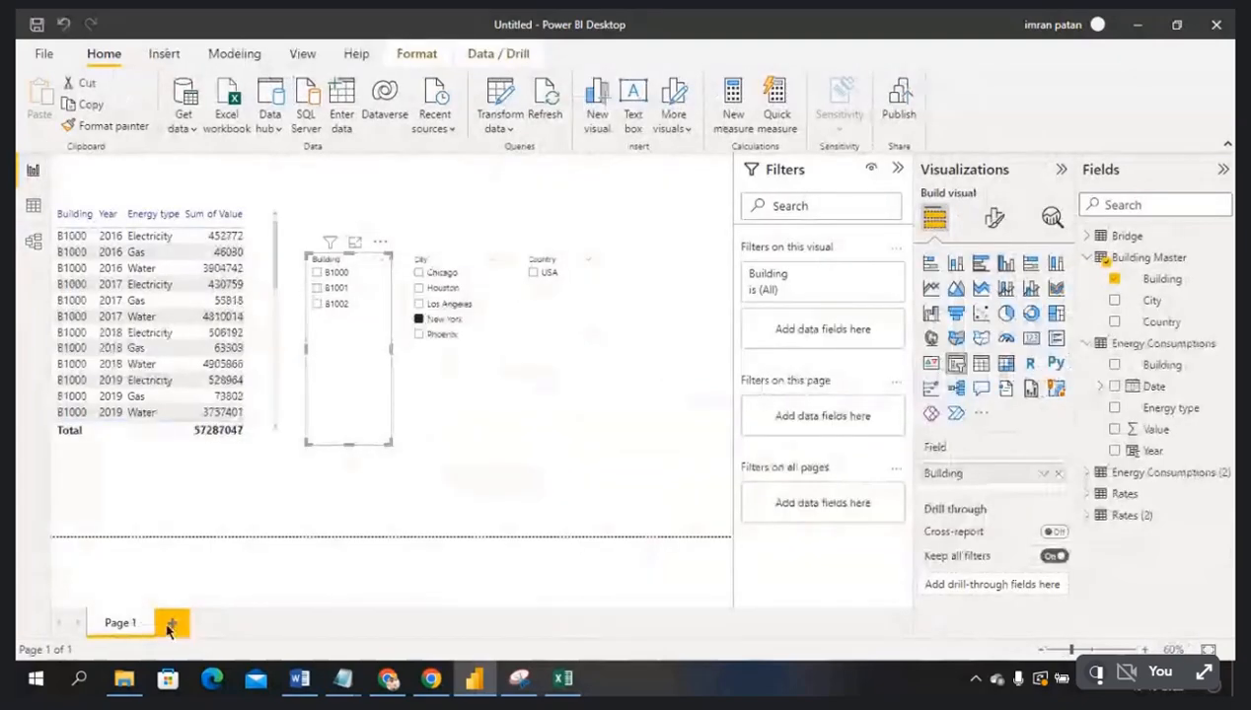
pyautogui.click(170, 625)
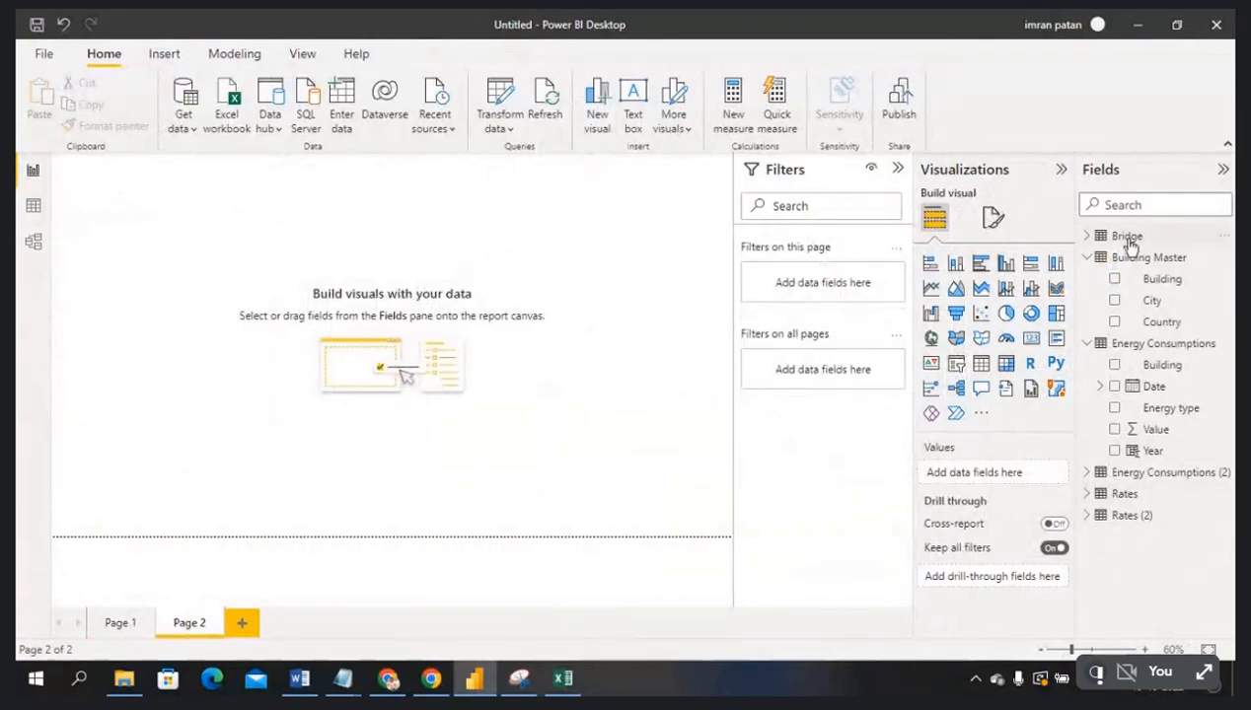
pyautogui.click(1089, 236)
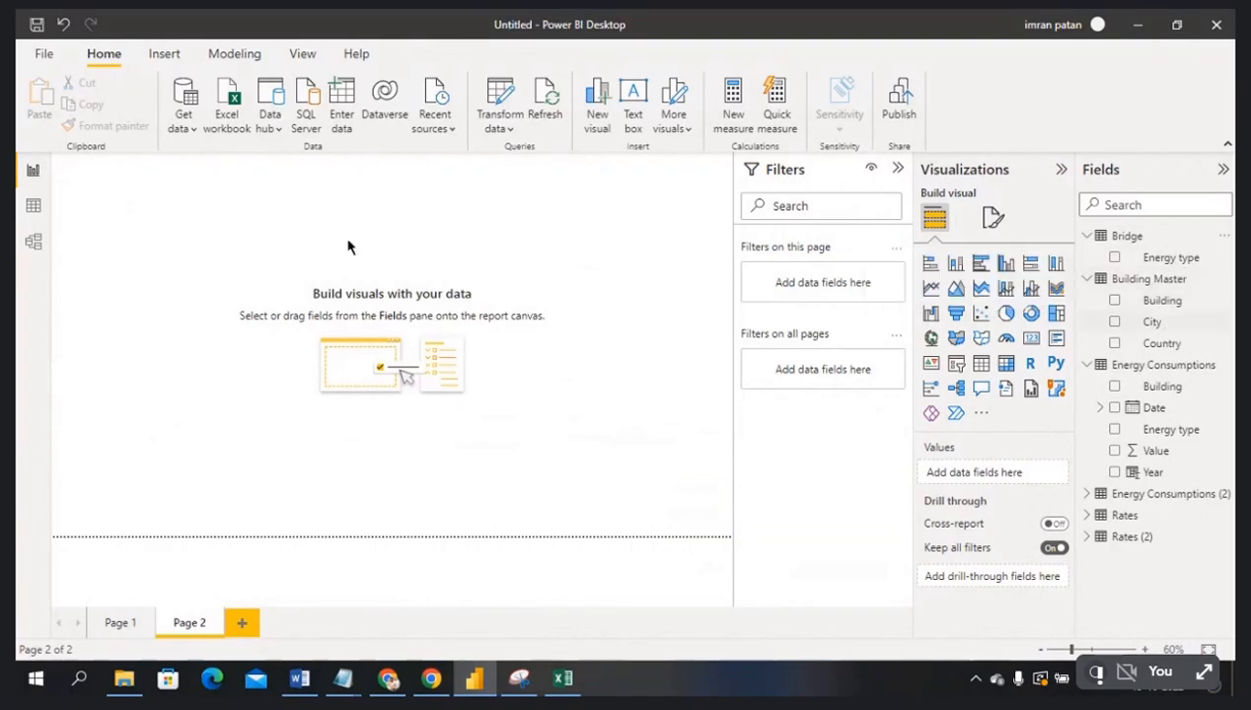
pyautogui.click(32, 241)
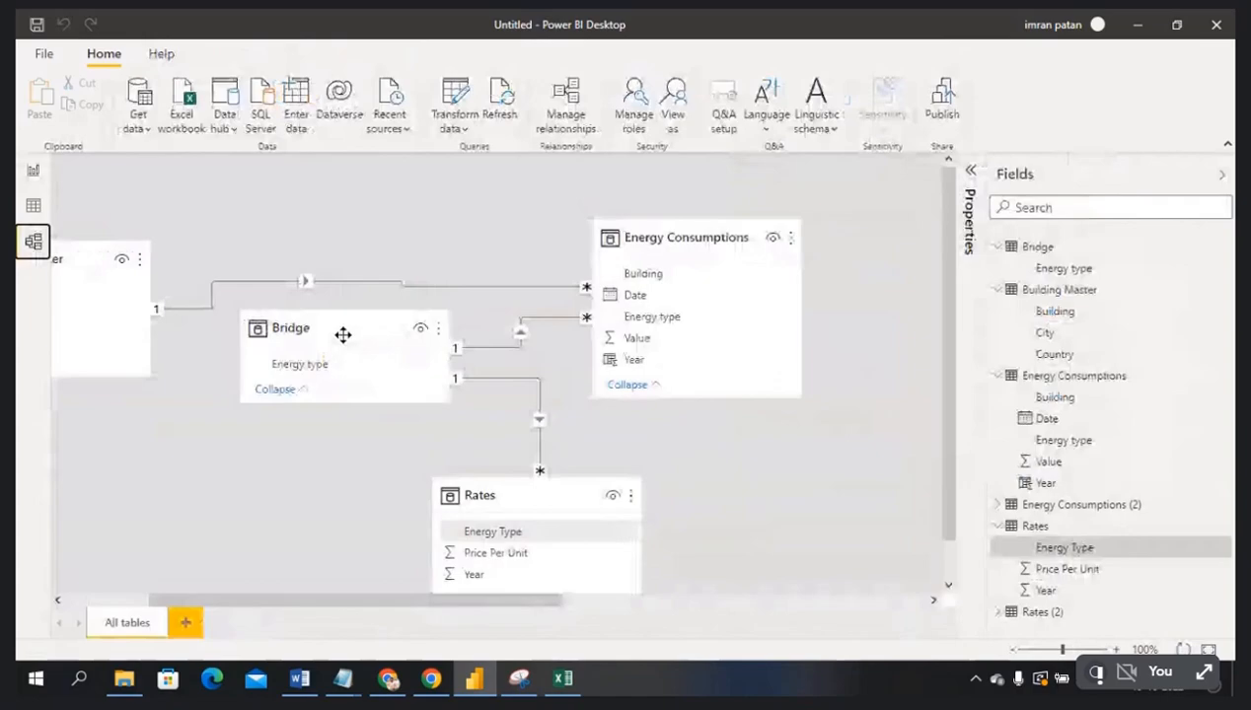
pyautogui.click(33, 171)
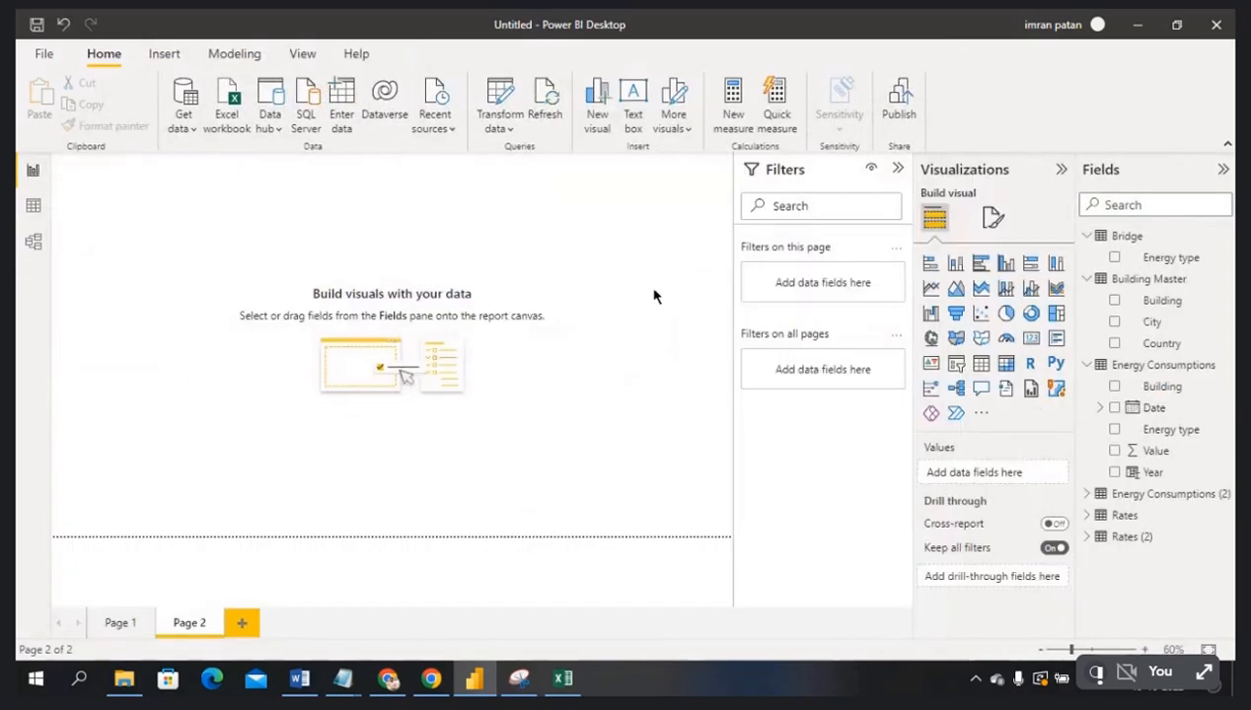
# - Add a table visual to Page 2 showing Building, Energy type and Value from Energy Consumptions, and widen it slightly
pyautogui.click(981, 363)
pyautogui.moveTo(160, 165); pyautogui.dragTo(201, 201)
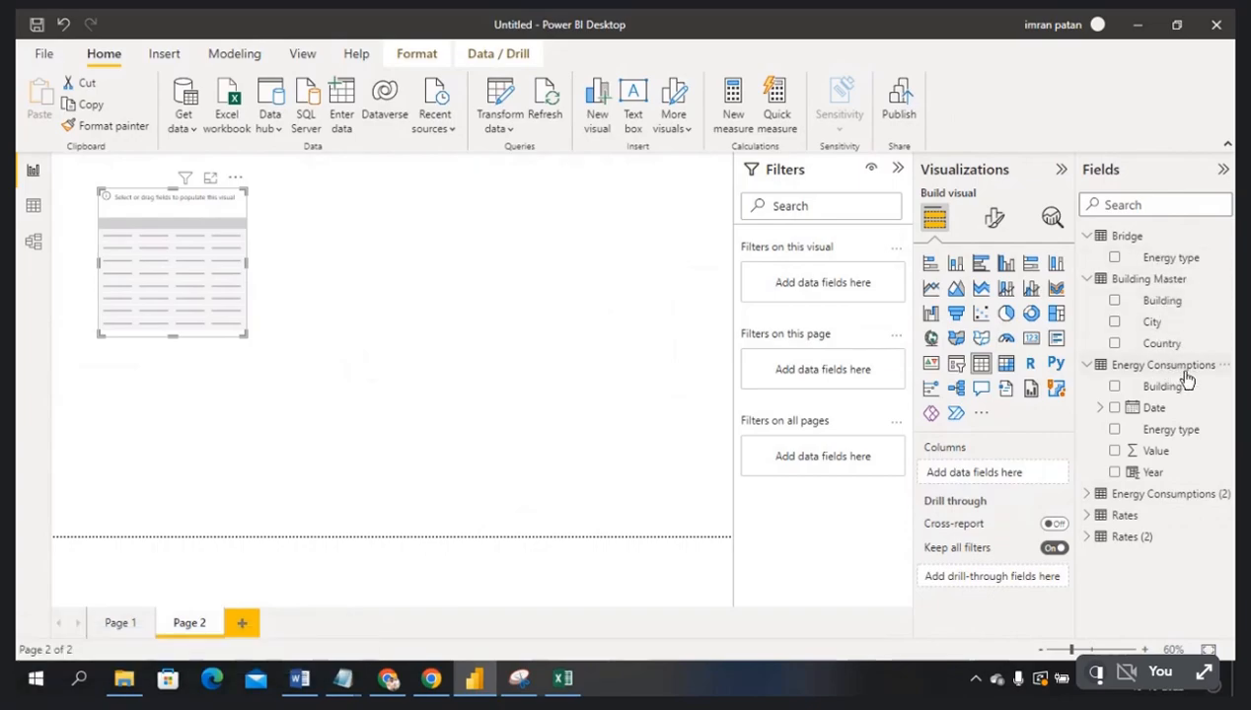
pyautogui.click(1115, 387)
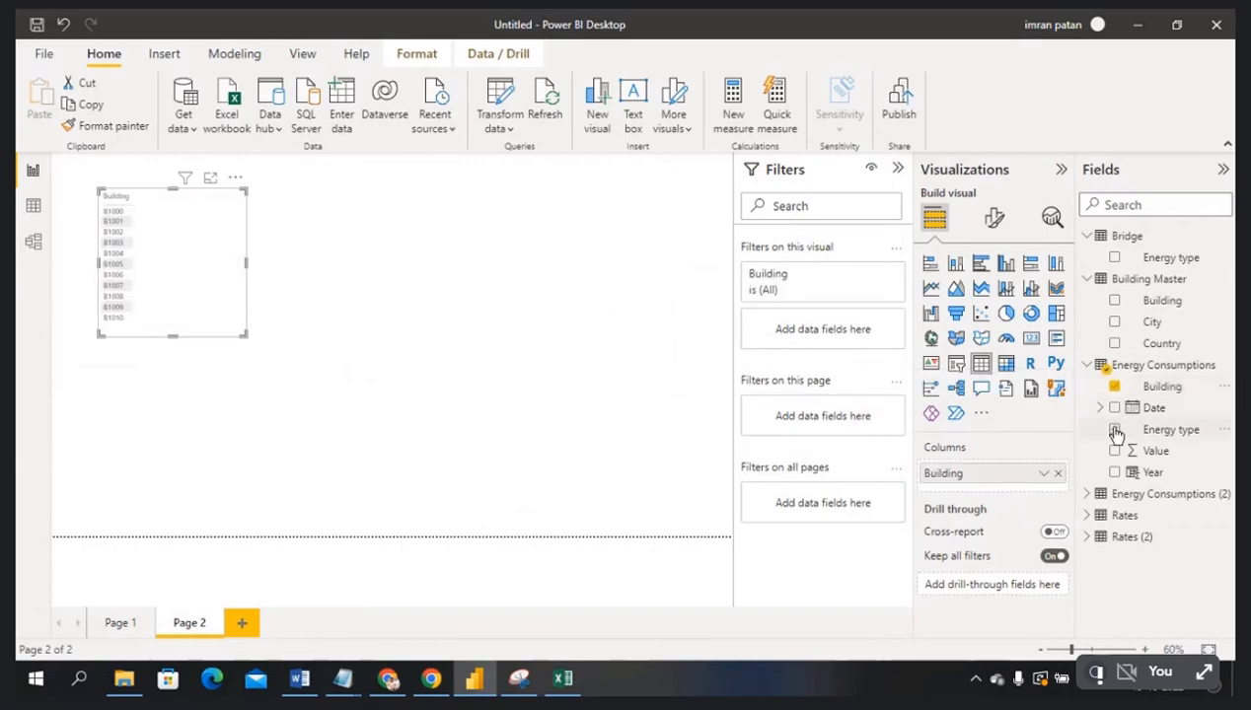
pyautogui.click(1115, 430)
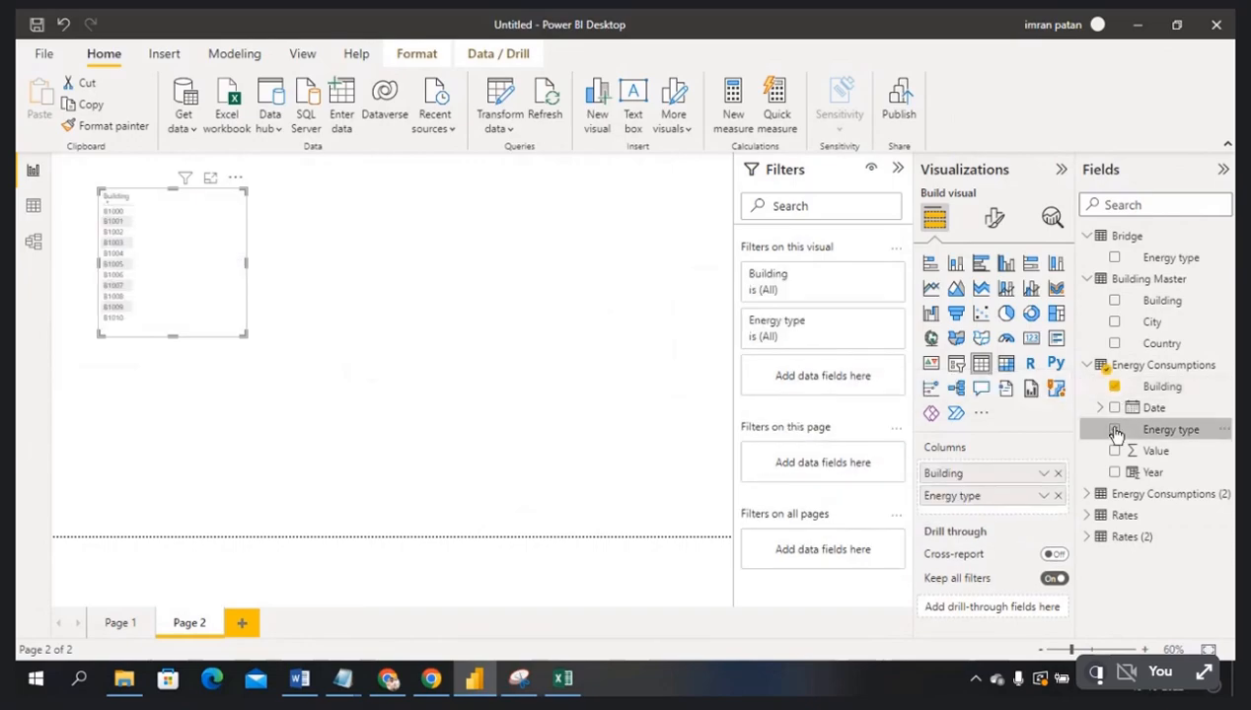
pyautogui.click(1116, 451)
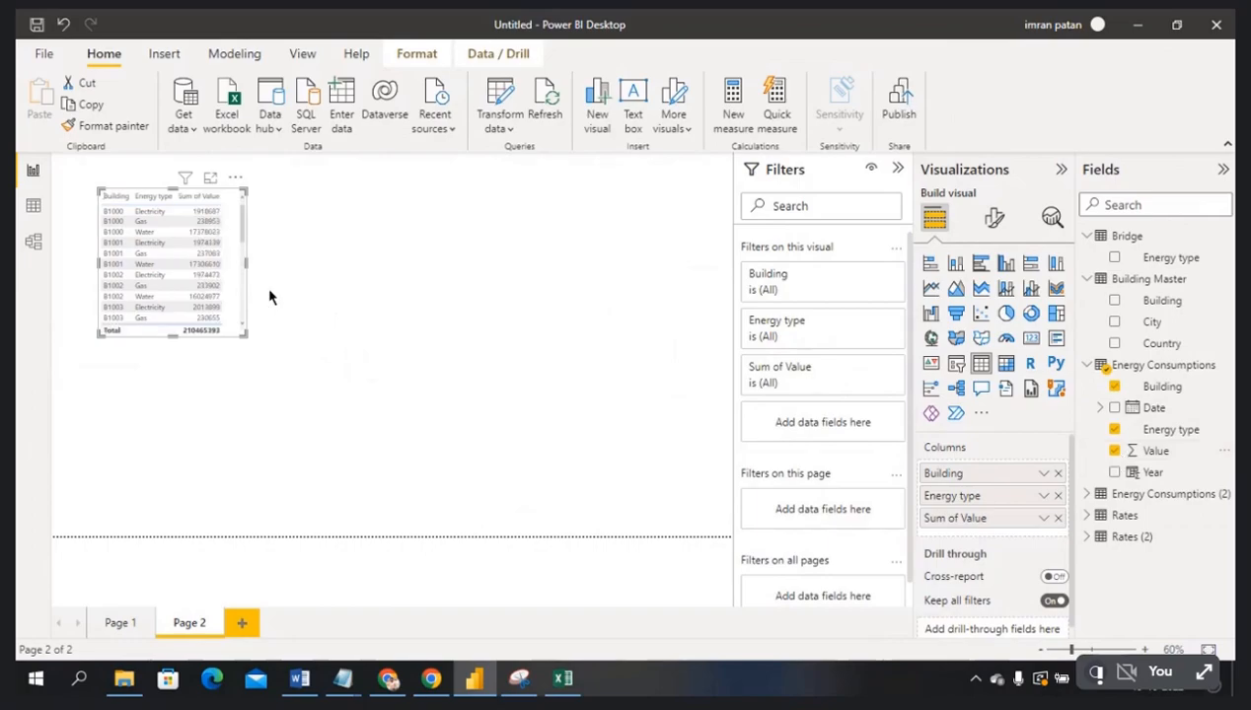
pyautogui.moveTo(245, 262); pyautogui.dragTo(269, 264)
pyautogui.click(362, 259)
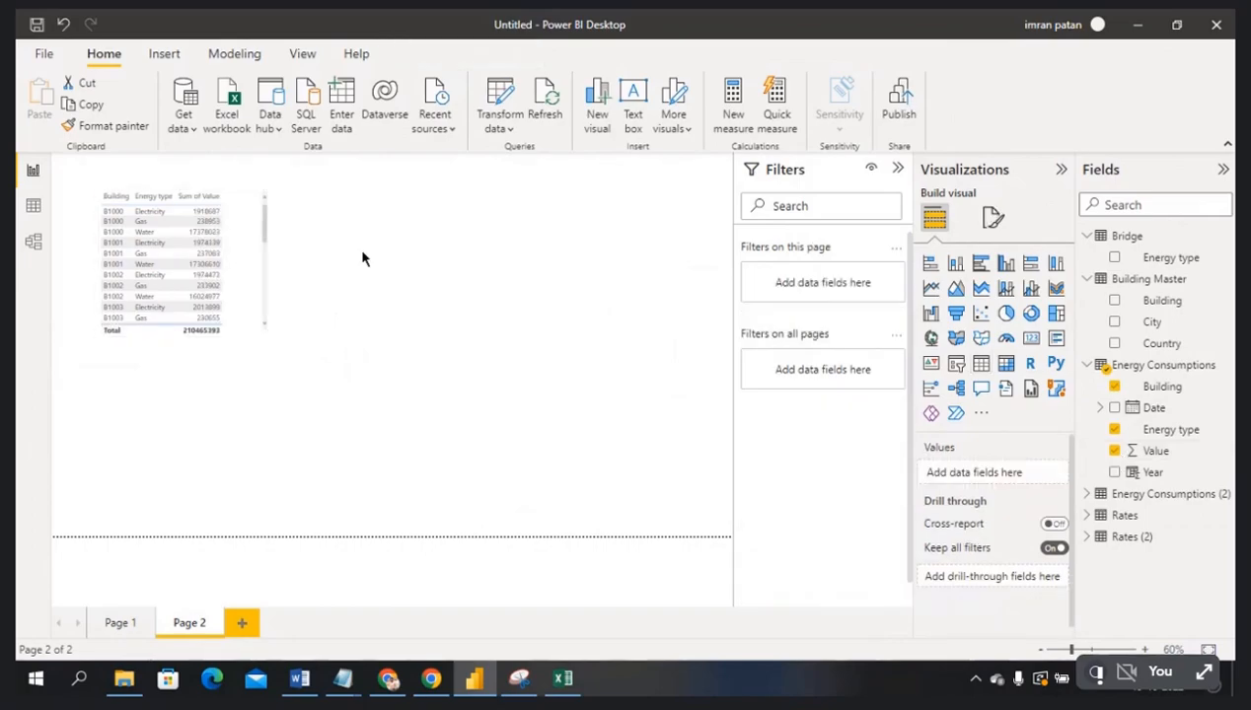
# - Add a second table visual beside the first with Energy Type and Price Per Unit from Rates, and shorten it slightly
pyautogui.click(981, 363)
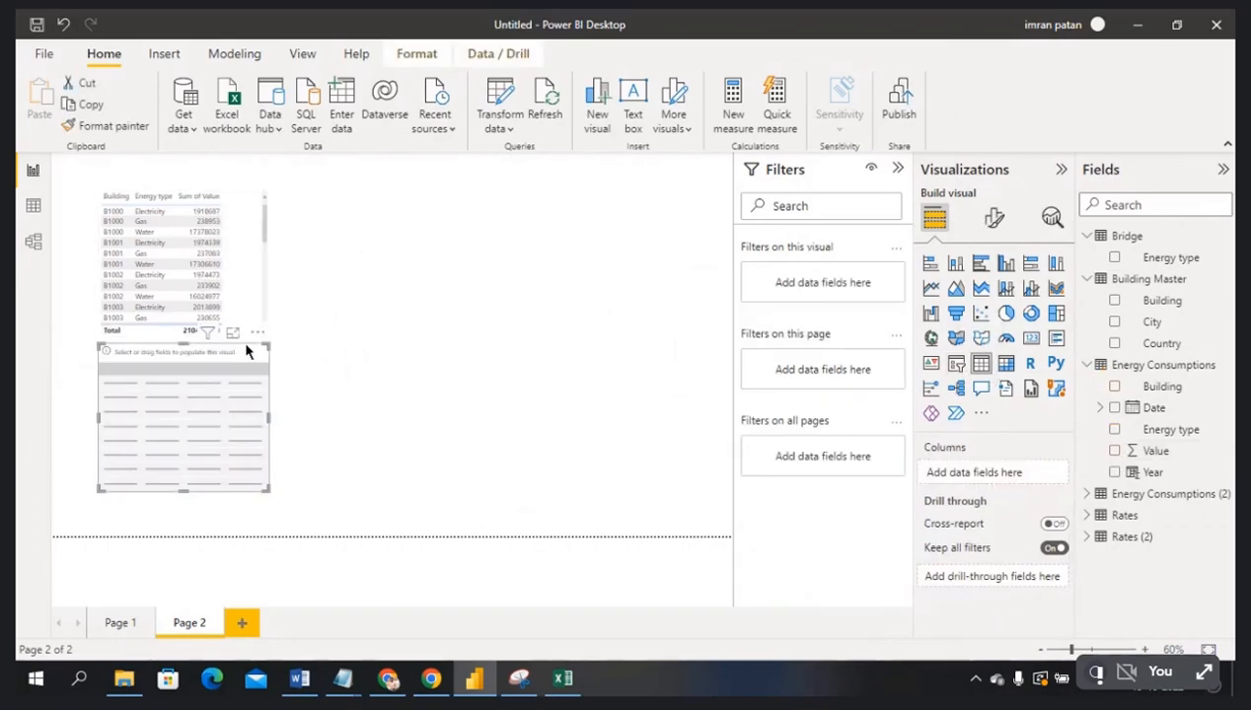
pyautogui.moveTo(253, 343); pyautogui.dragTo(483, 195)
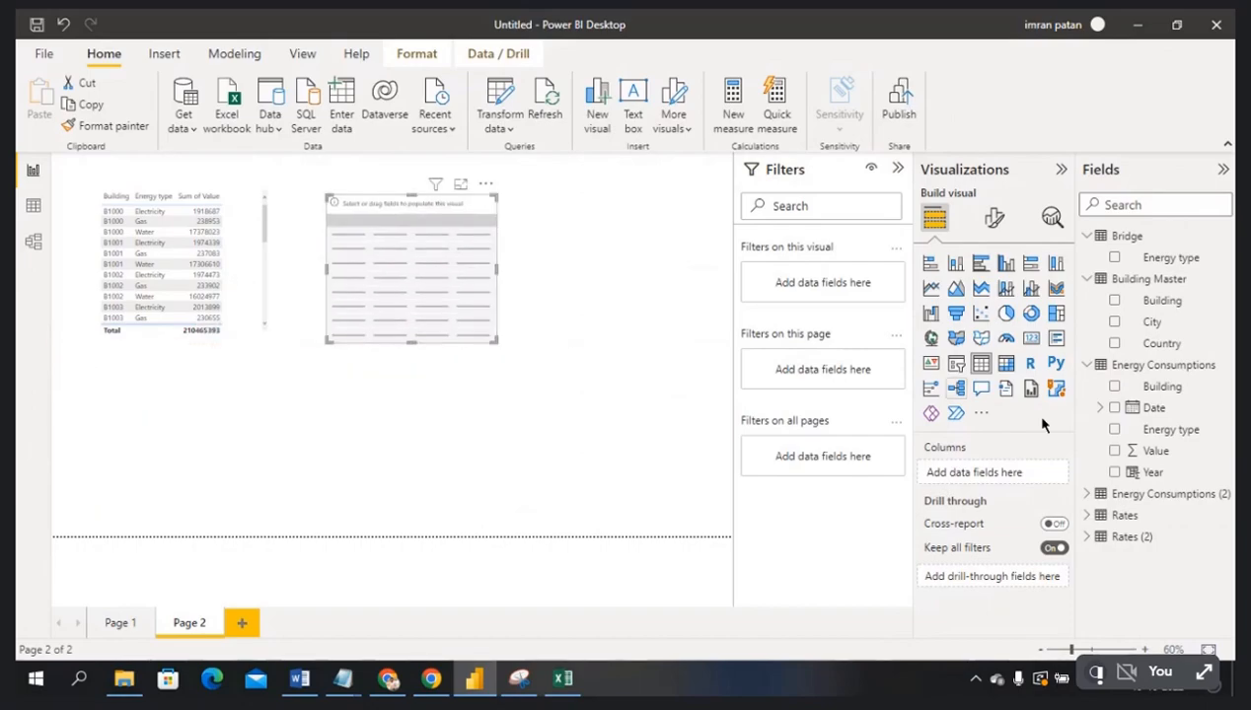
pyautogui.click(1087, 515)
pyautogui.click(1115, 537)
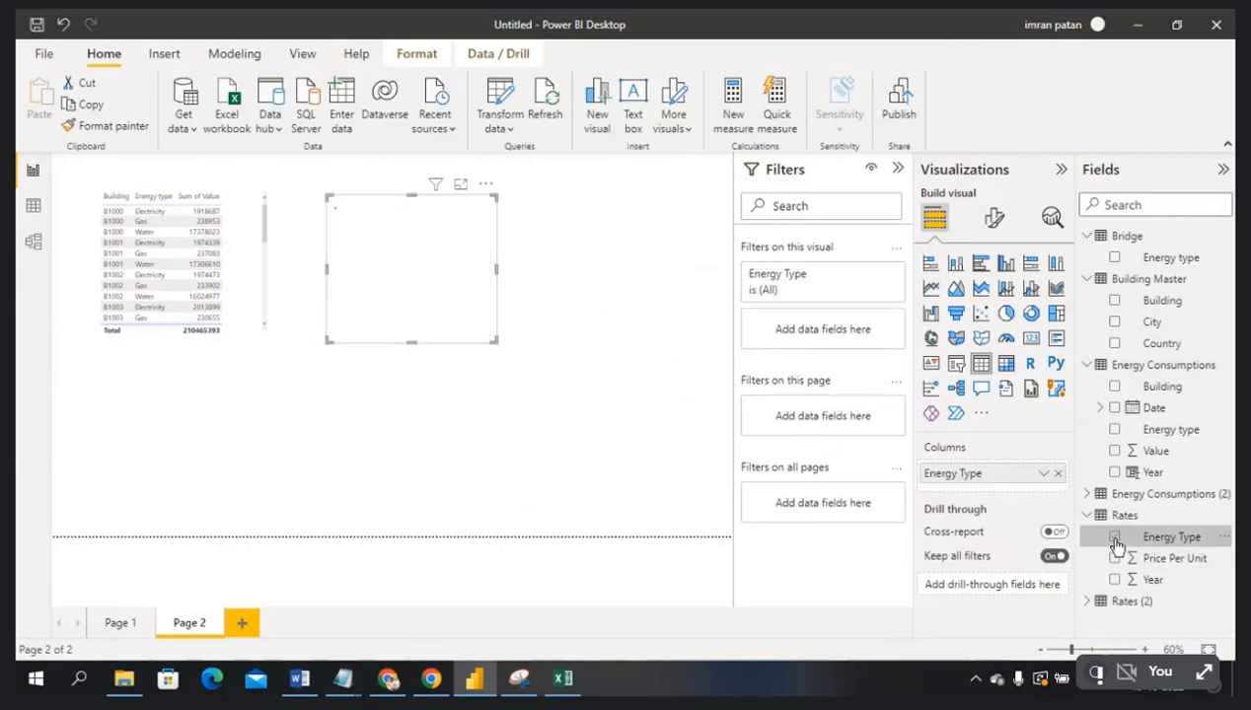
pyautogui.click(1116, 560)
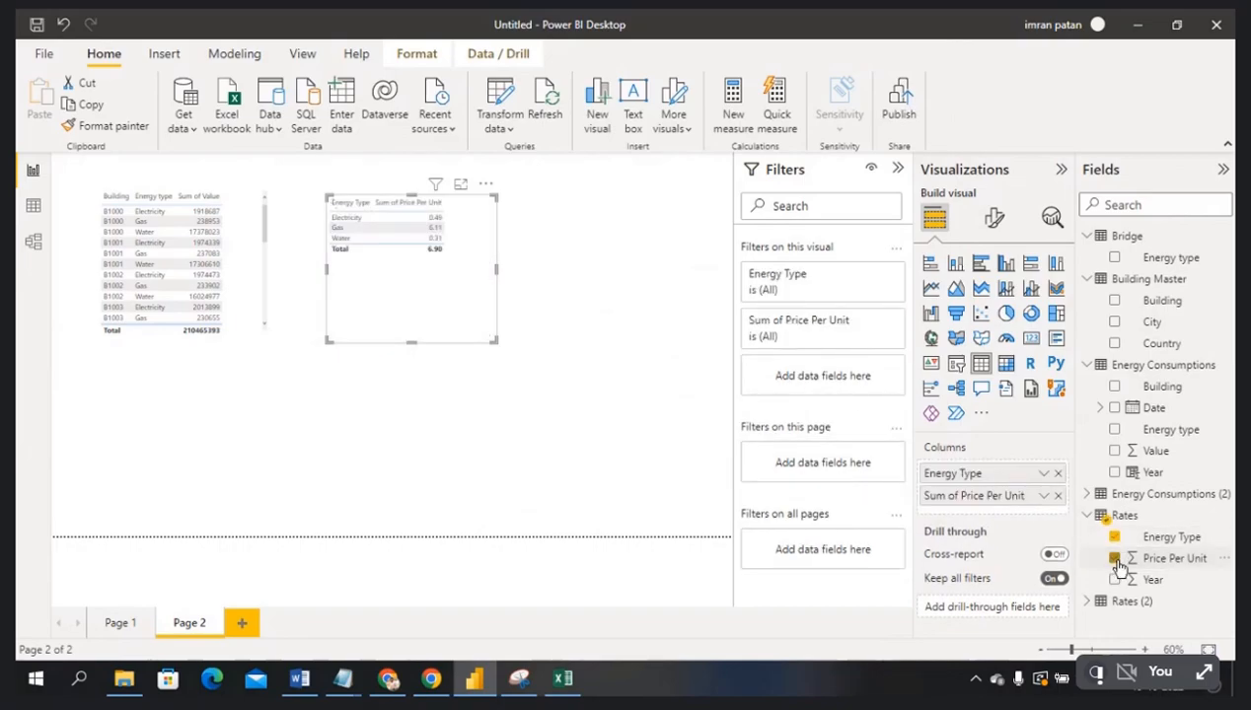
pyautogui.moveTo(413, 340); pyautogui.dragTo(416, 320)
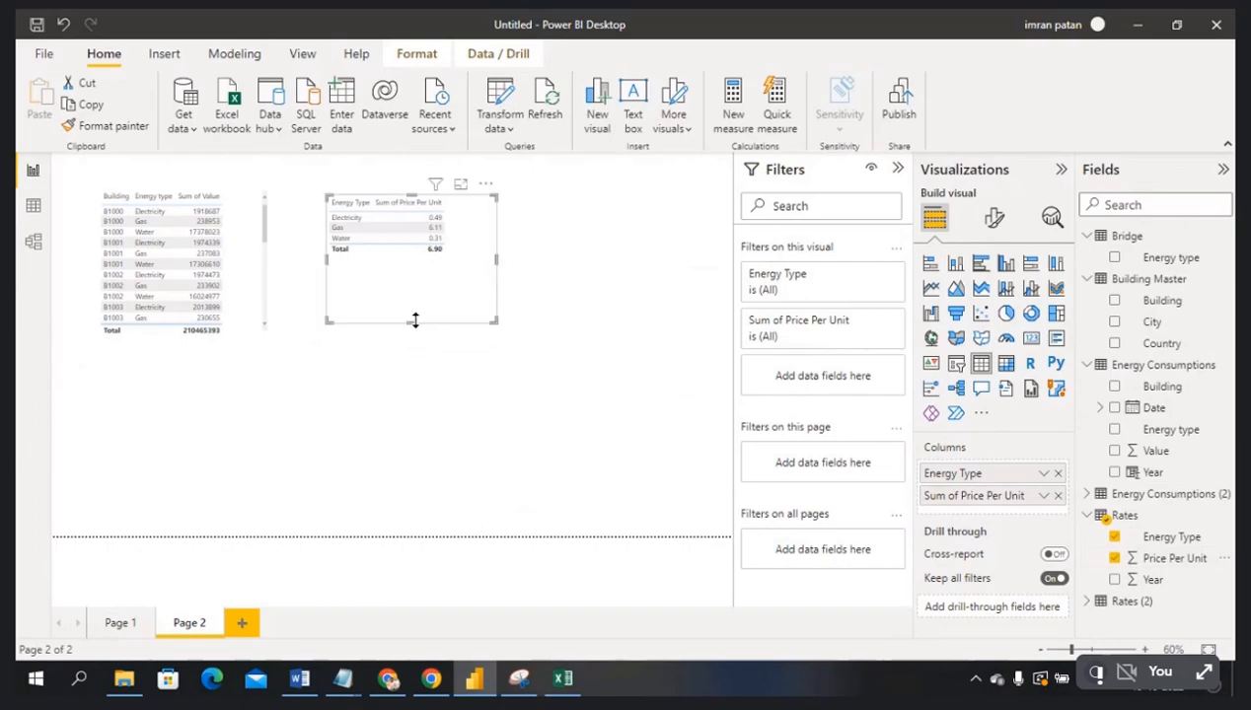
pyautogui.click(425, 352)
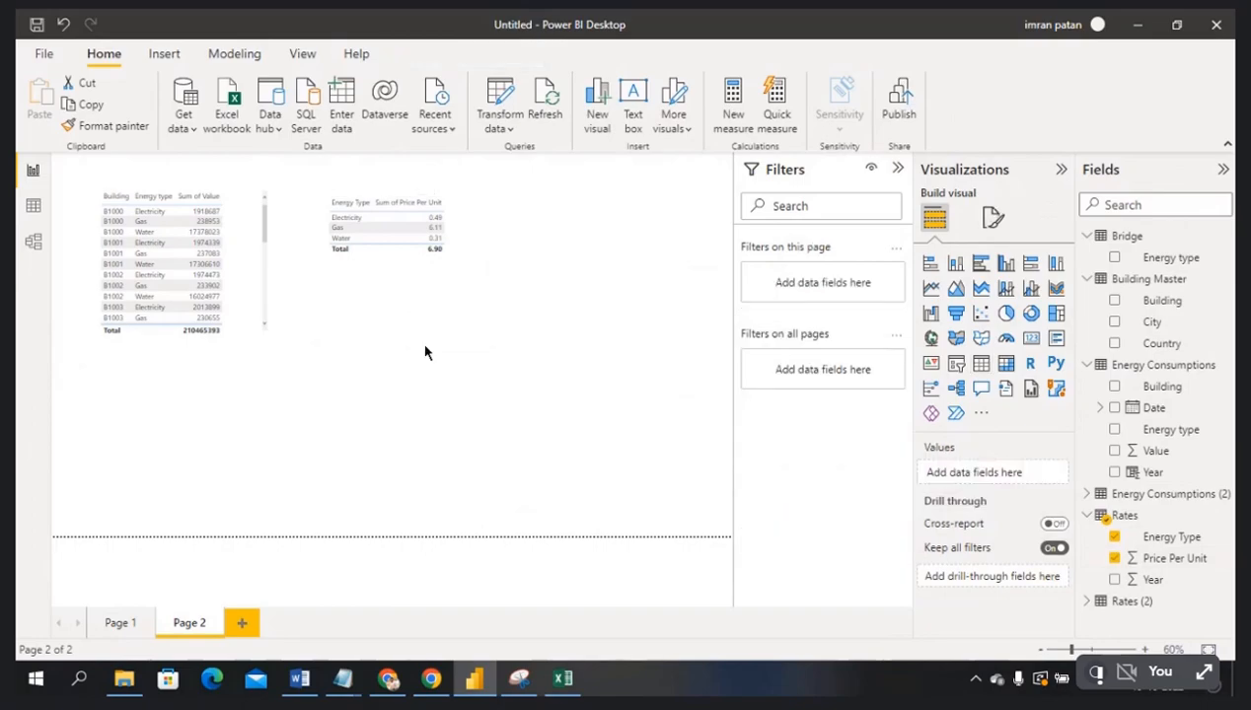
# - Add a slicer on Bridge's Energy type to Page 2, placed below and slightly beyond the Rates table visual
pyautogui.click(956, 368)
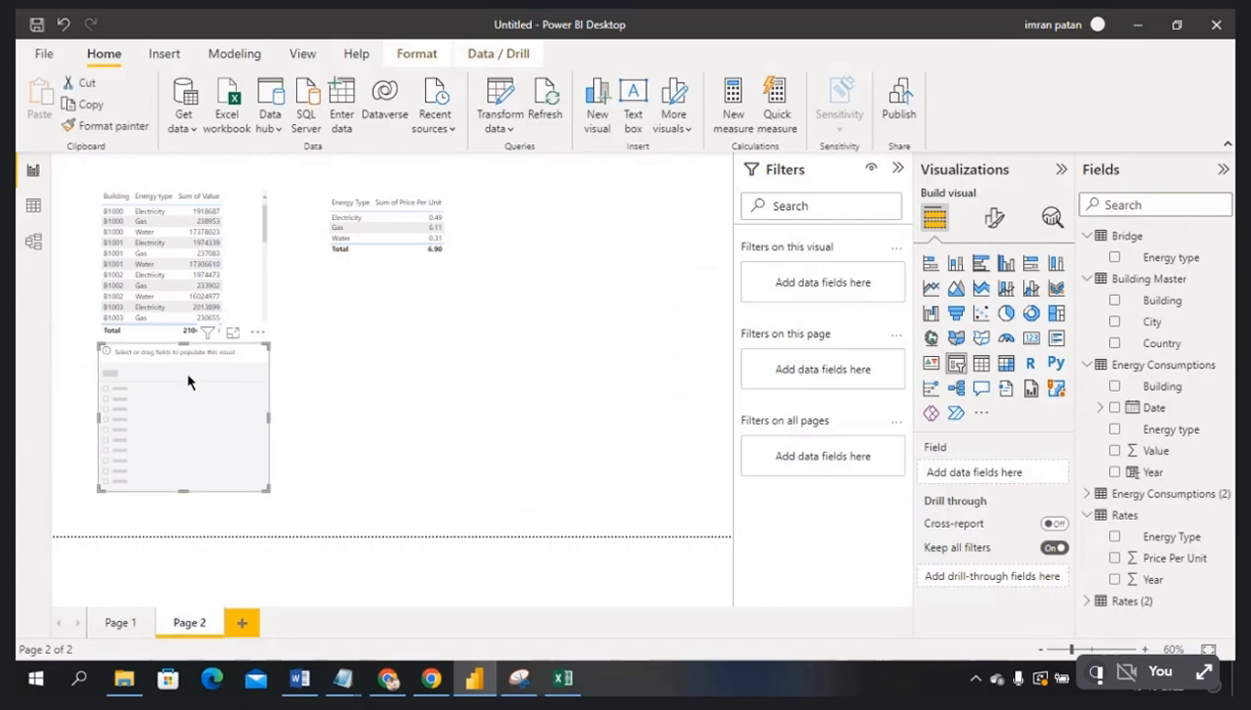
pyautogui.moveTo(251, 341); pyautogui.dragTo(639, 320)
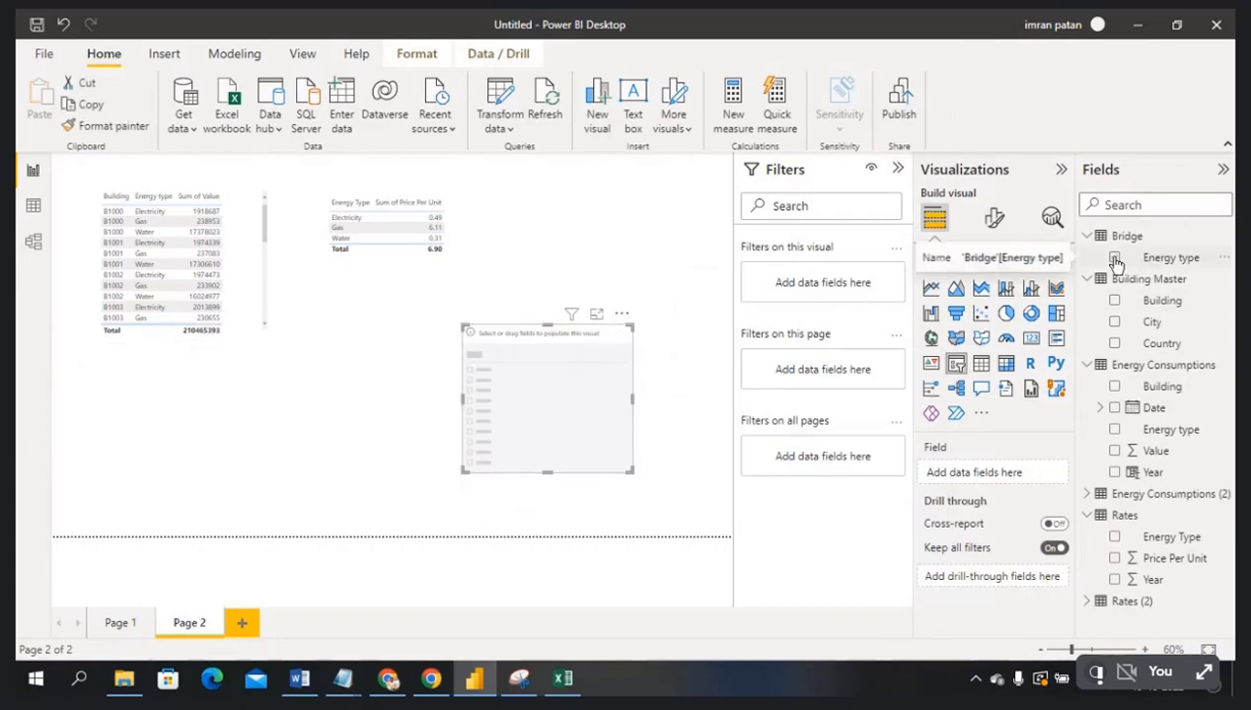
pyautogui.moveTo(1171, 266); pyautogui.dragTo(616, 381)
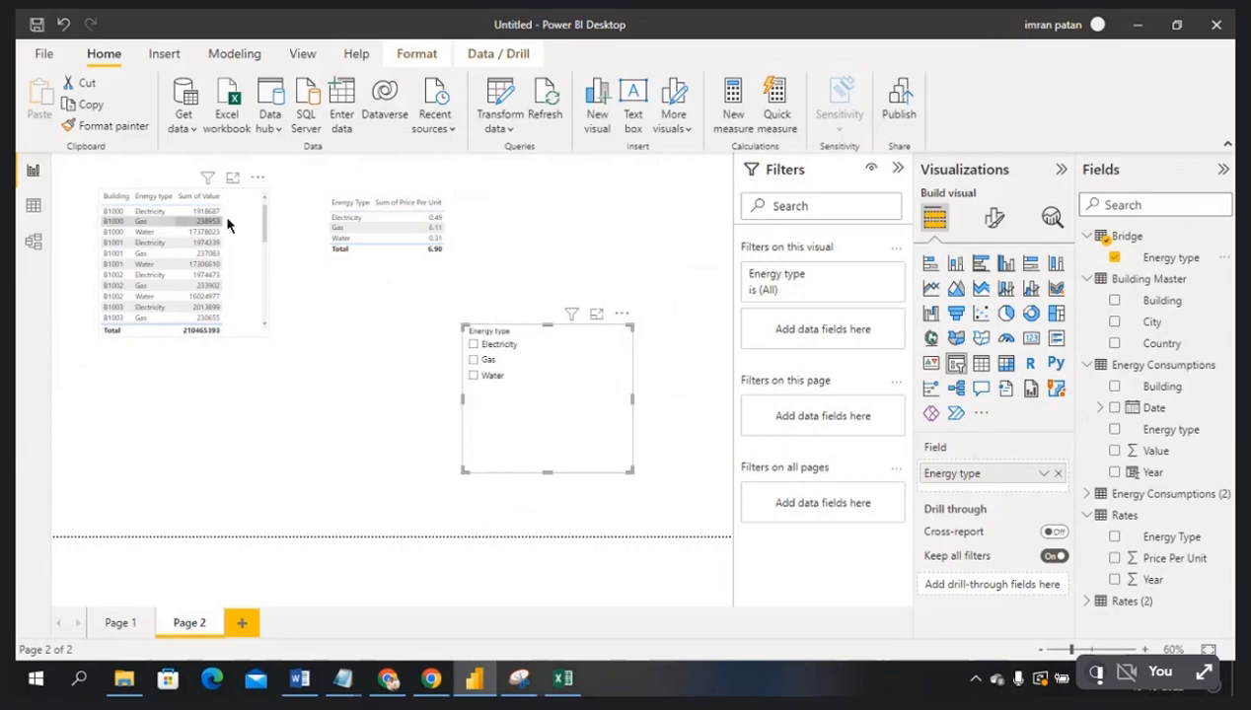
pyautogui.moveTo(554, 350); pyautogui.dragTo(553, 363)
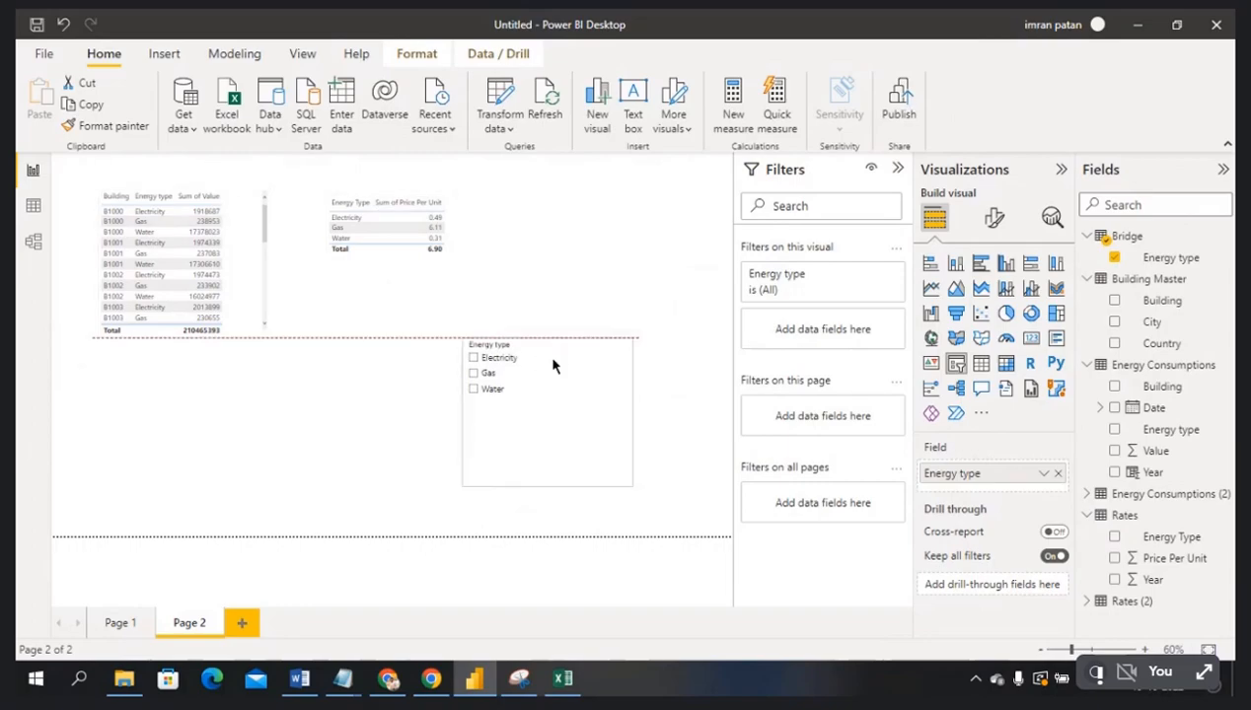
# - Check how the Bridge table relates to Energy Consumptions and Rates in the model, and return to the report
pyautogui.click(32, 242)
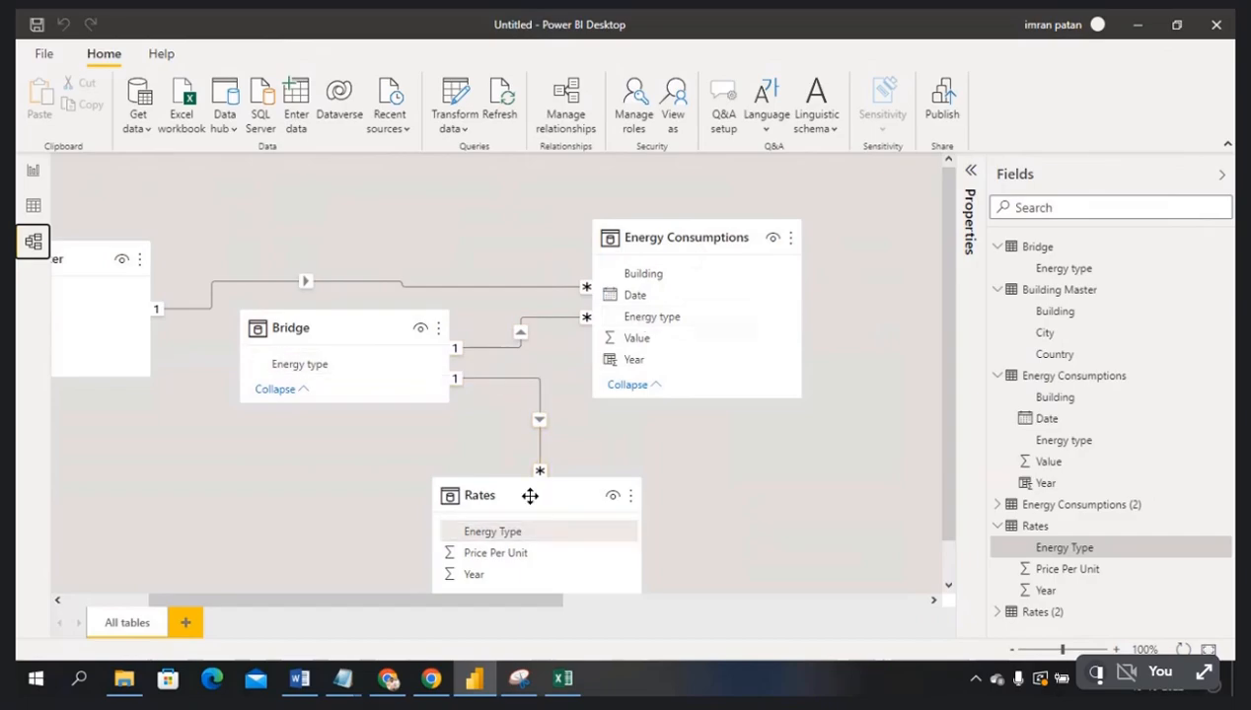
pyautogui.click(329, 328)
pyautogui.click(330, 327)
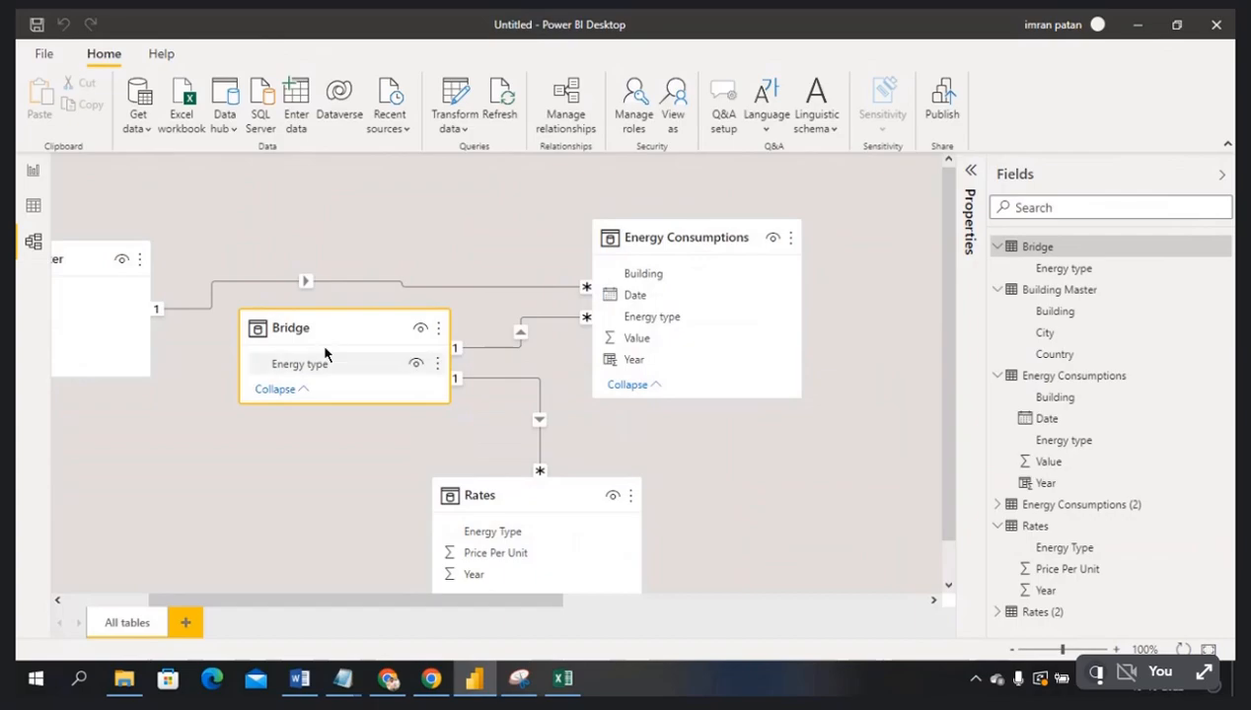
pyautogui.click(34, 172)
# - Test the energy type slicer with Electricity, Gas and Water, set it back to Electricity, and recheck the model's relationships
pyautogui.click(475, 360)
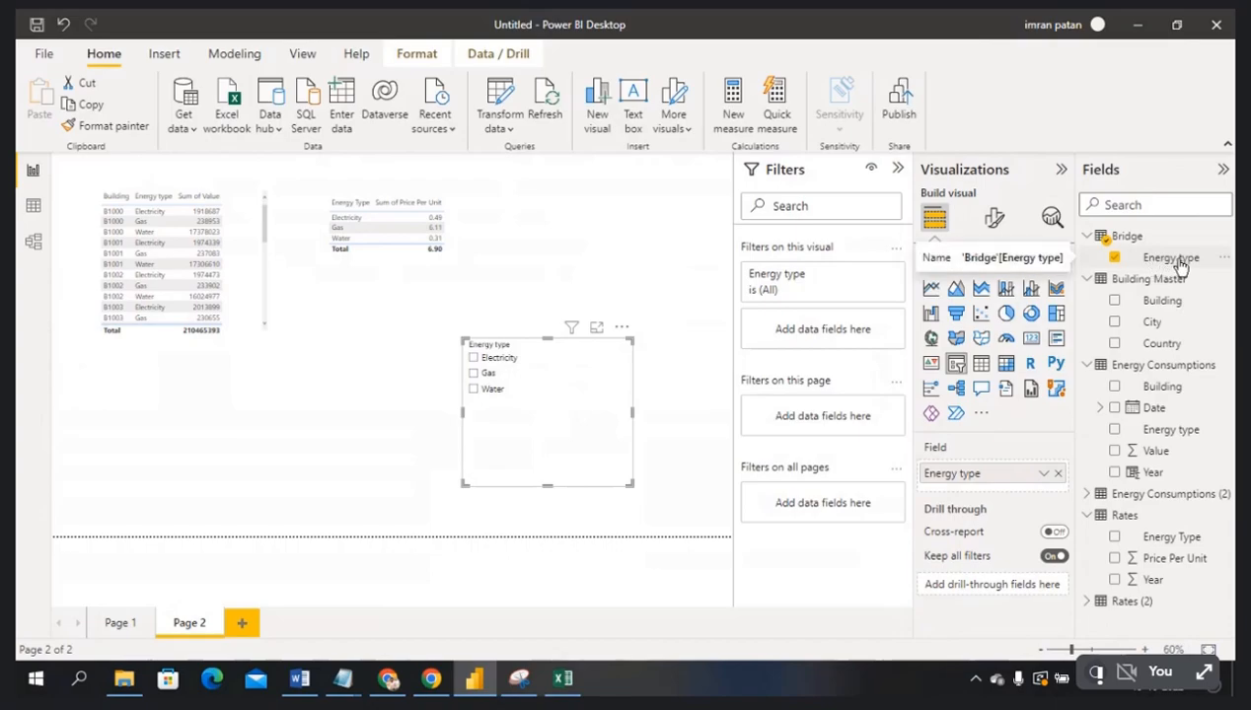
pyautogui.click(474, 359)
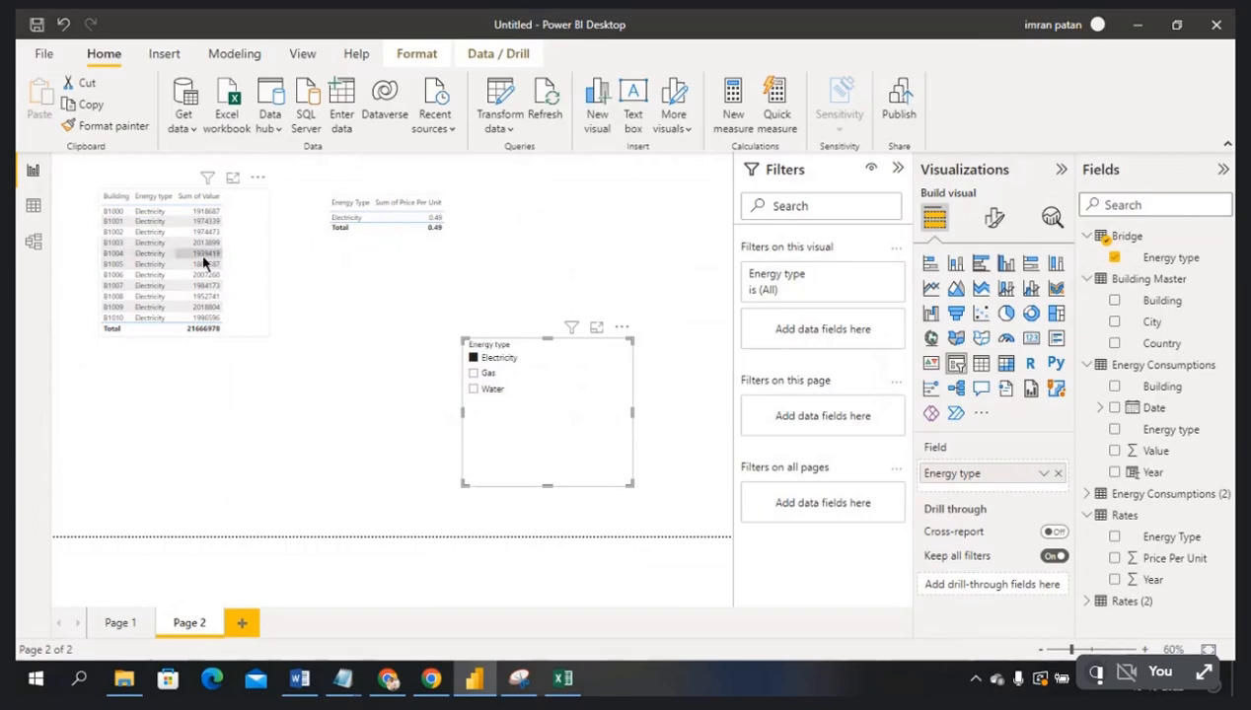
pyautogui.click(473, 374)
pyautogui.click(473, 387)
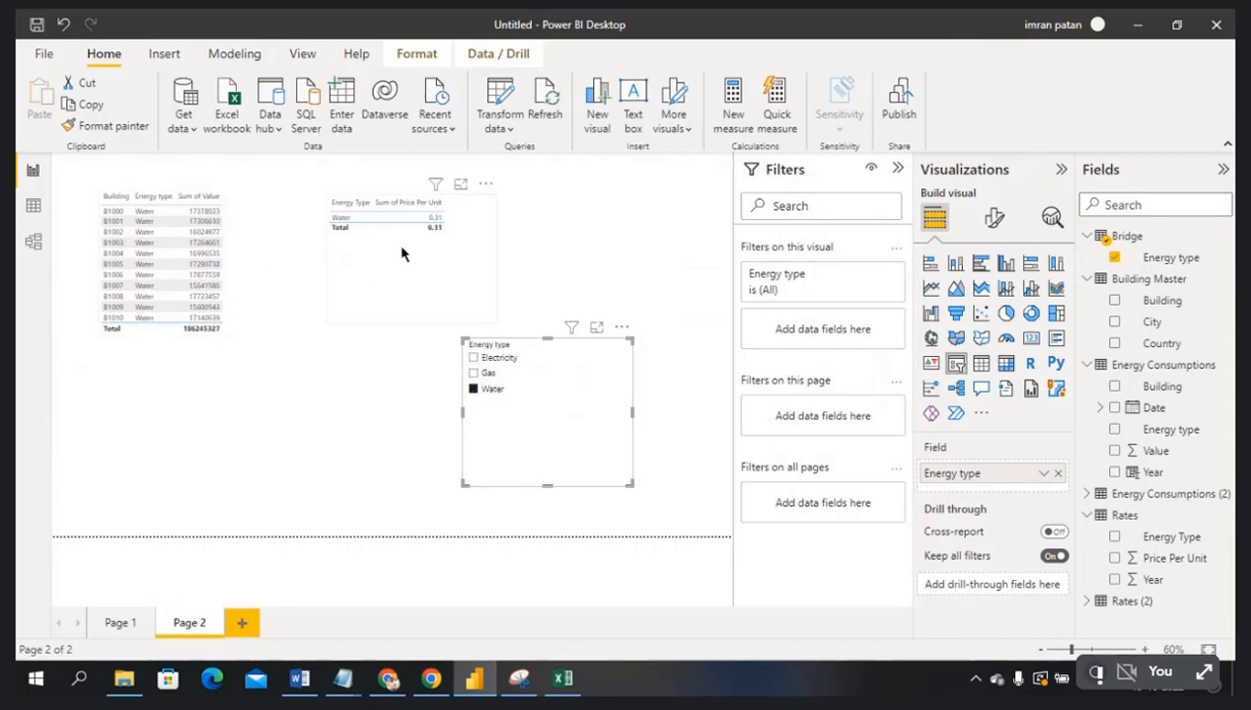
pyautogui.click(473, 392)
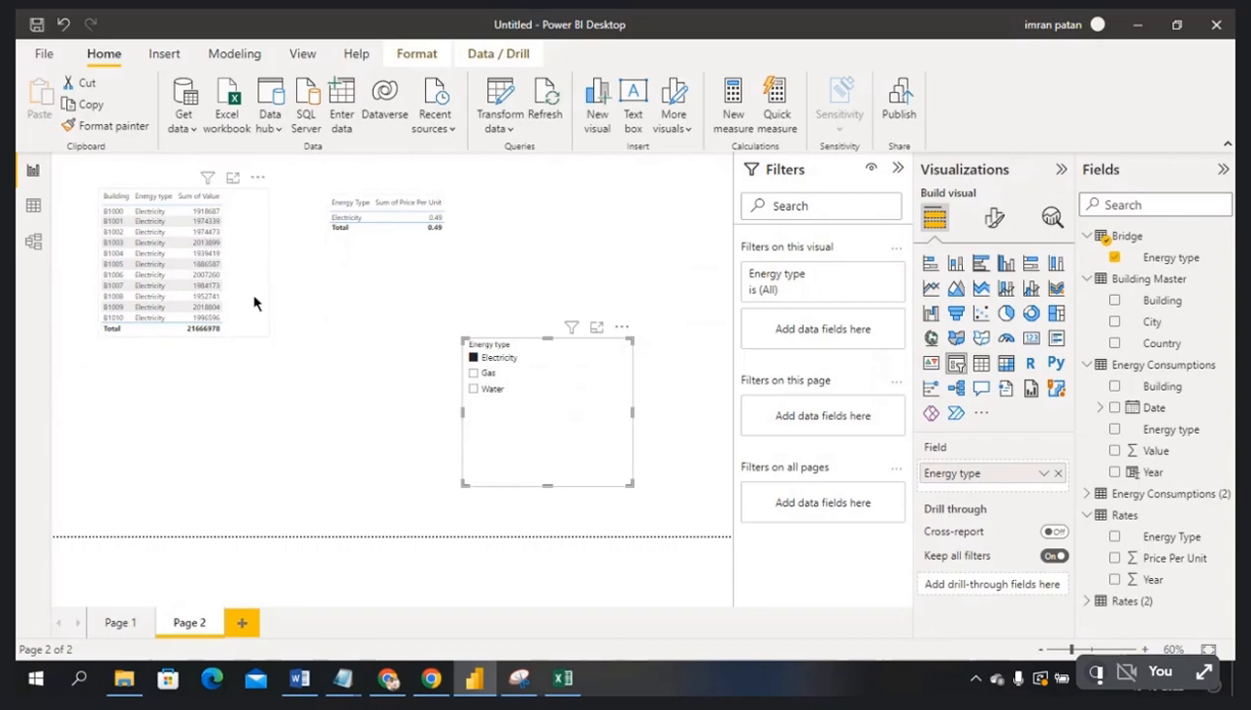
pyautogui.click(32, 242)
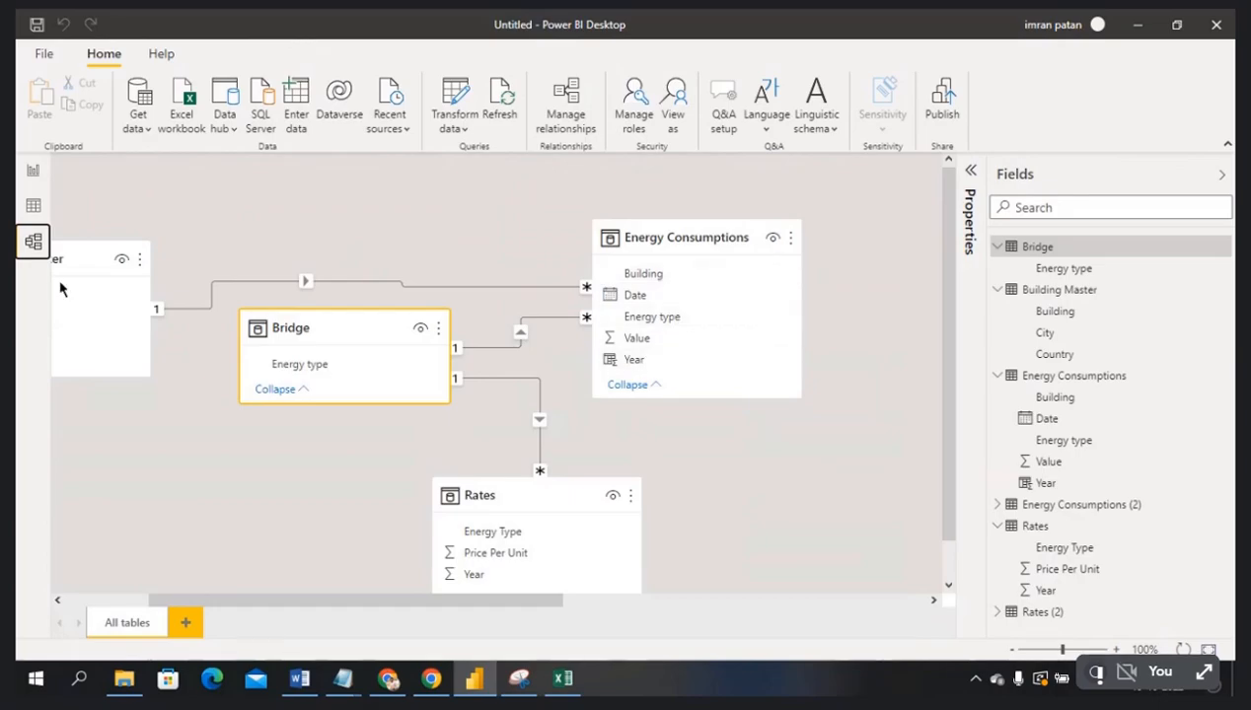
pyautogui.click(32, 171)
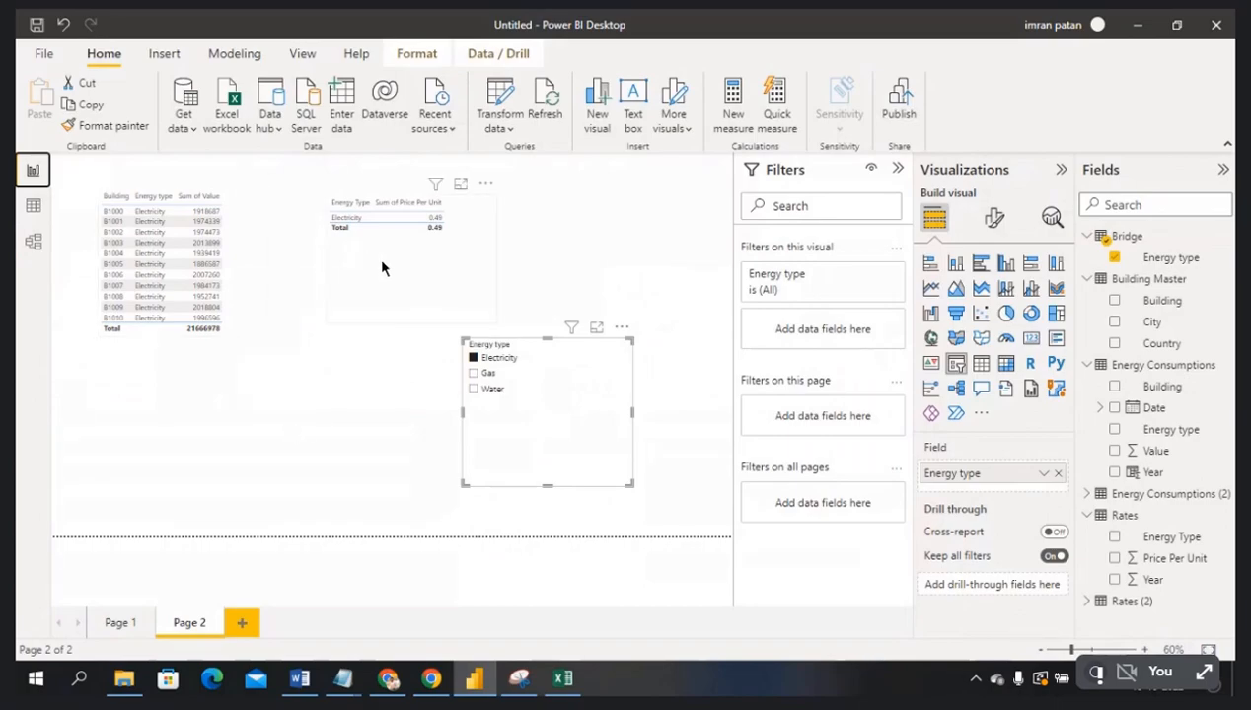
# - Add Year from Energy Consumptions to the building consumption table visual and filter Page 2 to Gas with the slicer
pyautogui.click(252, 287)
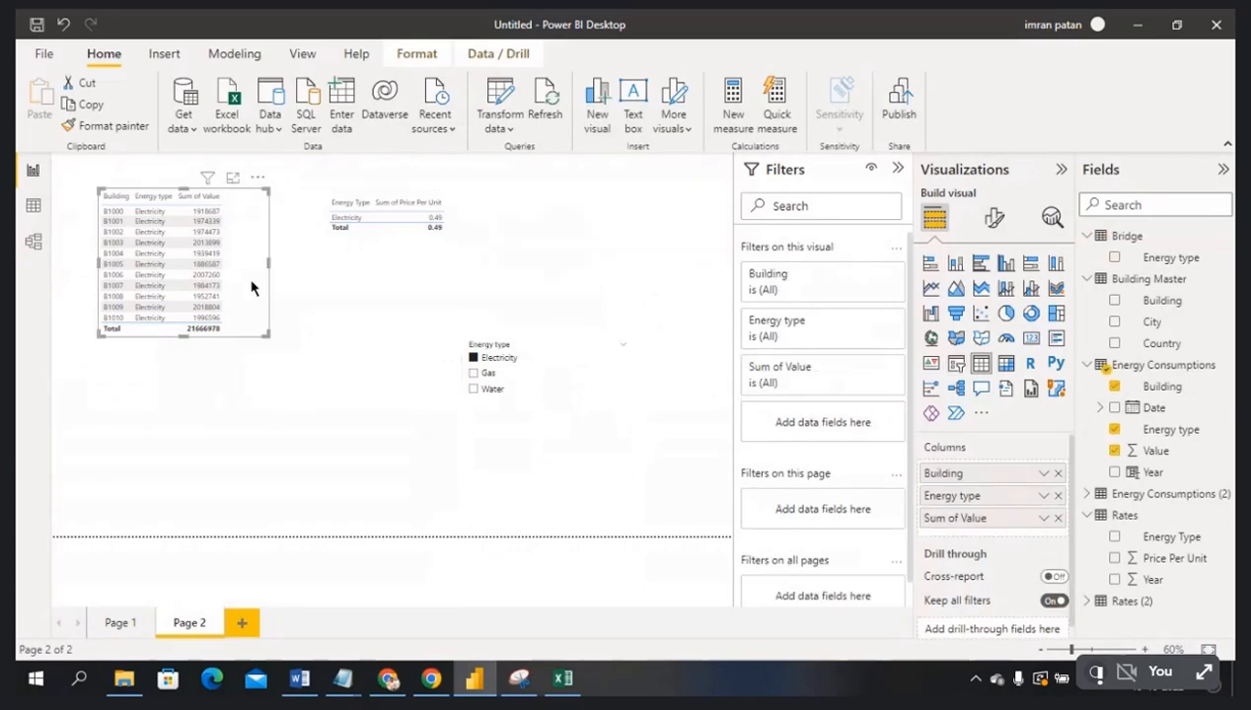
pyautogui.click(1115, 475)
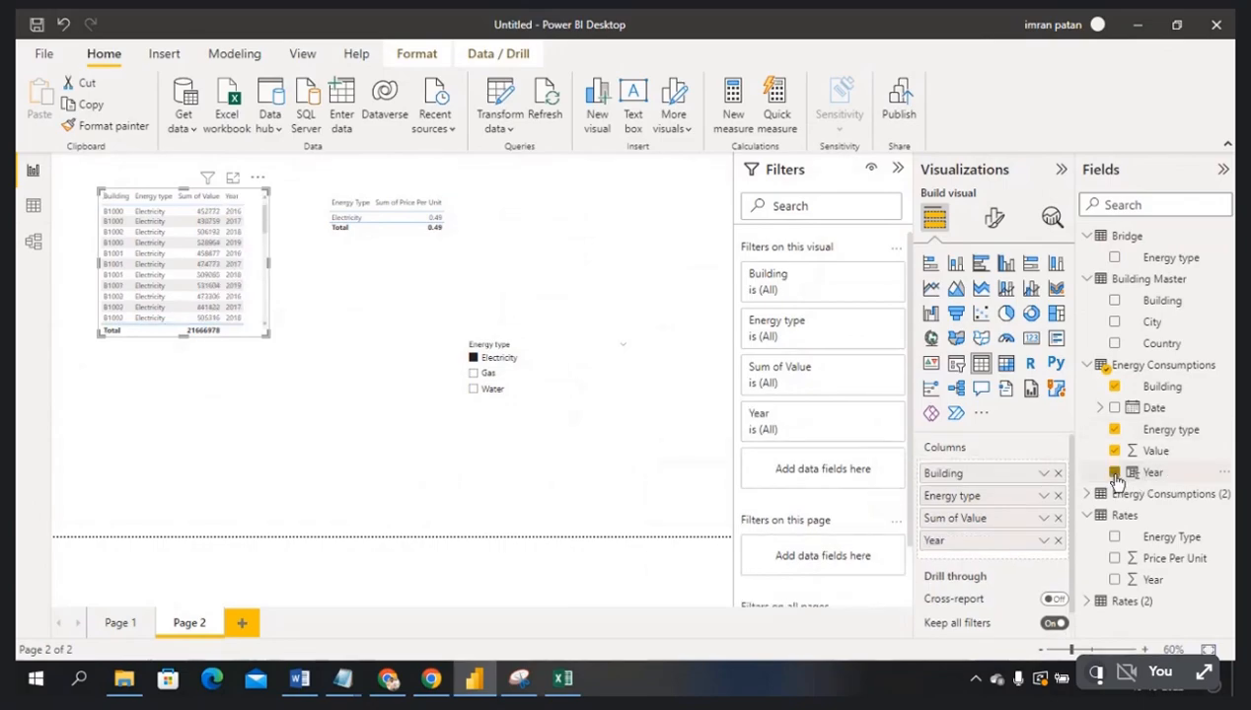
pyautogui.click(474, 374)
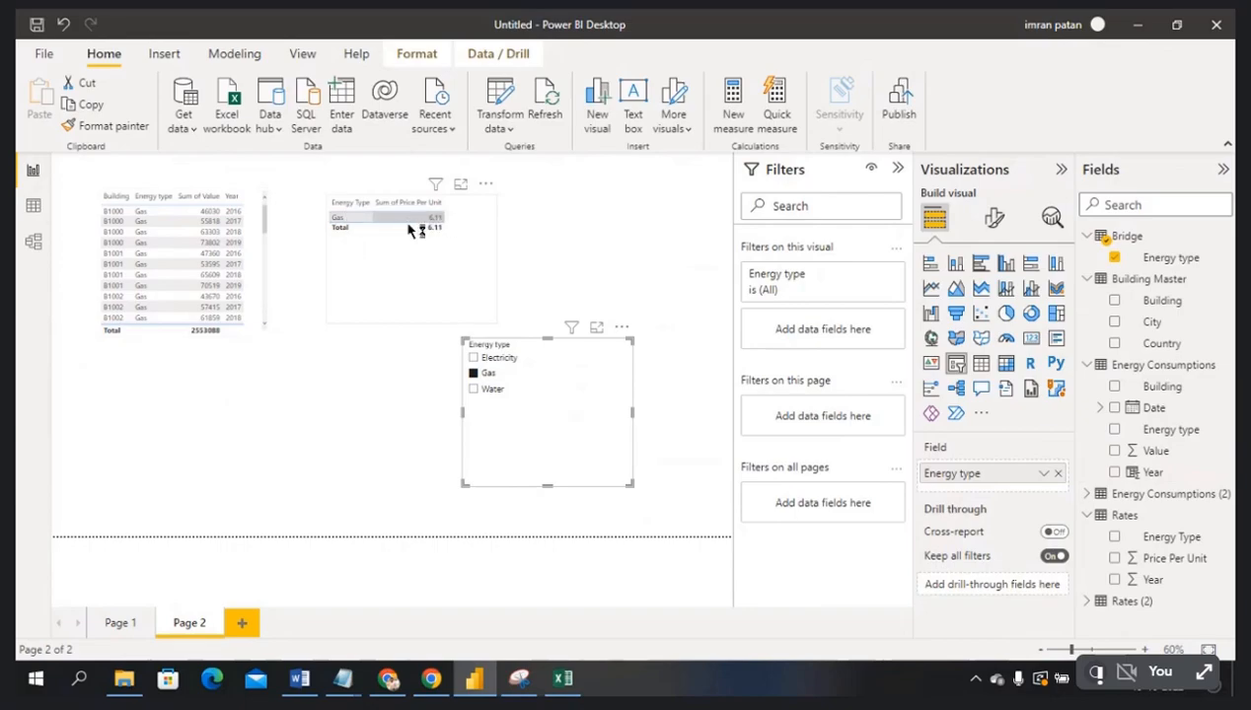
# - Examine the data rows of Bridge, Building Master, Rates and Energy Consumptions, ending on Rates
pyautogui.click(34, 209)
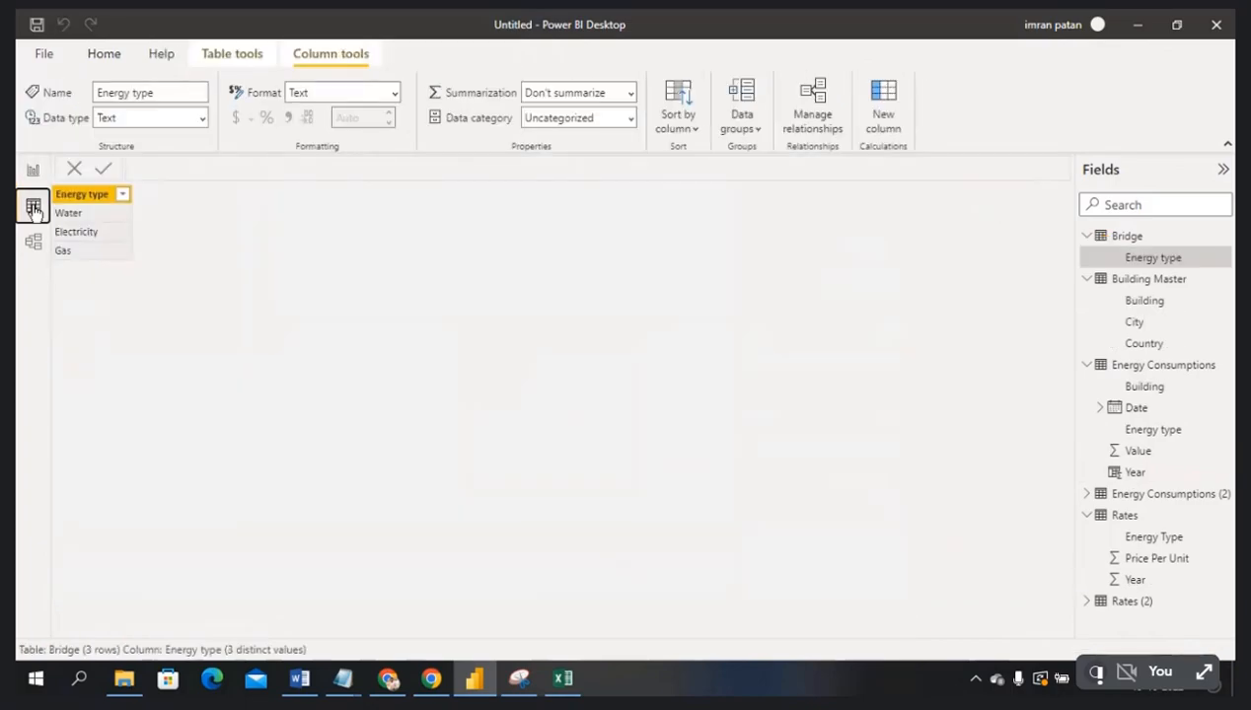
pyautogui.click(1147, 280)
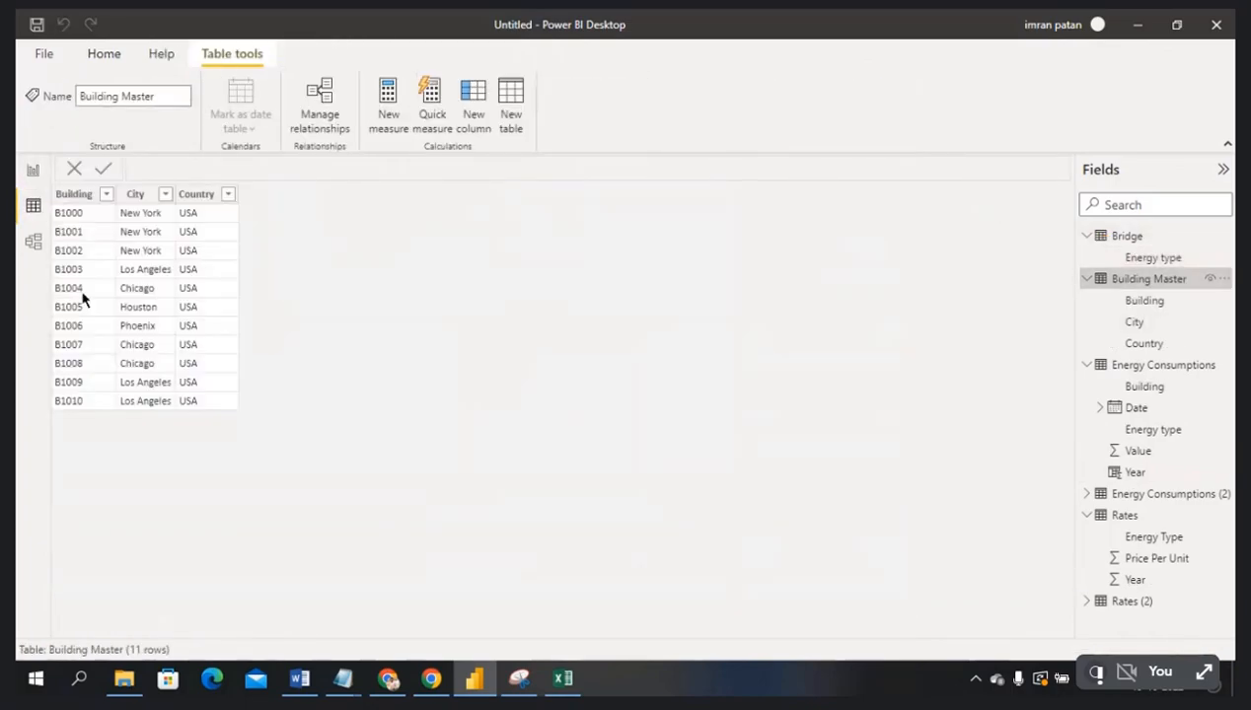
pyautogui.click(1135, 515)
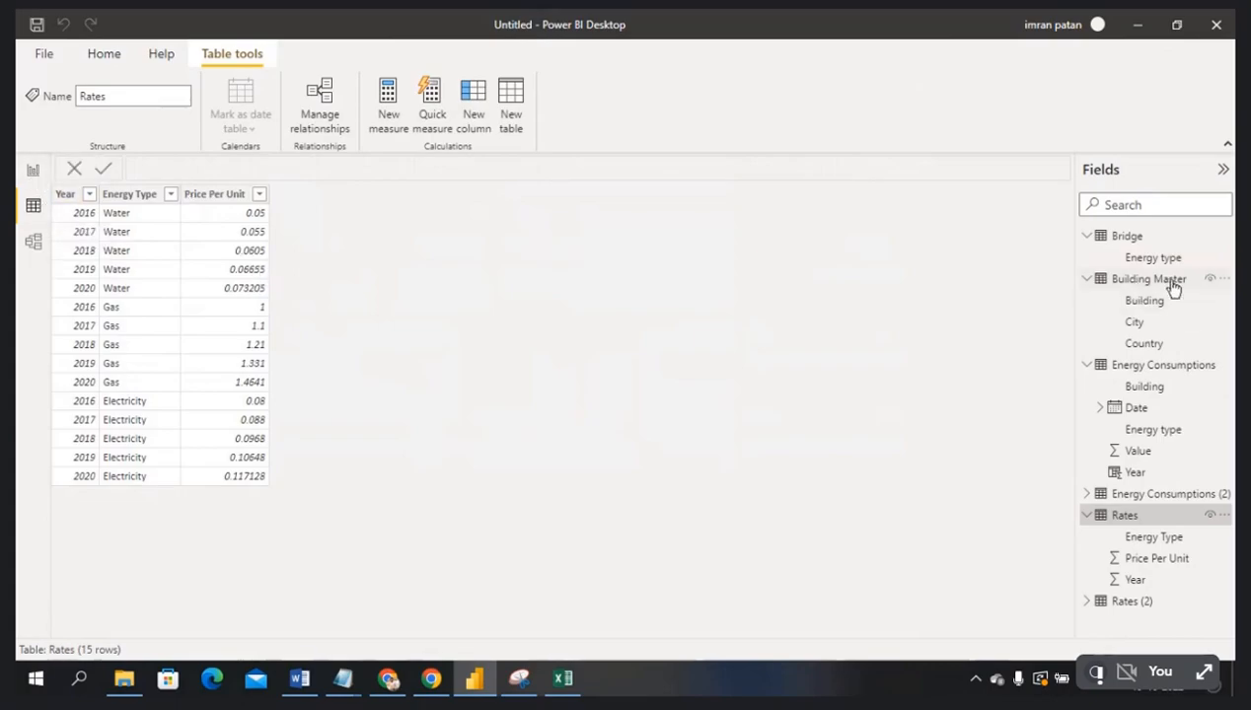
pyautogui.click(1154, 366)
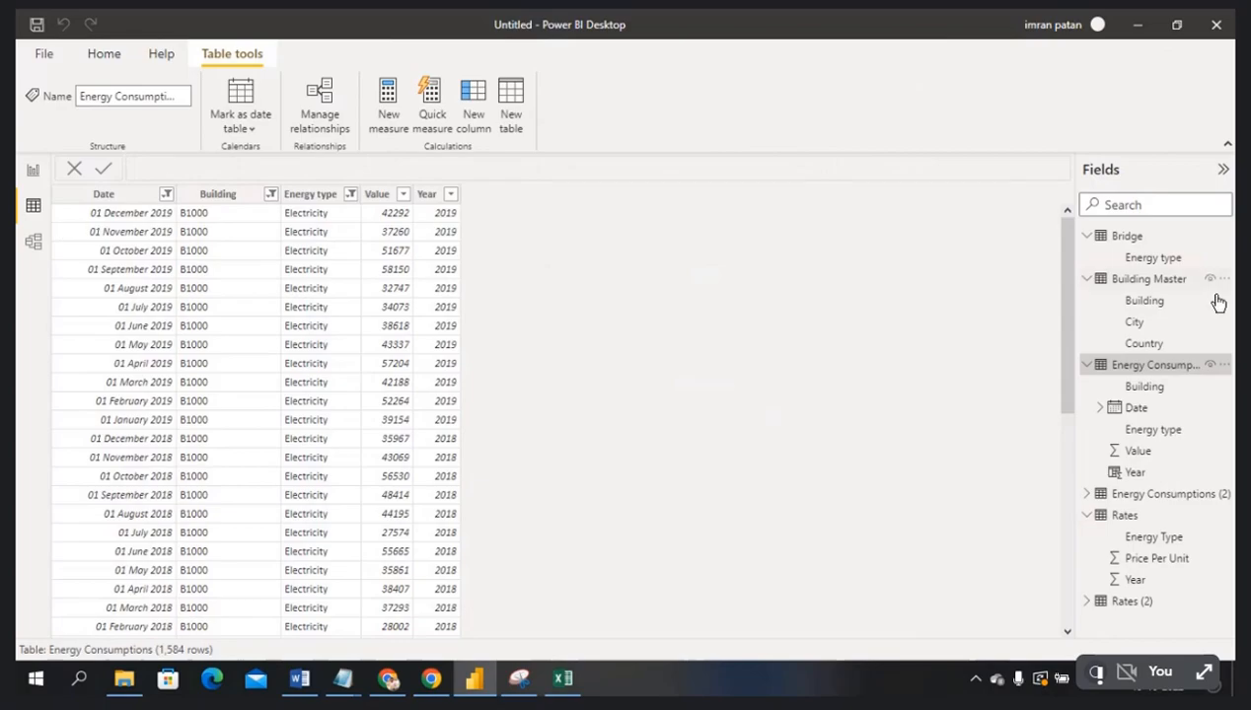
pyautogui.click(1142, 517)
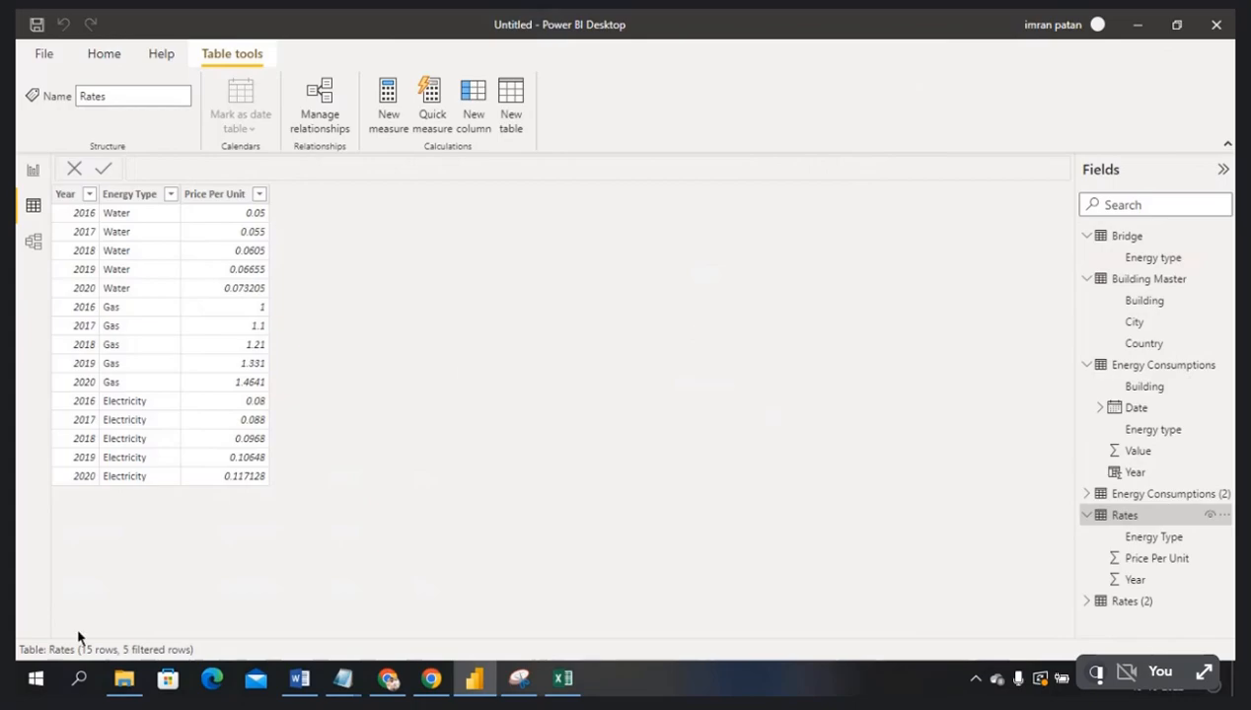
# - Switch to Calculator, multiply 500 by 2 as a sample cost calculation, and minimize it
pyautogui.click(81, 680)
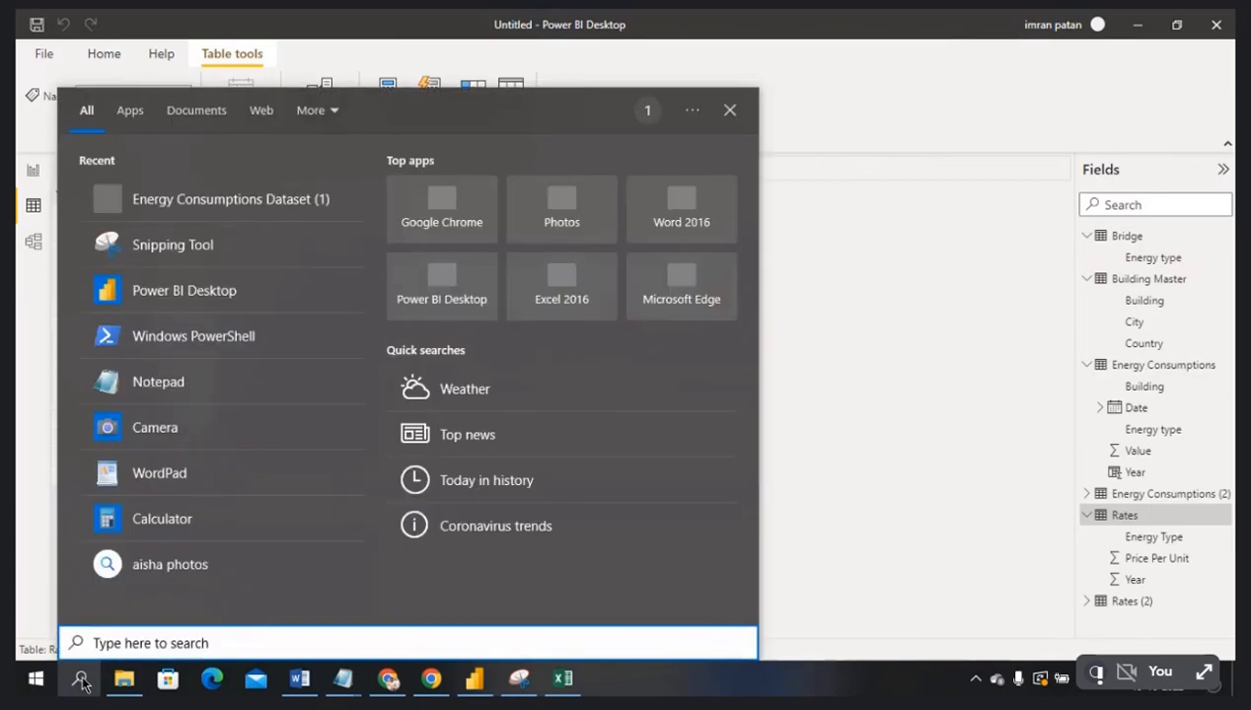
pyautogui.write('cal')
pyautogui.click(168, 193)
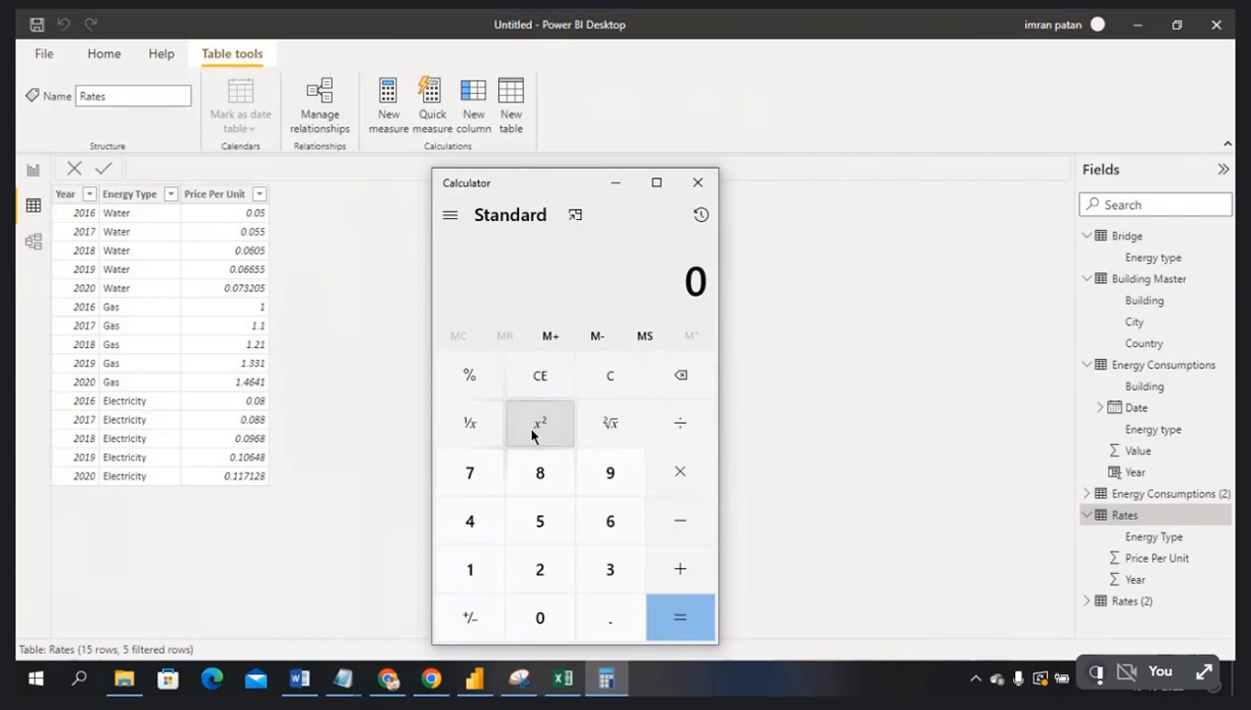
pyautogui.write('500')
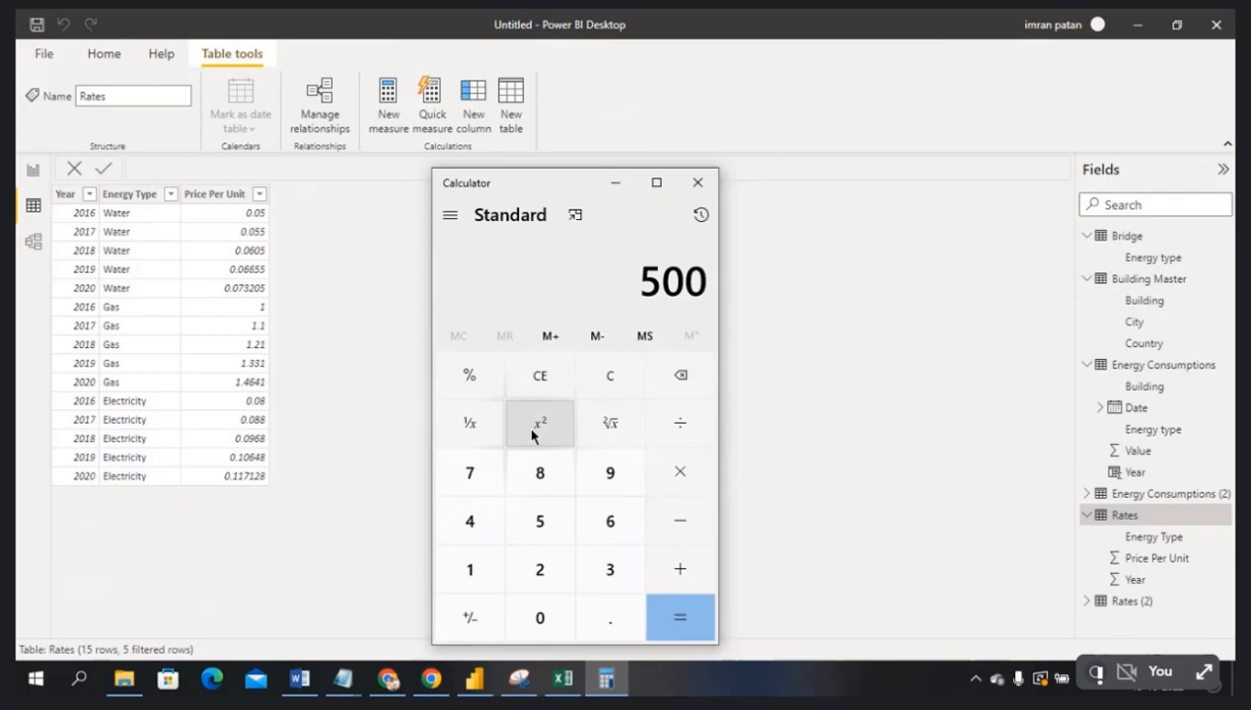
pyautogui.write('*')
pyautogui.press('2')
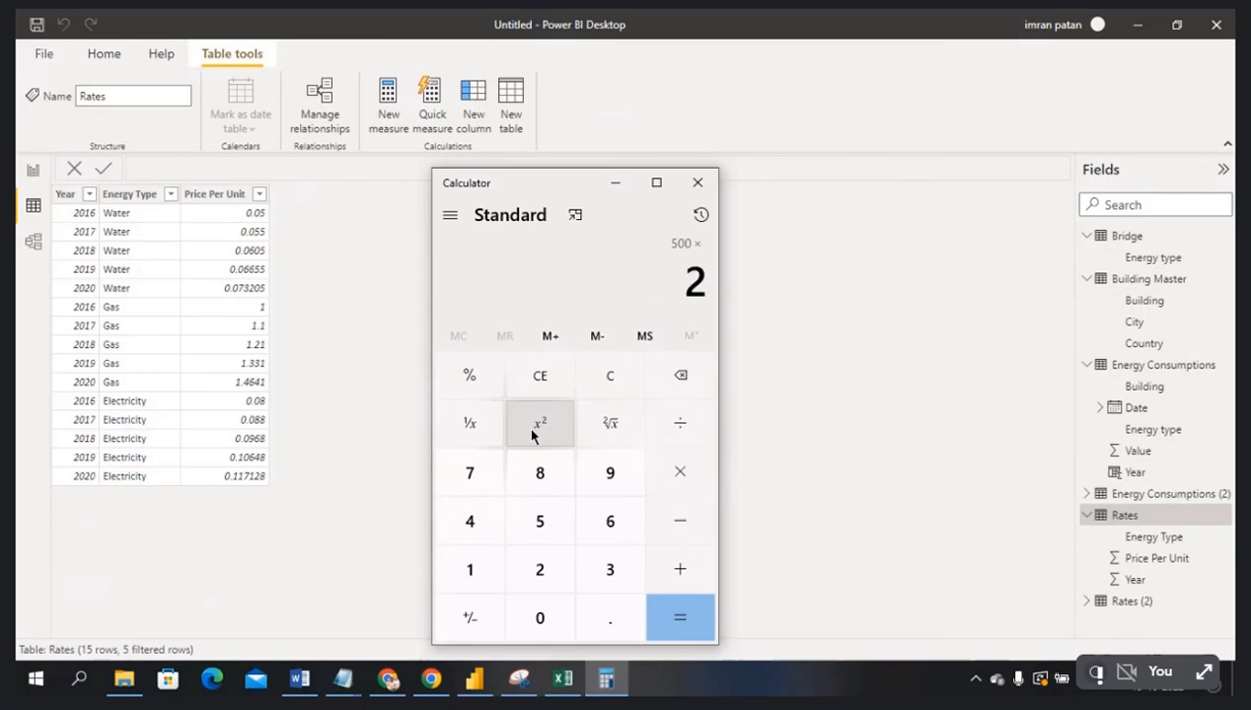
pyautogui.press('Return')
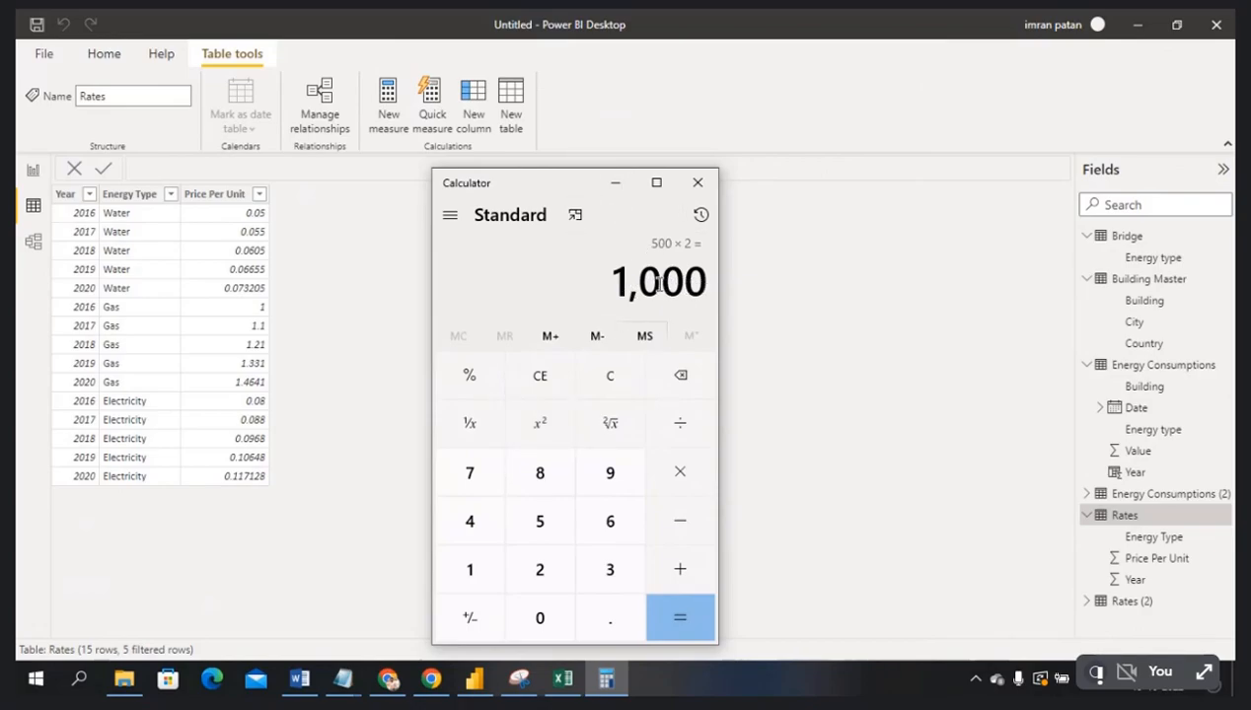
pyautogui.click(614, 187)
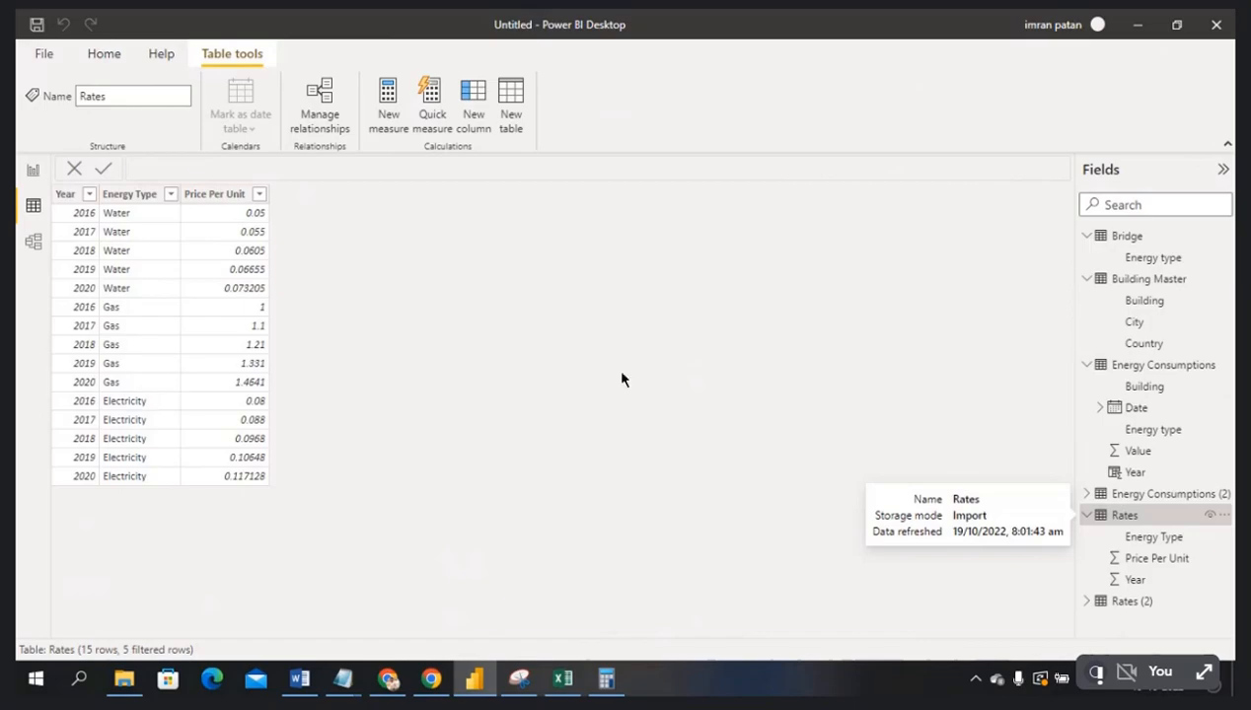
# - Review the data rows of Building Master and Energy Consumptions, and return to the report
pyautogui.click(1157, 286)
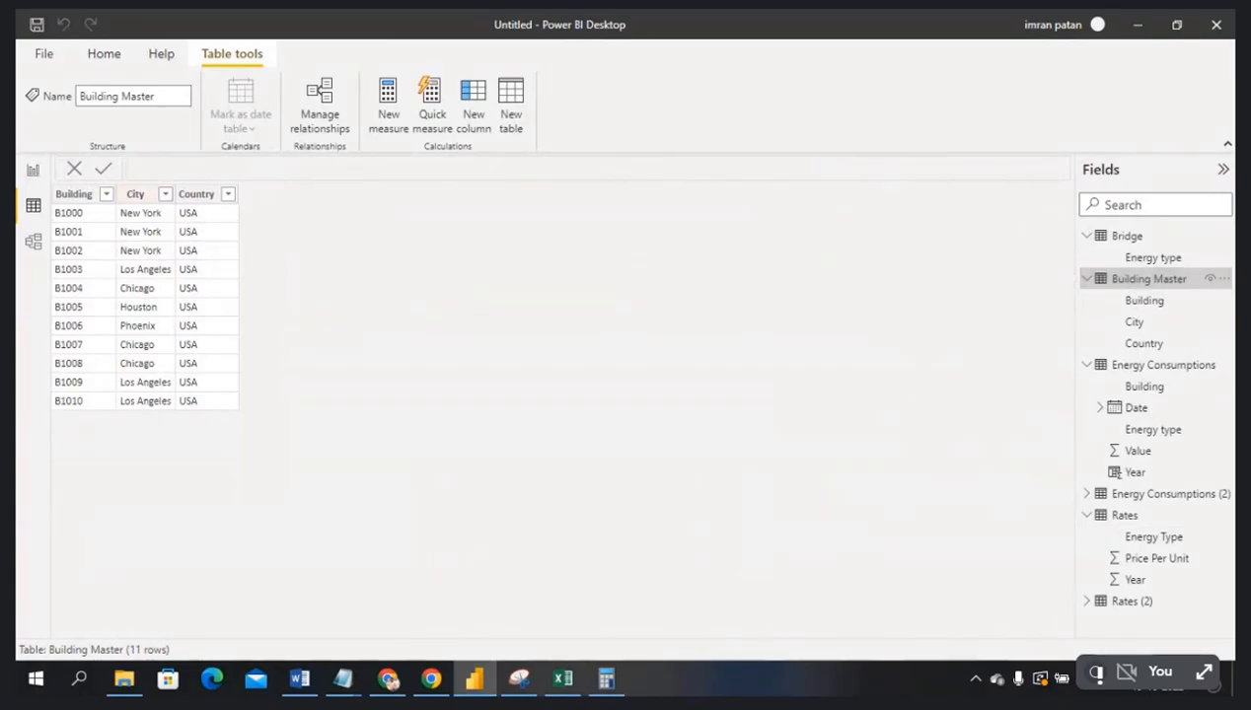
pyautogui.click(1168, 371)
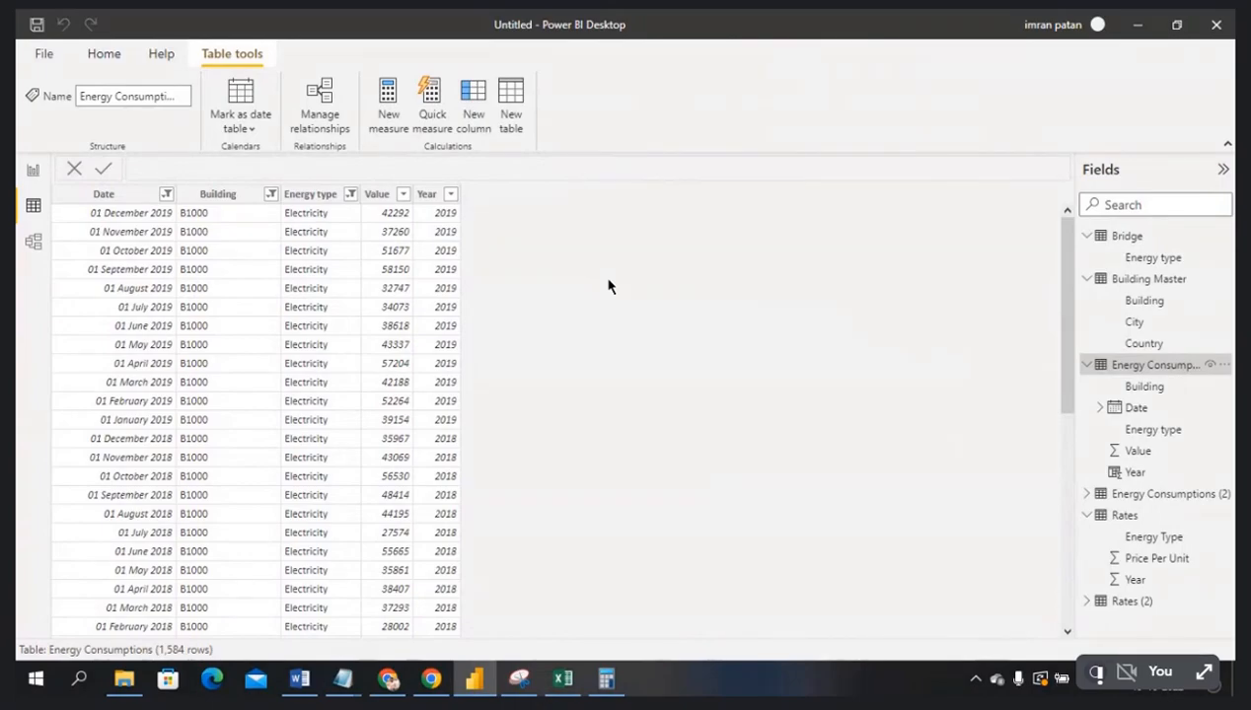
pyautogui.click(34, 173)
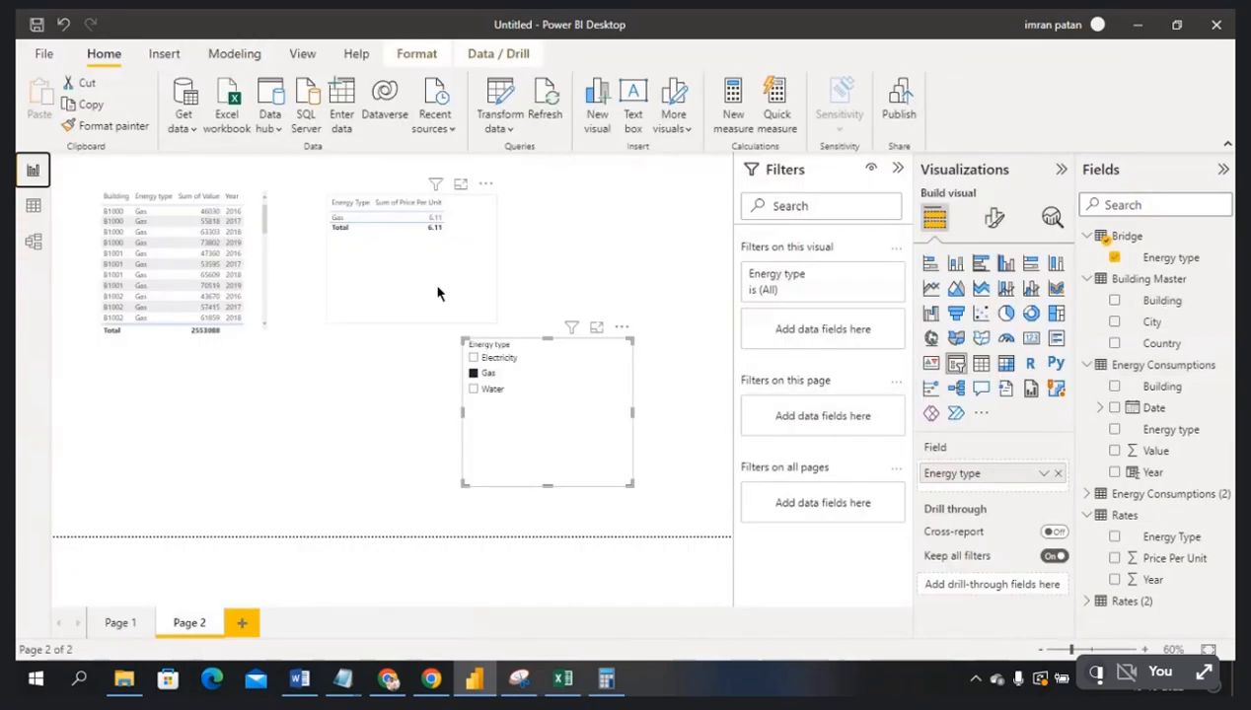
# - Add a third report page, and reposition Building Master above Bridge in the model so their relationship lines are distinct
pyautogui.click(239, 626)
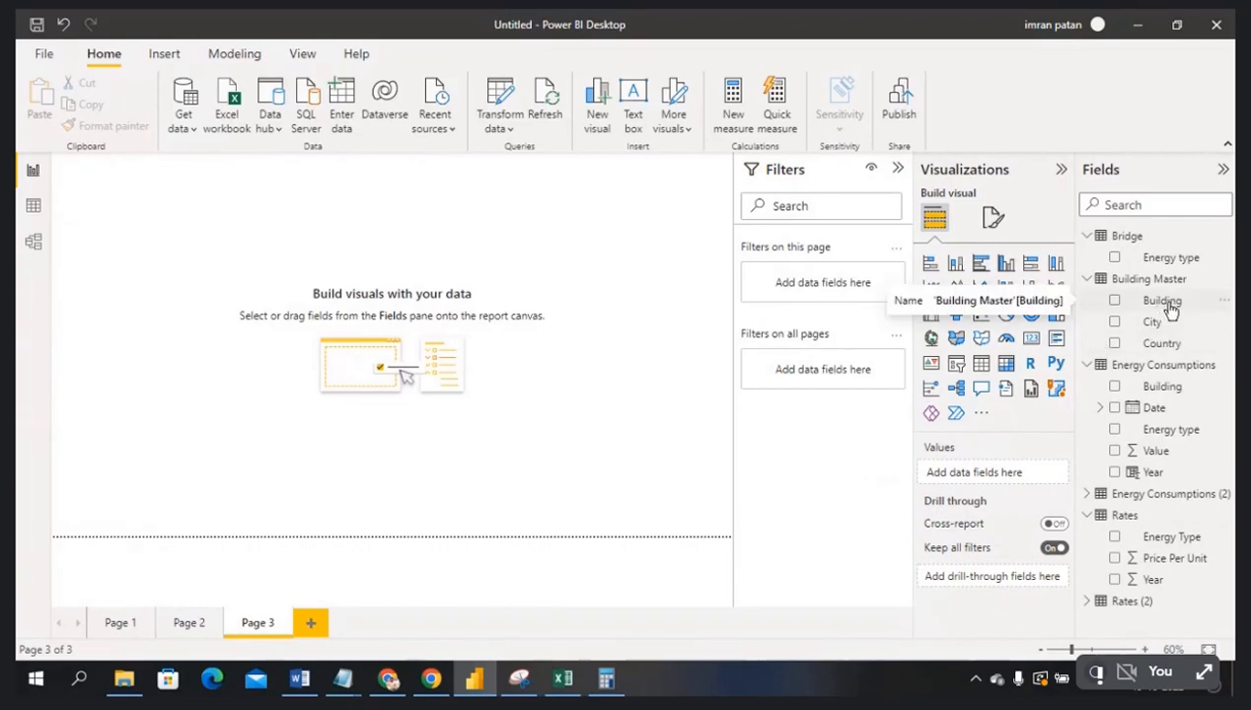
pyautogui.click(35, 244)
pyautogui.moveTo(98, 257); pyautogui.dragTo(237, 207)
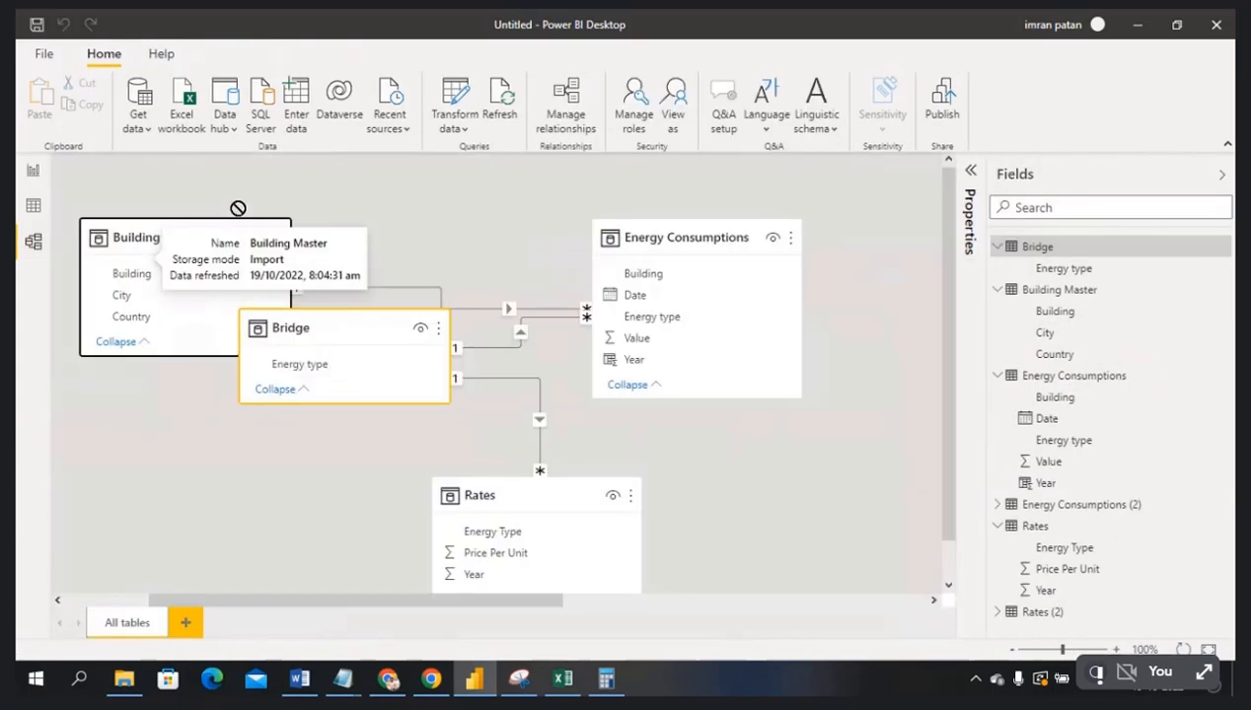
pyautogui.moveTo(366, 327); pyautogui.dragTo(328, 414)
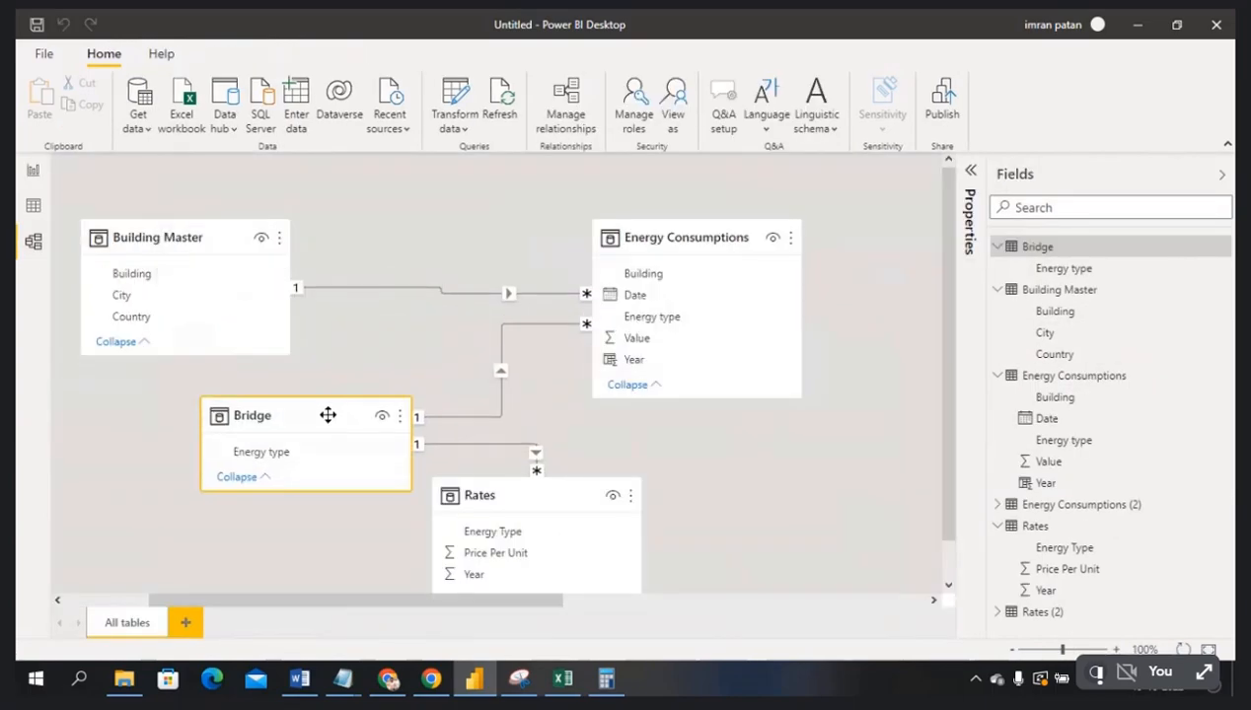
pyautogui.moveTo(204, 238); pyautogui.dragTo(281, 235)
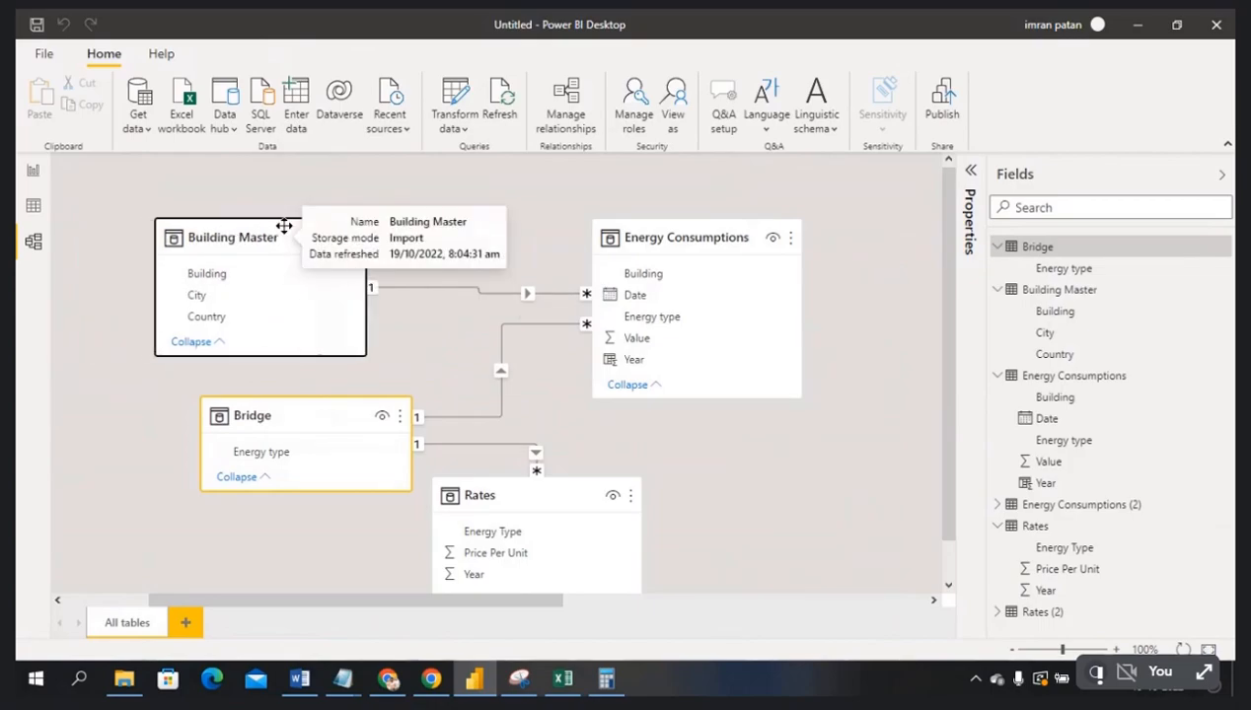
pyautogui.click(224, 237)
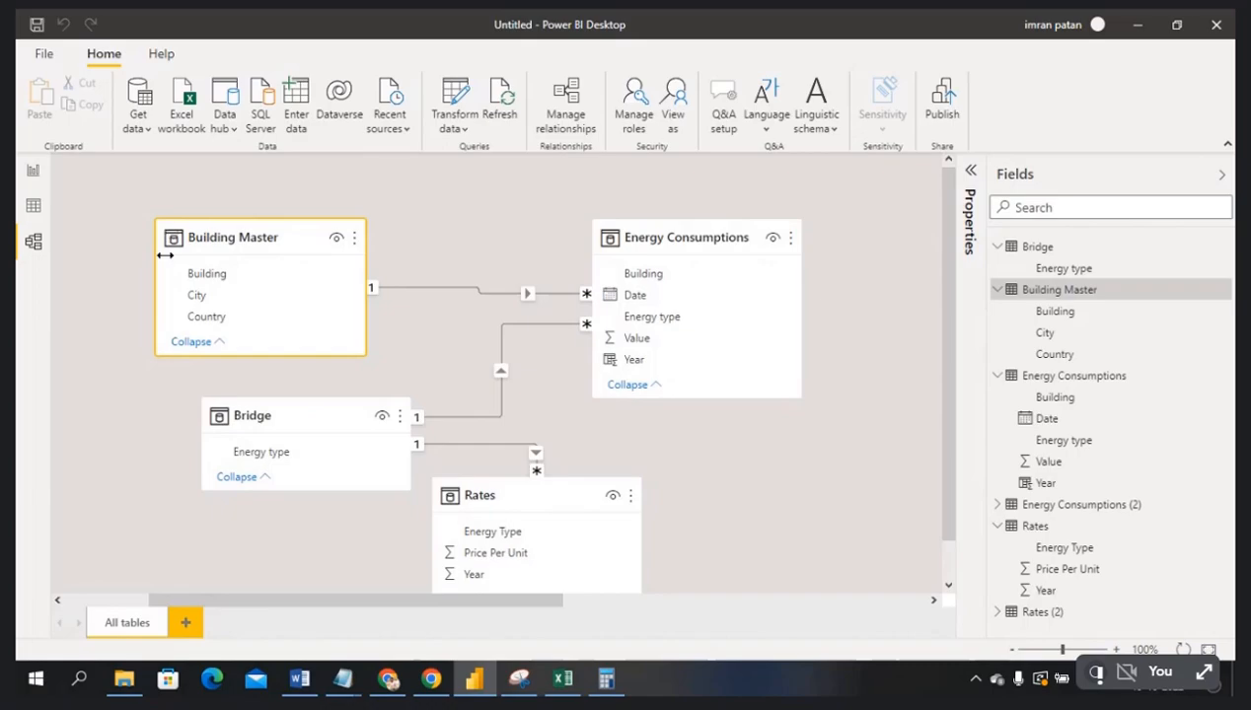
pyautogui.click(35, 173)
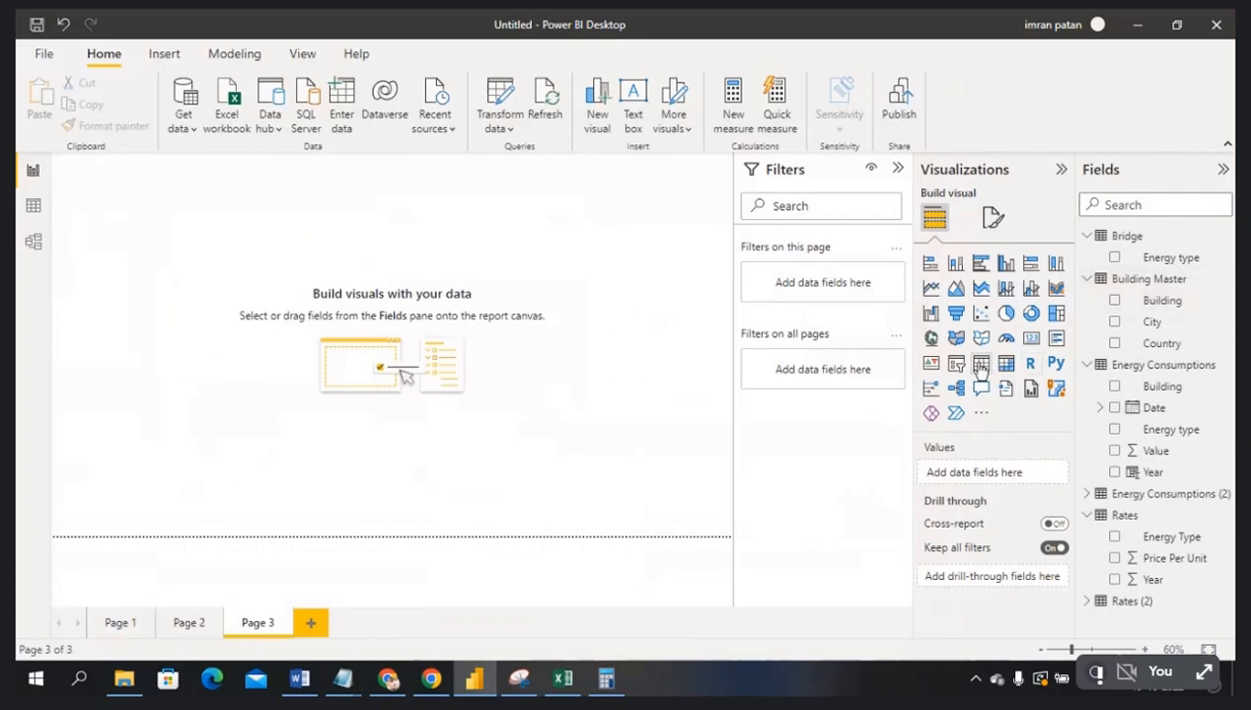
# - Insert an empty table visual on Page 3, enlarge it, and check the Building Master relationship in the model
pyautogui.click(981, 365)
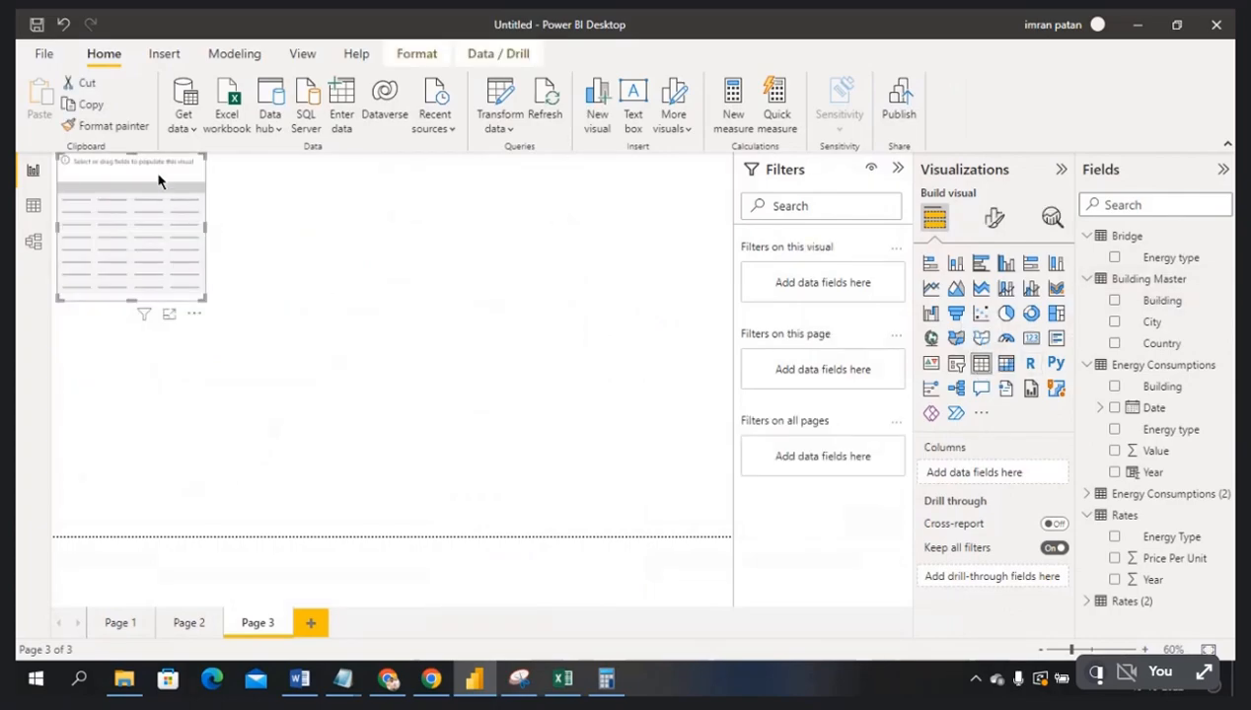
pyautogui.moveTo(159, 176); pyautogui.dragTo(179, 218)
pyautogui.moveTo(226, 265); pyautogui.dragTo(304, 277)
pyautogui.moveTo(192, 353); pyautogui.dragTo(193, 373)
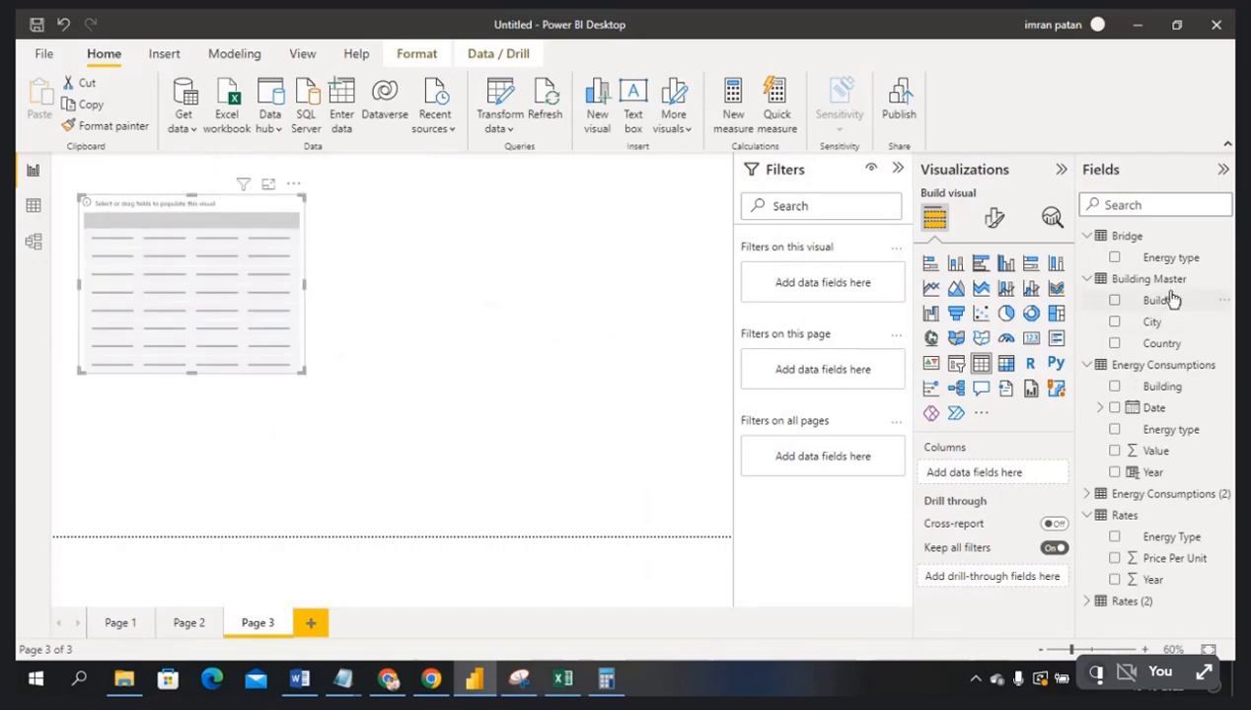
pyautogui.click(36, 246)
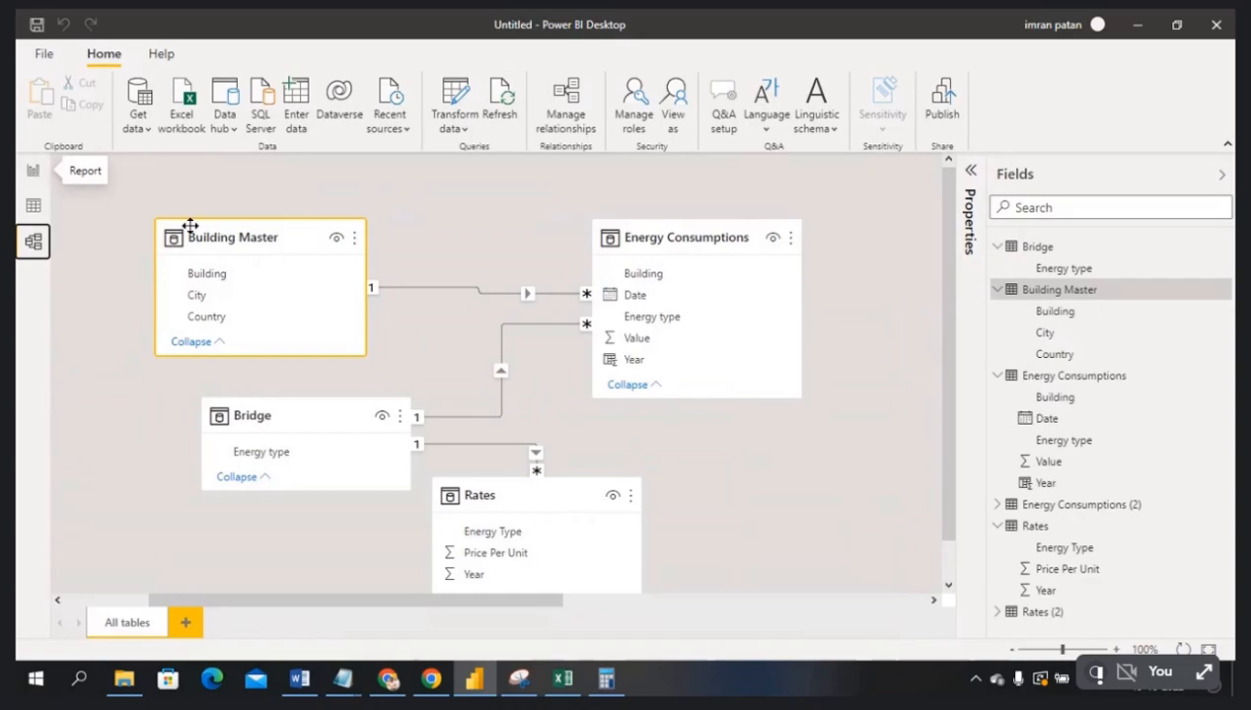
pyautogui.click(36, 172)
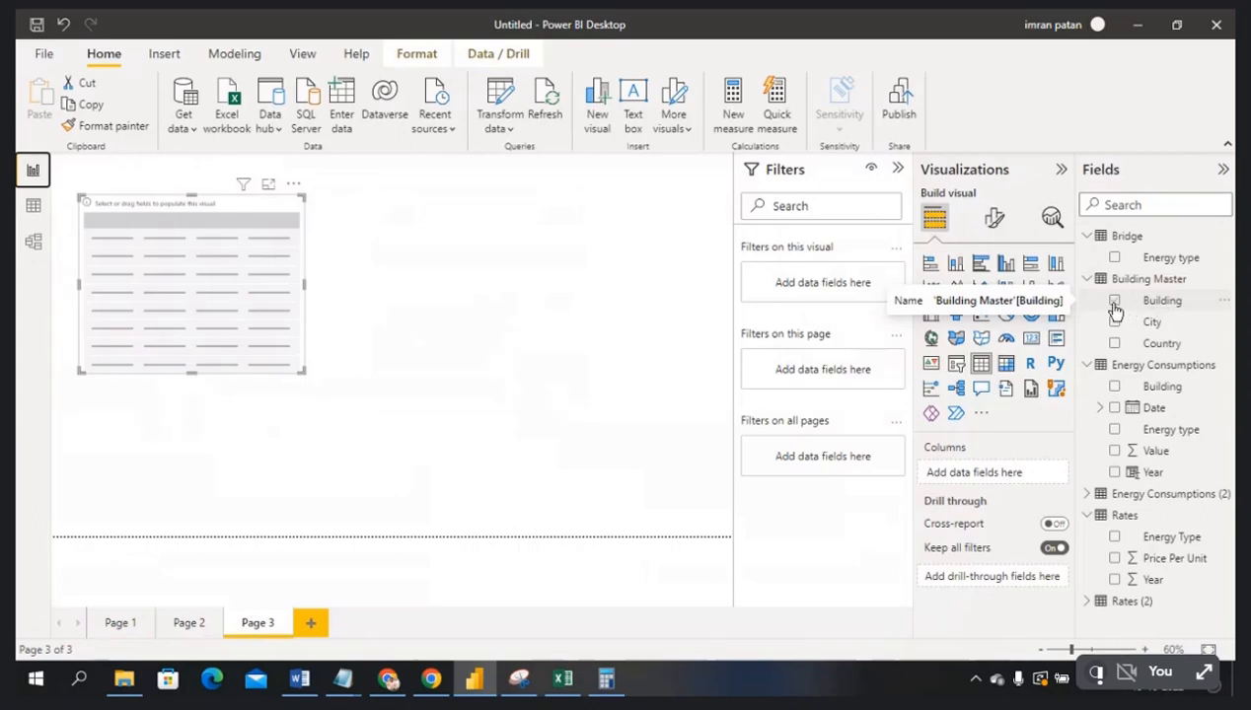
# - Fill the table with Building, City and Country from Building Master, and shrink the visual to fit its rows
pyautogui.click(1114, 301)
pyautogui.click(1114, 322)
pyautogui.click(1114, 343)
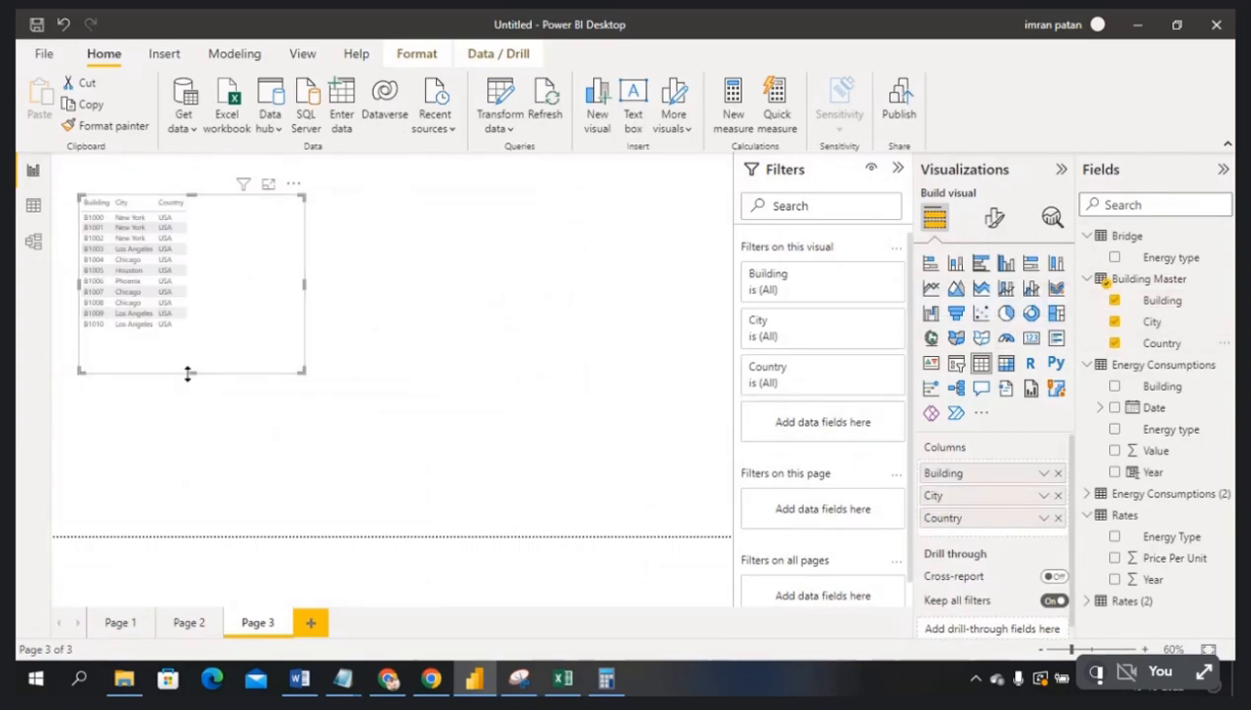
pyautogui.moveTo(189, 374); pyautogui.dragTo(190, 343)
pyautogui.moveTo(304, 266); pyautogui.dragTo(247, 278)
pyautogui.click(340, 271)
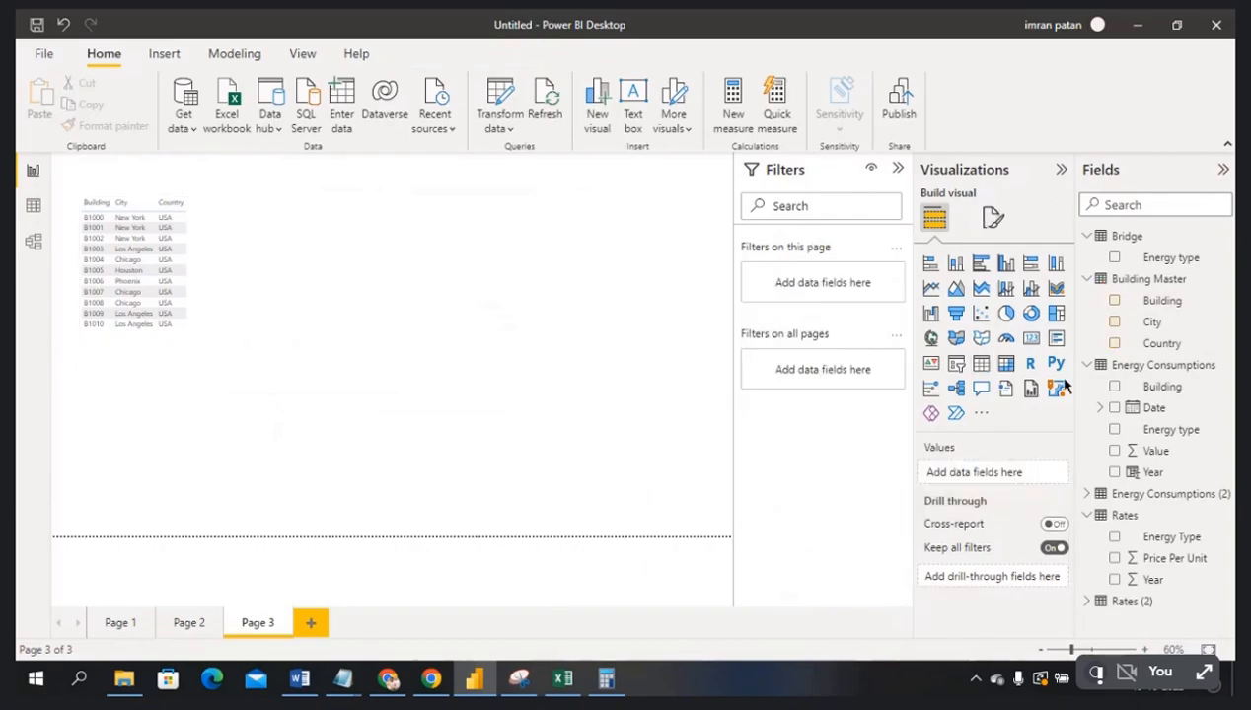
# - Add a second table beside the first with Building, Energy type and Value from Energy Consumptions
pyautogui.click(981, 364)
pyautogui.moveTo(169, 359); pyautogui.dragTo(390, 219)
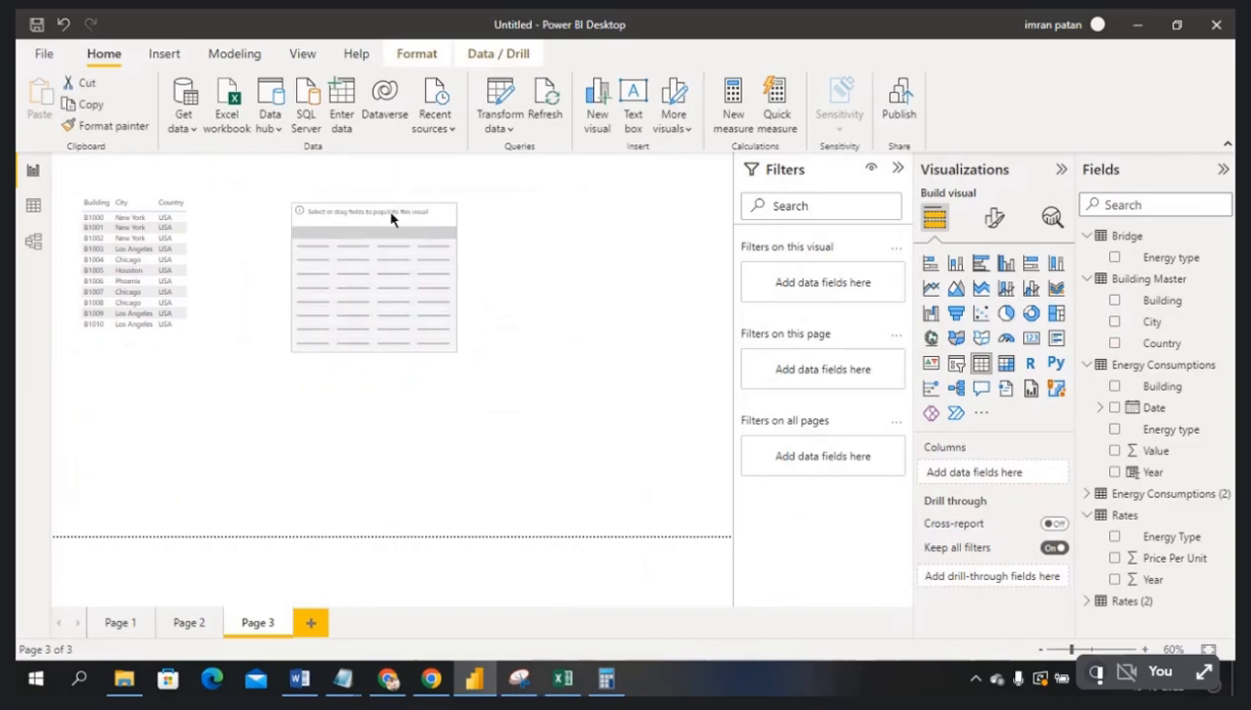
pyautogui.click(1114, 386)
pyautogui.click(1114, 430)
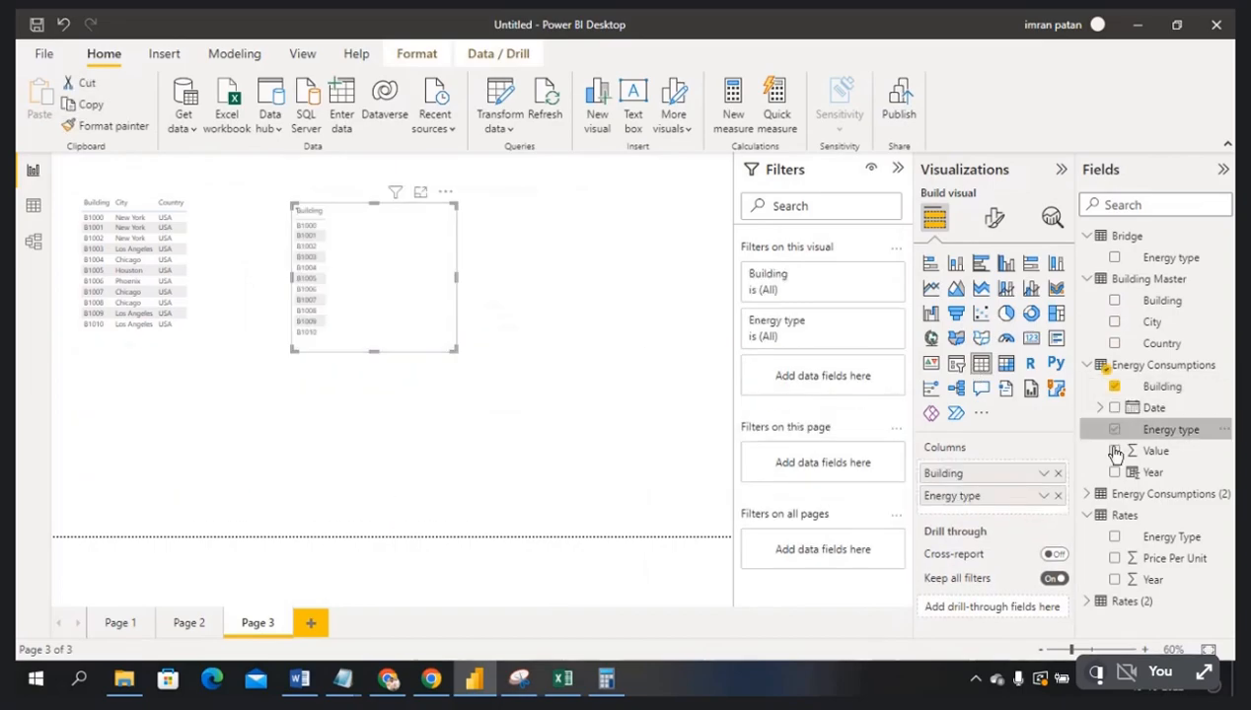
pyautogui.click(1113, 451)
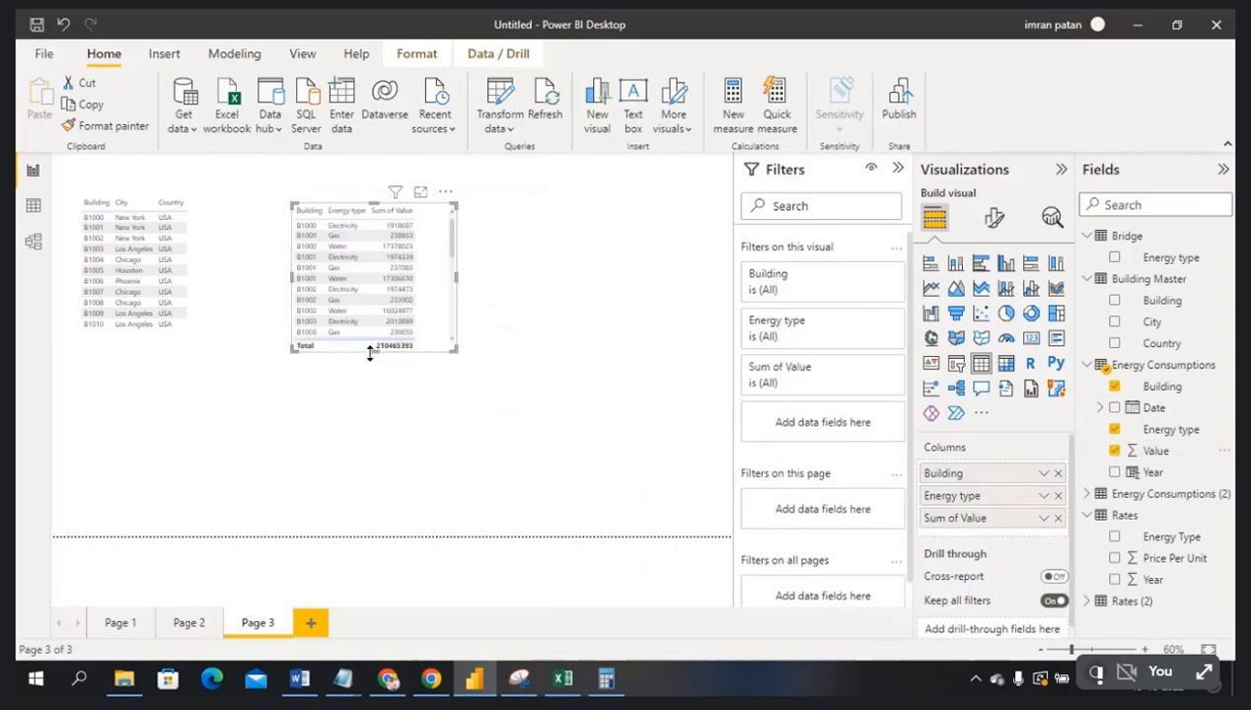
# - Compare the source fields of both tables, and review the relationship between Building Master and Energy Consumptions in the model
pyautogui.click(221, 264)
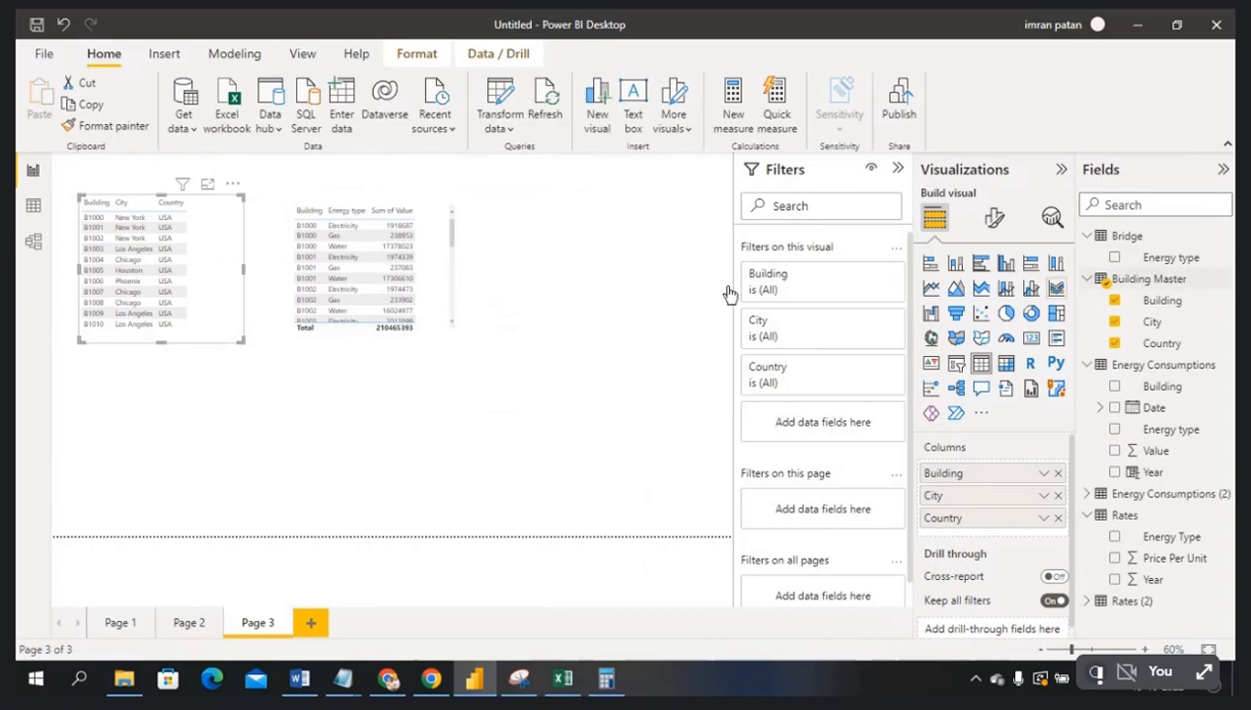
pyautogui.click(440, 289)
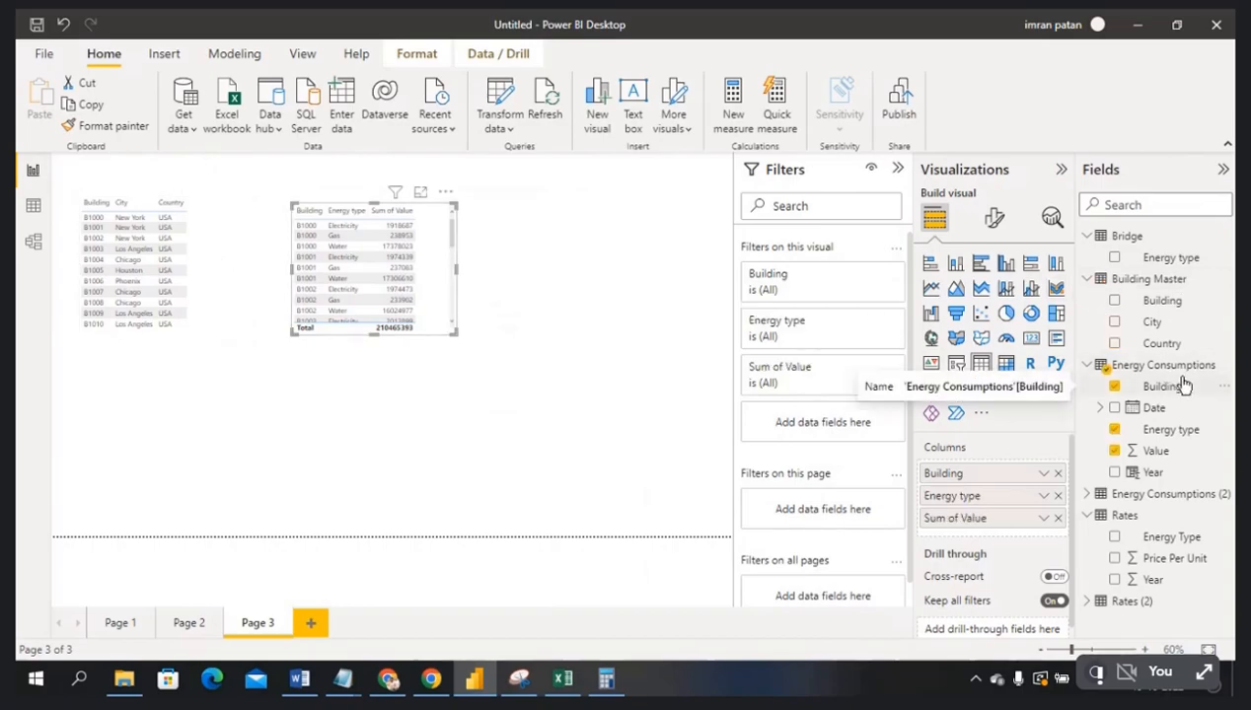
pyautogui.click(546, 375)
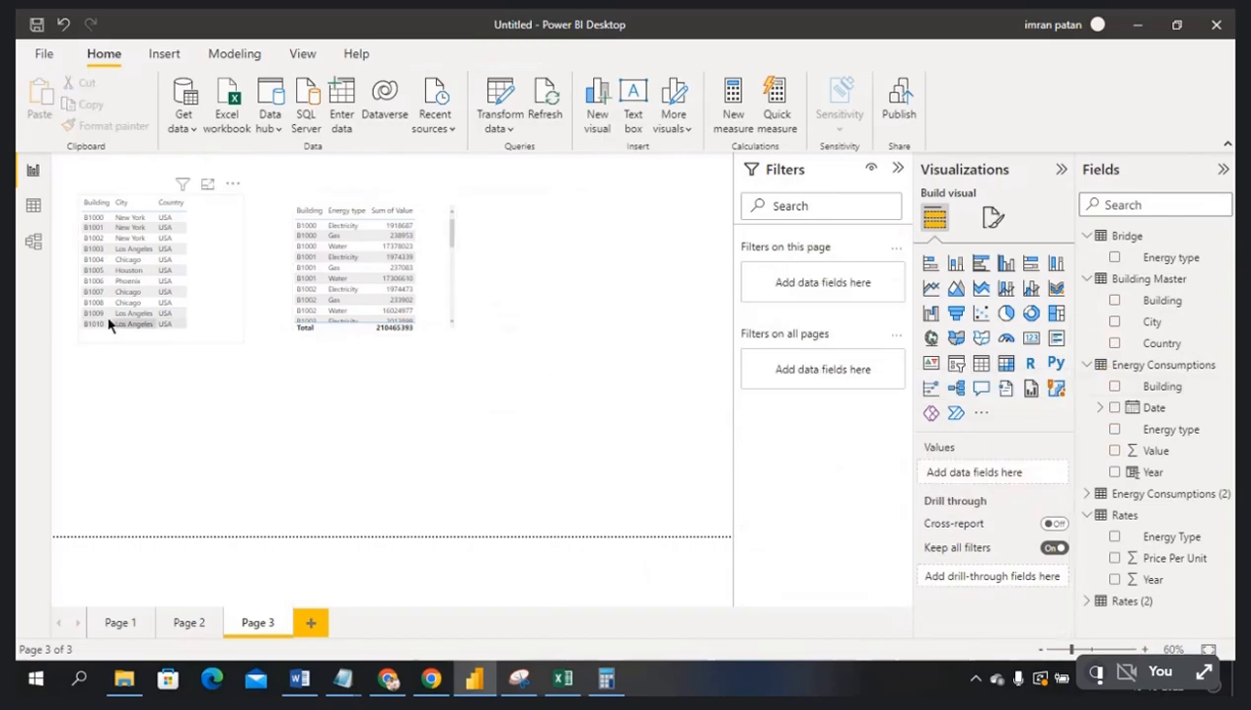
pyautogui.click(32, 252)
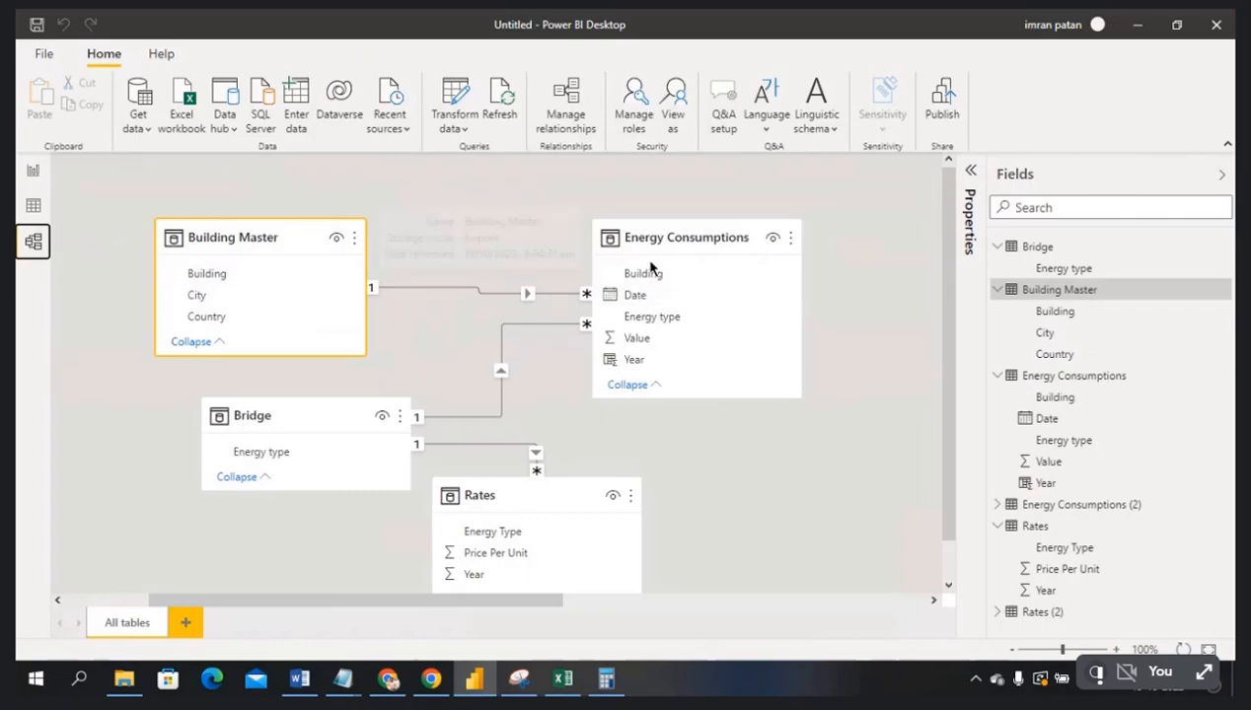
pyautogui.click(35, 173)
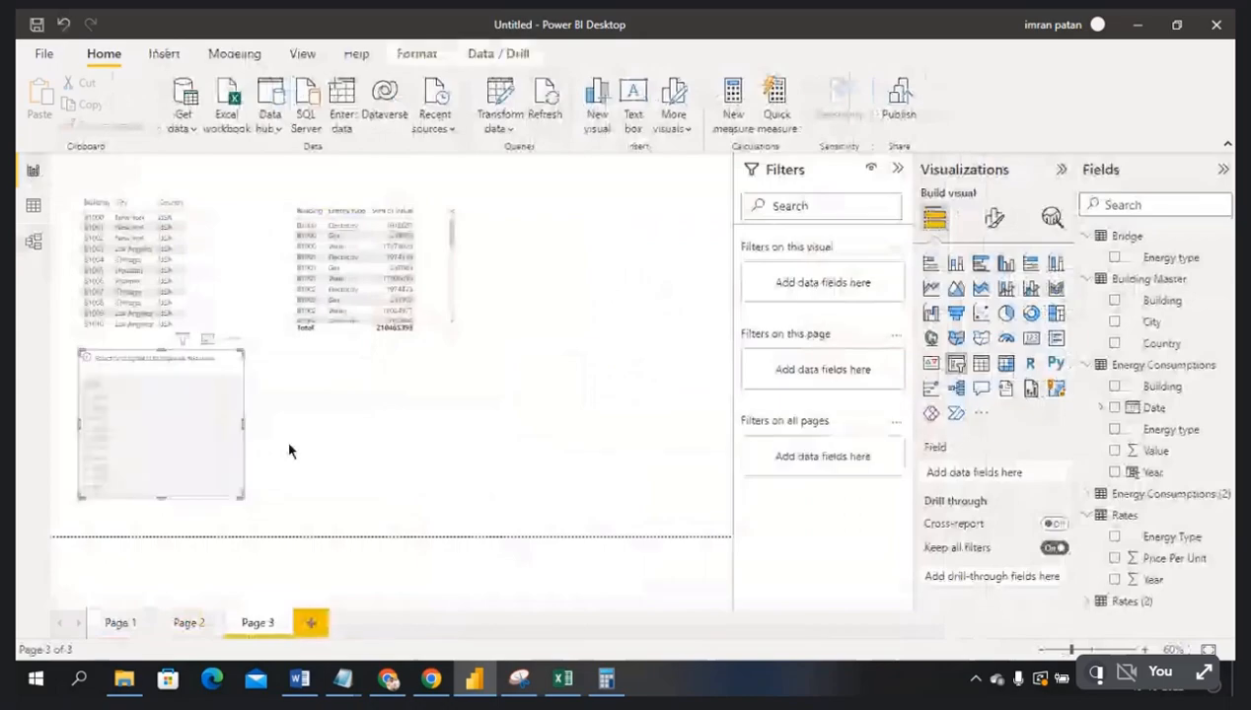
# - Add a Building slicer from Building Master below the first table and one from Energy Consumptions below the second
pyautogui.moveTo(191, 364); pyautogui.dragTo(181, 381)
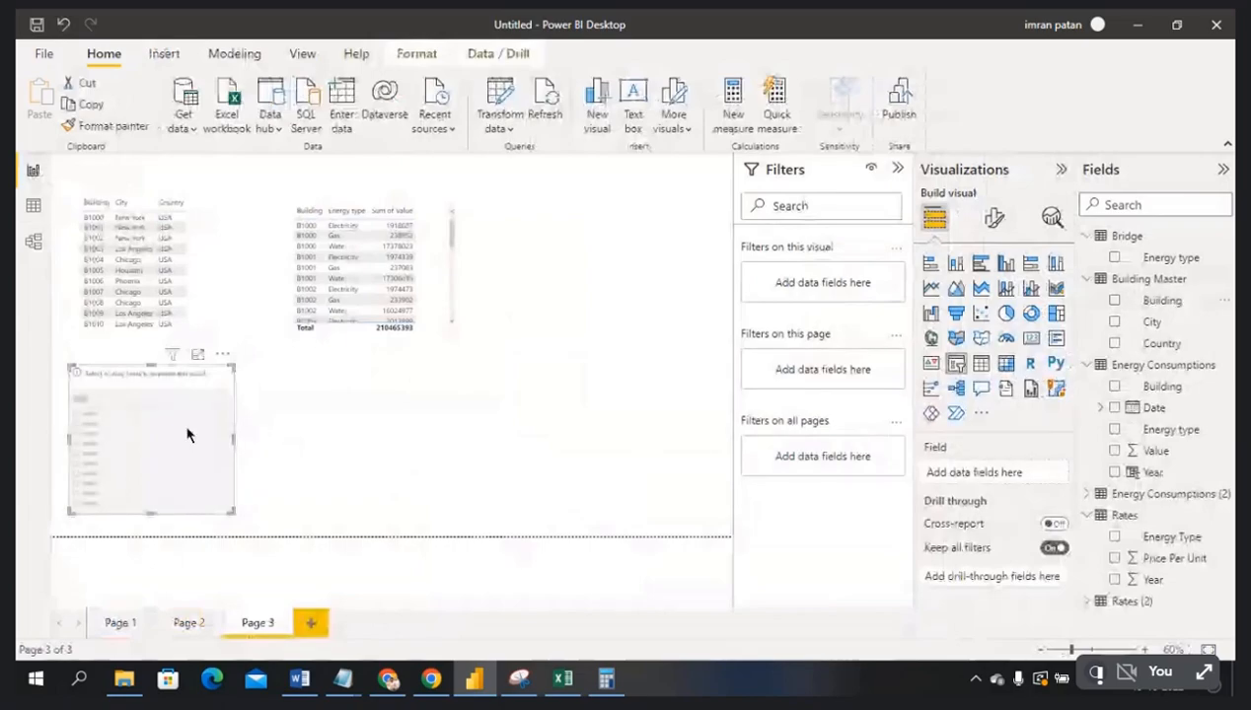
pyautogui.moveTo(187, 435); pyautogui.dragTo(198, 435)
pyautogui.click(357, 436)
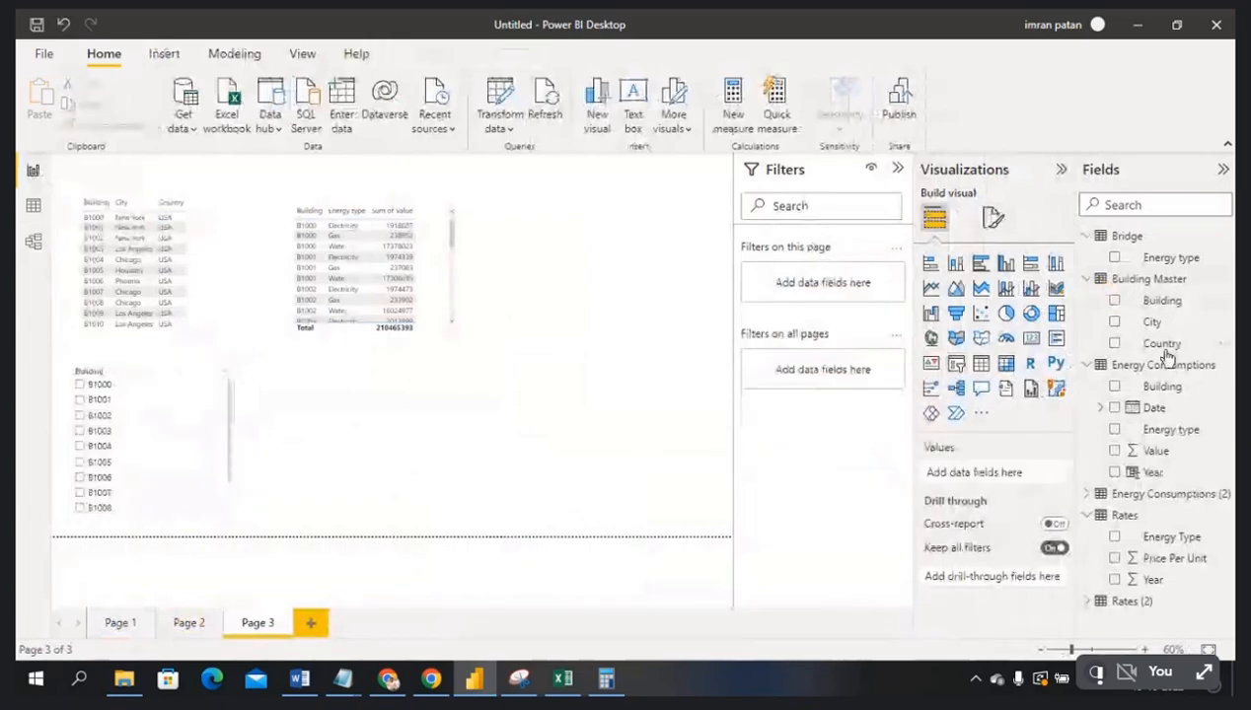
pyautogui.click(957, 365)
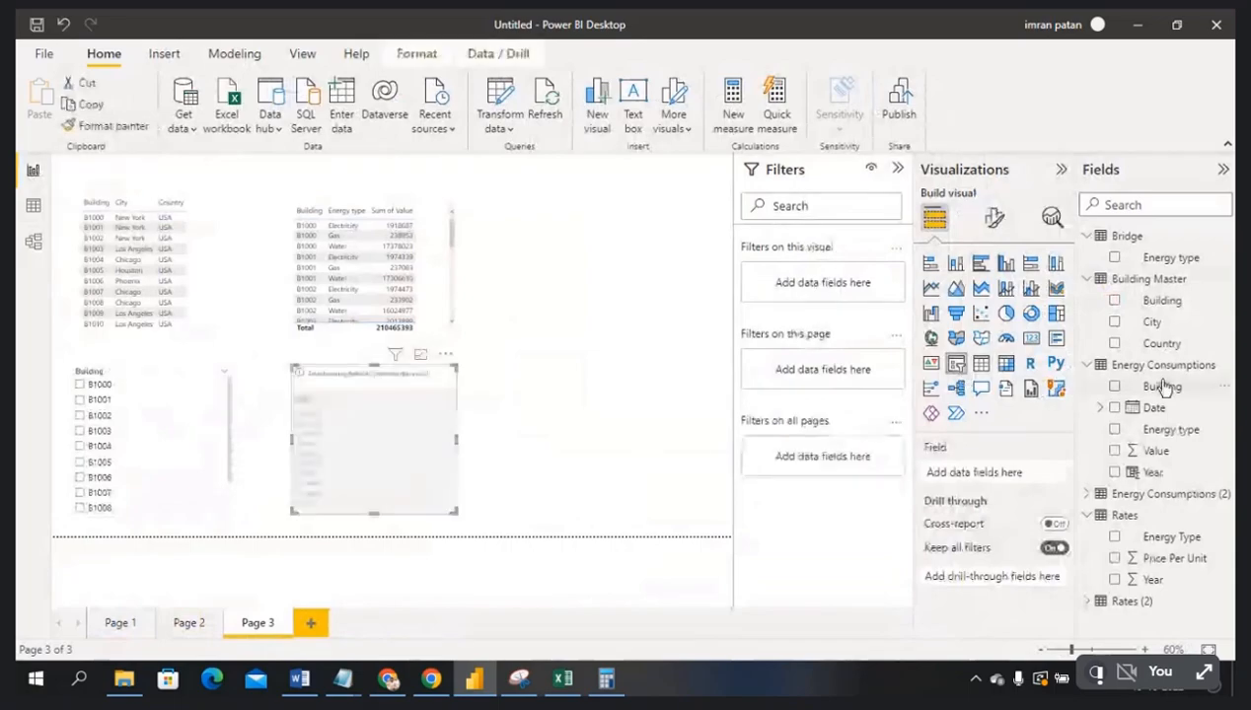
pyautogui.moveTo(1164, 387); pyautogui.dragTo(411, 437)
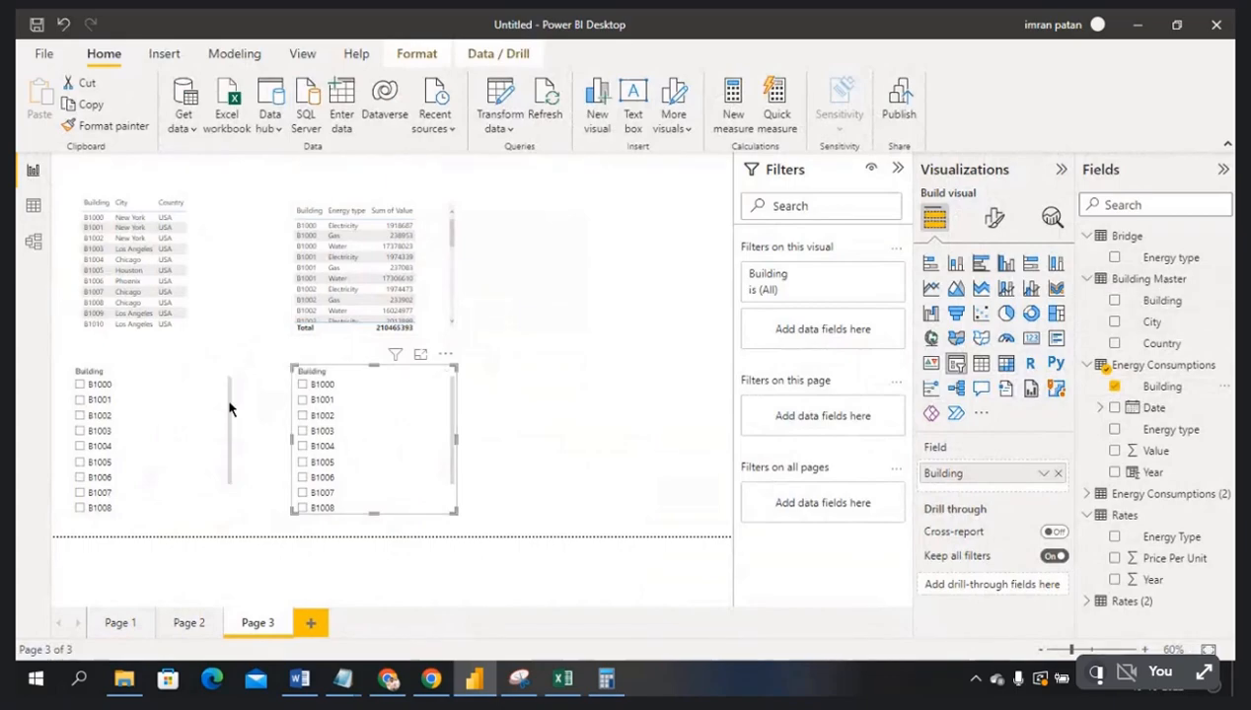
# - Inspect Building Master and Energy Consumptions in the model, and return to the Building Master table on the report
pyautogui.click(31, 247)
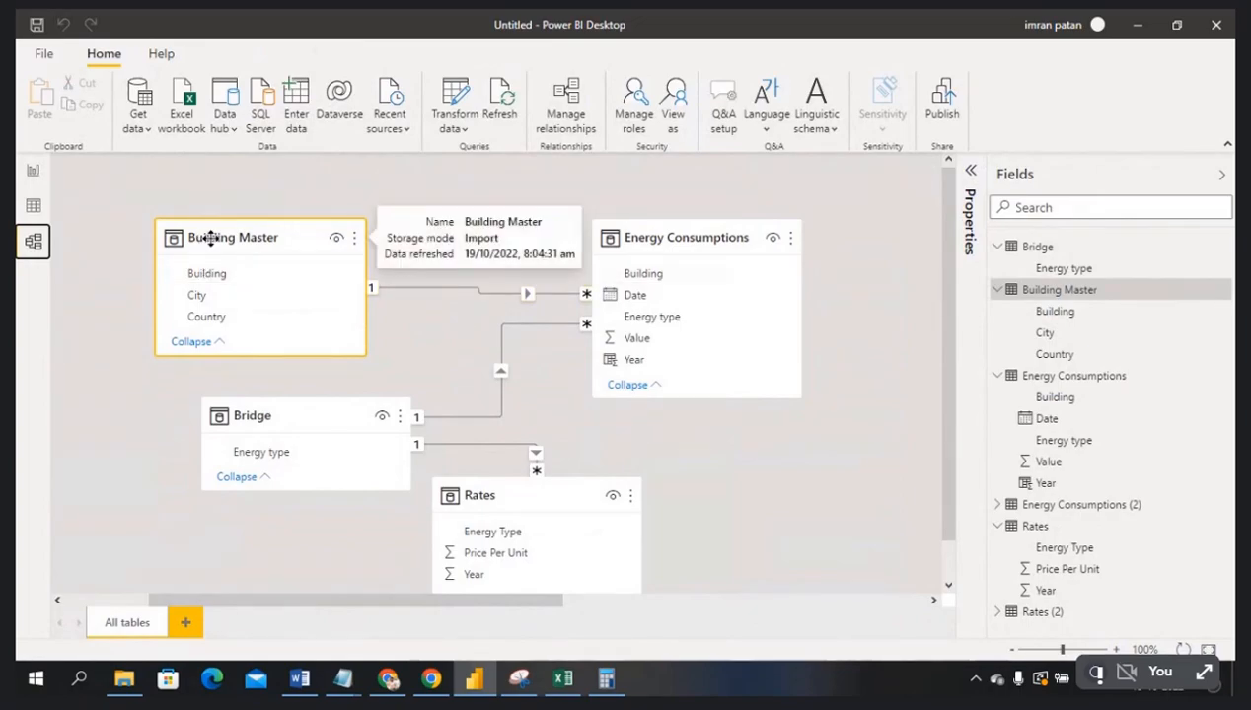
pyautogui.click(660, 239)
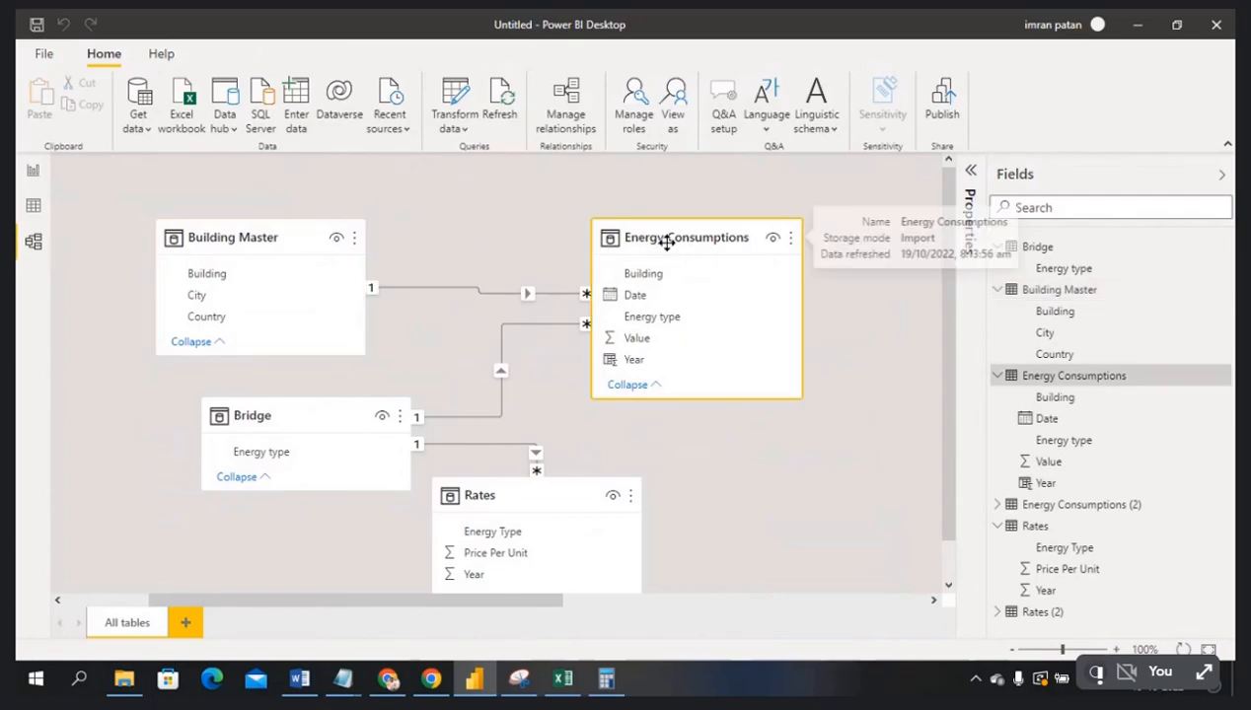
pyautogui.click(34, 172)
pyautogui.click(209, 213)
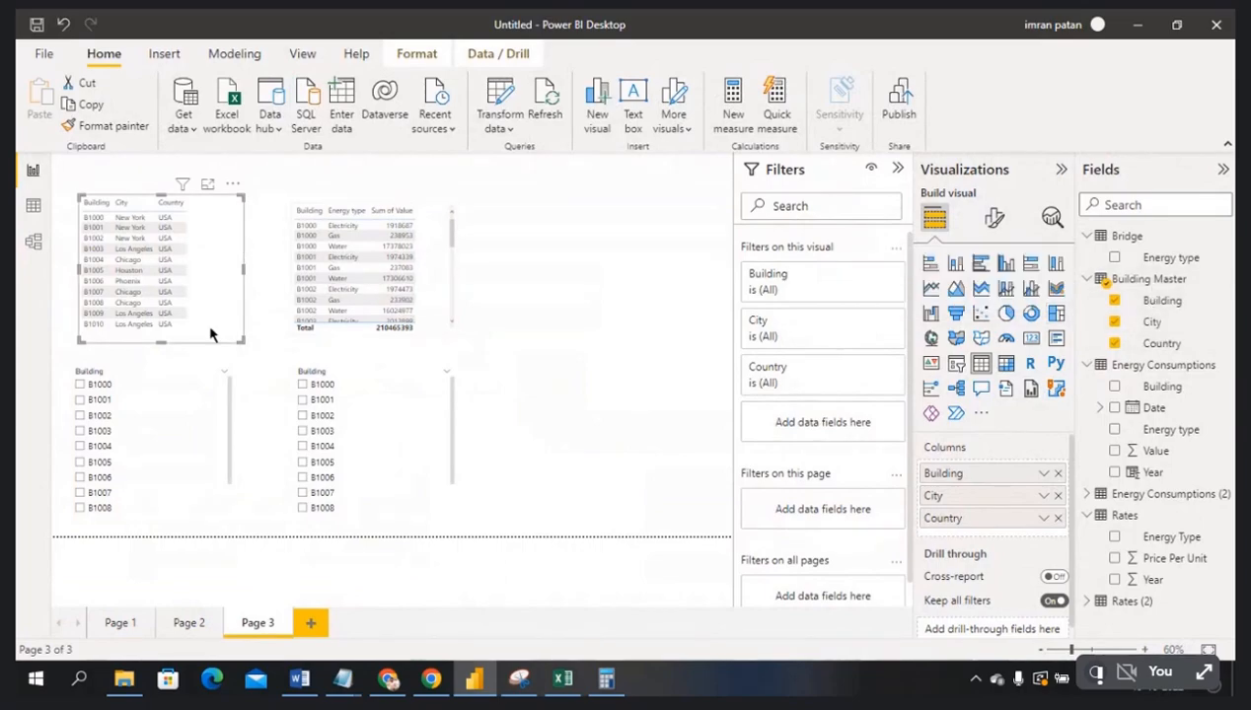
# - Filter the report to building B1000 with the Building Master slicer, examine both tables, and clear the slicer
pyautogui.click(190, 386)
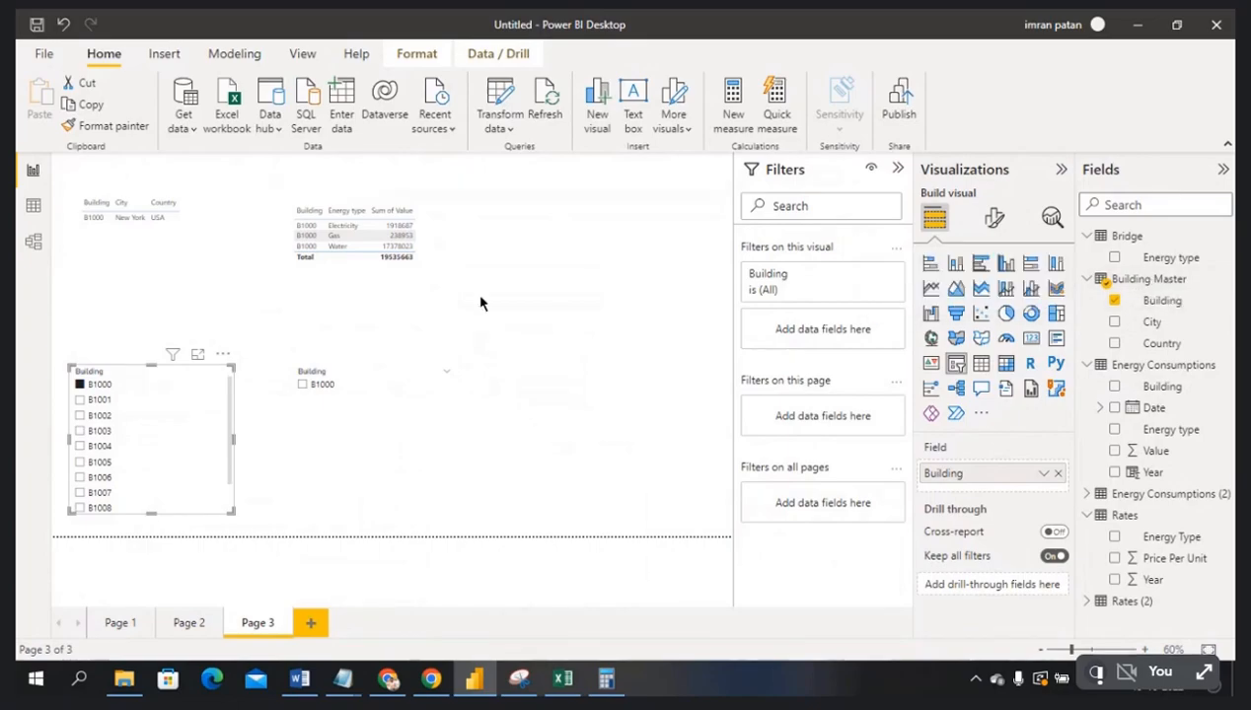
pyautogui.click(430, 280)
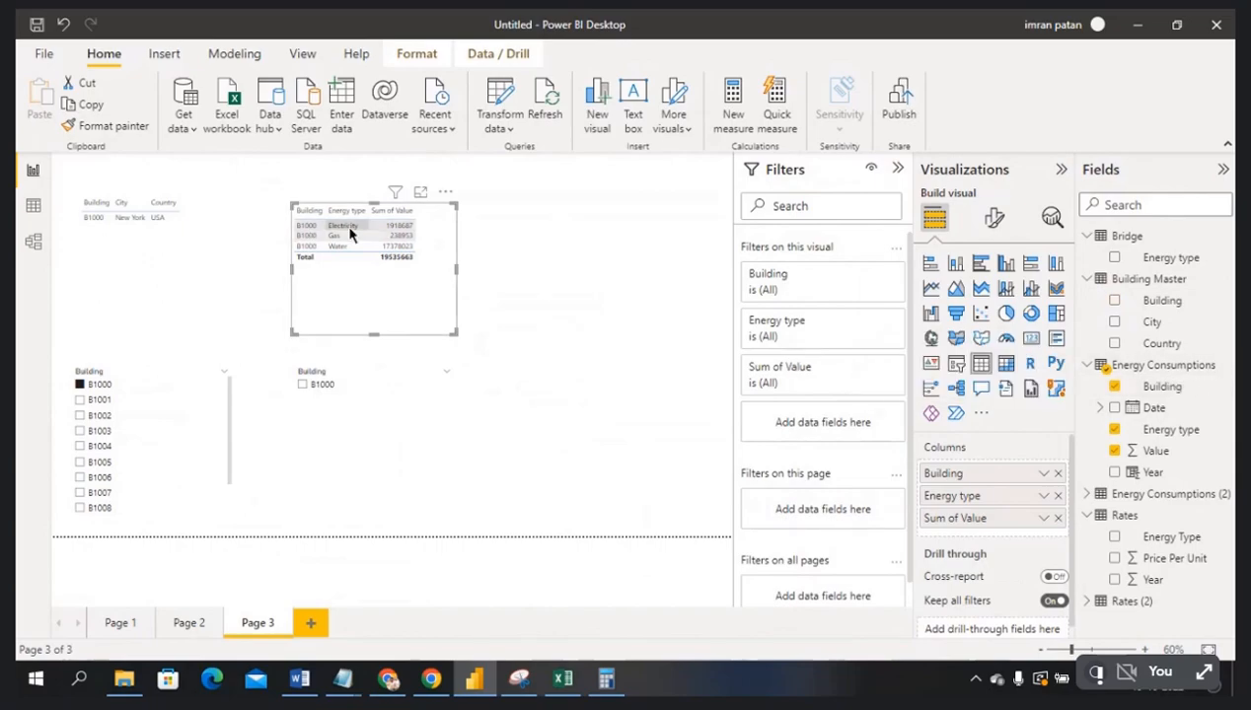
pyautogui.click(356, 384)
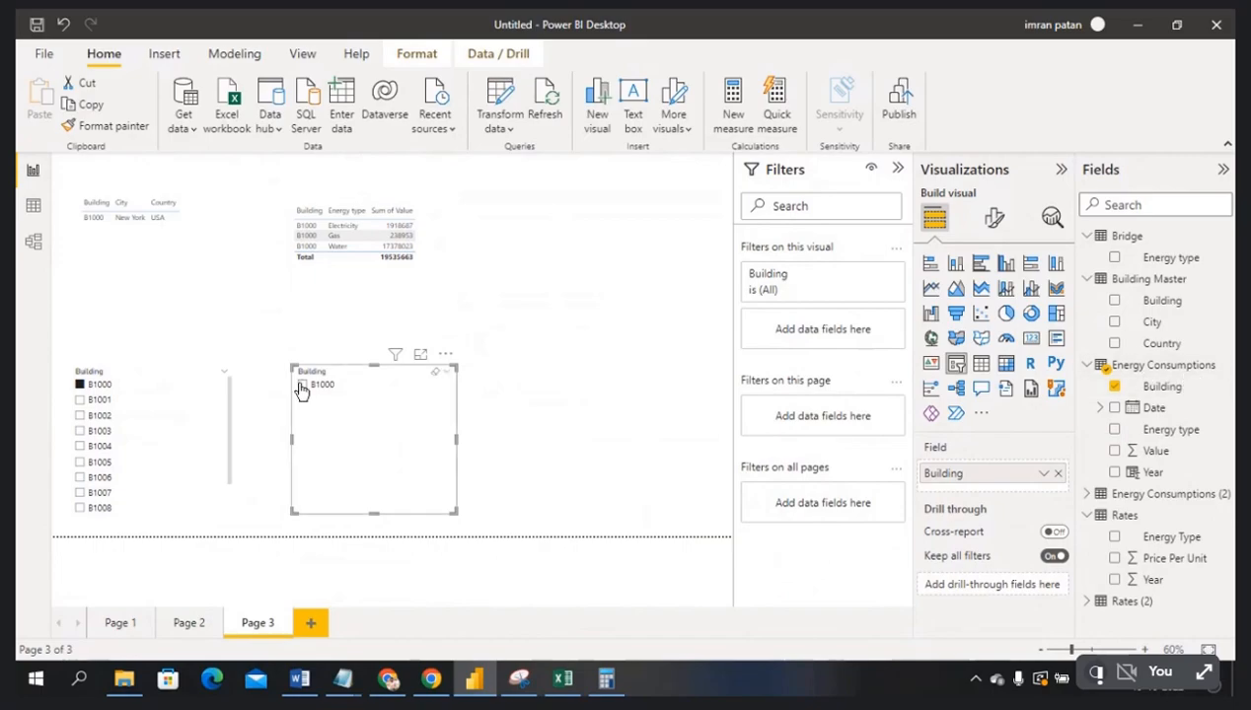
pyautogui.click(81, 386)
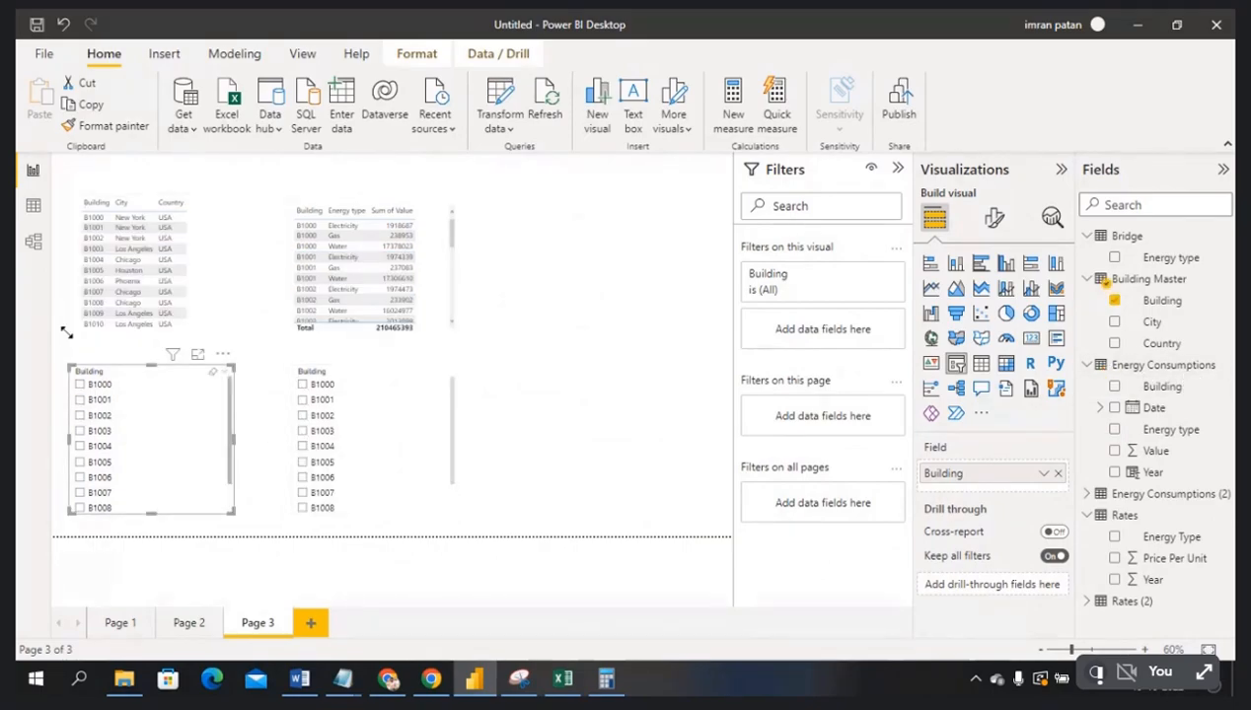
pyautogui.click(223, 215)
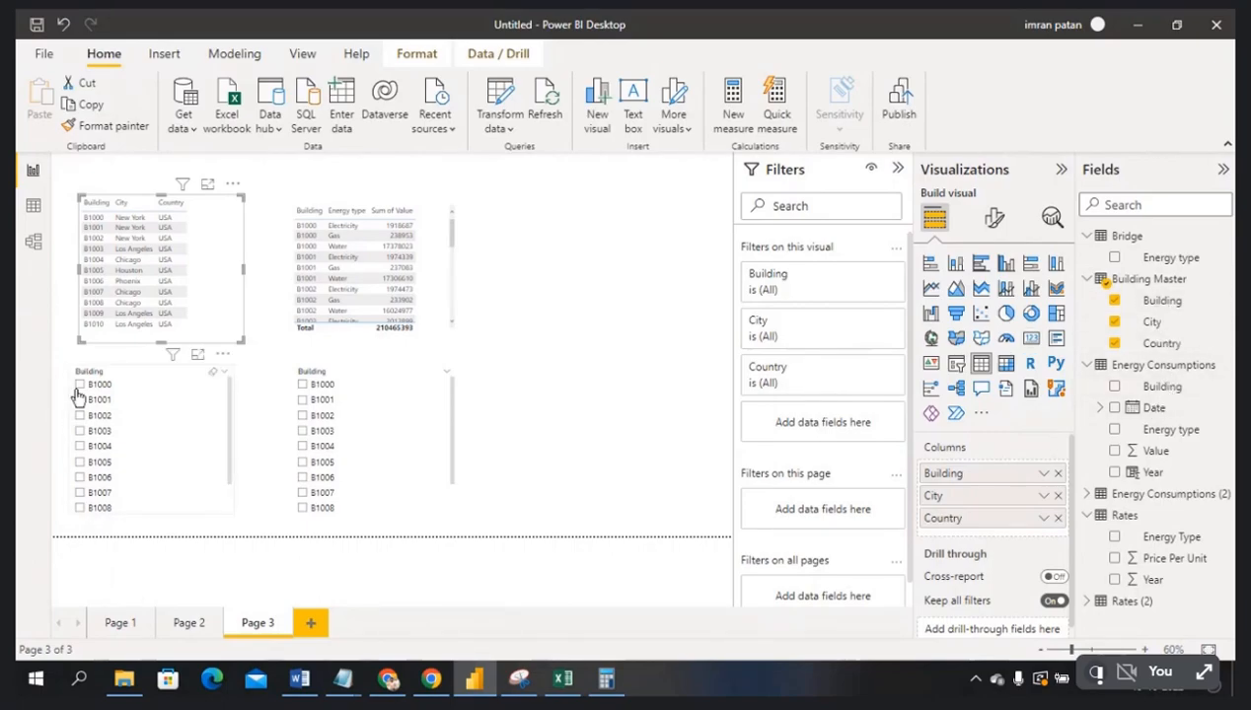
pyautogui.click(166, 386)
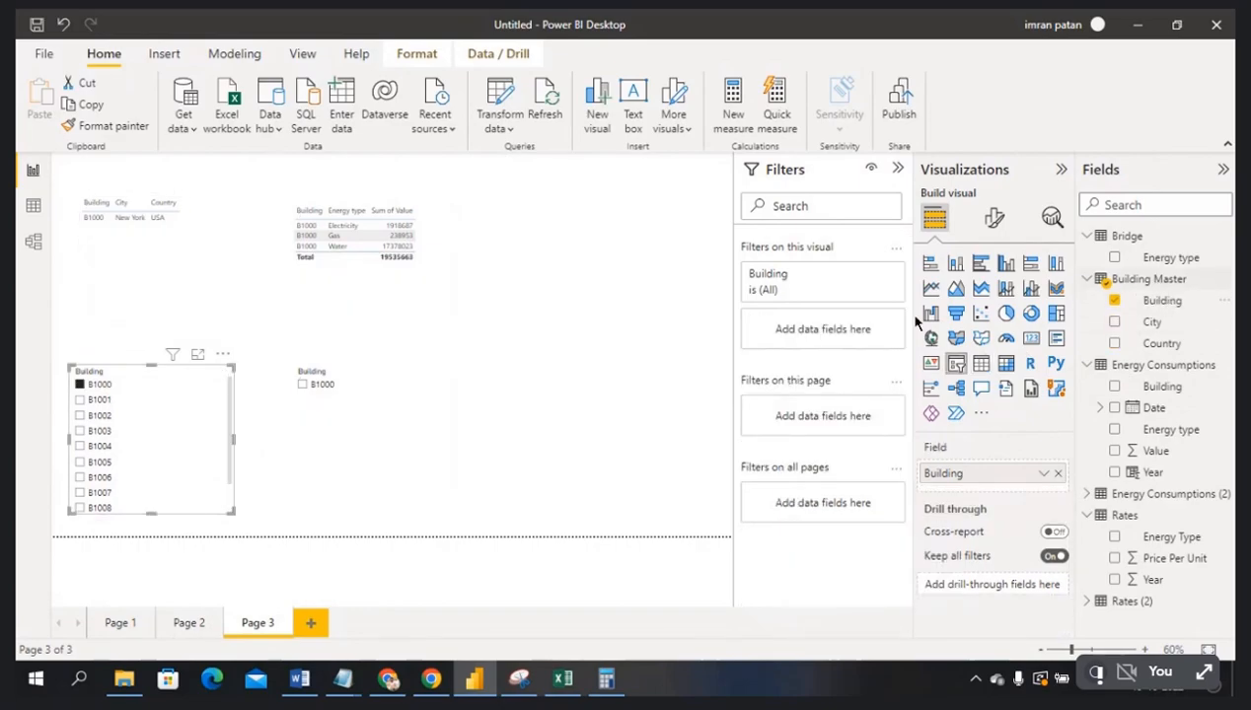
pyautogui.click(81, 387)
pyautogui.click(81, 433)
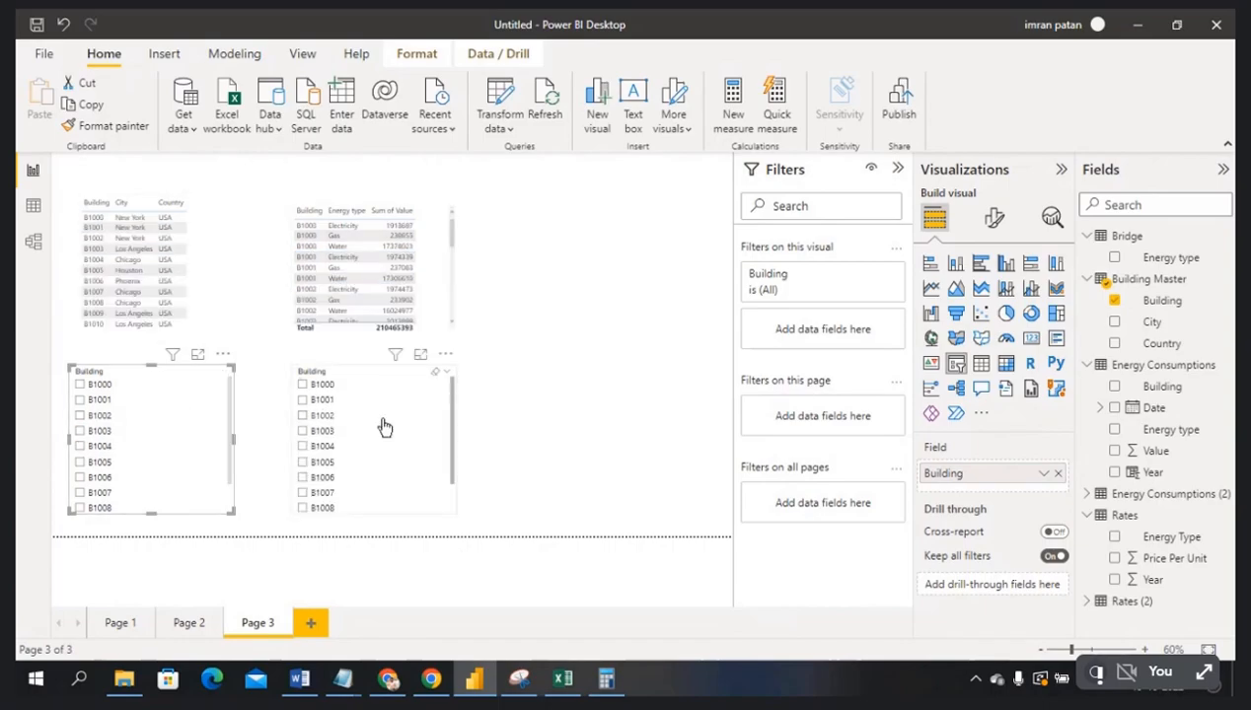
# - Test building B1003 in the Energy Consumptions slicer, clear it, and check the relationship's filter direction in the model
pyautogui.click(305, 439)
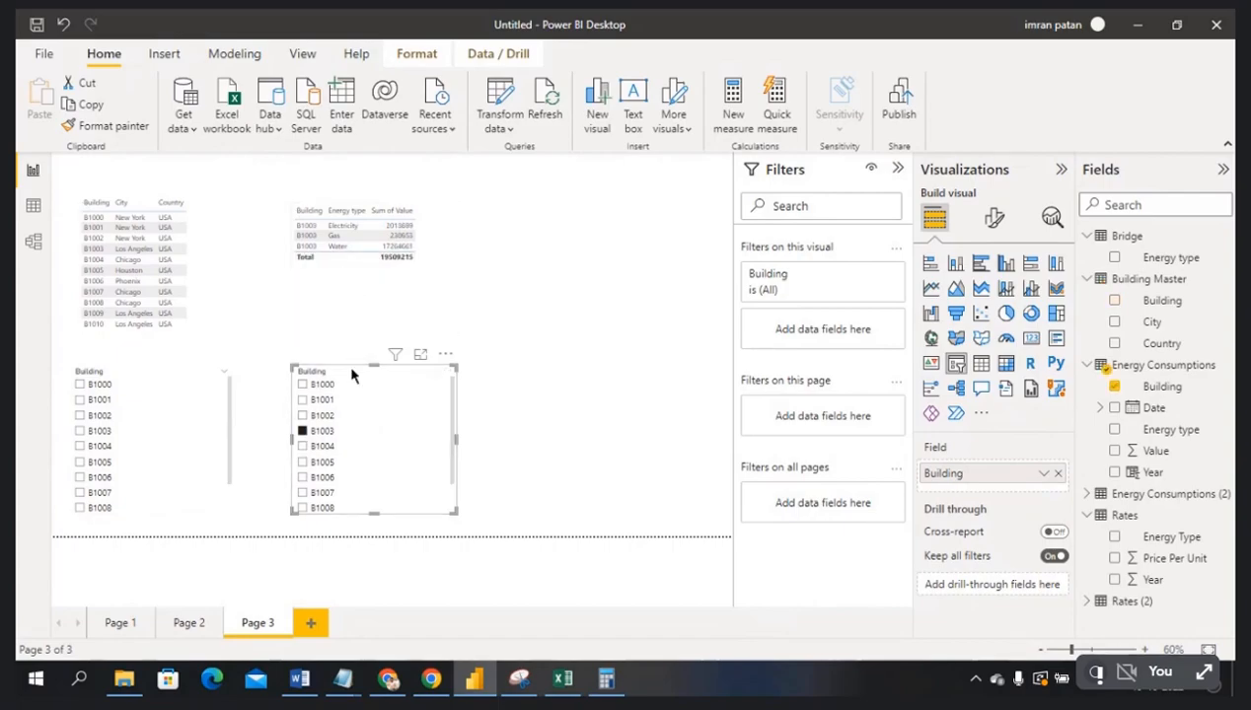
pyautogui.click(349, 301)
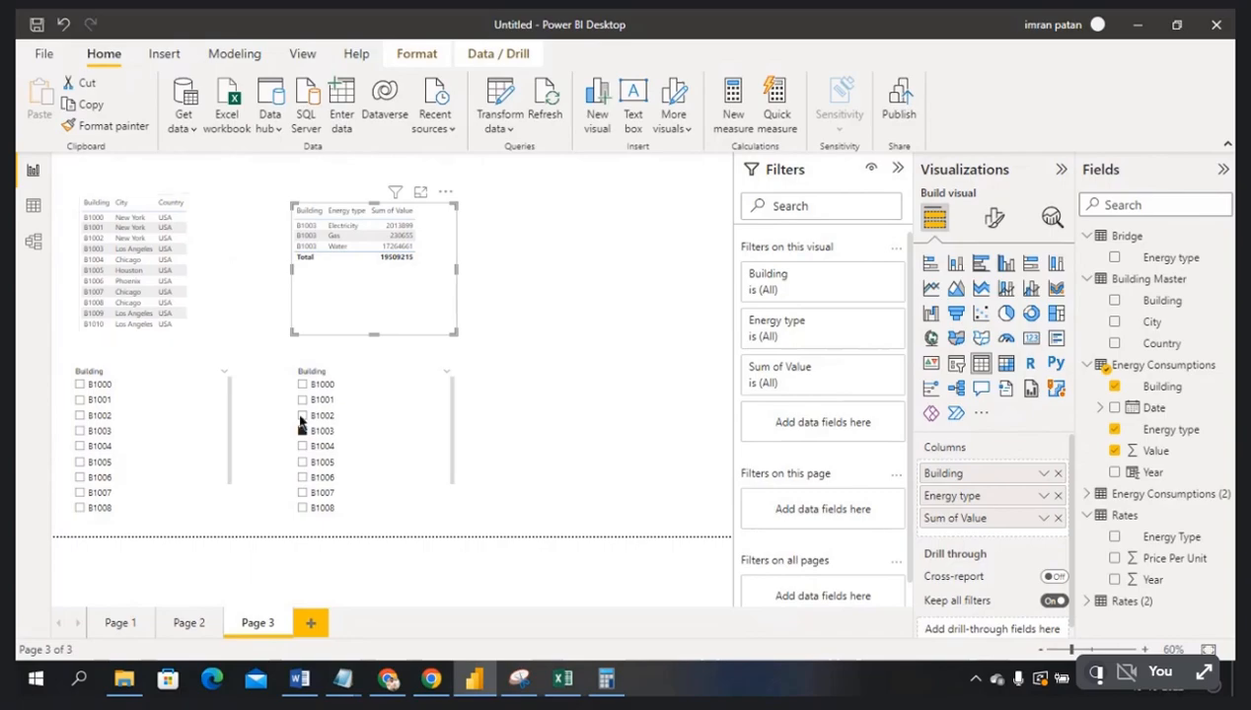
pyautogui.click(303, 435)
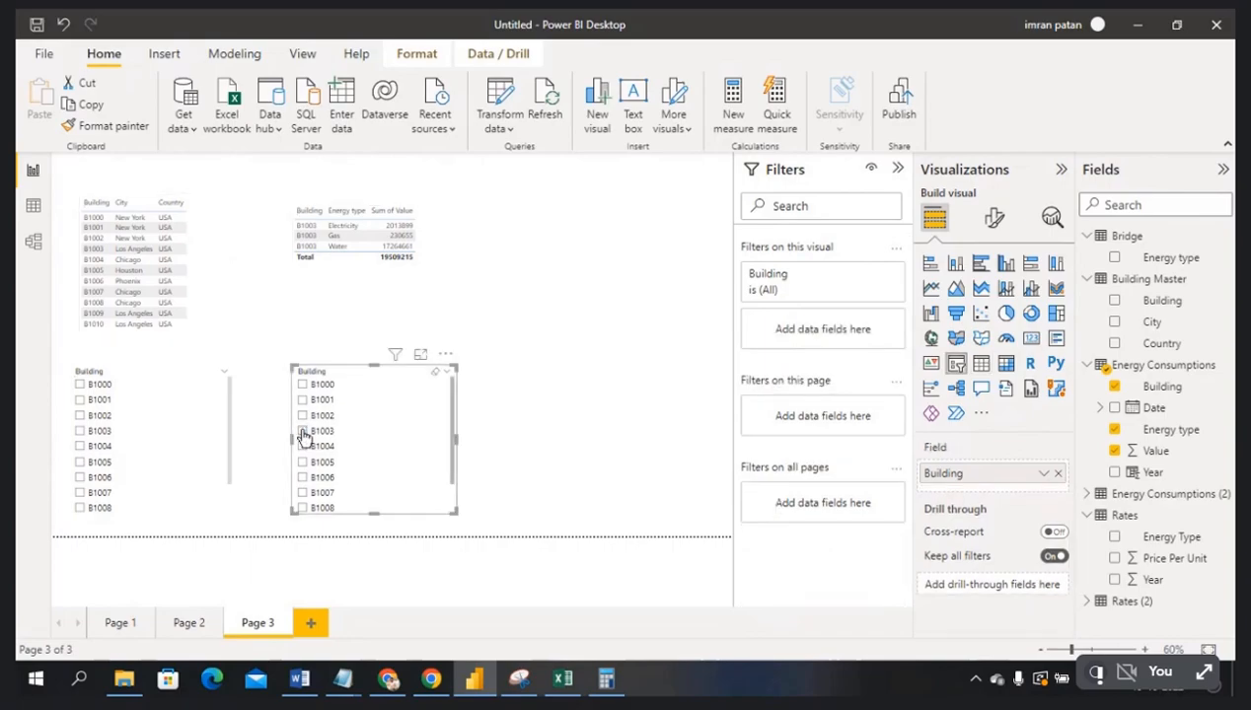
pyautogui.click(37, 248)
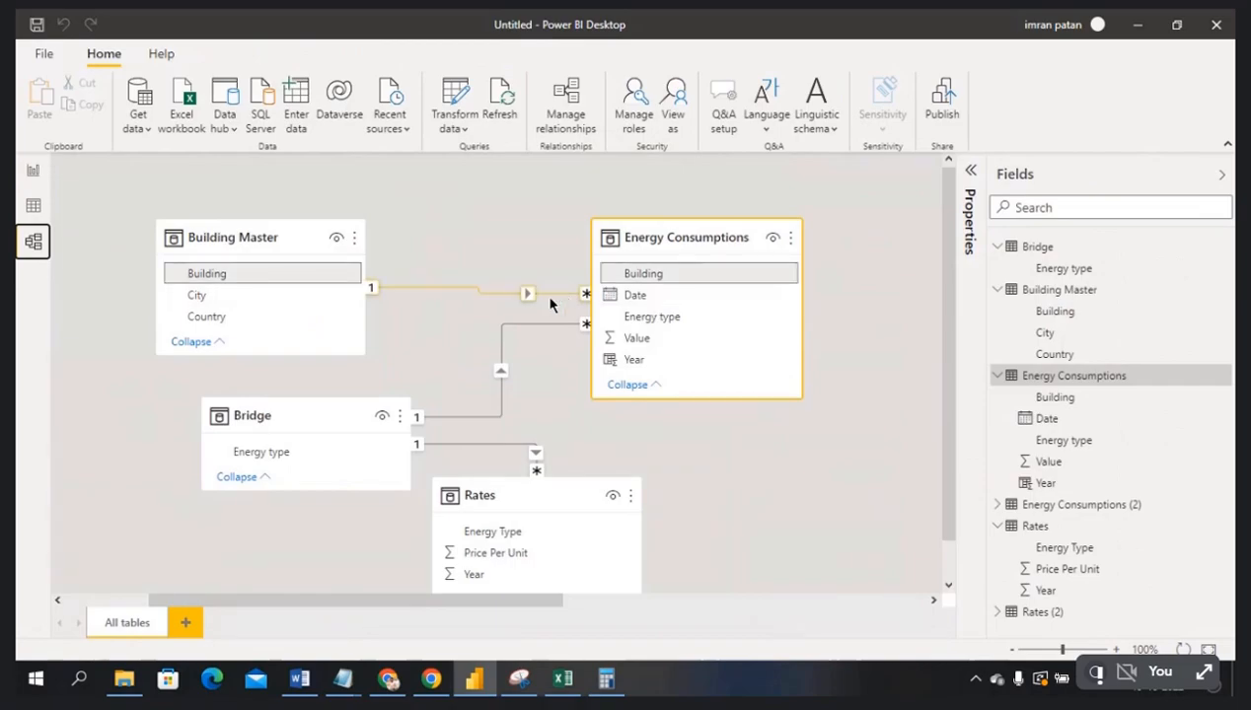
pyautogui.click(35, 173)
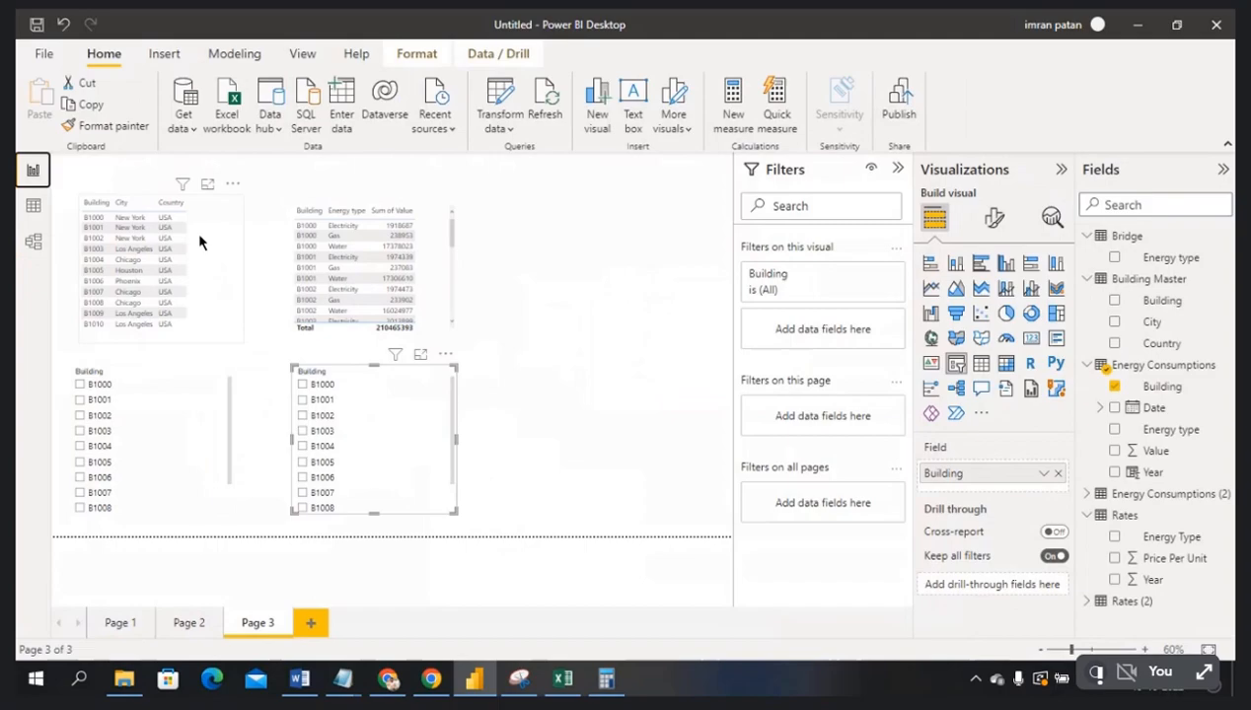
# - Delete the Building Master slicer, and select building B1002 in the Energy Consumptions slicer
pyautogui.click(179, 384)
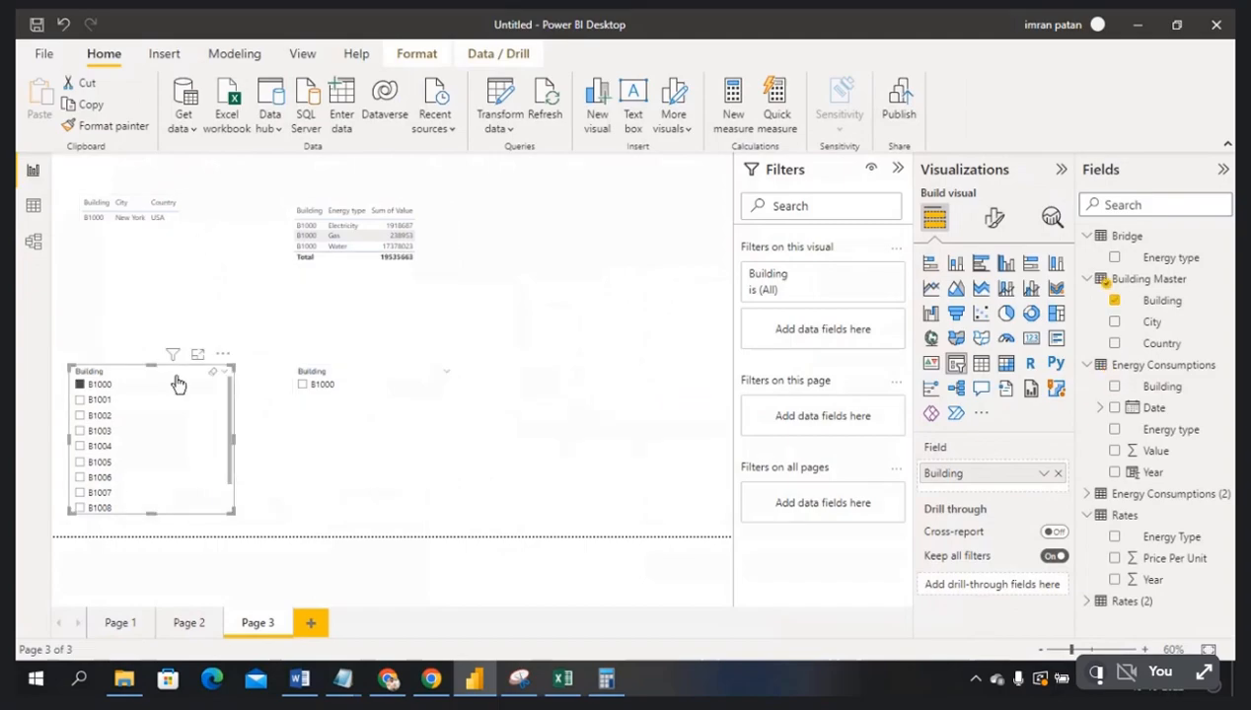
pyautogui.press('Delete')
pyautogui.click(400, 418)
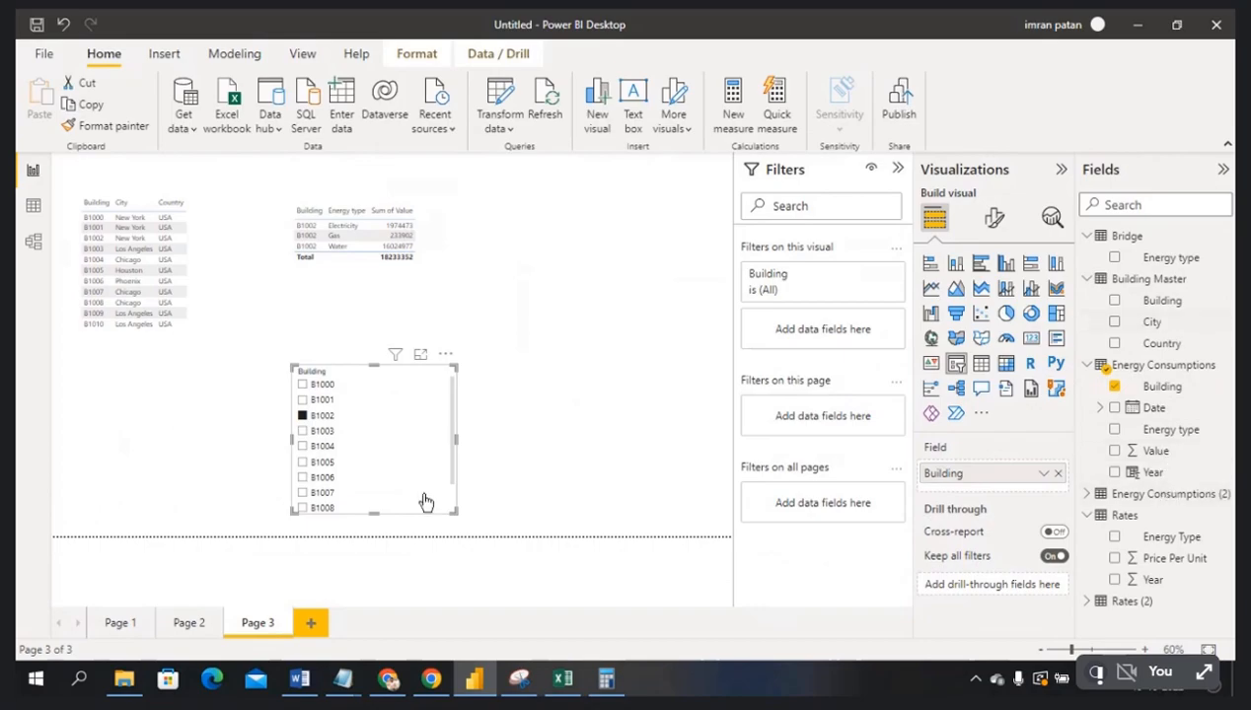
# - Delete the Energy Consumptions table visual and clear the B1002 selection in the remaining Building slicer
pyautogui.click(443, 245)
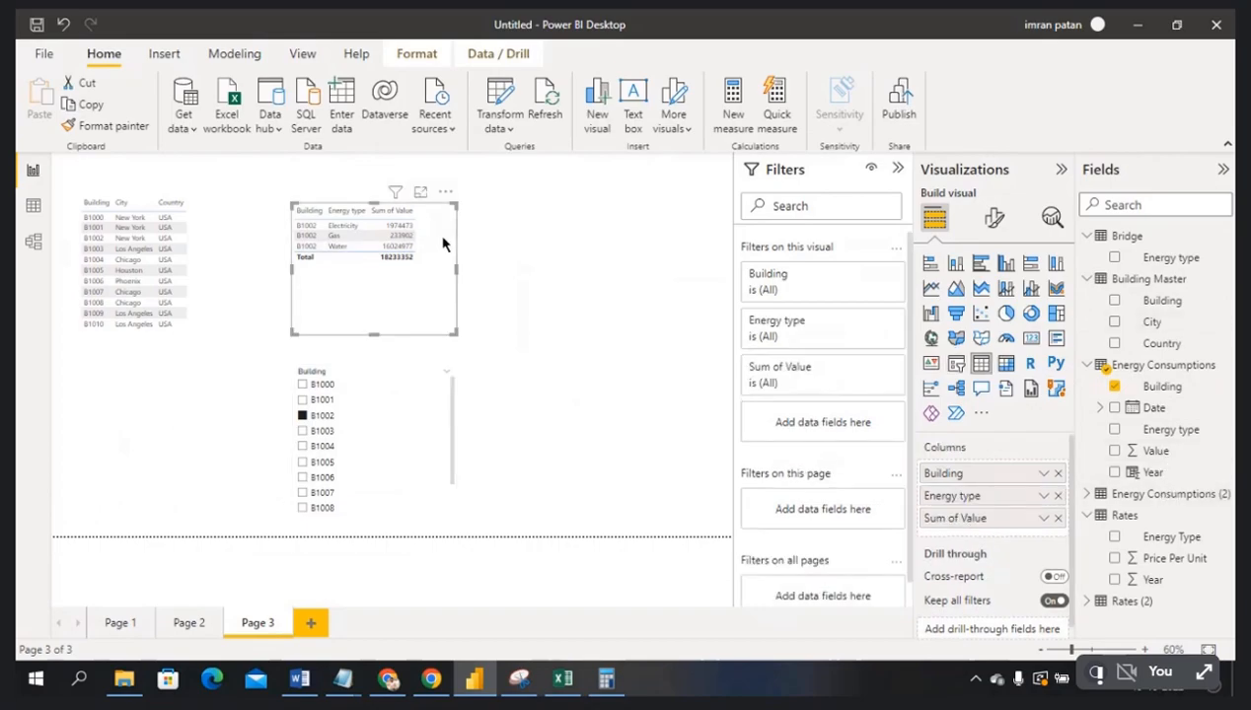
pyautogui.press('Delete')
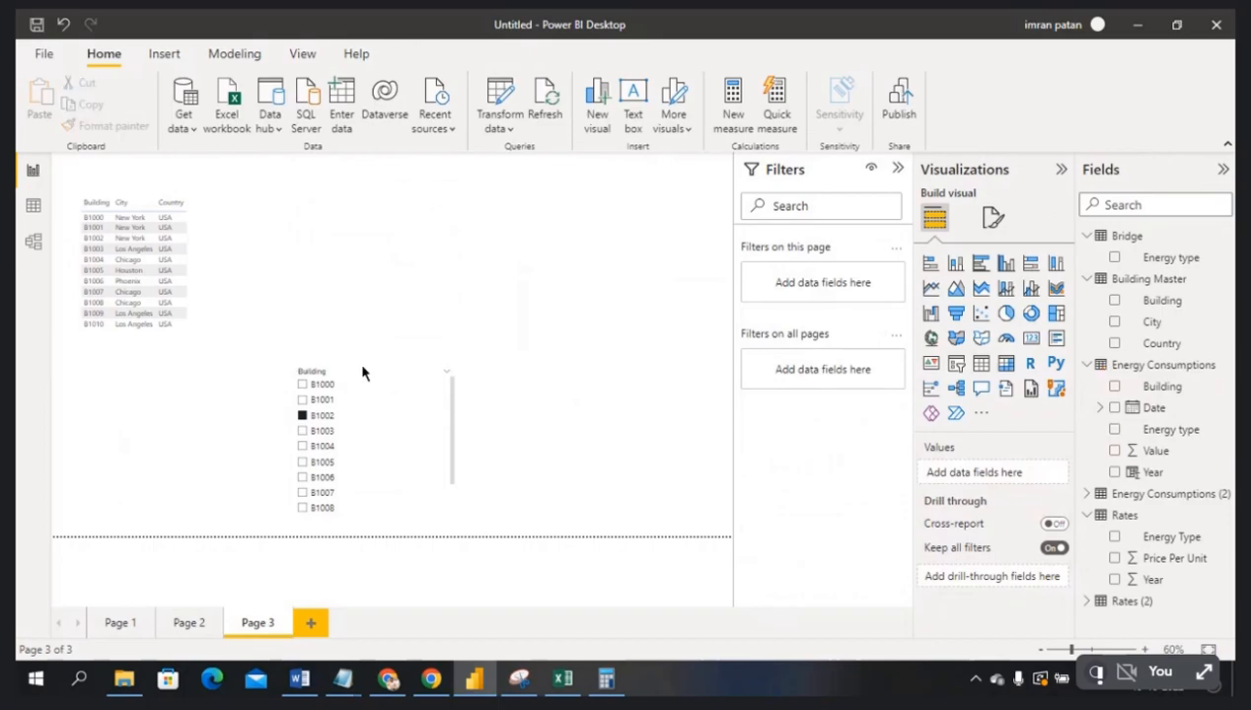
pyautogui.click(310, 423)
# - Move the Energy Consumptions Building slicer up beside the Building Master table and make it narrower
pyautogui.moveTo(352, 424); pyautogui.dragTo(425, 223)
pyautogui.click(529, 256)
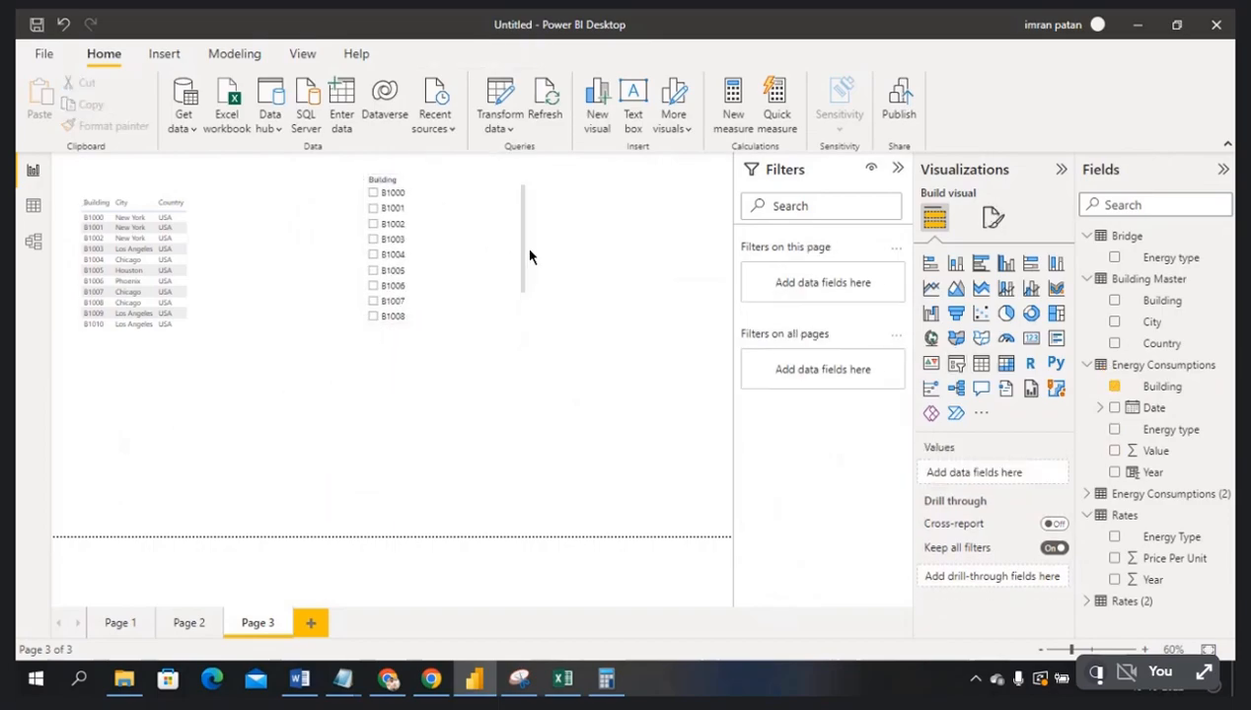
pyautogui.click(523, 251)
pyautogui.moveTo(526, 244); pyautogui.dragTo(478, 249)
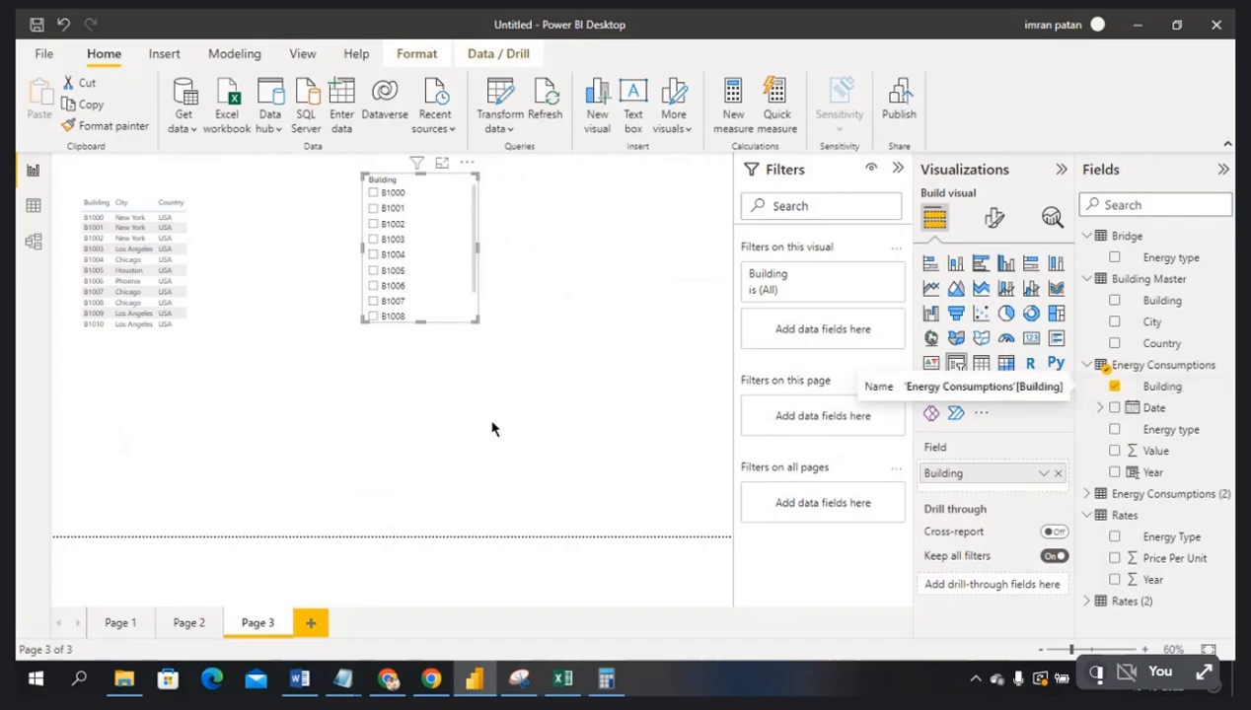
# - Add a slicer on the Building field of Building Master and place it directly beneath the Energy Consumptions slicer
pyautogui.click(597, 429)
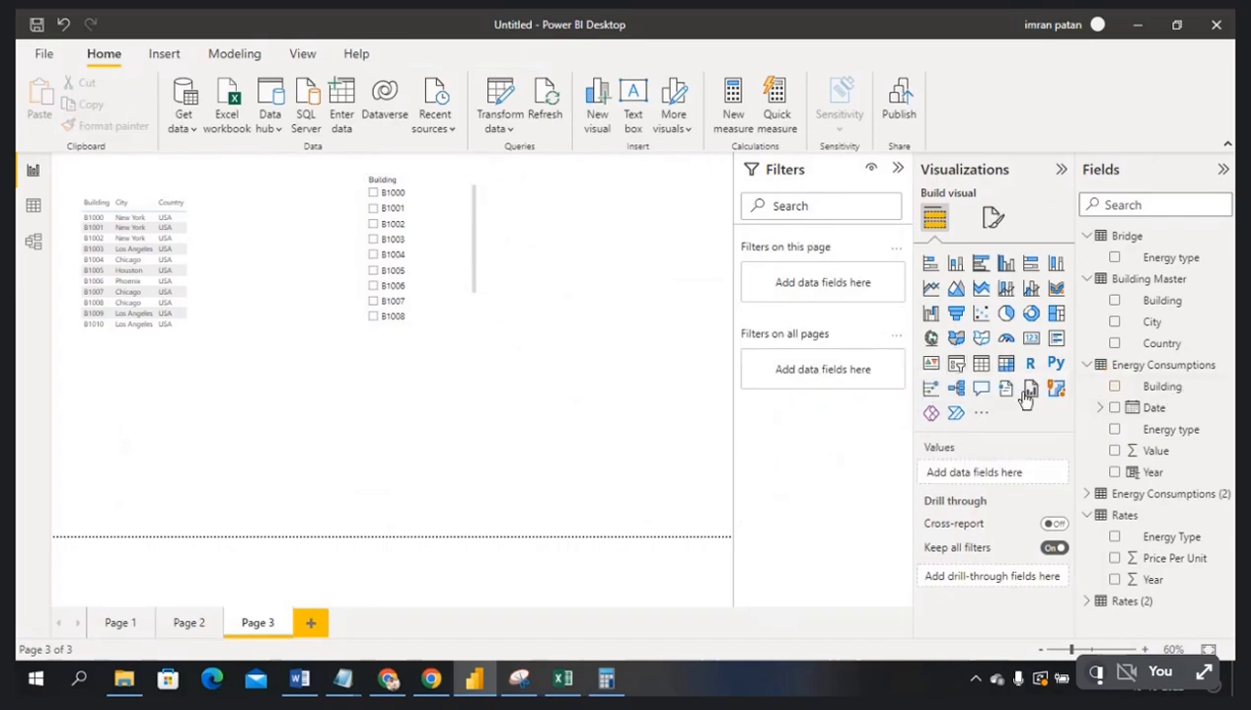
pyautogui.click(956, 363)
pyautogui.moveTo(1172, 312); pyautogui.dragTo(582, 261)
pyautogui.moveTo(592, 202); pyautogui.dragTo(453, 395)
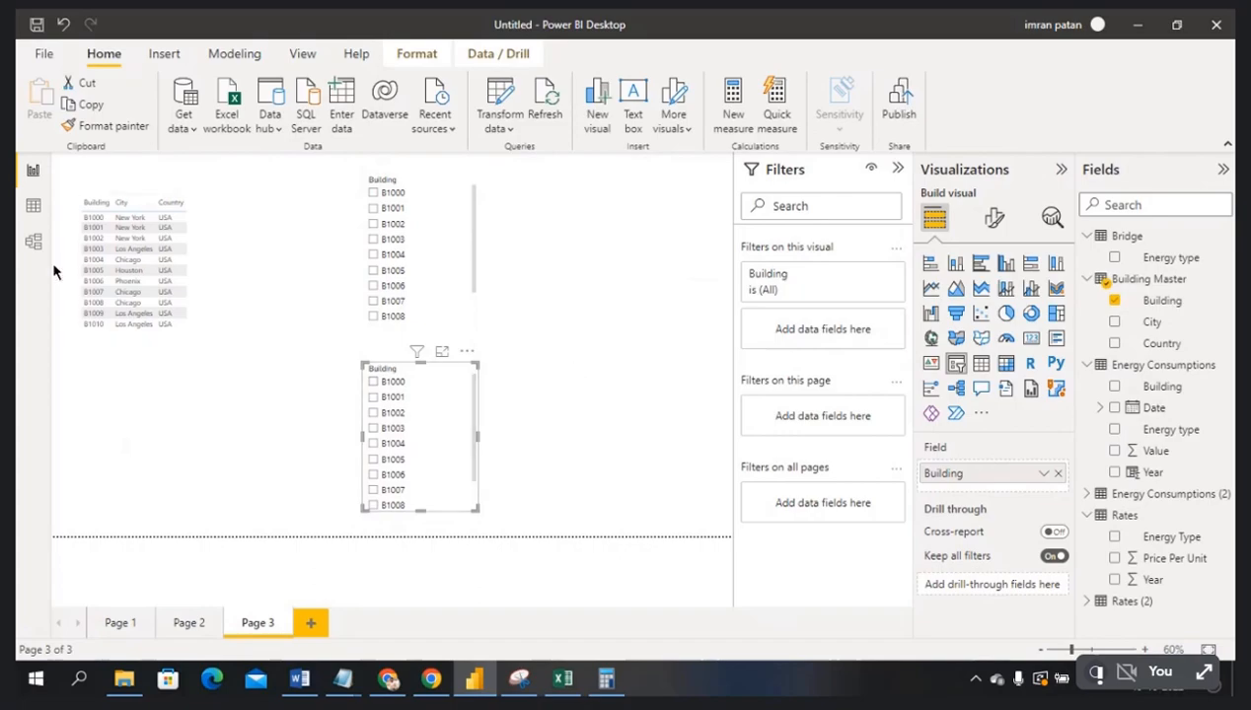
# - Test B1001 in the Energy Consumptions slicer and B1002 in the Building Master slicer, clearing each selection
pyautogui.click(435, 213)
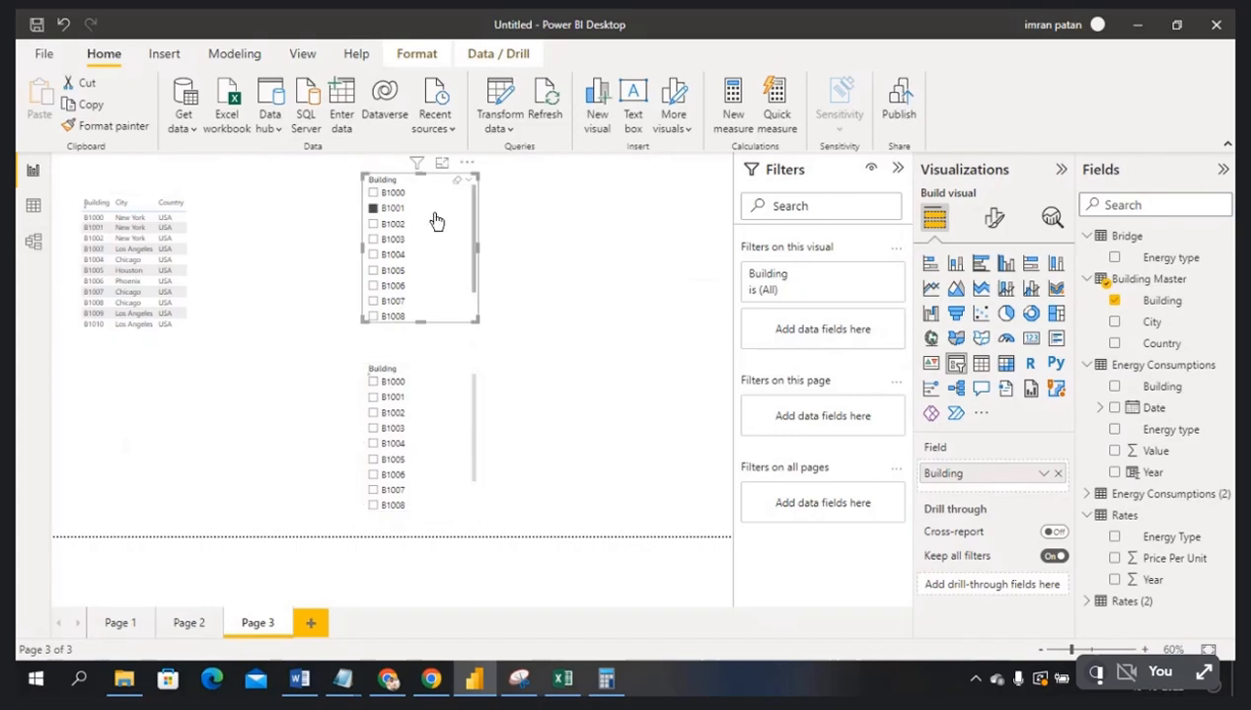
pyautogui.click(375, 209)
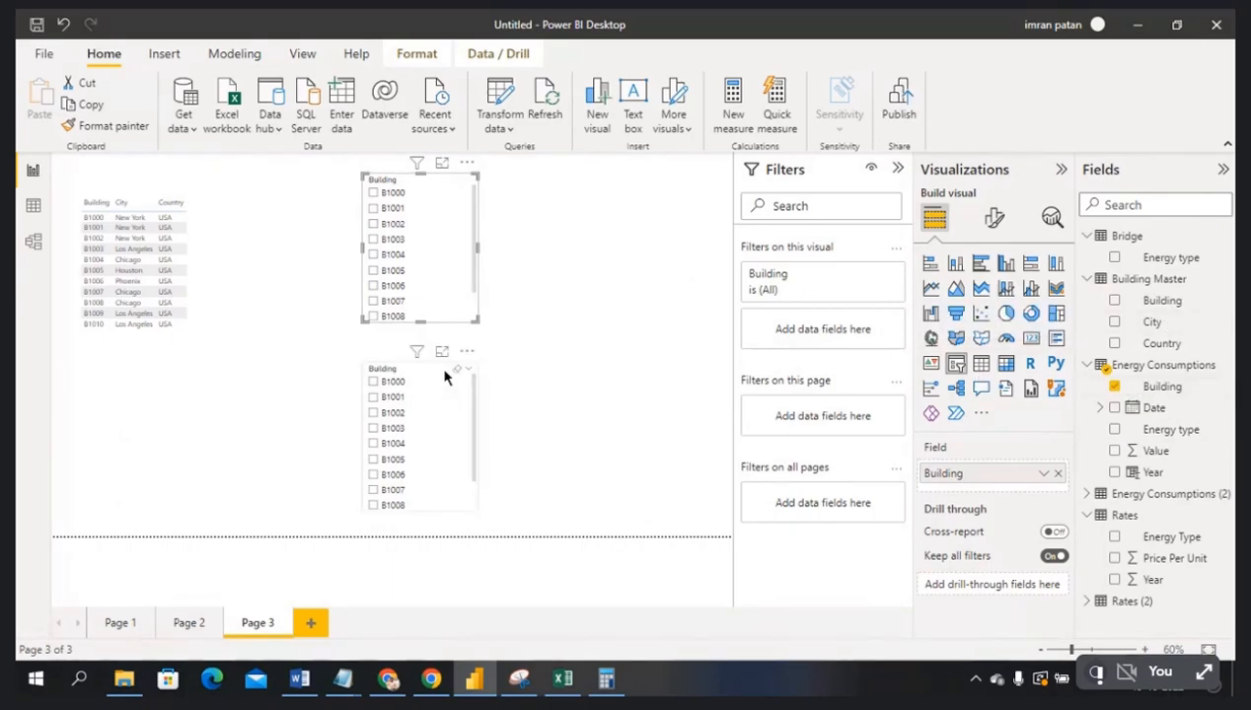
pyautogui.click(441, 373)
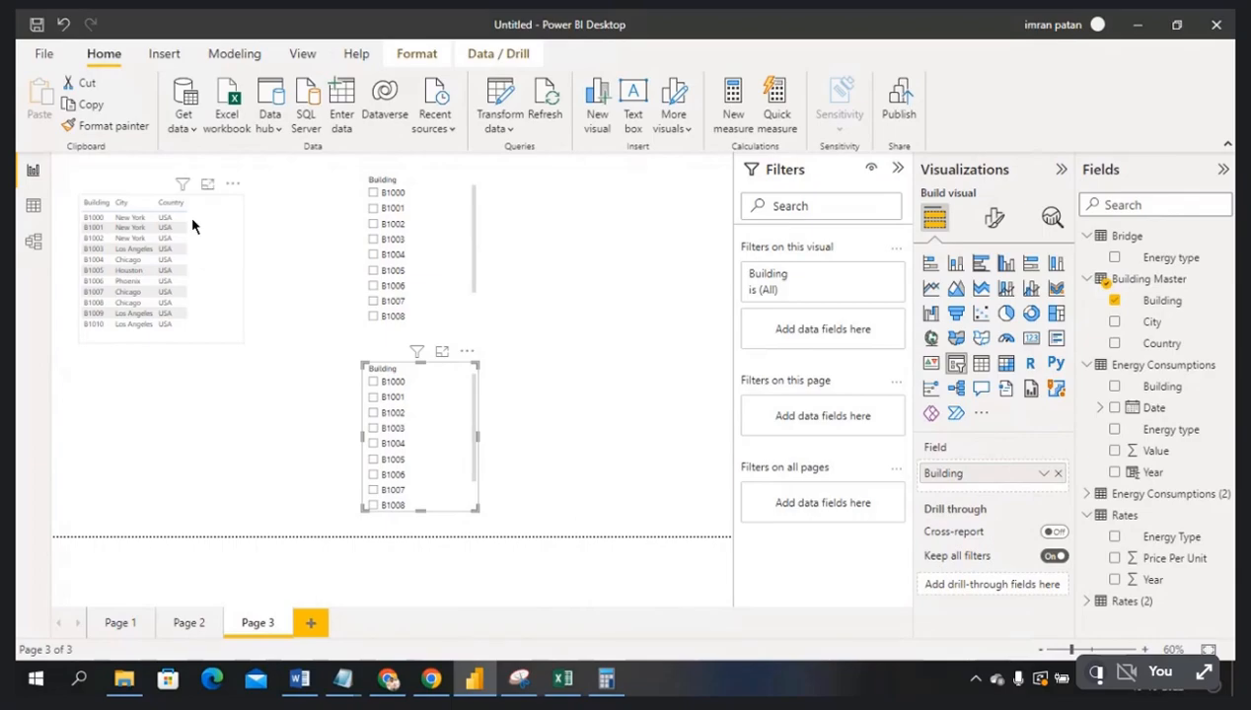
pyautogui.click(374, 414)
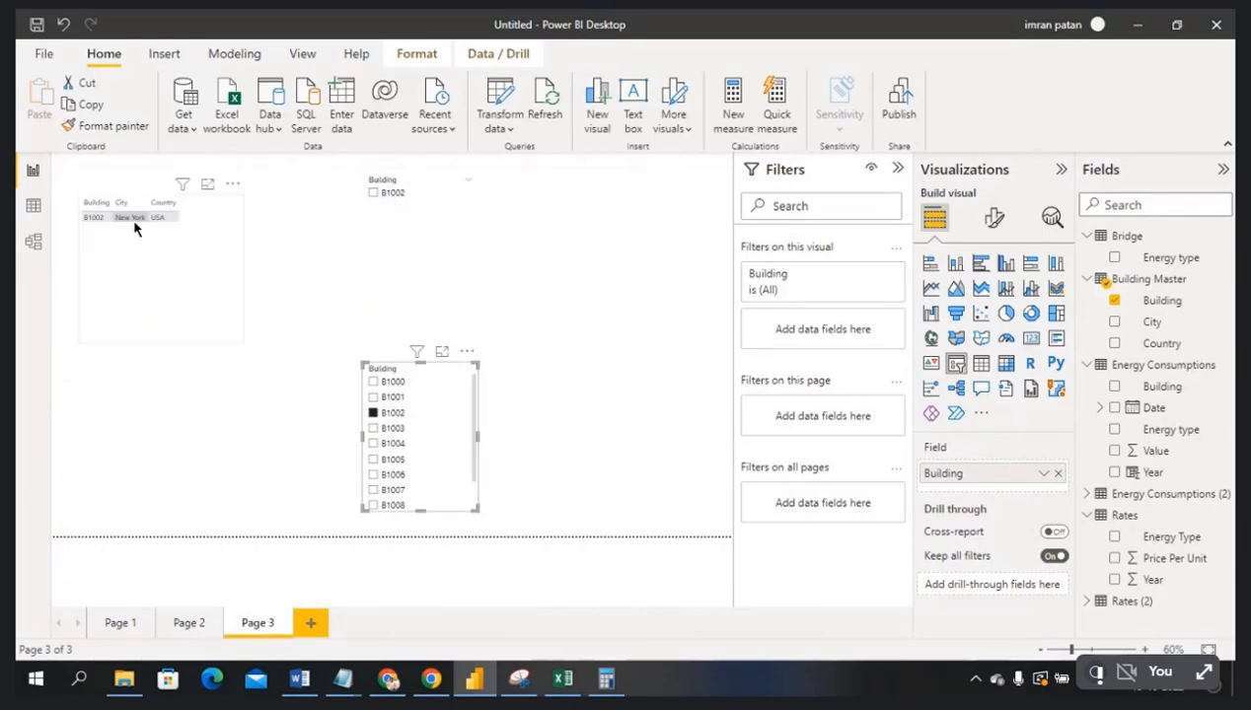
pyautogui.click(372, 415)
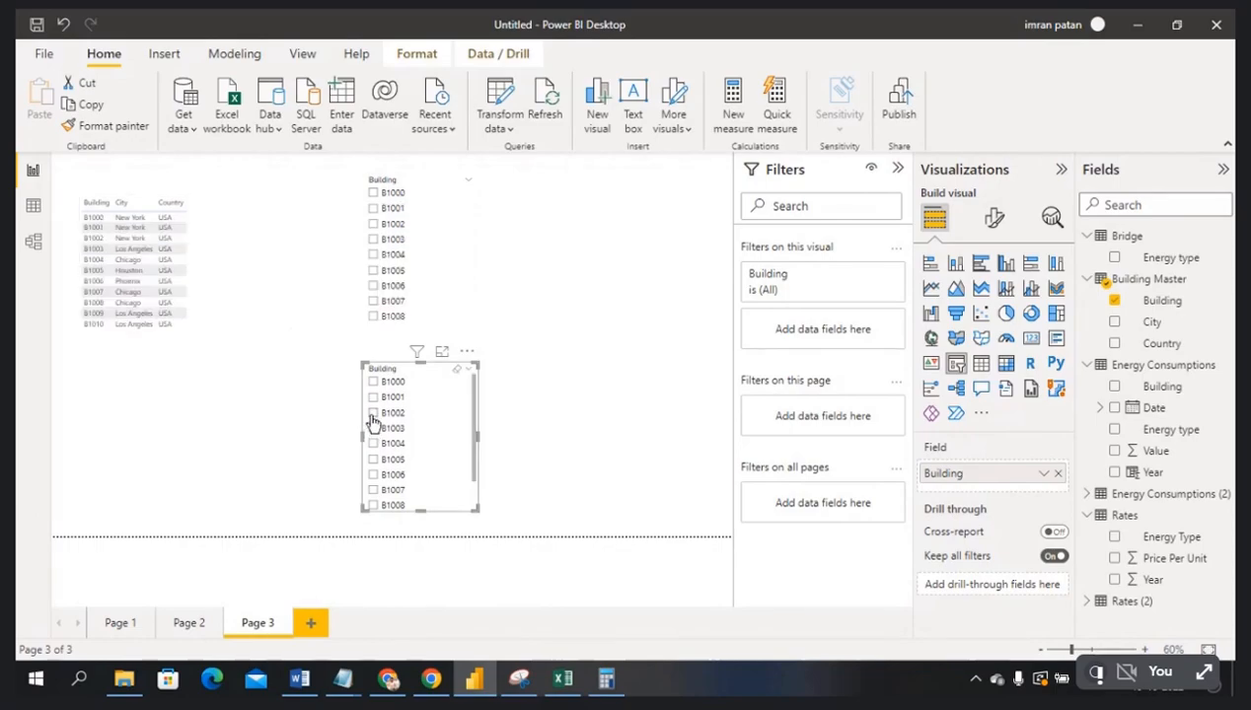
# - Filter by B1002 in the Energy Consumptions slicer, check the relationship's filter direction in the model, and clear the selection
pyautogui.click(374, 226)
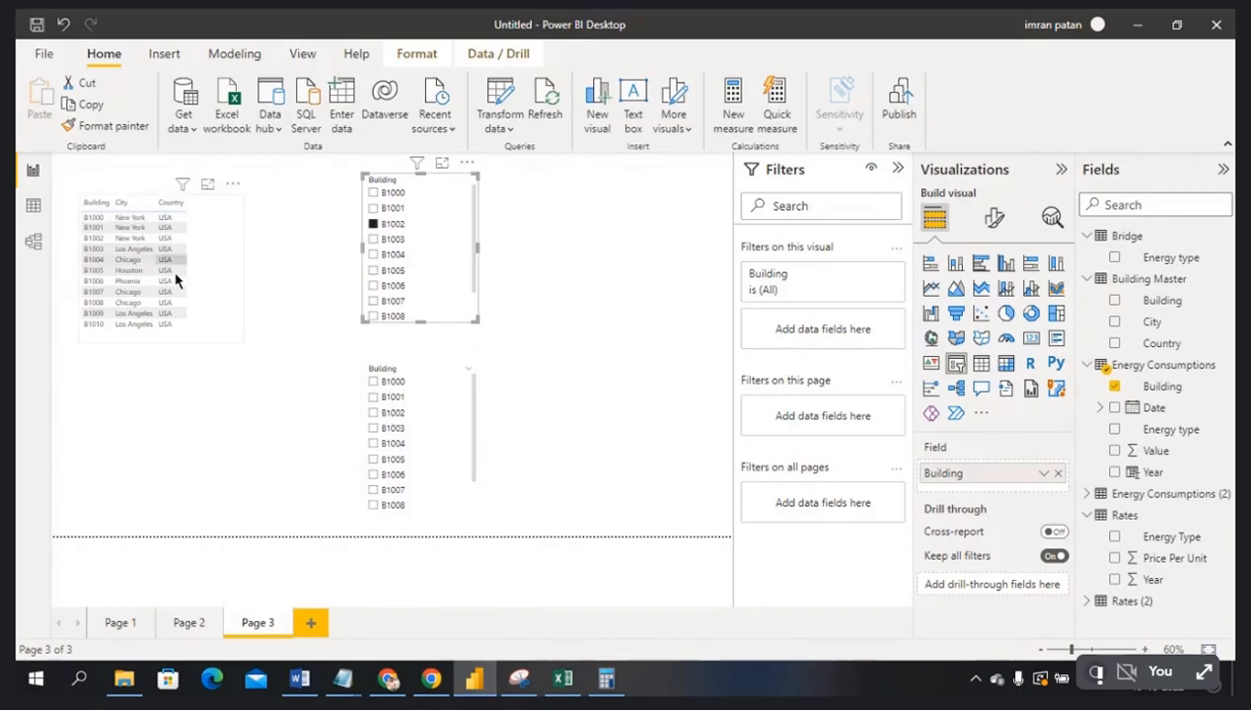
pyautogui.click(35, 243)
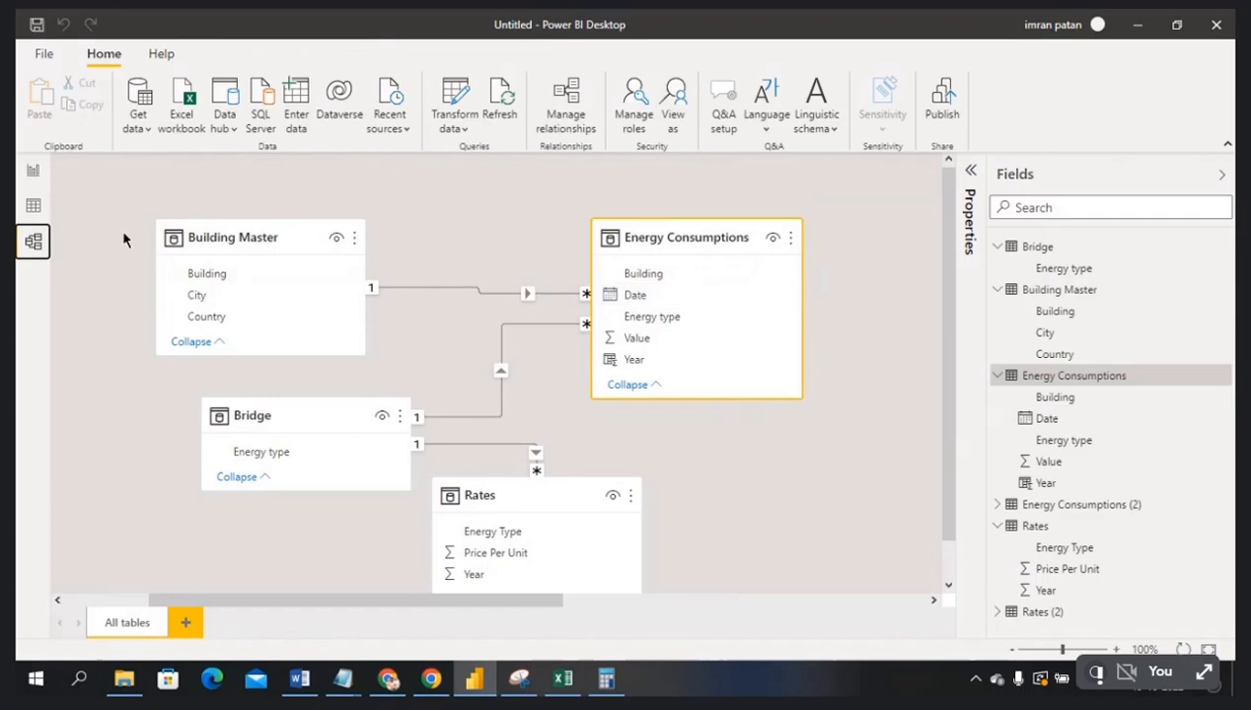
pyautogui.click(33, 171)
pyautogui.click(528, 270)
pyautogui.click(371, 228)
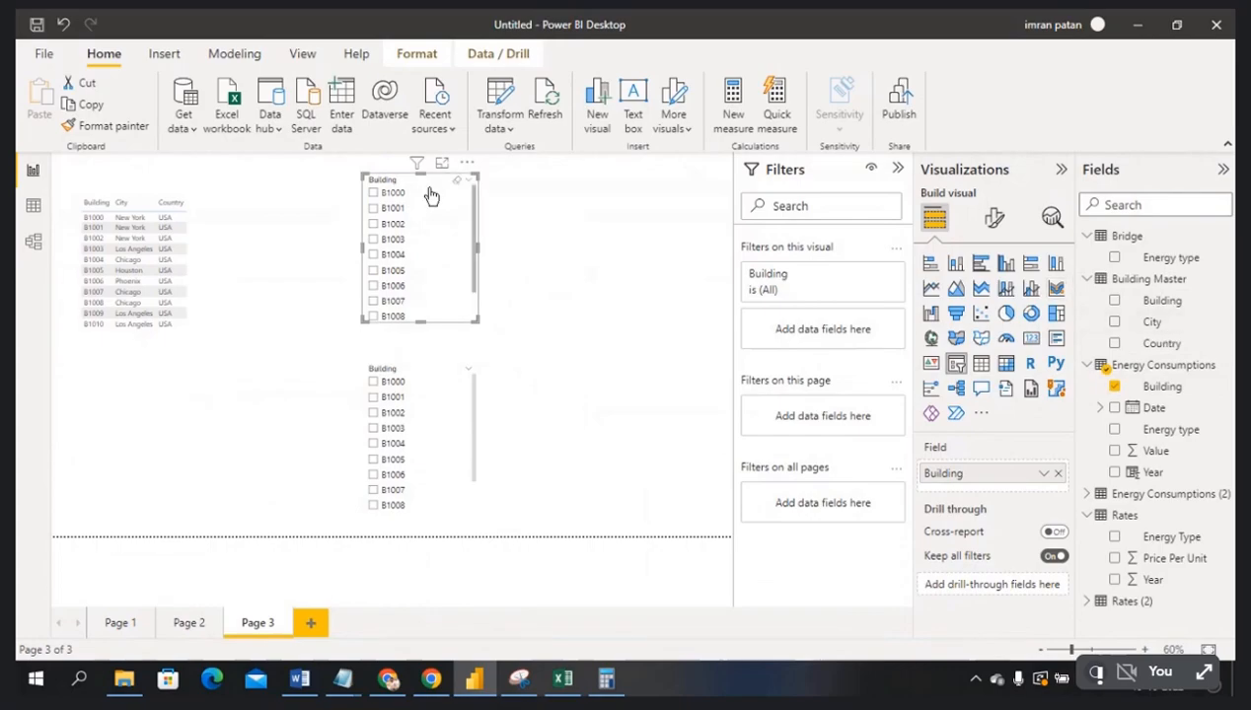
# - Compare how B1000 in the Energy Consumptions slicer and B1001 in the Building Master slicer filter the page, clearing each selection
pyautogui.click(431, 195)
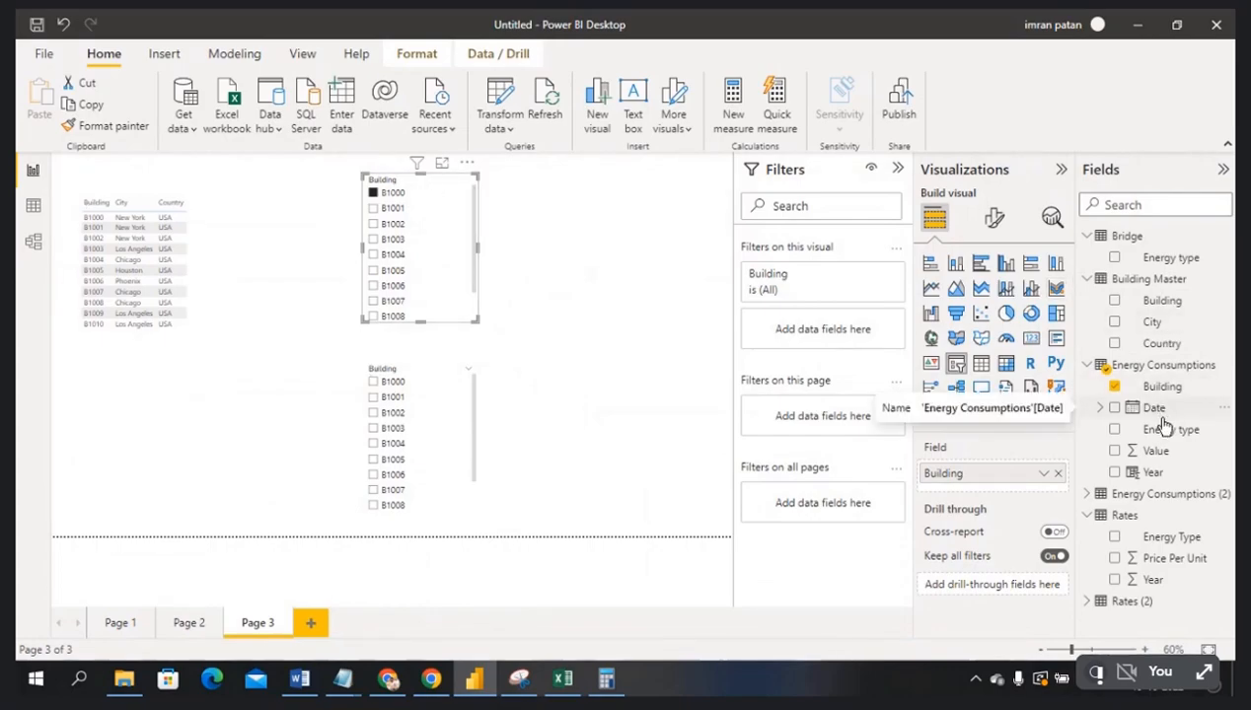
pyautogui.click(373, 194)
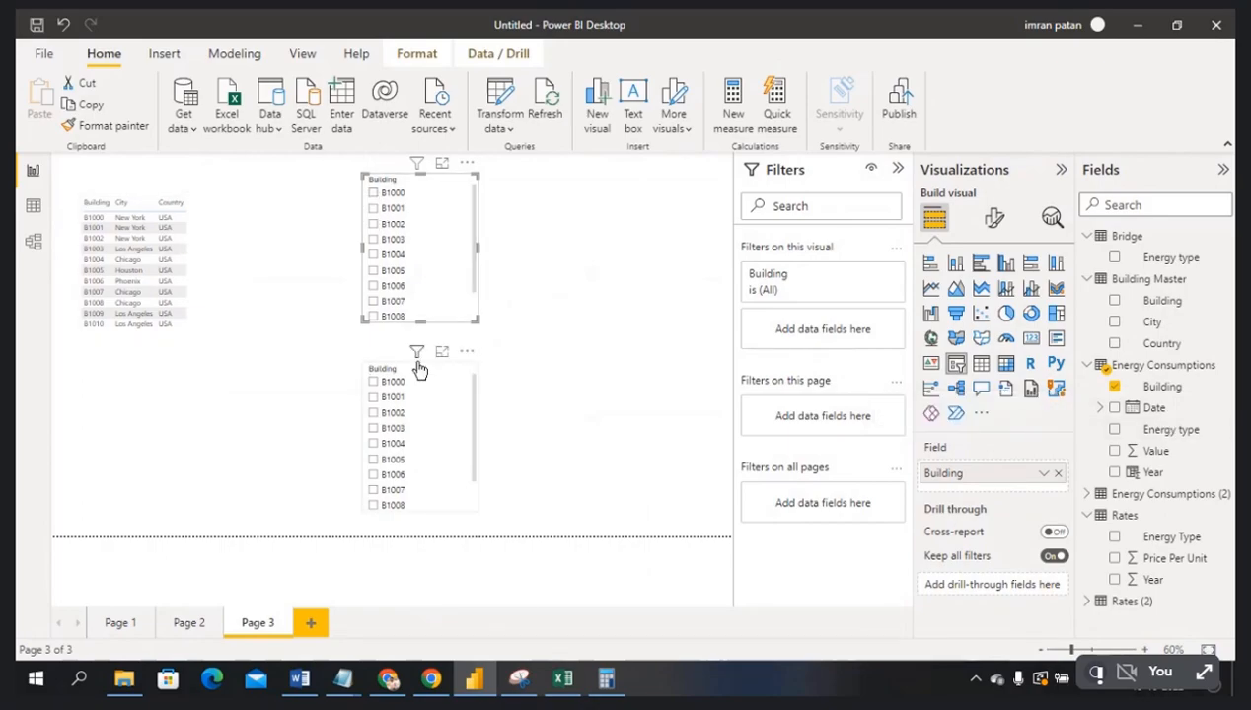
pyautogui.click(420, 368)
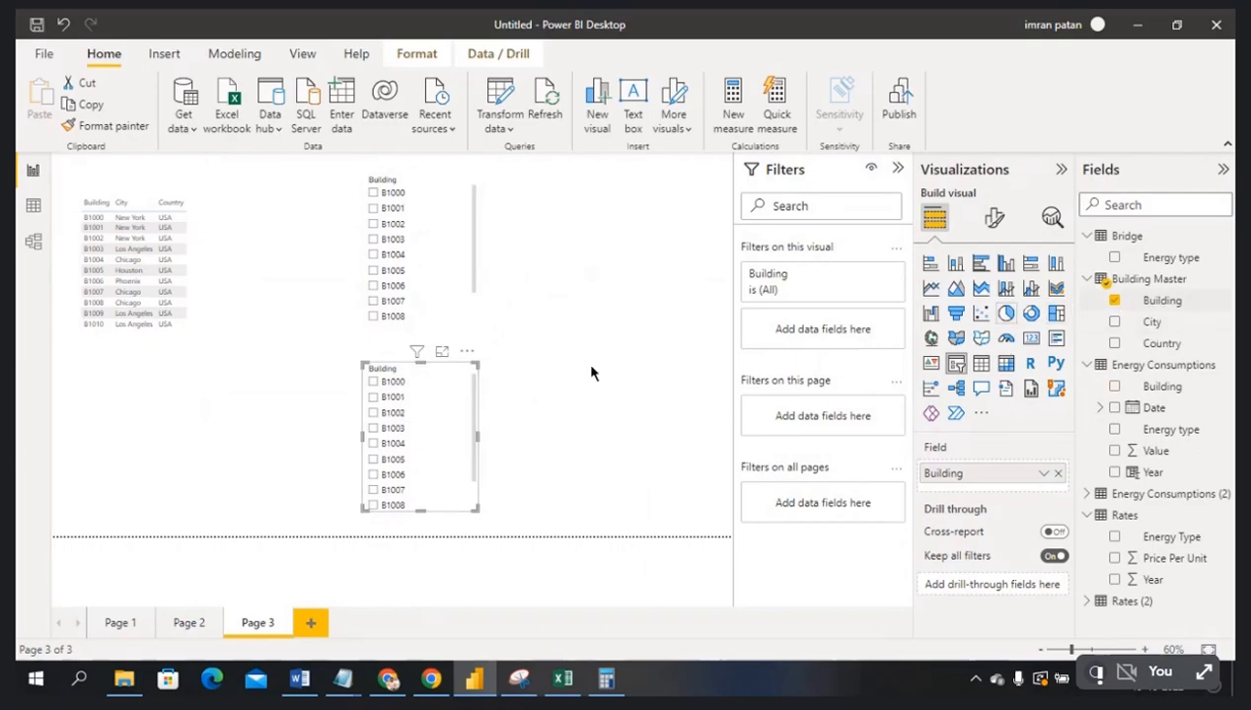
pyautogui.click(374, 398)
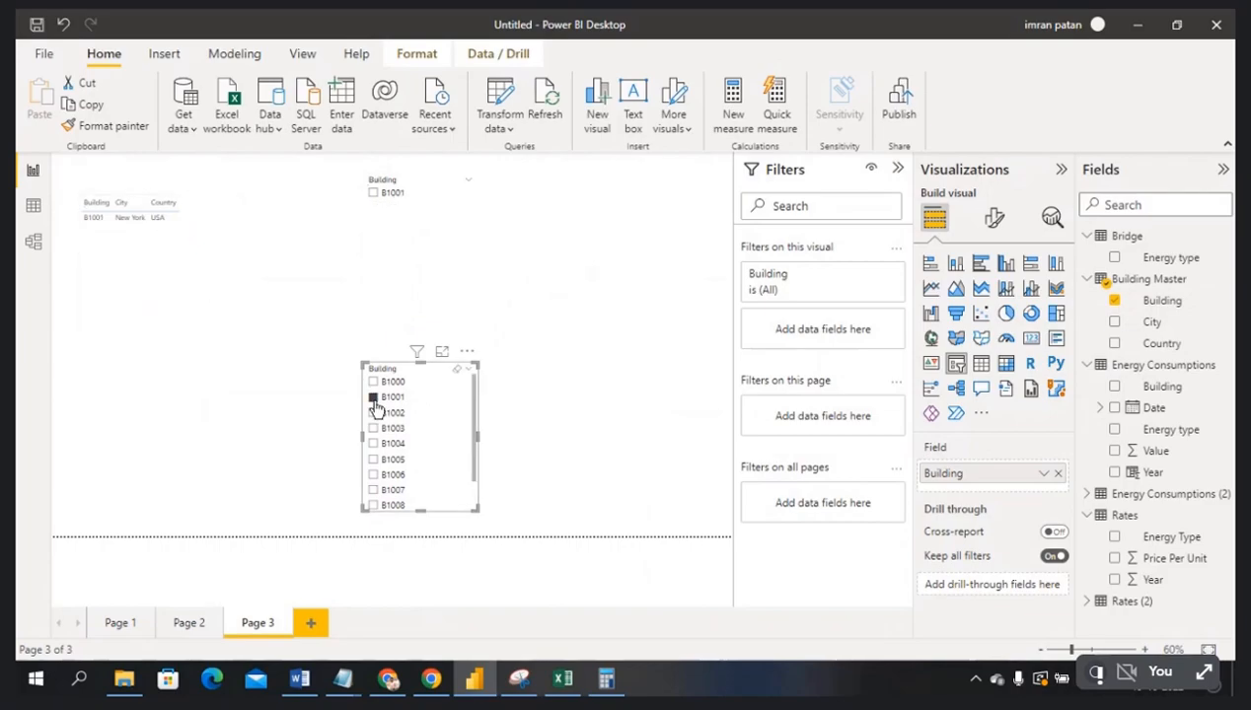
pyautogui.click(373, 397)
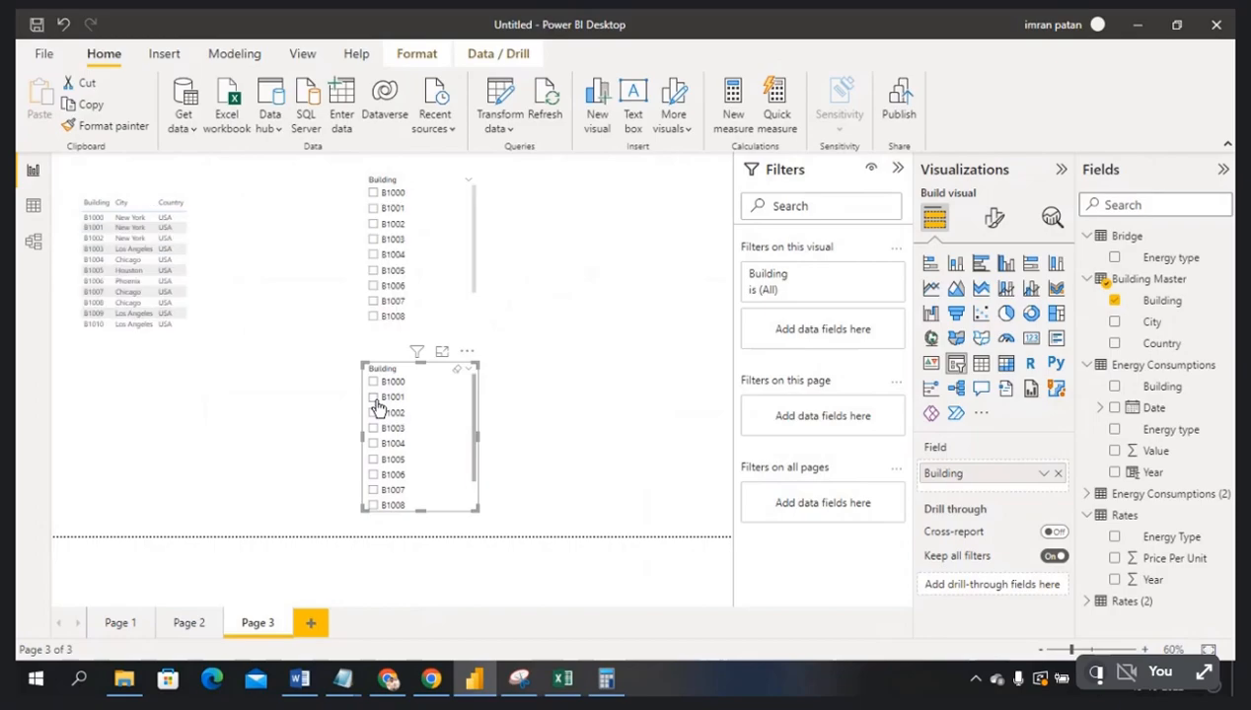
# - Set the cross filter direction of the relationship between Building Master and Energy Consumptions to Both
pyautogui.click(33, 245)
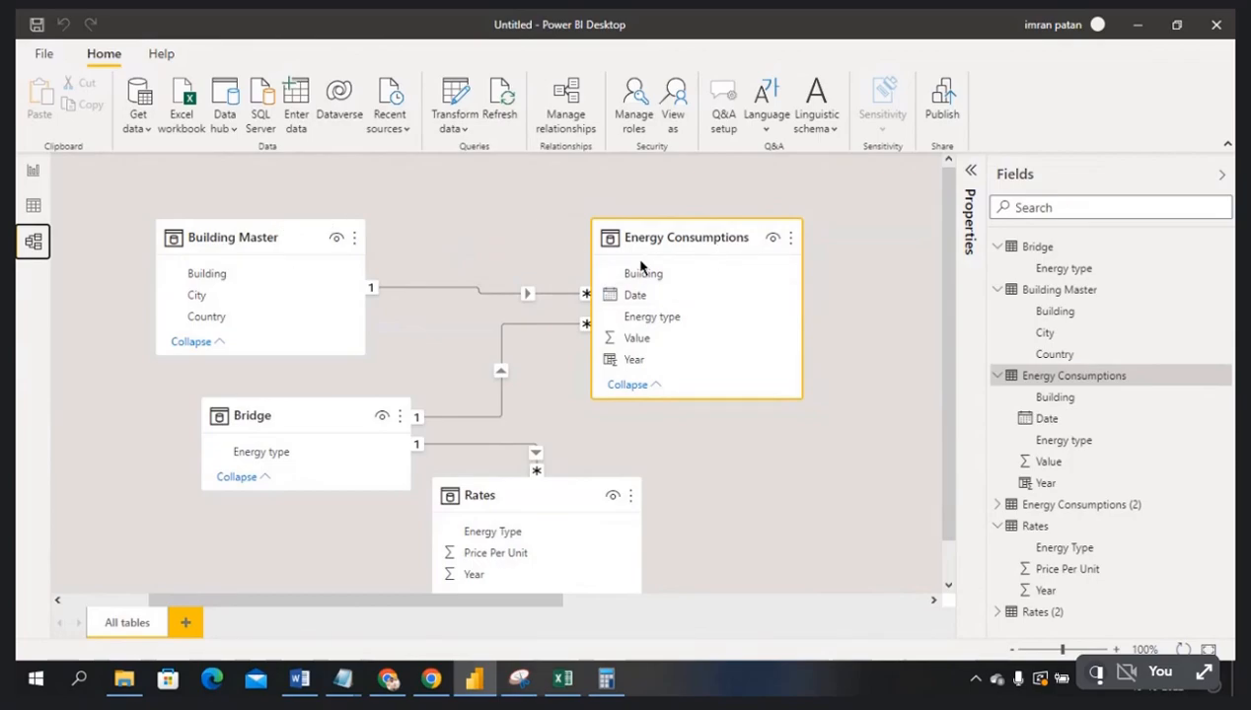
pyautogui.doubleClick(496, 295)
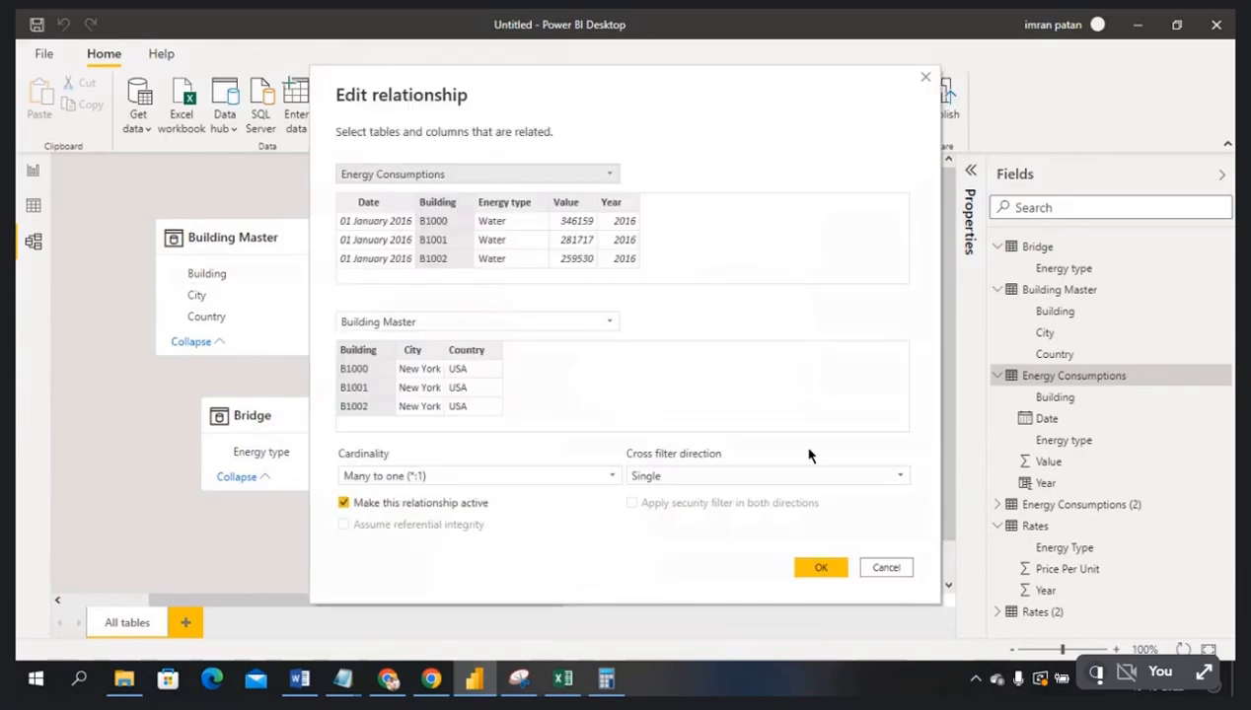
pyautogui.click(695, 481)
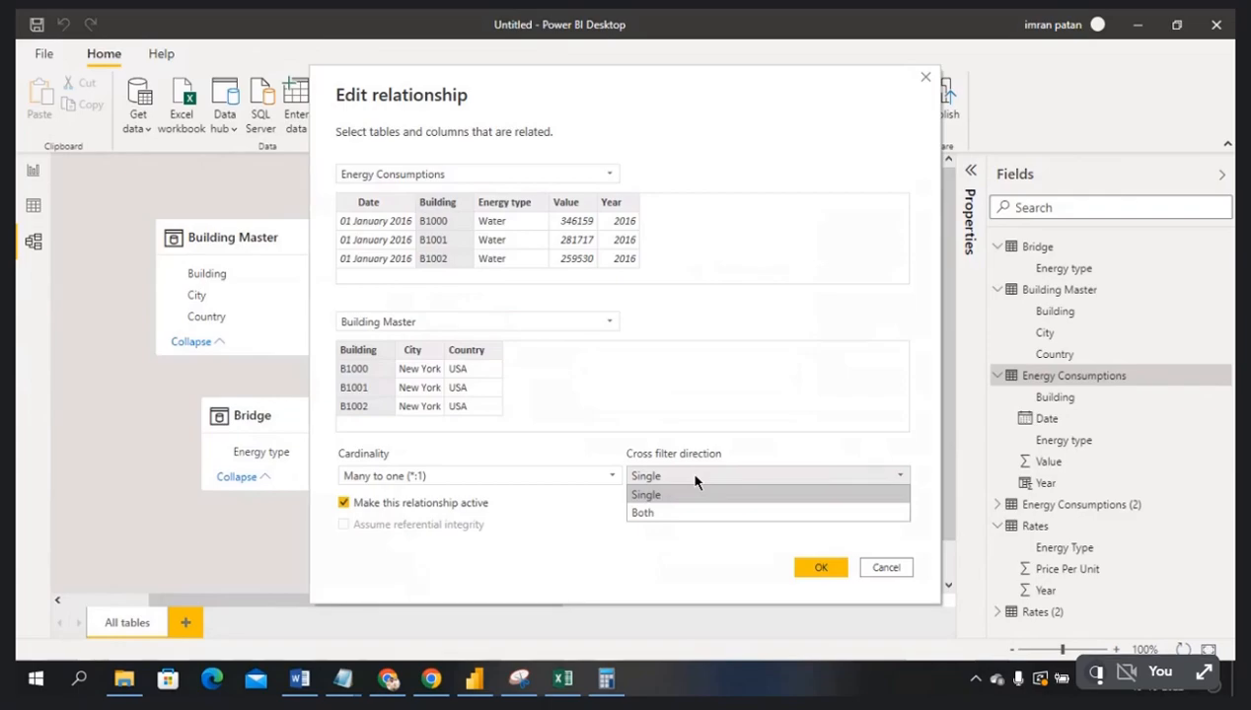
pyautogui.click(671, 507)
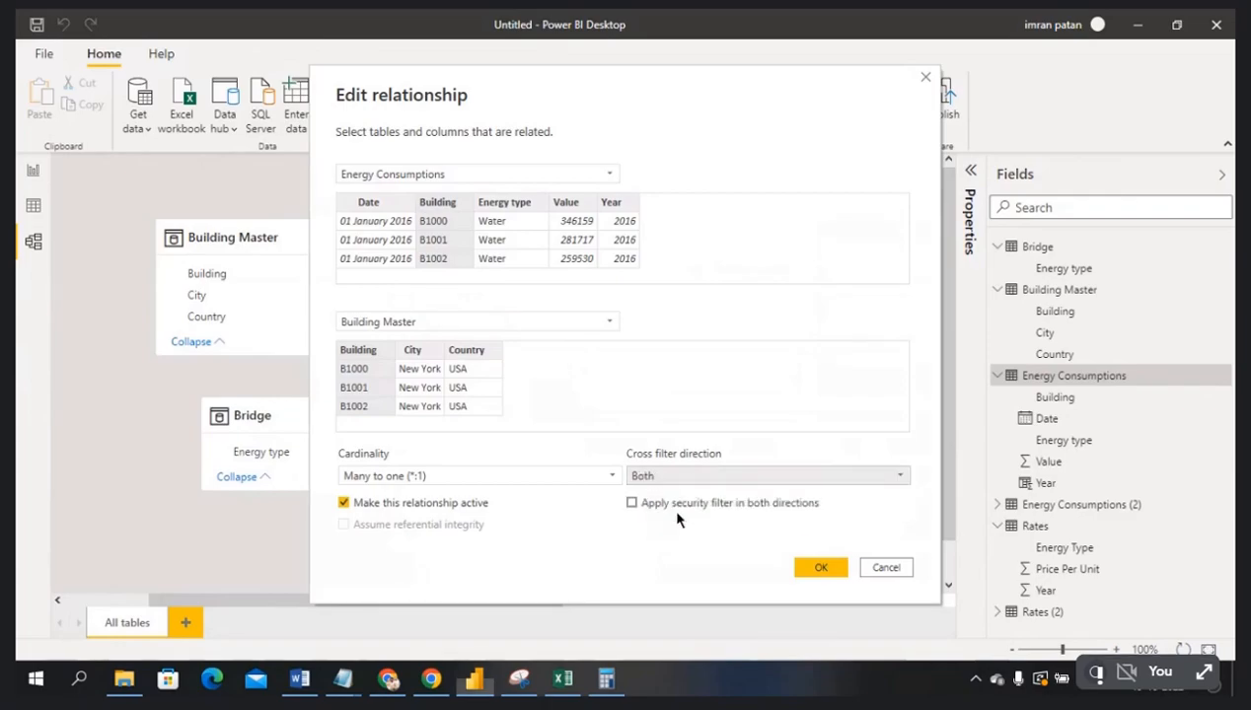
pyautogui.click(823, 568)
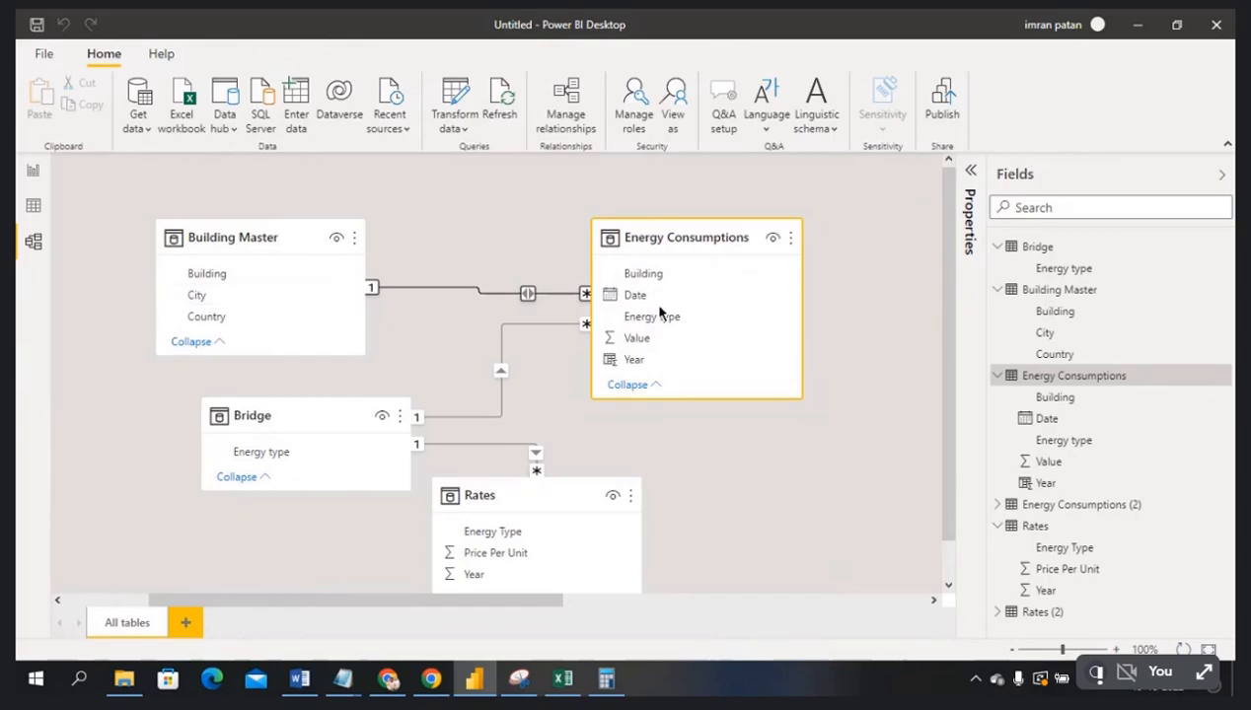
# - Test the report with B1000 in the Energy Consumptions slicer, clear it, and select B1002 in the Building Master slicer
pyautogui.click(33, 174)
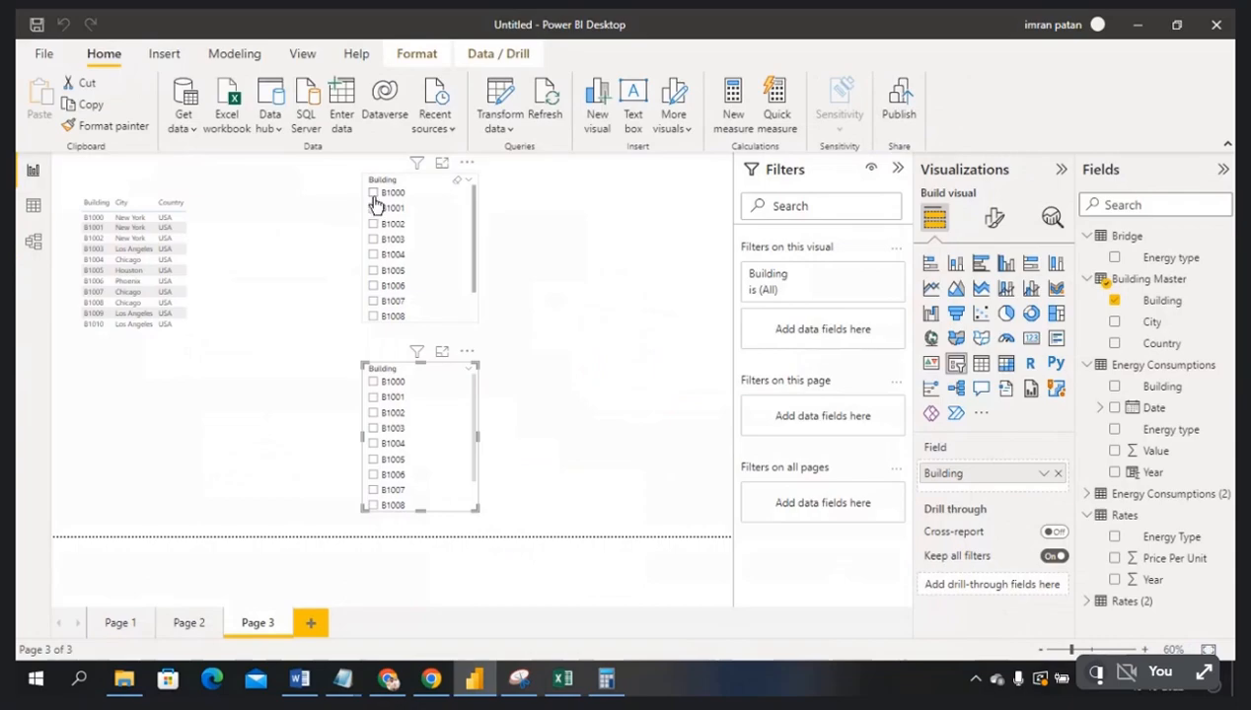
pyautogui.click(374, 195)
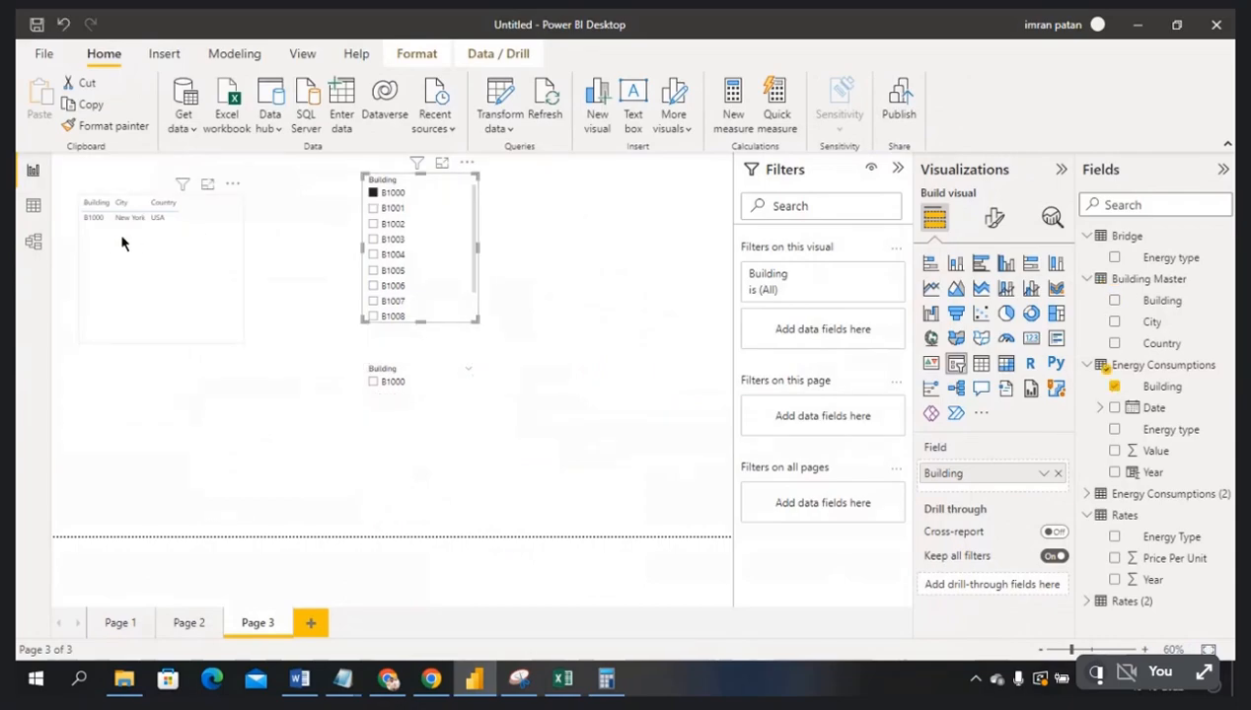
pyautogui.click(373, 194)
pyautogui.click(374, 415)
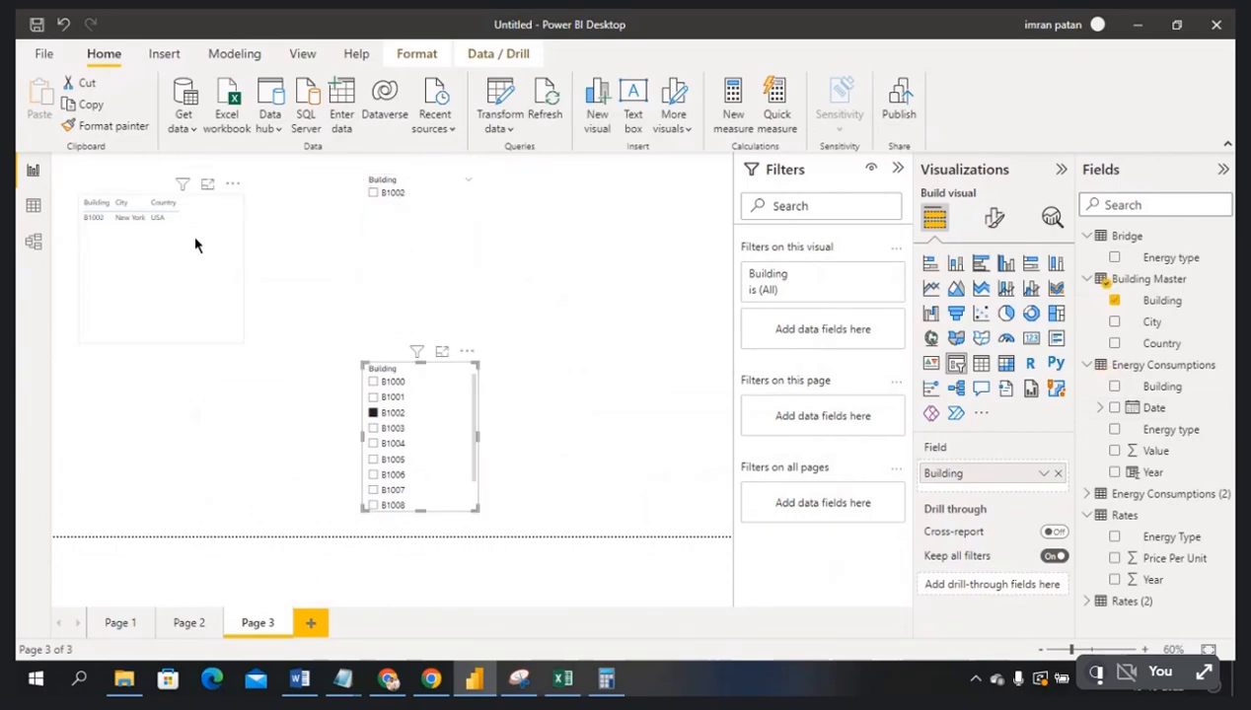
# - Open the relationship between Building Master and Energy Consumptions for editing, and move the dialog aside to examine the model's filter arrow
pyautogui.click(34, 241)
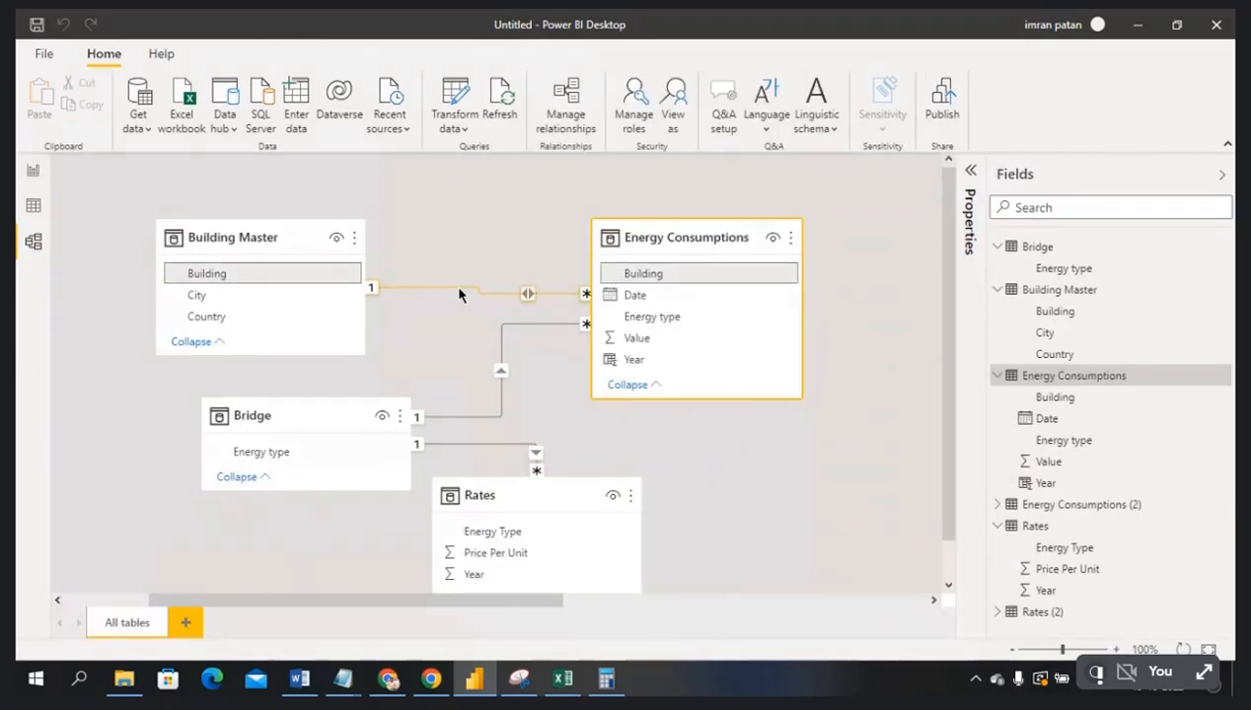
pyautogui.doubleClick(459, 289)
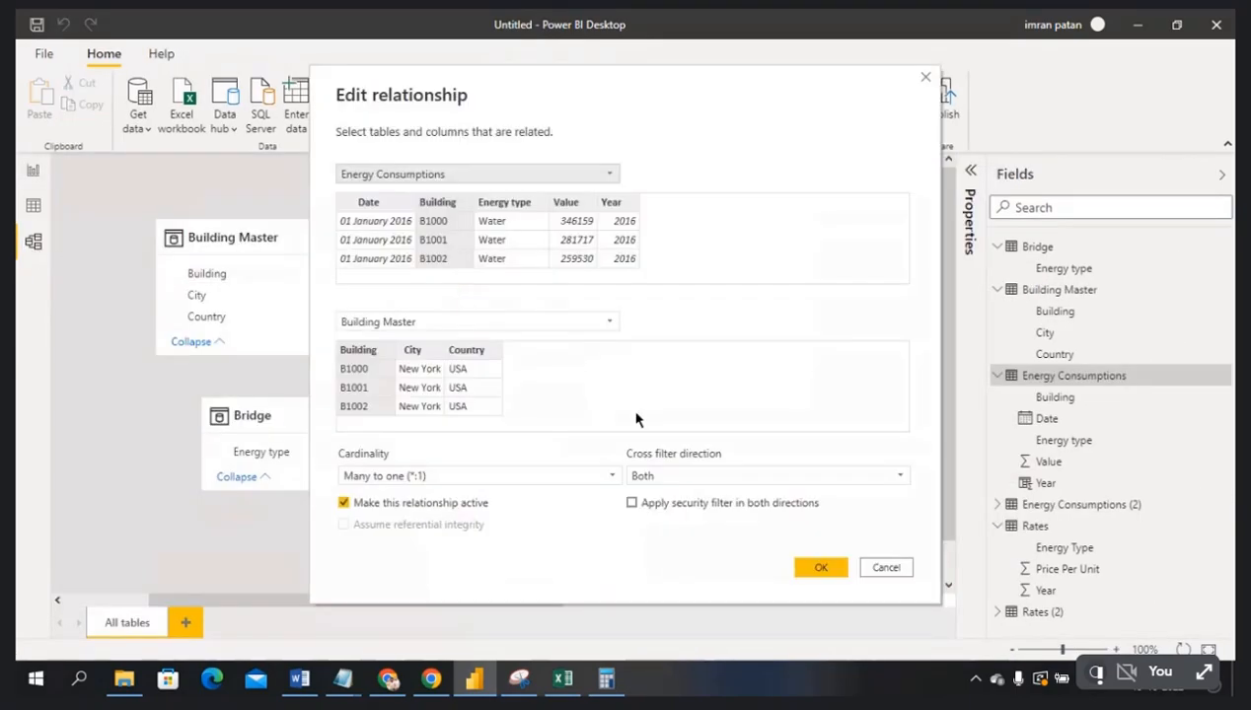
pyautogui.moveTo(590, 102); pyautogui.dragTo(980, 96)
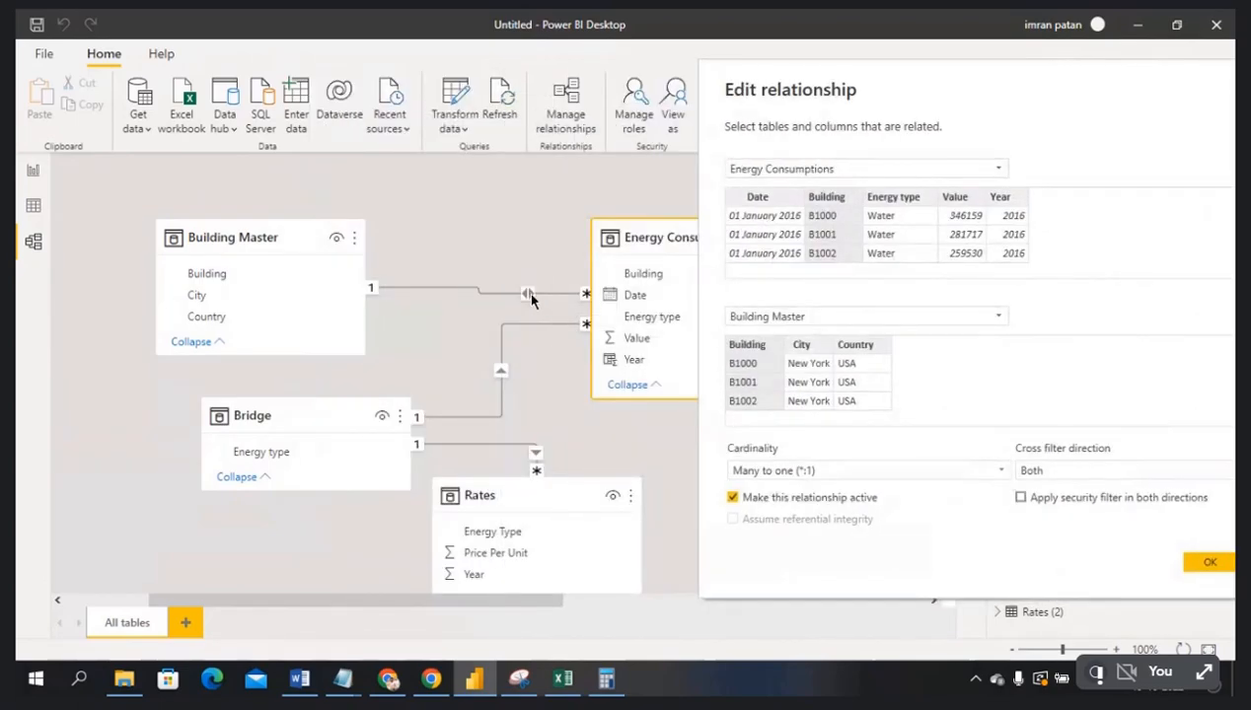
pyautogui.moveTo(914, 102); pyautogui.dragTo(817, 89)
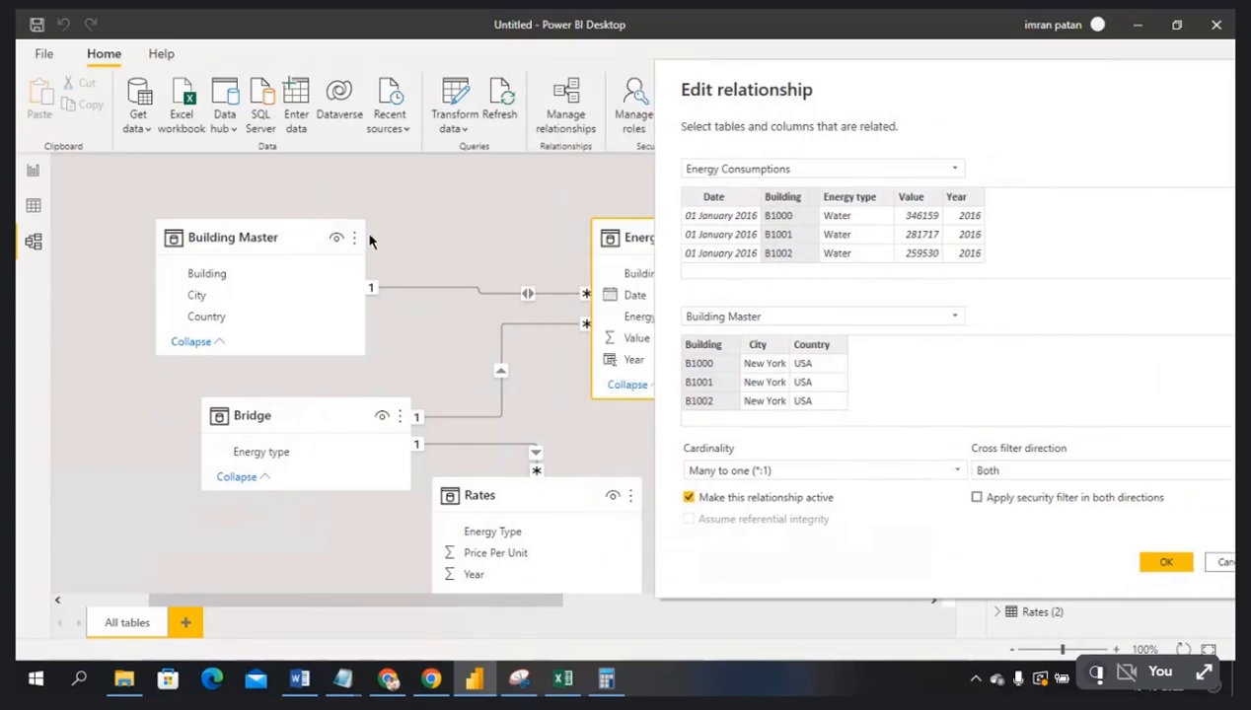
# - Alternate the cross filter direction between Single and Both for the Building Master and Energy Consumptions relationship while comparing the two options
pyautogui.click(1004, 474)
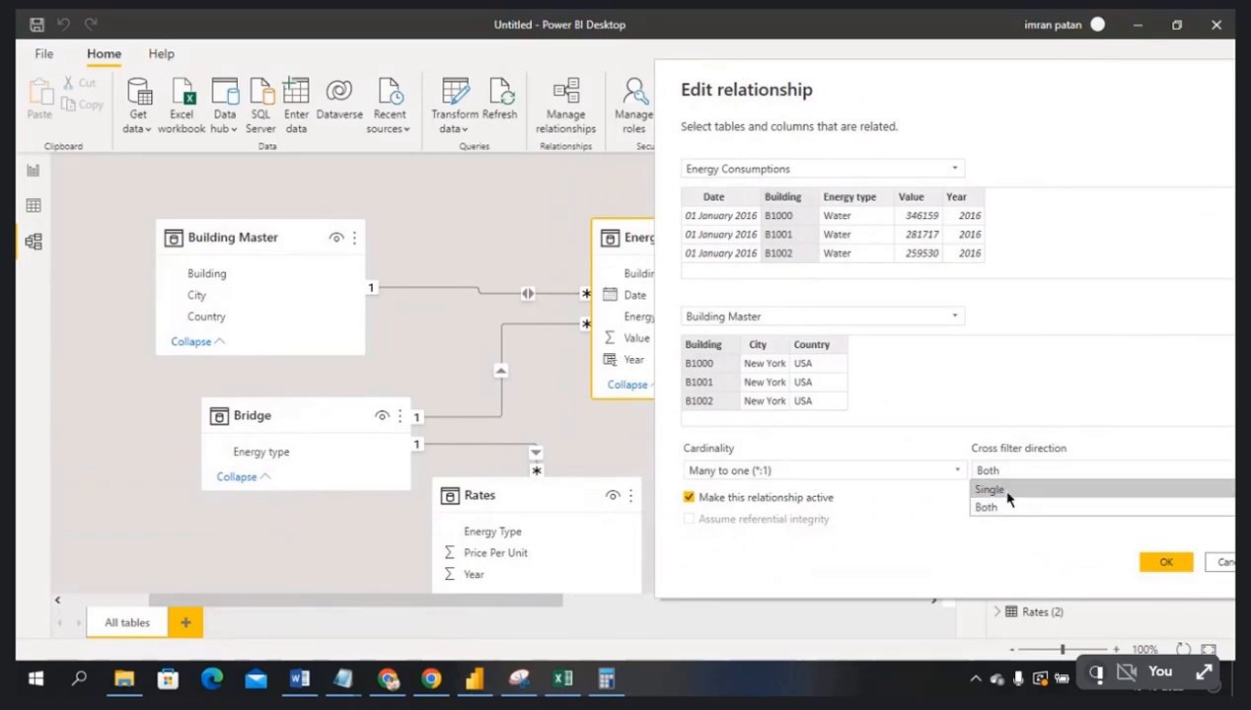
pyautogui.click(1008, 494)
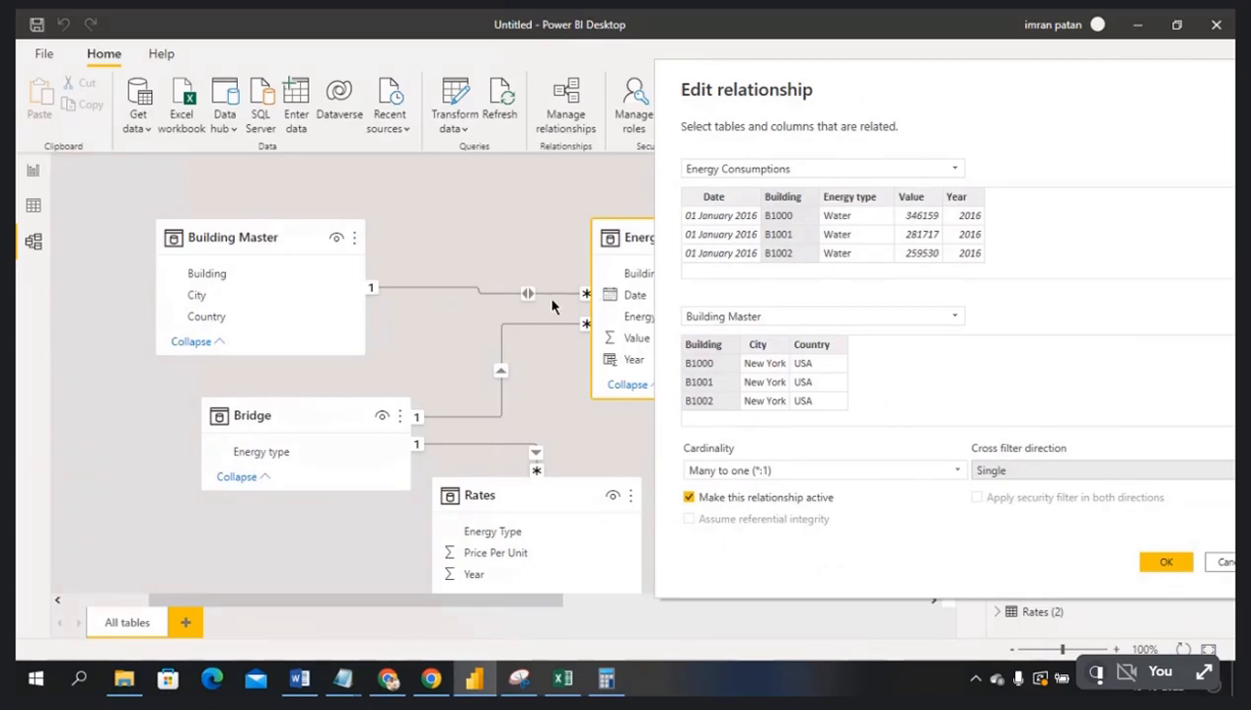
pyautogui.click(1026, 474)
pyautogui.click(1019, 505)
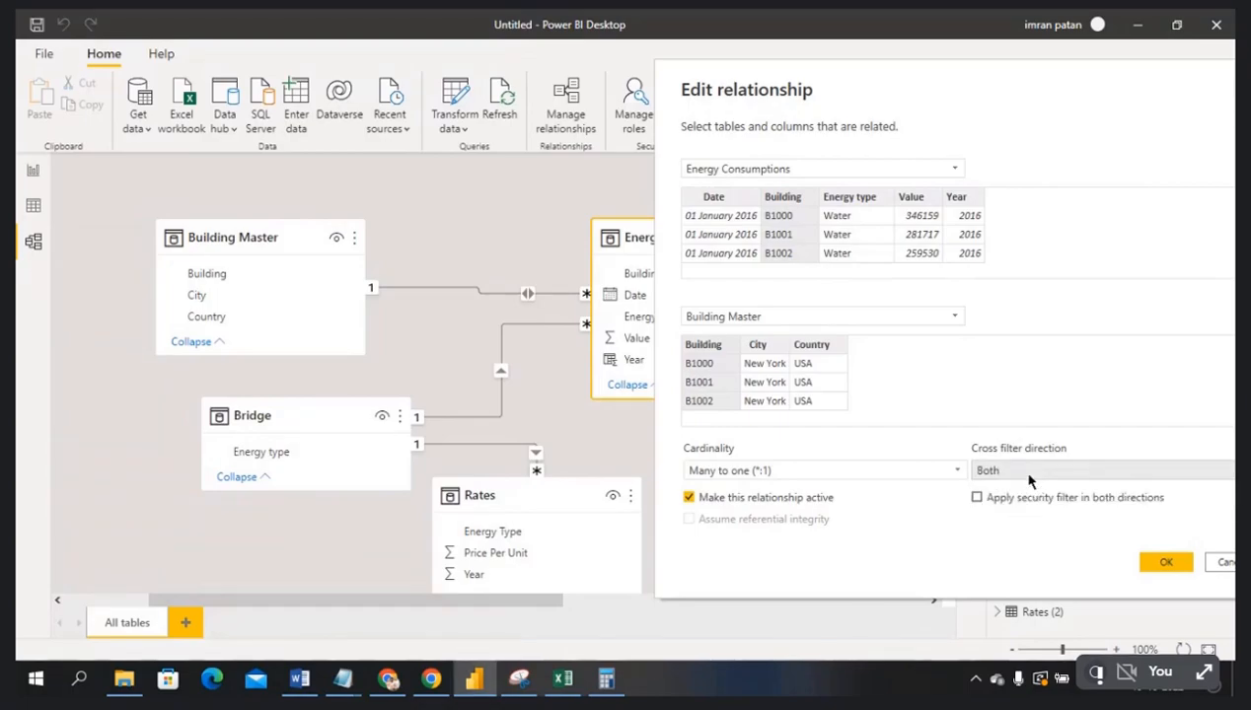
pyautogui.click(1033, 473)
pyautogui.click(1021, 491)
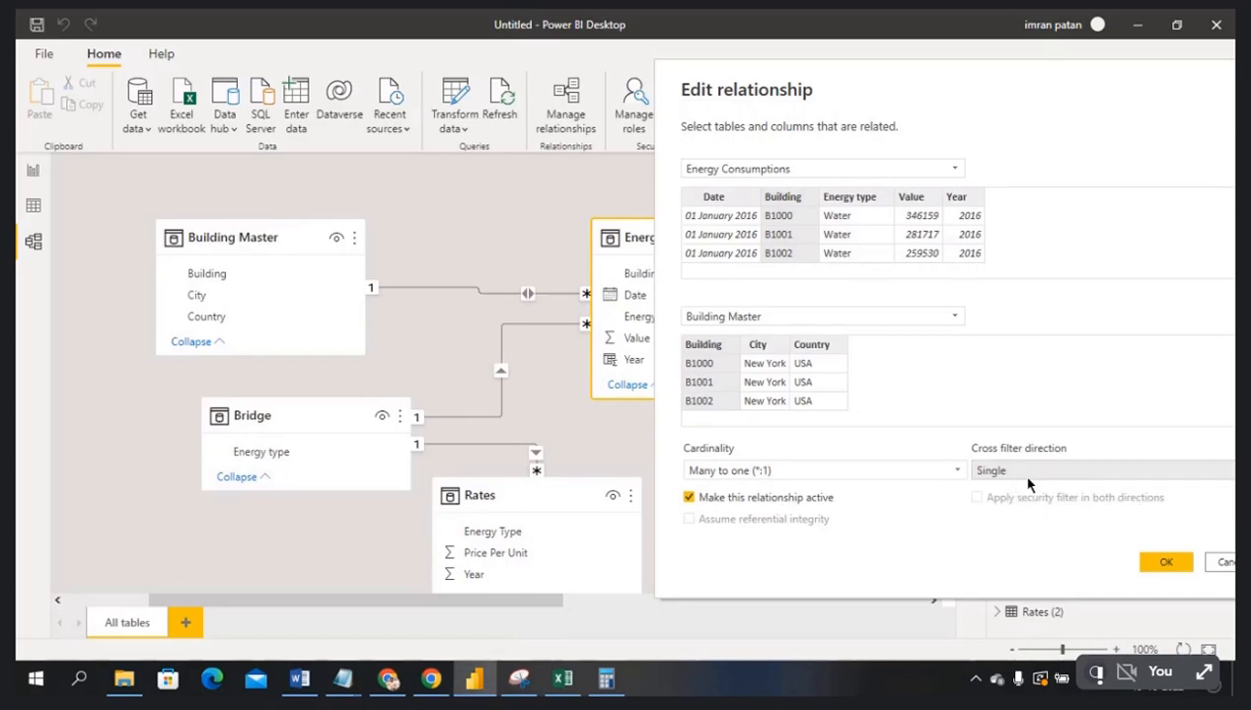
pyautogui.click(1012, 471)
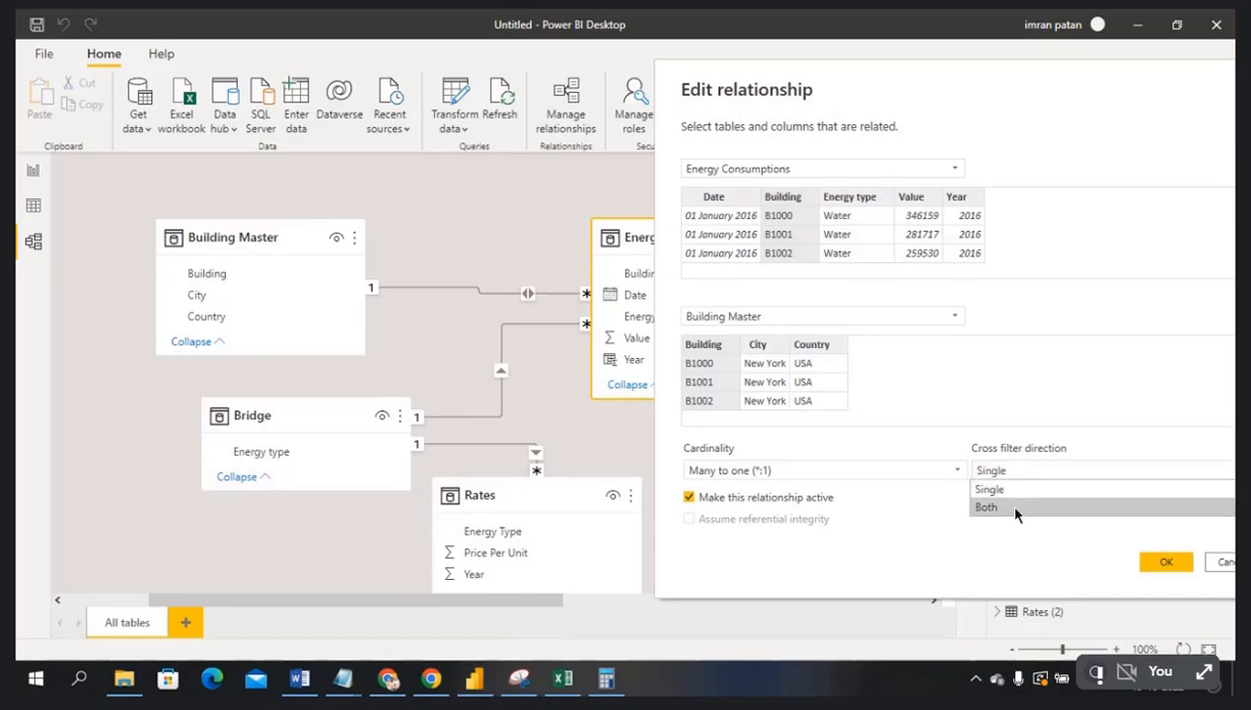
pyautogui.click(1015, 511)
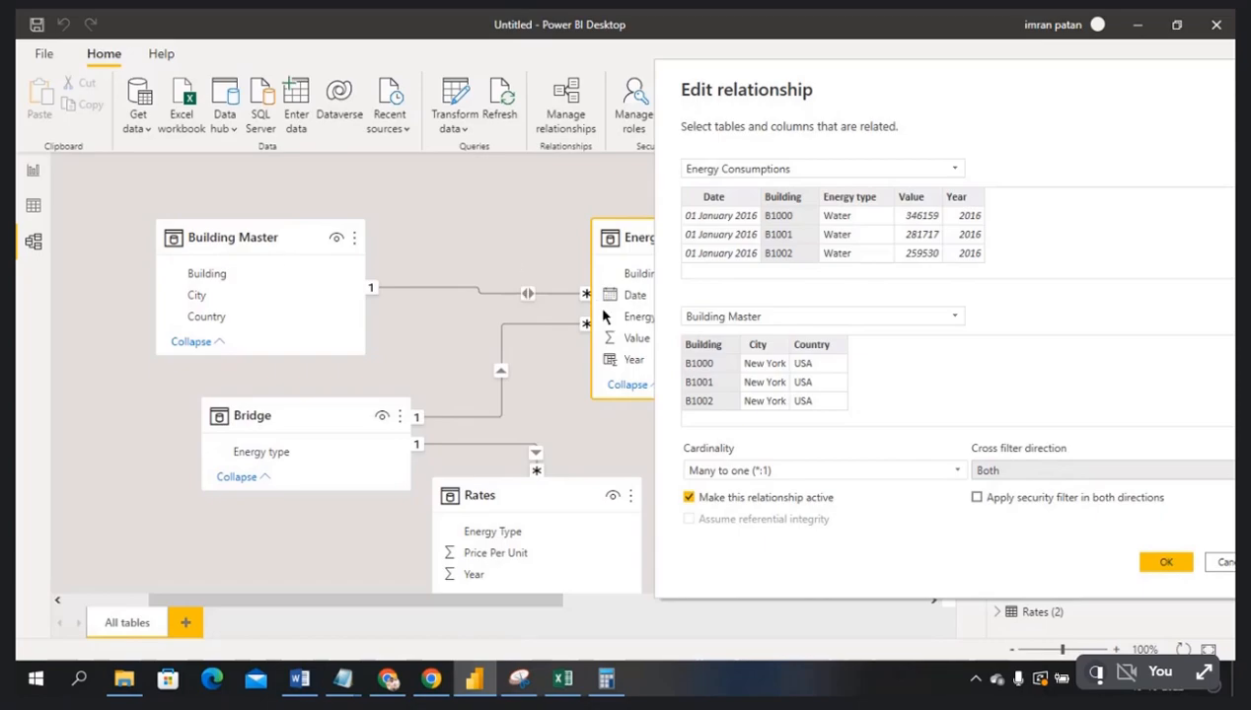
# - Set the cross filter direction between Energy Consumptions and Building Master to Single and apply the relationship change
pyautogui.click(1043, 467)
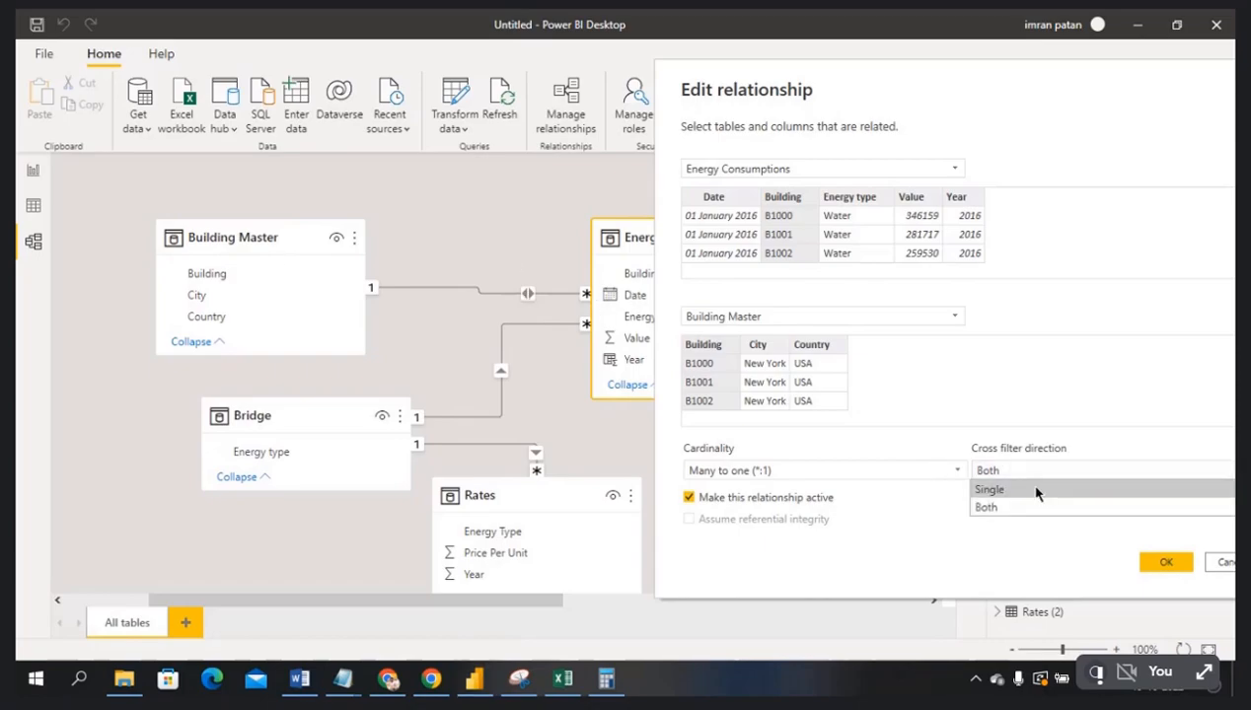
pyautogui.click(1036, 491)
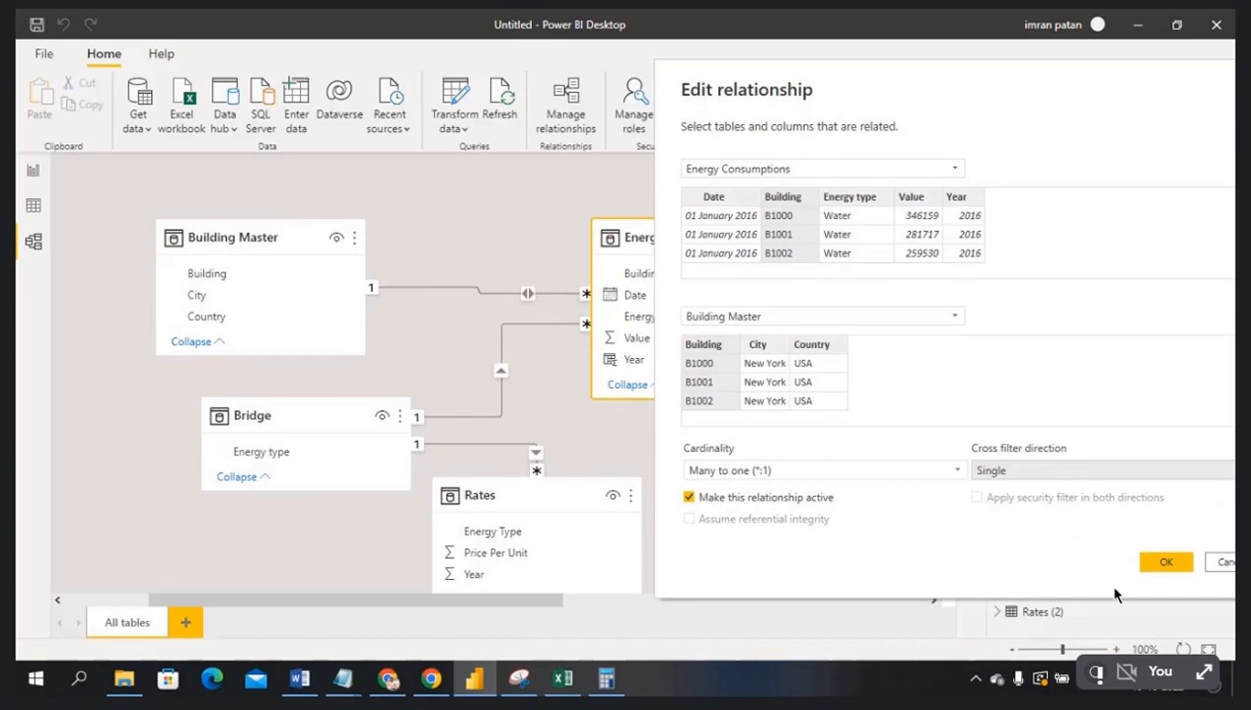
pyautogui.click(1164, 561)
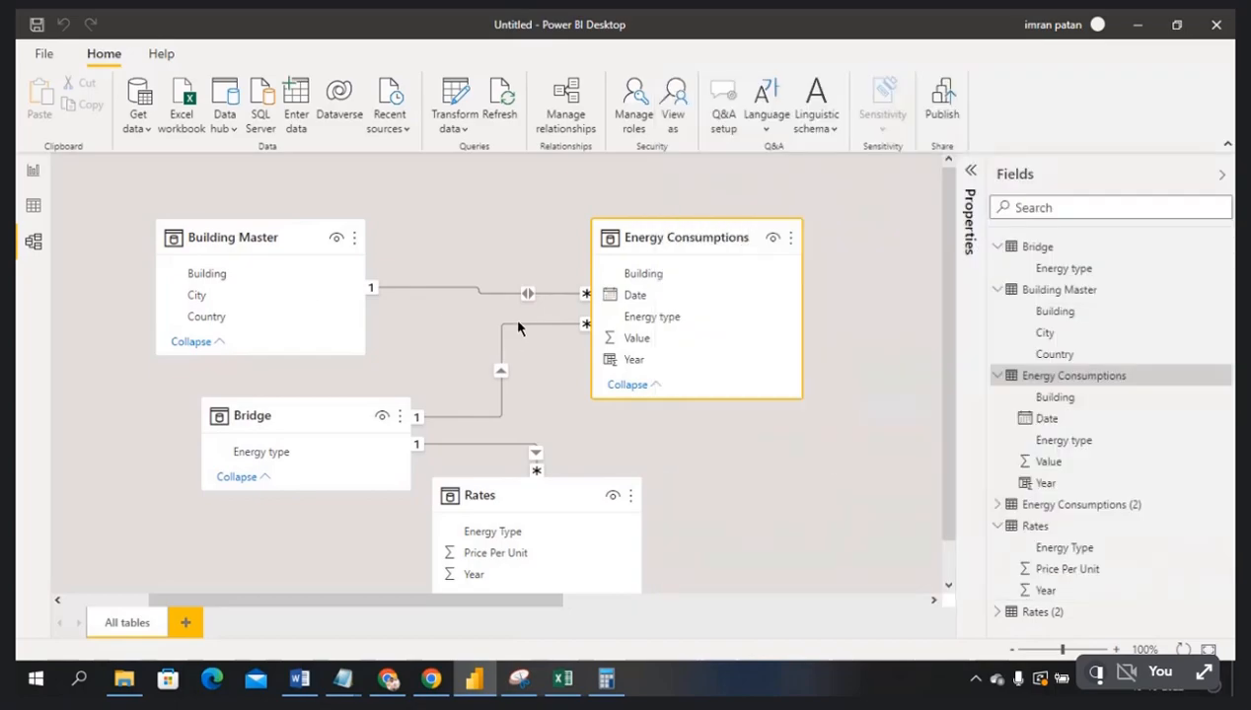
# - Rearrange the model diagram with Building Master above Bridge on one side and Energy Consumptions above Rates on the other
pyautogui.click(518, 326)
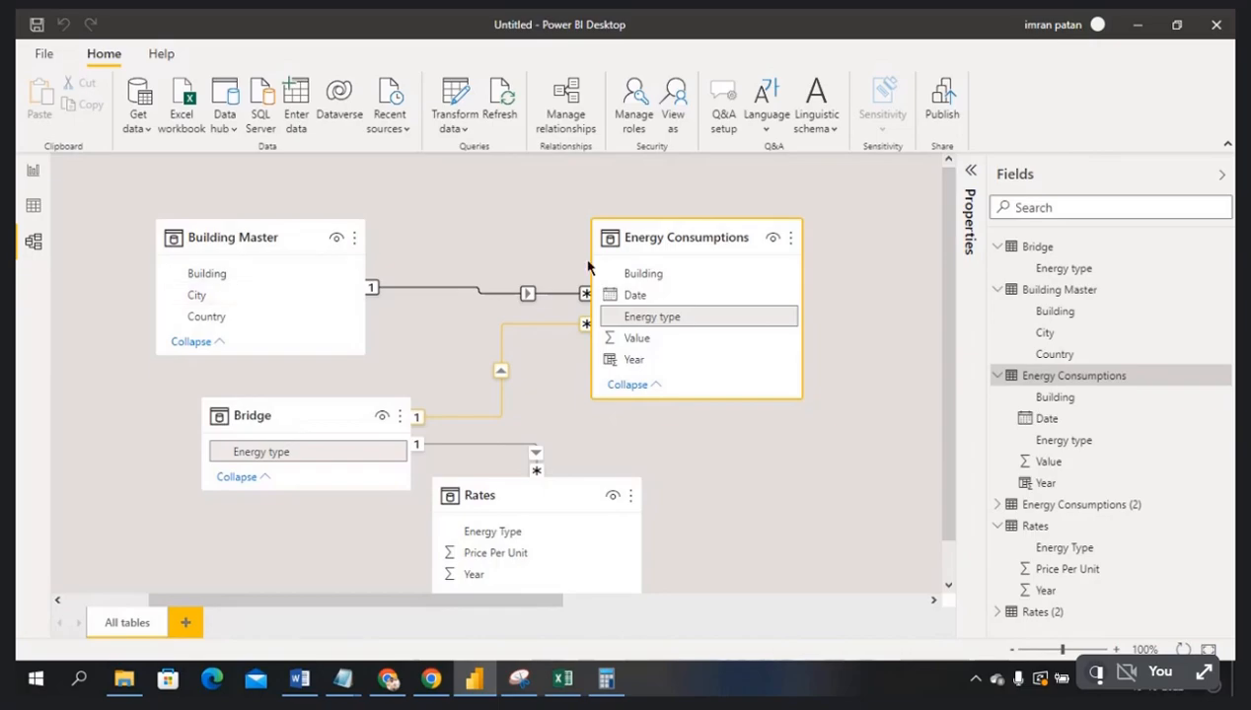
pyautogui.click(644, 319)
pyautogui.moveTo(532, 600); pyautogui.dragTo(413, 598)
pyautogui.moveTo(441, 239); pyautogui.dragTo(172, 226)
pyautogui.moveTo(869, 238); pyautogui.dragTo(488, 209)
pyautogui.moveTo(450, 416); pyautogui.dragTo(187, 432)
pyautogui.moveTo(729, 494); pyautogui.dragTo(549, 465)
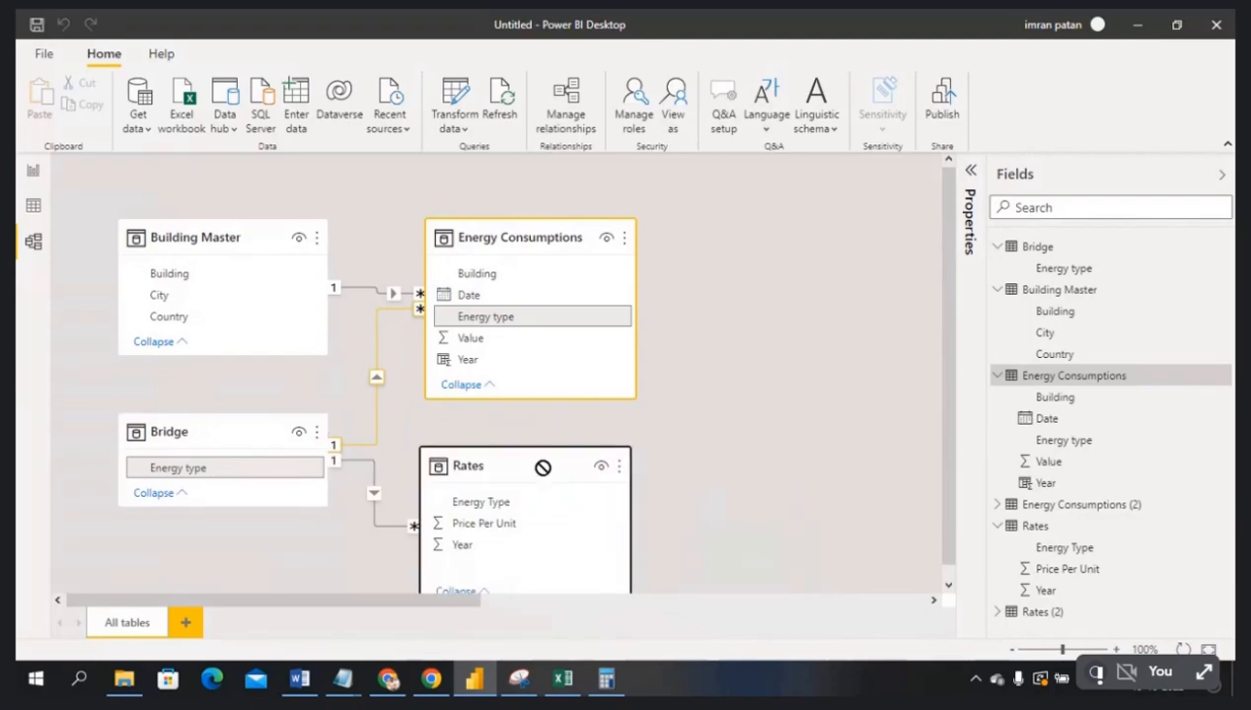
pyautogui.click(748, 454)
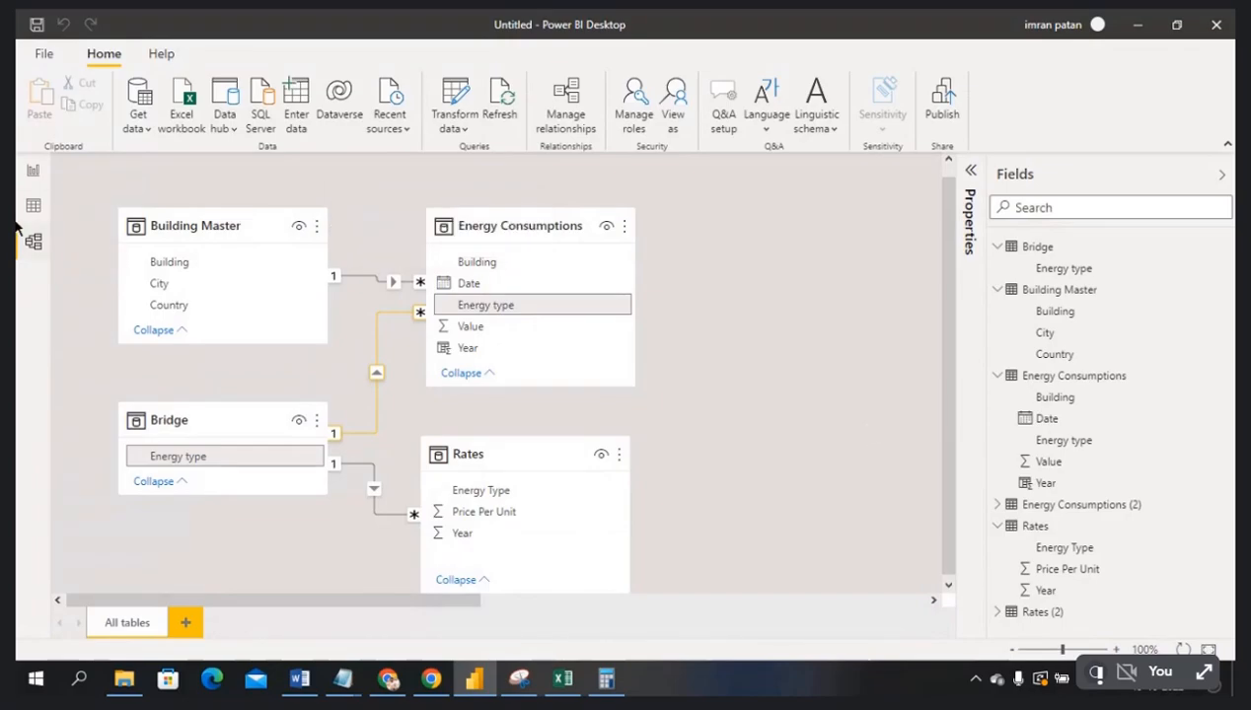
pyautogui.click(31, 173)
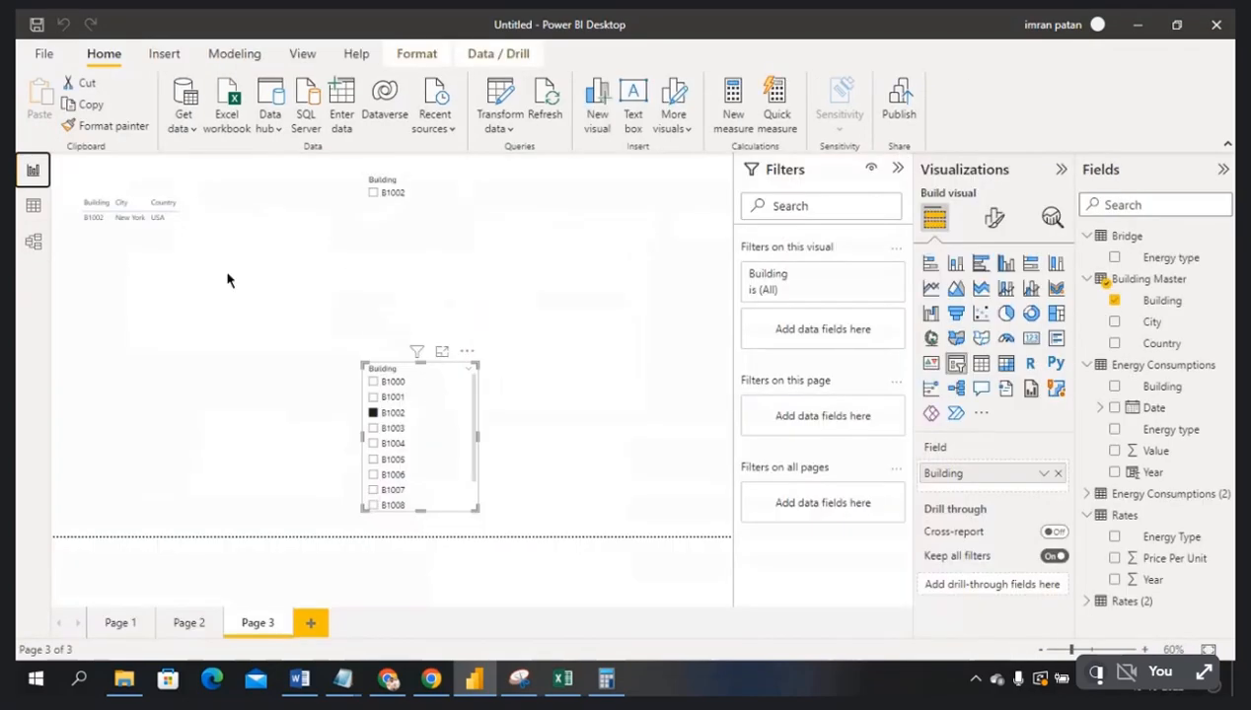
pyautogui.click(37, 242)
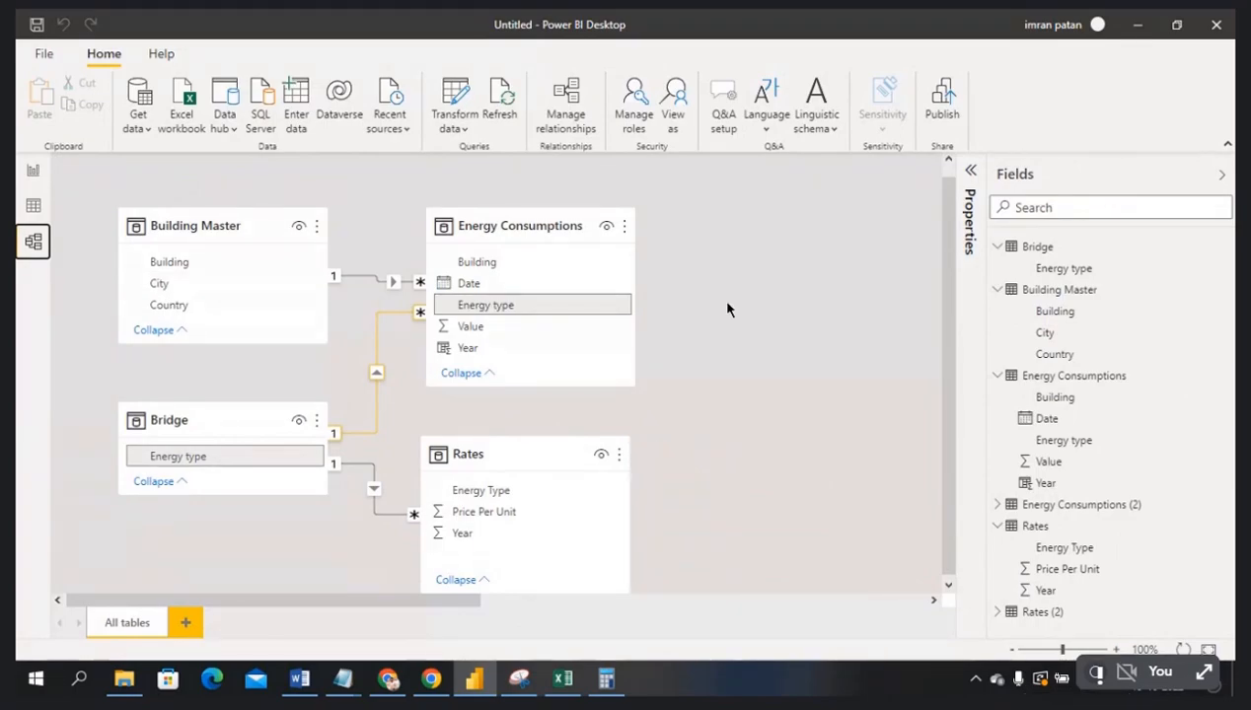
# - Save the report to the Desktop as a Power BI file named "Eenrgy Dashboard"
pyautogui.click(48, 57)
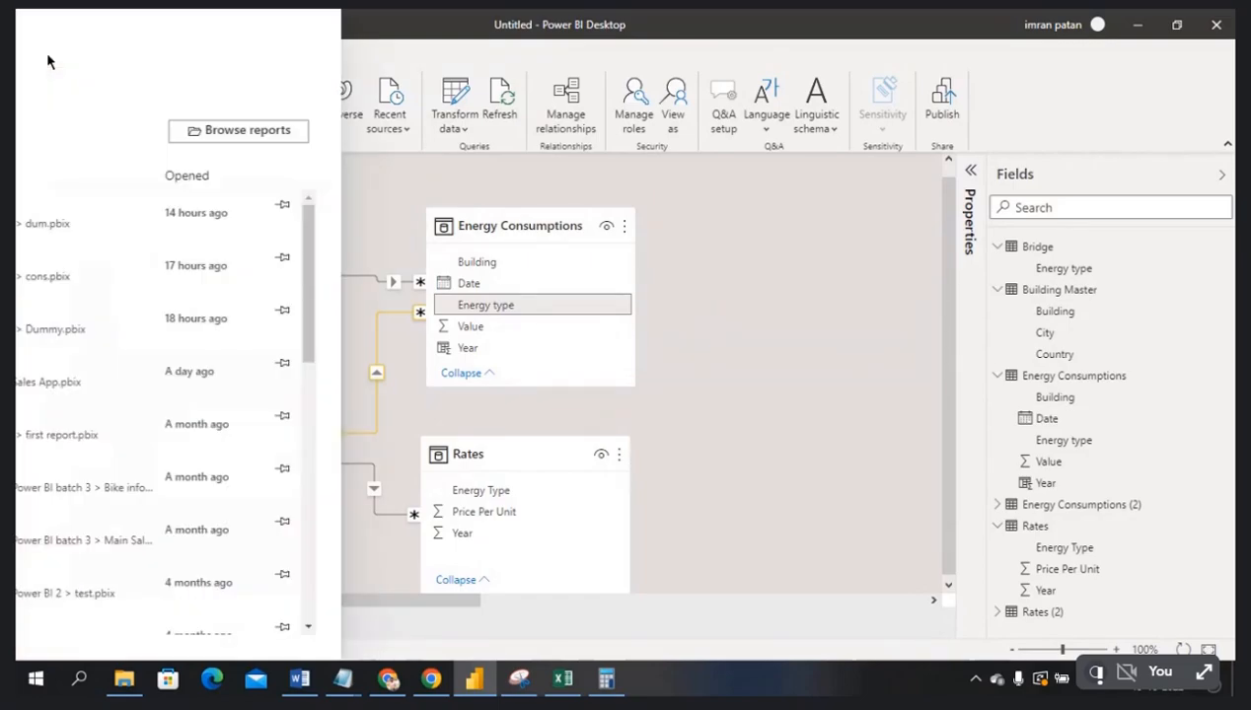
pyautogui.click(51, 183)
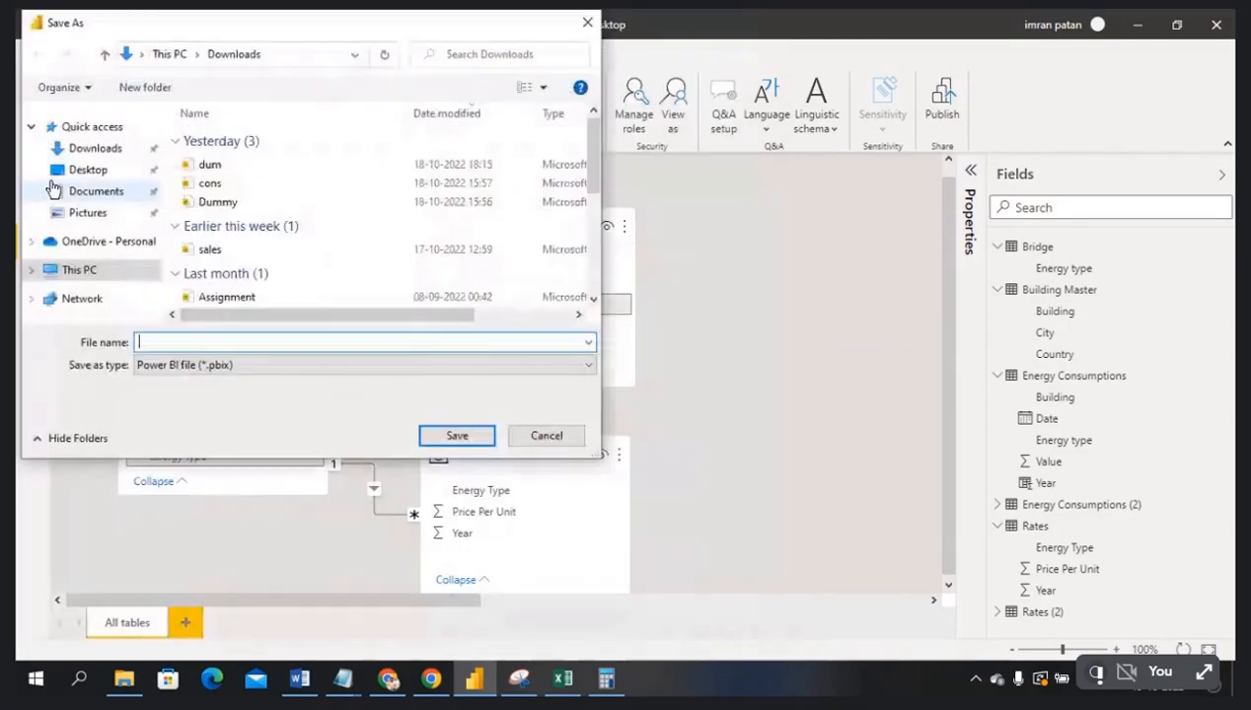
pyautogui.click(85, 170)
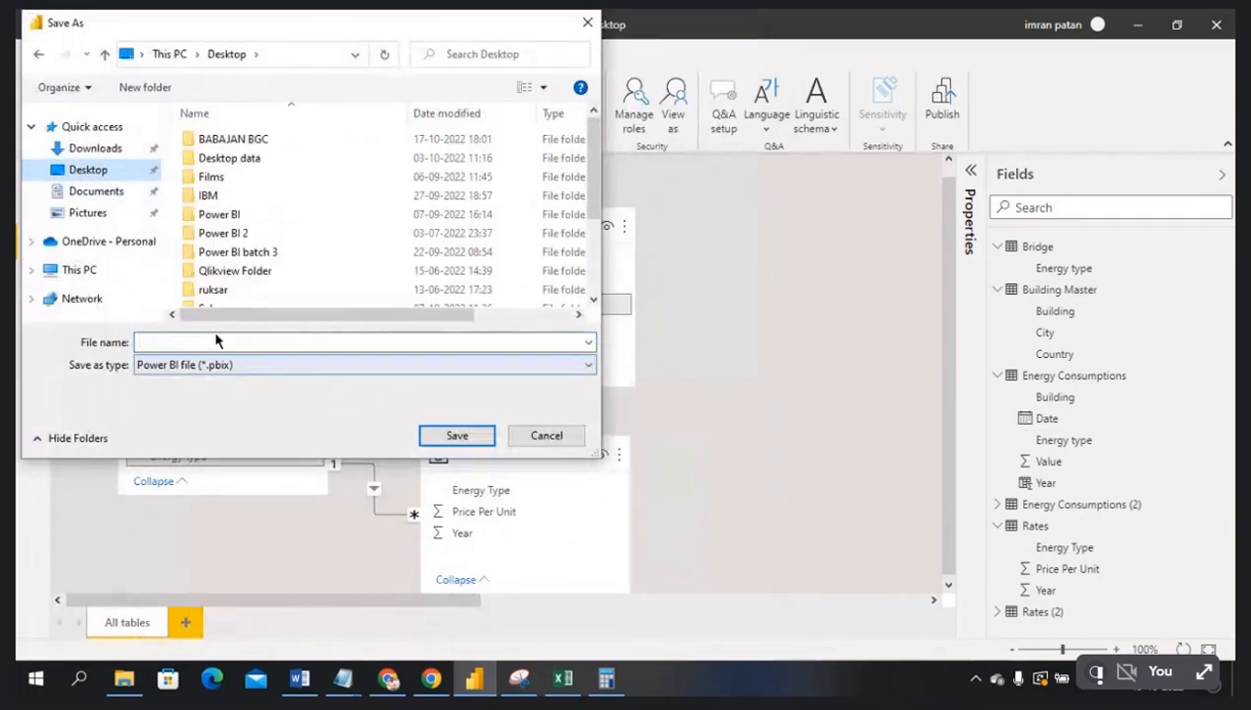
pyautogui.click(218, 342)
pyautogui.write('E')
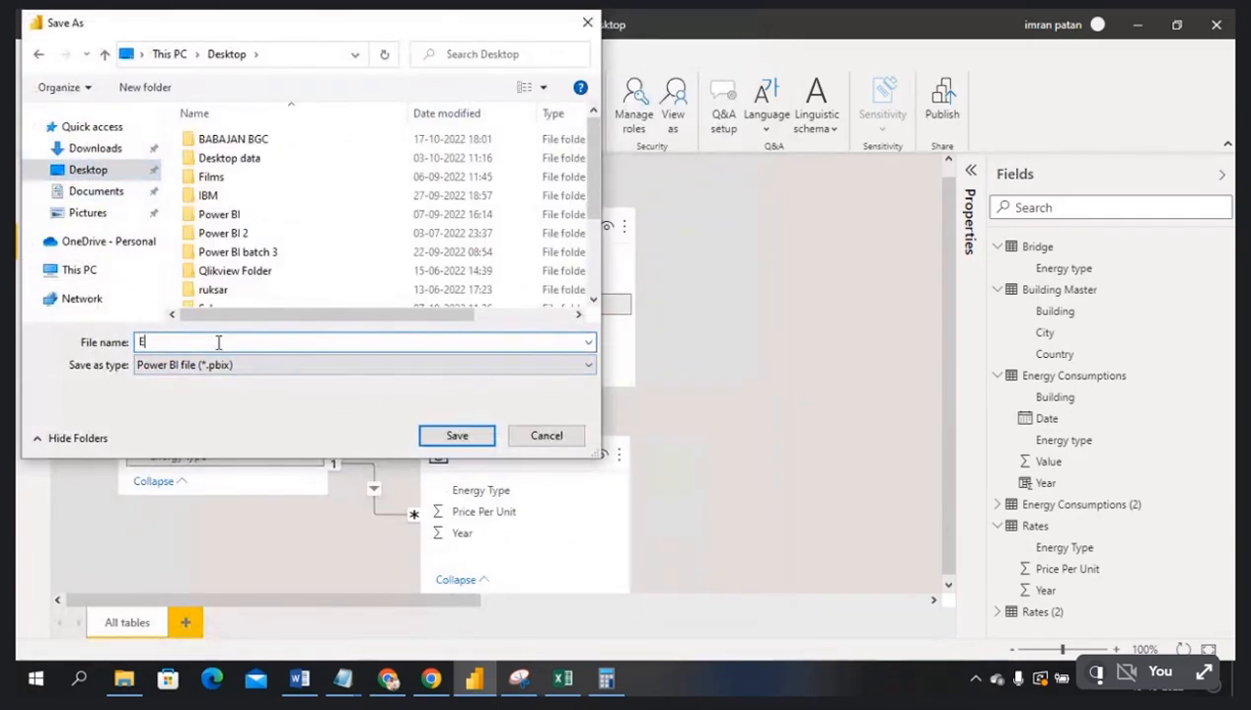
pyautogui.write('en')
pyautogui.write('rgy Dashboard')
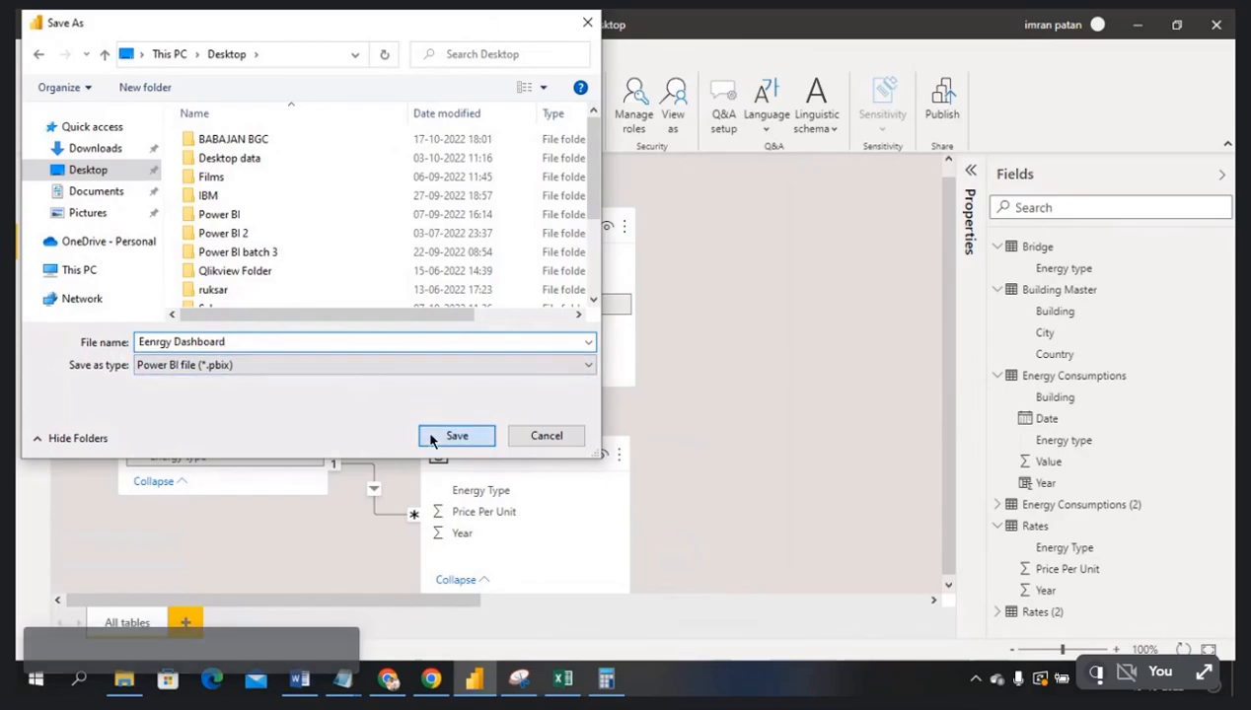
pyautogui.click(456, 436)
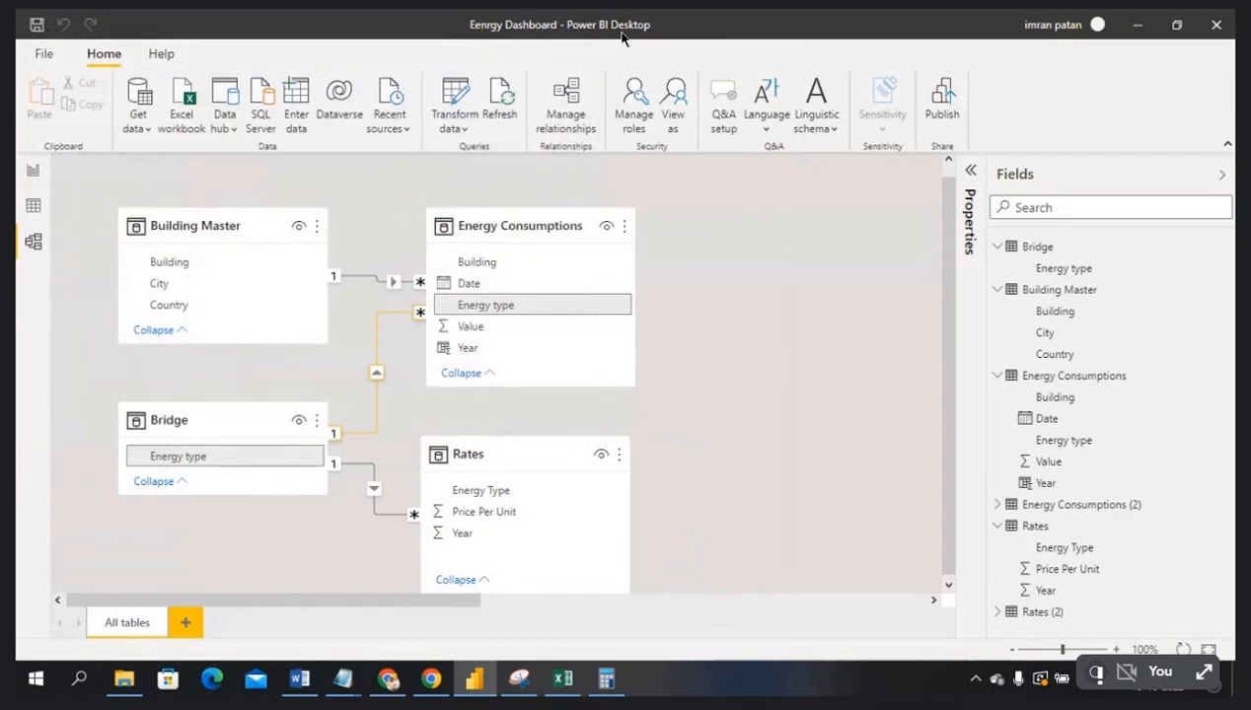
# - Clear B1002 in the Building Master slicer on Page 3 and move that slicer beside the Energy Consumptions slicer
pyautogui.click(33, 171)
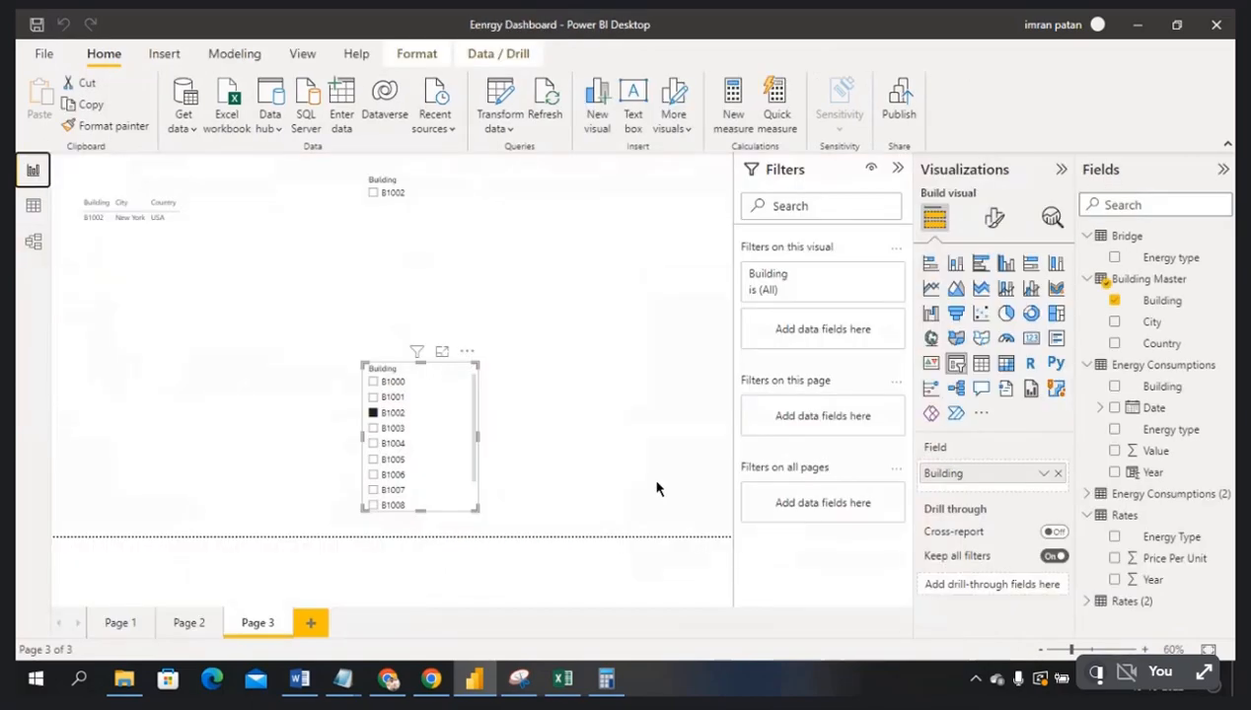
pyautogui.click(373, 412)
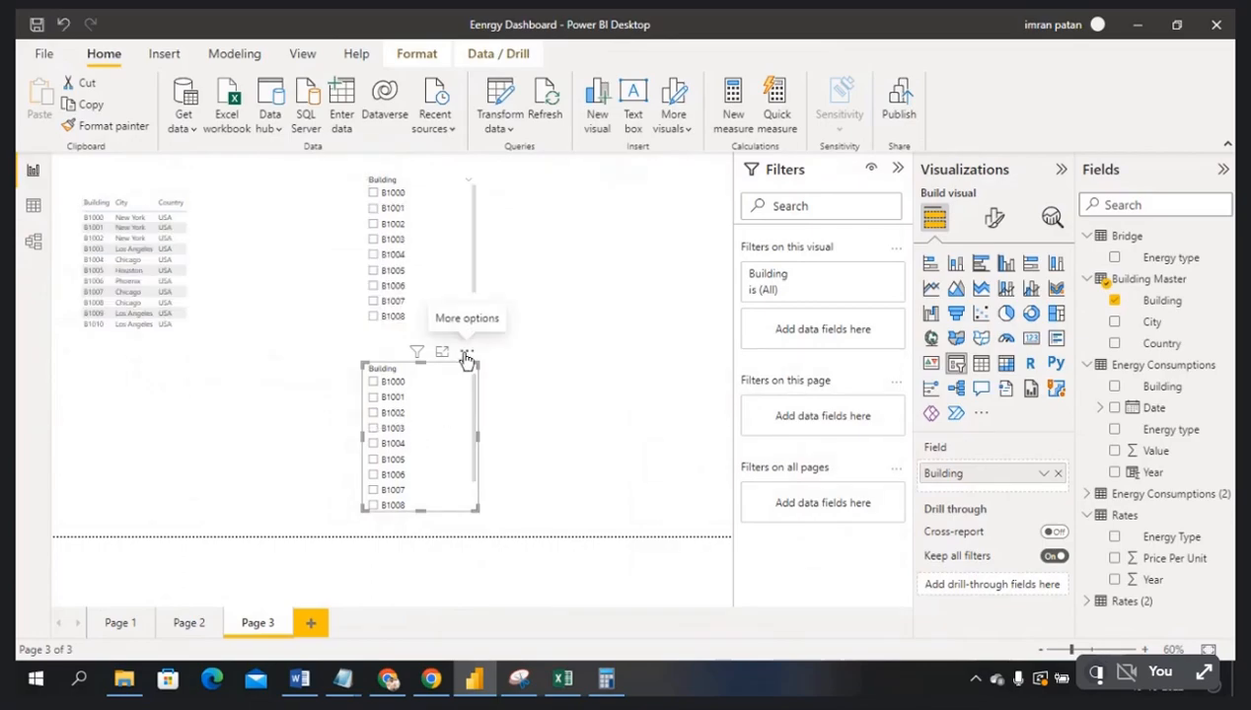
pyautogui.moveTo(469, 357); pyautogui.dragTo(631, 170)
pyautogui.click(545, 412)
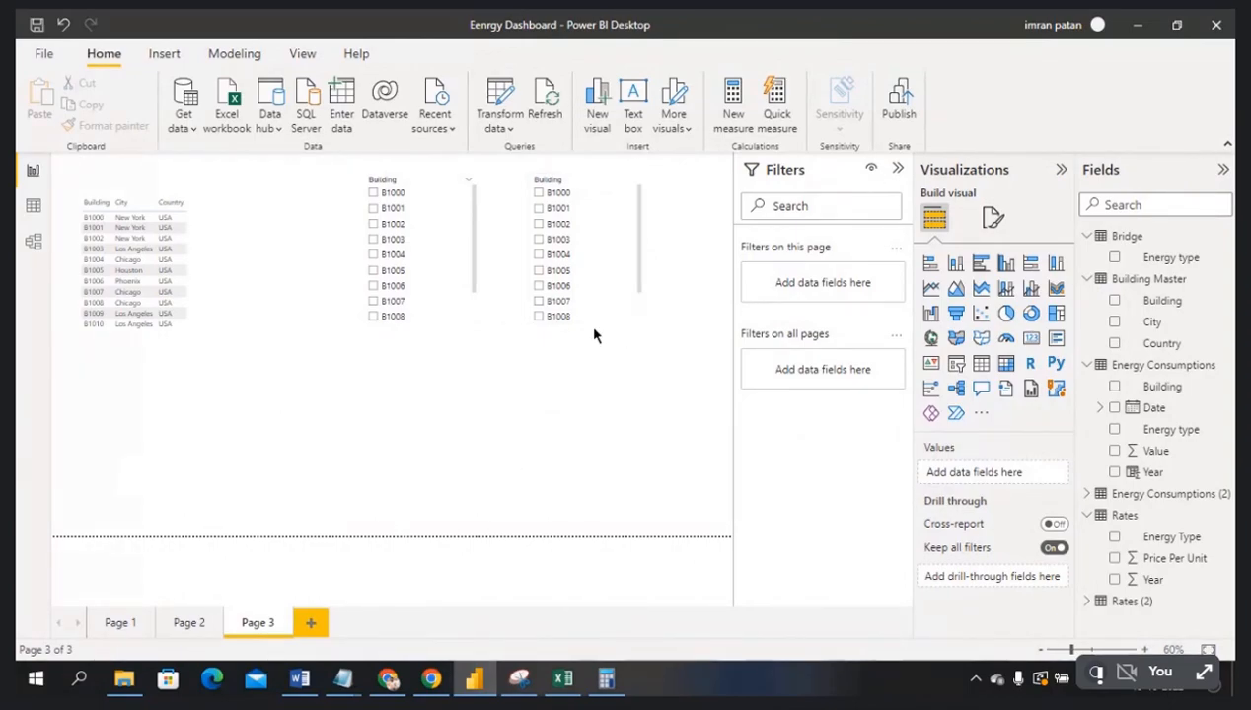
# - Test the Building Master slicer by selecting and clearing B1008, and switch to the Google Meet window in Chrome
pyautogui.click(539, 317)
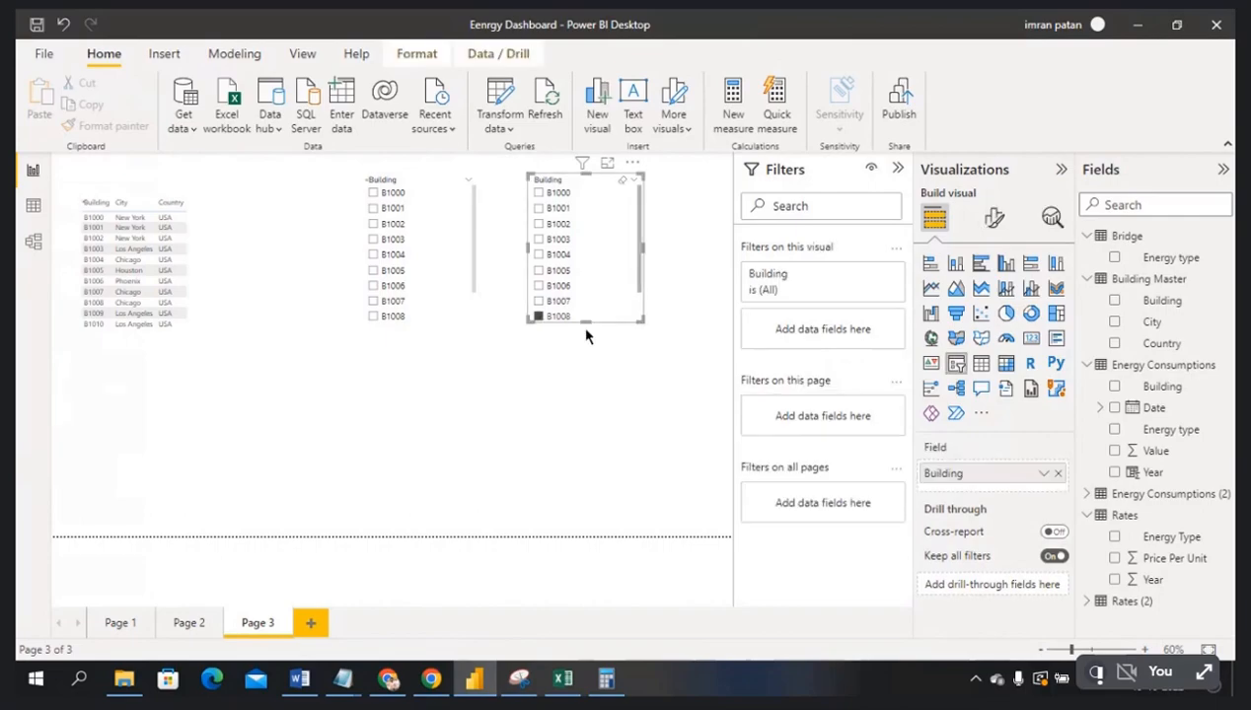
pyautogui.click(538, 322)
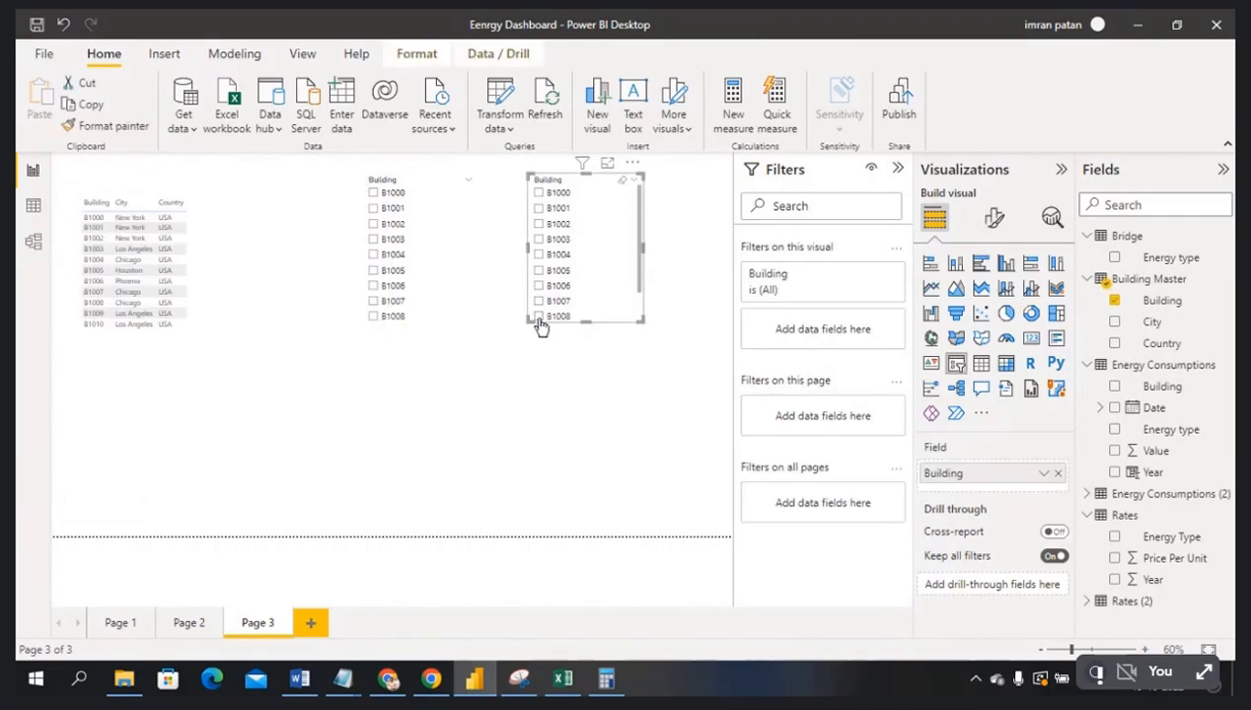
pyautogui.click(389, 681)
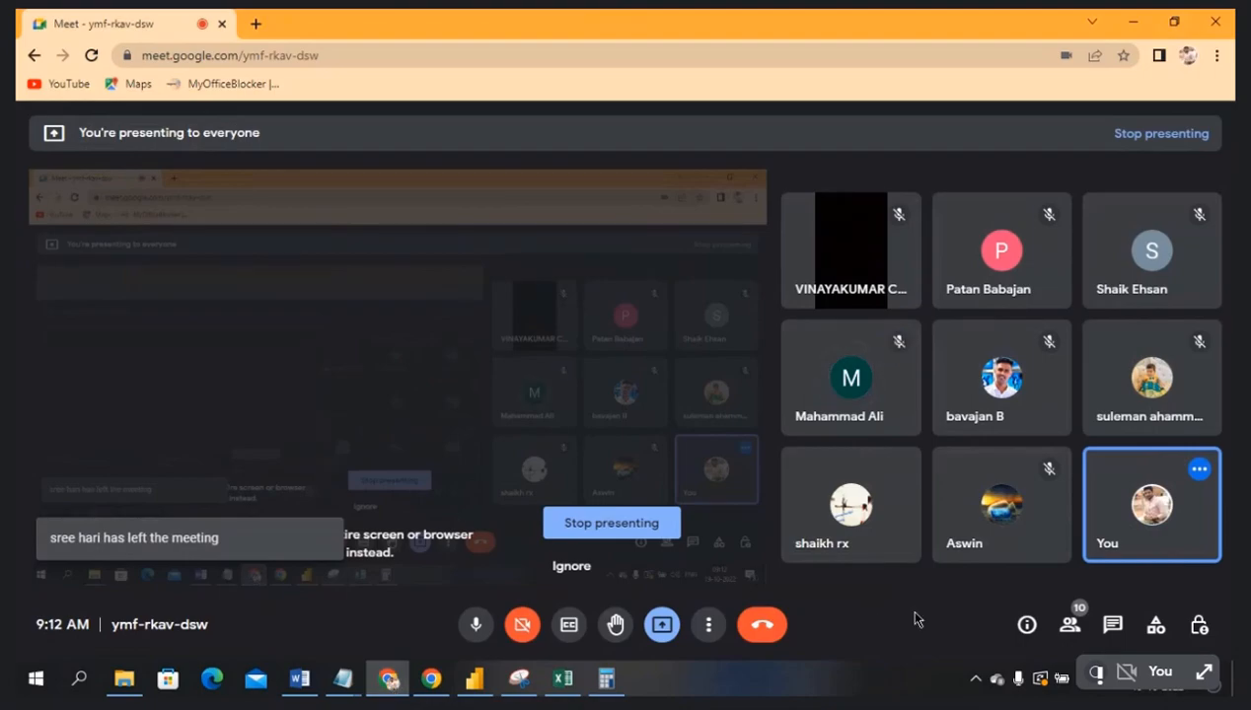